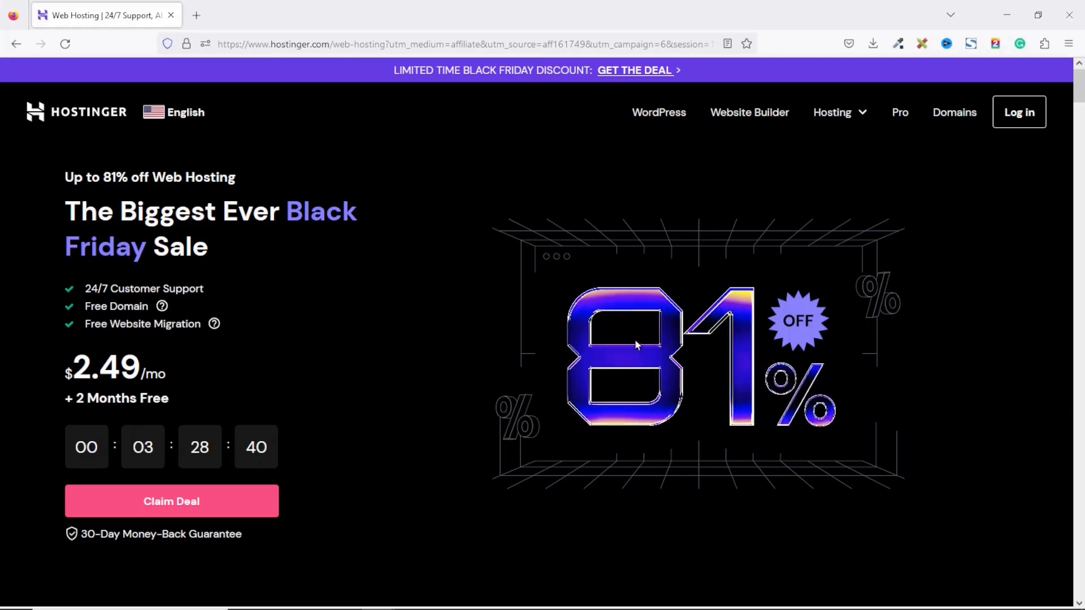
Step: Scroll through the Single, Premium, Business and Cloud Startup plans' prices and Top Features lists
scroll(635, 339, "down", 10)
left_click_drag(1080, 130, 1080, 136)
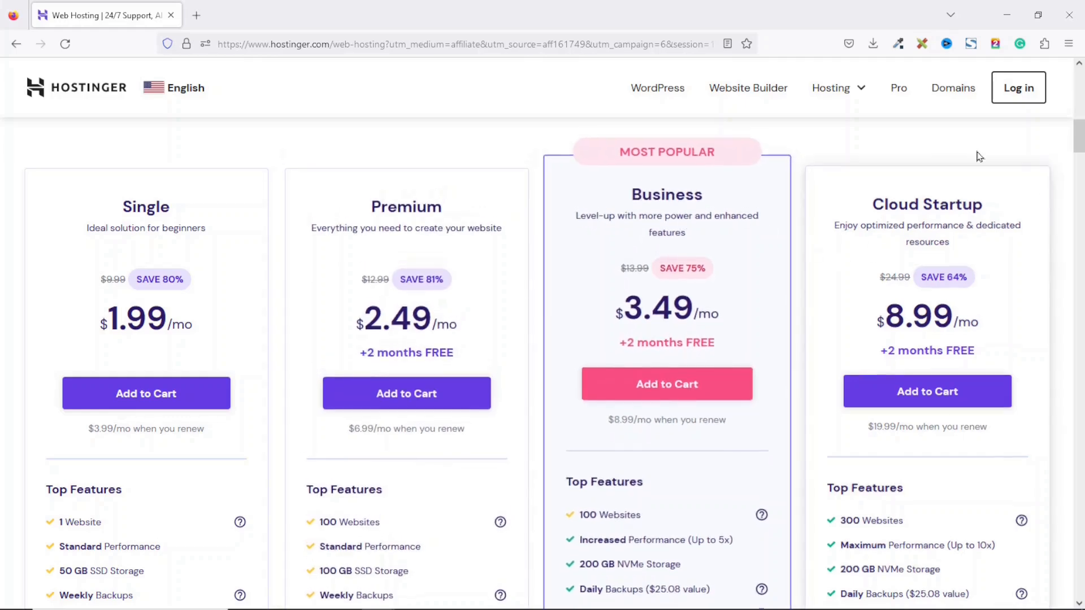
scroll(993, 238, "down", 2)
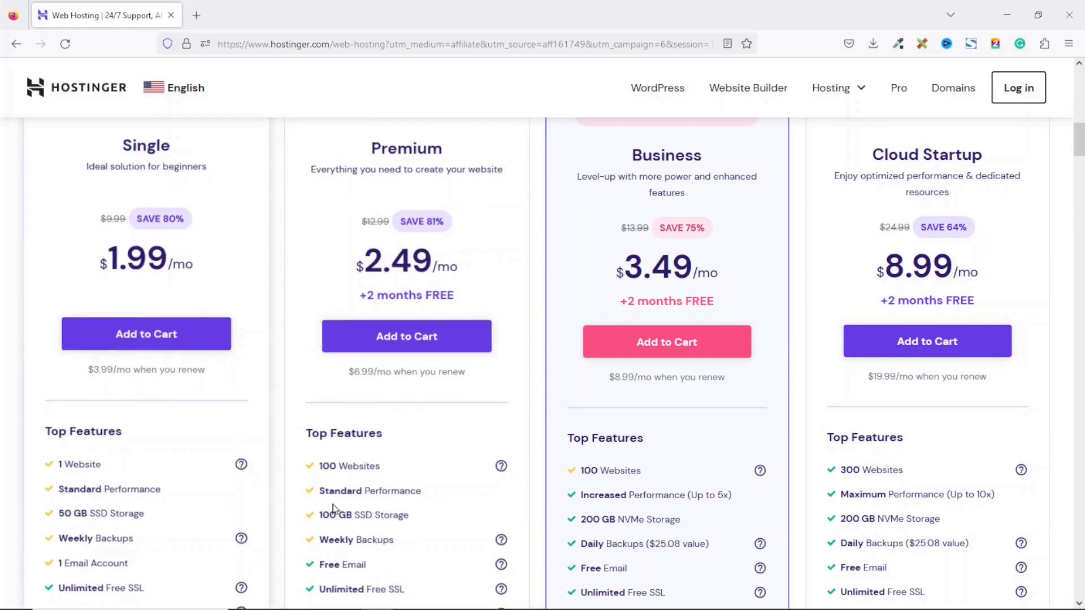
scroll(947, 480, "down", 3)
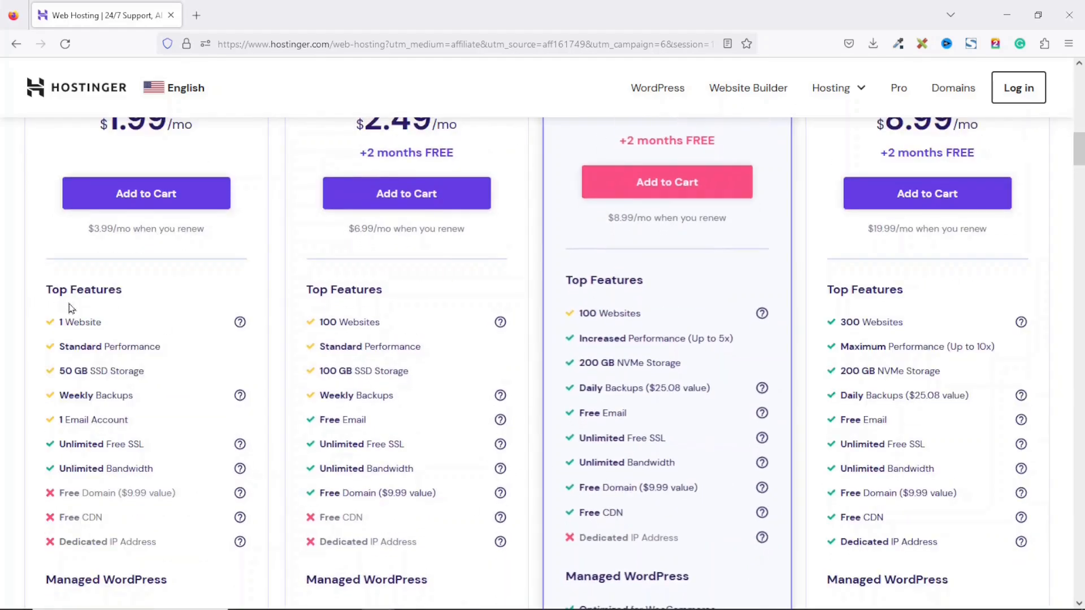
scroll(242, 359, "up", 3)
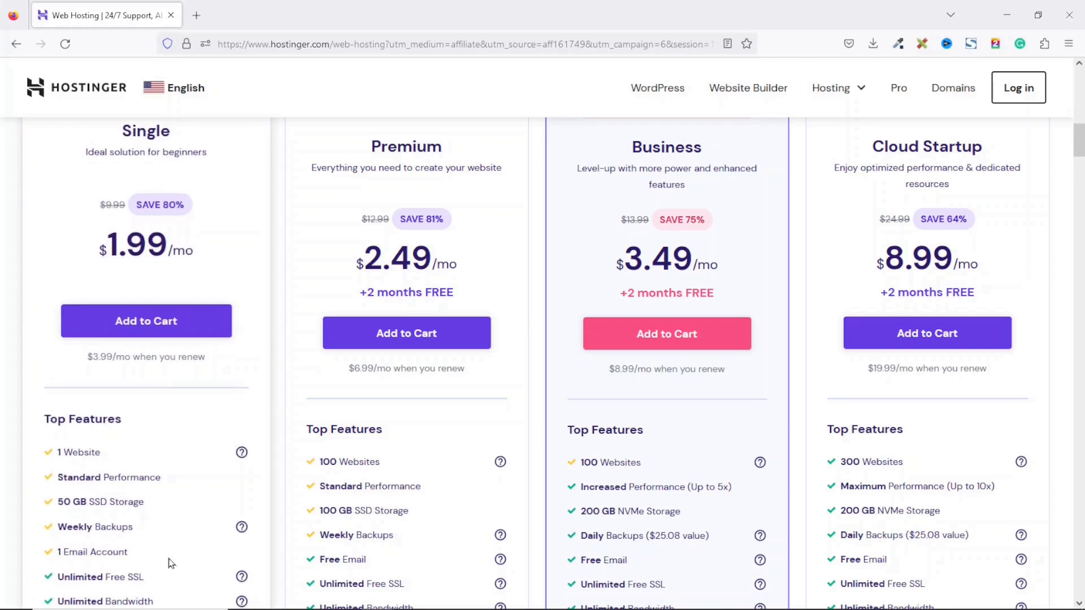
scroll(155, 310, "down", 2)
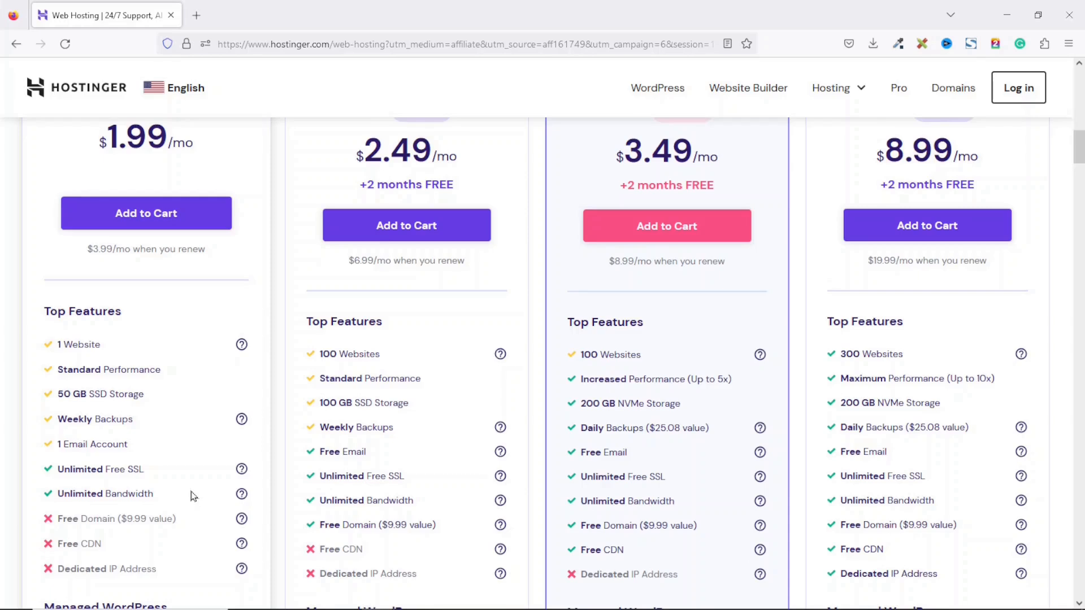
scroll(194, 496, "up", 2)
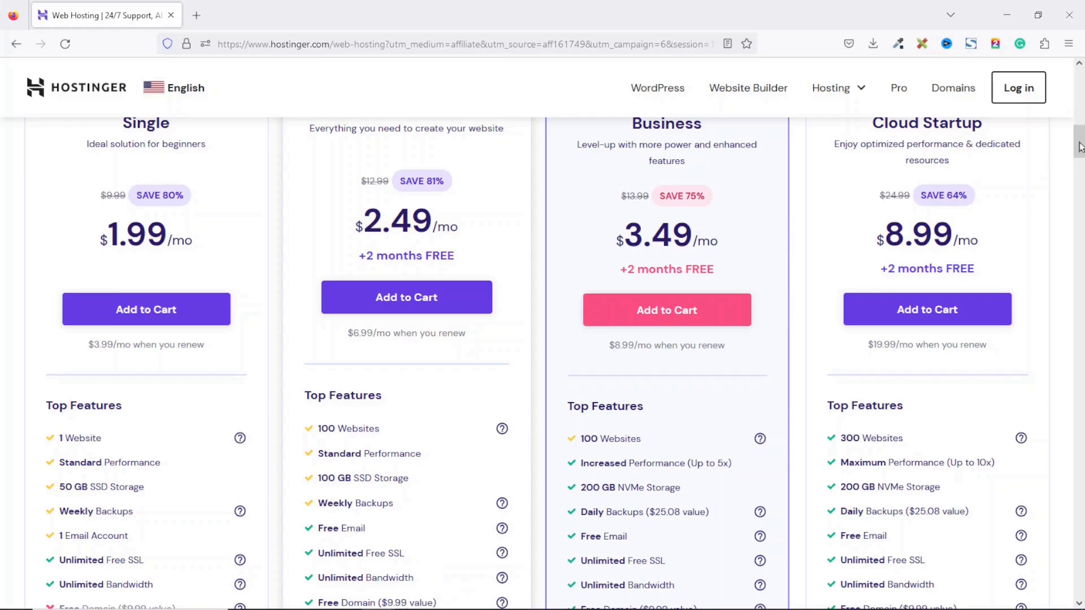
scroll(1080, 147, "down", 2)
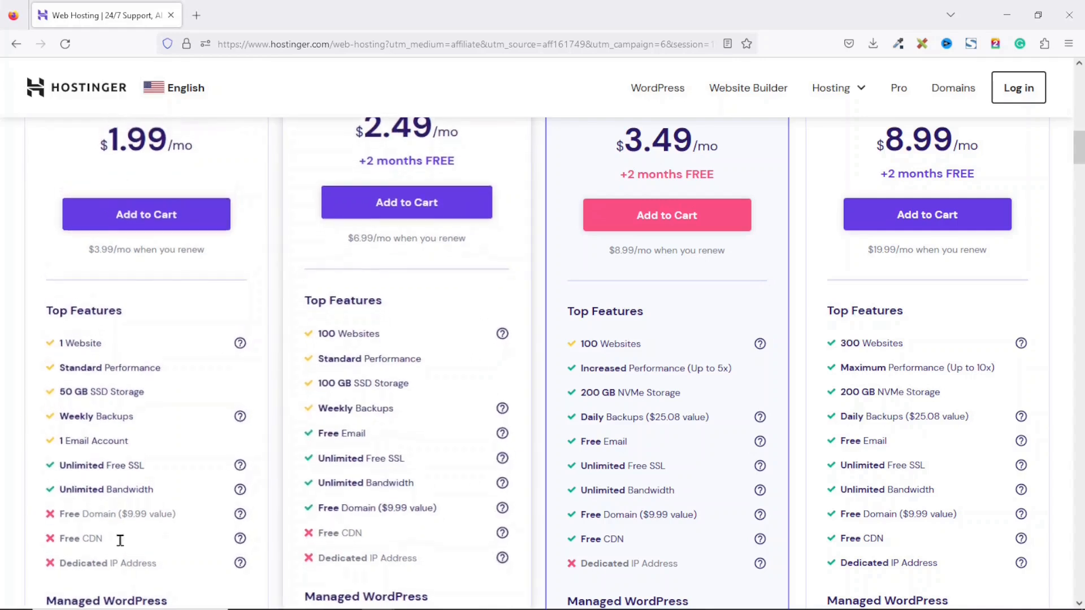
scroll(125, 527, "up", 3)
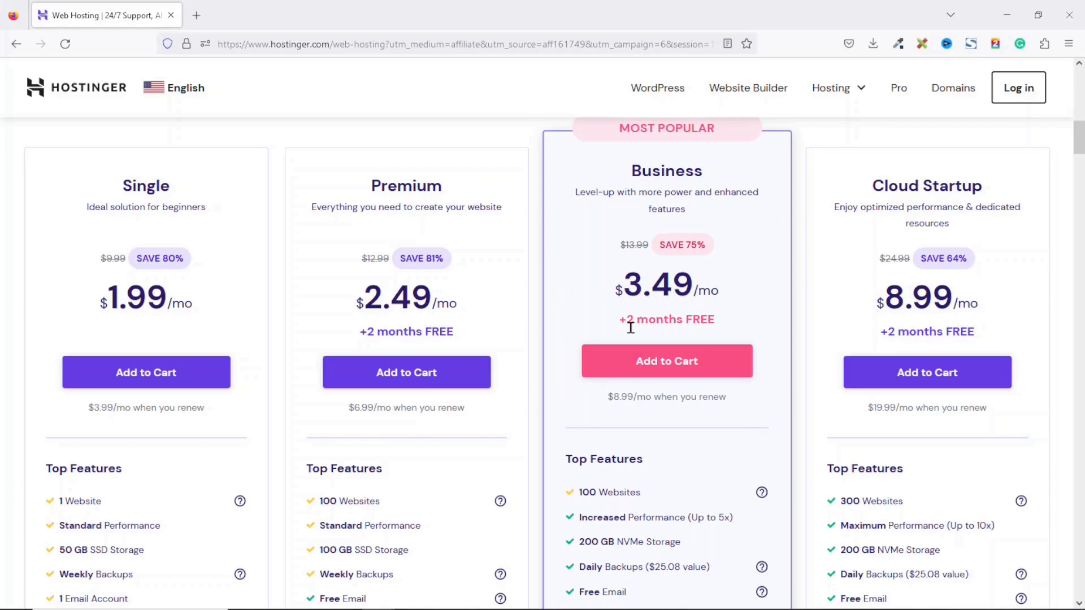
scroll(733, 331, "down", 2)
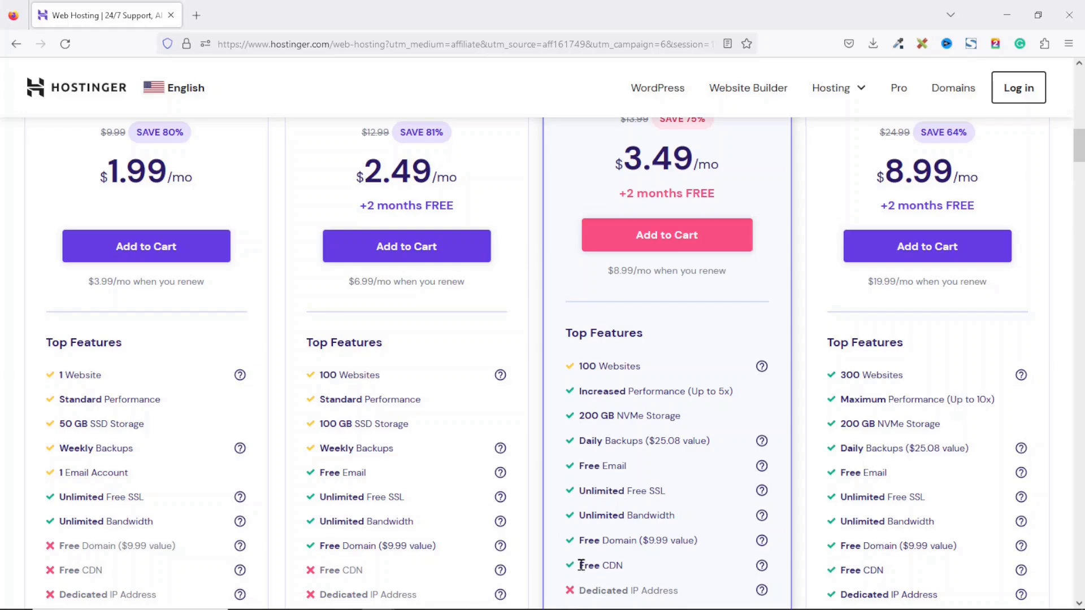
scroll(658, 574, "up", 2)
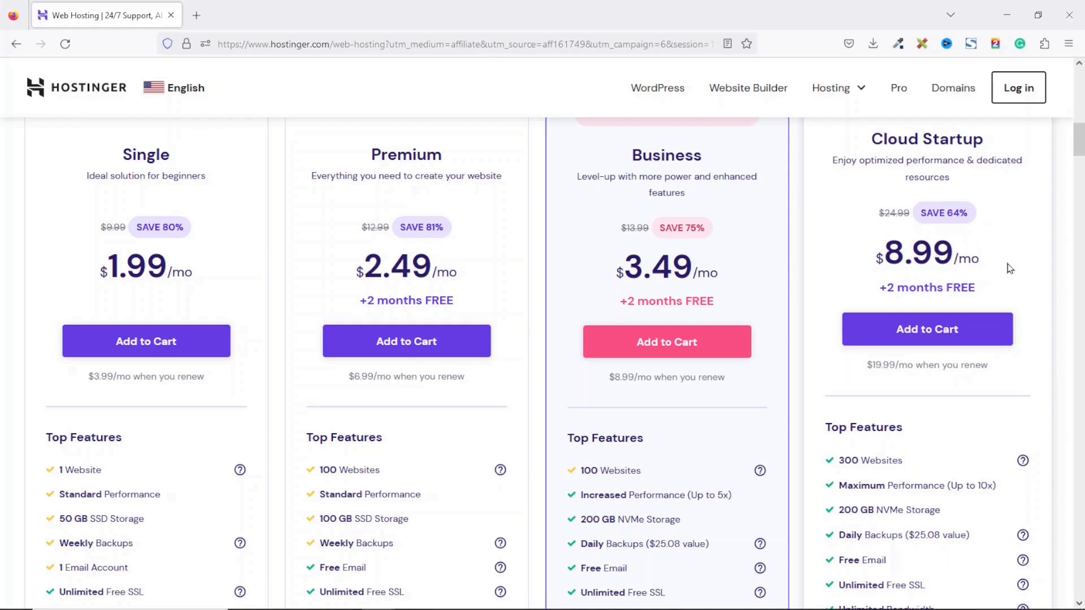
scroll(1010, 268, "down", 3)
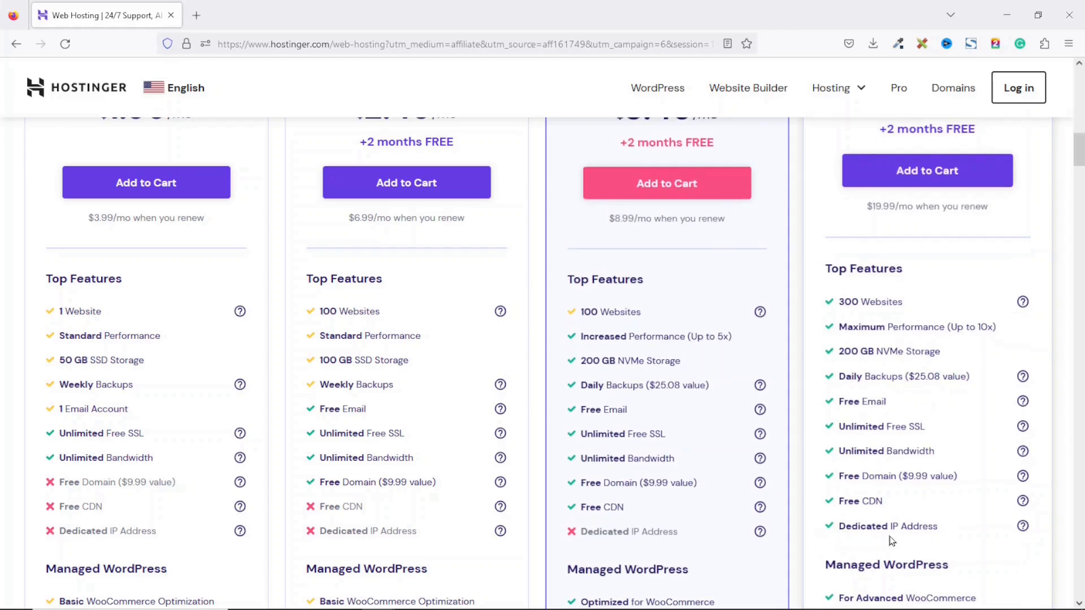
scroll(961, 542, "up", 3)
scroll(962, 542, "down", 5)
scroll(542, 362, "down", 6)
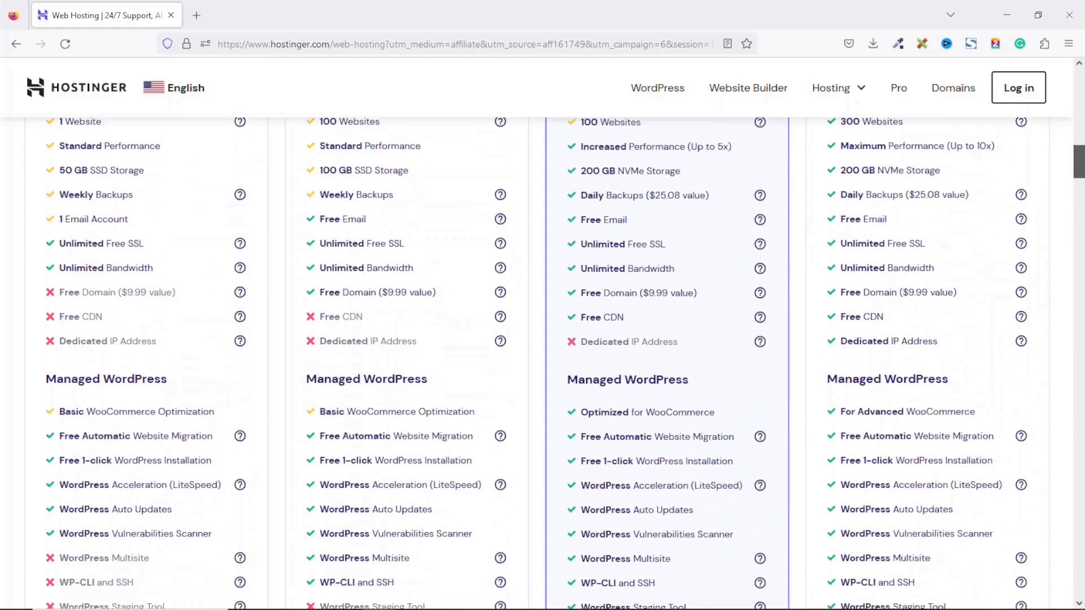
scroll(543, 361, "up", 9)
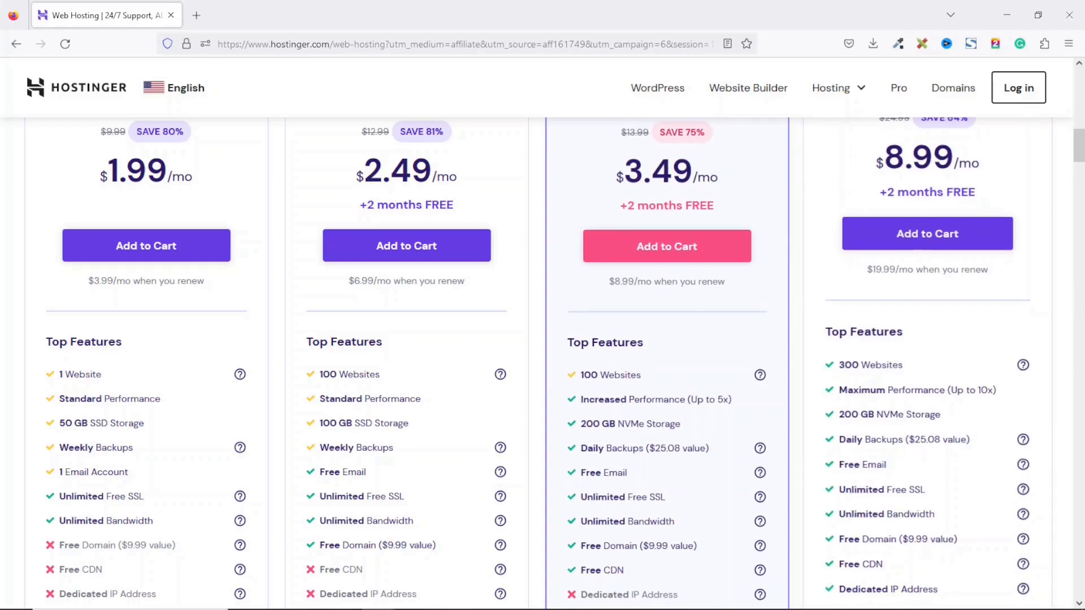
scroll(715, 389, "up", 6)
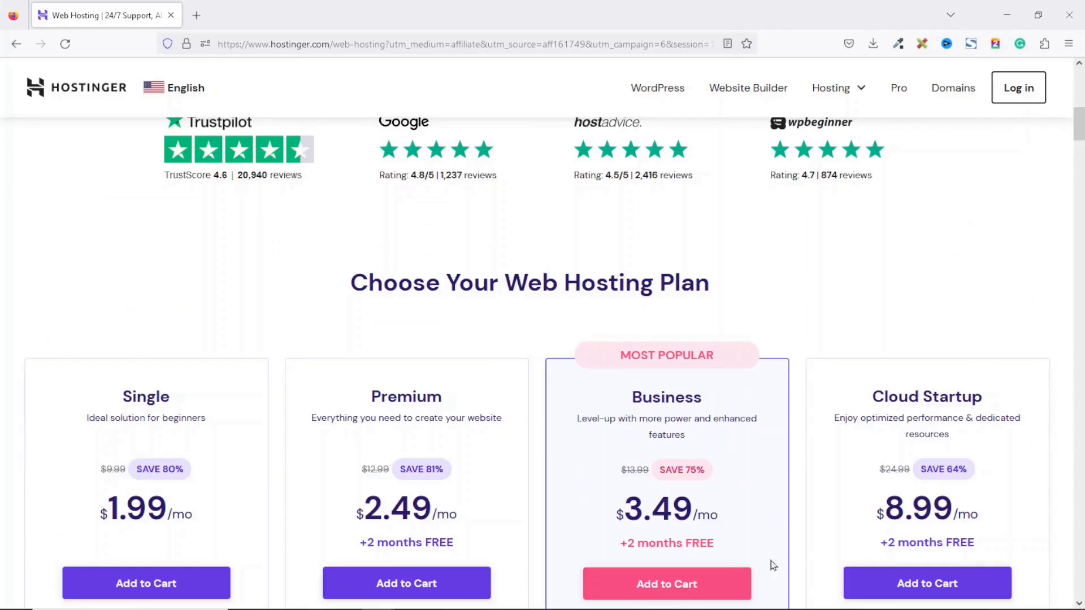
Step: Add the Business plan to the cart for 48 months ($167.52) and scroll to Create your account
left_click(670, 573)
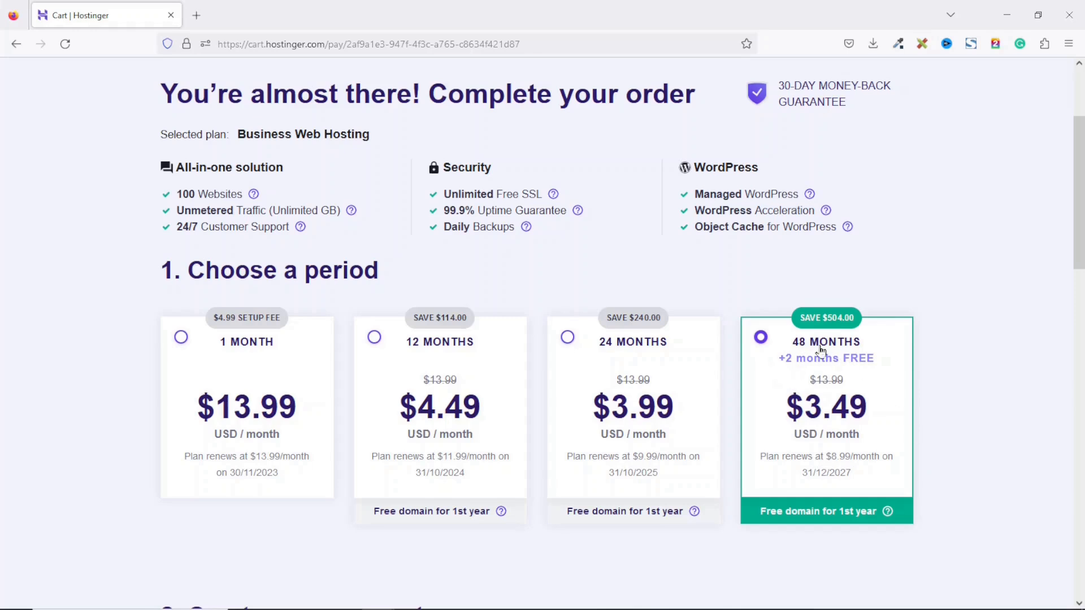
left_click_drag(1078, 187, 1070, 338)
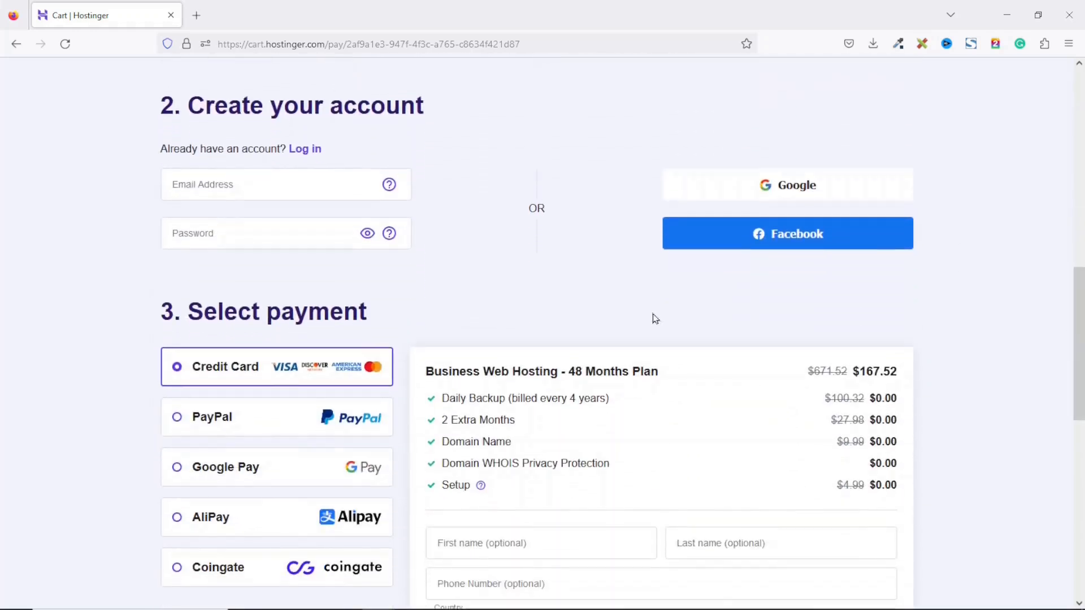
left_click(262, 183)
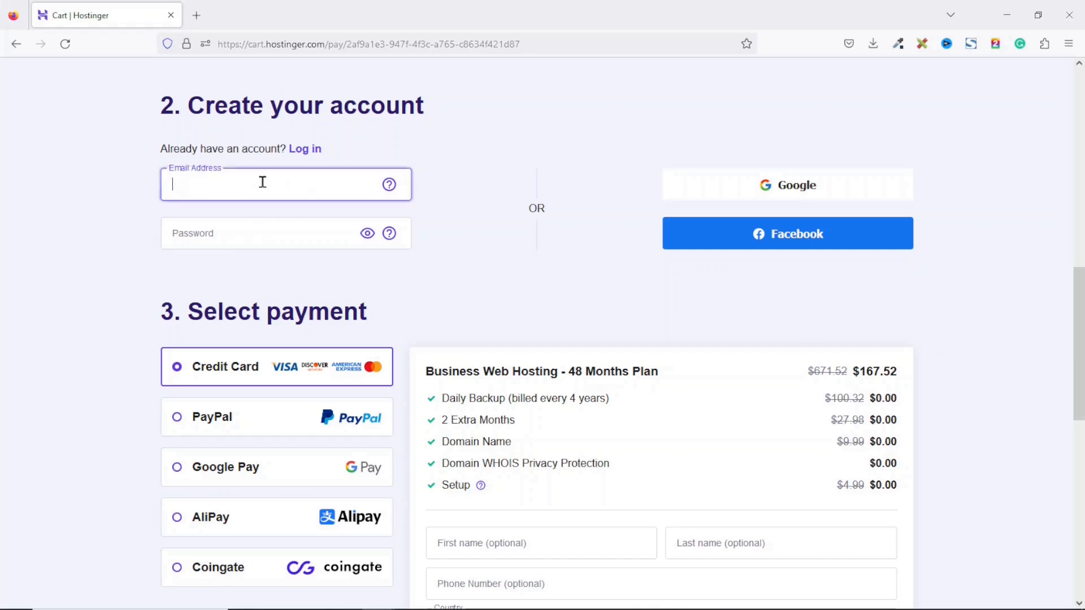
left_click(251, 231)
scroll(251, 231, "down", 5)
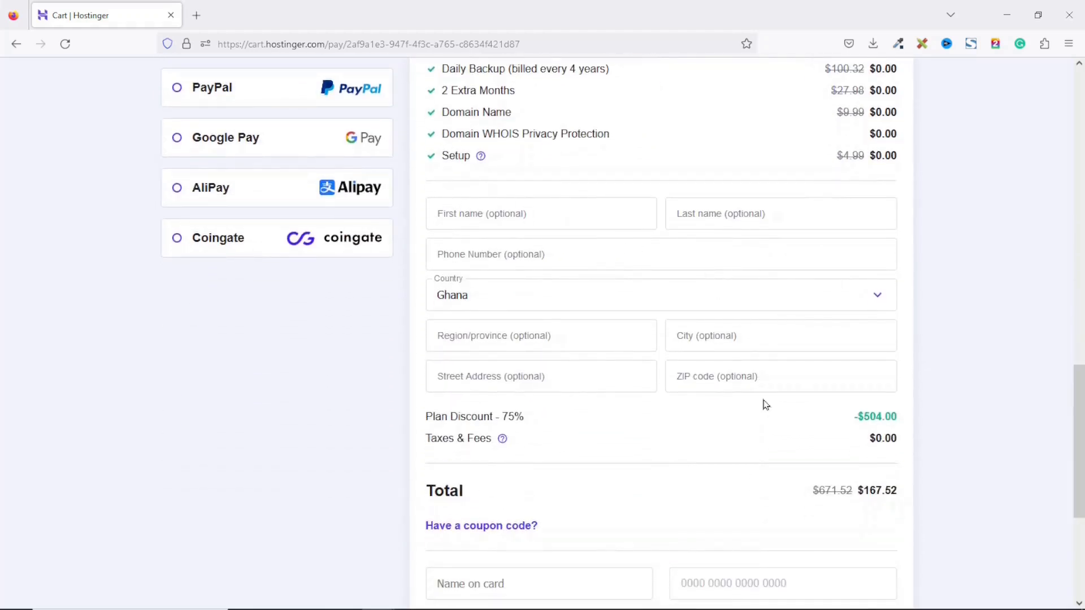
scroll(758, 403, "up", 1)
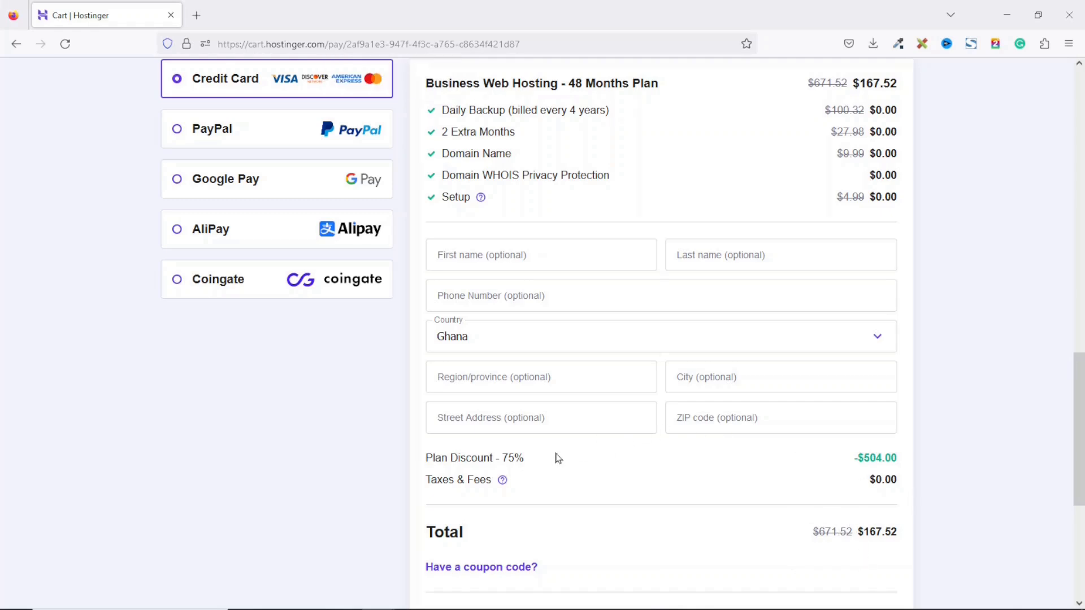
left_click_drag(491, 458, 541, 463)
scroll(922, 553, "down", 1)
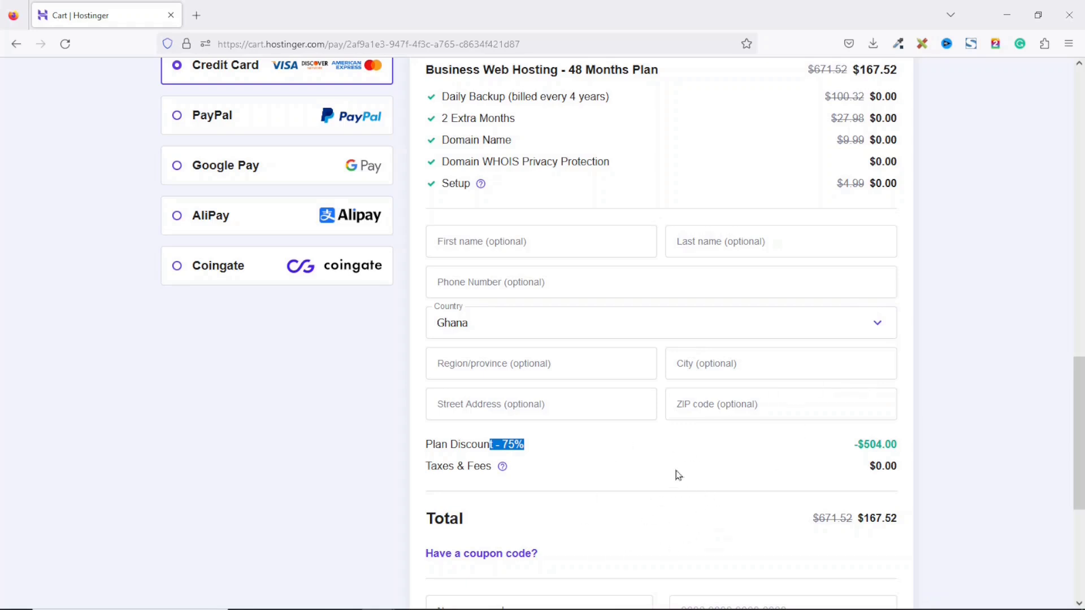
Step: Apply a coupon code, raising the discount to 78% and cutting the total to $150.77
left_click(485, 559)
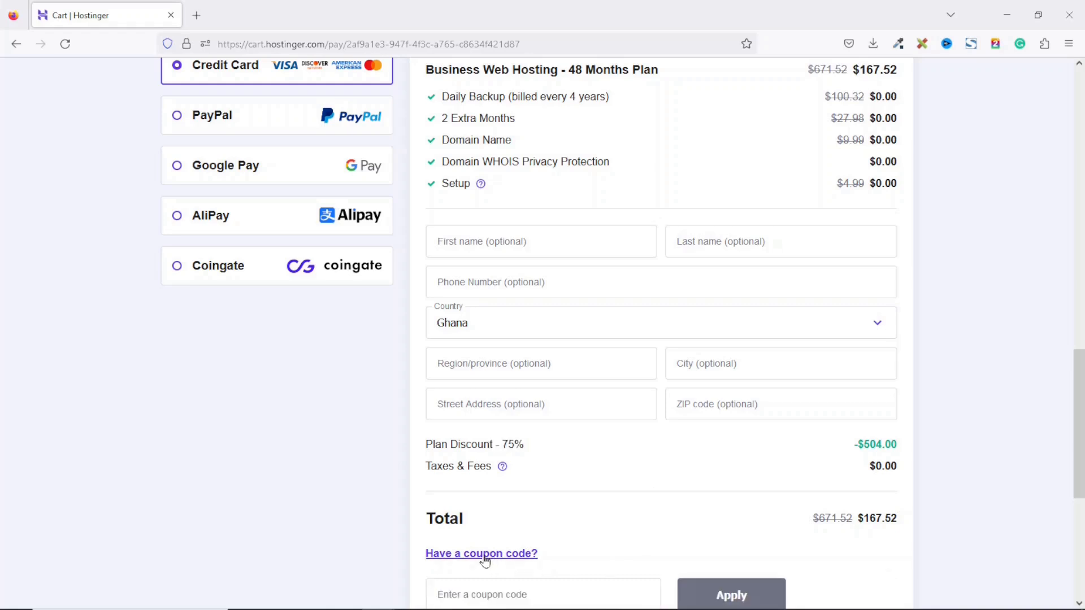
type("SUADIKU")
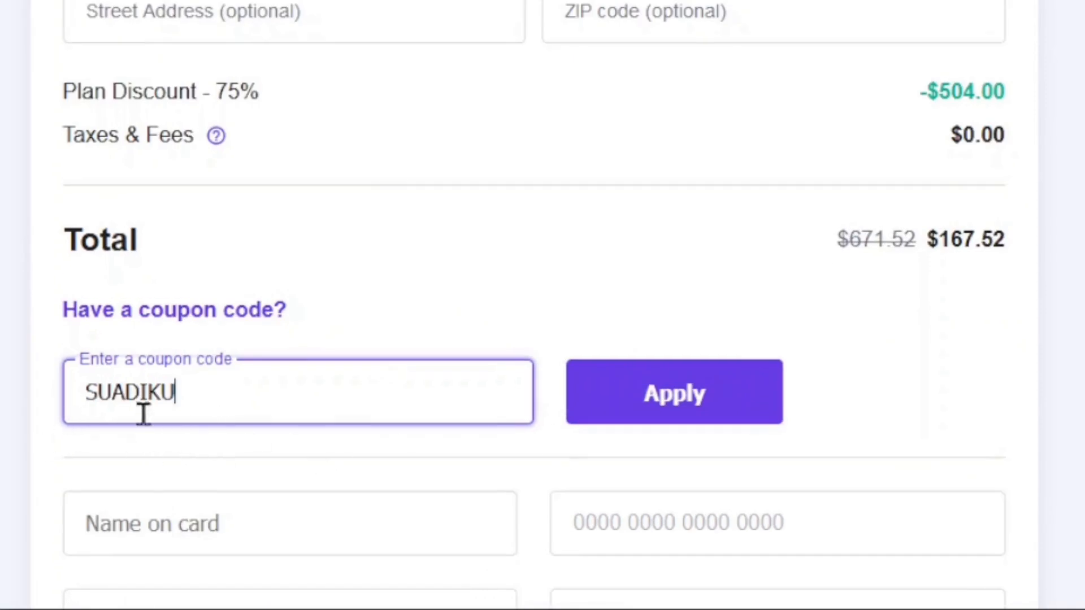
left_click(679, 395)
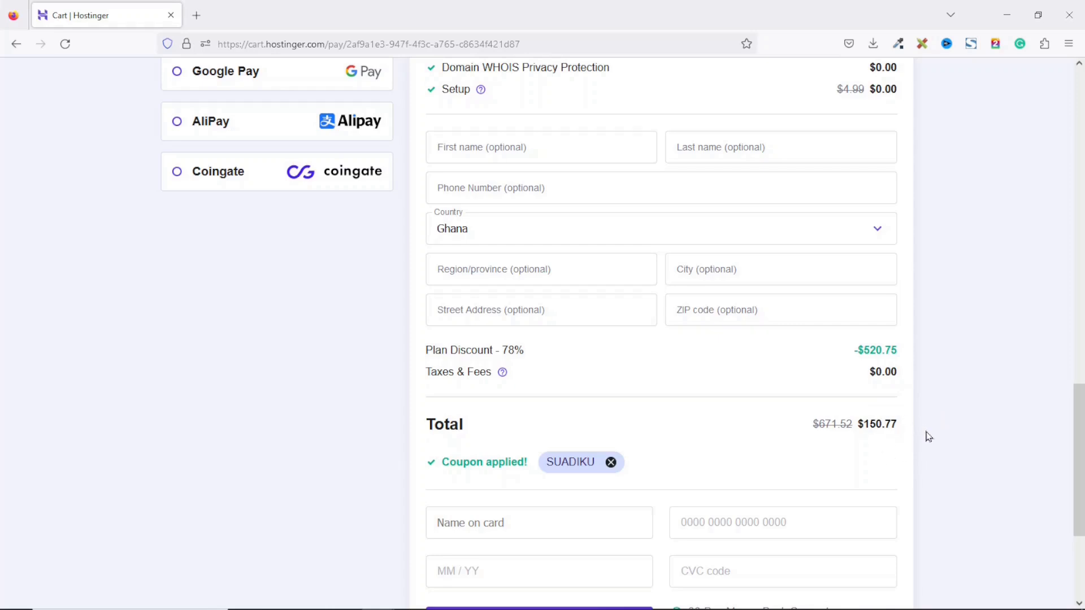
left_click_drag(904, 426, 856, 427)
scroll(953, 459, "up", 4)
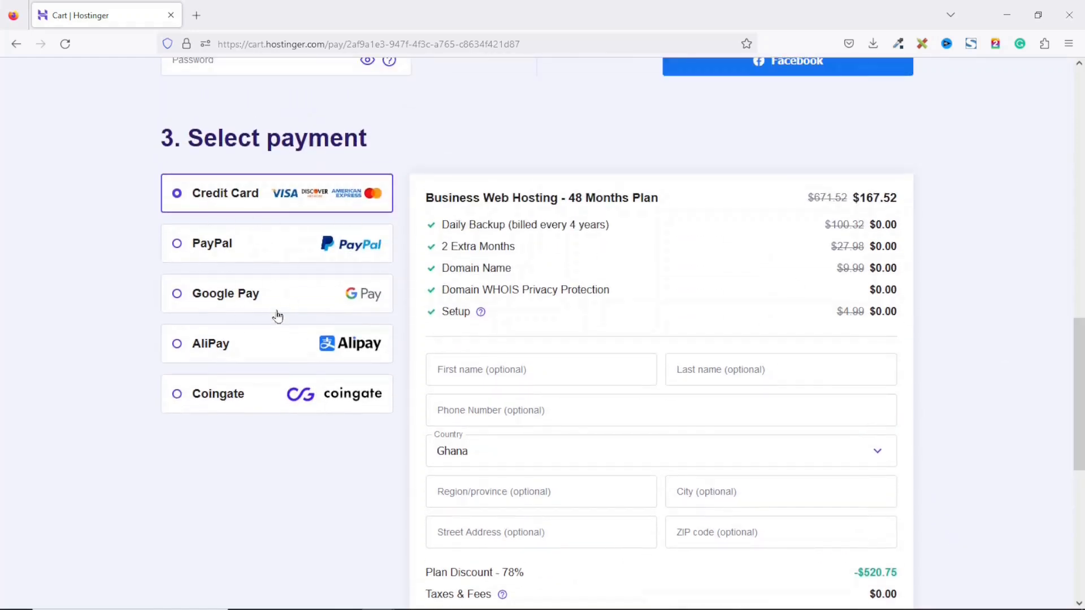
scroll(234, 188, "down", 2)
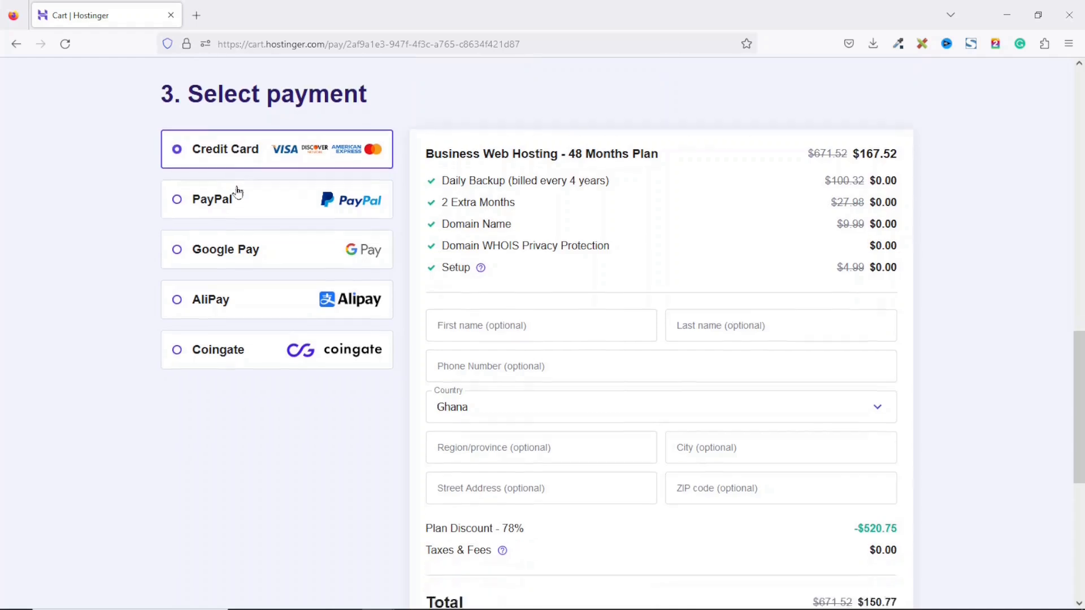
Step: Pay with the card details and wait for hPanel Home to list Business Web Hosting
scroll(1044, 295, "down", 5)
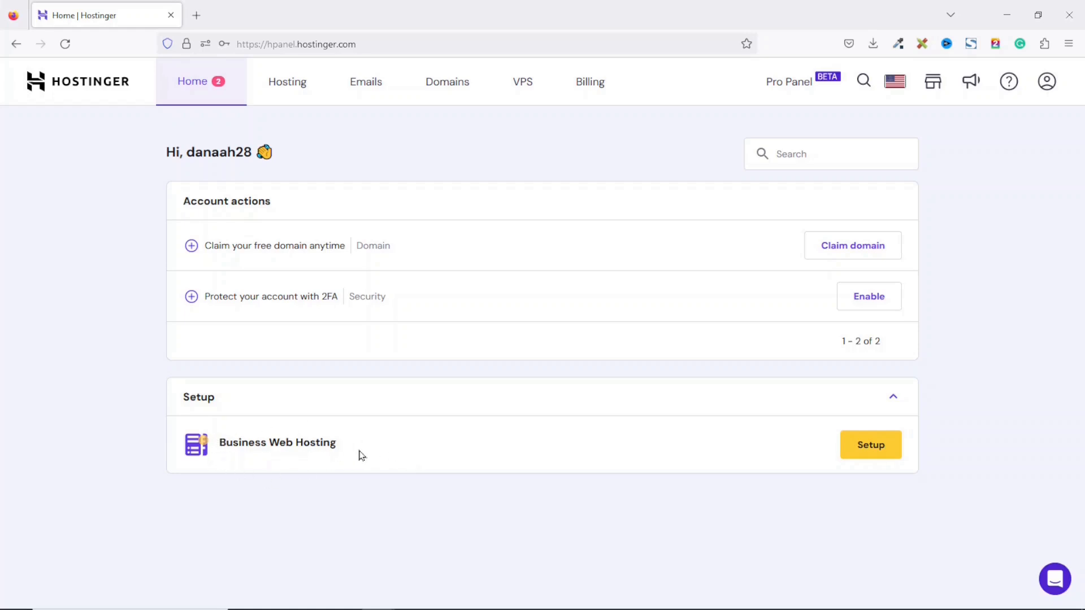
Step: Start setting up Business Web Hosting, answering that the site is for yourself and self-built
left_click(865, 449)
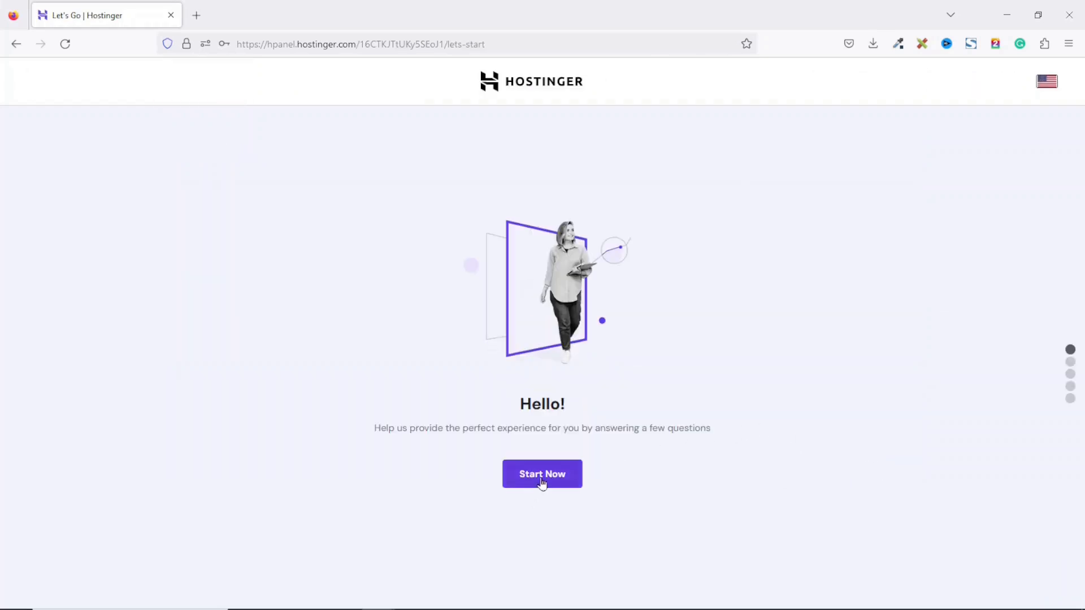
left_click(544, 473)
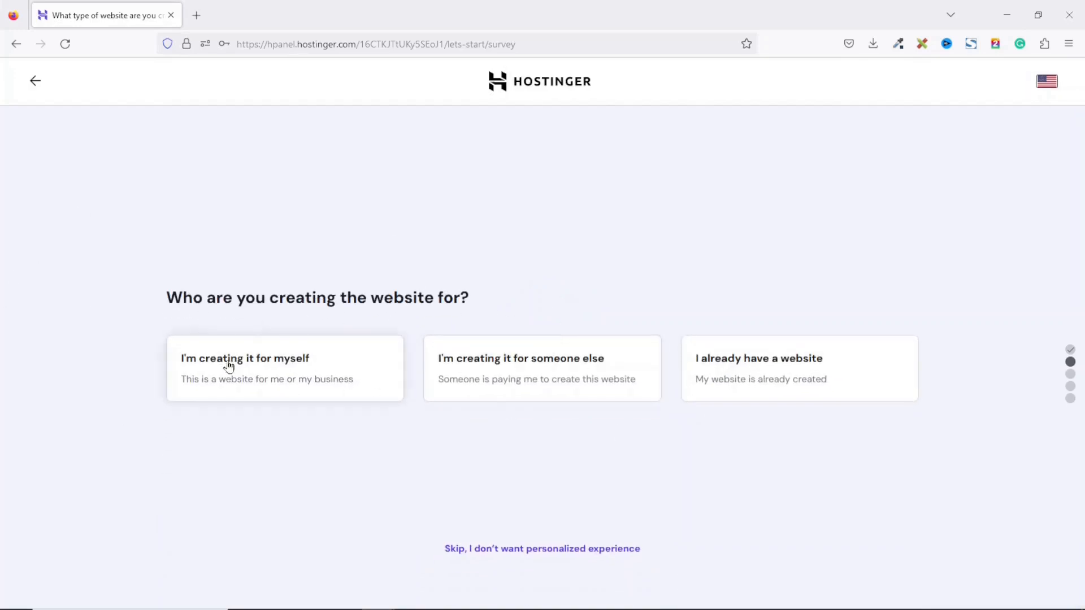
left_click(263, 374)
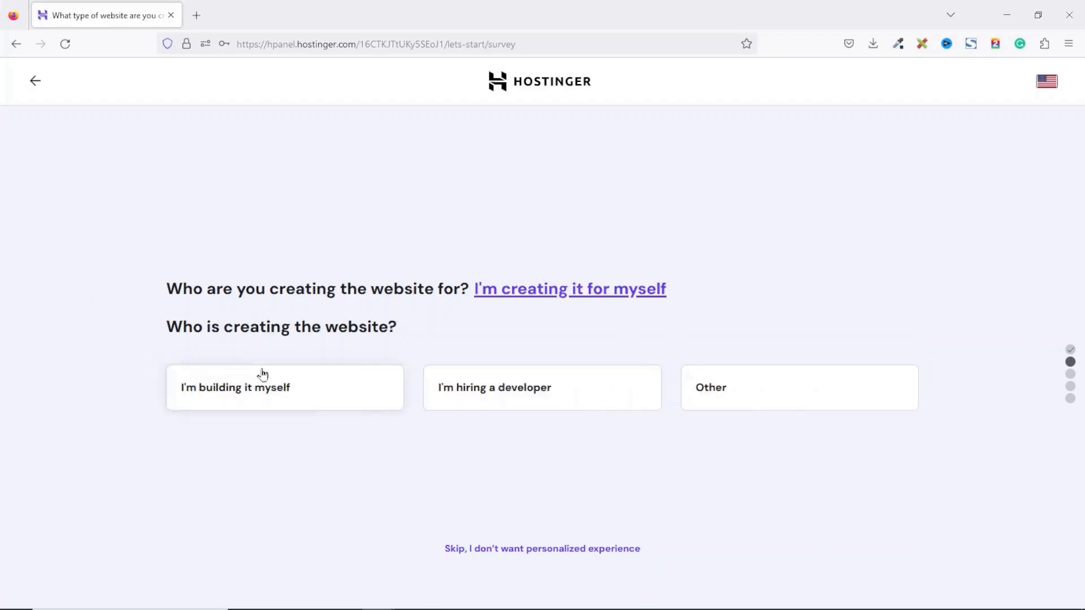
left_click(306, 395)
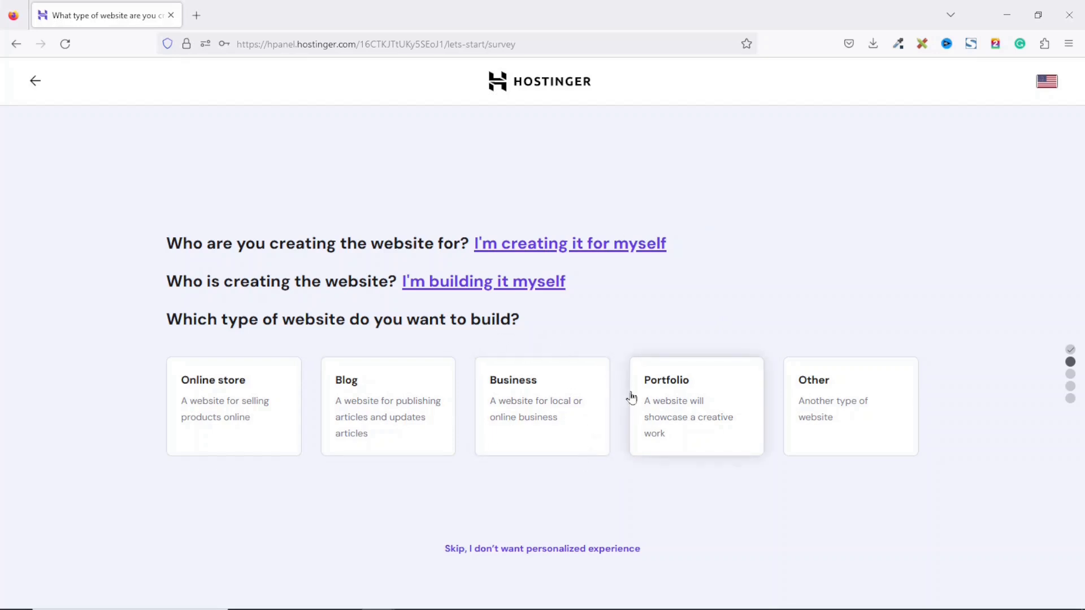
Step: Skip the website-type survey, choose Create a new website, and start from scratch without a platform
left_click(509, 552)
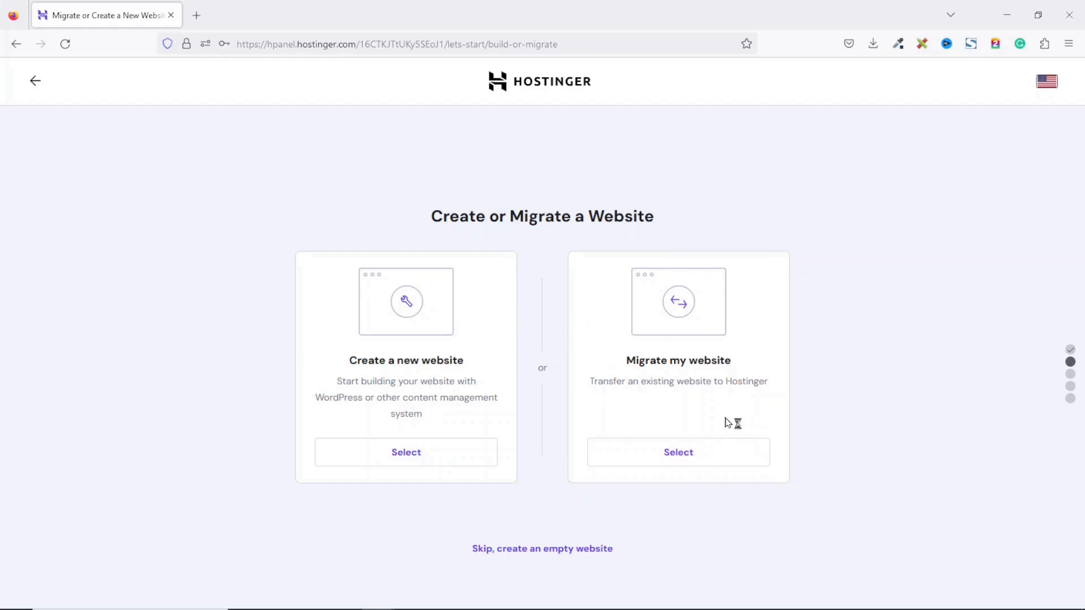
left_click(427, 463)
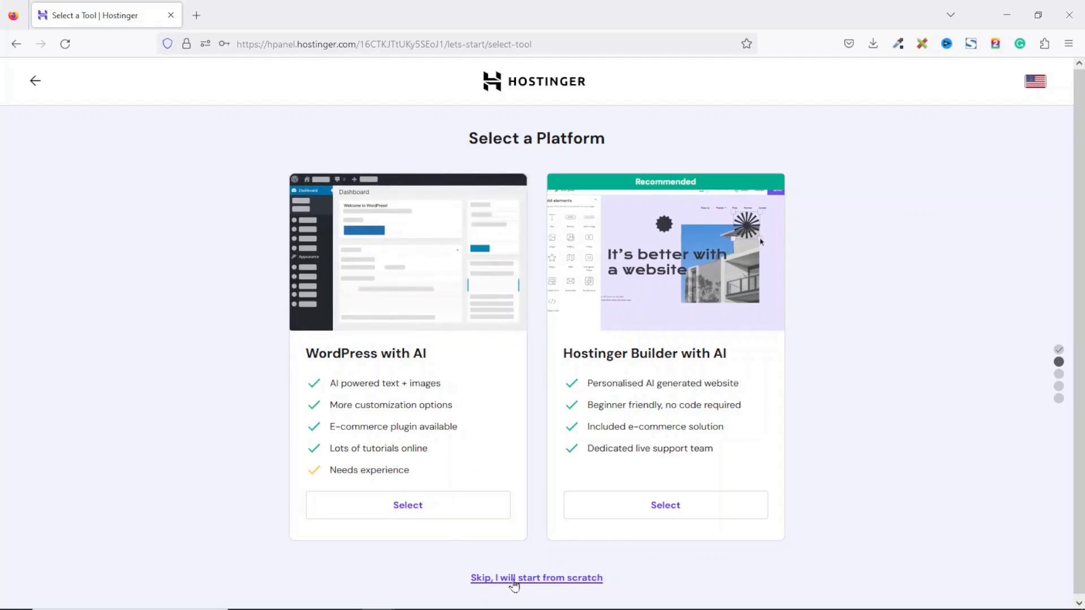
left_click(514, 579)
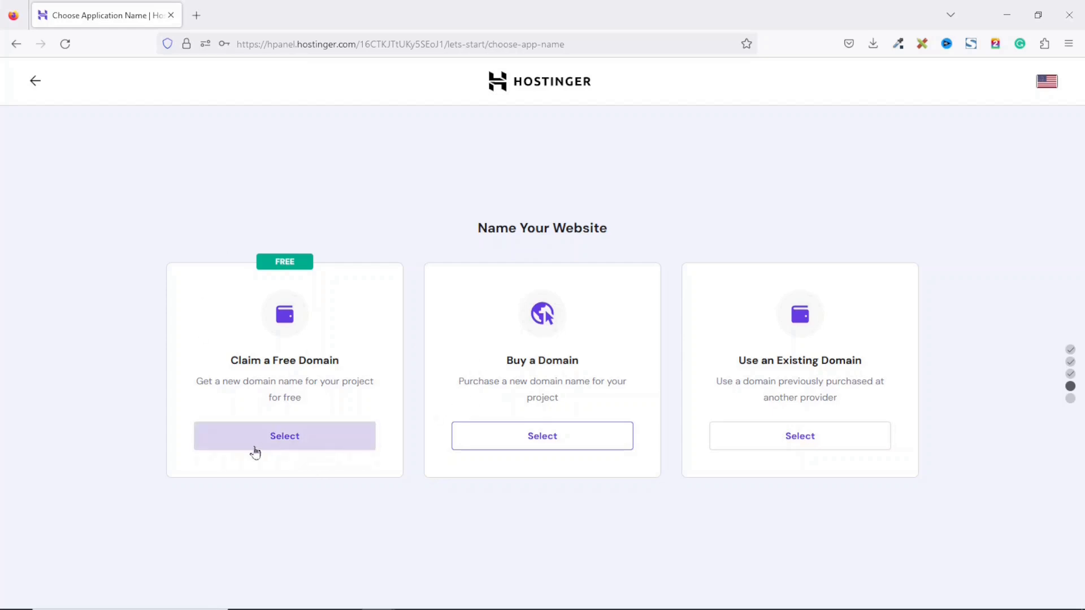
Step: Claim a free domain and confirm gadabsi.com is available with the .com extension
left_click(276, 444)
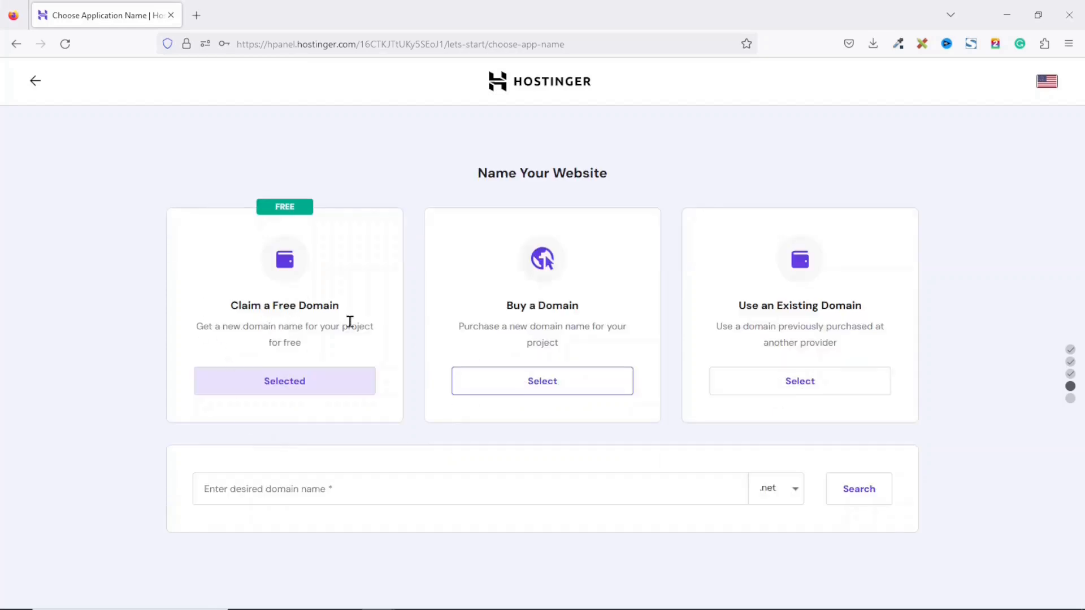
left_click(347, 491)
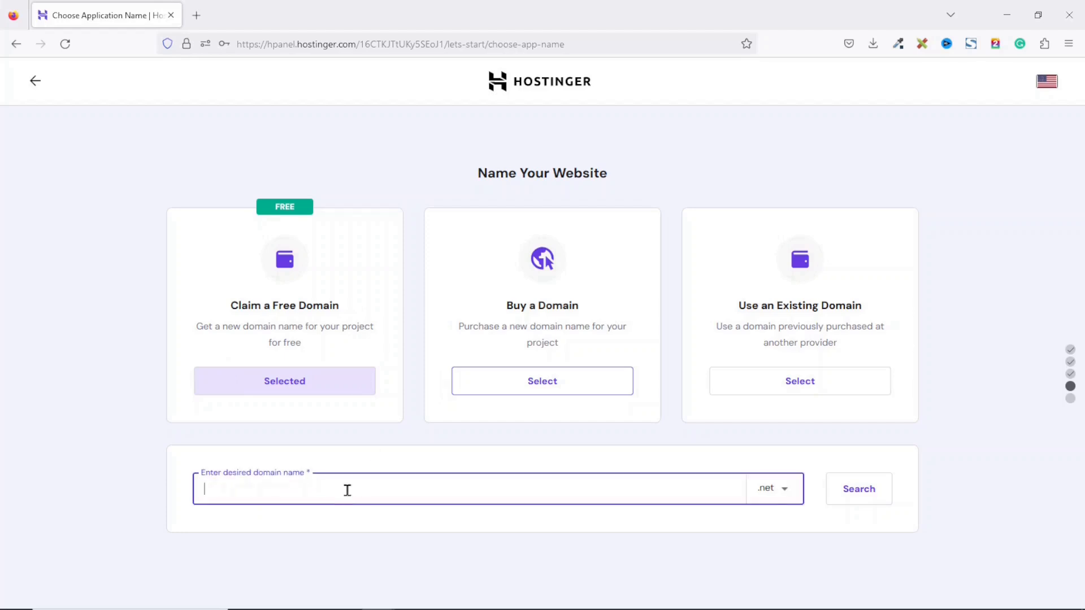
type("gadabsi")
left_click(786, 495)
left_click(789, 495)
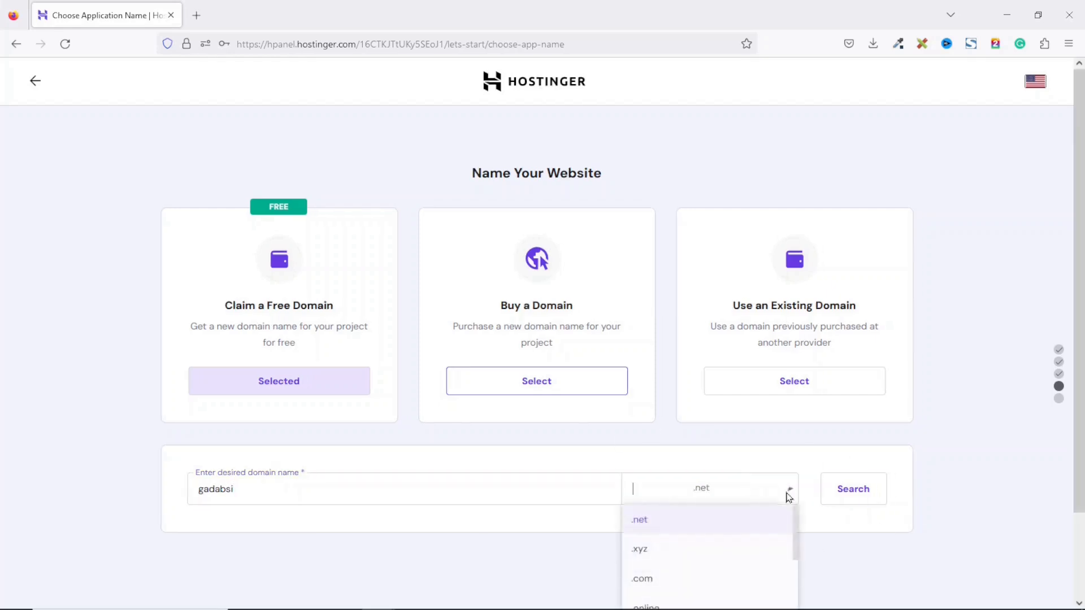
left_click_drag(796, 435, 795, 486)
left_click_drag(790, 544, 794, 421)
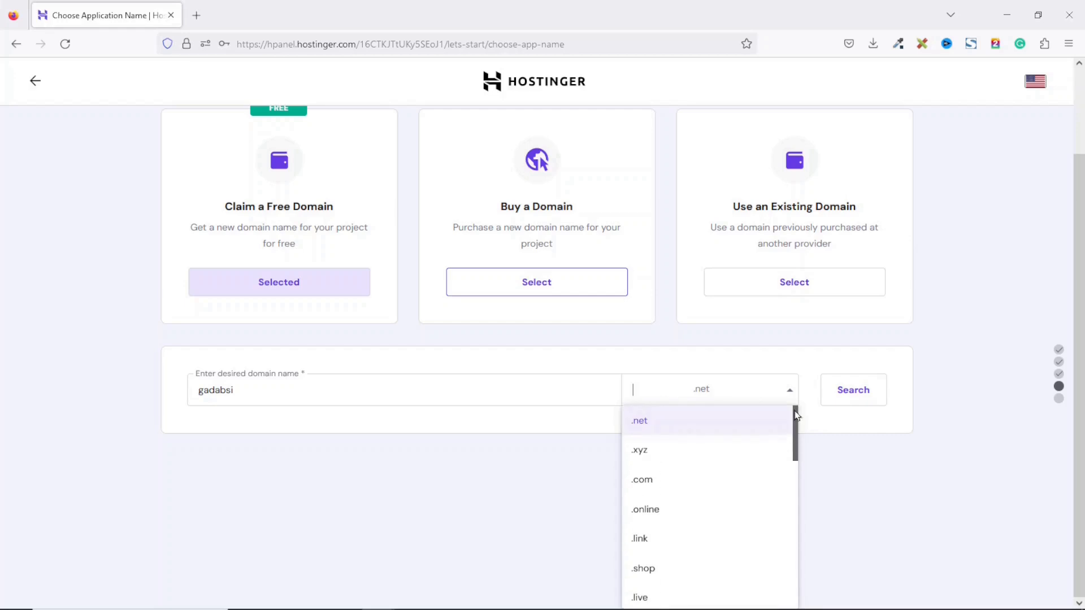
left_click(659, 479)
left_click(854, 502)
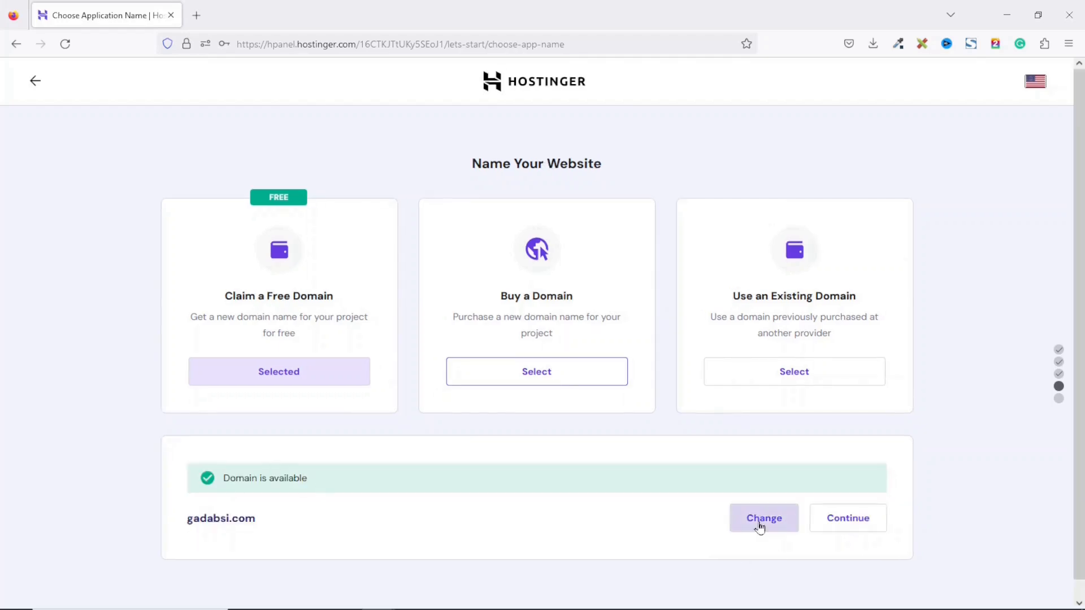
Step: Continue with gadabsi.com, keep the country and Personal type, and submit the owner's contact details
left_click(835, 522)
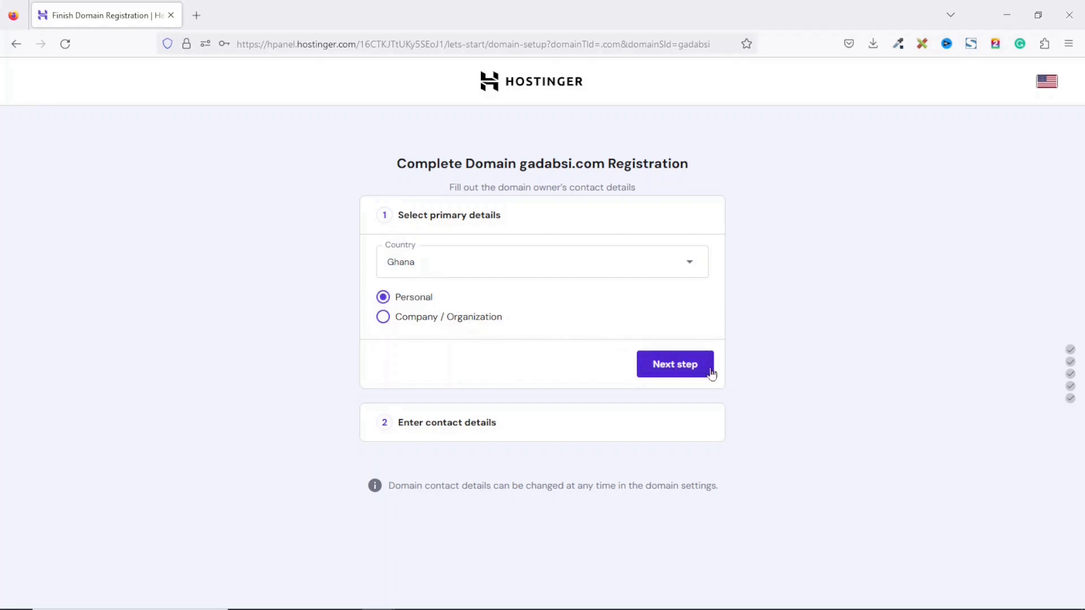
left_click(693, 373)
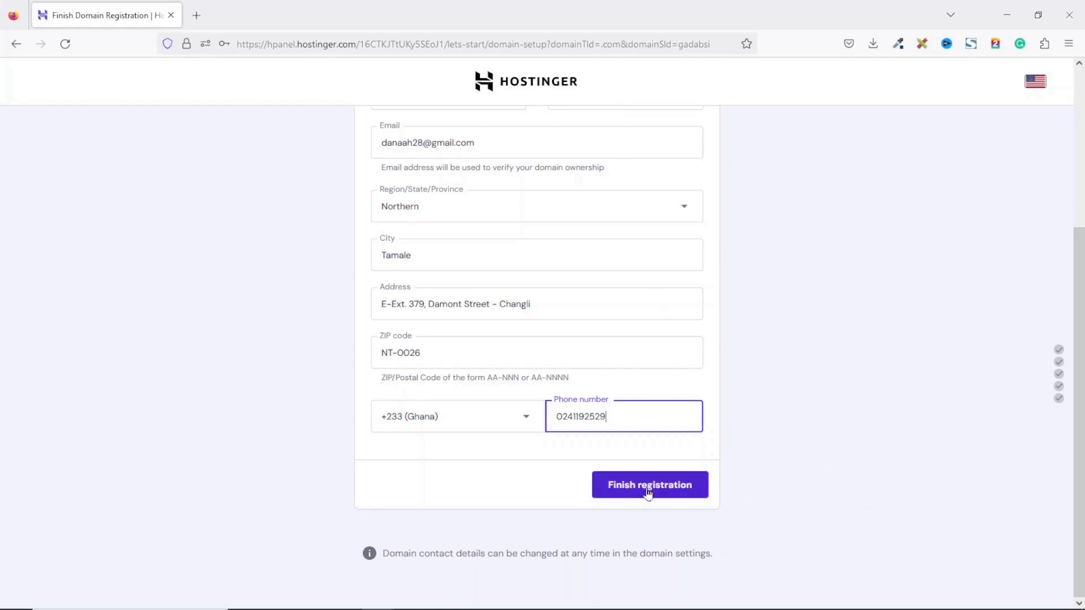
left_click(673, 500)
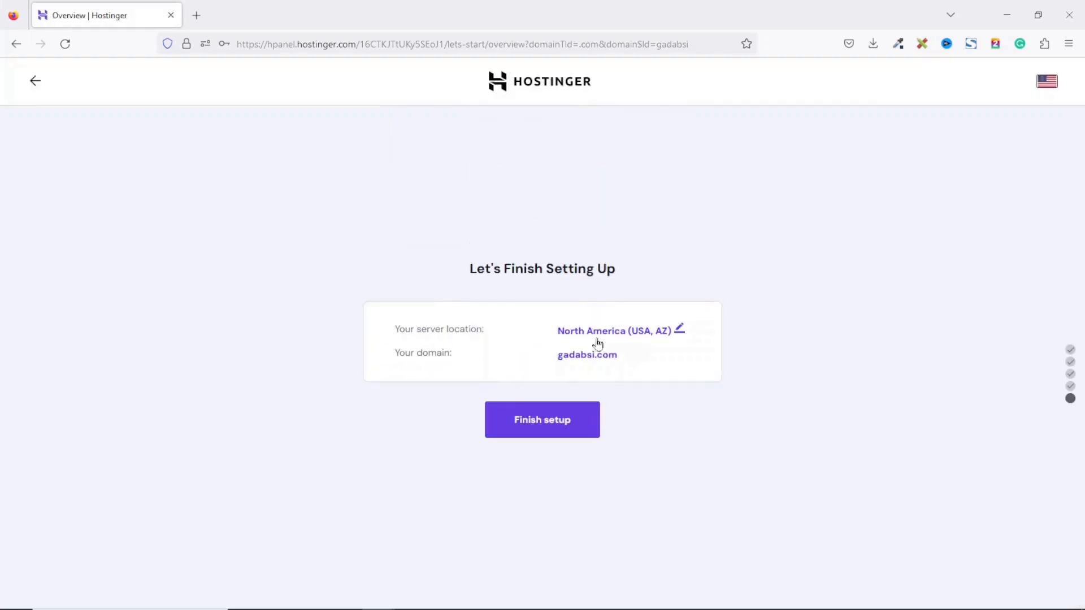
Step: Look through the server location list, close it, and finish the website setup
left_click(665, 335)
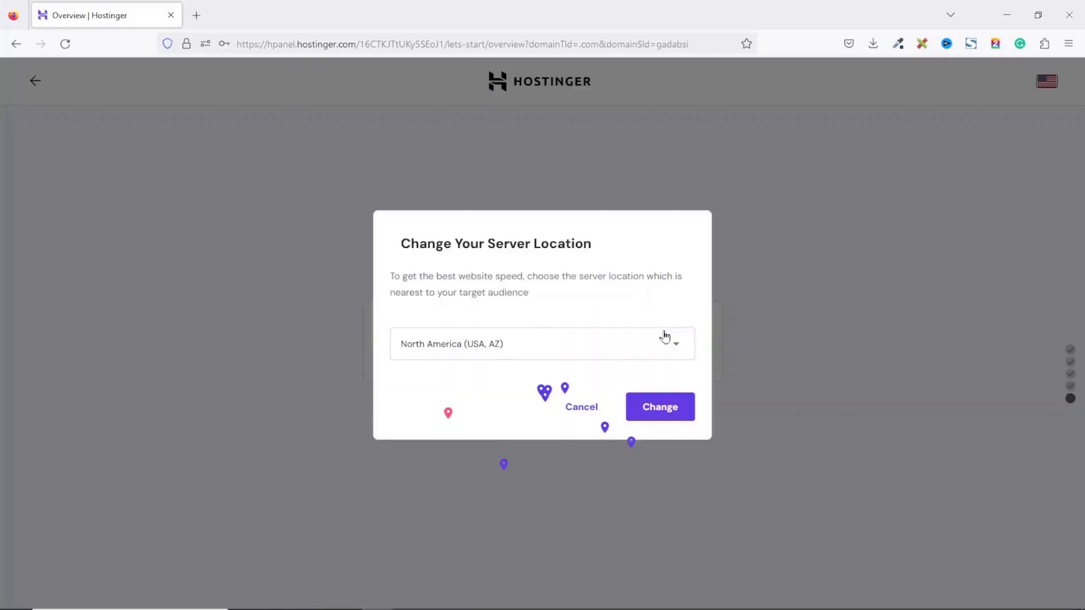
left_click(676, 438)
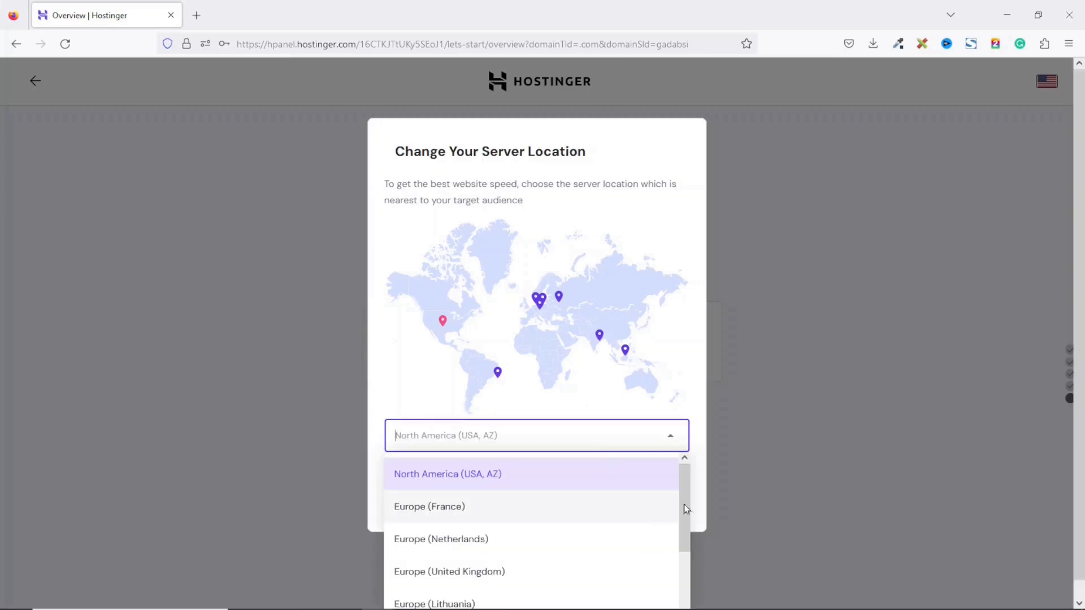
left_click_drag(680, 496, 691, 526)
left_click(795, 392)
left_click(553, 428)
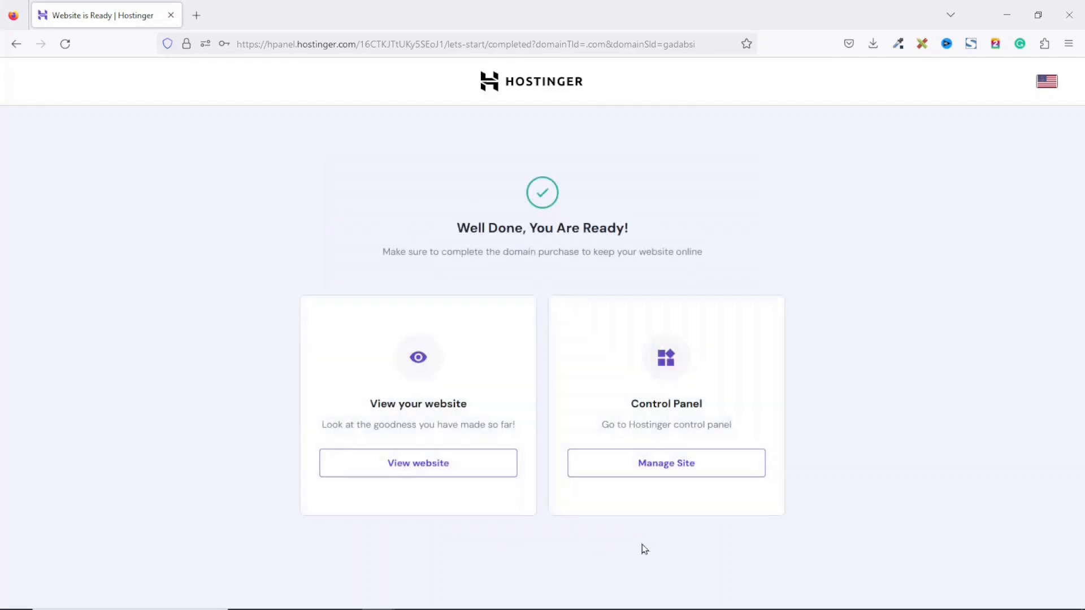
Step: Open gadabsi.com's hosting dashboard through Manage Site on the Well Done page
left_click_drag(448, 223, 672, 223)
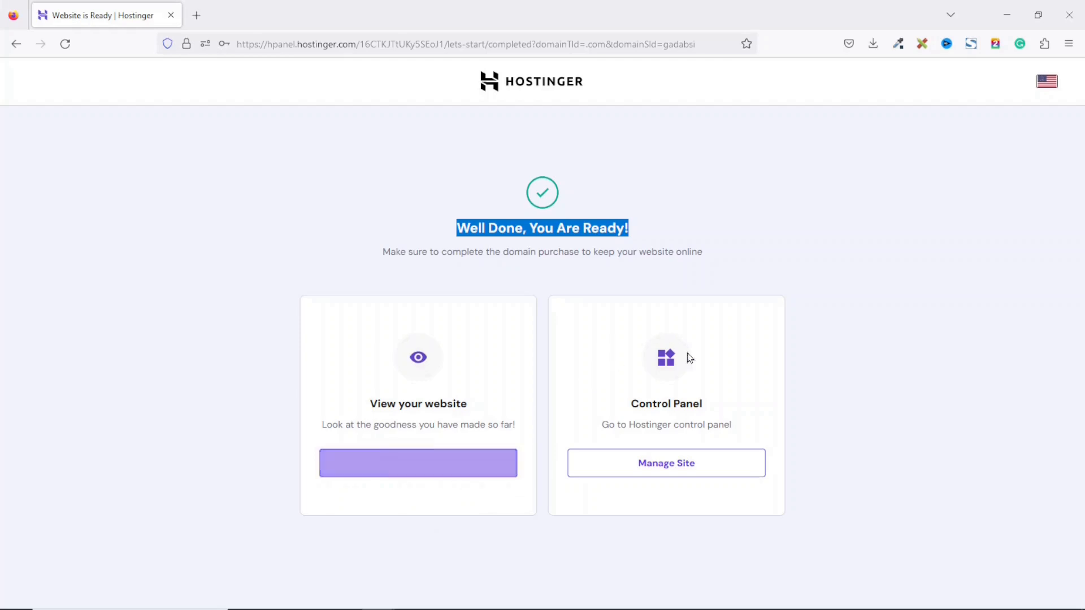
left_click(593, 227)
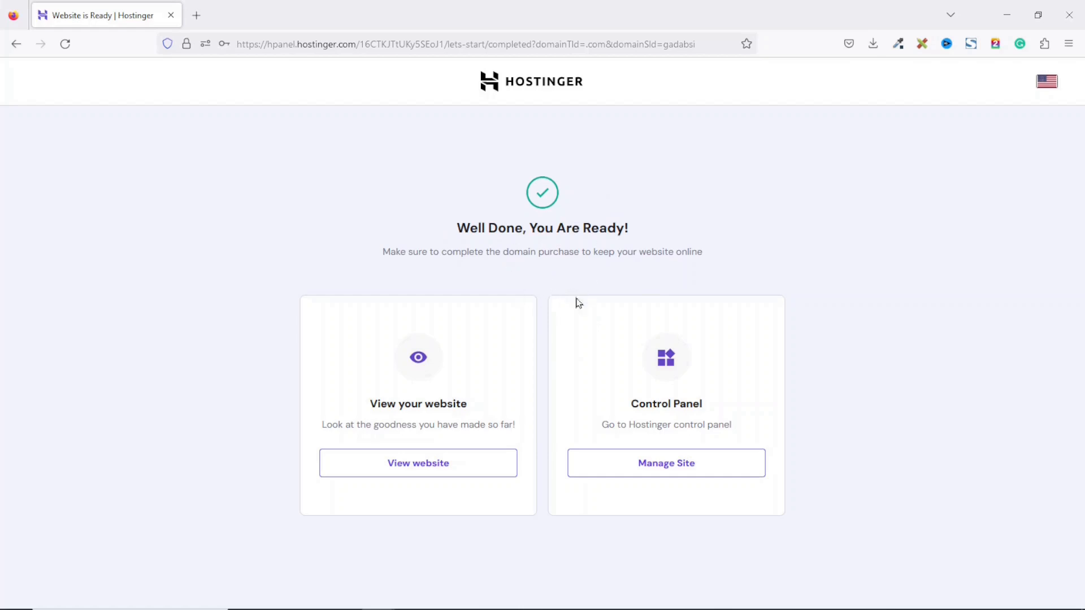
left_click(663, 468)
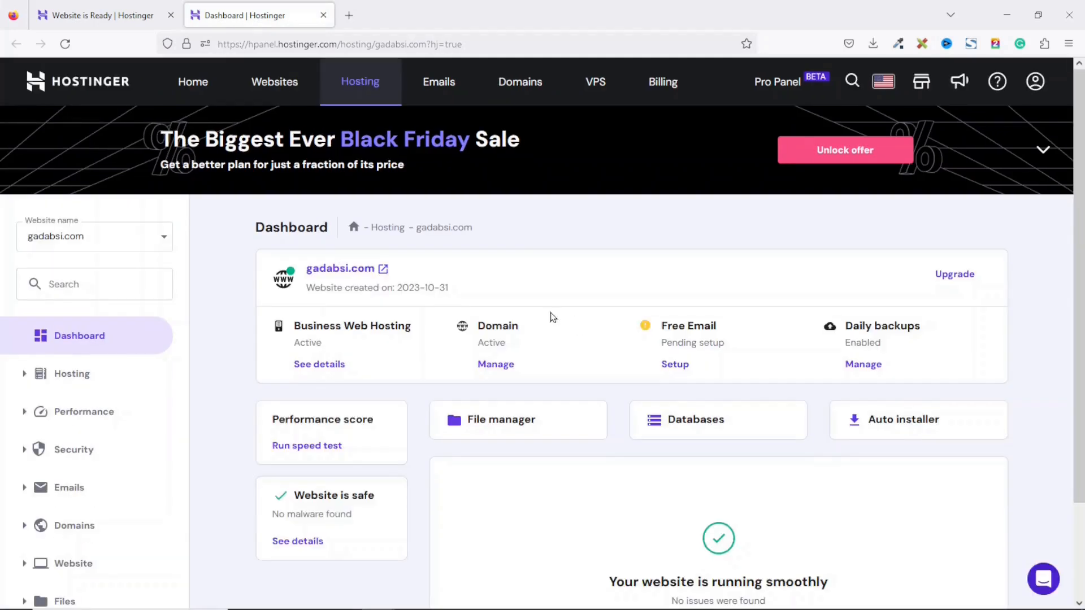
Step: View and close gadabsi.com's default page, then pick WordPress in the Auto Installer
left_click(339, 269)
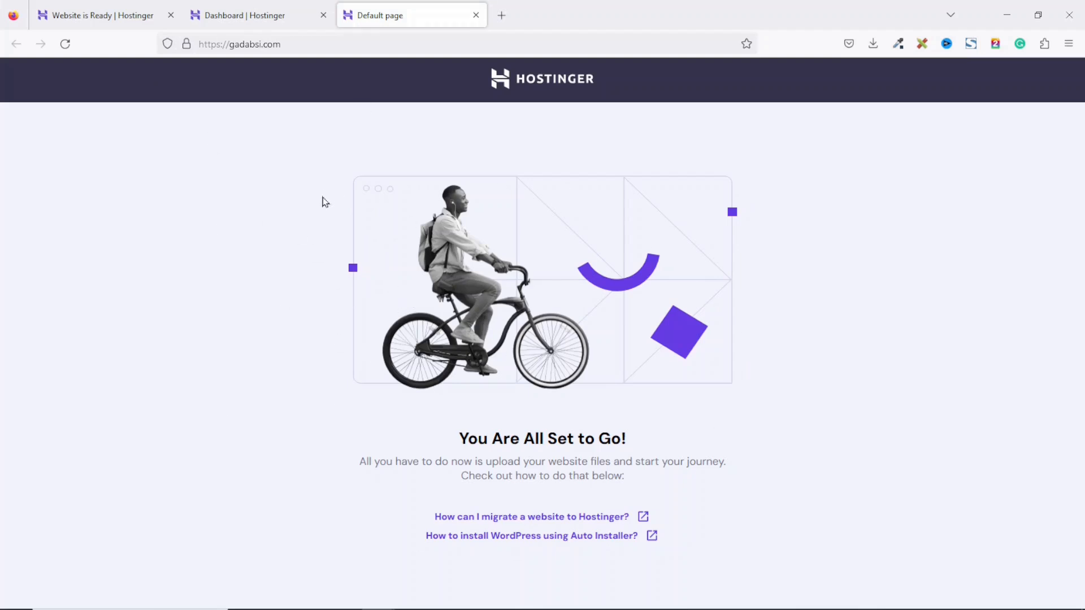
left_click(476, 16)
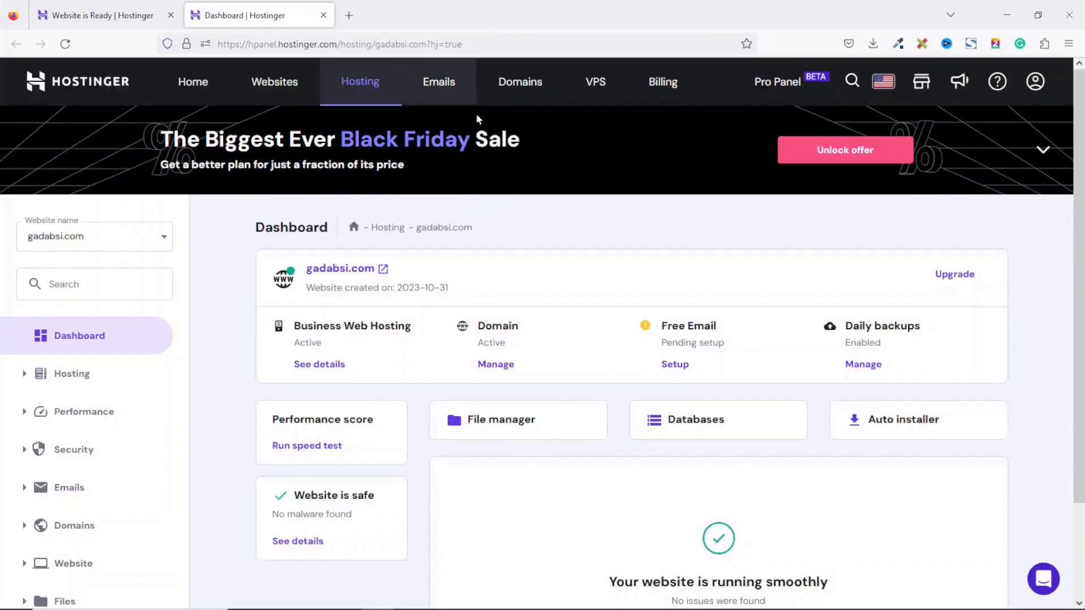
left_click(895, 421)
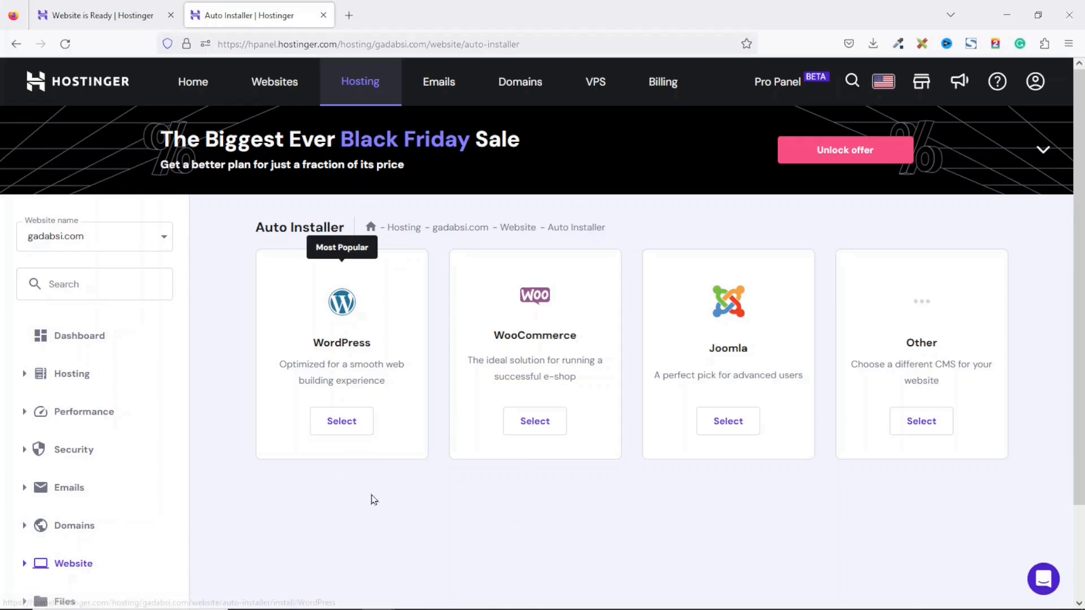
left_click(332, 427)
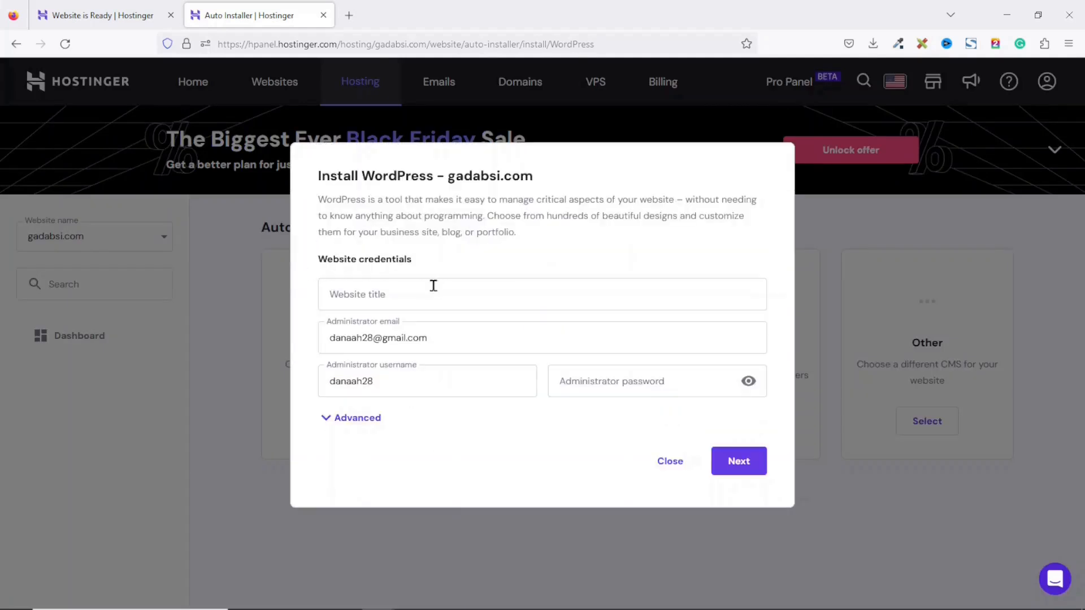
Step: Install WordPress with website title Gadabsi, a new administrator username and a password
left_click(431, 286)
type("Gadabsi")
left_click(451, 341)
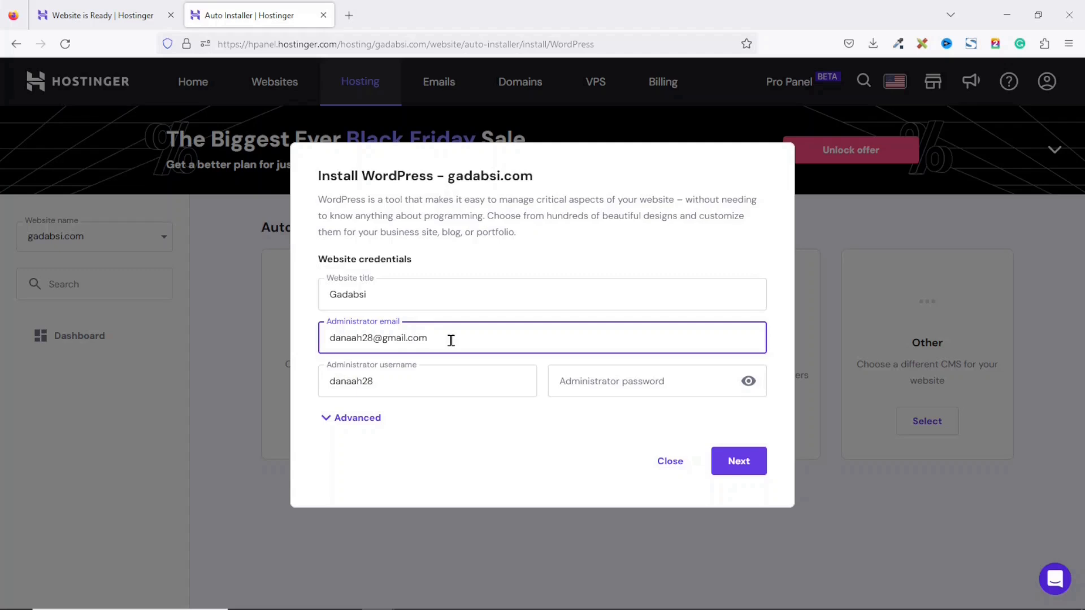
left_click(419, 386)
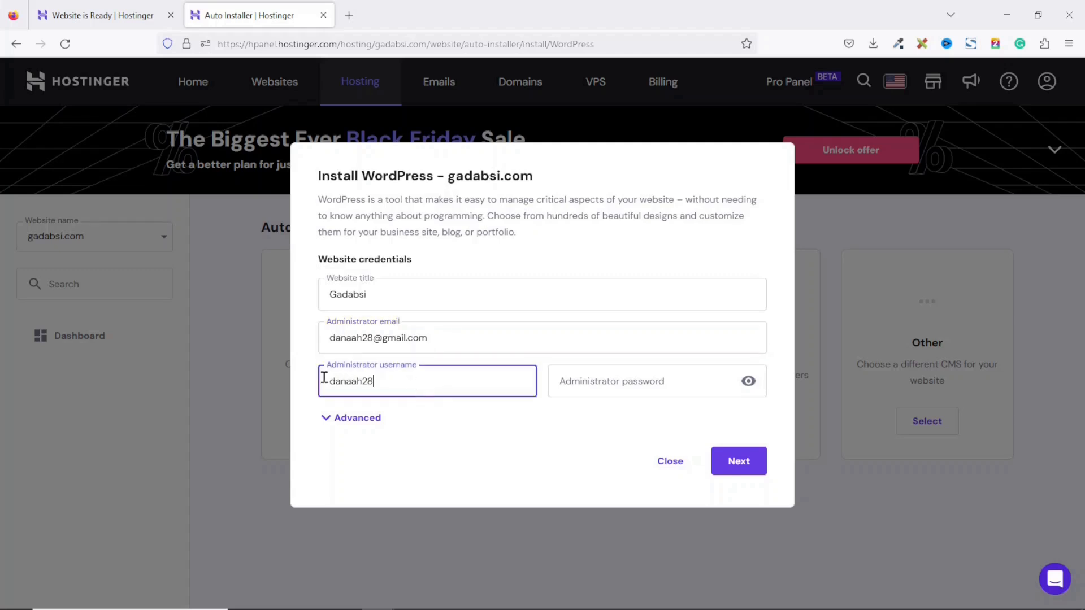
double_click(446, 376)
type("suadik")
left_click(662, 376)
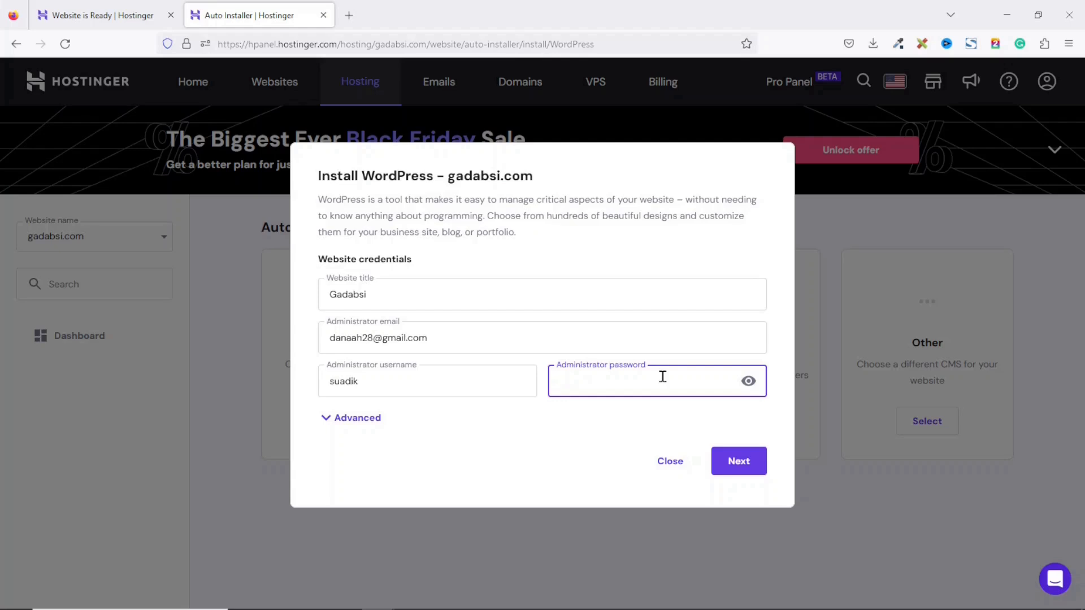
type("••")
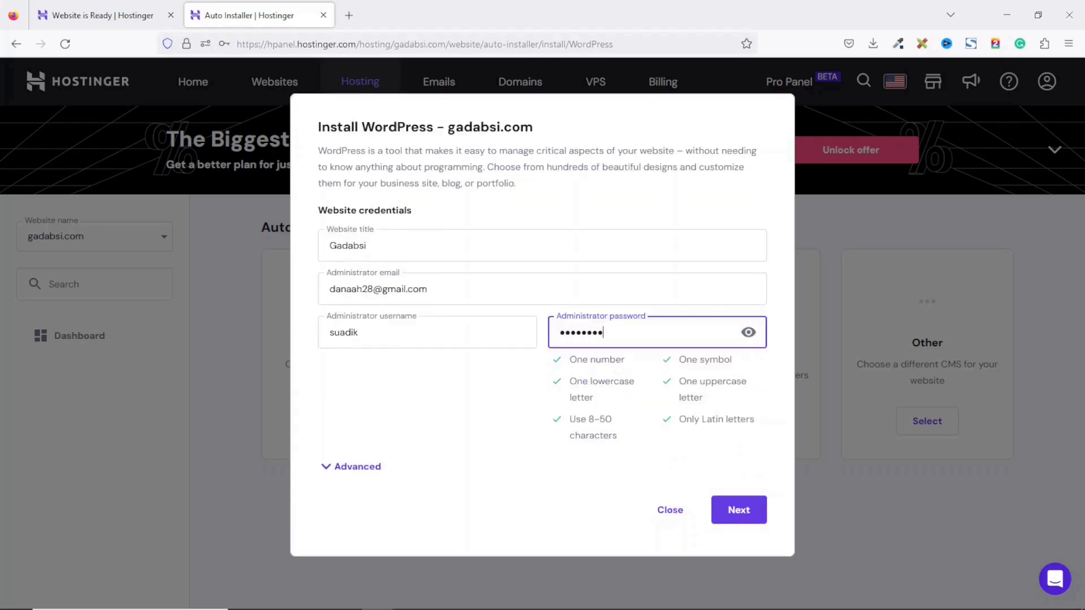
left_click(734, 512)
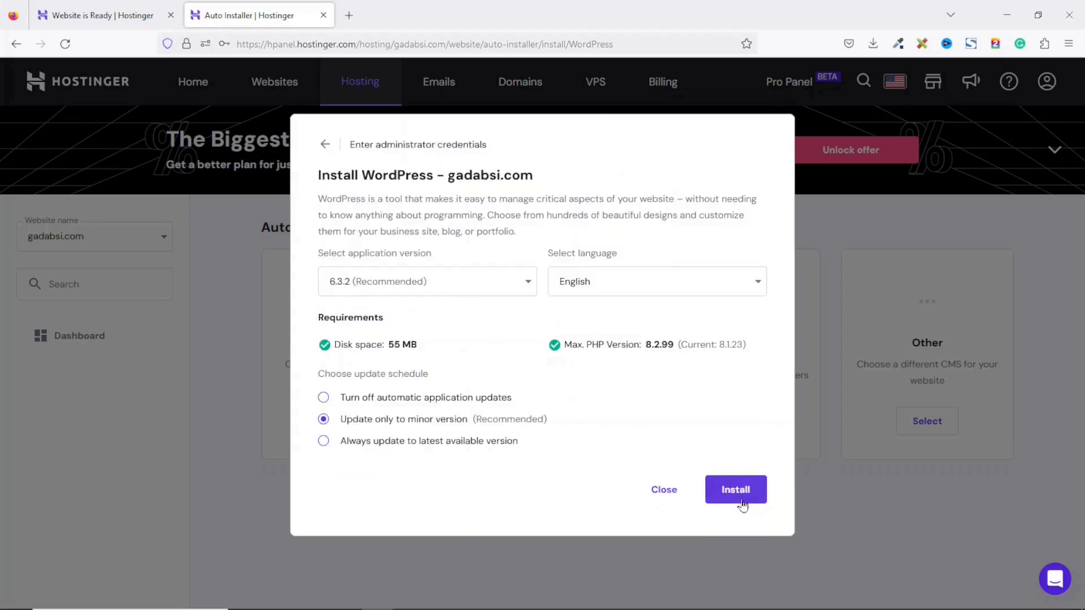
left_click(740, 497)
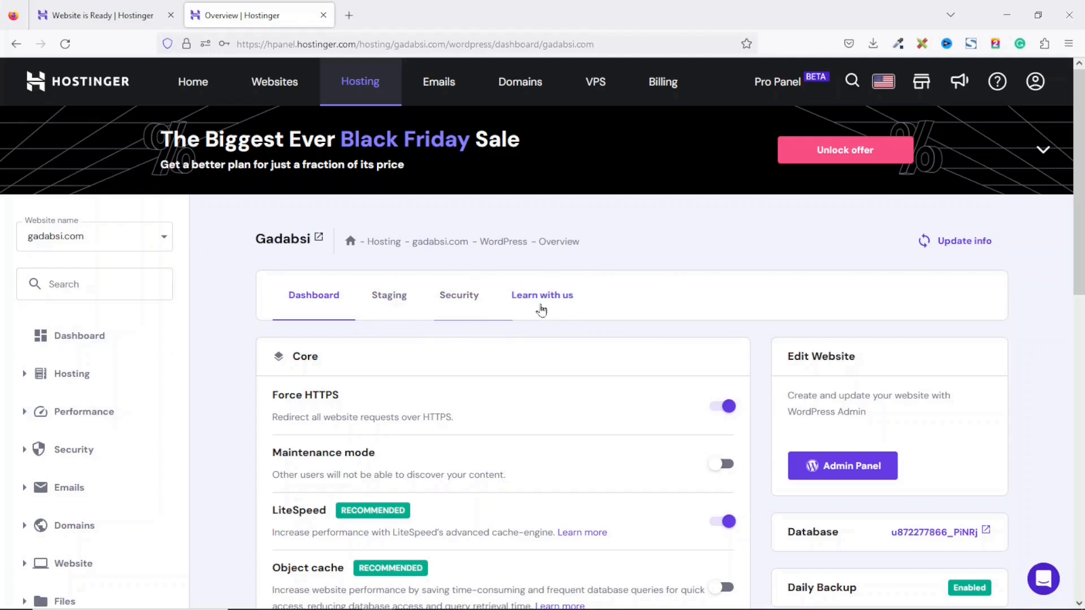
Step: Open the WordPress admin area and go to the Dashboard home
left_click(844, 473)
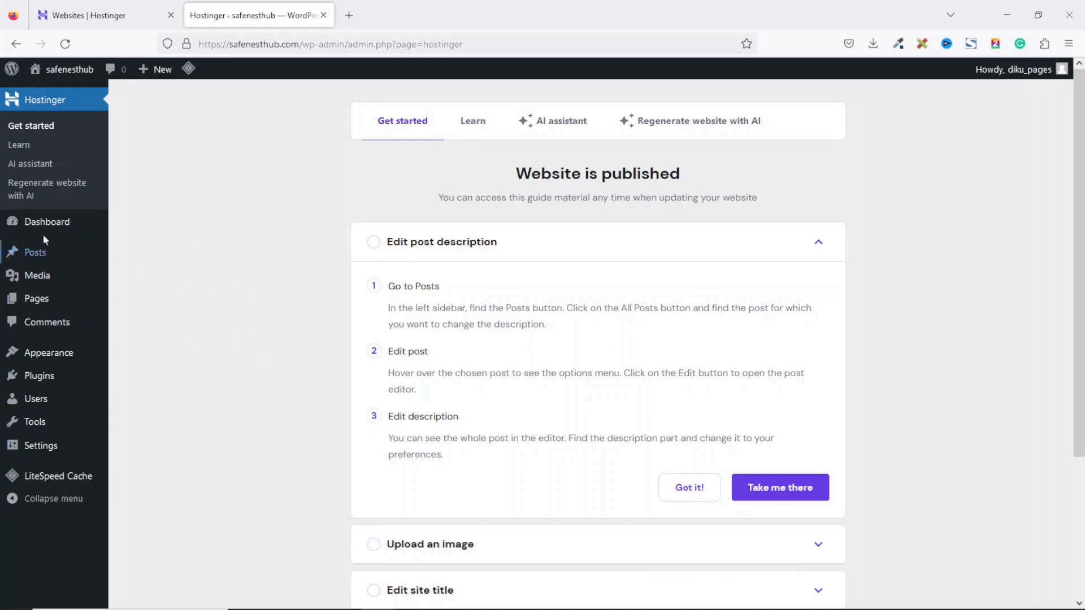
left_click(23, 224)
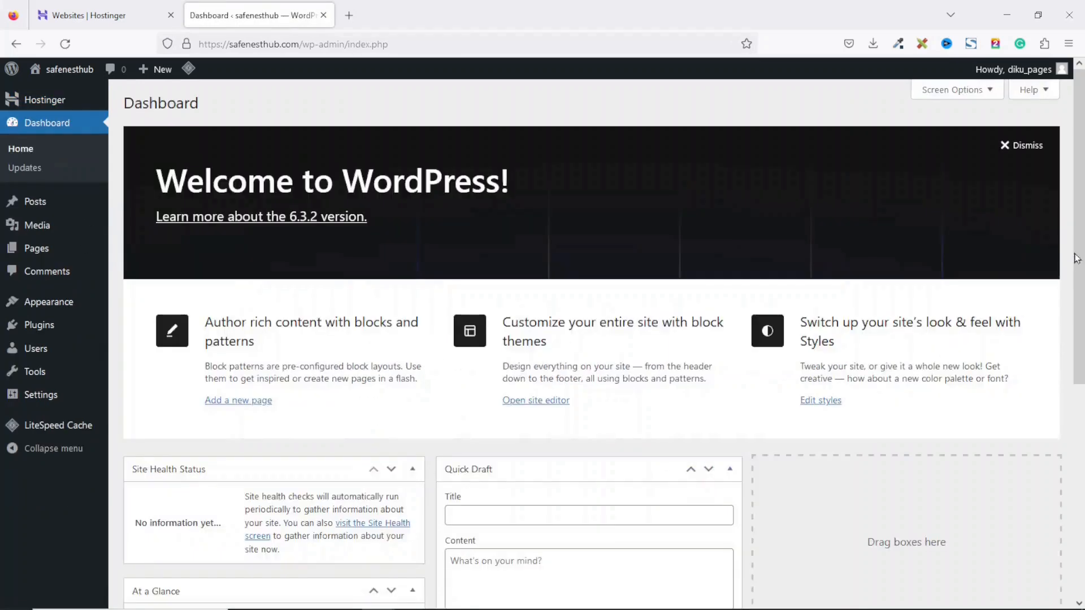
scroll(1076, 258, "down", 5)
scroll(978, 329, "up", 5)
Step: Hide all six dashboard widgets through Screen Options, then open the Posts list
left_click(953, 91)
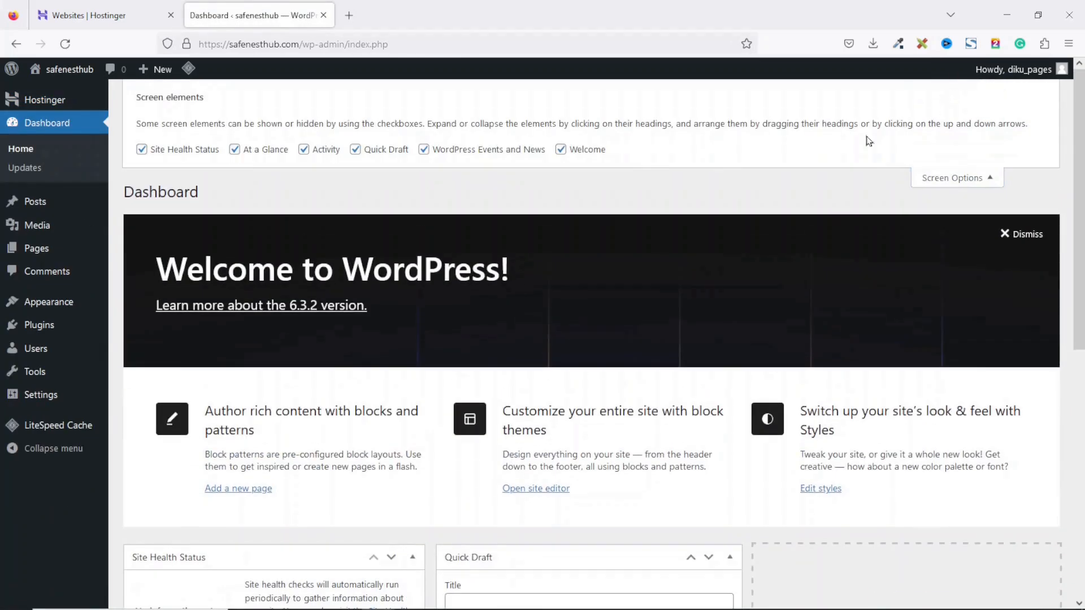
left_click(573, 155)
left_click(441, 150)
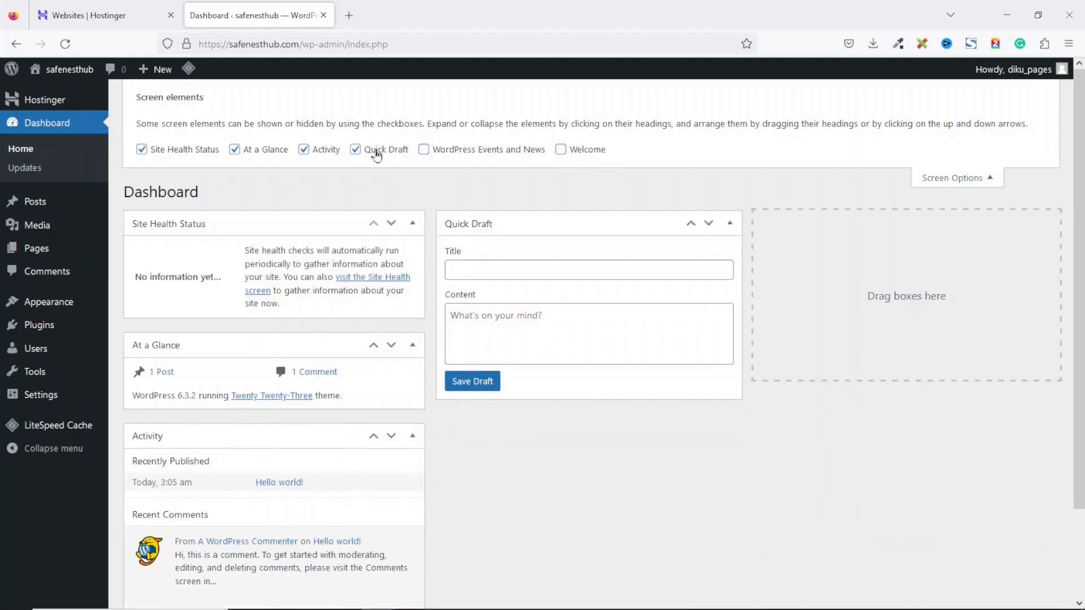
left_click(375, 150)
left_click(320, 159)
left_click(270, 151)
left_click(164, 153)
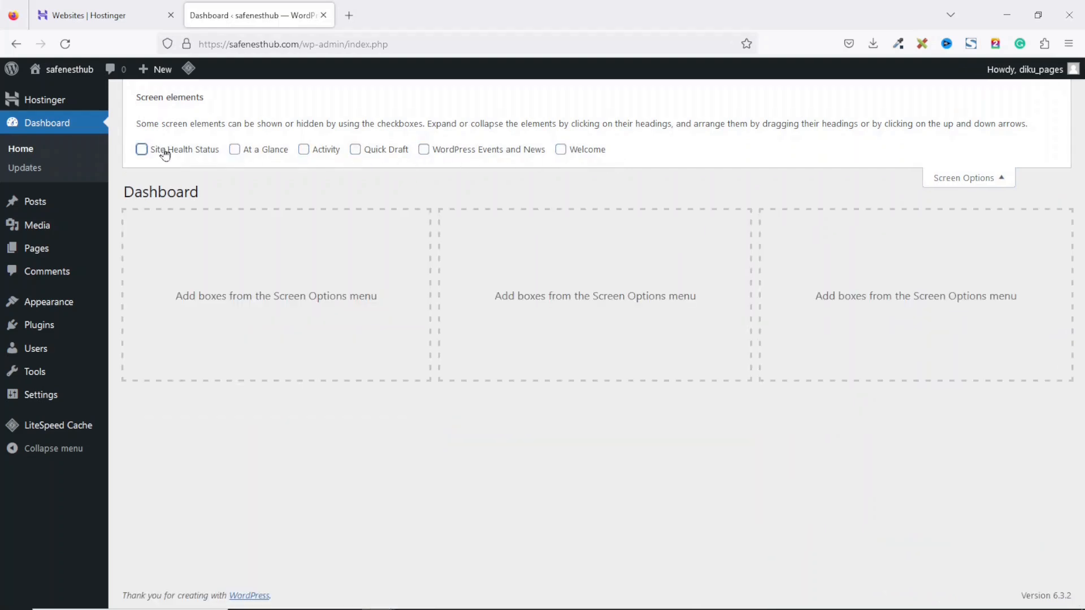
left_click(35, 205)
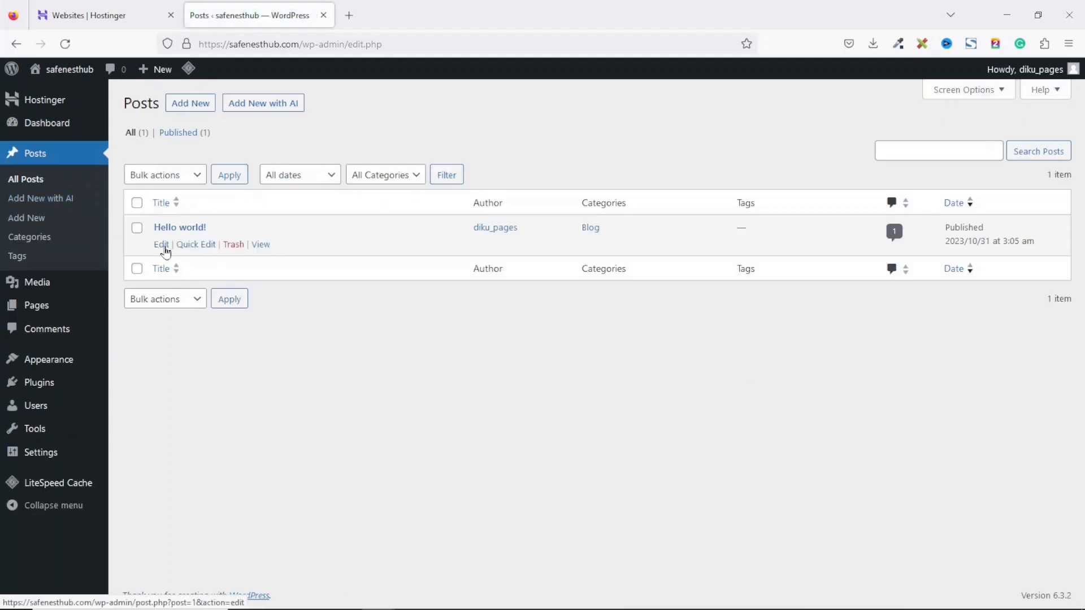
Step: Trash the Hello world! post and empty the posts trash
mouse_move(196, 244)
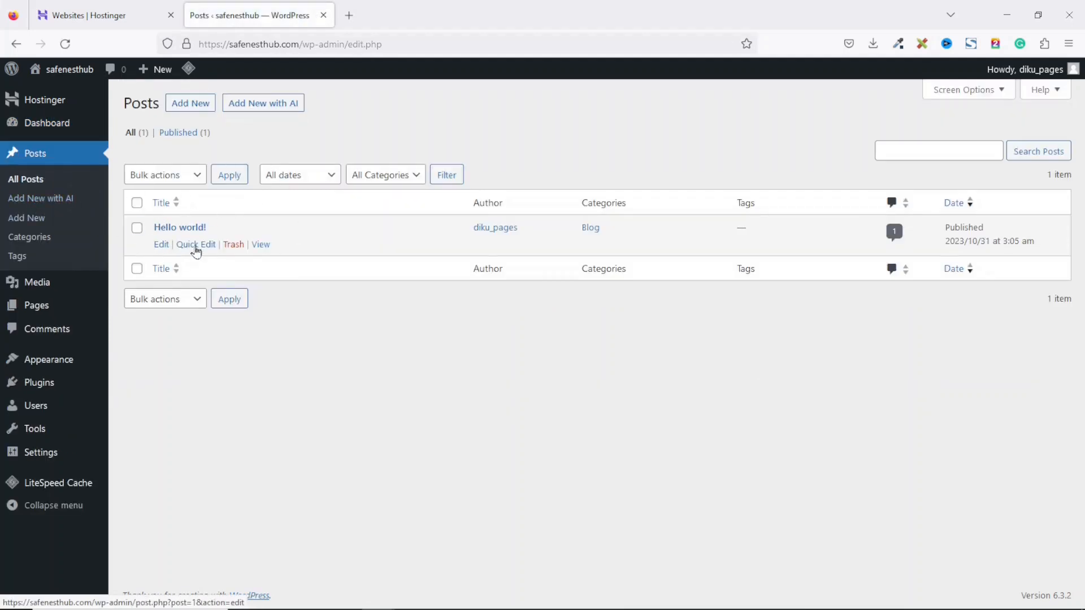
left_click(232, 244)
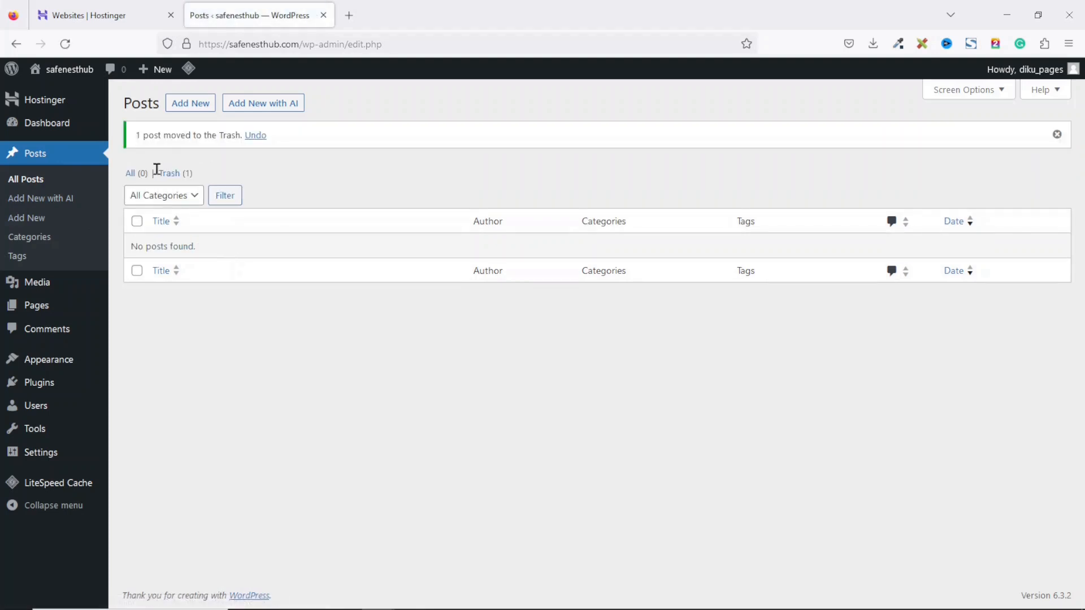
left_click(162, 174)
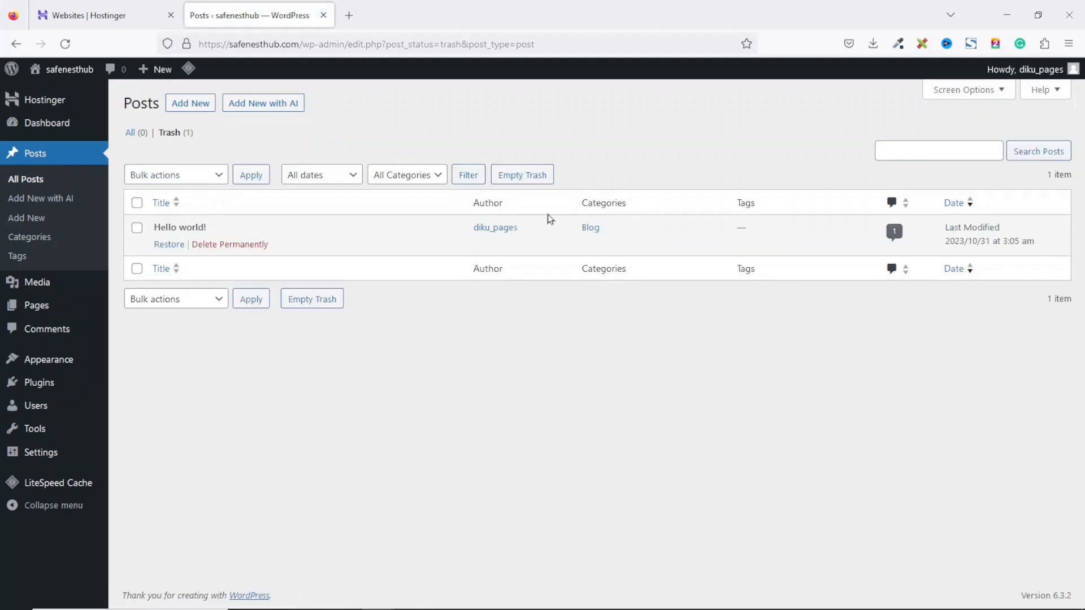
left_click(526, 172)
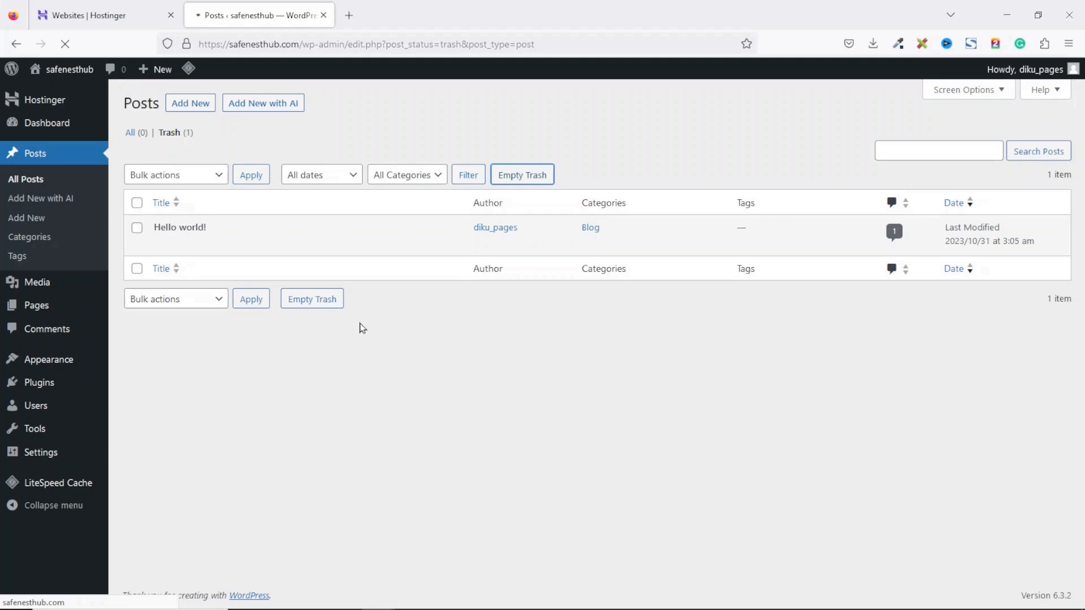
Step: Trash the Privacy Policy page and empty the pages trash
mouse_move(50, 307)
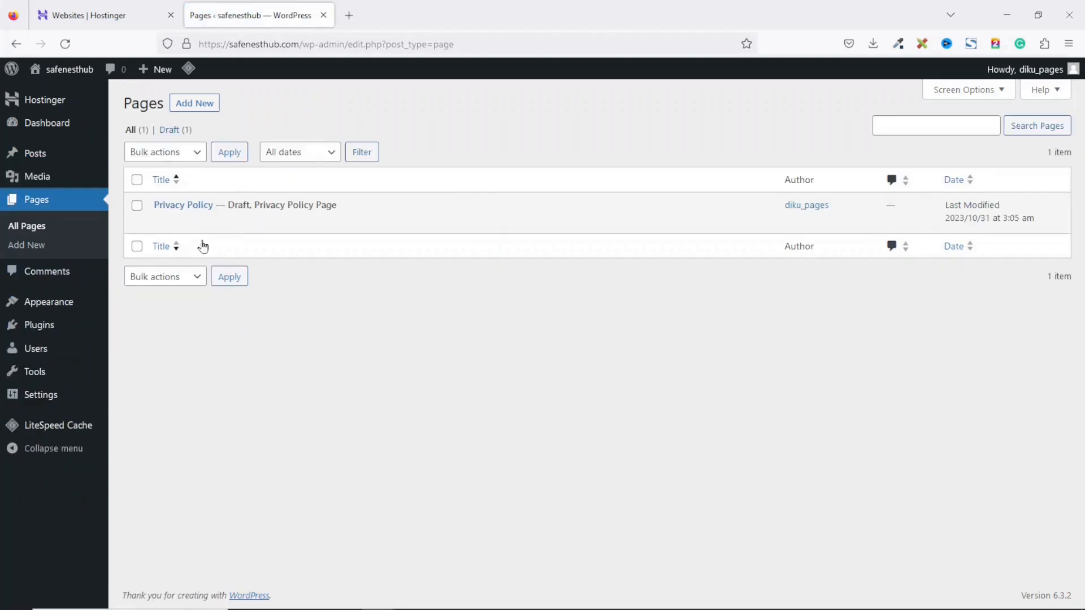
left_click(233, 222)
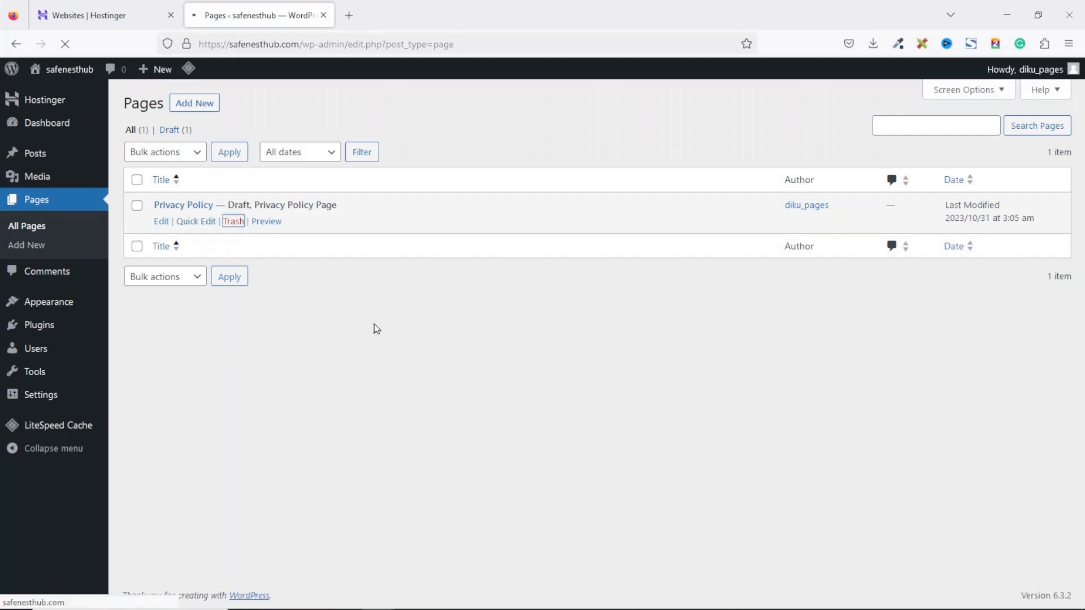
left_click(169, 171)
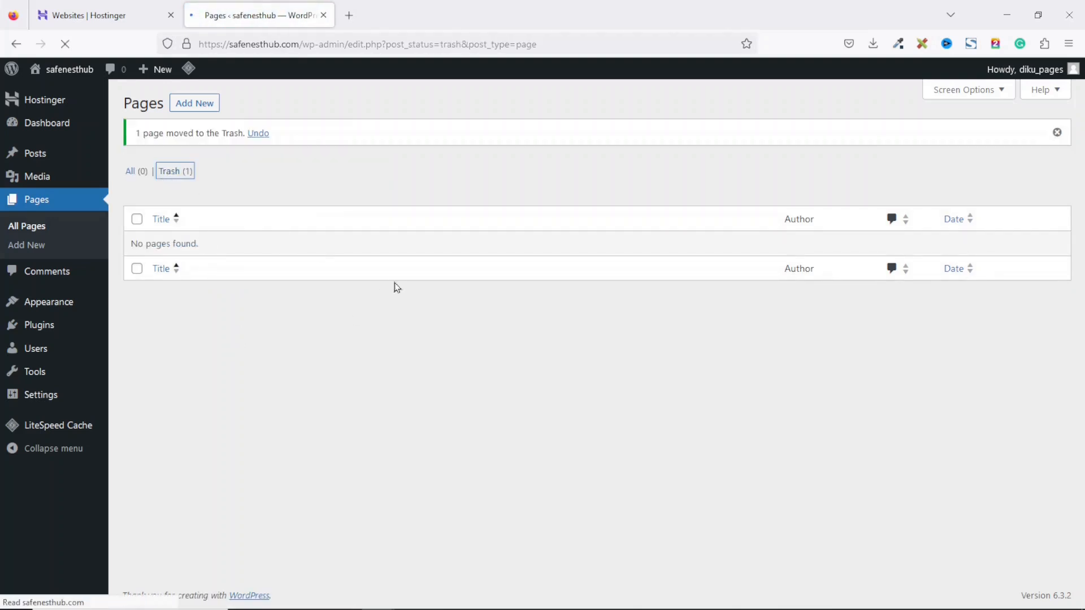
left_click(434, 151)
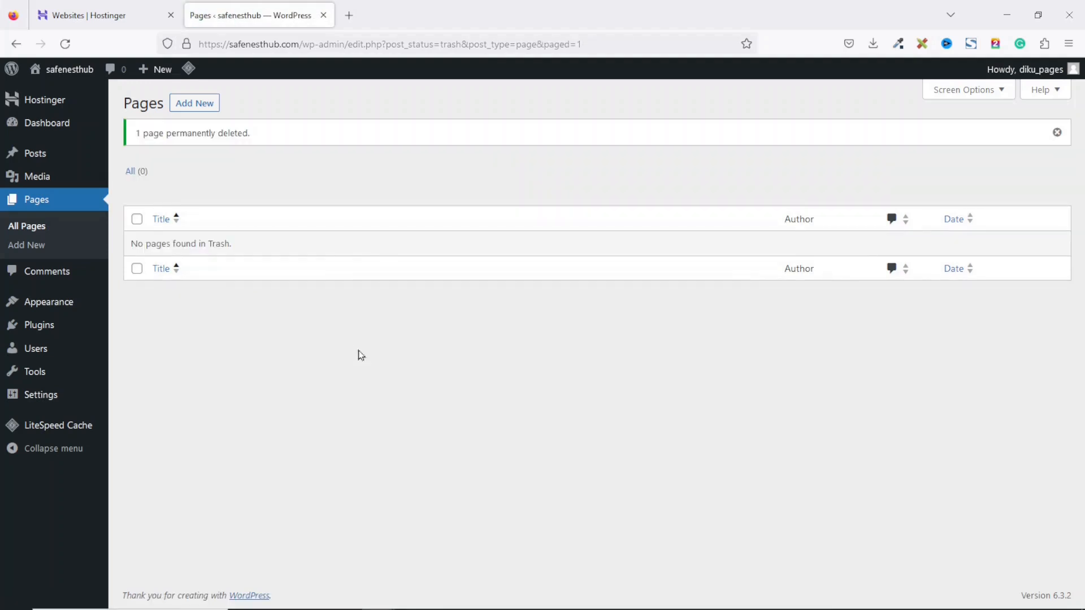
mouse_move(54, 305)
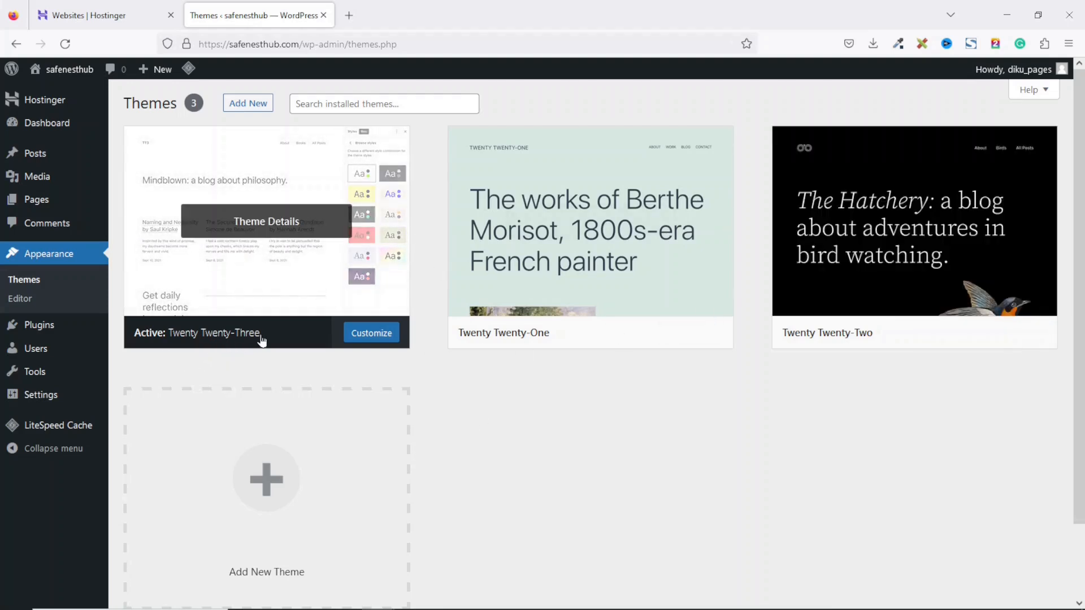
Step: Preview the site's front page in a new browser tab
right_click(78, 75)
left_click(137, 86)
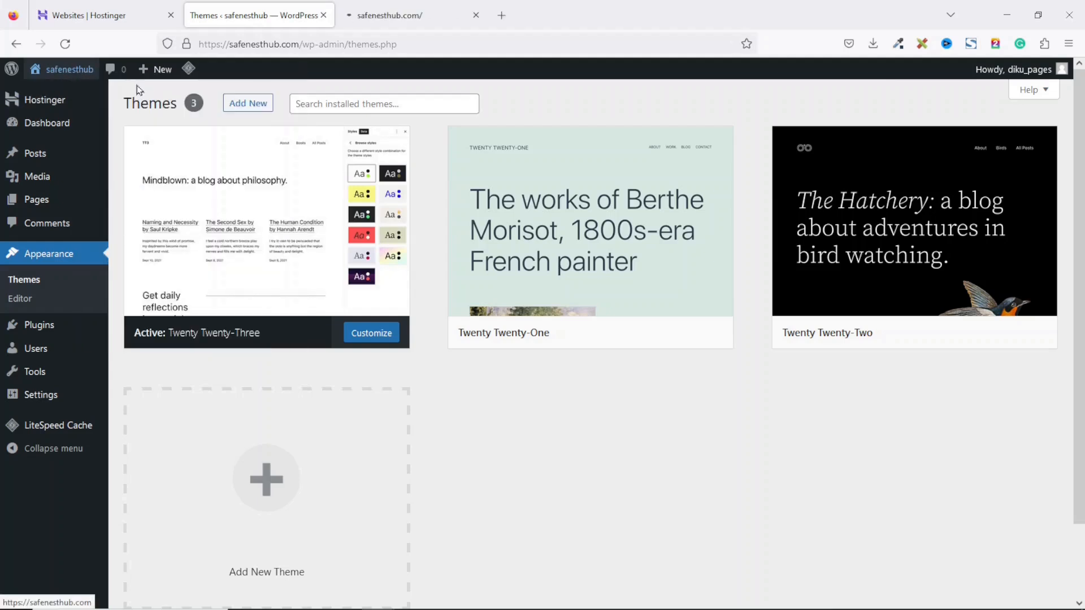
left_click(402, 15)
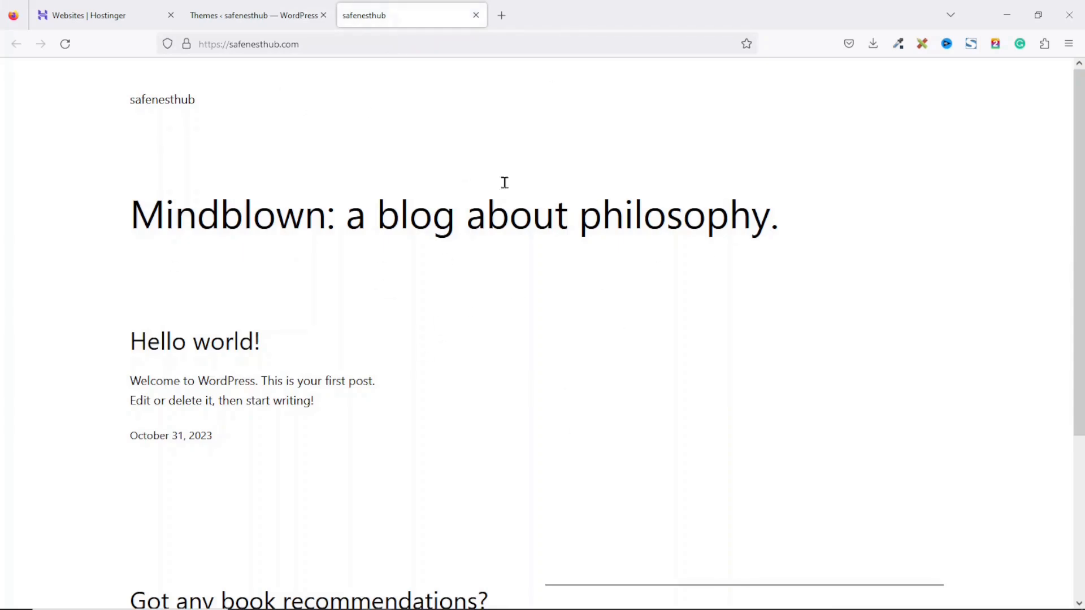
scroll(1071, 214, "down", 4)
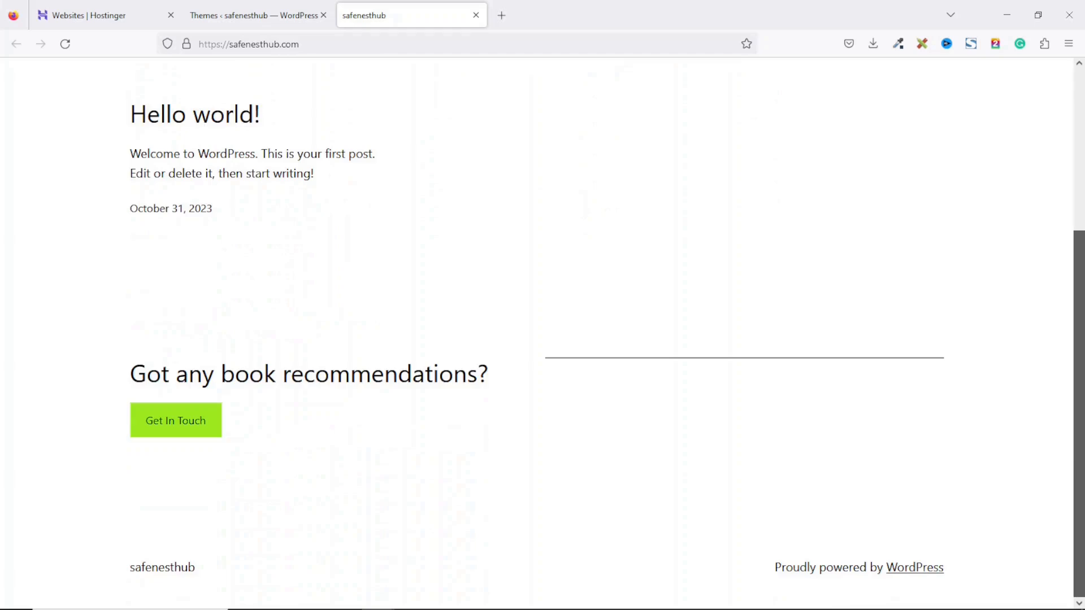
scroll(834, 394, "up", 5)
Step: Delete the unused Twenty Twenty-One and Twenty Twenty-Two themes
left_click(245, 17)
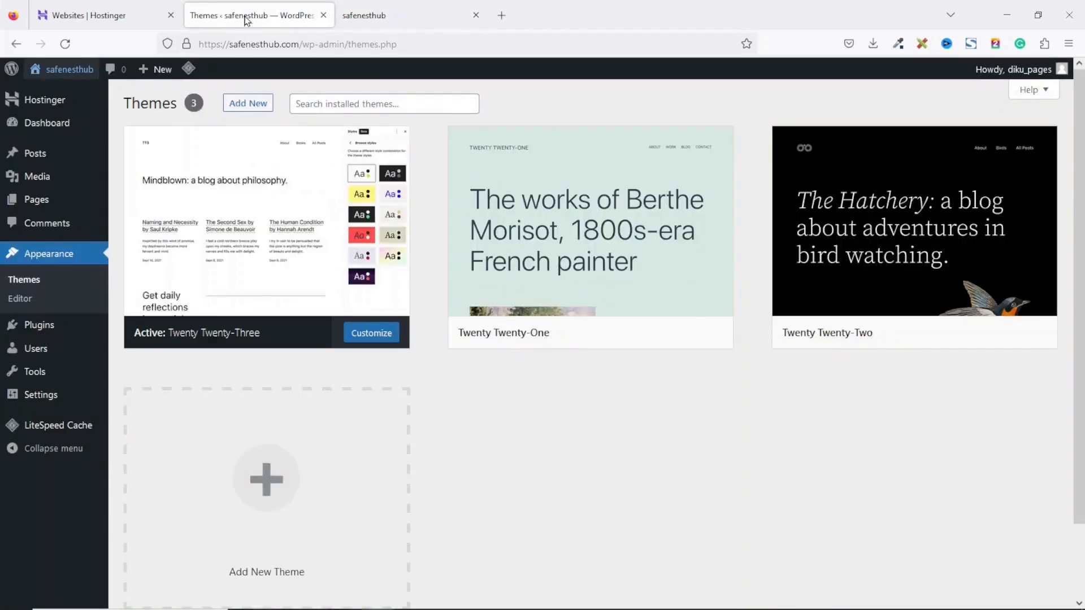
mouse_move(317, 256)
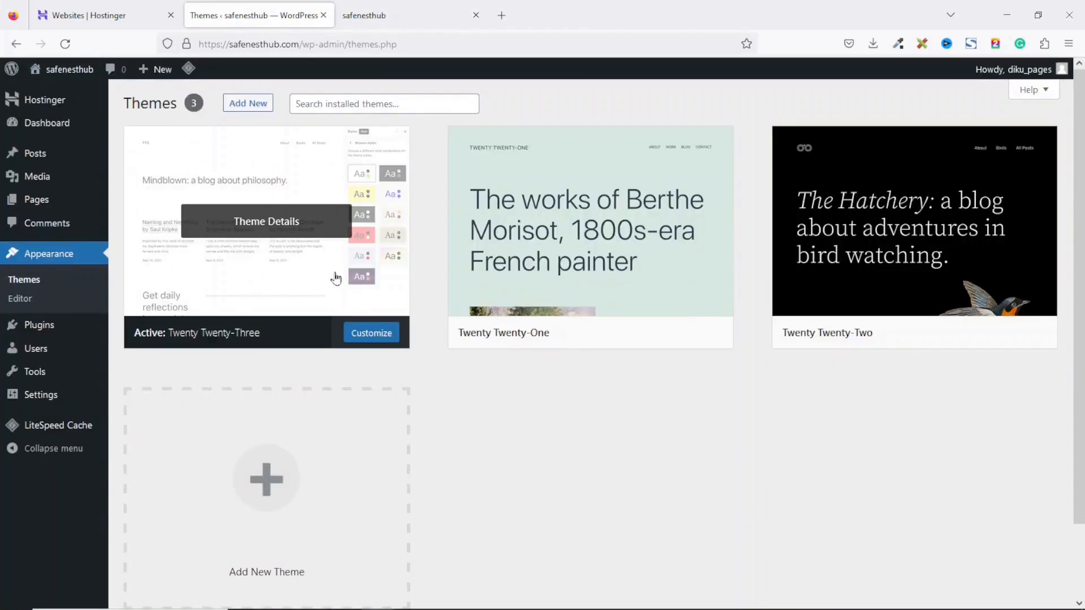
mouse_move(895, 252)
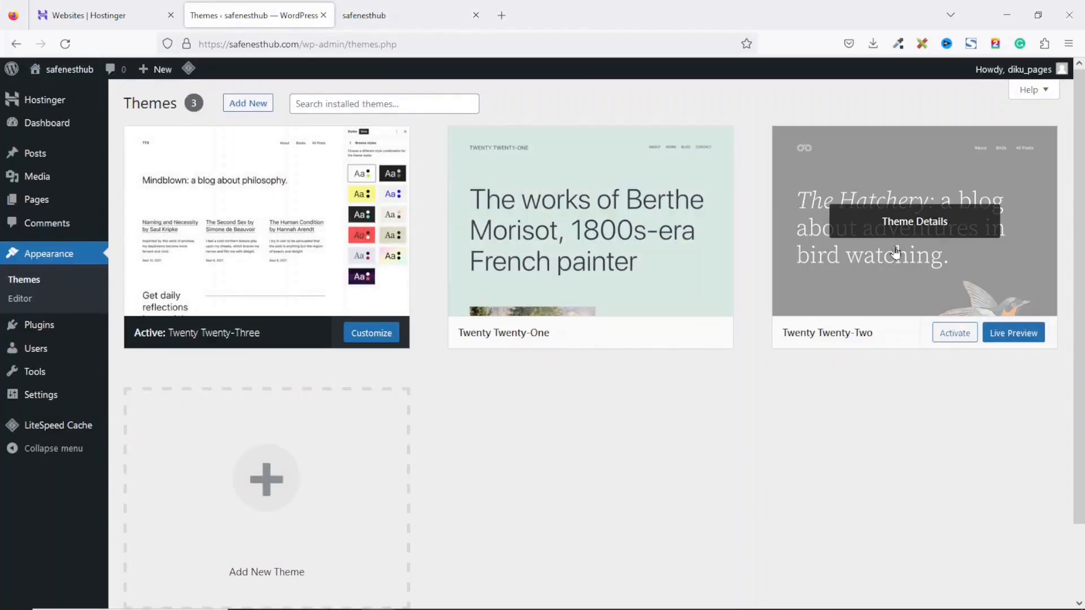
mouse_move(633, 229)
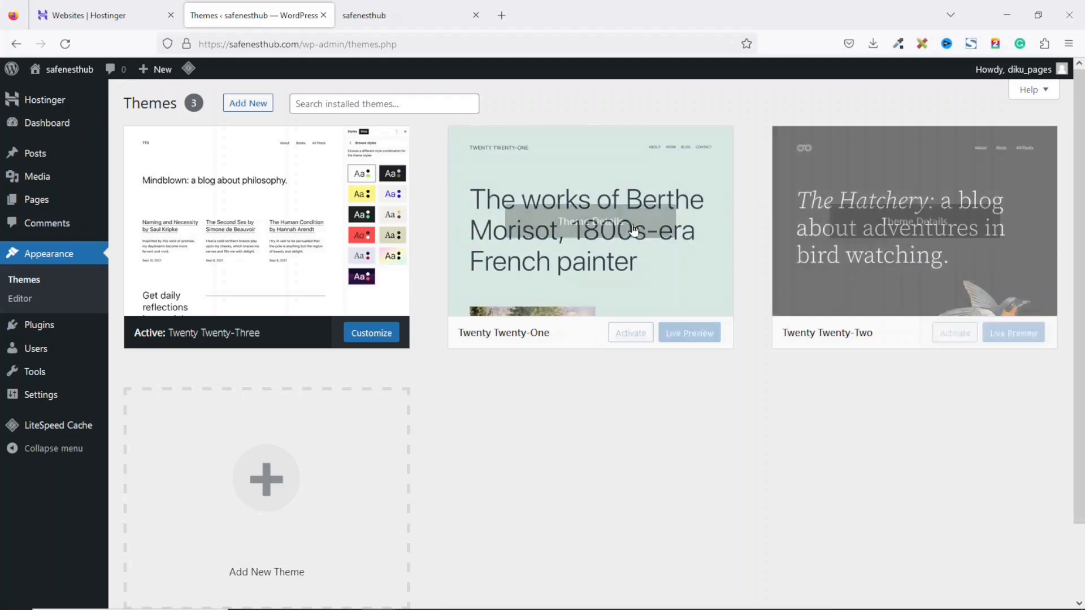
left_click(576, 232)
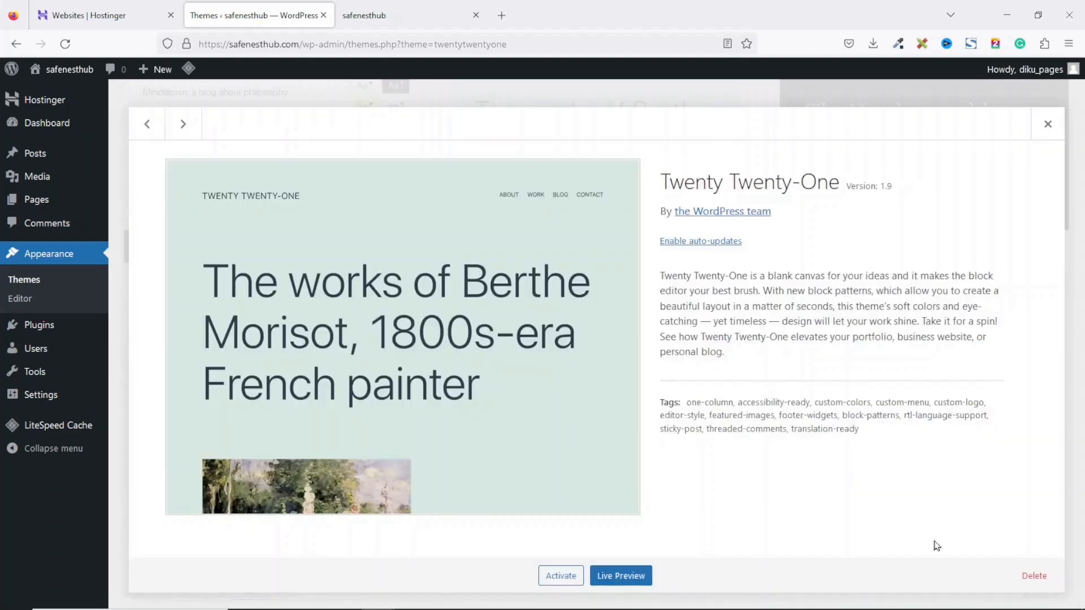
left_click(1034, 575)
left_click(608, 436)
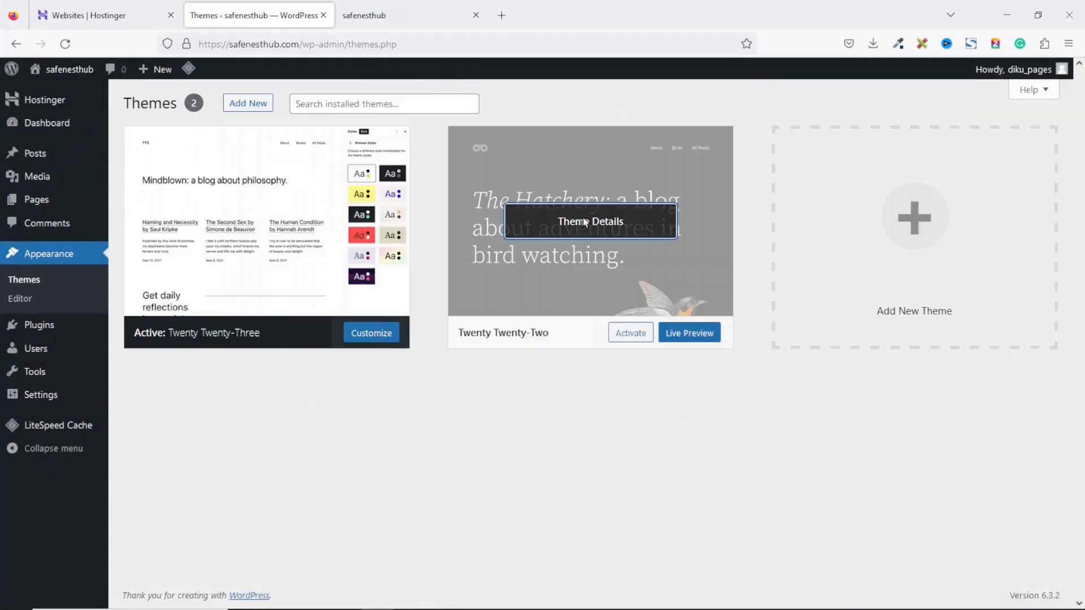
left_click(582, 223)
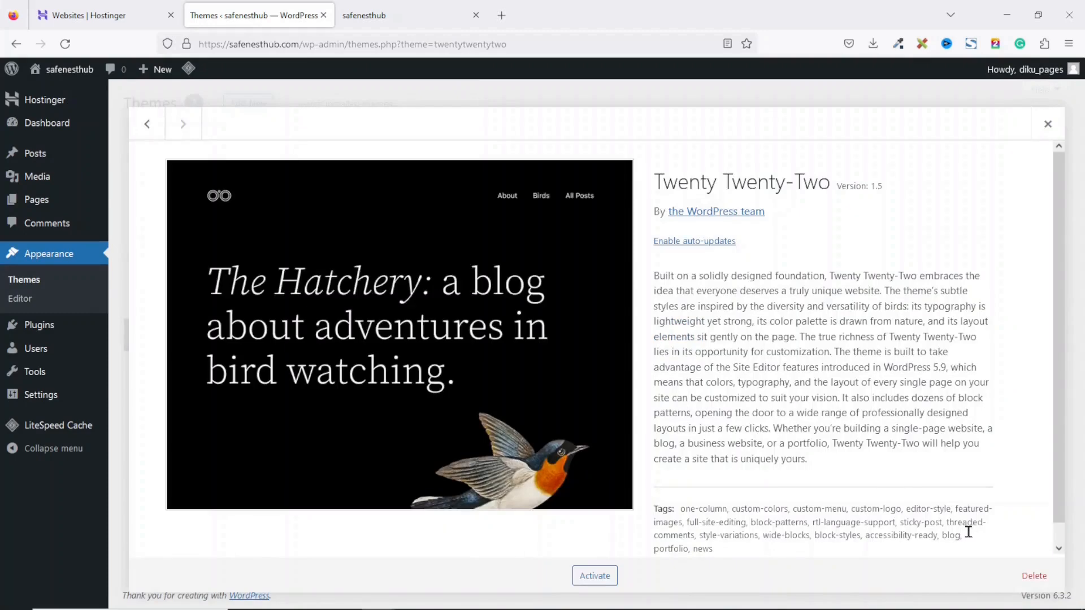
left_click(1036, 578)
left_click(607, 368)
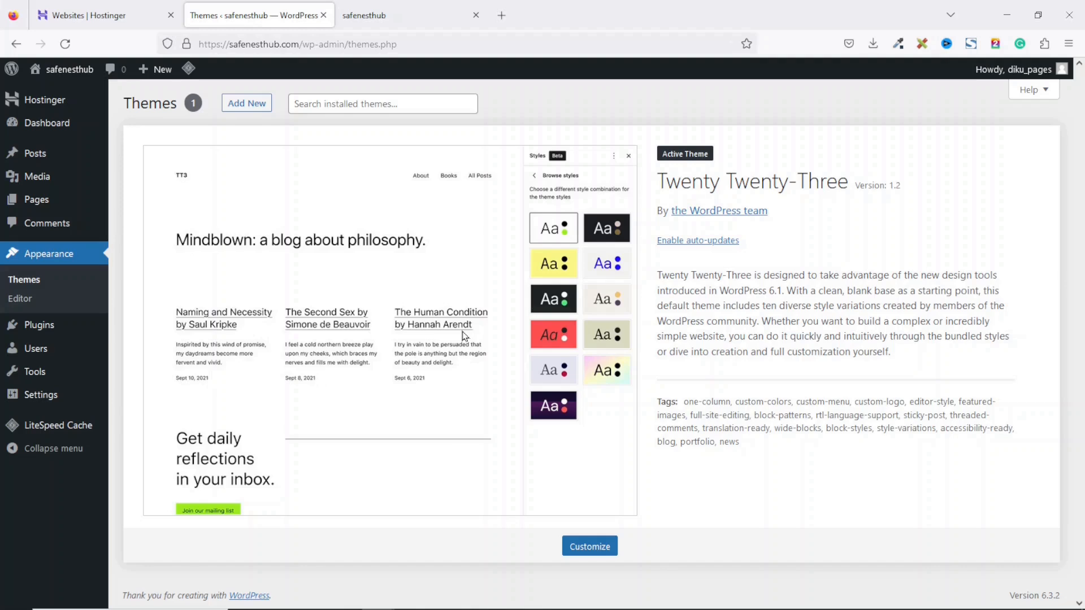
Step: Bulk-deactivate all three installed plugins
left_click(162, 346)
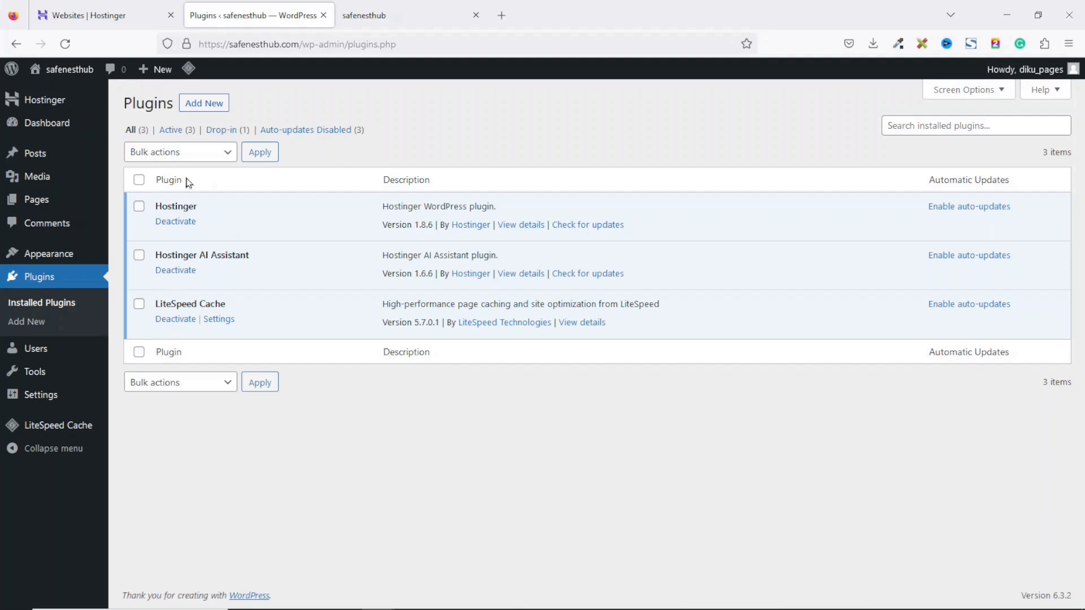
left_click(139, 181)
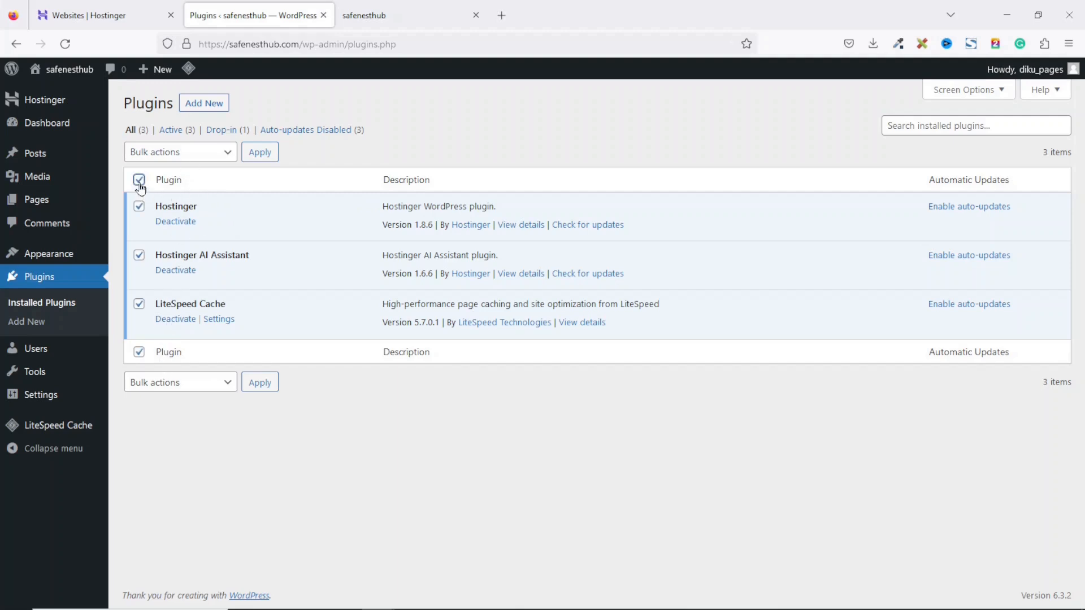
left_click(191, 154)
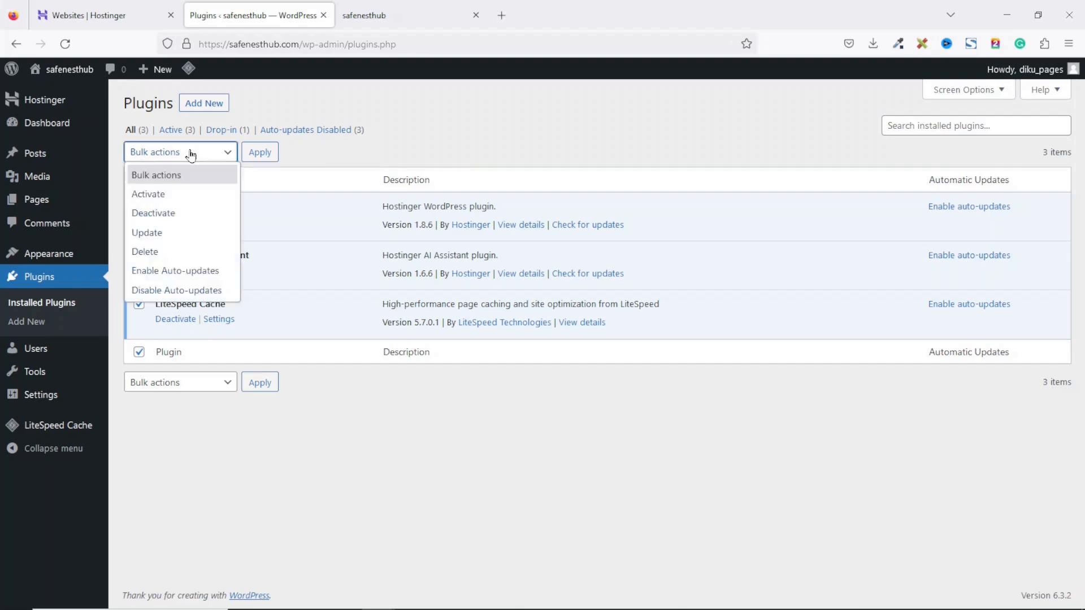
left_click(168, 214)
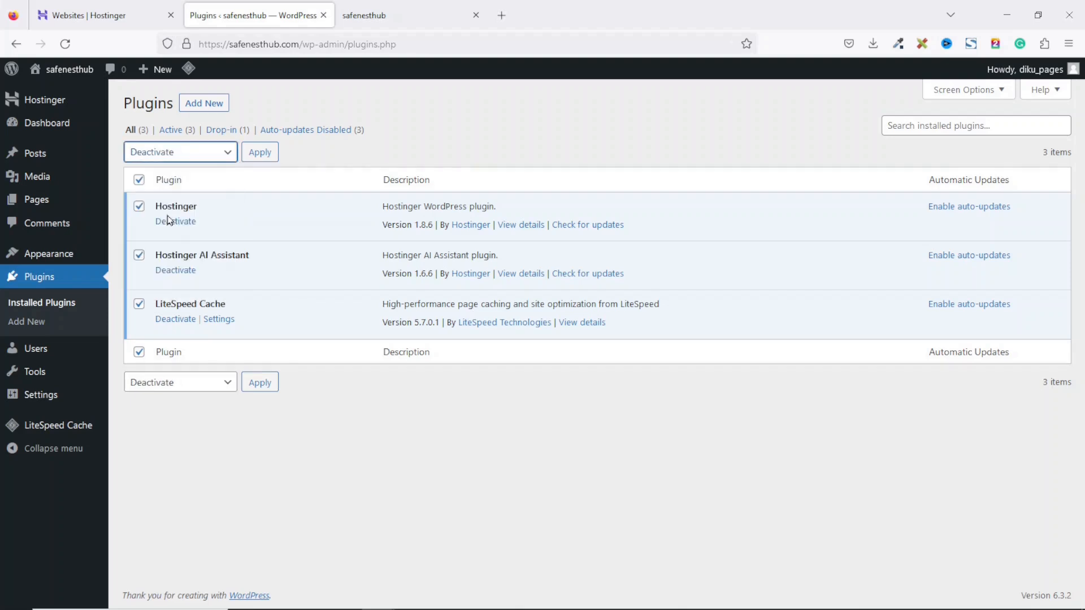
left_click(259, 153)
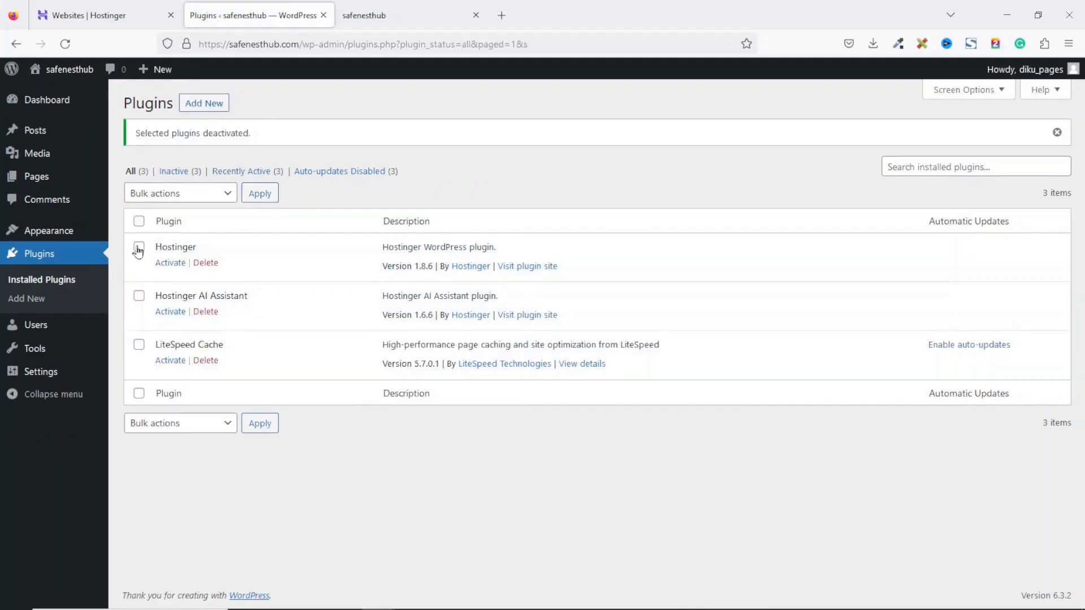
Step: Bulk-delete the Hostinger and Hostinger AI Assistant plugins, then open General Settings
left_click(139, 247)
left_click(140, 296)
left_click(194, 200)
left_click(176, 294)
left_click(260, 195)
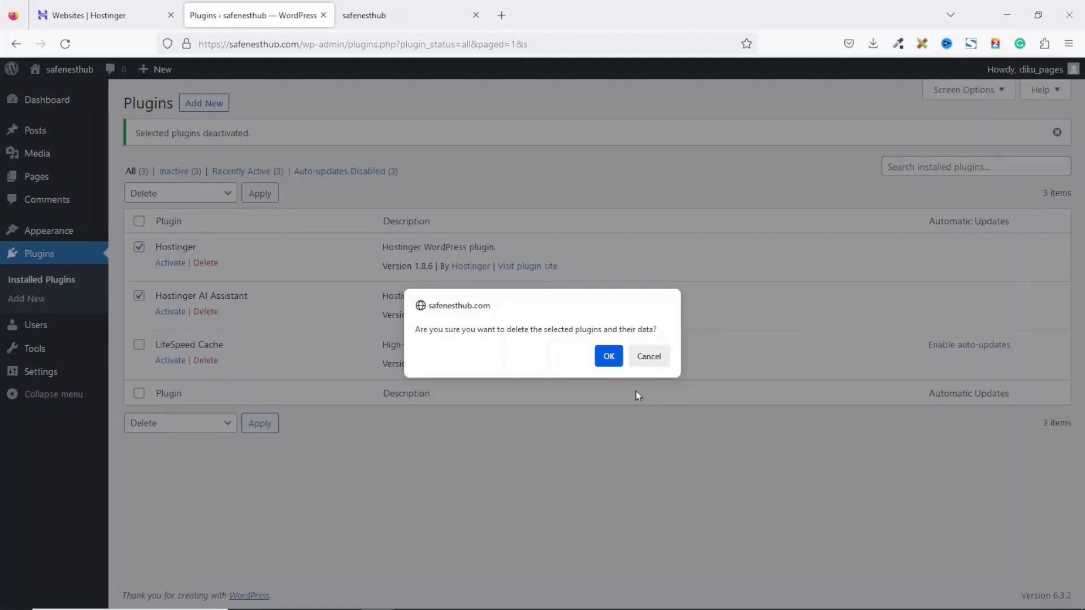
left_click(609, 357)
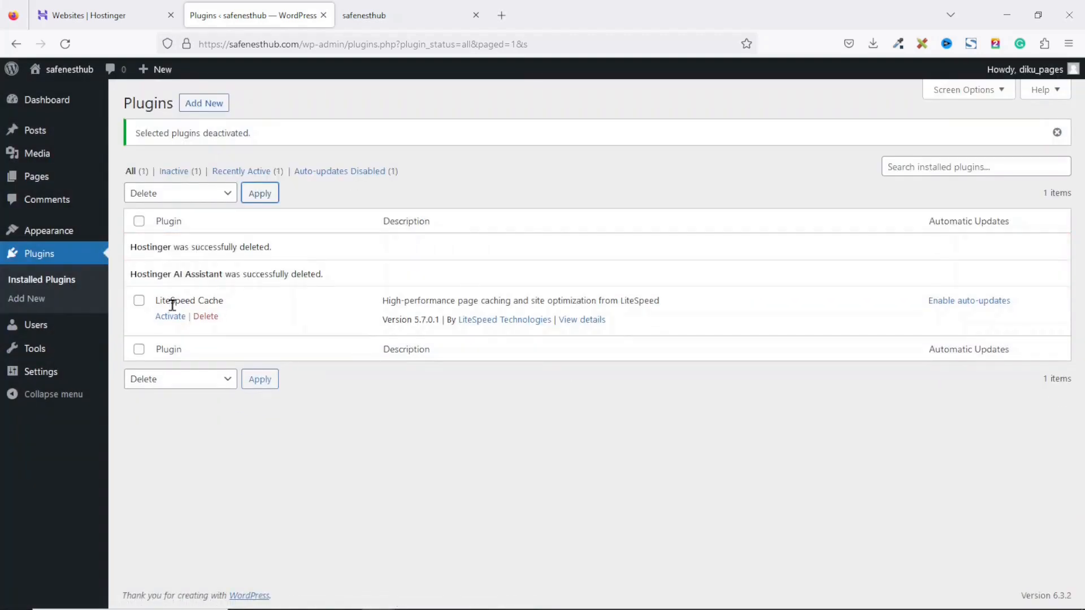
left_click_drag(158, 302, 259, 316)
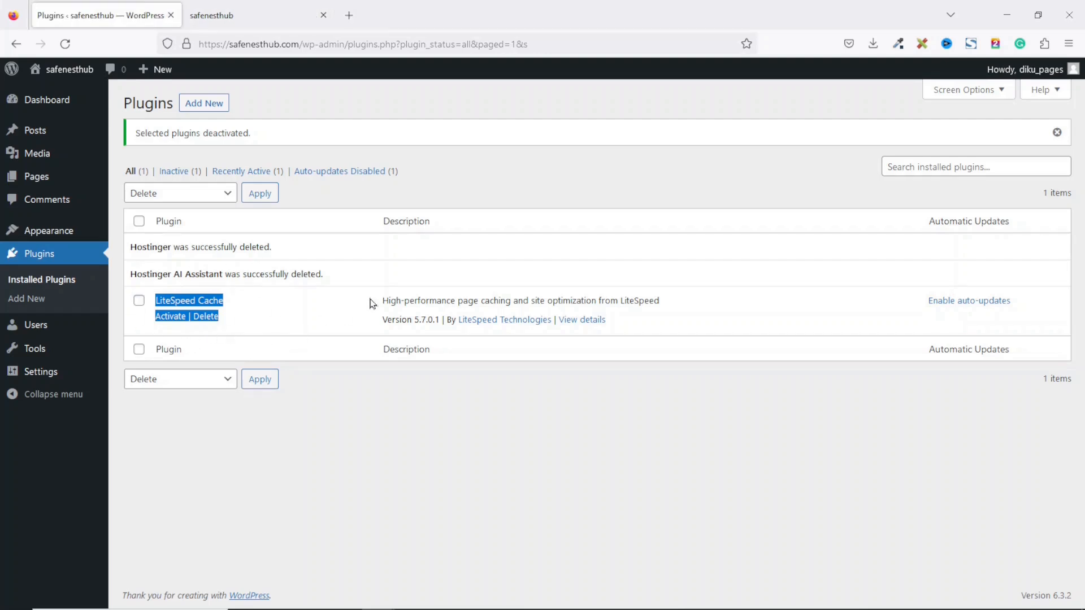
left_click(38, 373)
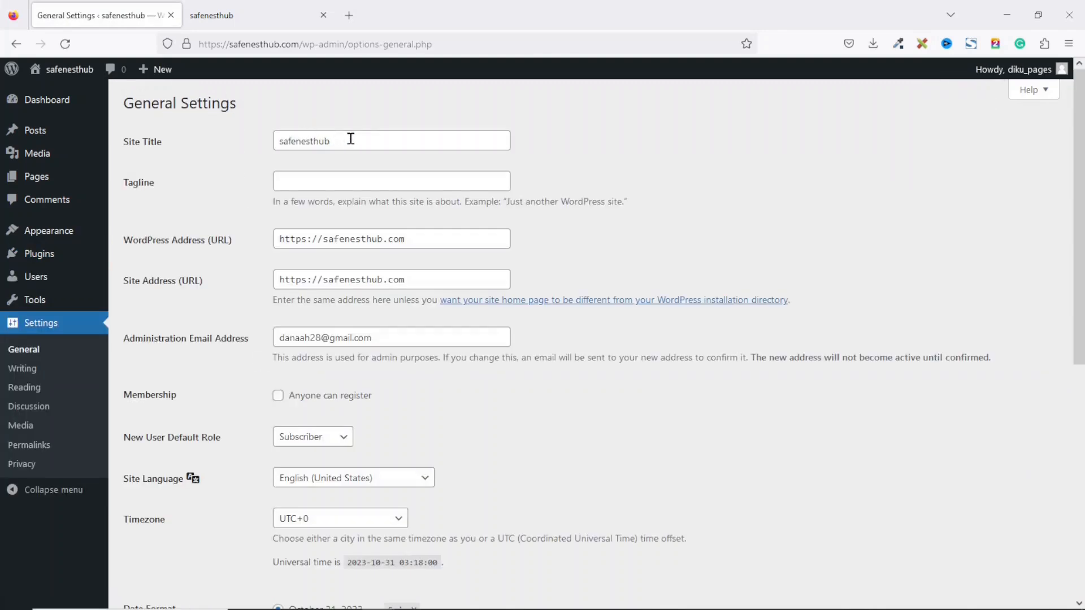
Step: Save 'Home Security Tips and Tricks' as the site tagline, then open Permalinks
left_click_drag(366, 139, 269, 137)
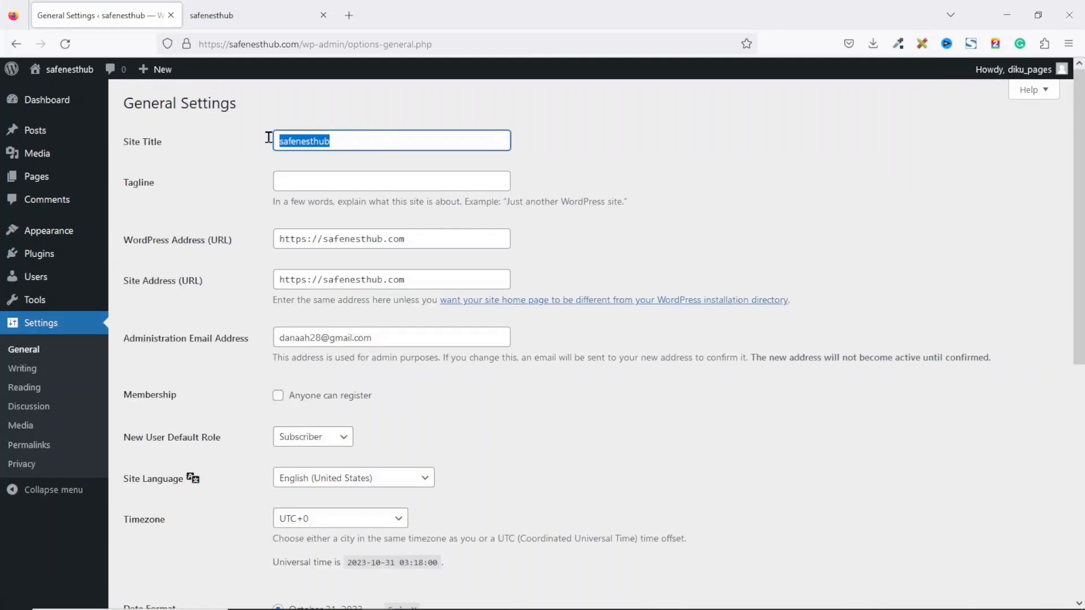
left_click(330, 180)
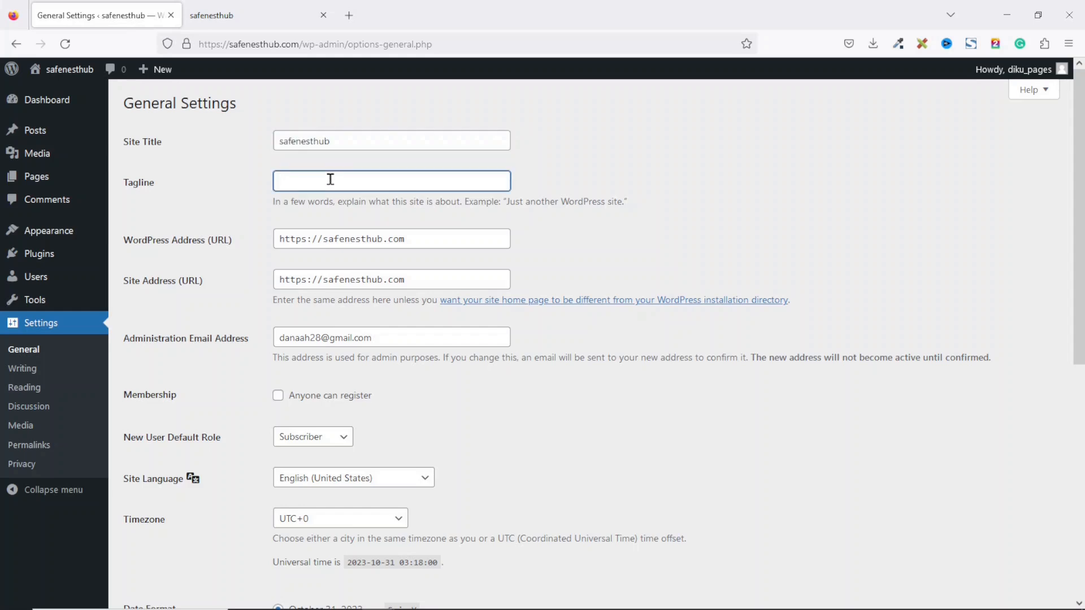
left_click_drag(364, 140, 247, 139)
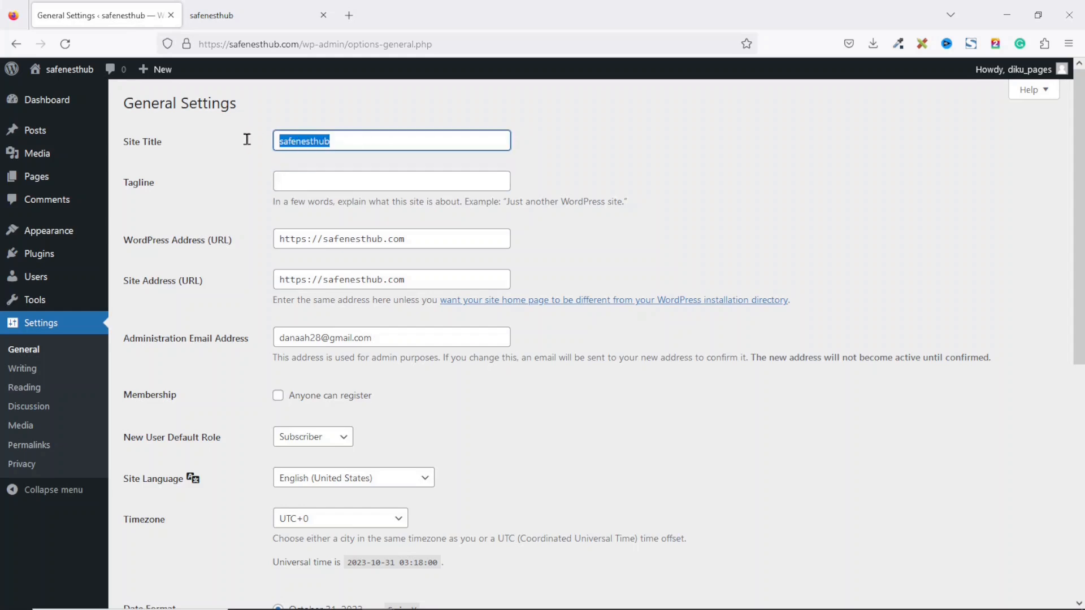
left_click(323, 178)
type("Home Security Tips and Tricks")
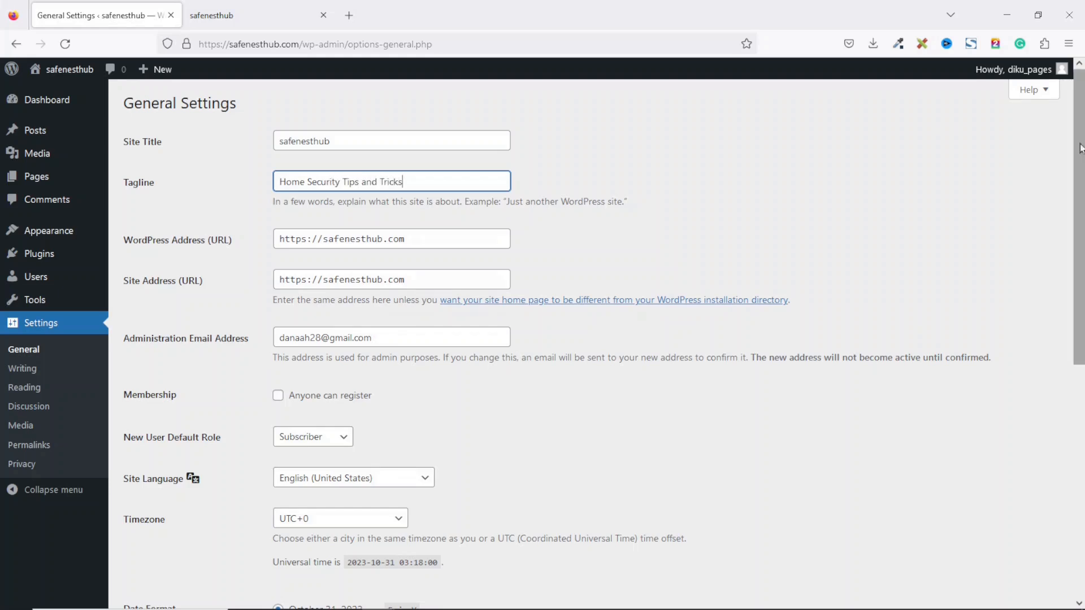
scroll(591, 339, "down", 7)
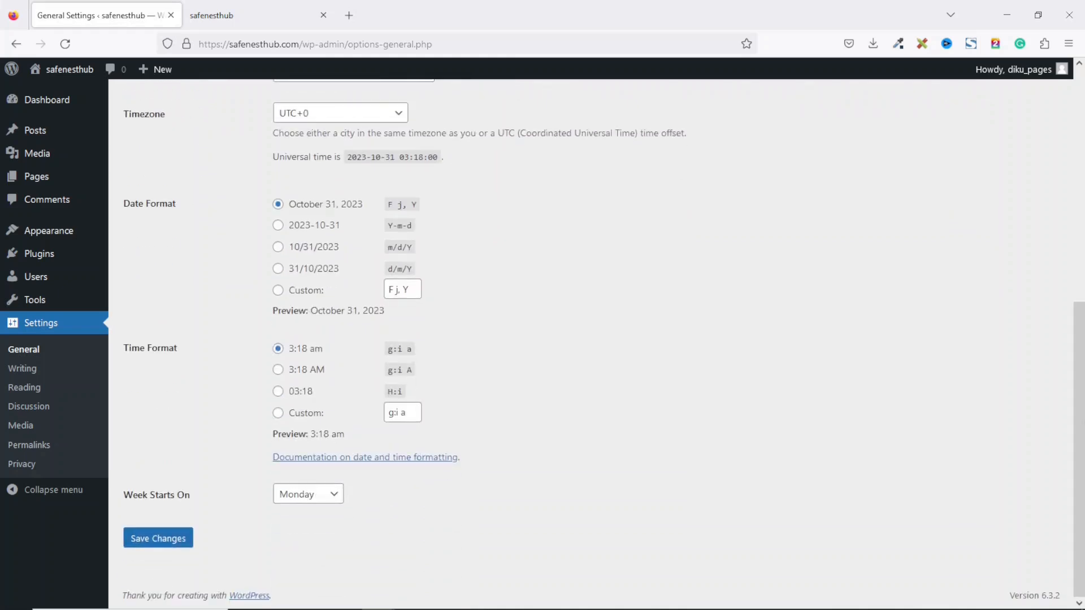
left_click(161, 543)
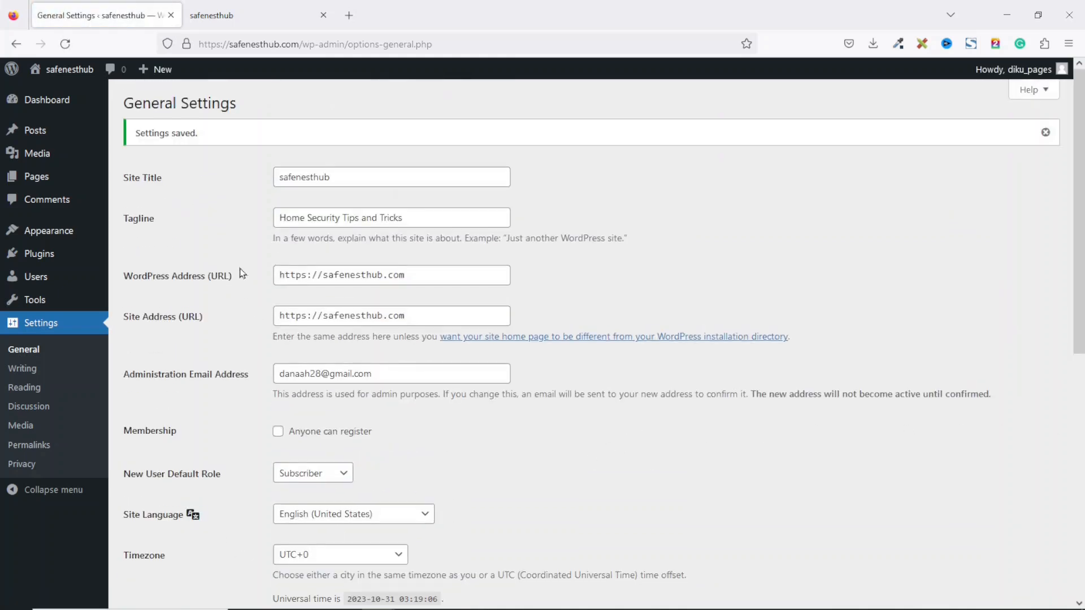
left_click(31, 448)
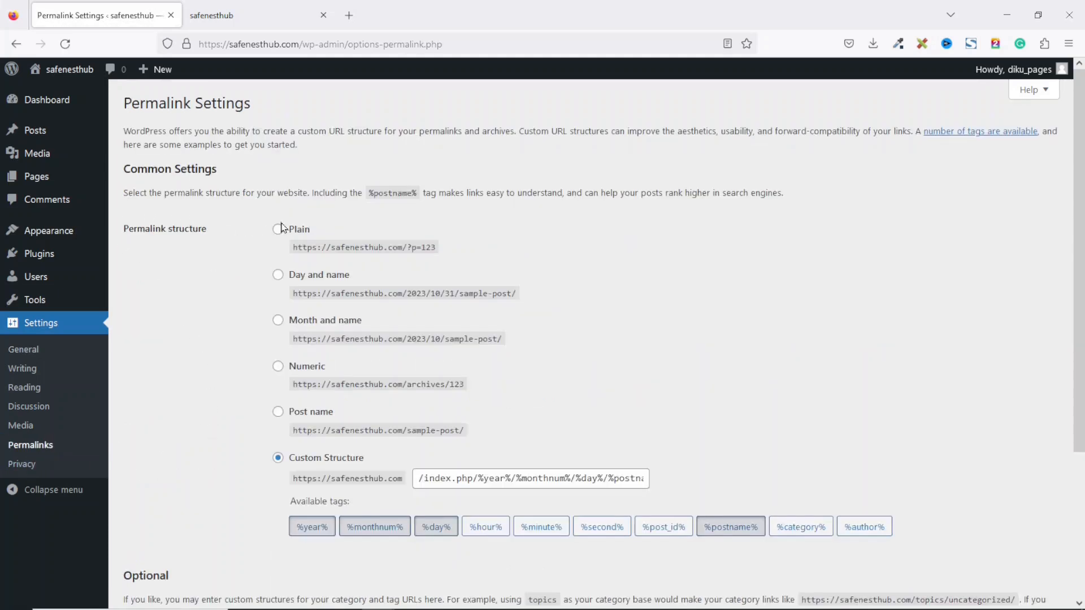
Step: Save the Post name (/%postname%/) permalink structure and return to the Dashboard
left_click(278, 412)
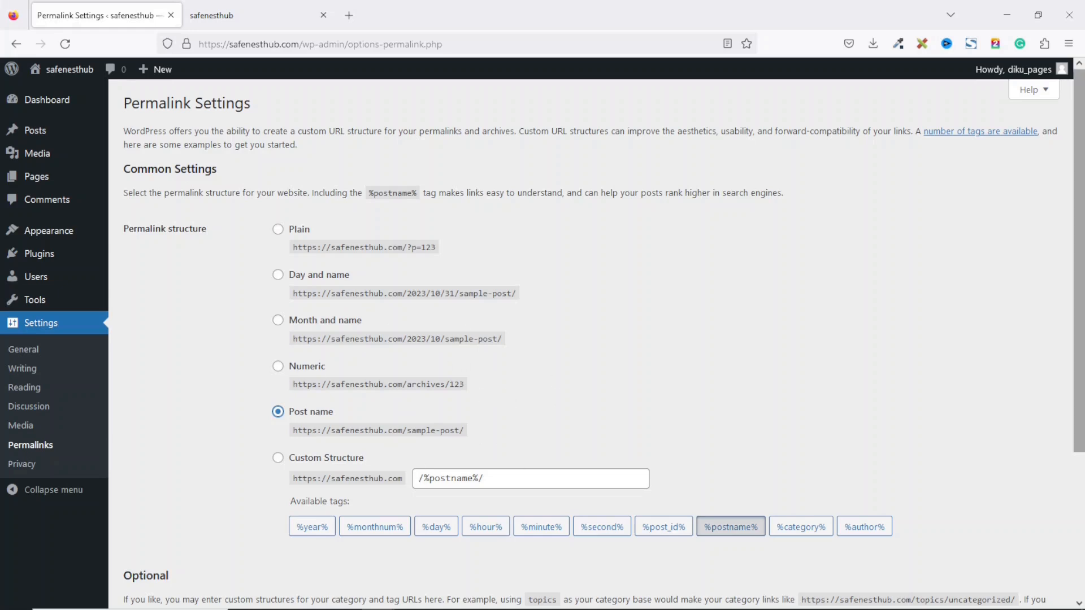
scroll(497, 393, "down", 3)
left_click(161, 540)
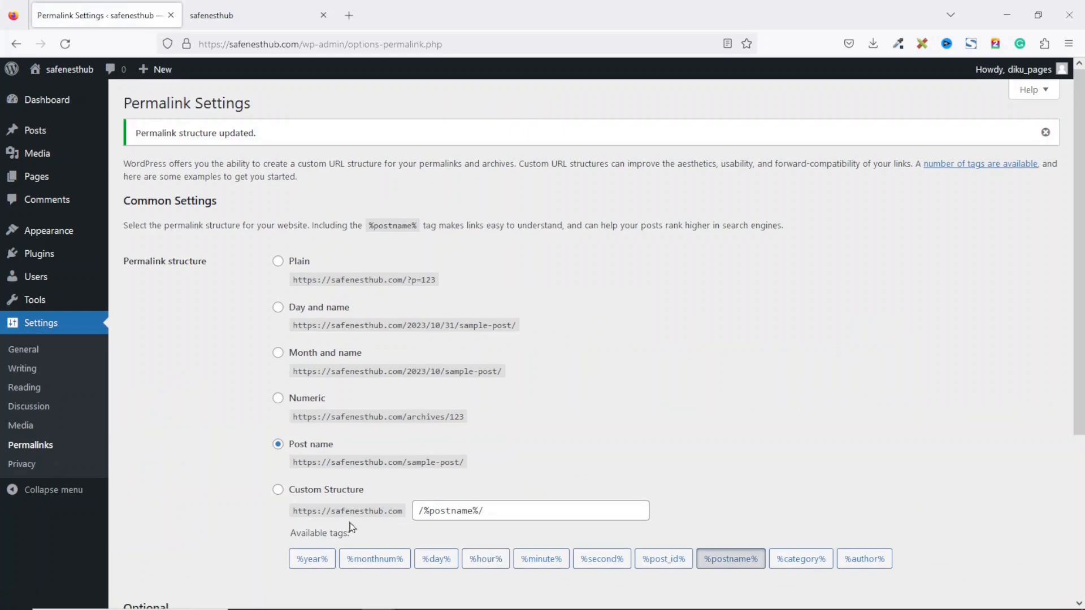
left_click(48, 101)
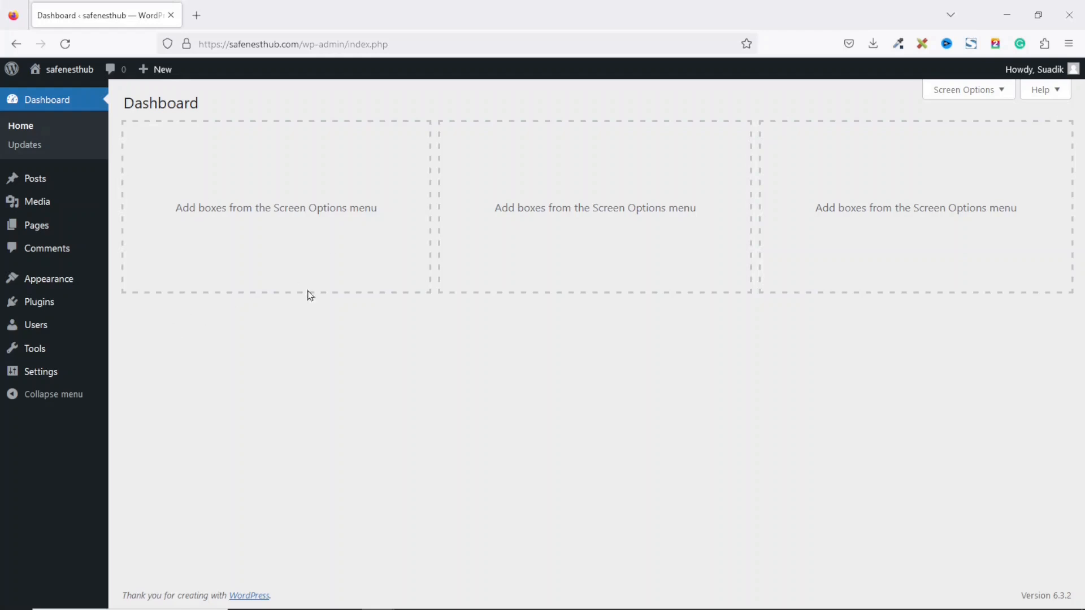
Step: Search for the Blocksy theme under Add New Themes, install it and activate it
mouse_move(44, 279)
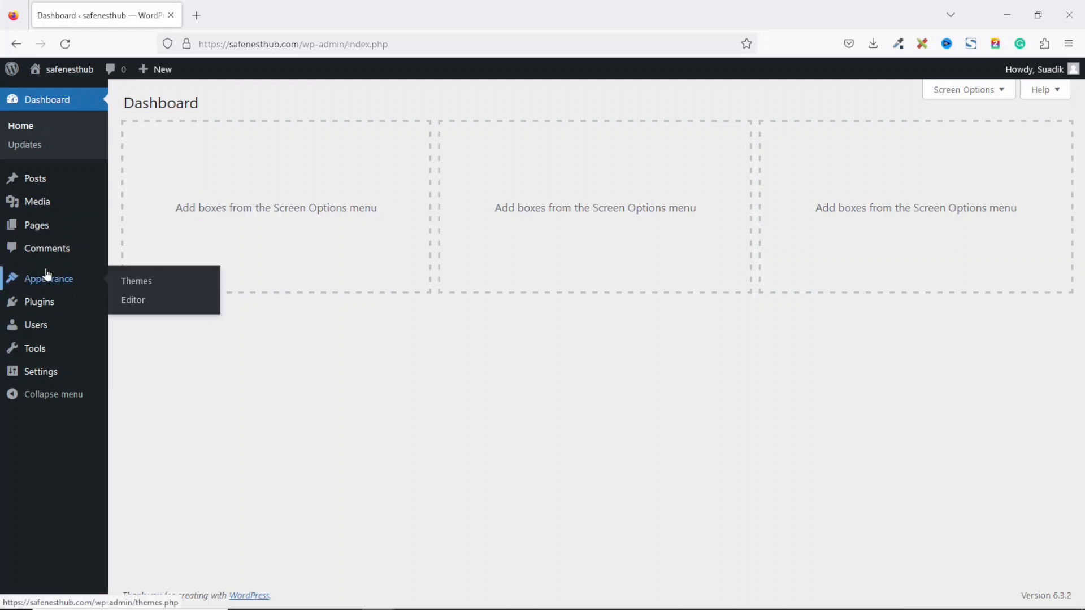
left_click(141, 282)
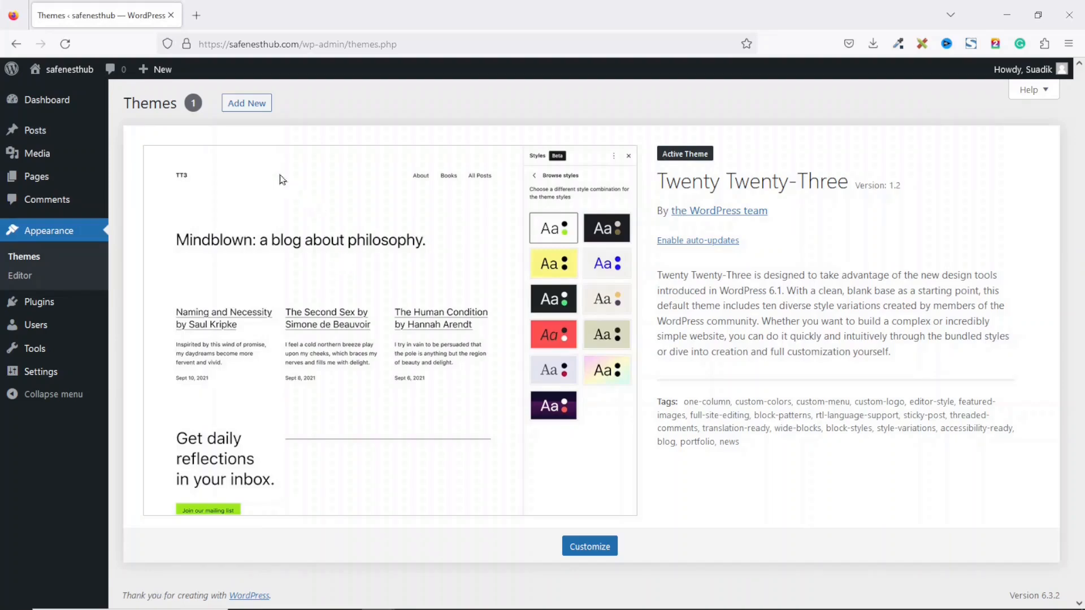
left_click(236, 103)
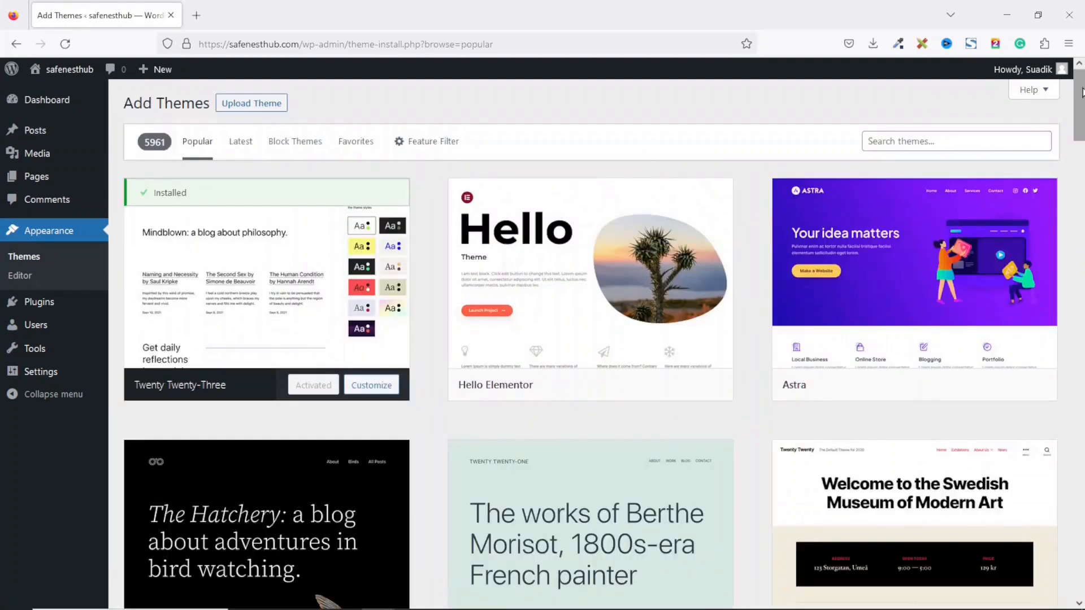
mouse_move(1081, 92)
left_mouse_down()
mouse_move(1081, 327)
mouse_move(1081, 91)
left_mouse_up()
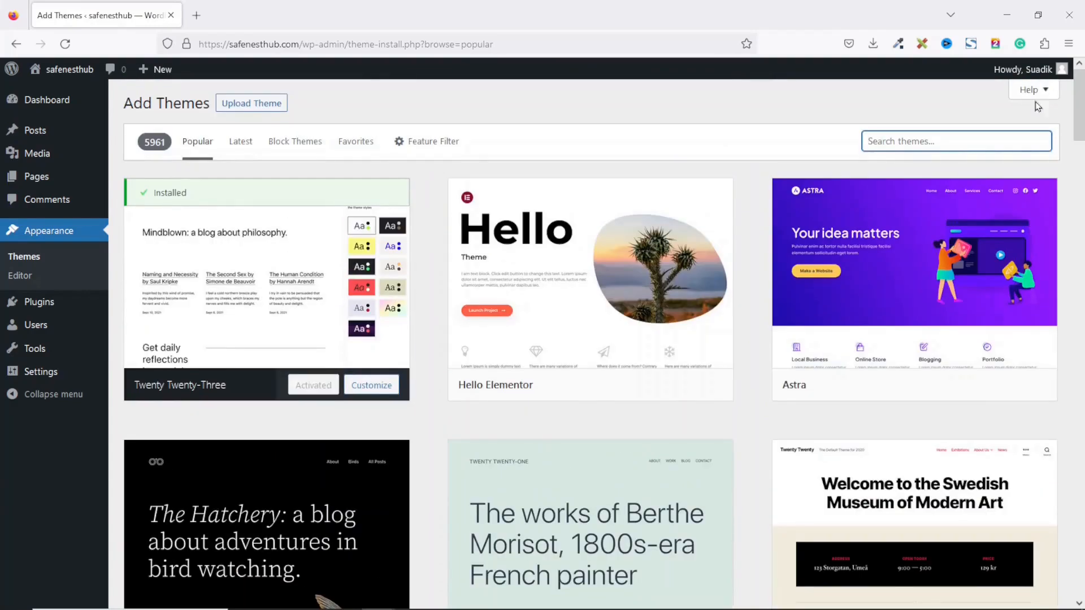
type("blocksy")
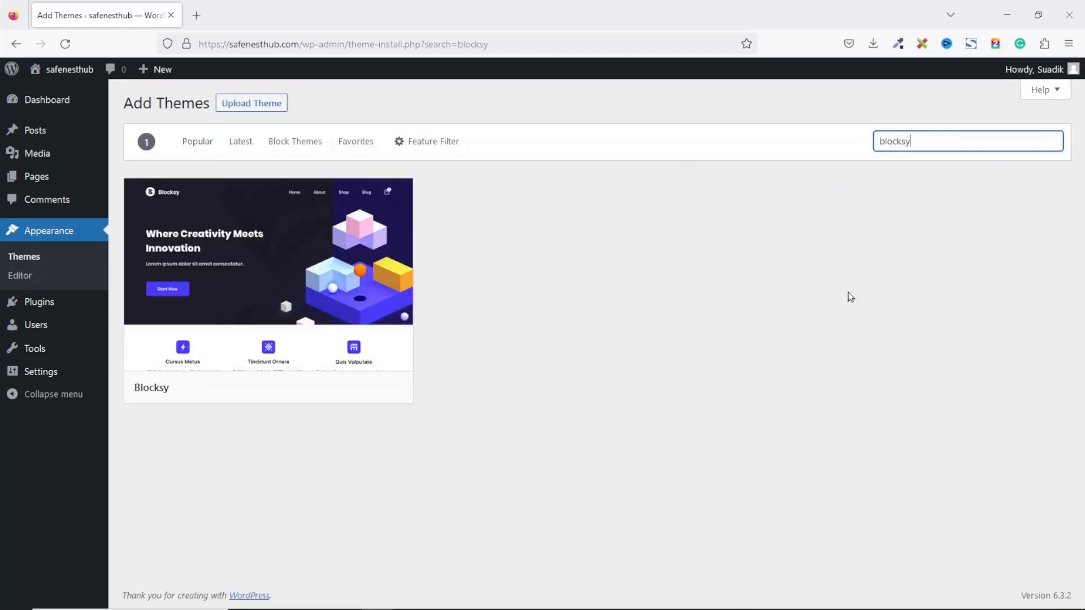
mouse_move(295, 238)
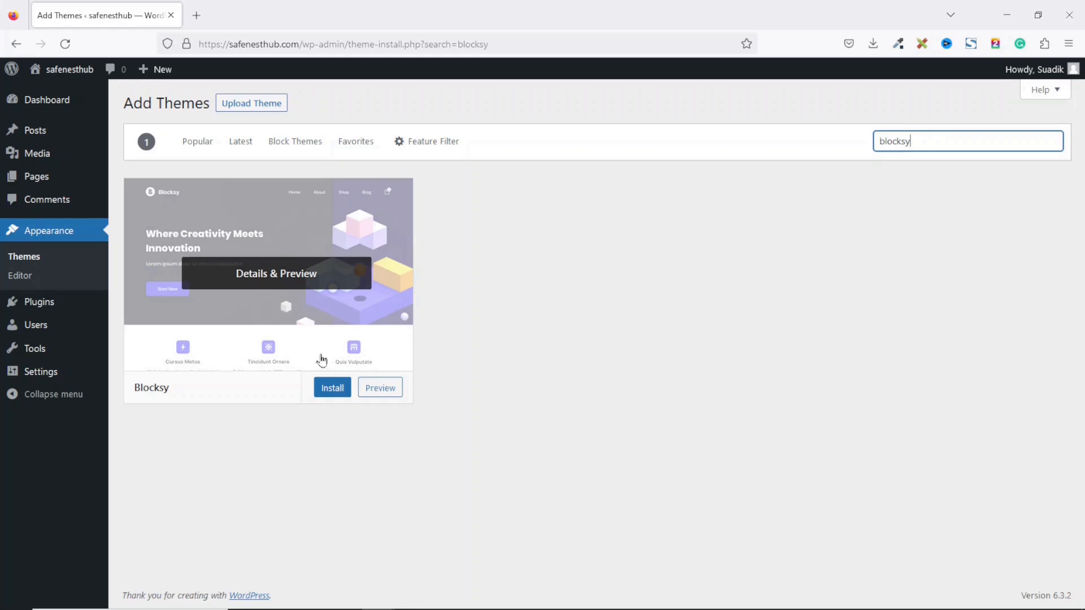
left_click(333, 392)
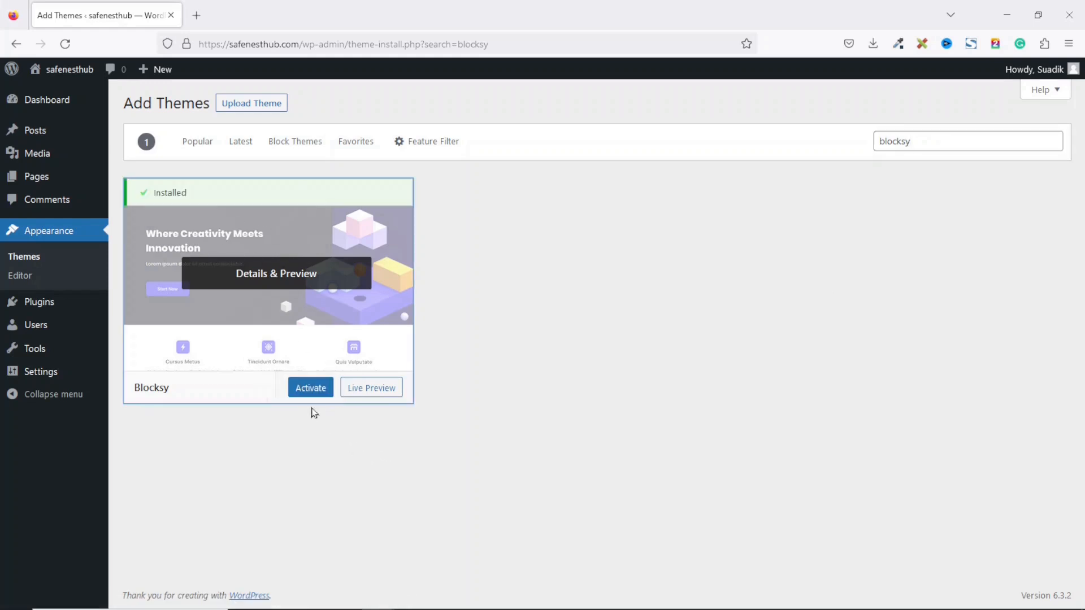
left_click(309, 389)
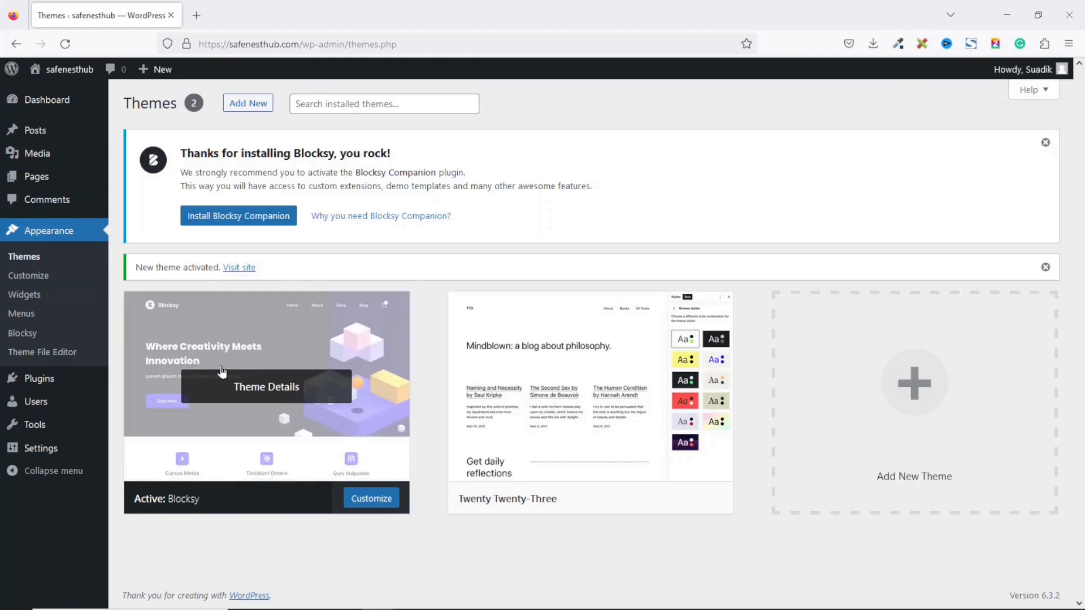
Step: Delete the Twenty Twenty-Three theme, then install and activate Blocksy Companion
mouse_move(304, 408)
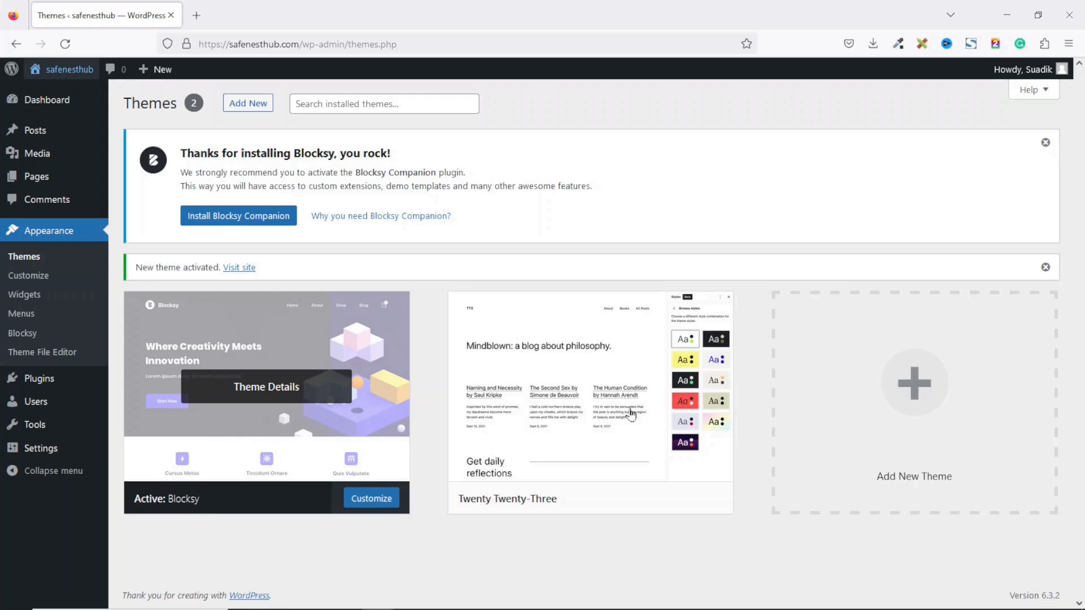
mouse_move(569, 406)
left_click(580, 393)
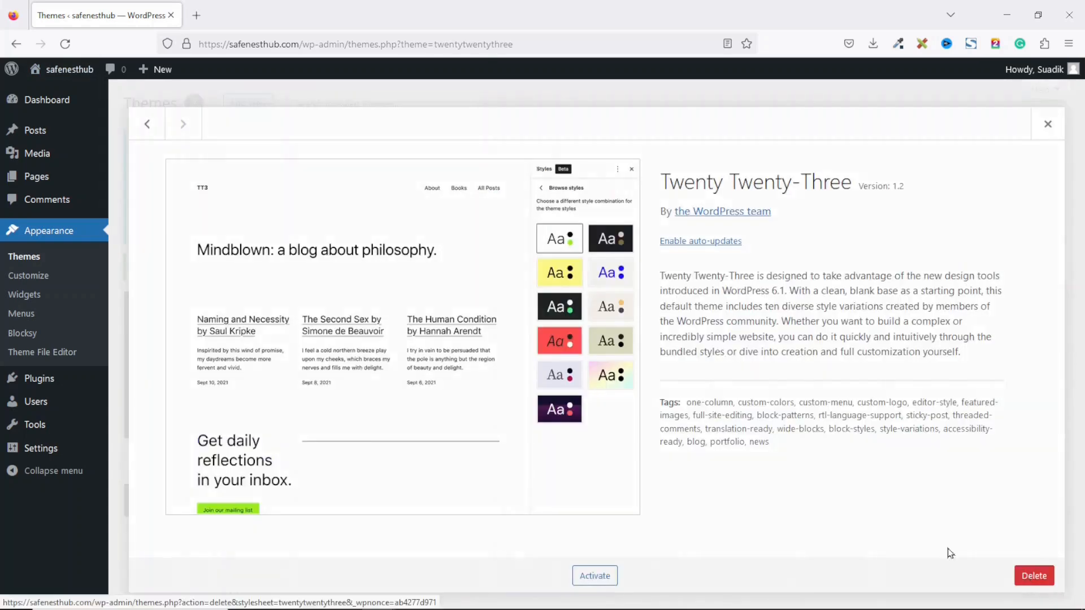
left_click(1034, 575)
left_click(605, 365)
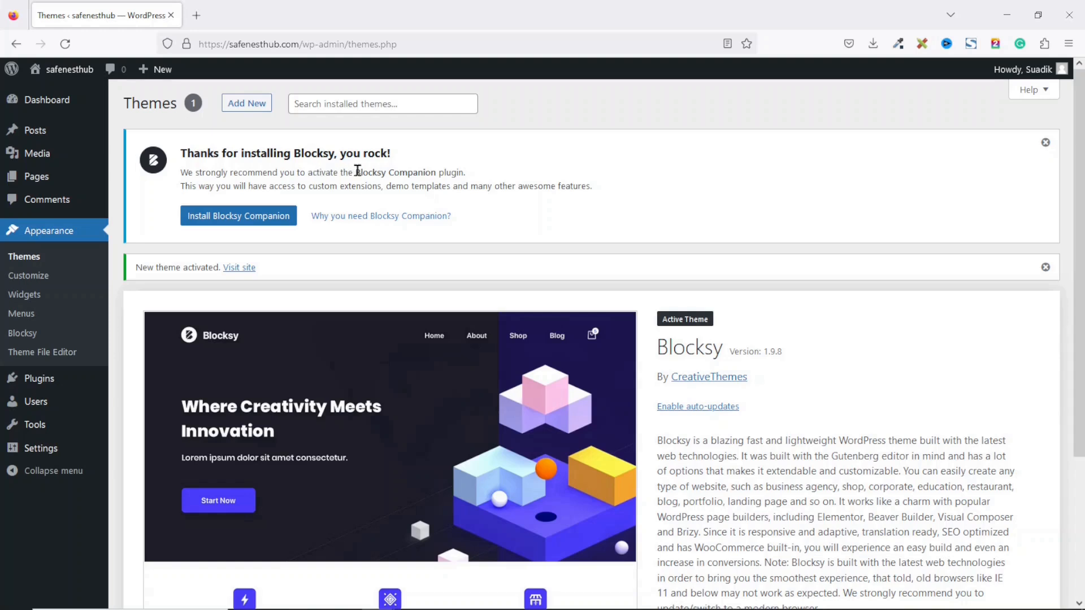
left_click_drag(358, 171, 455, 171)
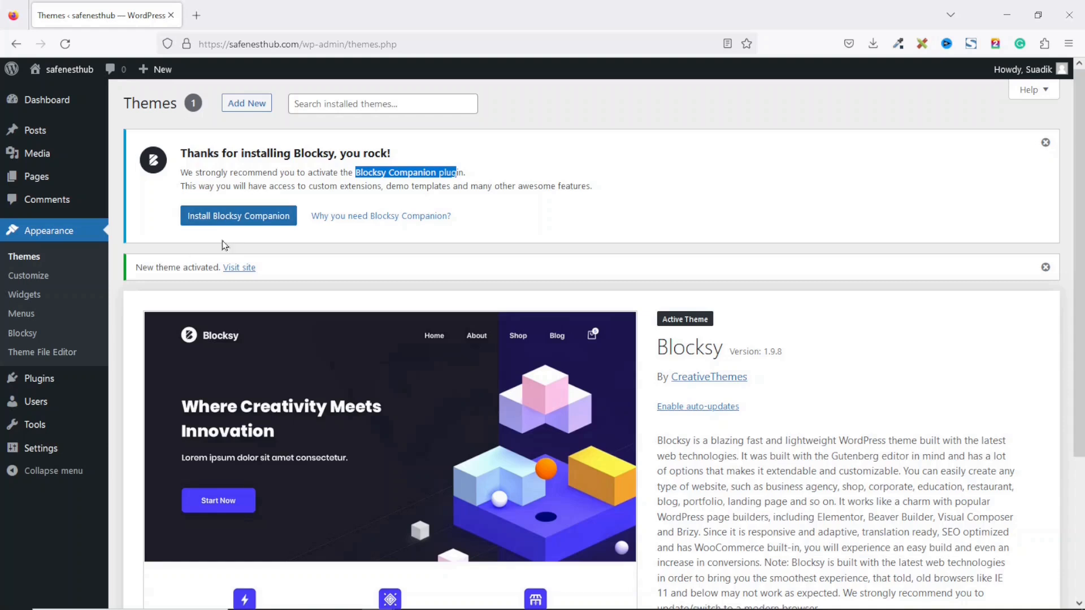
left_click(218, 221)
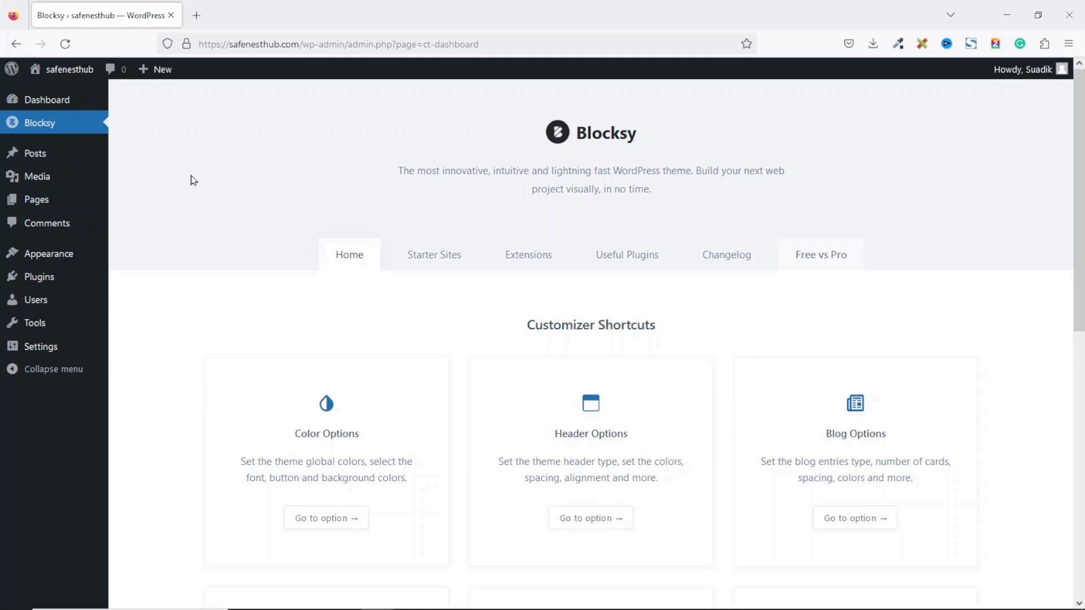
Step: Activate the Widgets extension in Blocksy's Extensions list, then return to the Dashboard
left_click(530, 256)
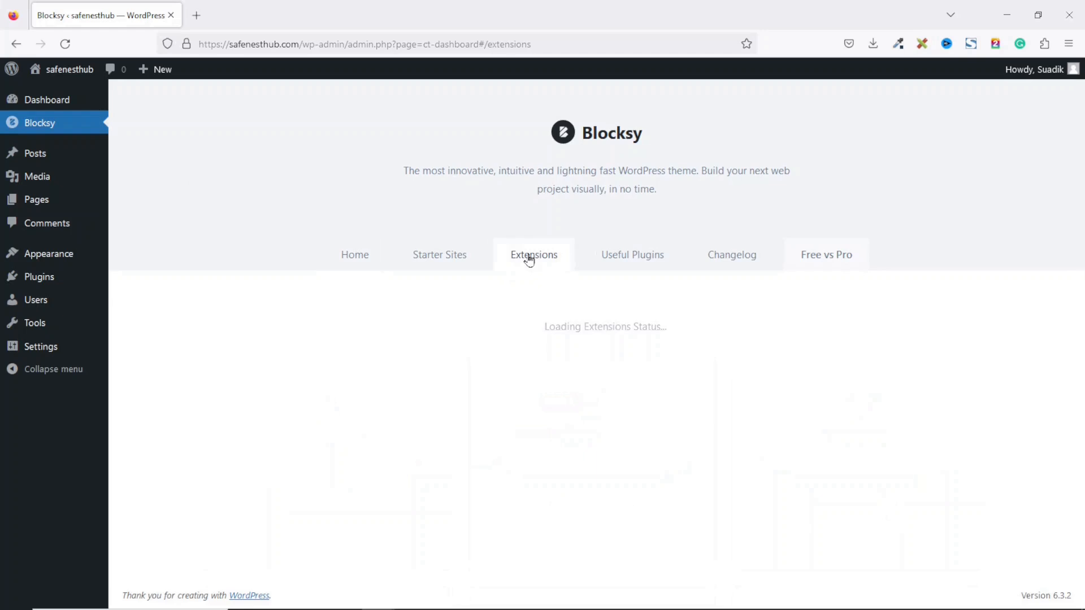
scroll(591, 331, "down", 4)
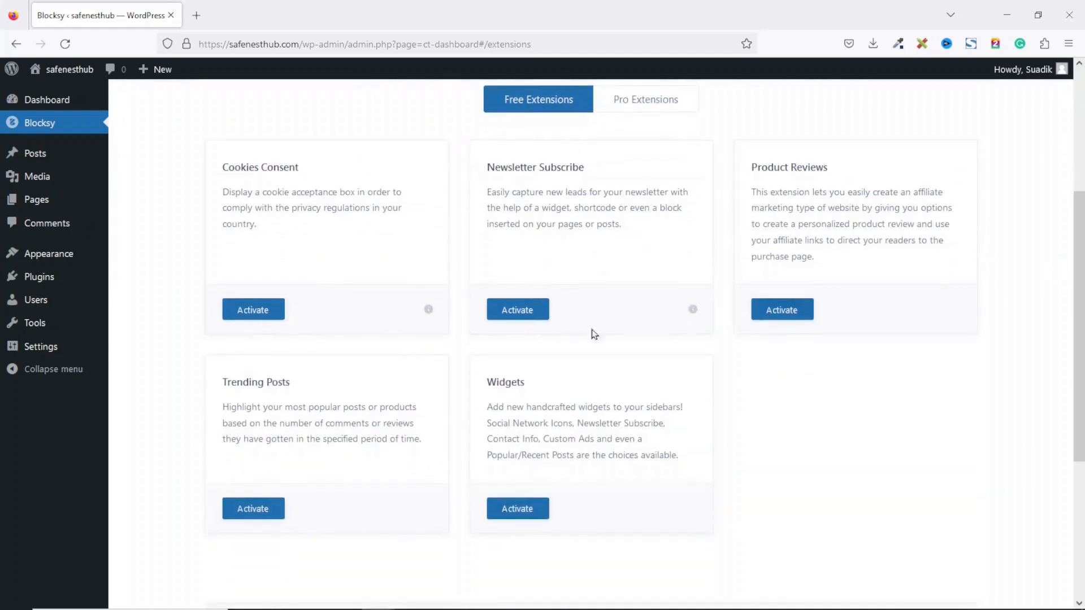
left_click(532, 511)
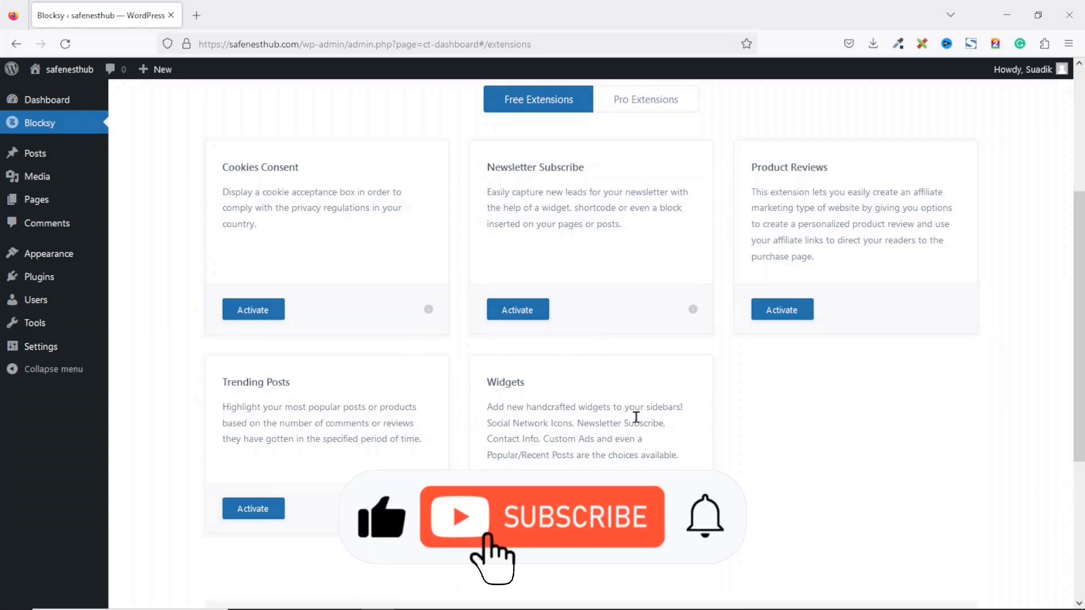
left_click(72, 103)
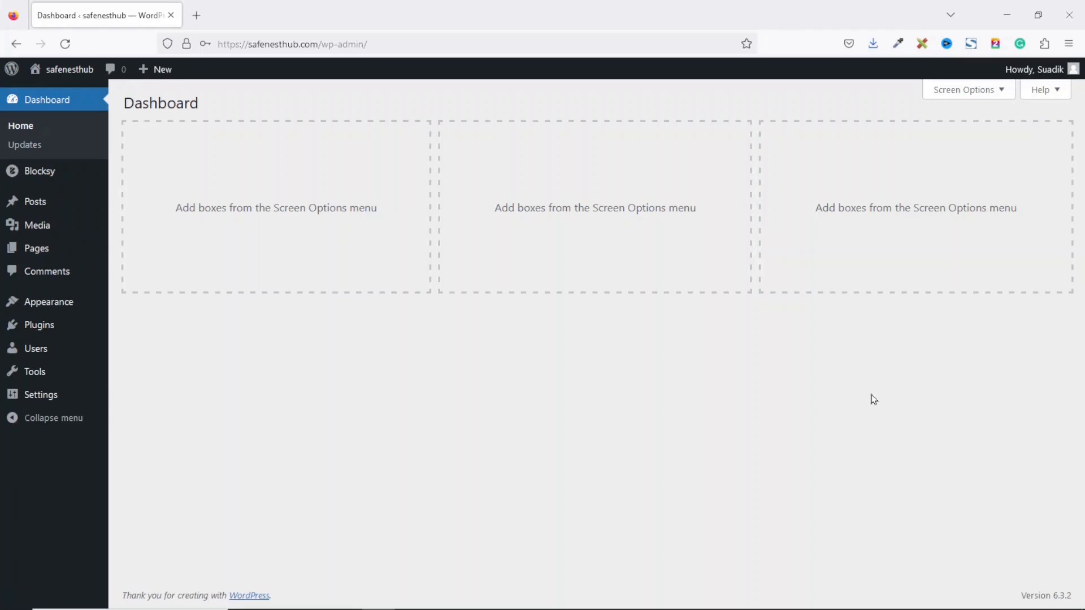
Step: Visit the live site, return to the admin, and start a new post via Posts > Add New
left_click(64, 71)
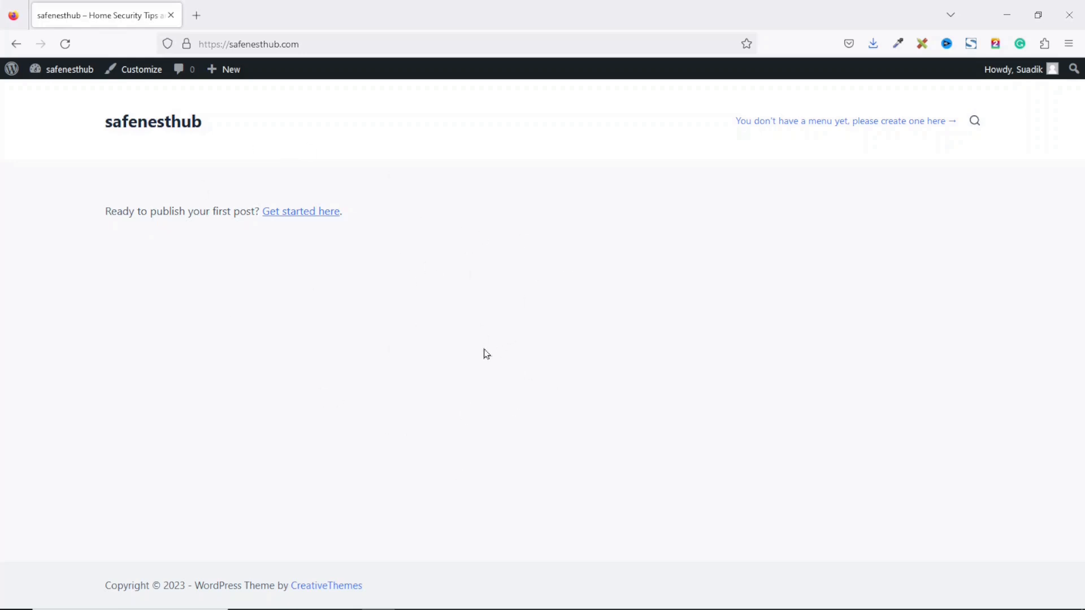
left_click(59, 80)
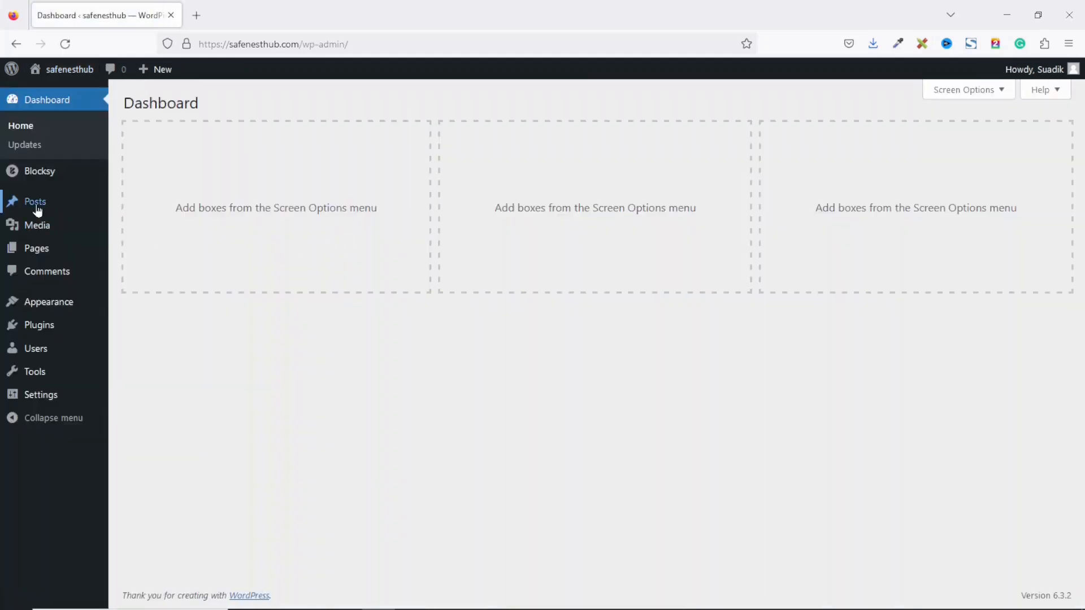
mouse_move(36, 209)
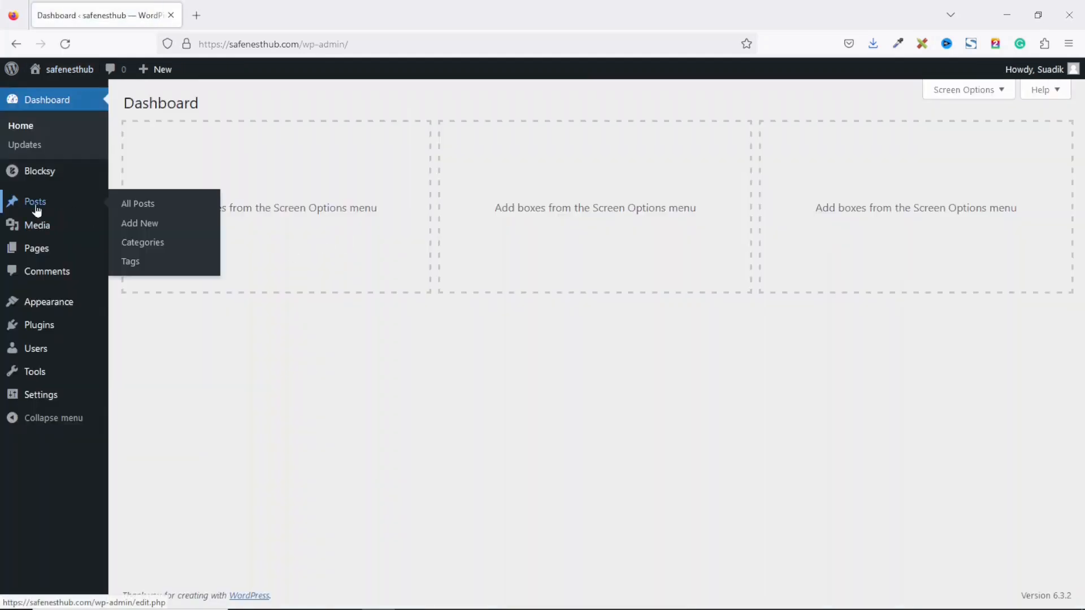
left_click(153, 226)
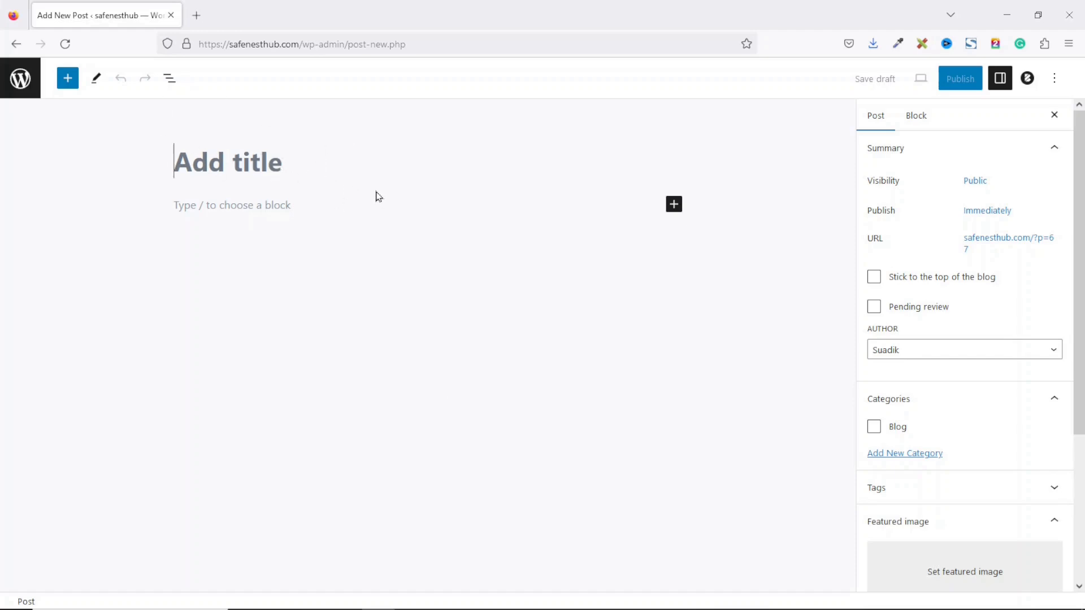
Step: Paste 'How to Keep Your Home Secure' as the post title and click into the body paragraph block
type("How to Keep Your Home Secure")
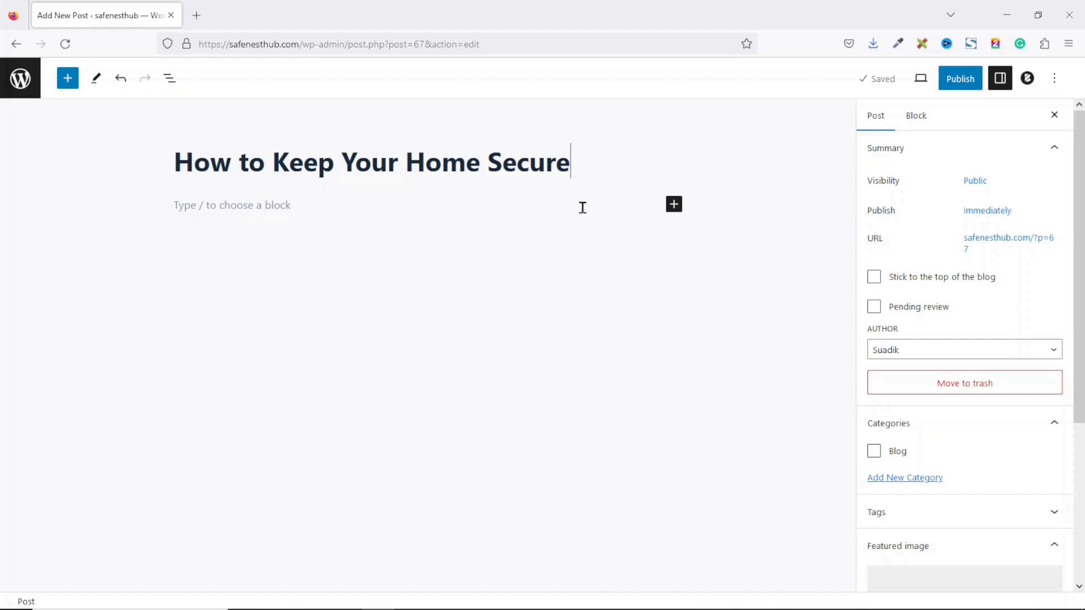
left_click(215, 205)
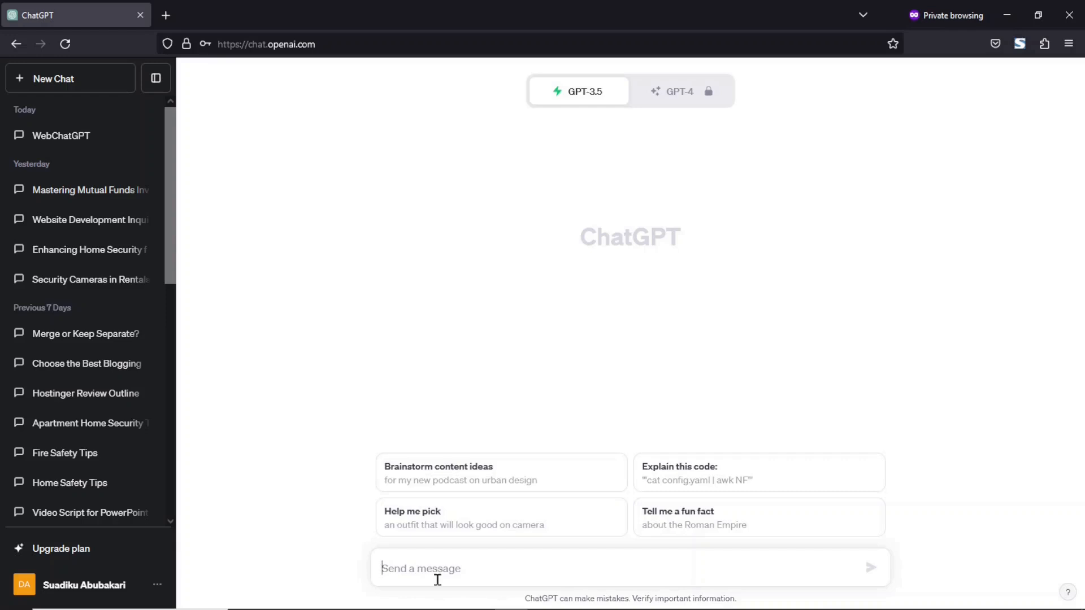
Step: Ask ChatGPT to write a 2000 word blog post on the title "How to Keep Your Home Secure"
type("wr")
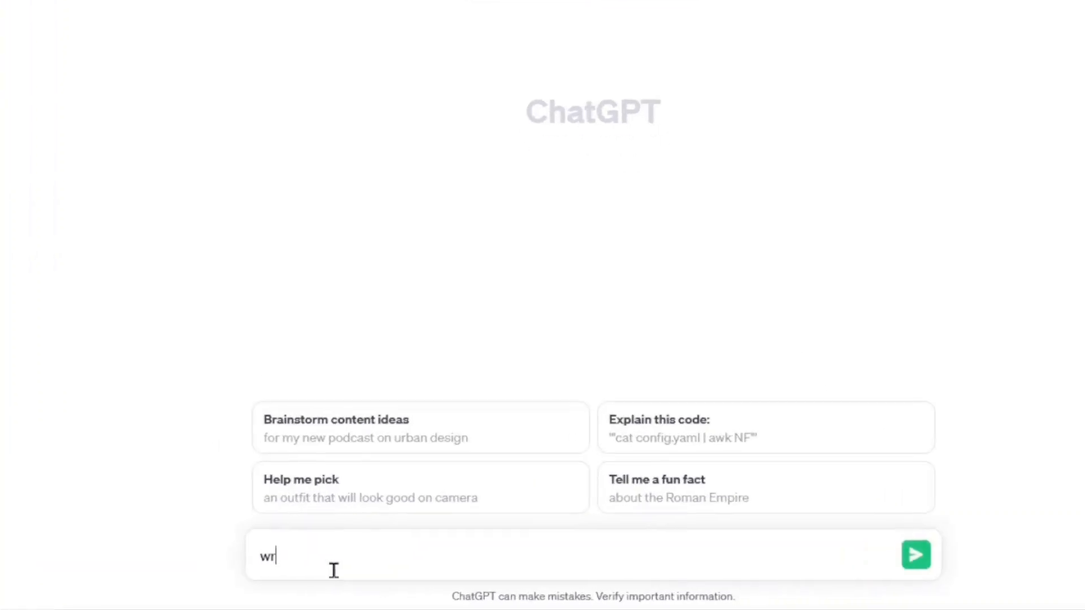
type("ite me a ")
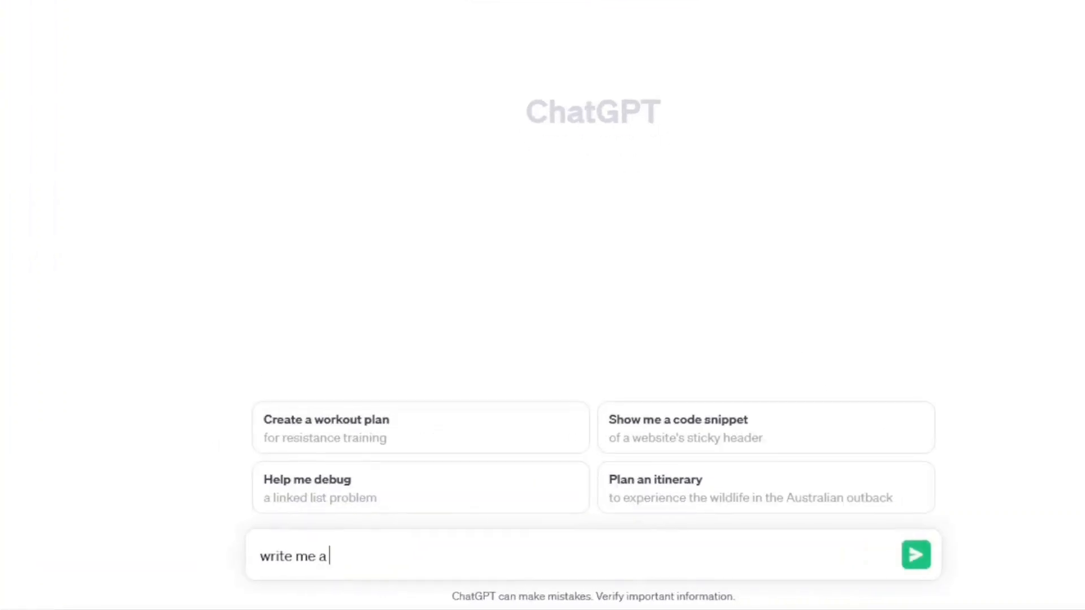
type("2000 word blog")
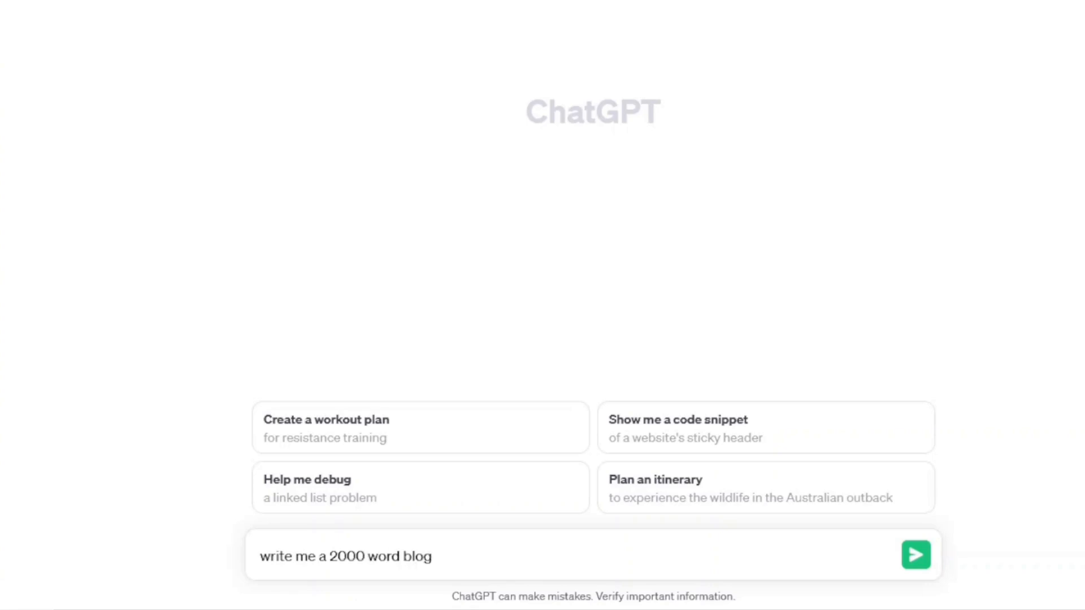
type(" post on the title")
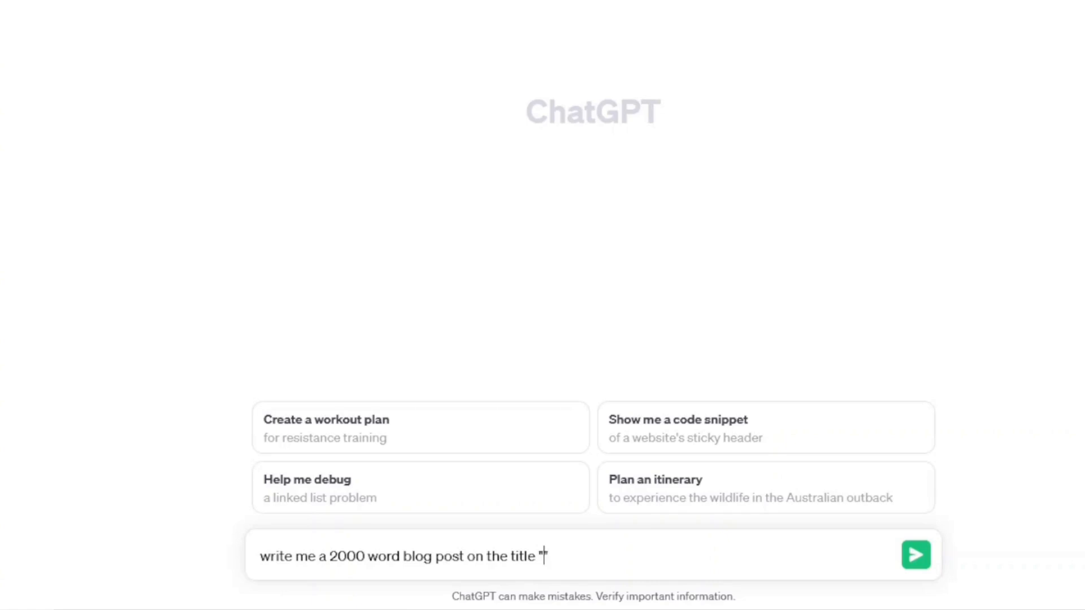
type("\"")
type("How to Keep Your Home Secure")
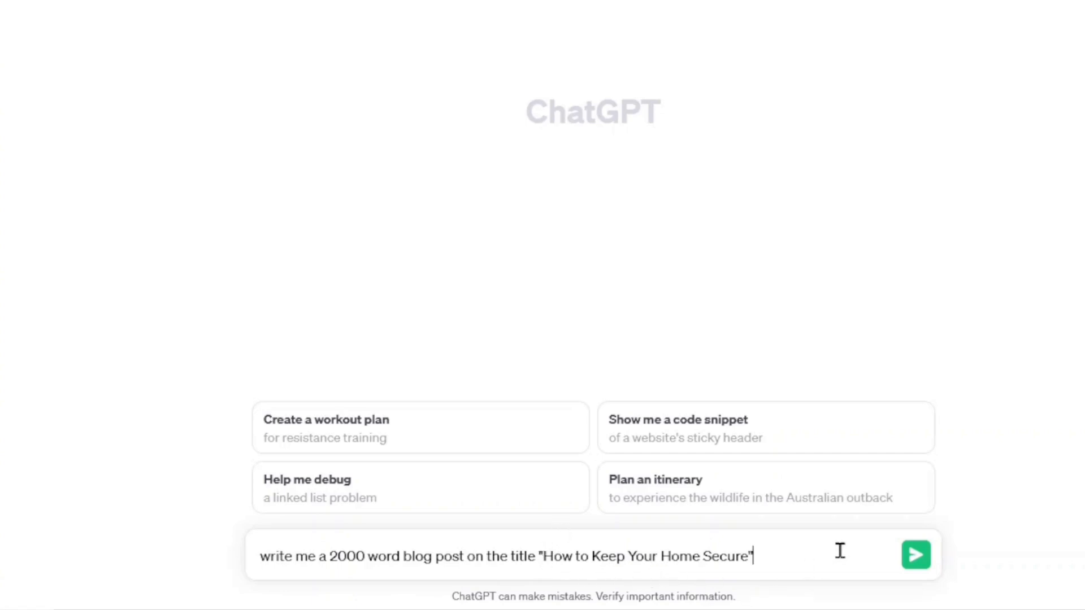
key("Return")
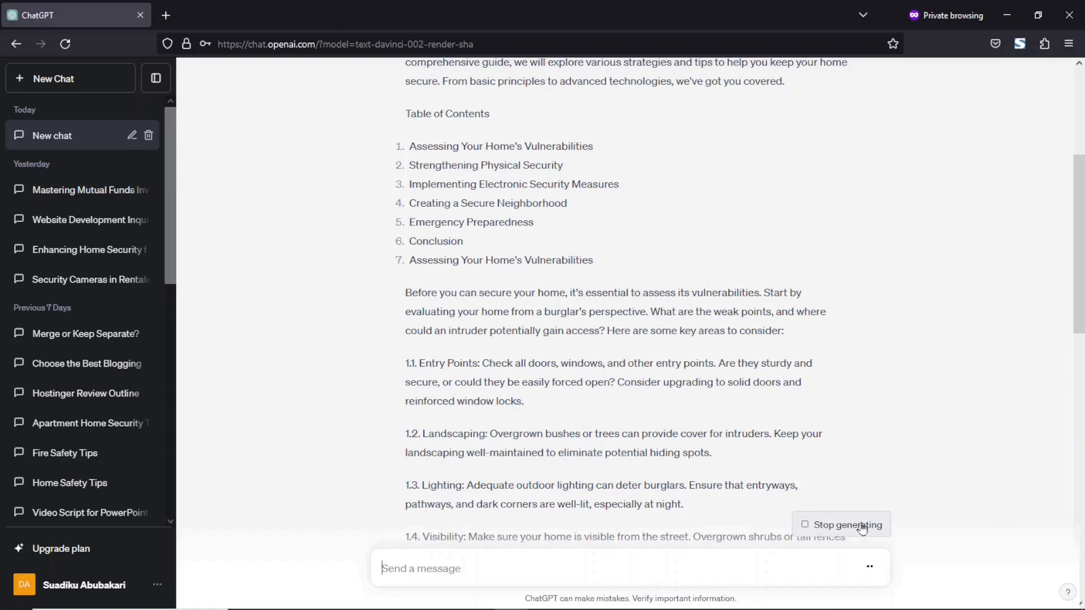
Step: Follow the reply to its Conclusion and continue generating until the article is complete
left_click_drag(1081, 265, 1081, 508)
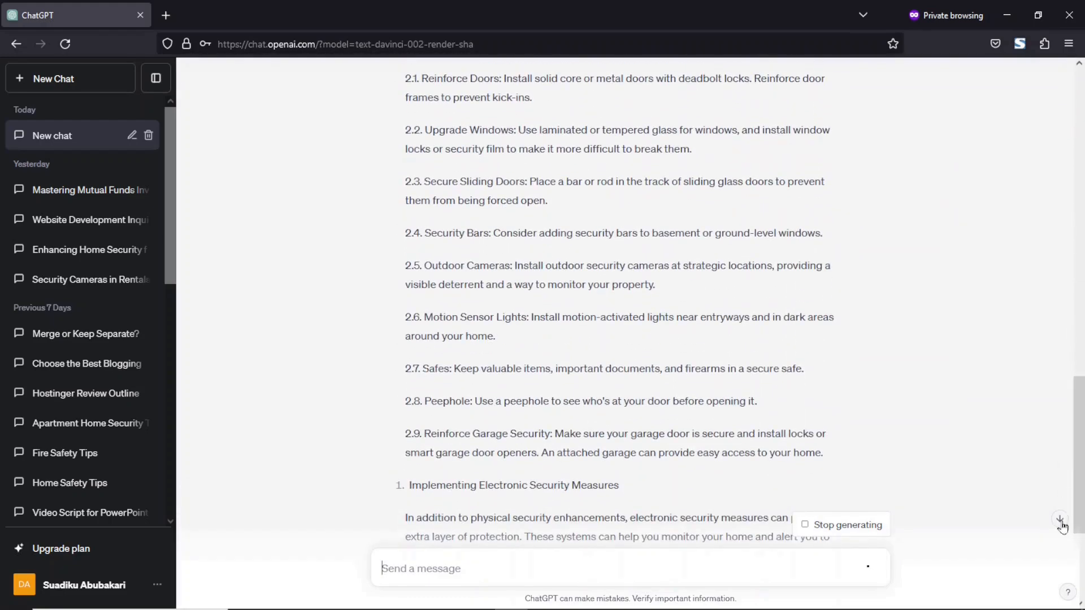
left_click(1059, 519)
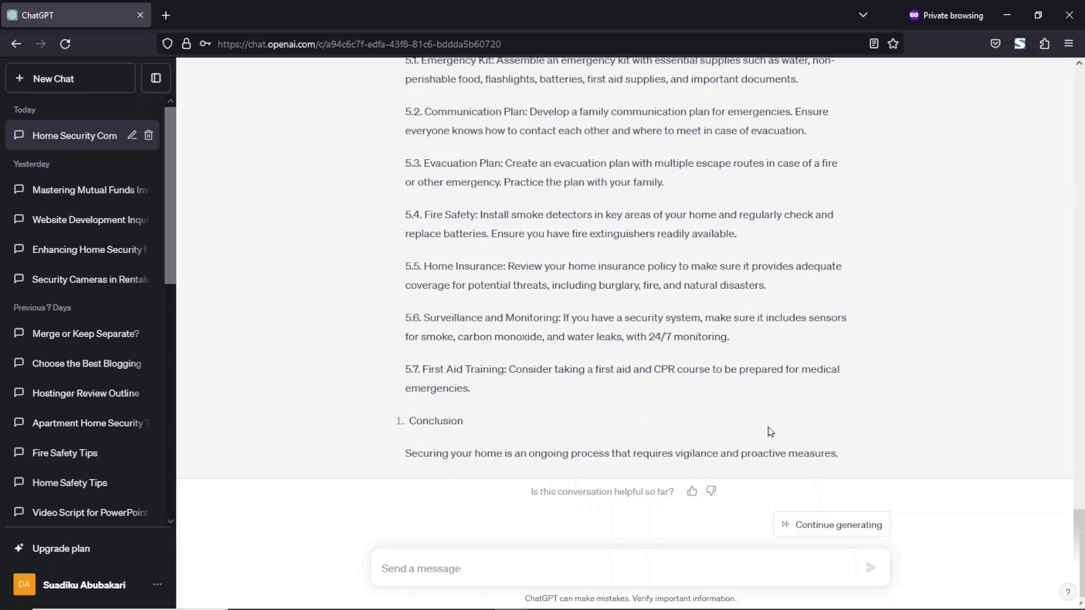
left_click_drag(411, 425, 478, 428)
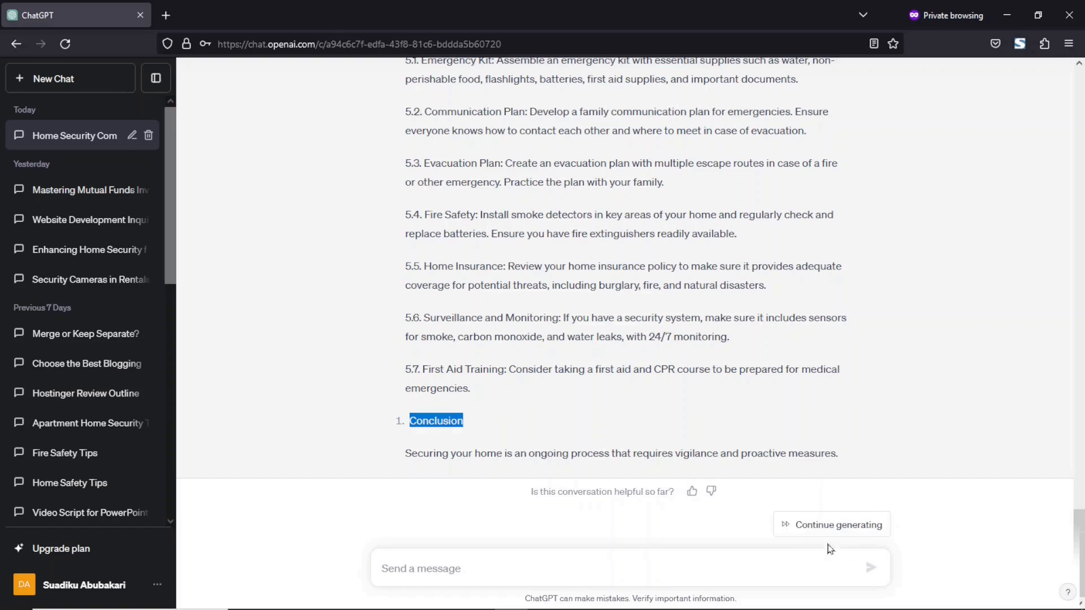
left_click(819, 527)
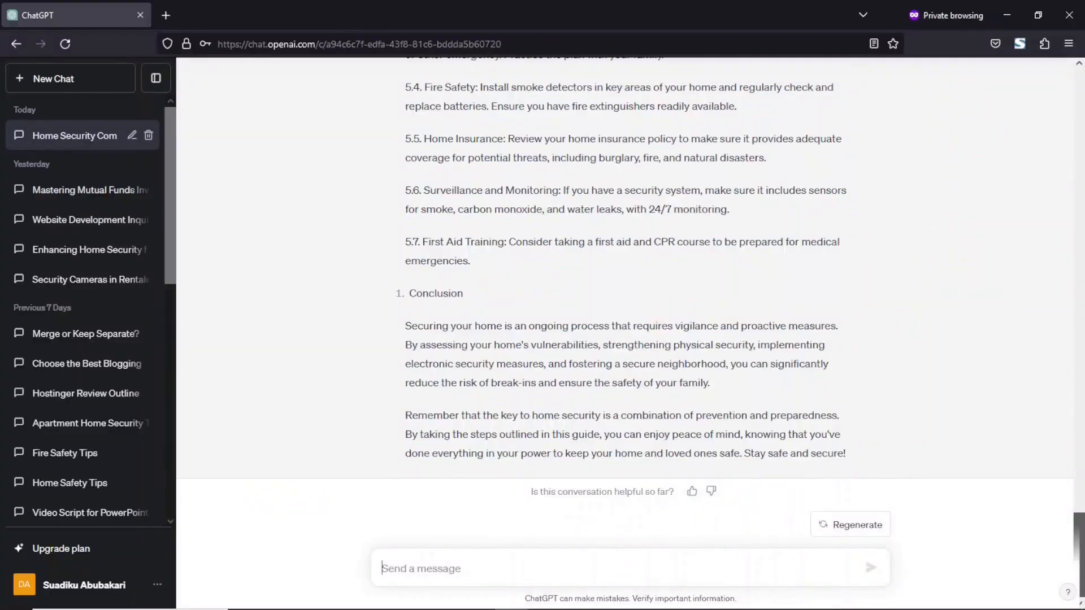
scroll(440, 125, "up", 20)
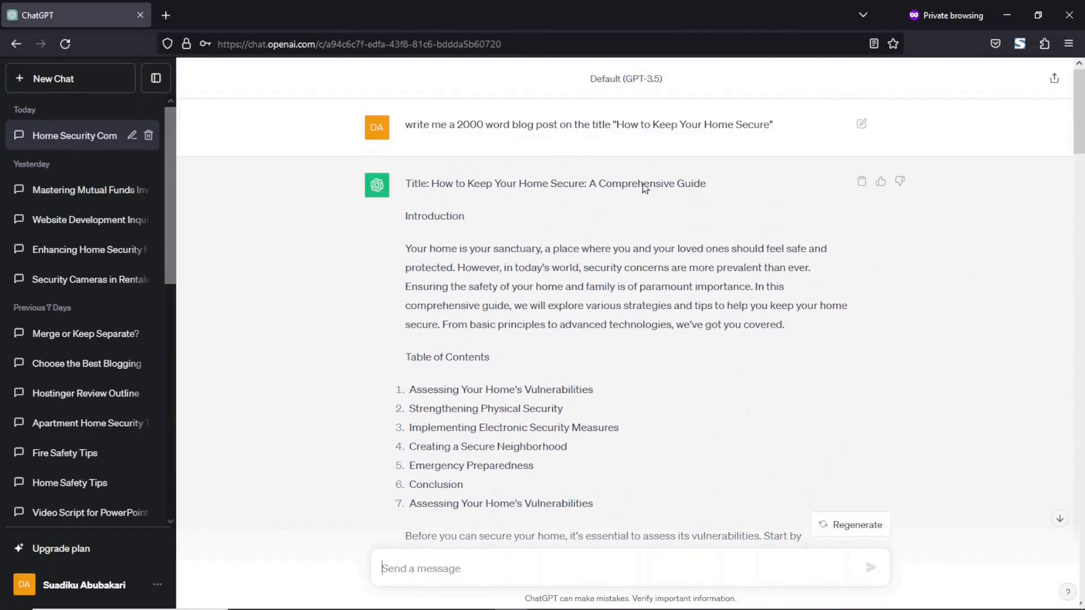
Step: Copy the entire generated article from its title to the end and switch to the blank Word document
left_click_drag(458, 122, 485, 121)
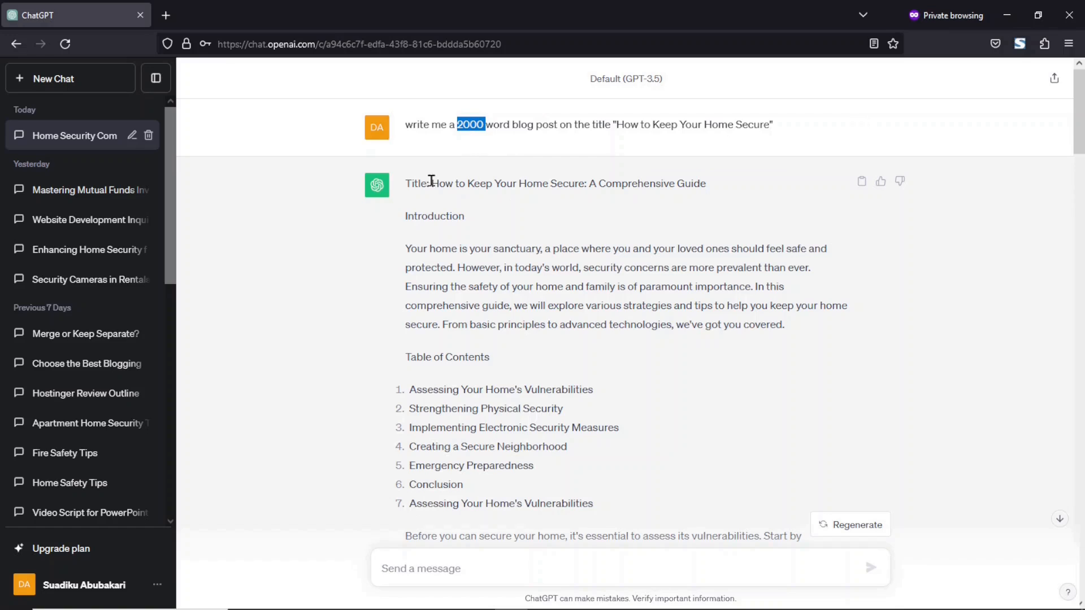
left_click_drag(431, 183, 926, 585)
right_click(686, 349)
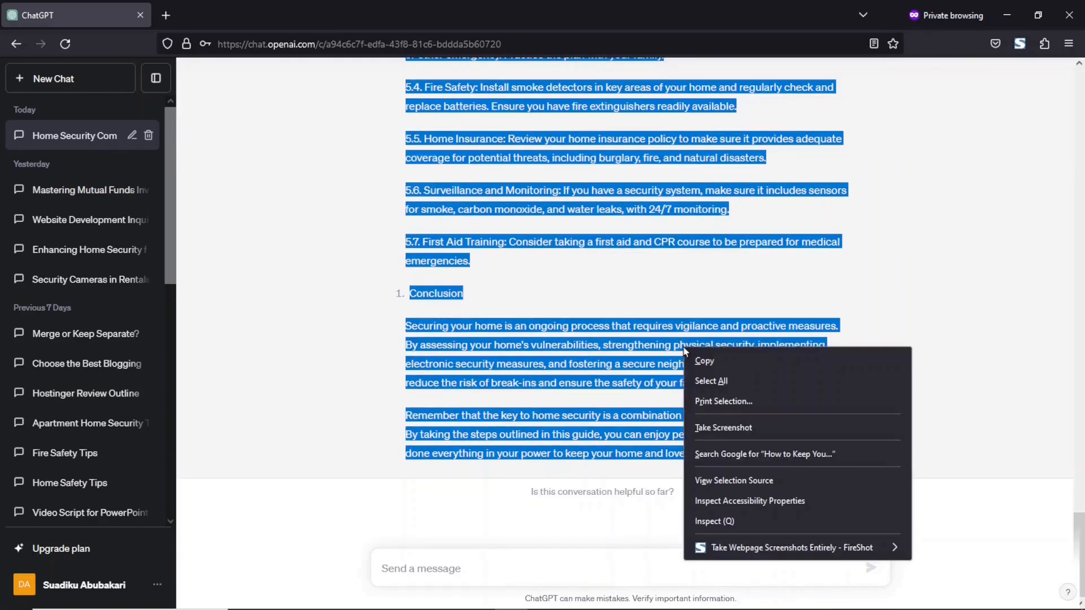
left_click(704, 361)
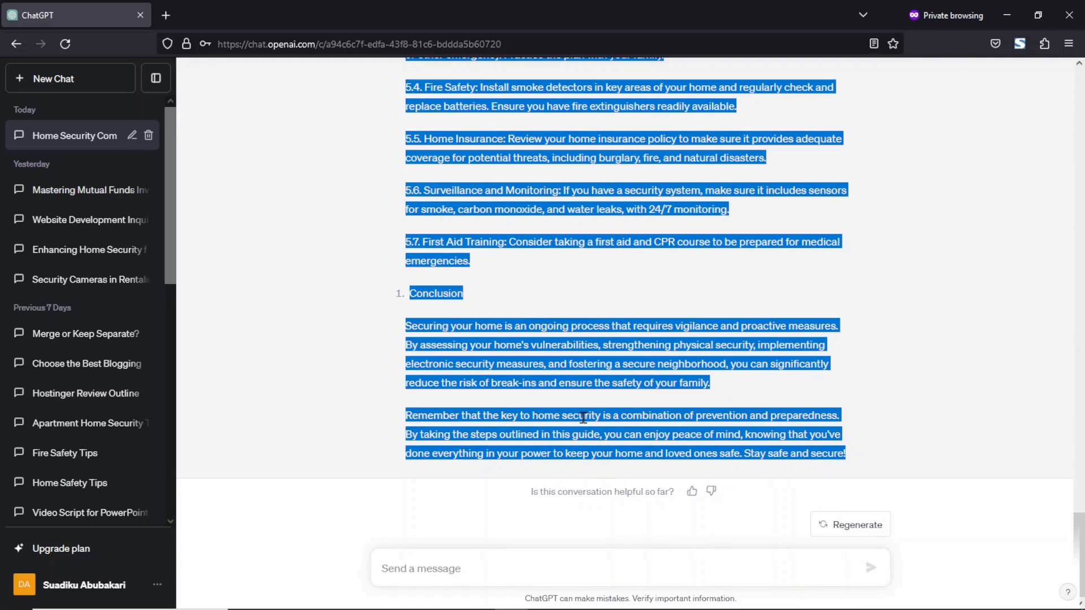
left_click(478, 609)
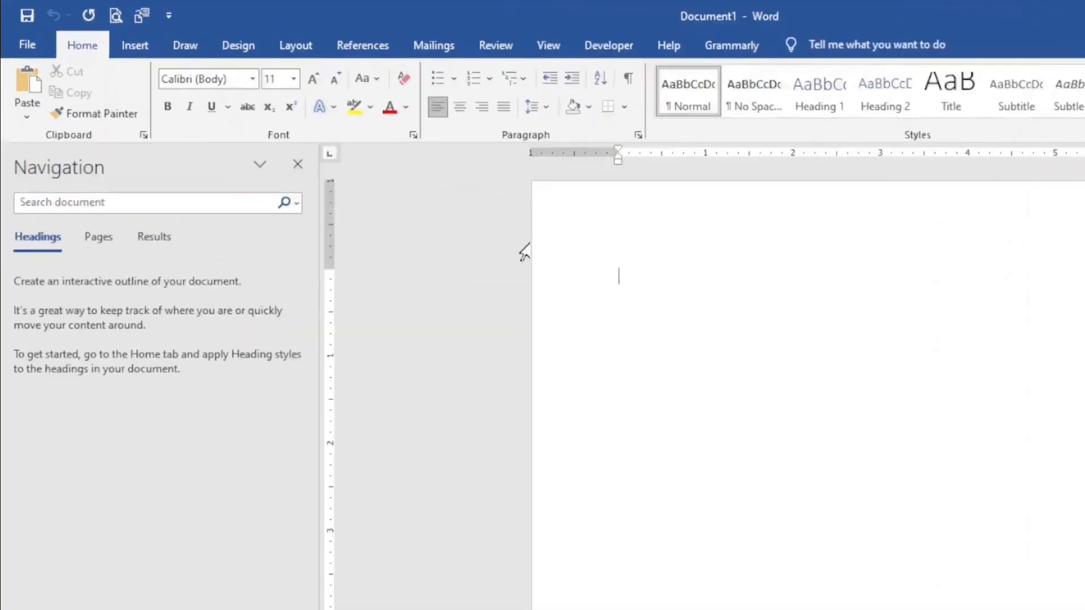
Step: Paste the article into Document1 and delete its Table of Contents list, leaving 1187 words
left_click(33, 133)
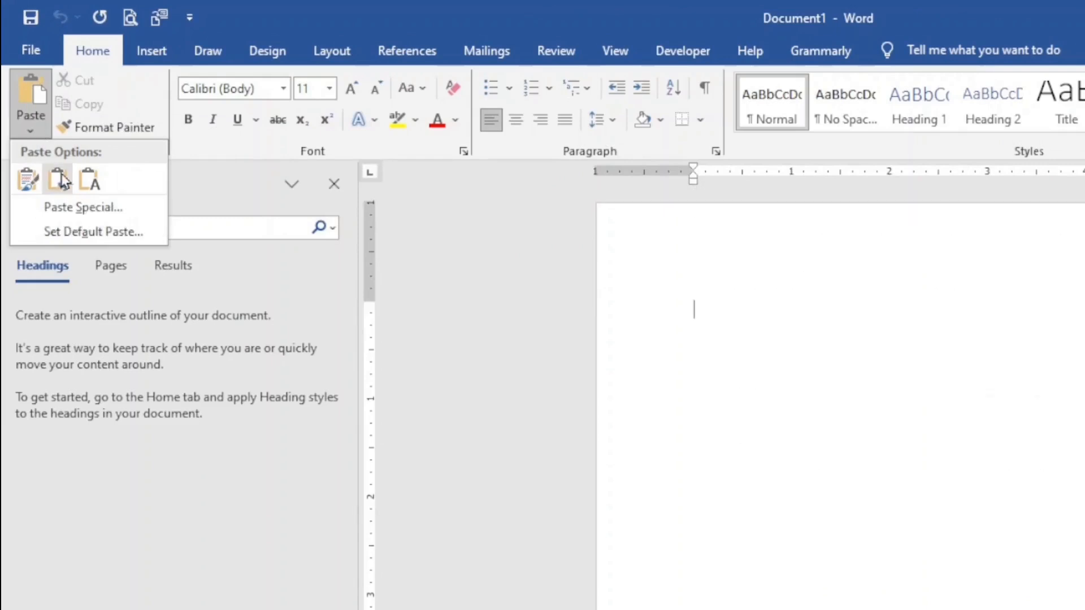
key("Escape")
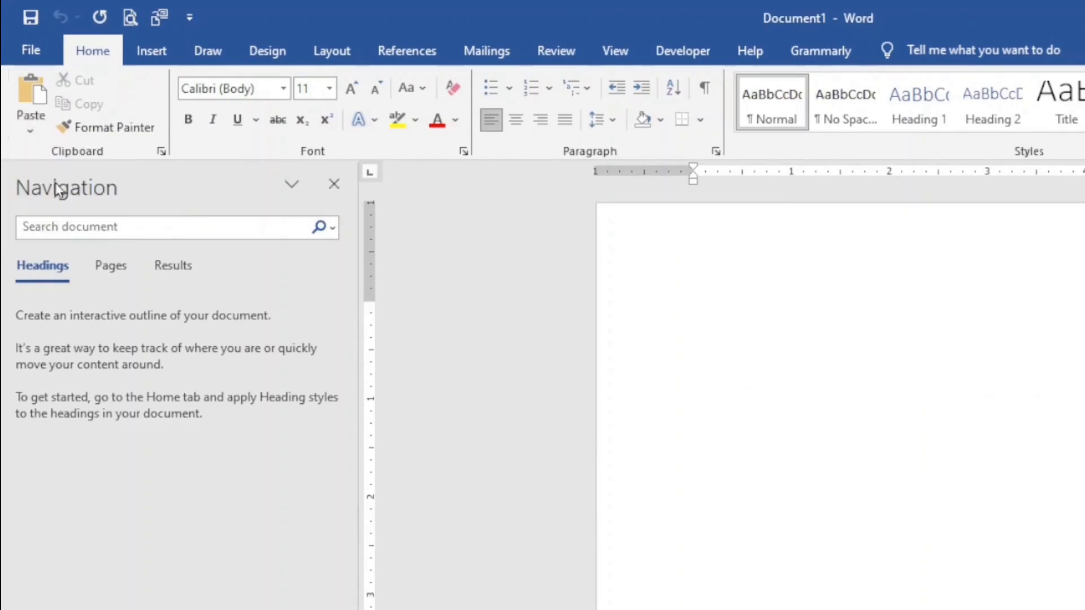
key("ctrl+v")
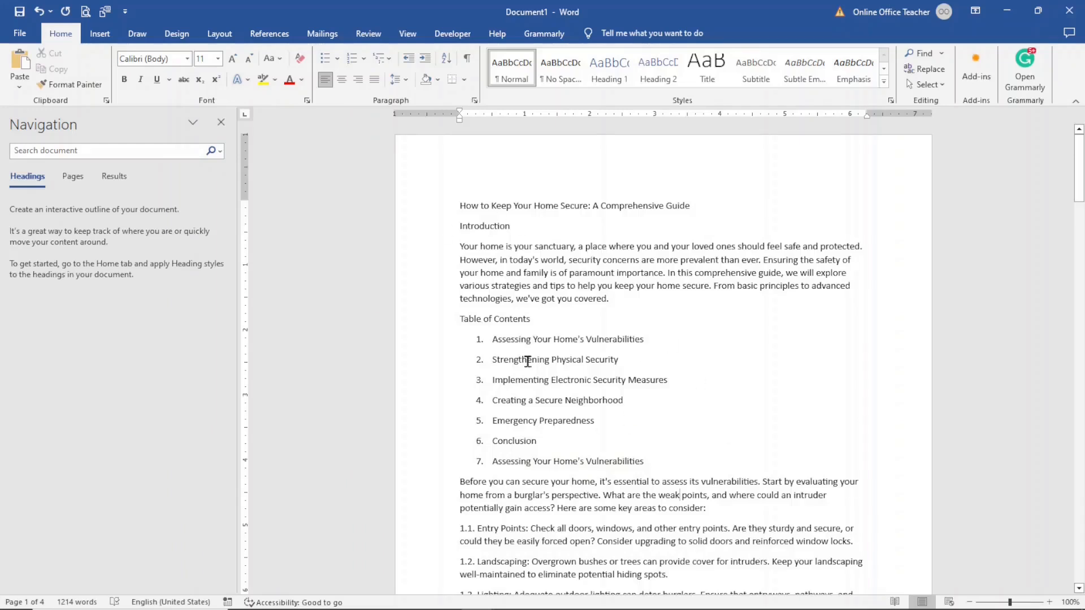
left_click_drag(460, 319, 643, 441)
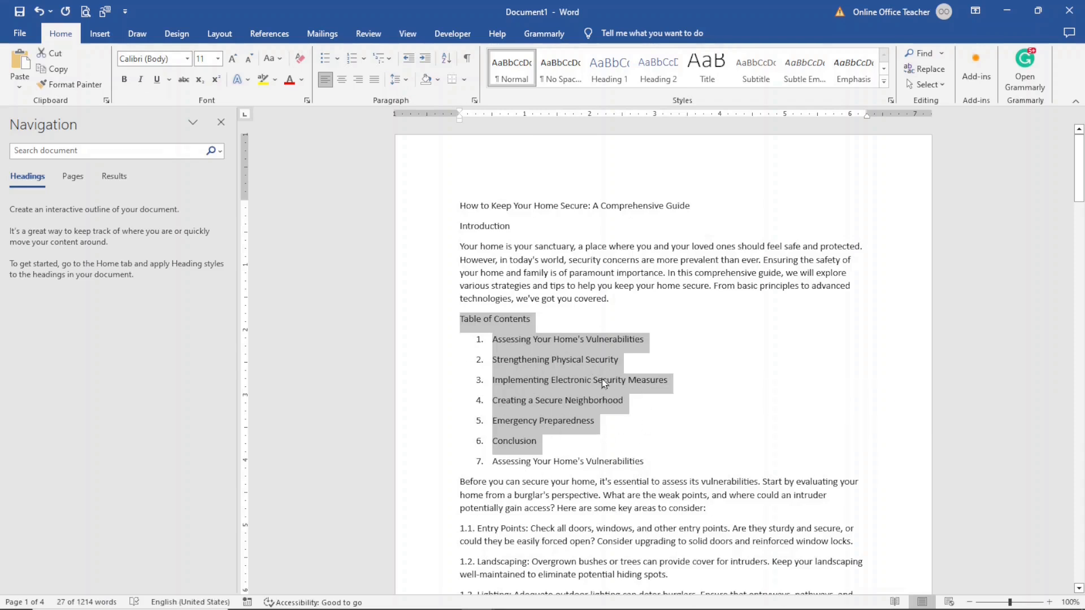
key("Delete")
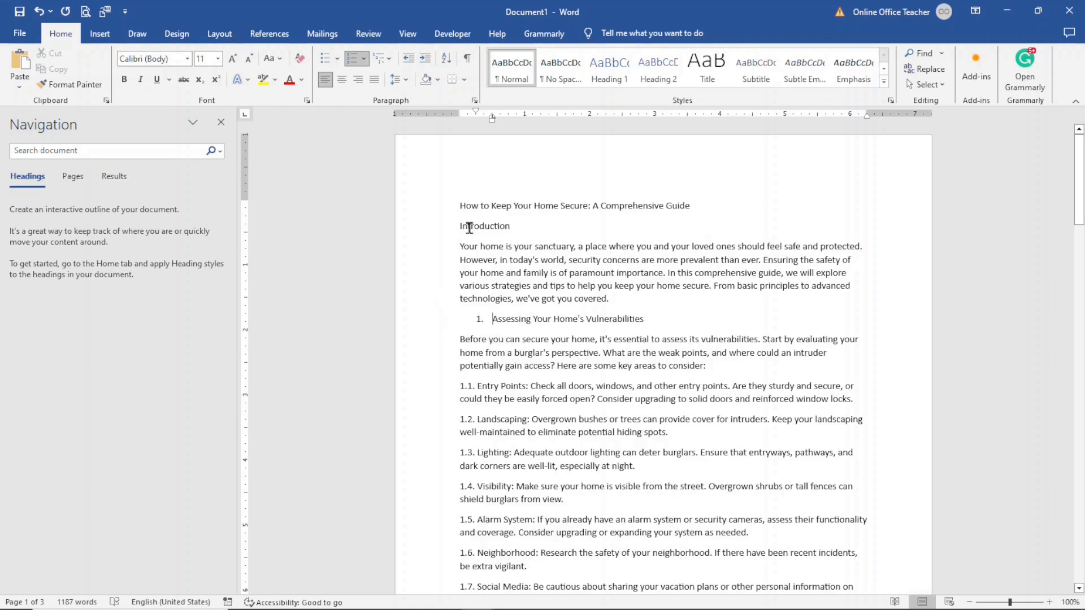
Step: Style Introduction, Assessing Your Home's Vulnerabilities and Strengthening Physical Security as Heading 2
left_click(423, 232)
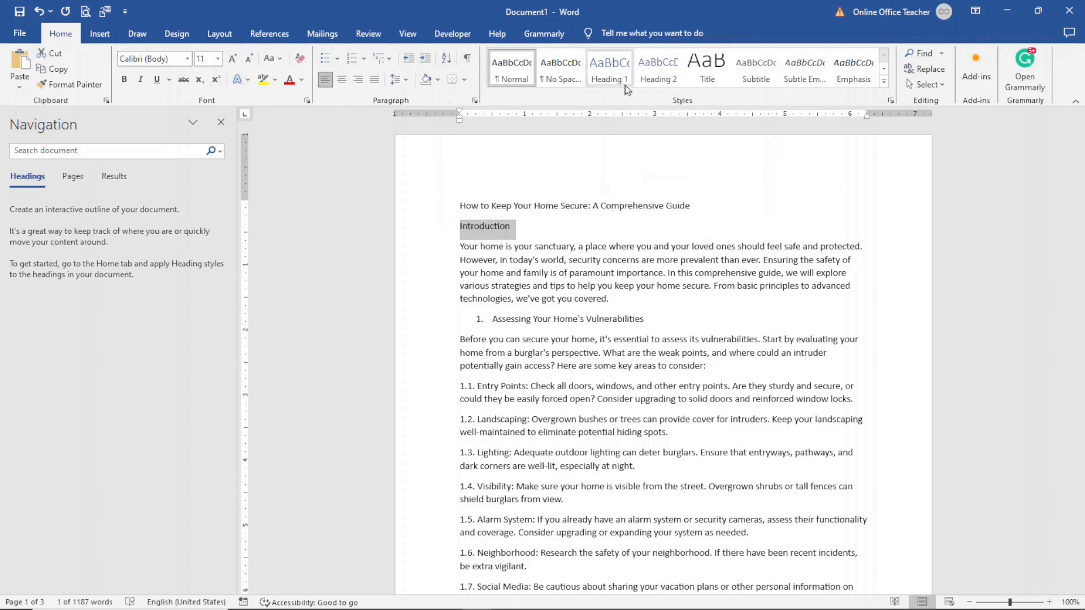
left_click(657, 71)
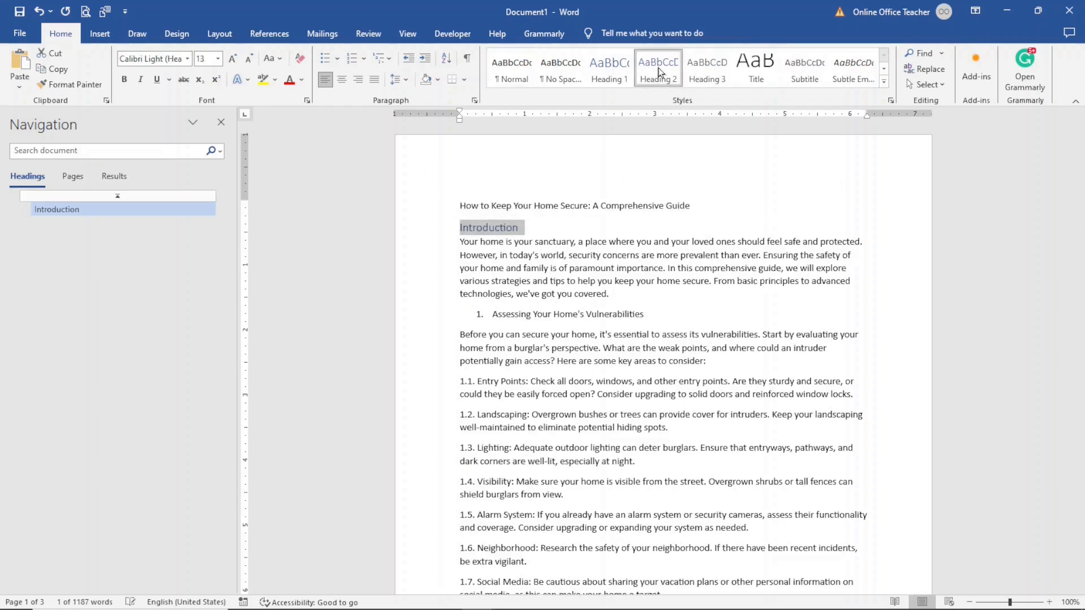
left_click(520, 315)
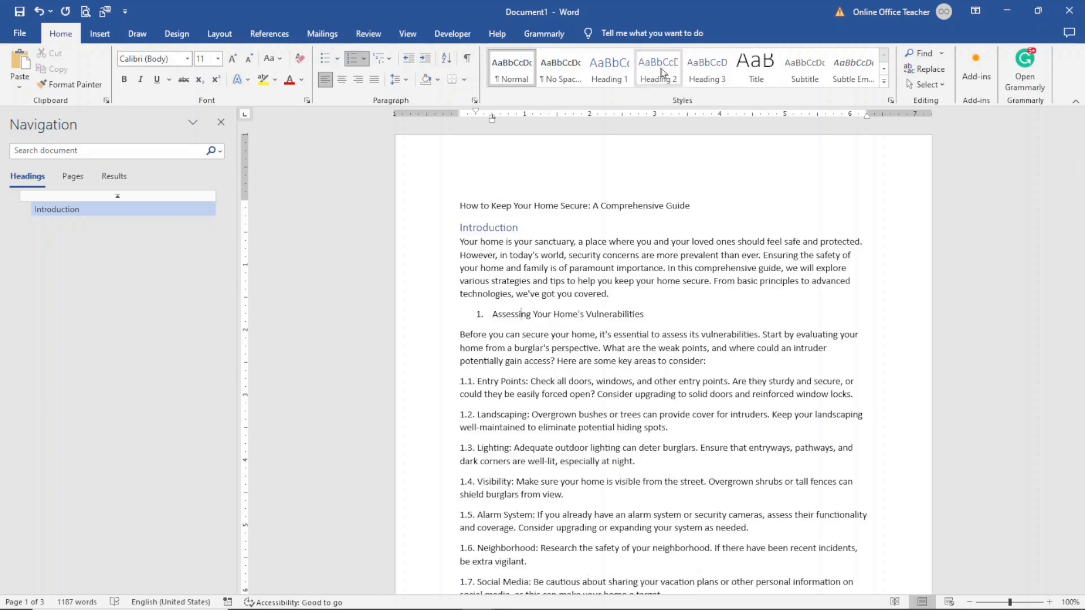
left_click(662, 71)
scroll(667, 396, "down", 5)
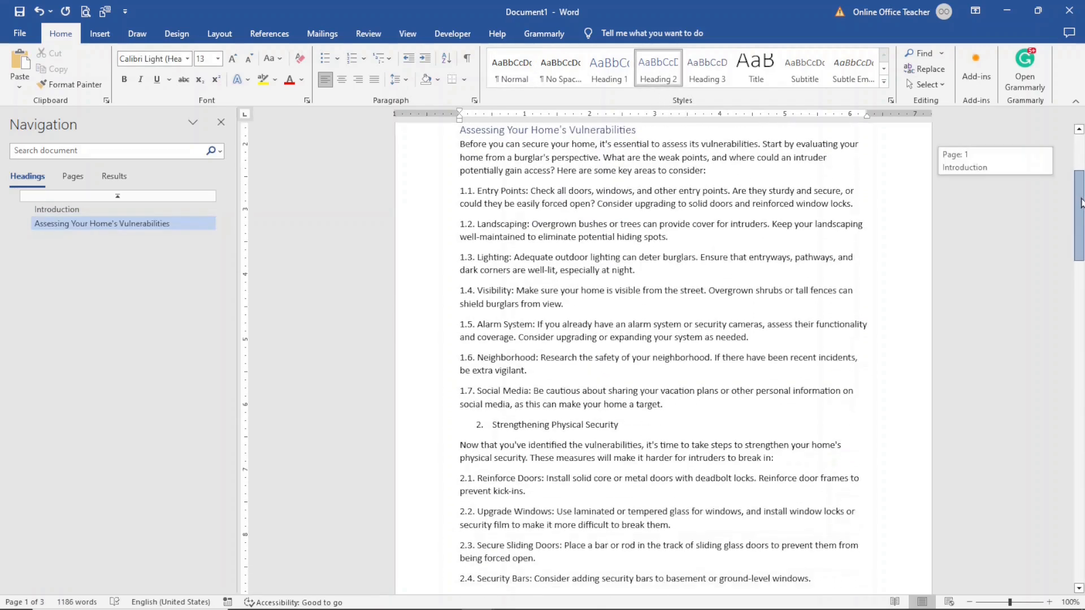
left_click(517, 421)
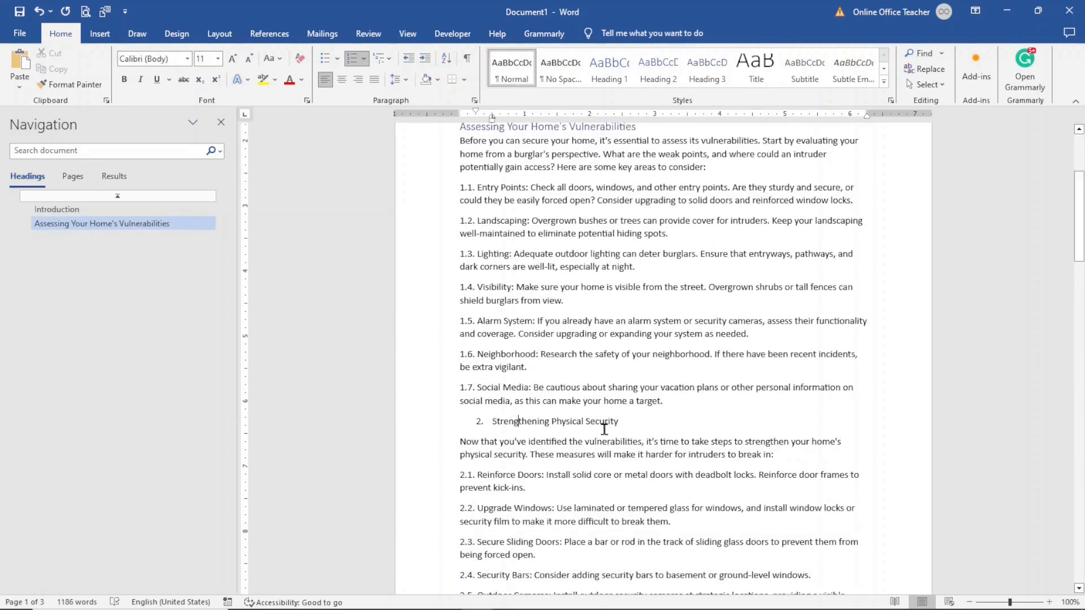
left_click(658, 69)
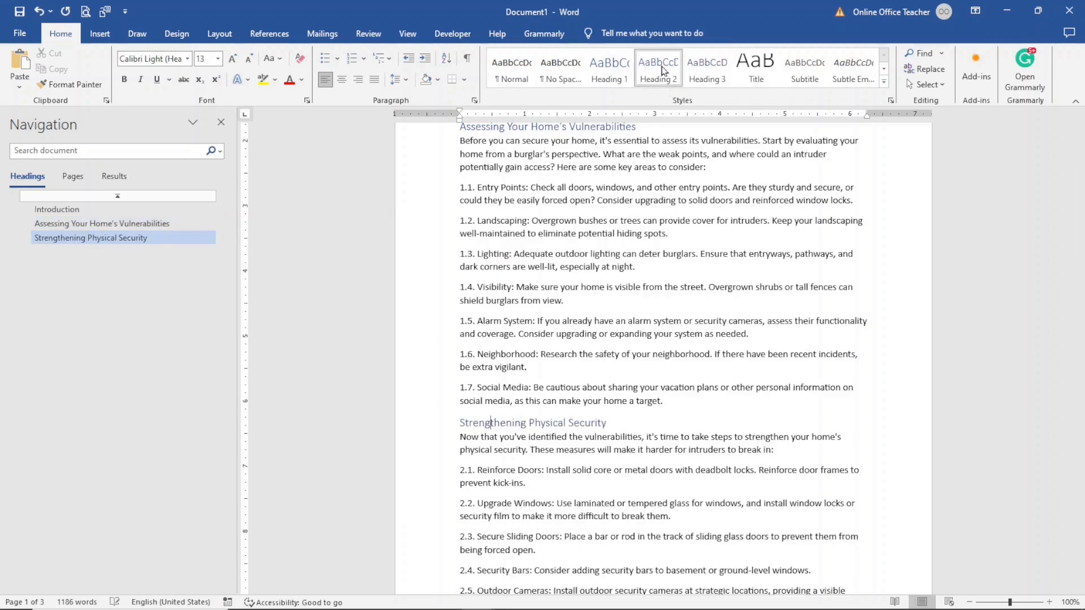
Step: Style Creating a Secure Neighborhood and Conclusion as Heading 2 headings
left_click(1080, 292)
left_click_drag(1082, 307, 1082, 377)
left_click(531, 387)
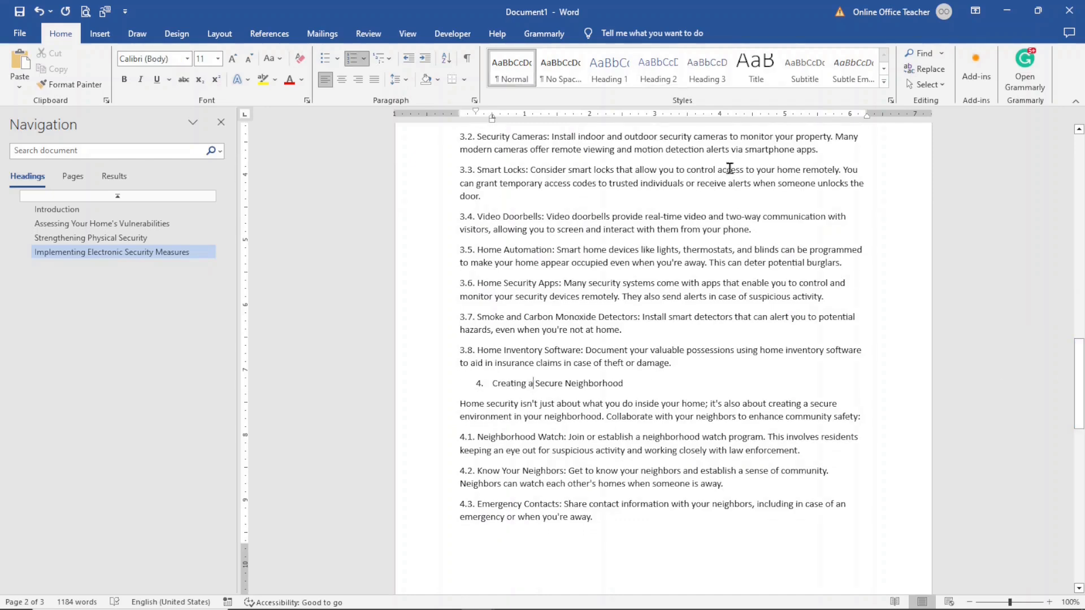
left_click(656, 68)
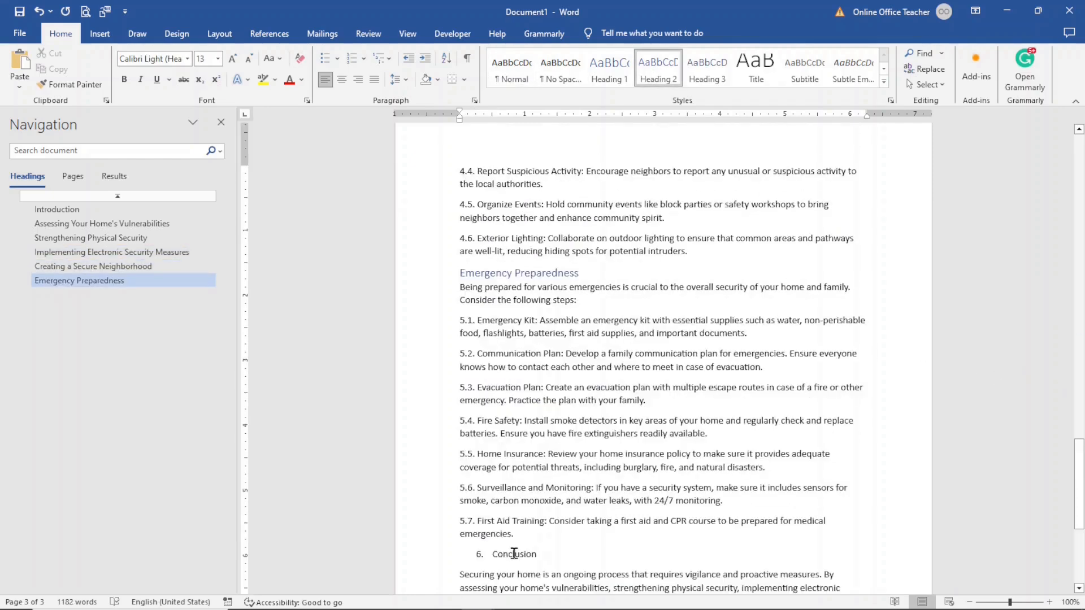
left_click(515, 554)
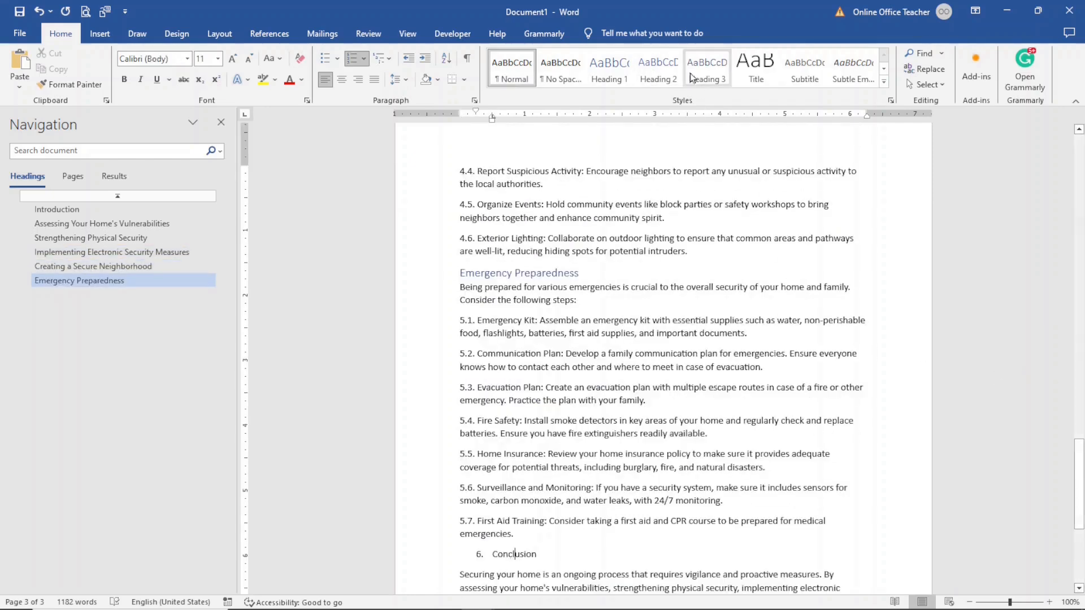
left_click(657, 69)
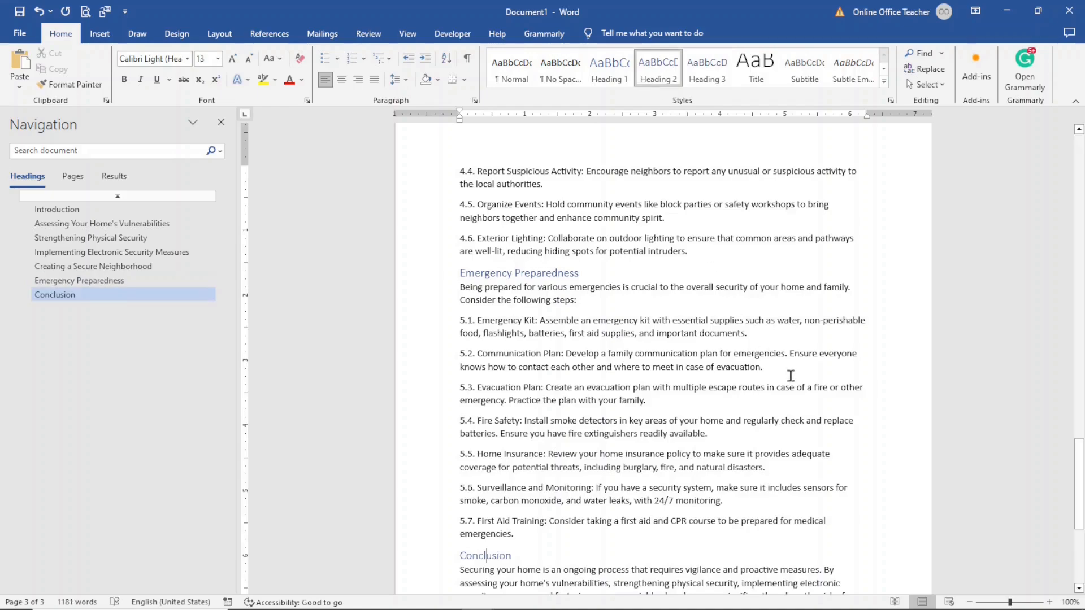
left_click_drag(1080, 485, 1075, 176)
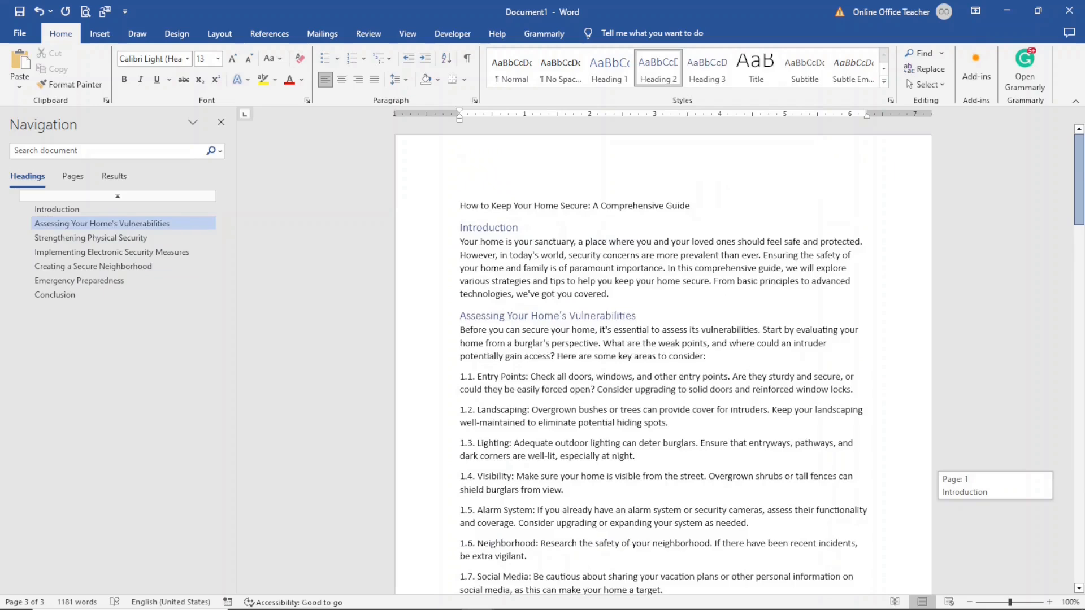
scroll(489, 242, "down", 3)
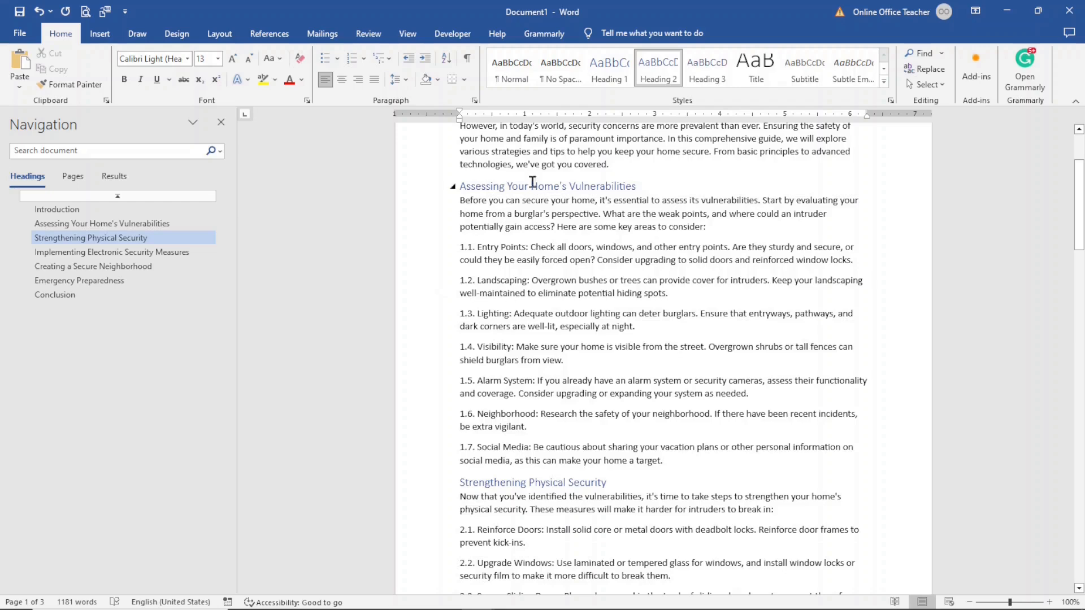
Step: Delete the 1.1., 1.2. and 1.3. numbering before Entry Points, Landscaping and Lighting
mouse_move(1079, 223)
left_mouse_down()
mouse_move(1080, 292)
mouse_move(1079, 214)
left_mouse_up()
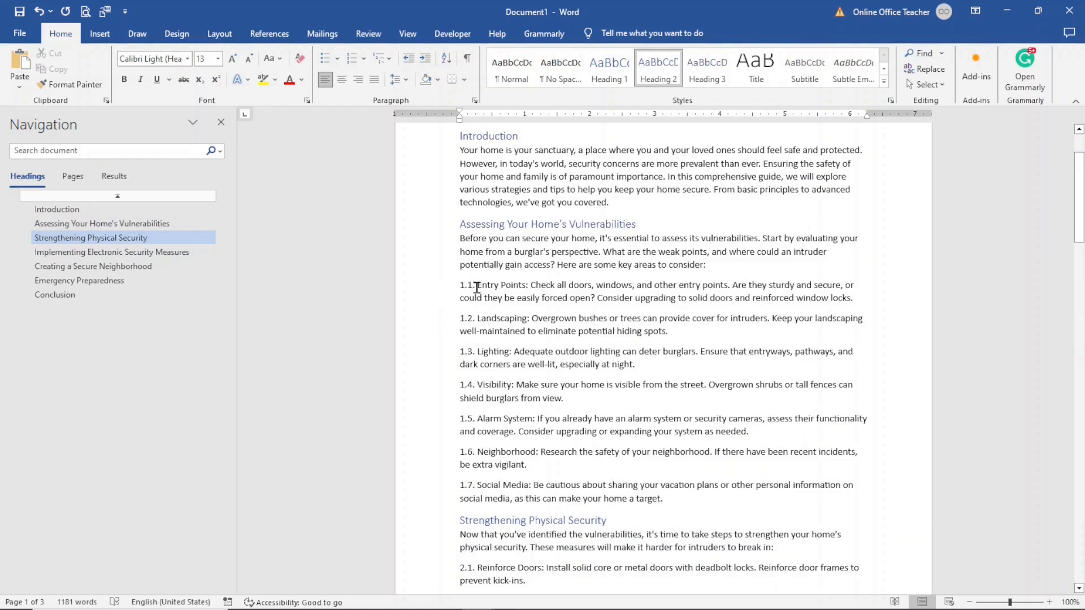
left_click_drag(477, 286, 464, 287)
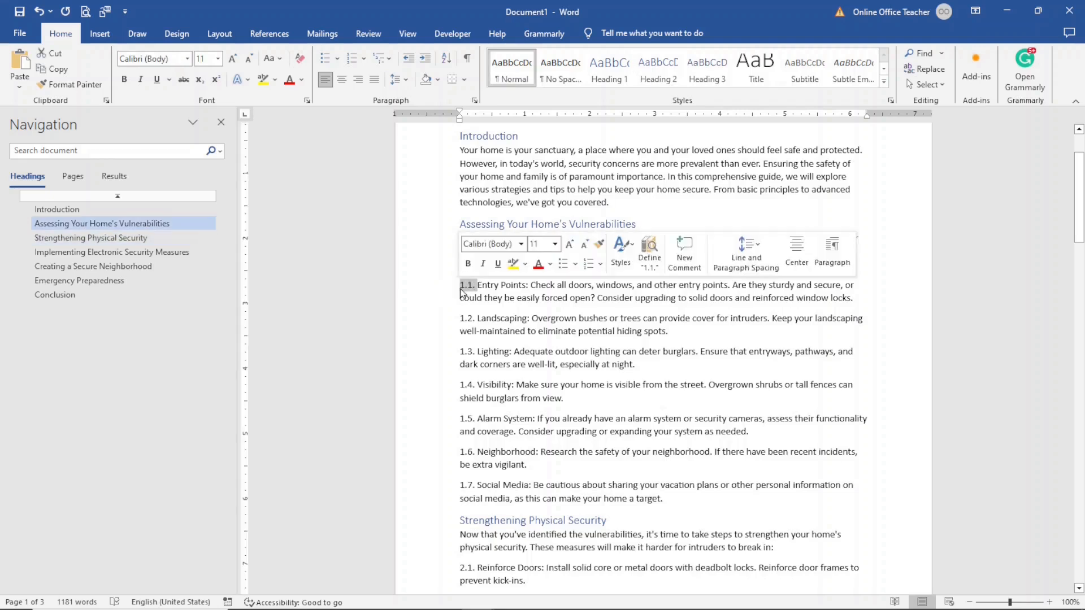
key("Delete")
left_click_drag(477, 319, 462, 319)
key("Delete")
left_click_drag(478, 347, 459, 350)
key("Delete")
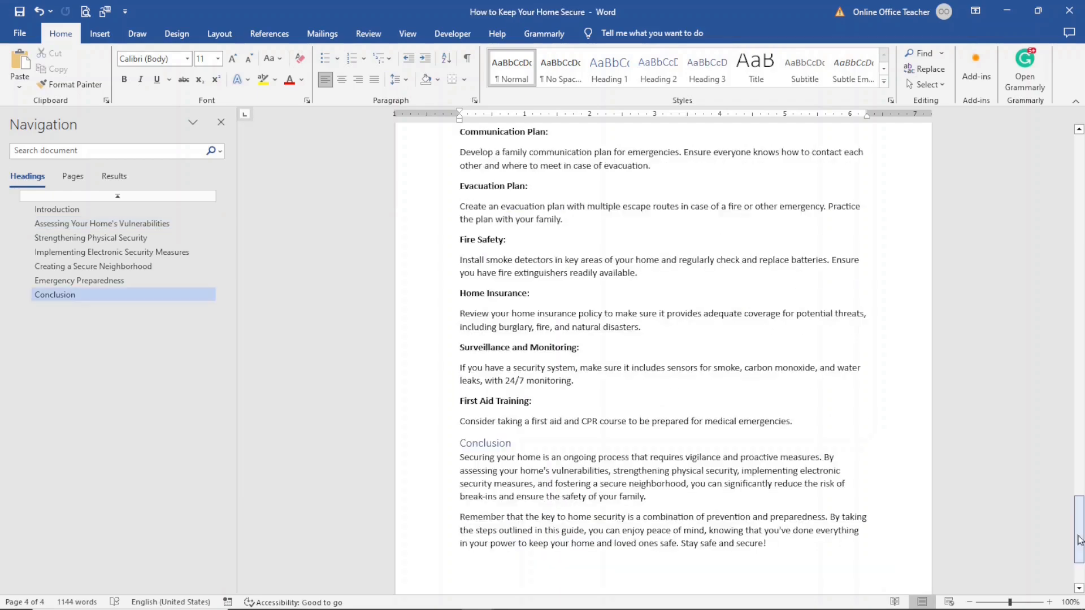
left_click_drag(1079, 539, 1079, 173)
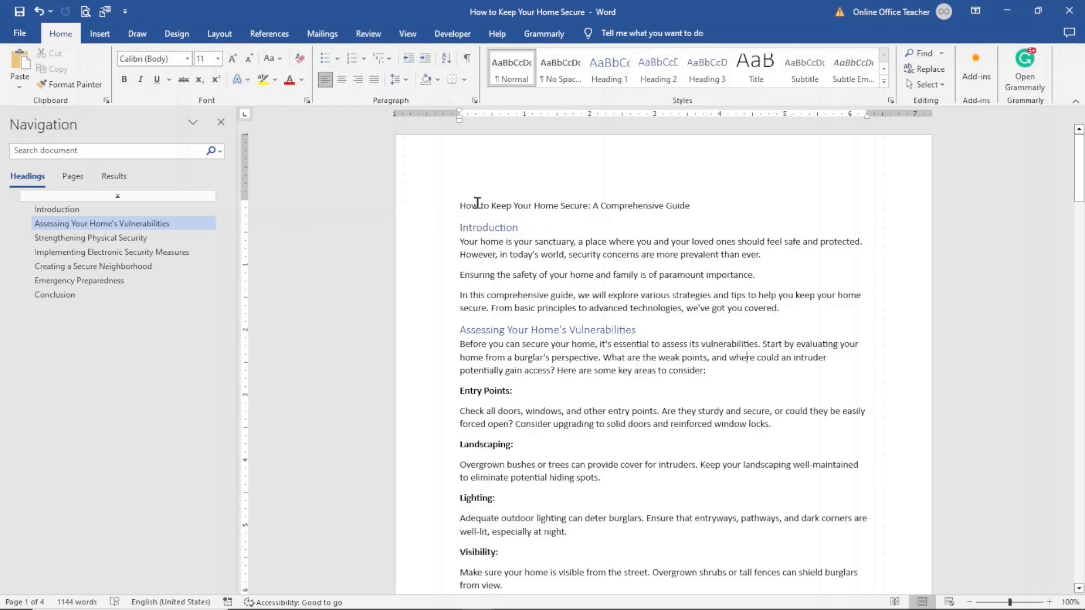
Step: Add the opening question 'Do you want to learn how to keep your home secure?…' below the title, then select all
left_click(707, 205)
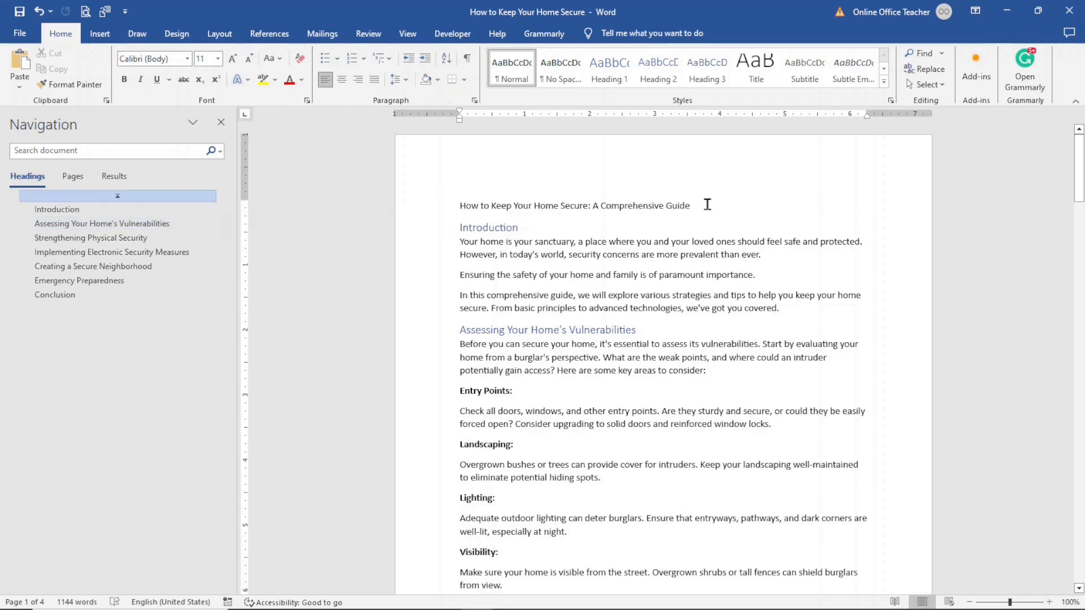
key("Return")
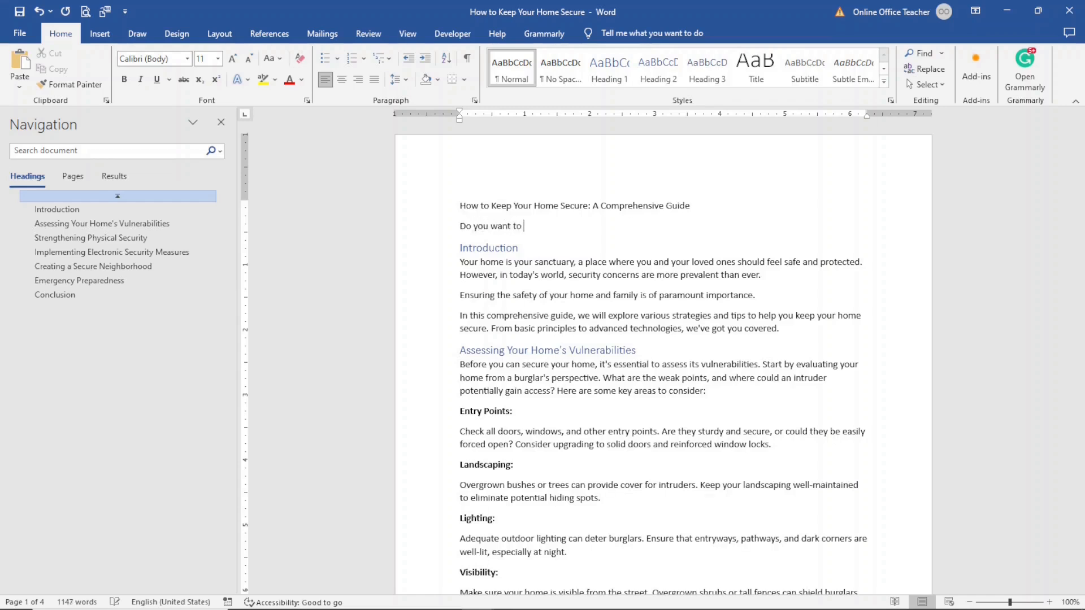
type("Do you want to learn how to keep ")
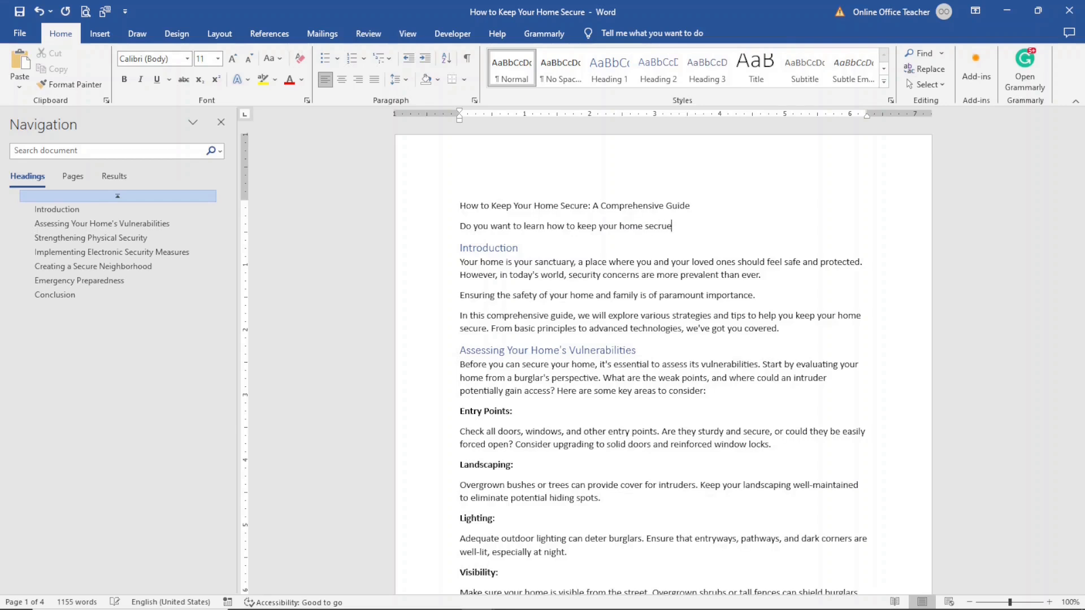
type("your home secure?")
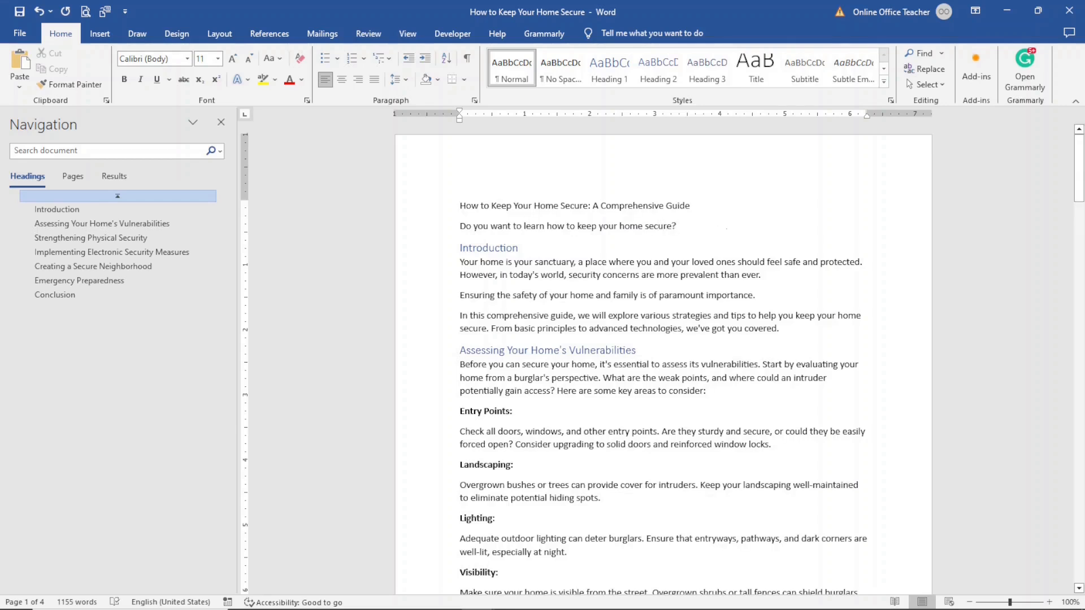
type(" If yo")
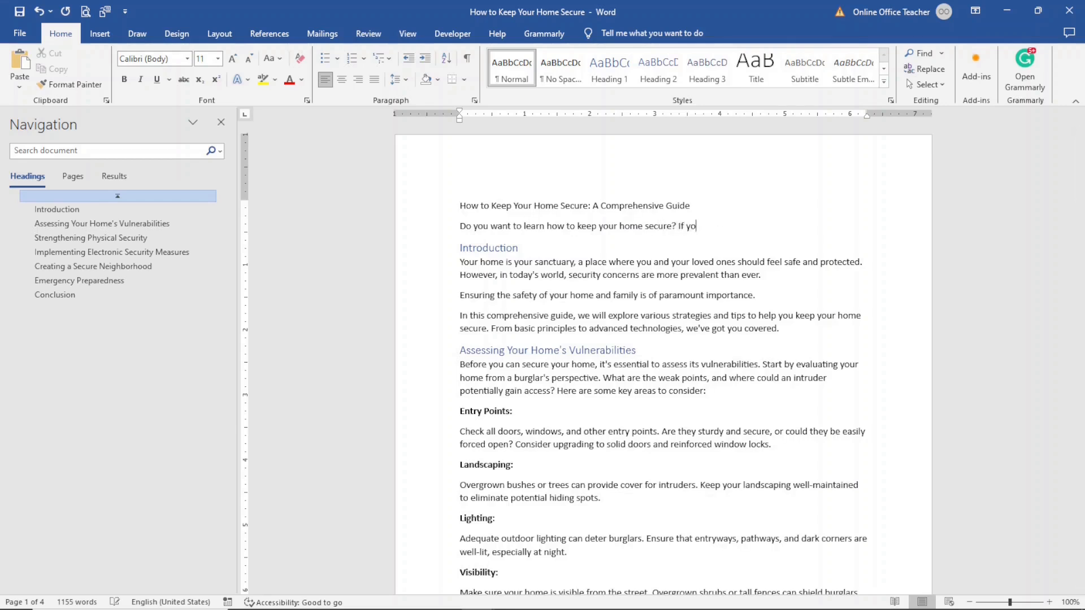
type("ur answer to this questio")
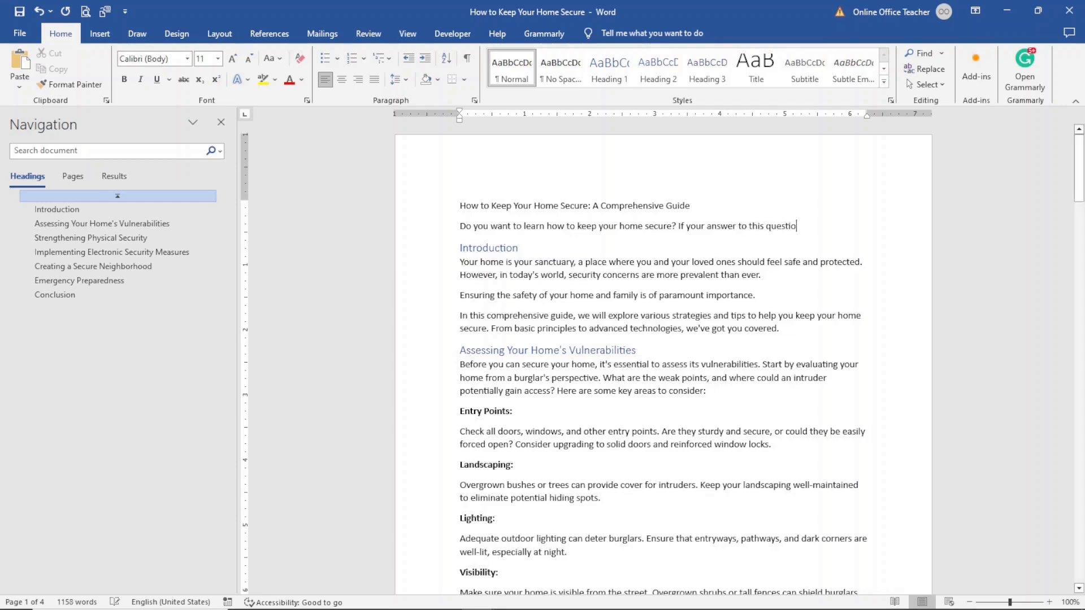
type("n is ye")
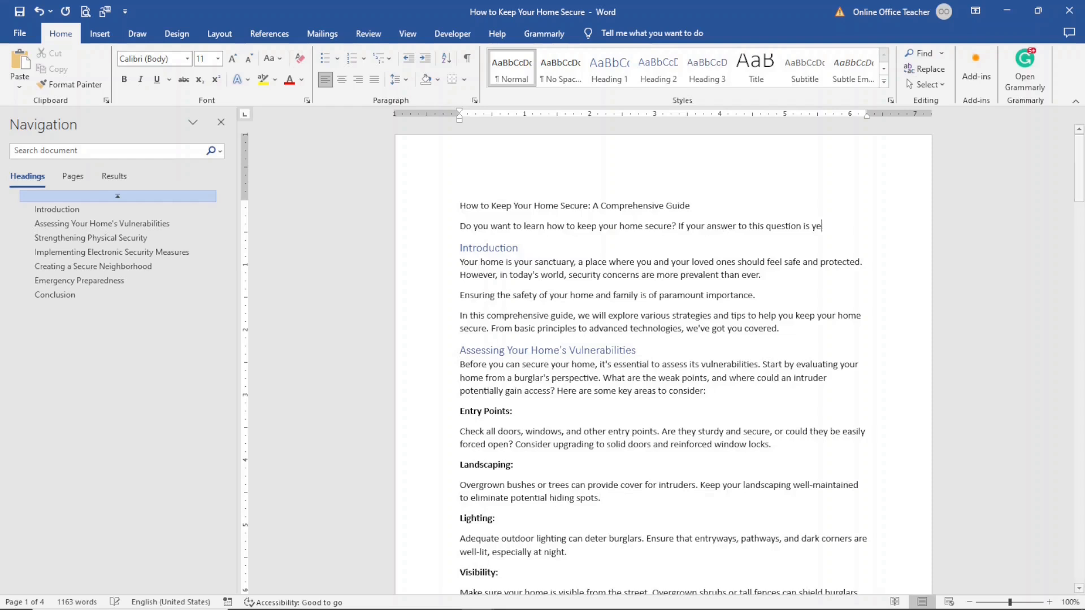
type("s, then you")
type("re ")
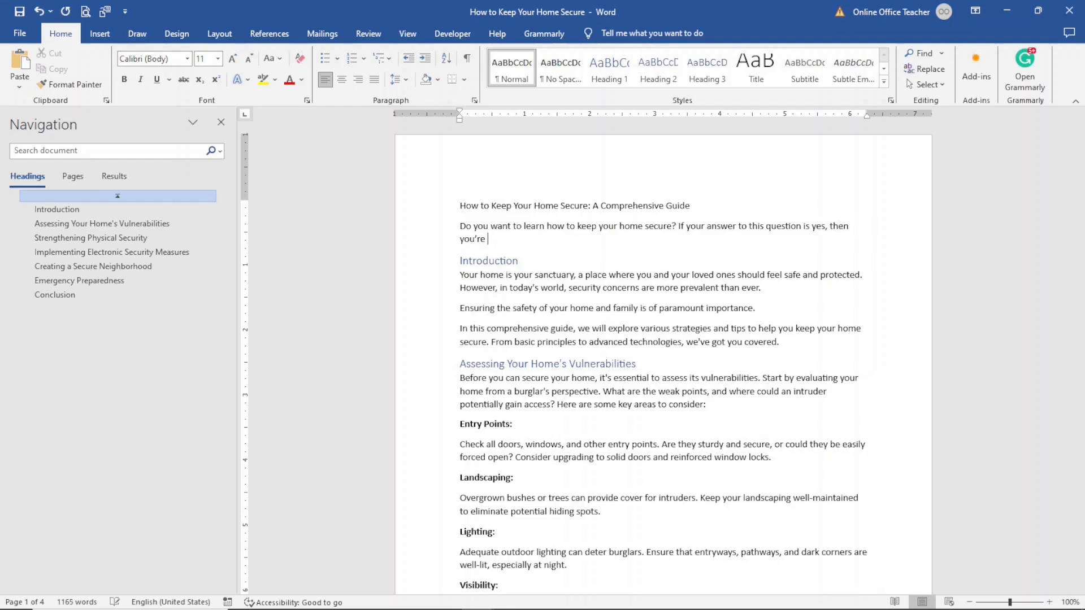
type("in the right place.")
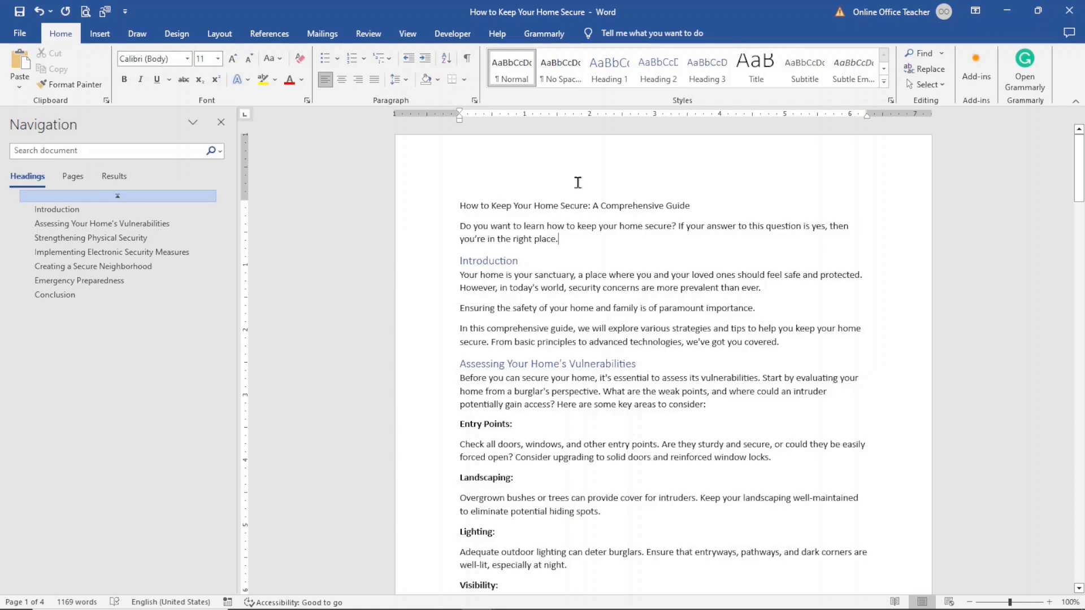
left_click(1080, 167)
mouse_move(1080, 168)
left_mouse_down()
mouse_move(1080, 230)
mouse_move(1080, 167)
left_mouse_up()
key("ctrl+a")
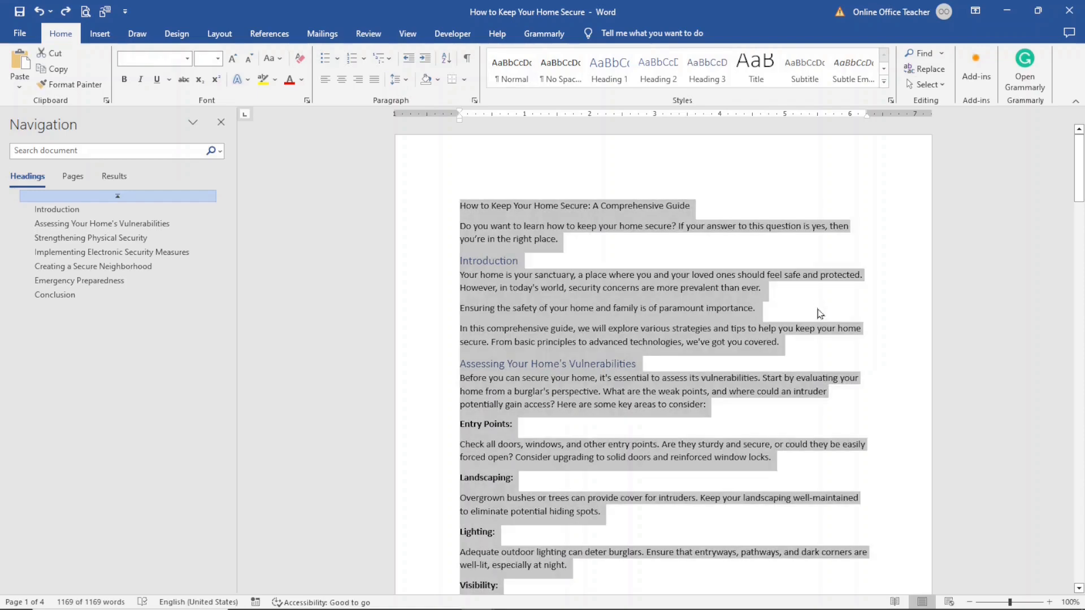
Step: Paste the article into the post and extend the title to 'How to Keep Your Home Secure: A Comprehensive Guide'
left_click(1007, 11)
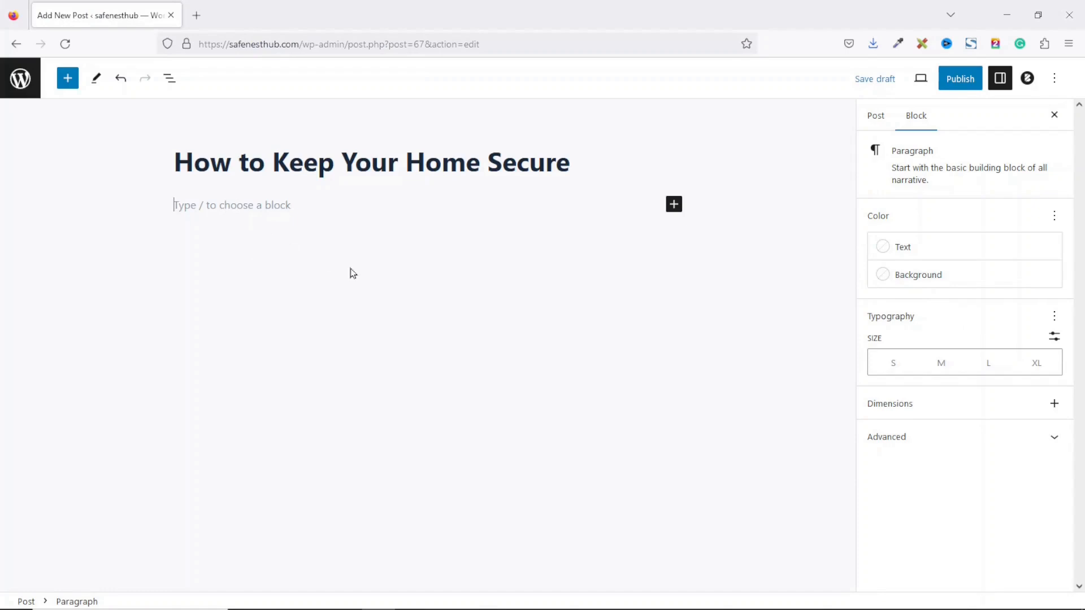
key("ctrl+v")
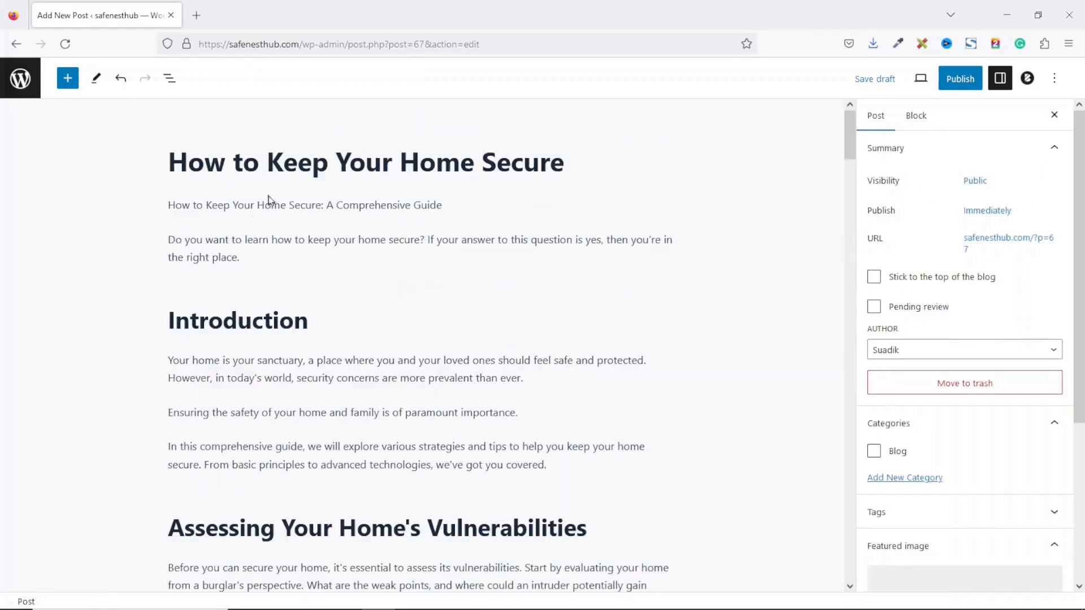
left_click(267, 201)
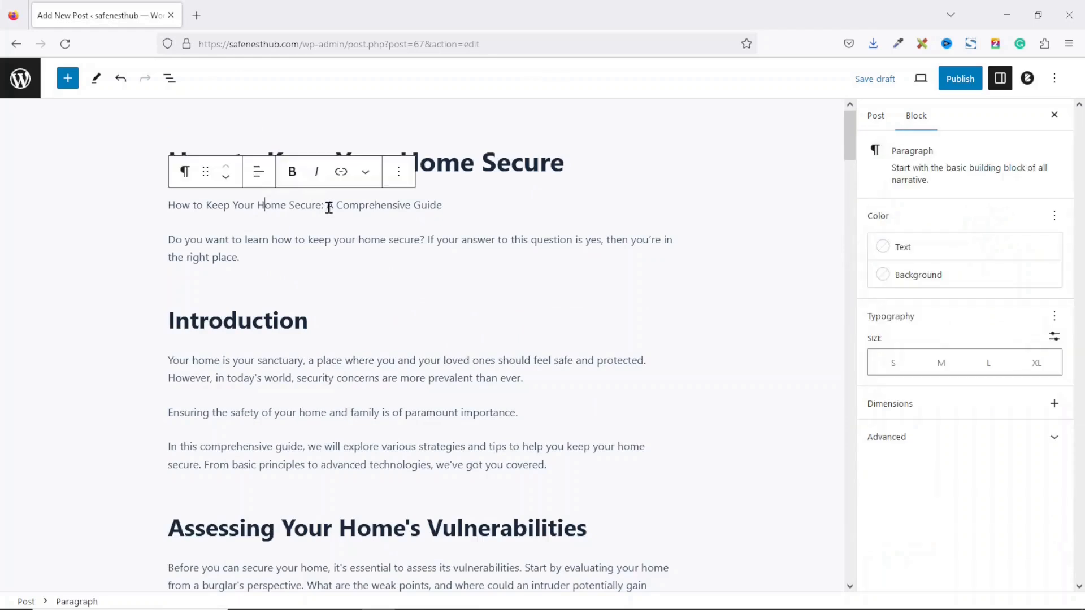
left_click_drag(330, 207, 453, 208)
left_click(583, 160)
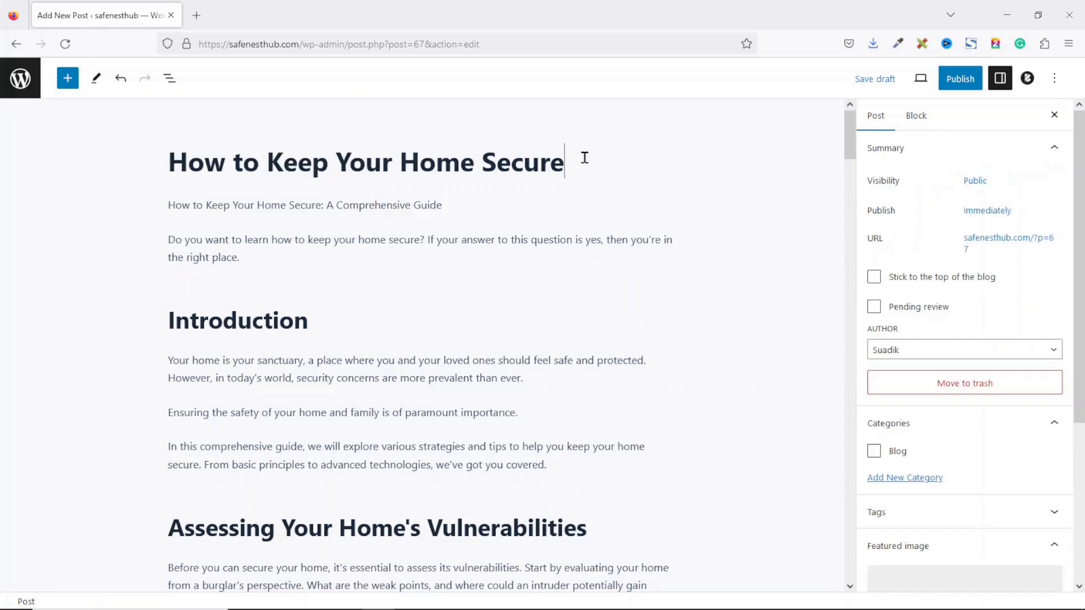
type(":")
key("ctrl+v")
Step: Delete the now-duplicate 'A Comprehensive Guide' subtitle paragraph block
left_click(312, 241)
left_click(398, 208)
left_click(456, 555)
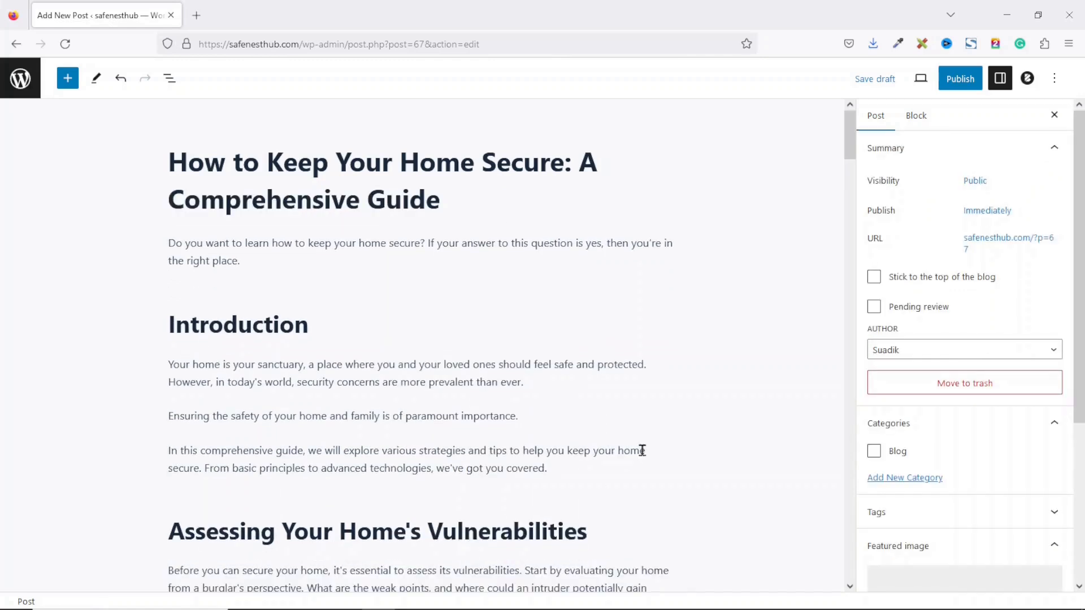
Step: Create a new post category named 'Beginners Guides'
left_click(907, 480)
left_click(937, 525)
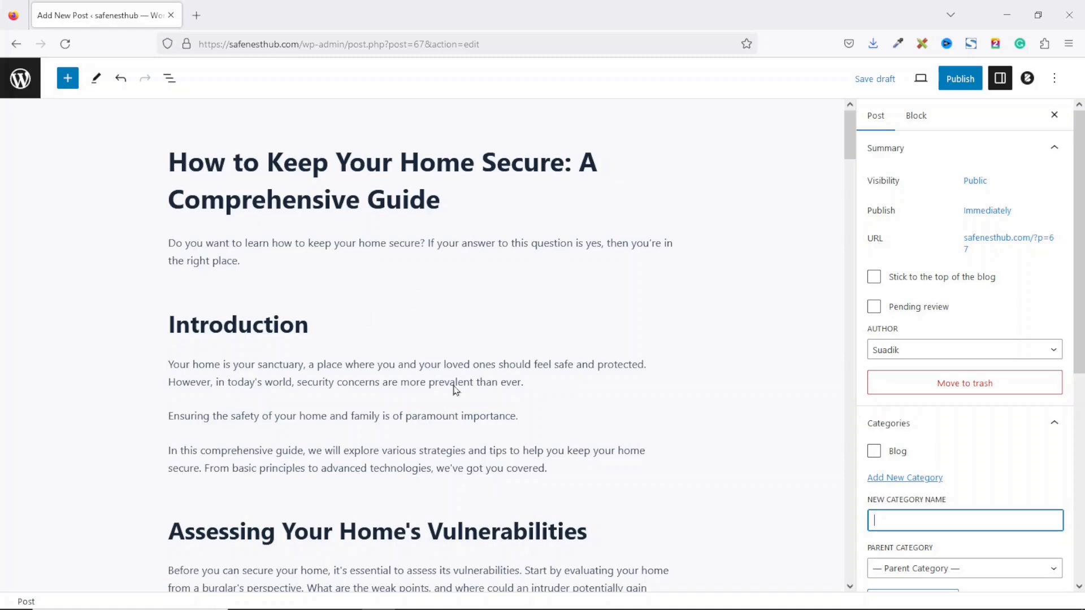
mouse_move(455, 407)
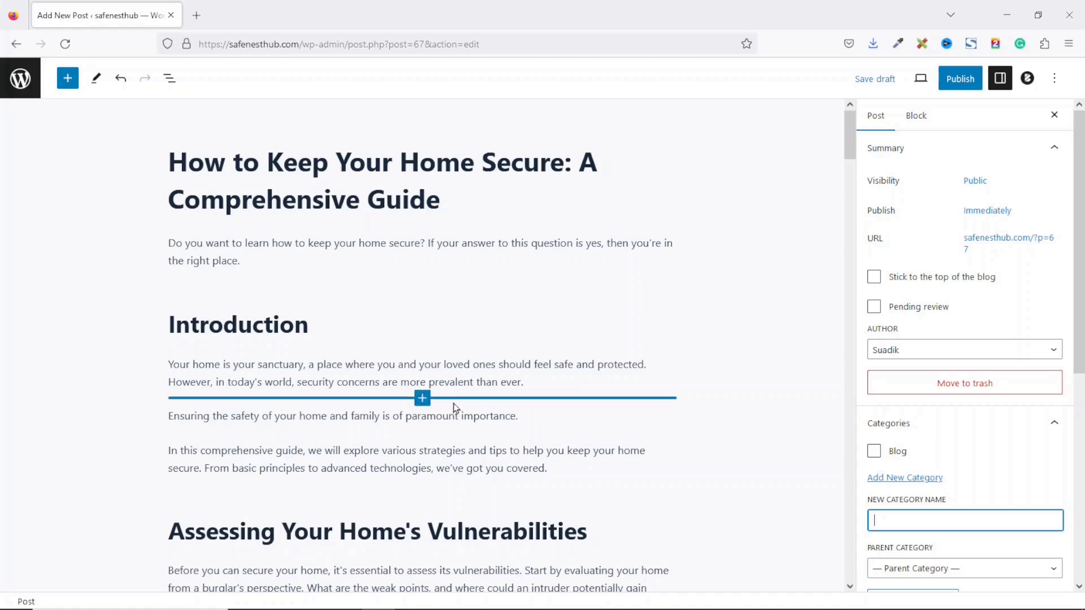
type("Beginners Guides")
left_click_drag(1079, 295, 1079, 343)
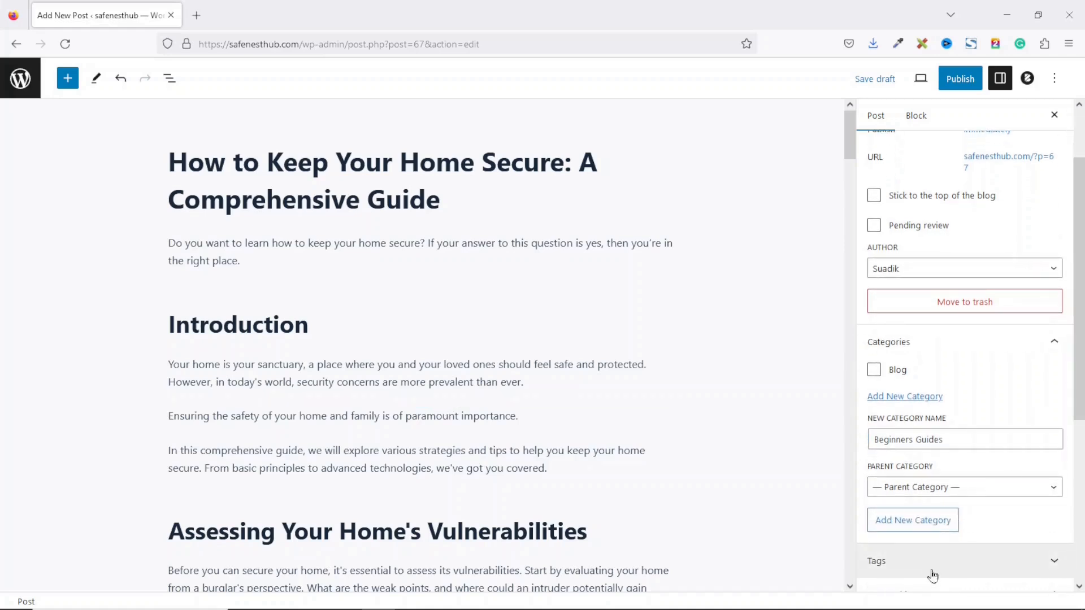
left_click(917, 521)
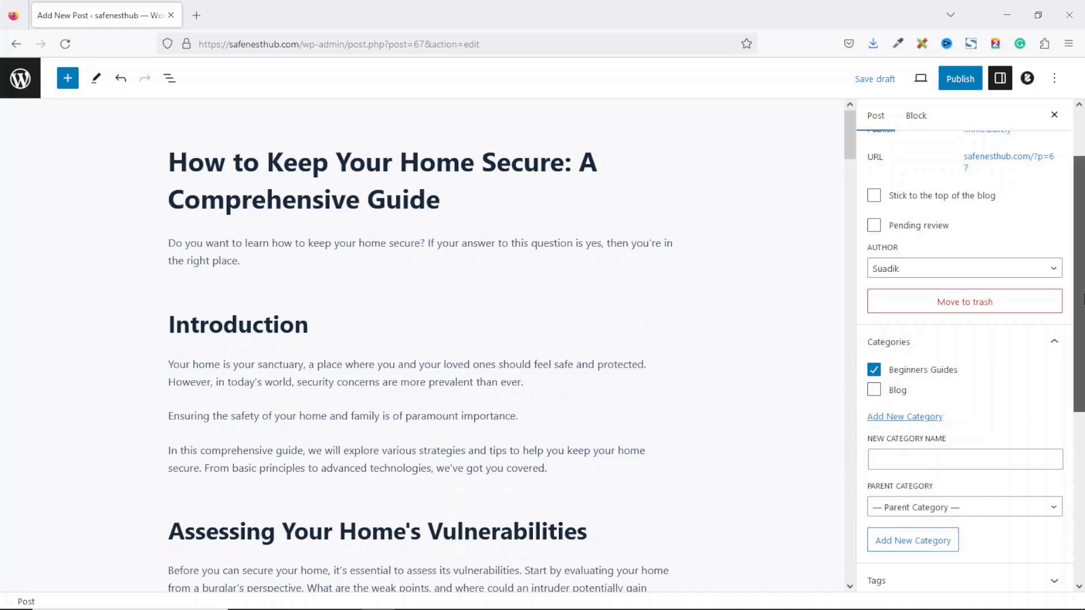
Step: Add the tag 'home security' to the post
scroll(1042, 397, "down", 4)
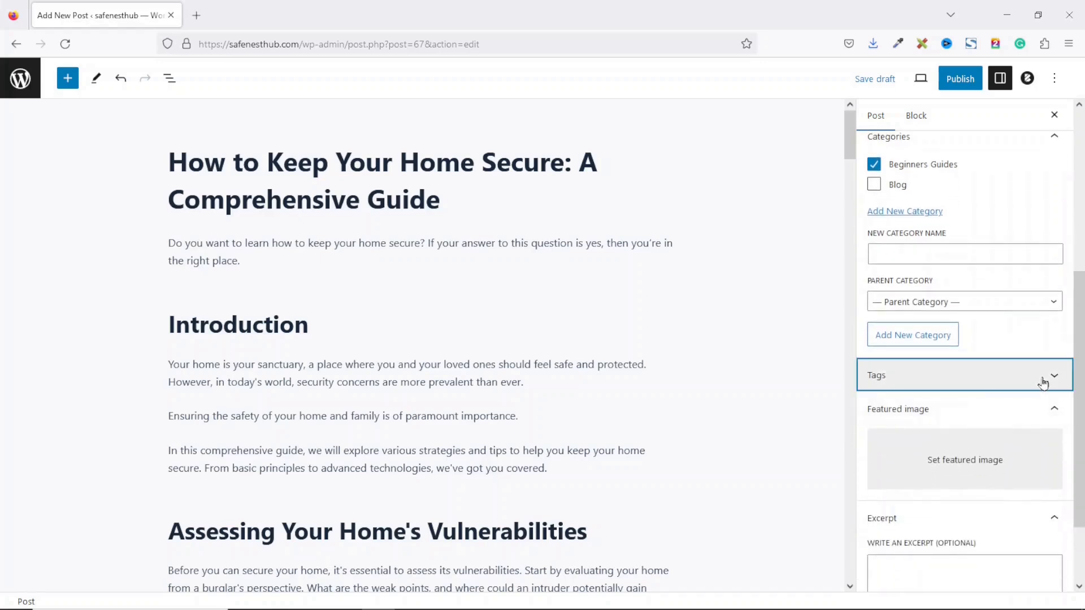
left_click(1043, 380)
left_click(949, 418)
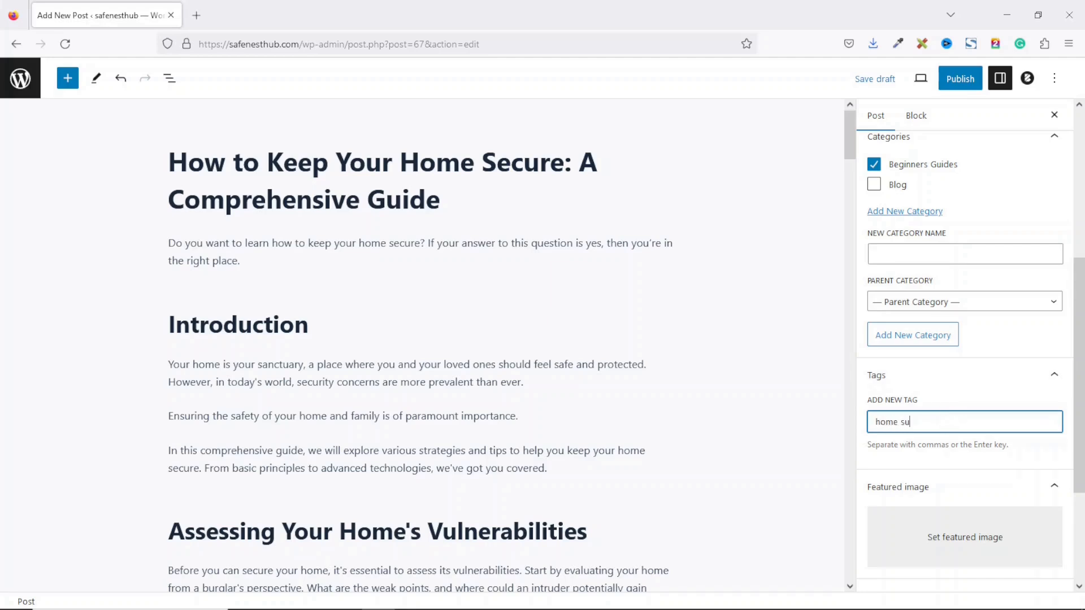
type("ty")
key("Return")
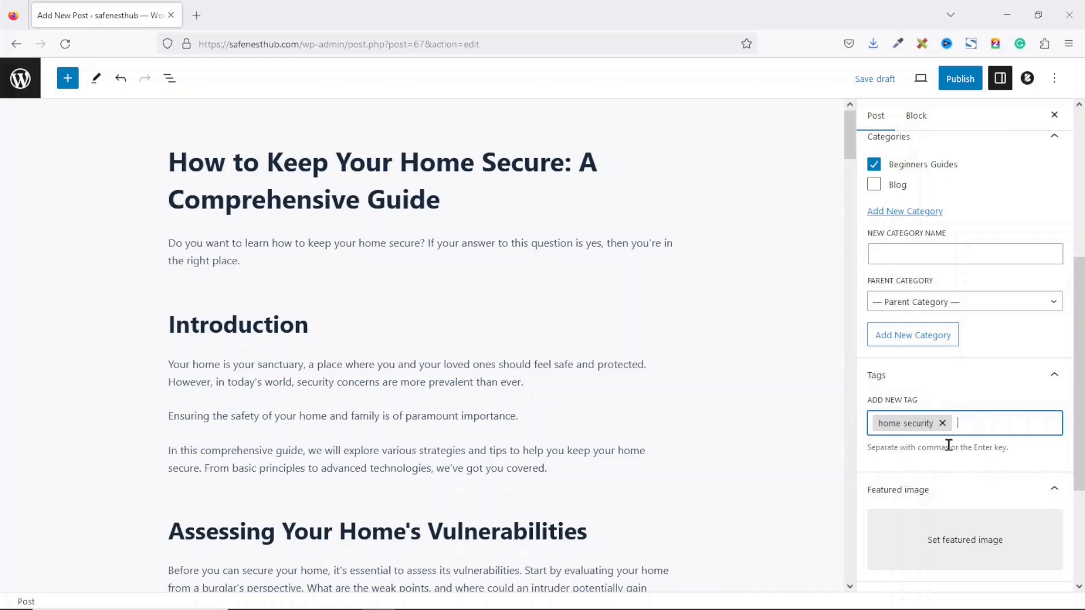
Step: Place the cursor in the Excerpt box and bring the ChatGPT conversation back to the front
scroll(1062, 425, "down", 5)
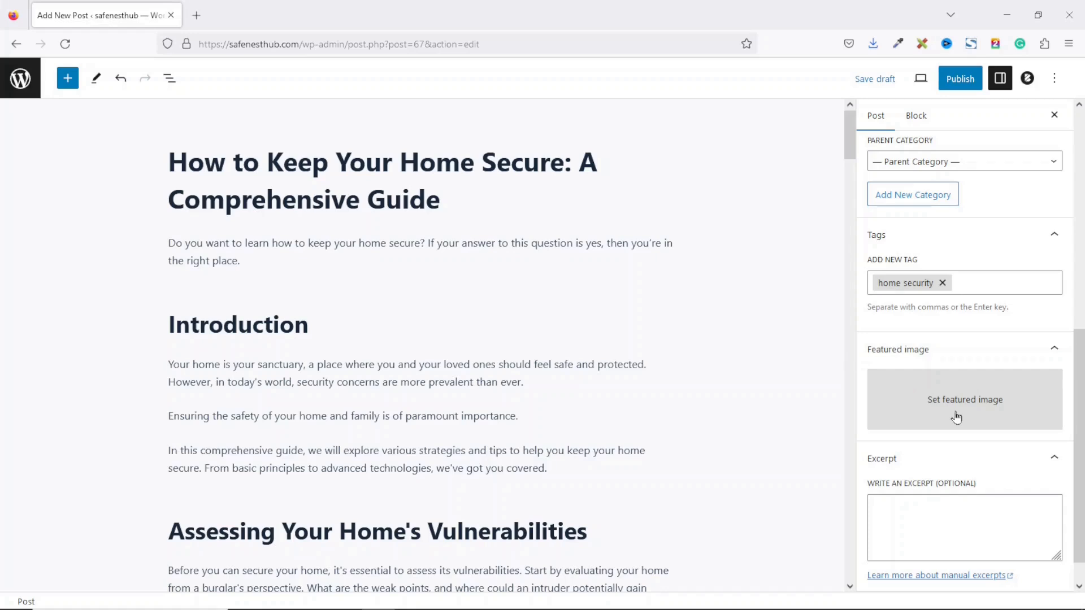
scroll(910, 469, "down", 1)
left_click(929, 484)
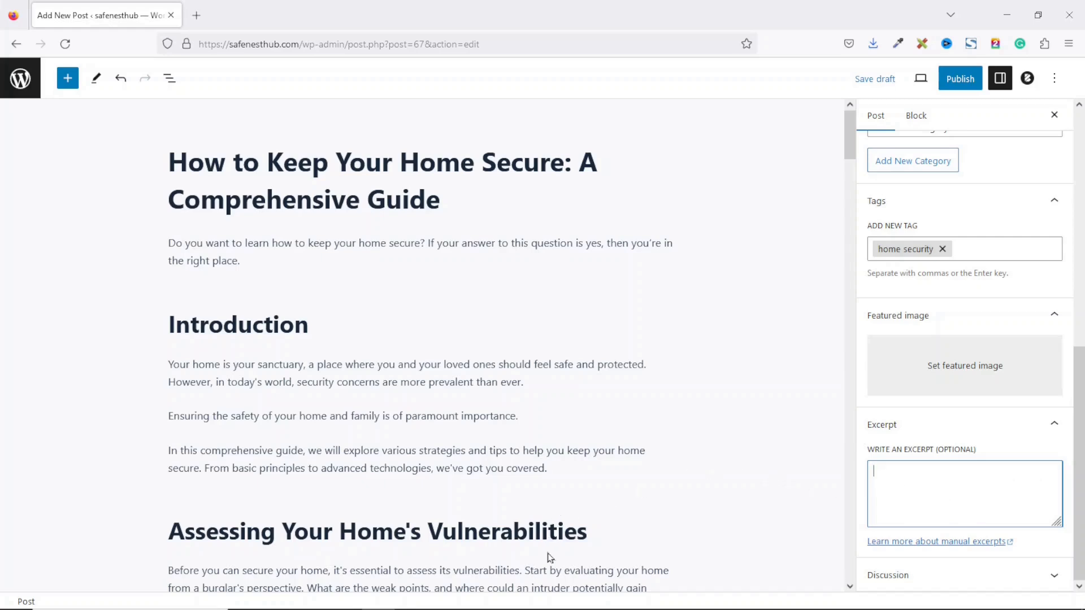
left_click(513, 599)
left_click(507, 553)
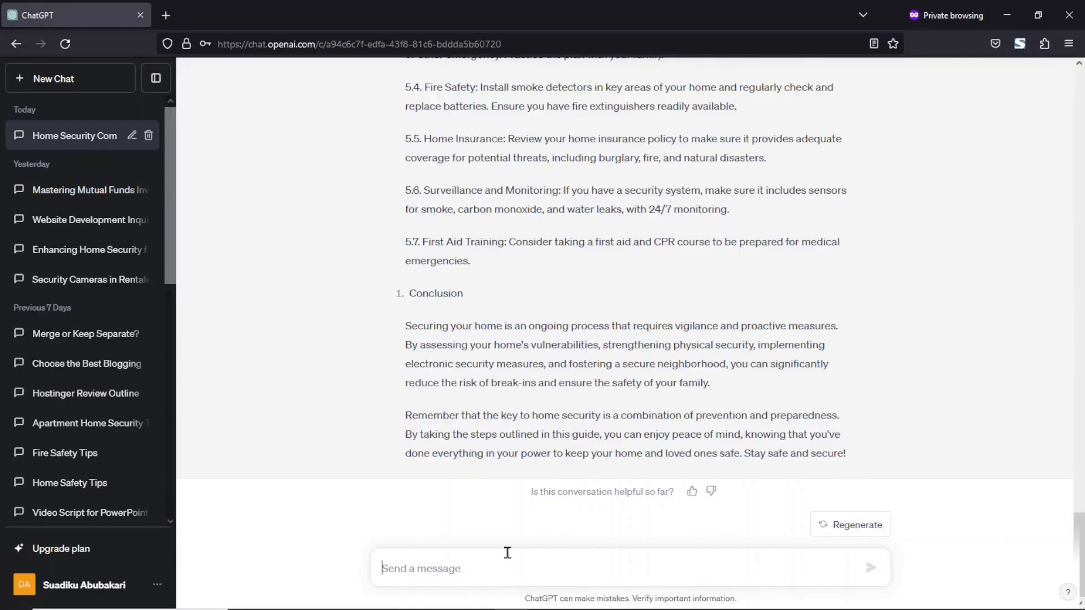
Step: Ask ChatGPT to 'write an seo friendly meta description for the above blog post'
type("write an seo friend")
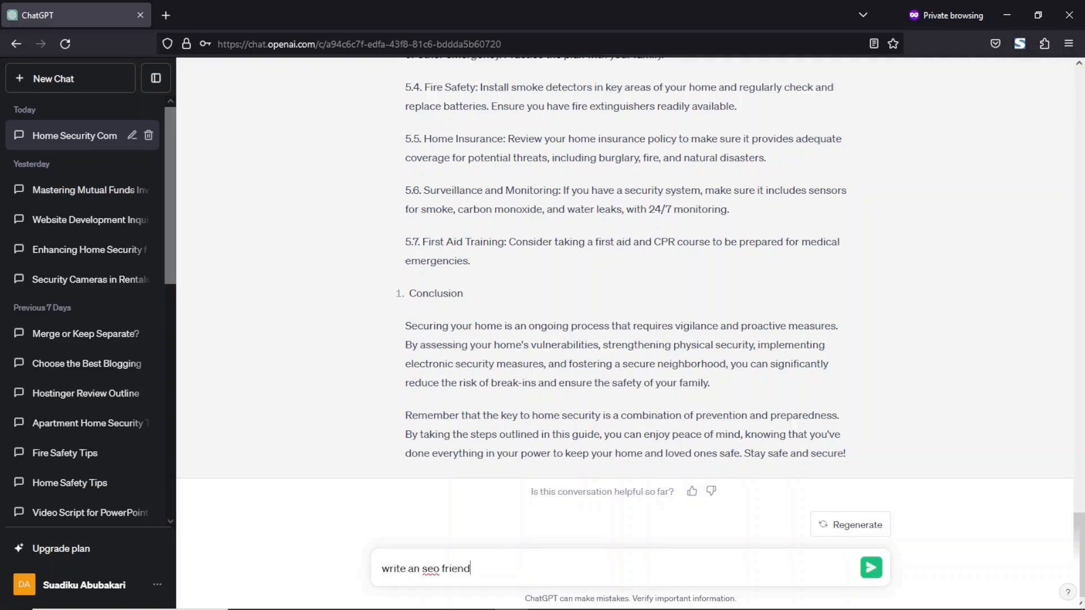
type("ly meta description for the above blog")
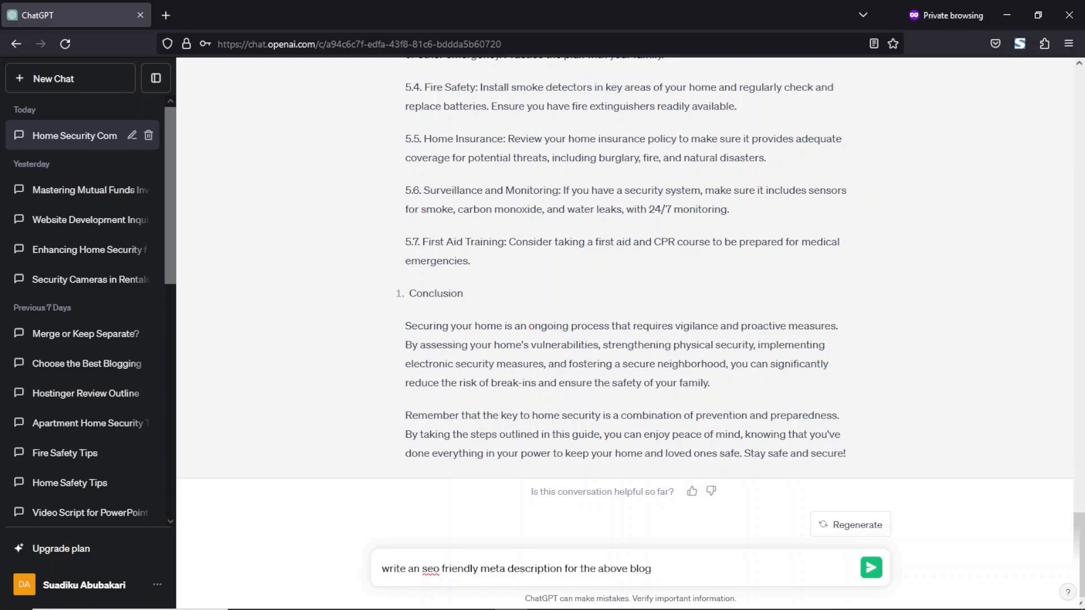
type("post")
key("Return")
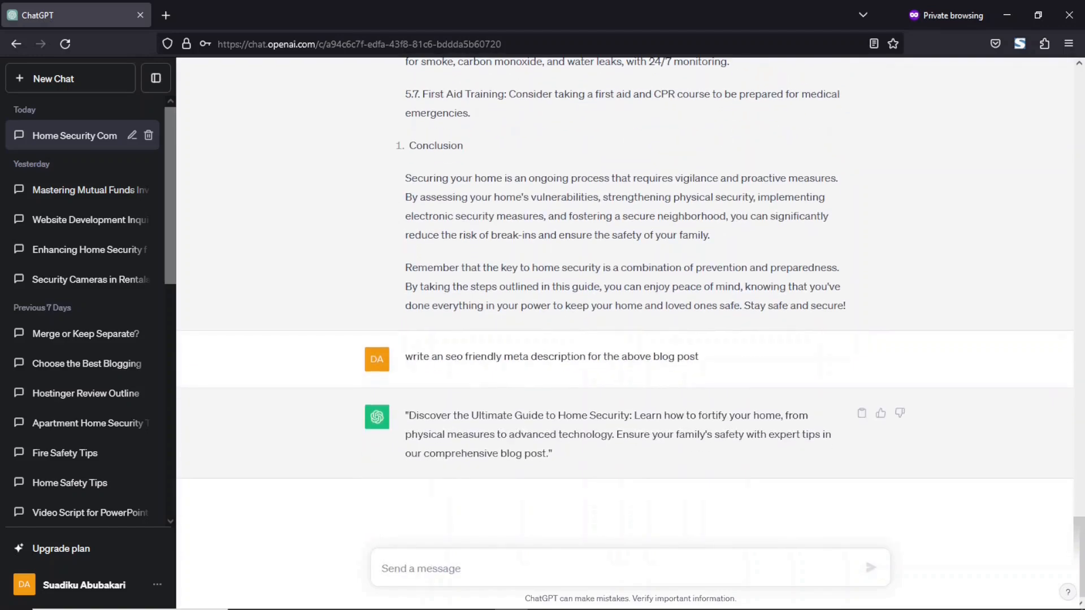
Step: Select the generated meta description reply and return to the WordPress editor
left_click_drag(665, 415, 775, 417)
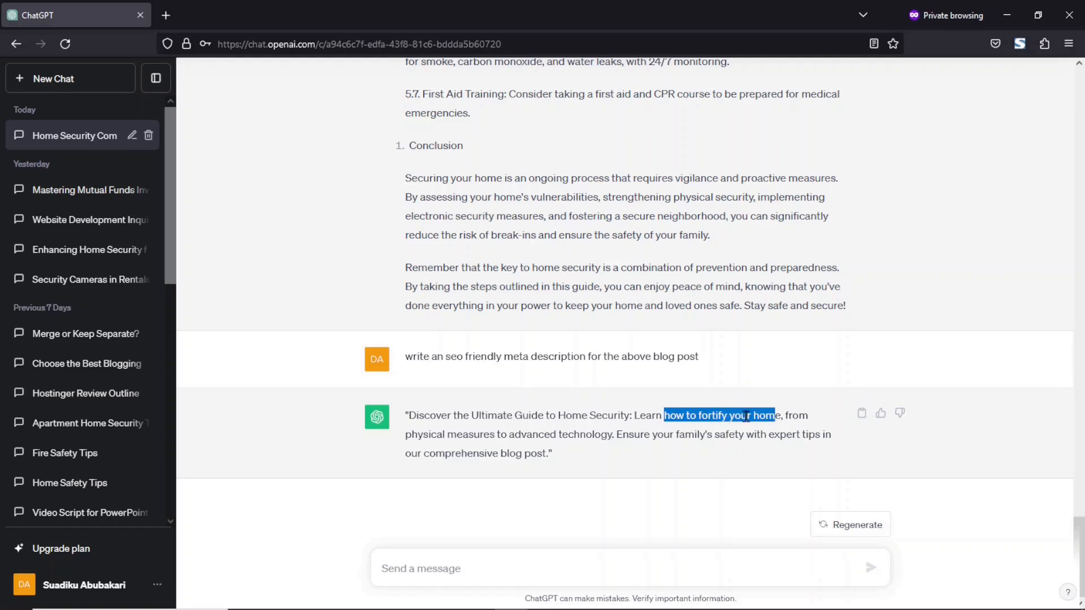
left_click_drag(409, 415, 548, 457)
key("ctrl+c")
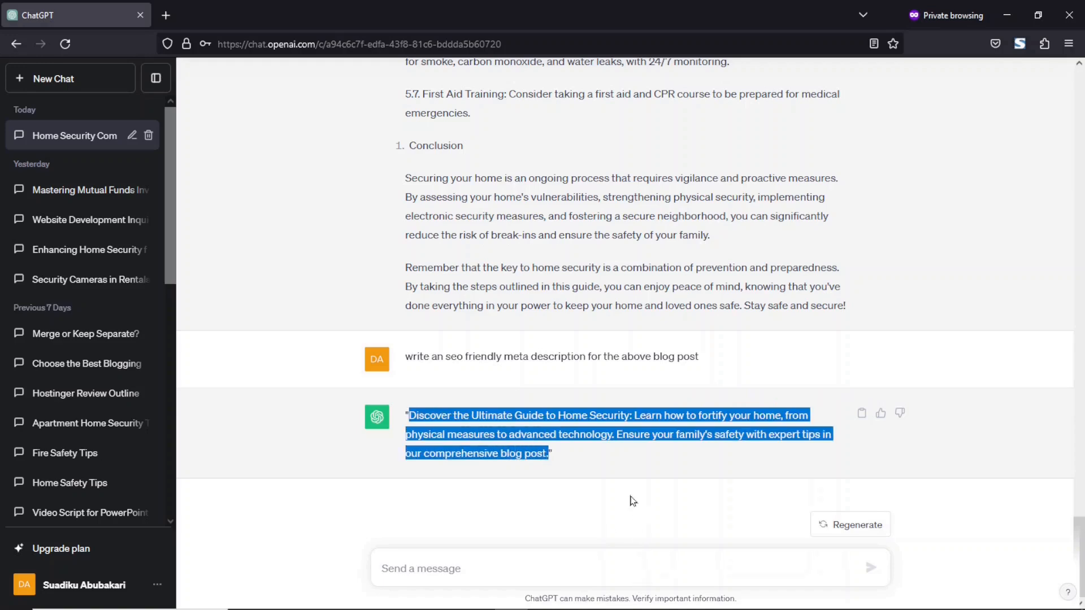
key("alt+Tab")
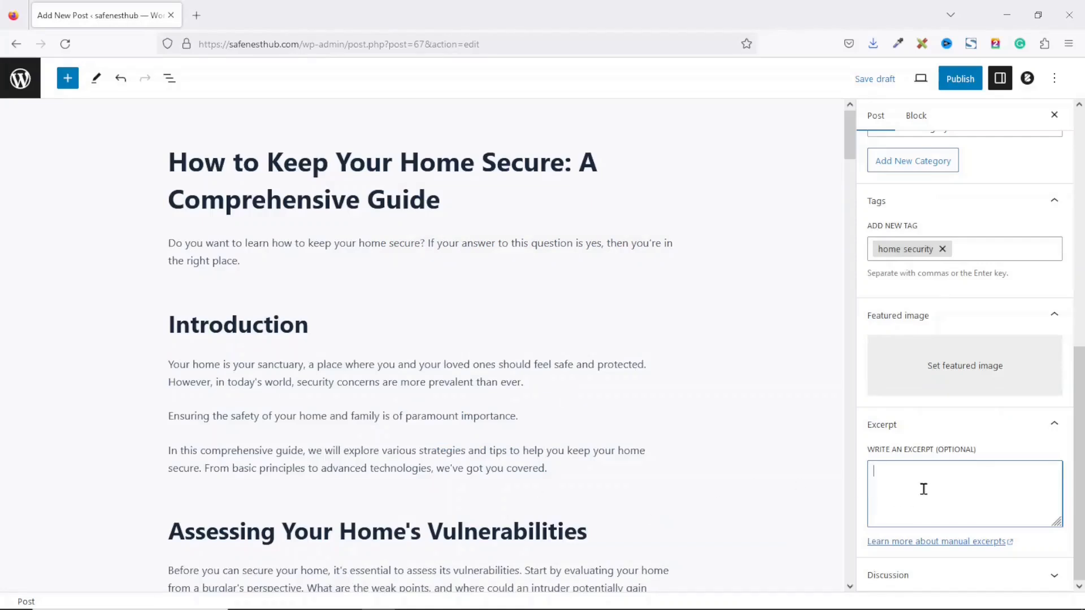
Step: Paste the meta description as the excerpt, reword 'fortify your home' to 'keep your home secure', and publish
key("ctrl+v")
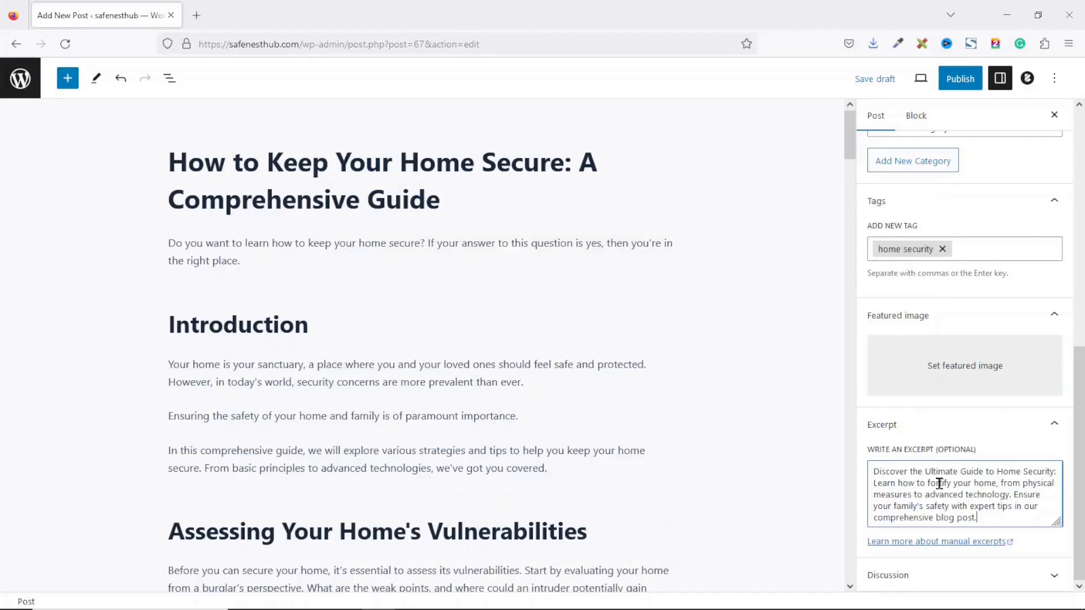
left_click_drag(930, 485, 995, 487)
key("BackSpace")
key("BackSpace")
type("keep ")
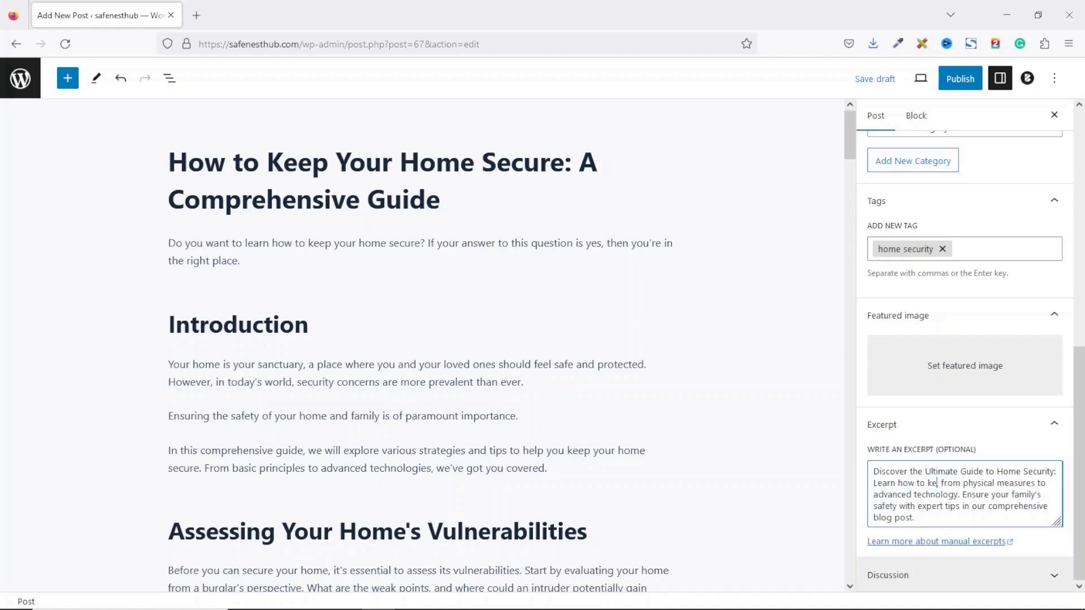
type("your home s")
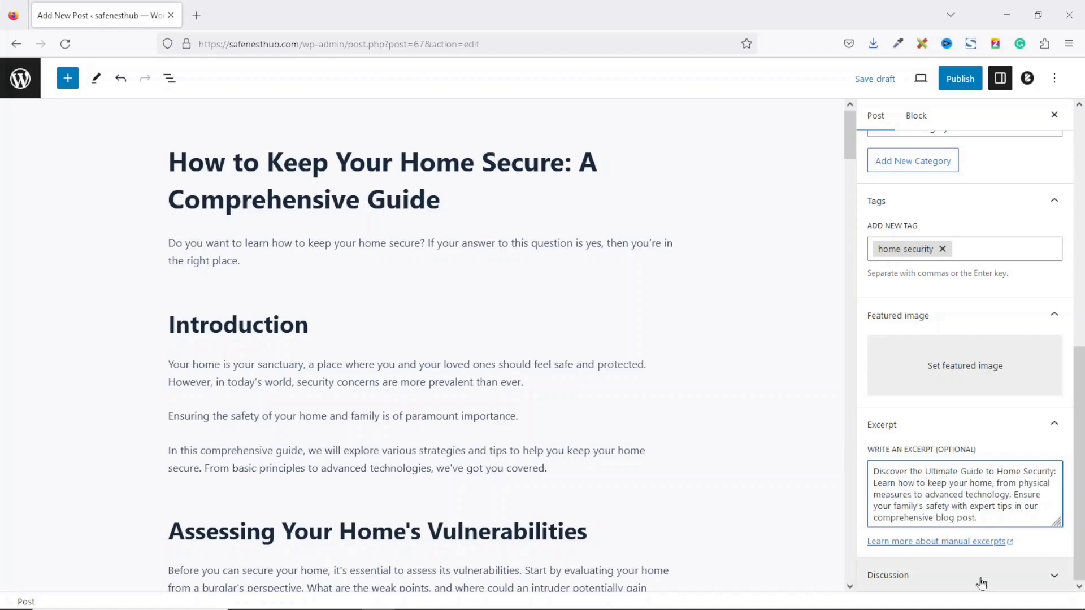
type("ecure")
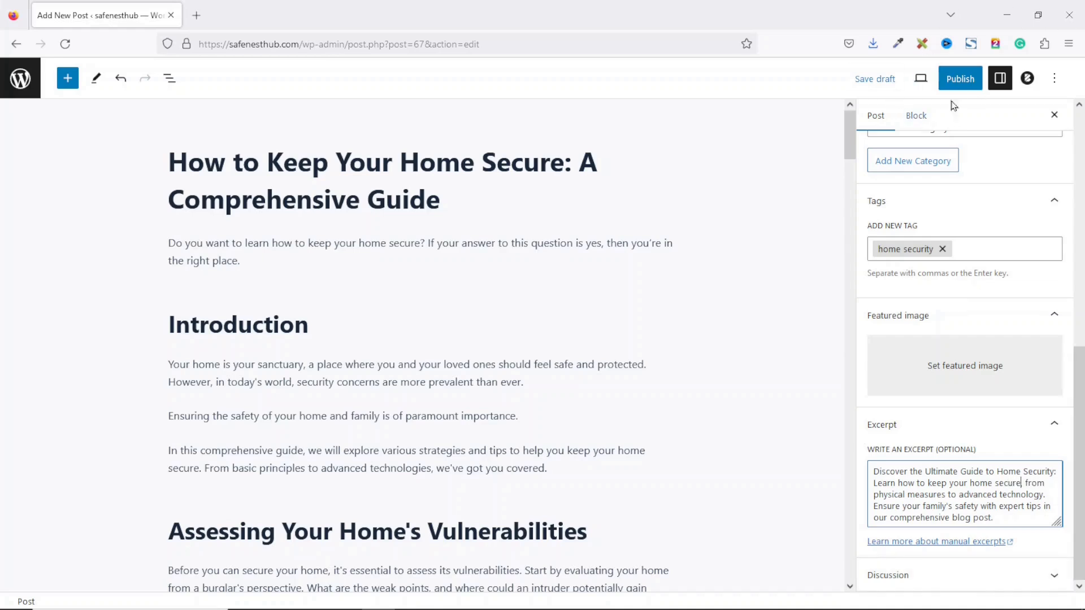
left_click(965, 82)
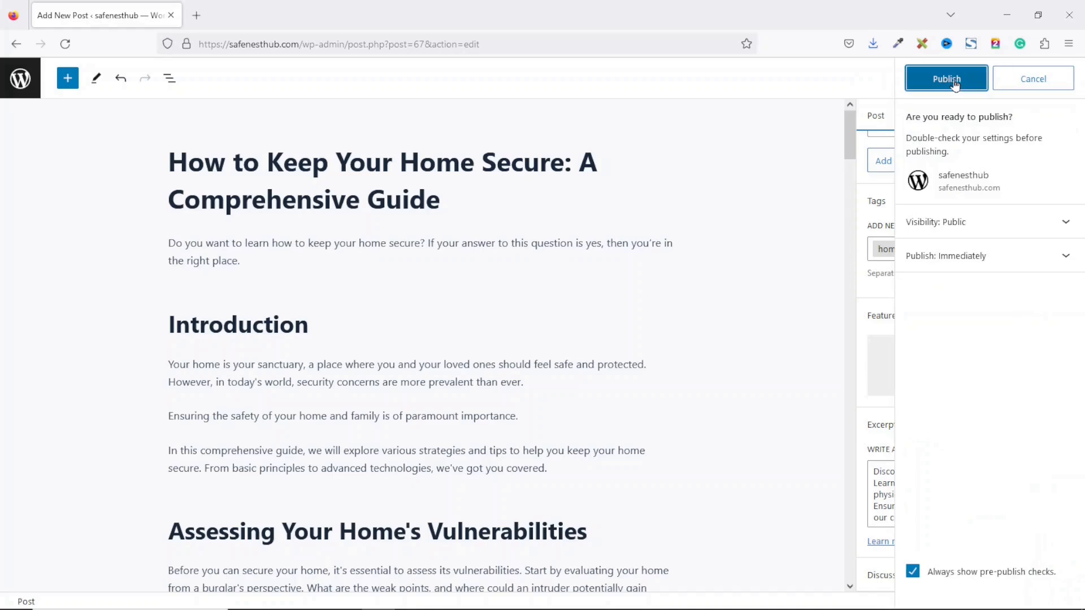
left_click(955, 83)
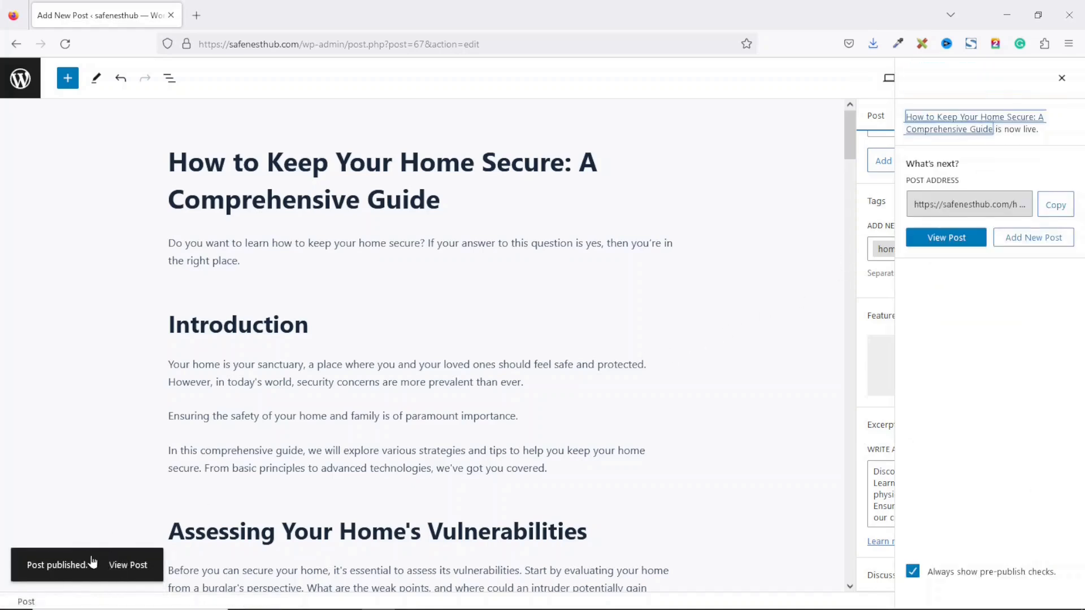
Step: Open the live post in a new tab, check its address ending in -a-comprehensive-guide, and return to the editor
right_click(953, 242)
left_click(907, 252)
left_click(270, 14)
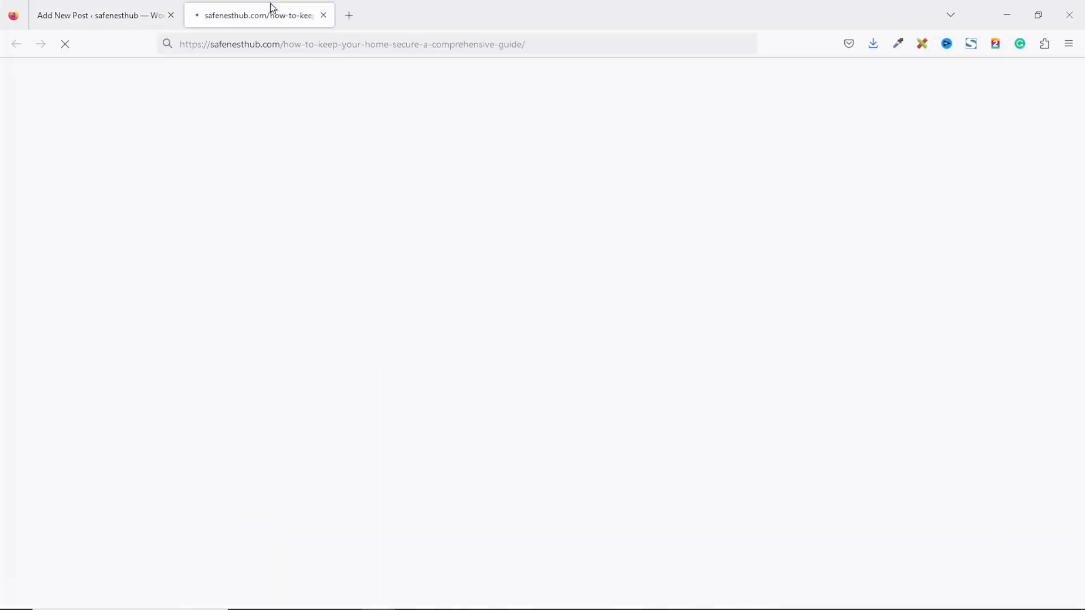
mouse_move(1081, 81)
left_mouse_down()
mouse_move(1081, 541)
mouse_move(1080, 77)
left_mouse_up()
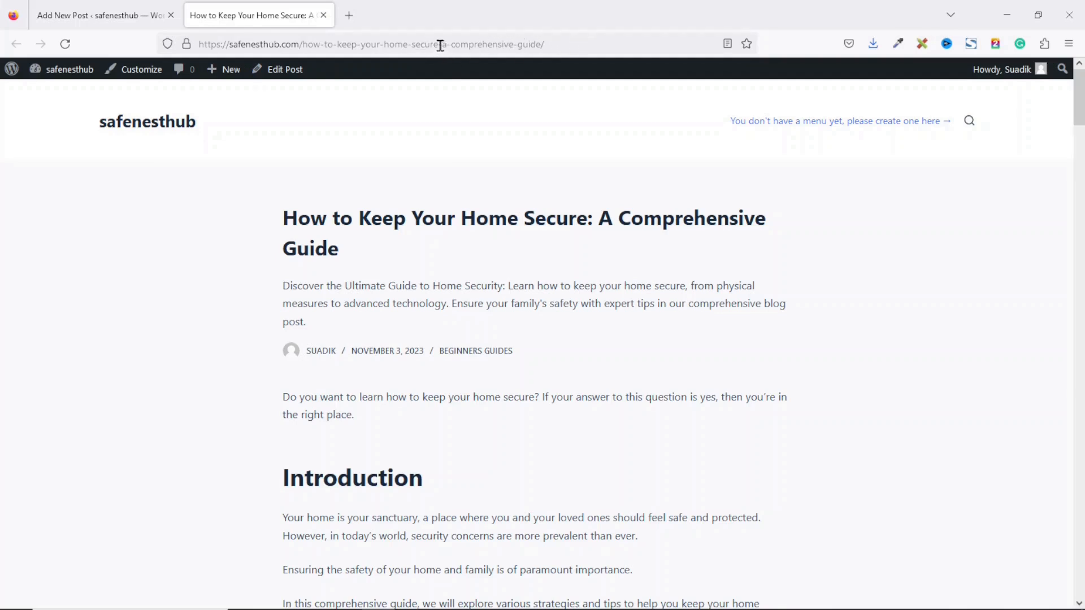
left_click_drag(441, 45, 657, 52)
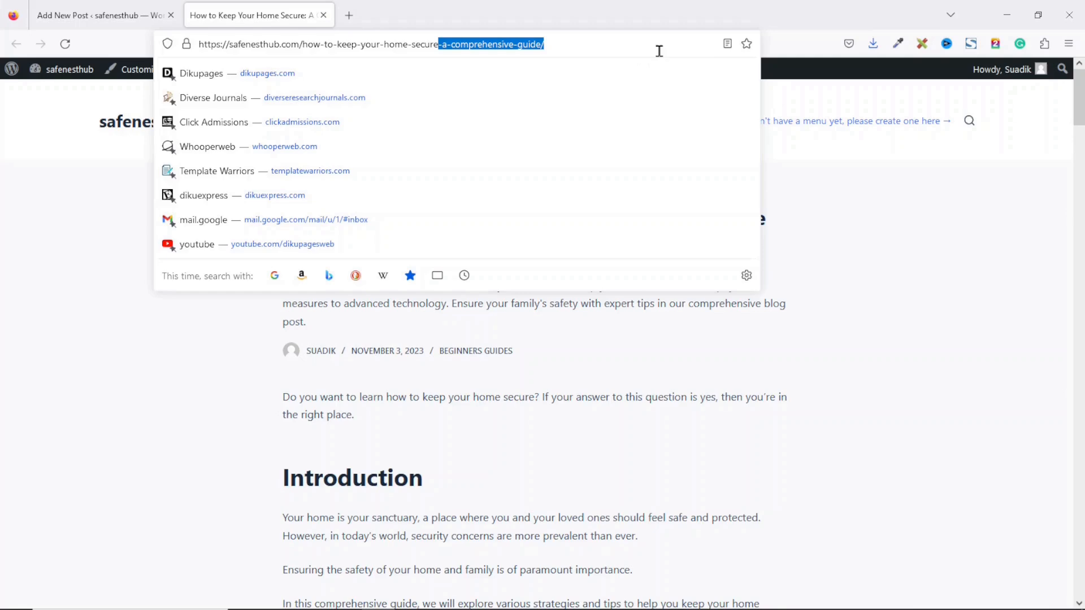
left_click(114, 14)
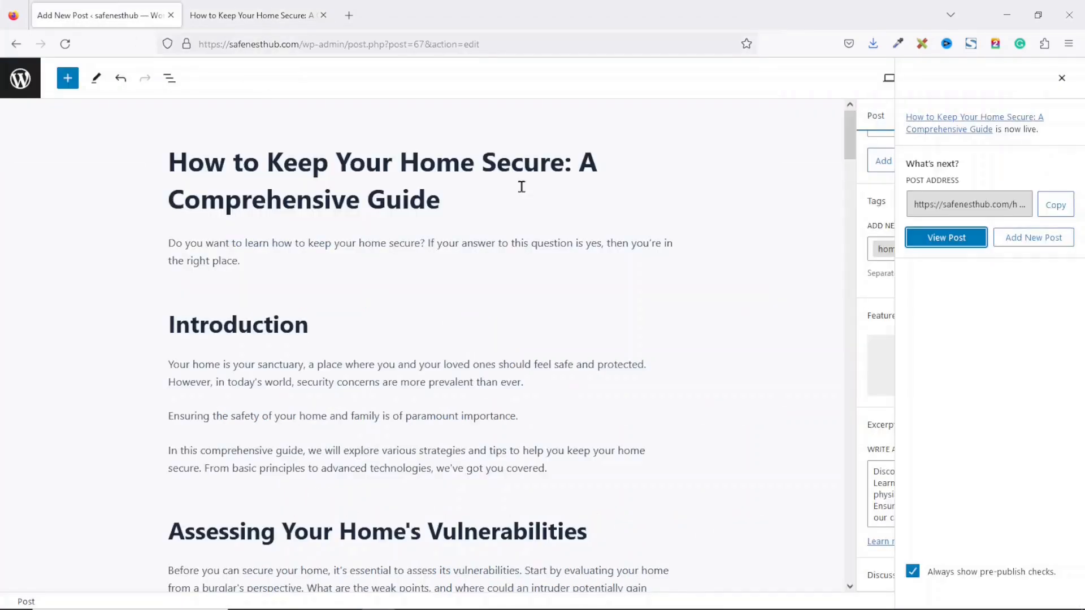
Step: Delete '-a-comprehensive-guide' from the post's permalink so it ends how-to-keep-your-home-secure
left_click(1061, 79)
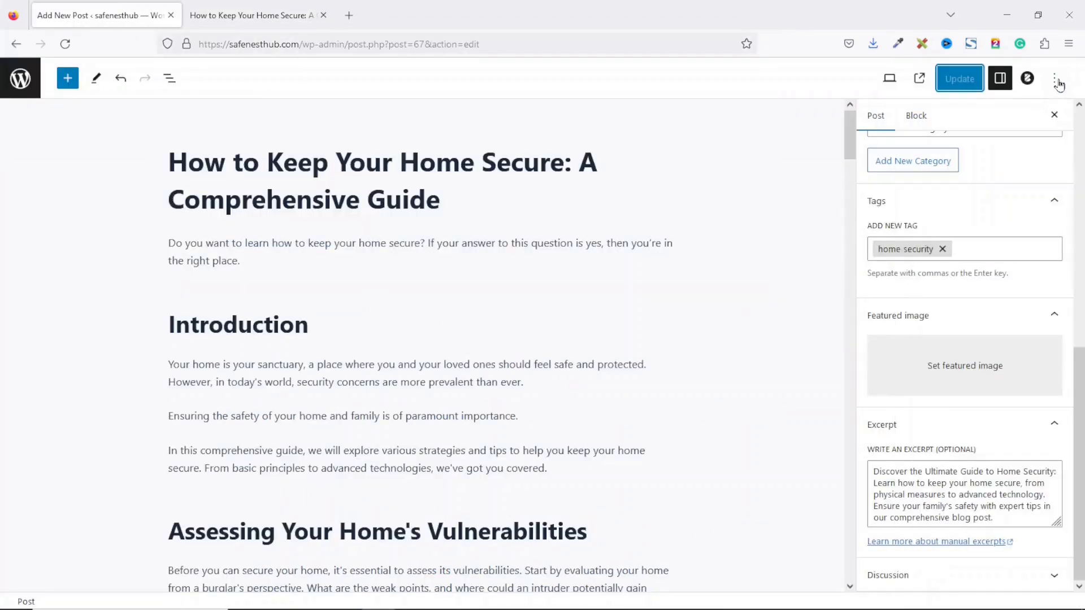
scroll(1057, 121, "up", 10)
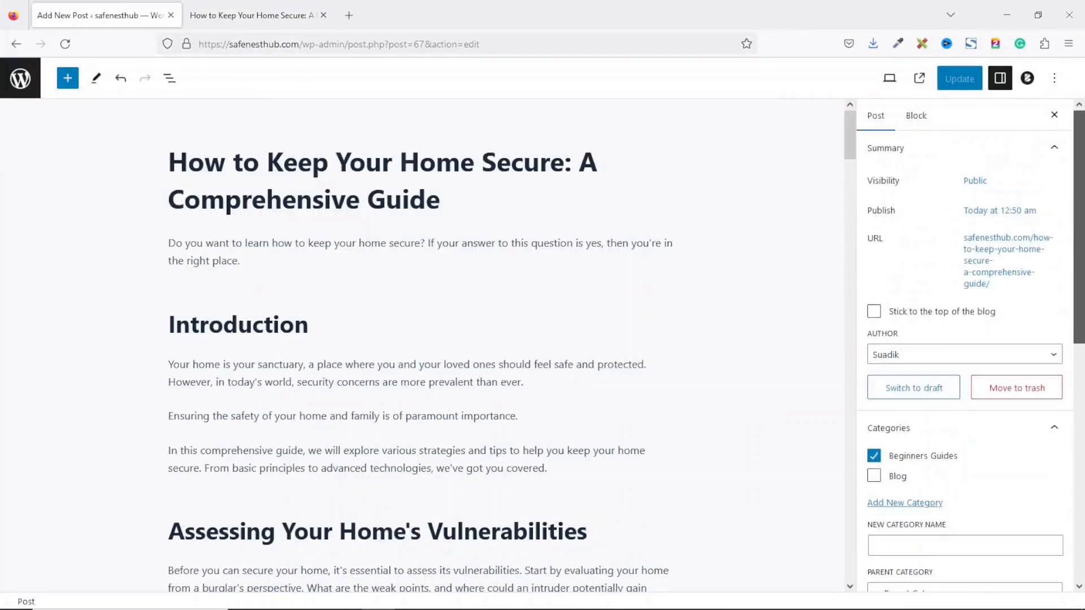
left_click(986, 258)
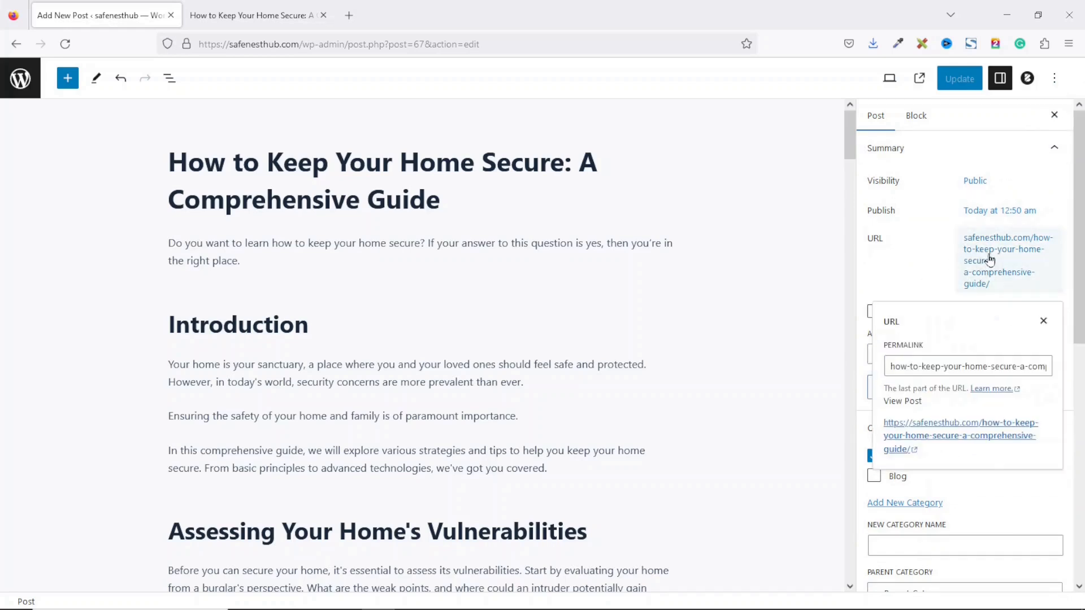
left_click_drag(1022, 366, 1082, 373)
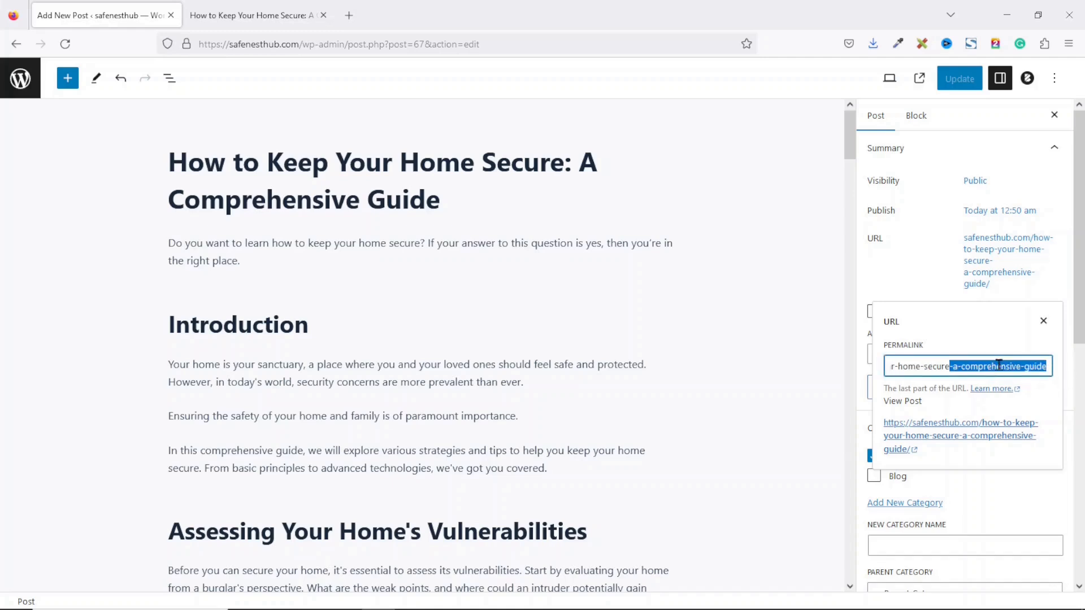
key("BackSpace")
left_click(804, 328)
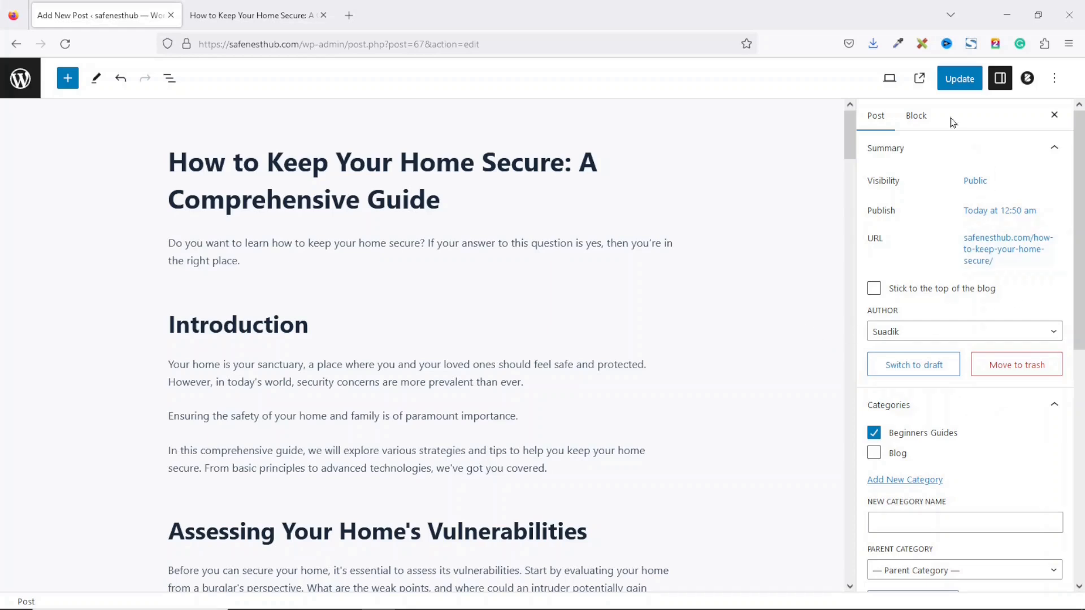
Step: Update the post and open the updated live post in a new tab
left_click(958, 84)
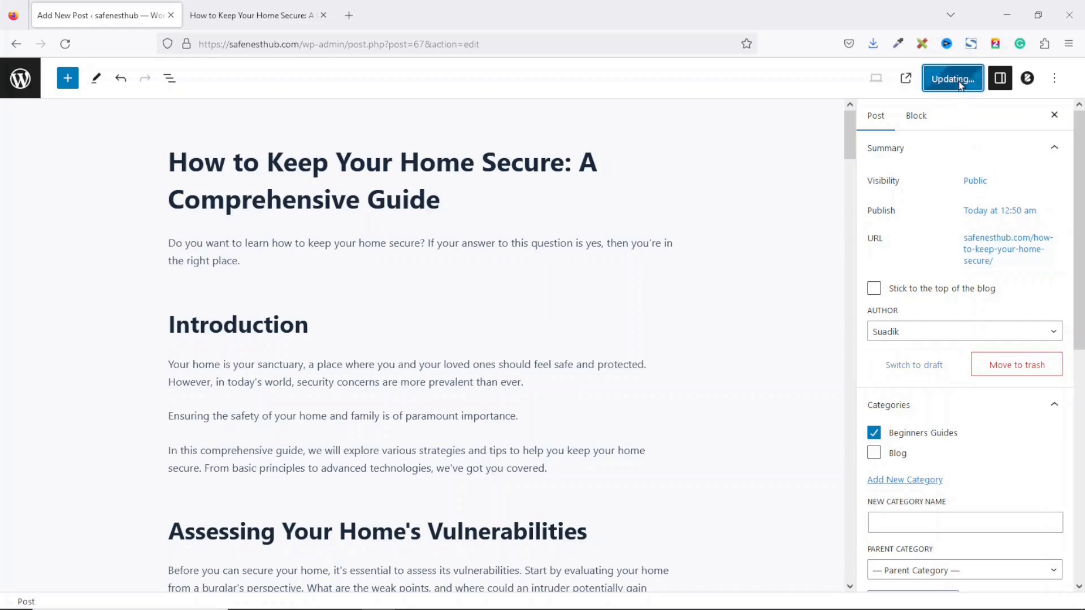
right_click(125, 566)
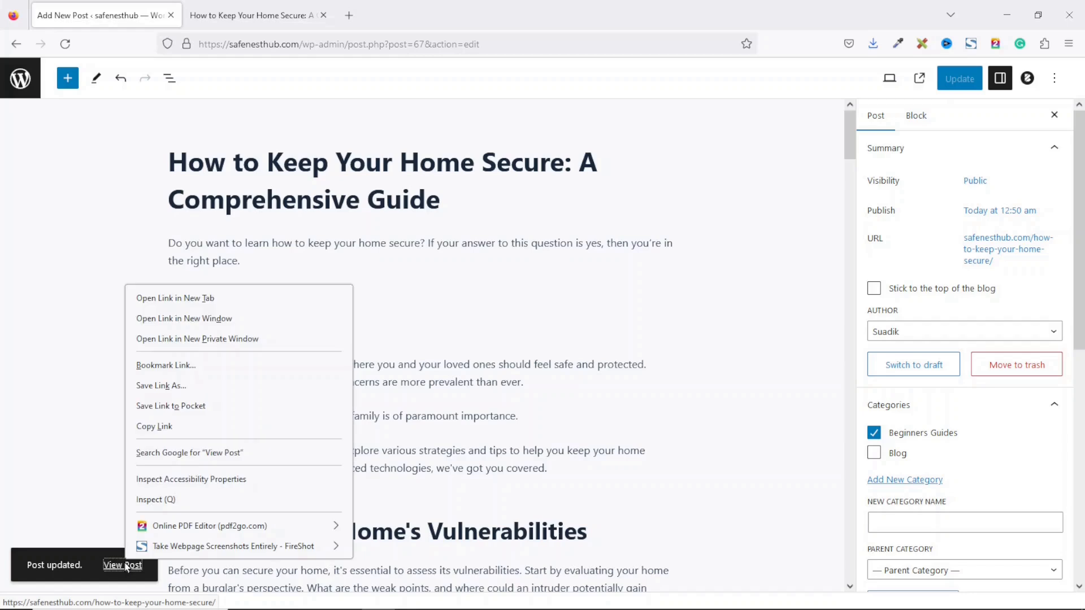
left_click(186, 298)
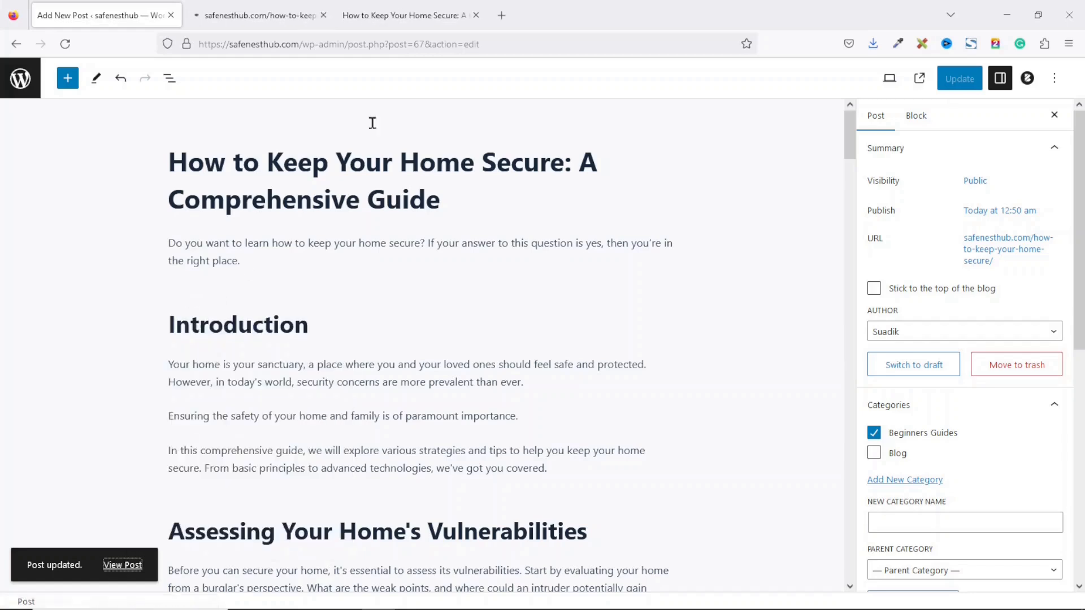
Step: Close the old post tab, view the post at its new address, visit the safenesthub homepage, and open a blank tab
left_click(476, 16)
left_click(265, 15)
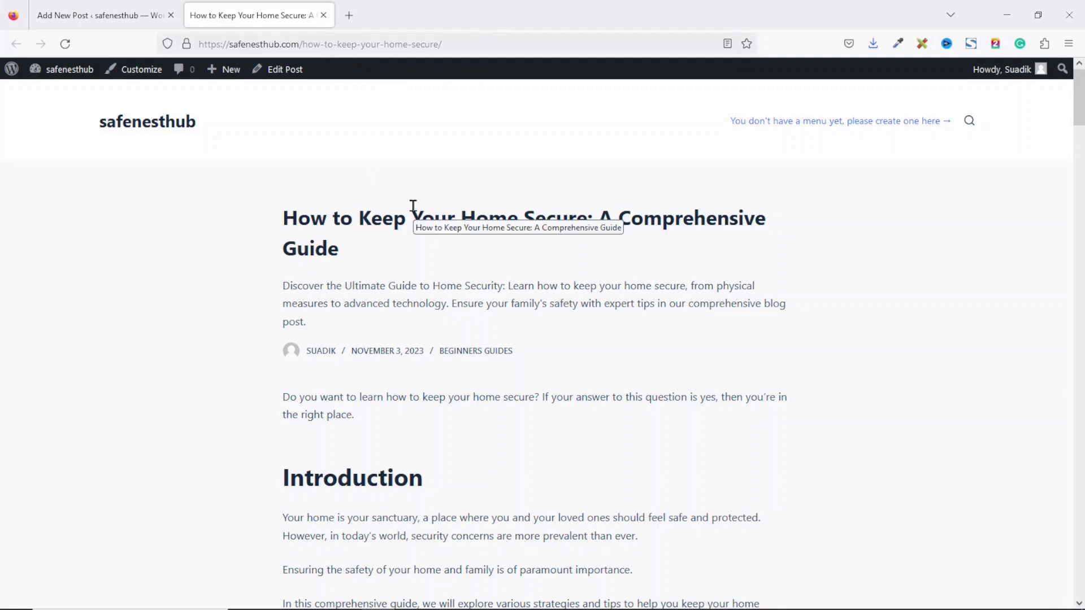
left_click(139, 130)
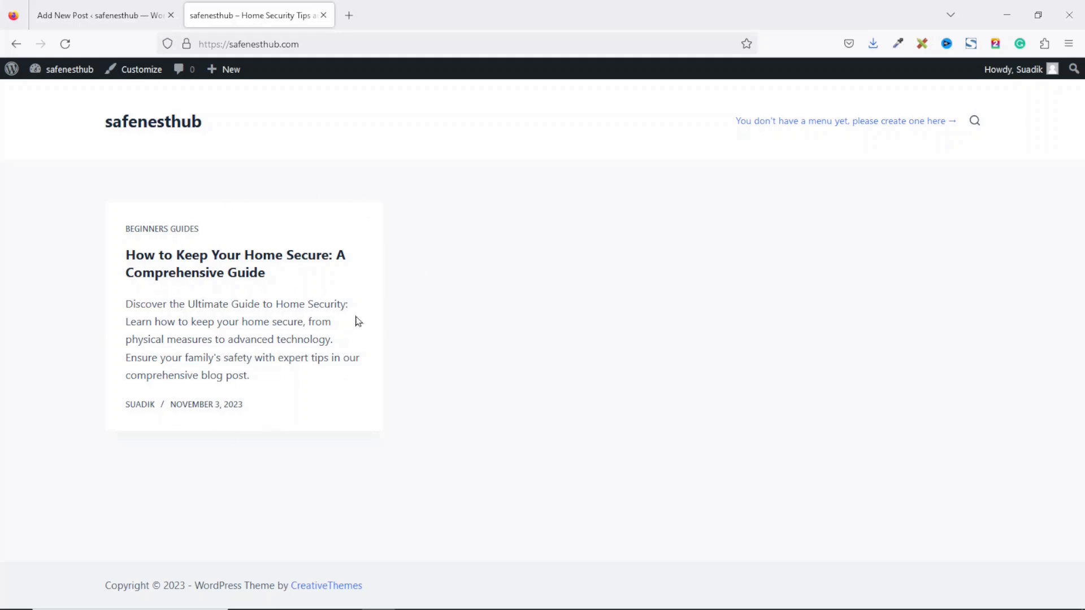
left_click(349, 15)
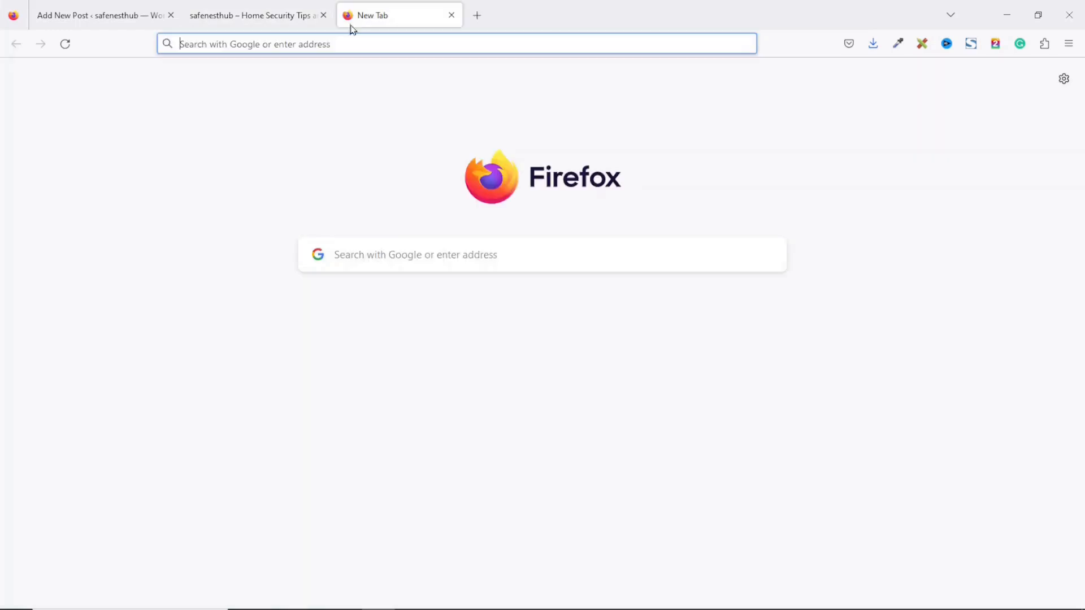
Step: Go to pexels.com and search for 'home security' photos
type("pexels")
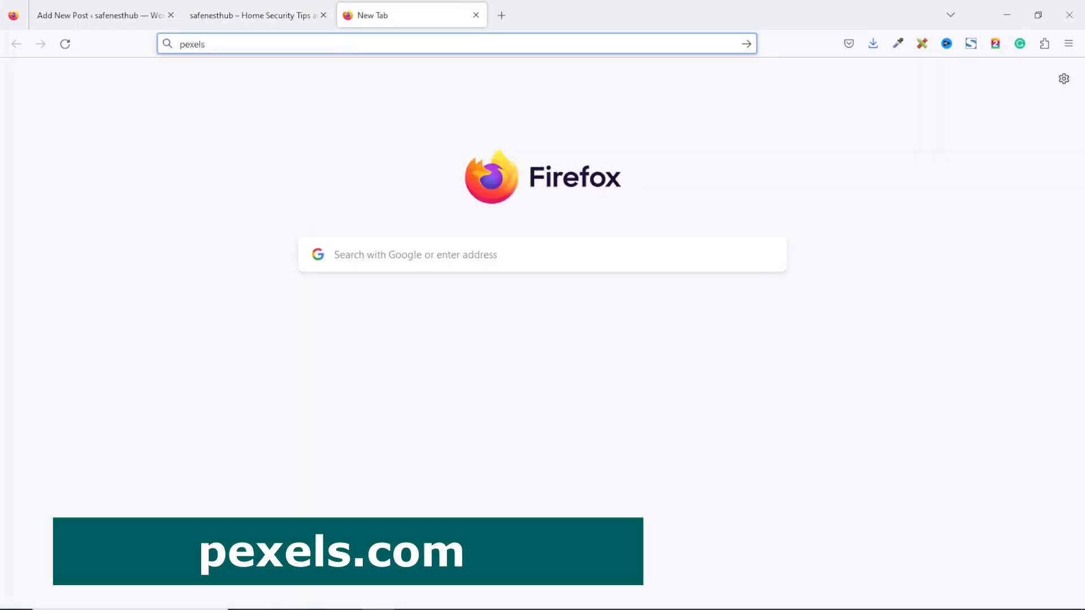
type(".com/")
key("Return")
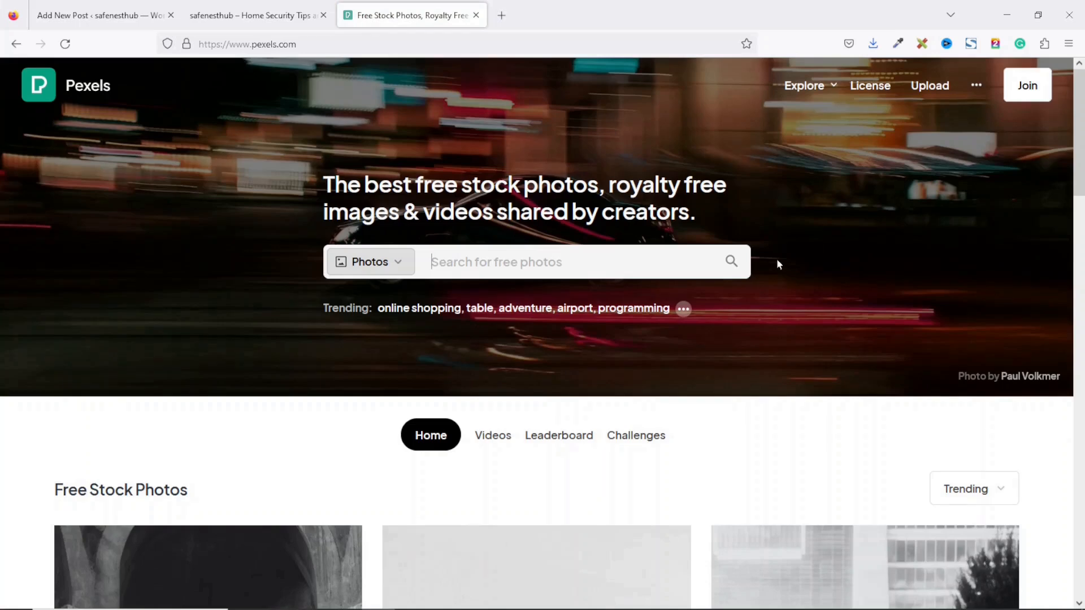
type("home s")
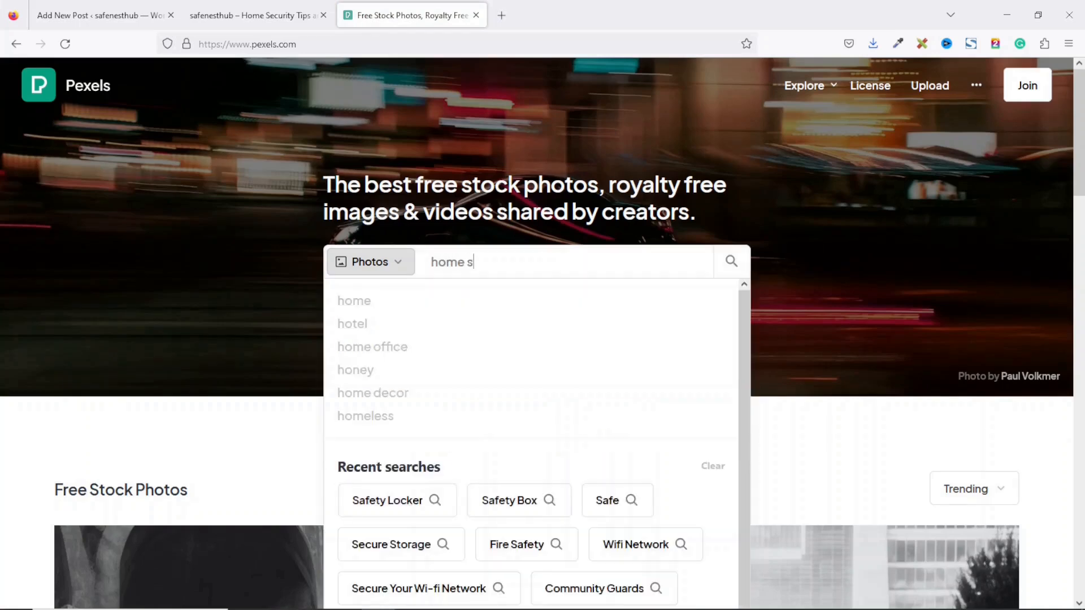
type("ecurity")
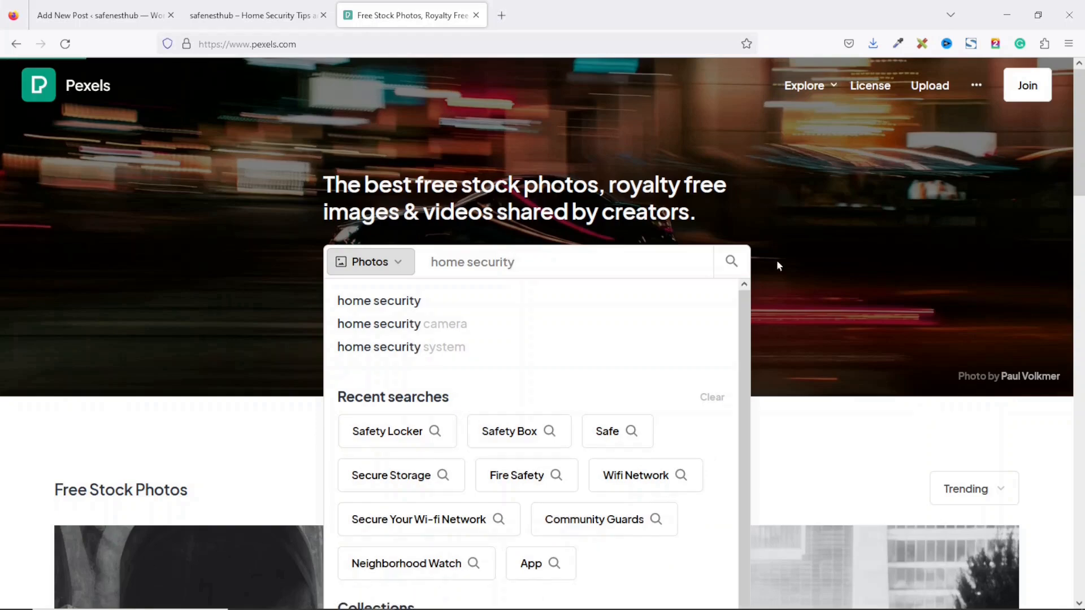
key("Return")
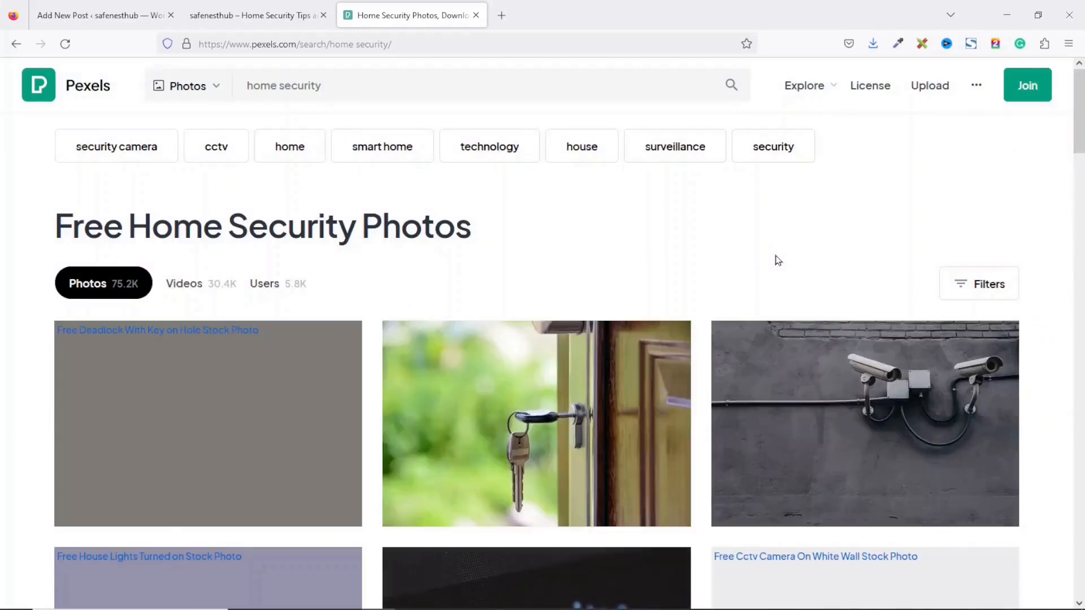
Step: Browse the results and open the grey stainless-steel door-lever photo
left_click_drag(1082, 138, 1080, 80)
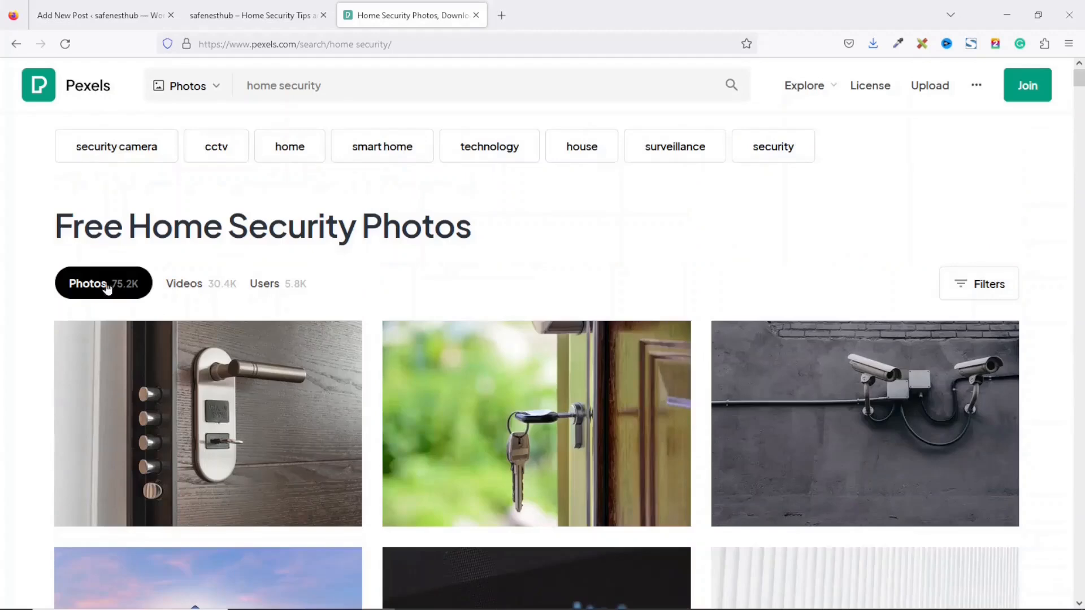
left_click(247, 428)
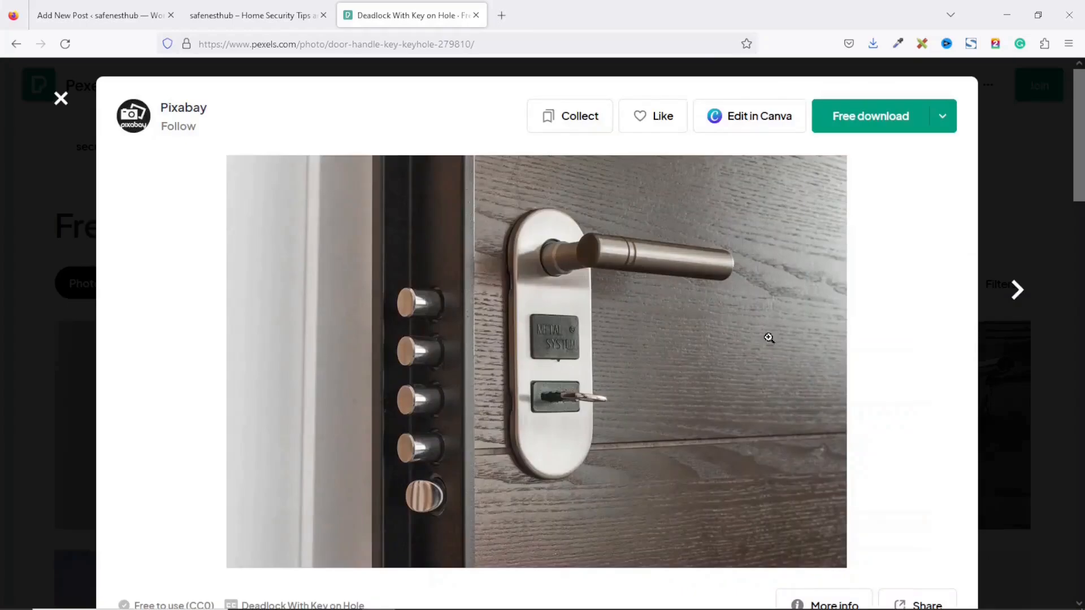
left_click_drag(1081, 101, 1080, 181)
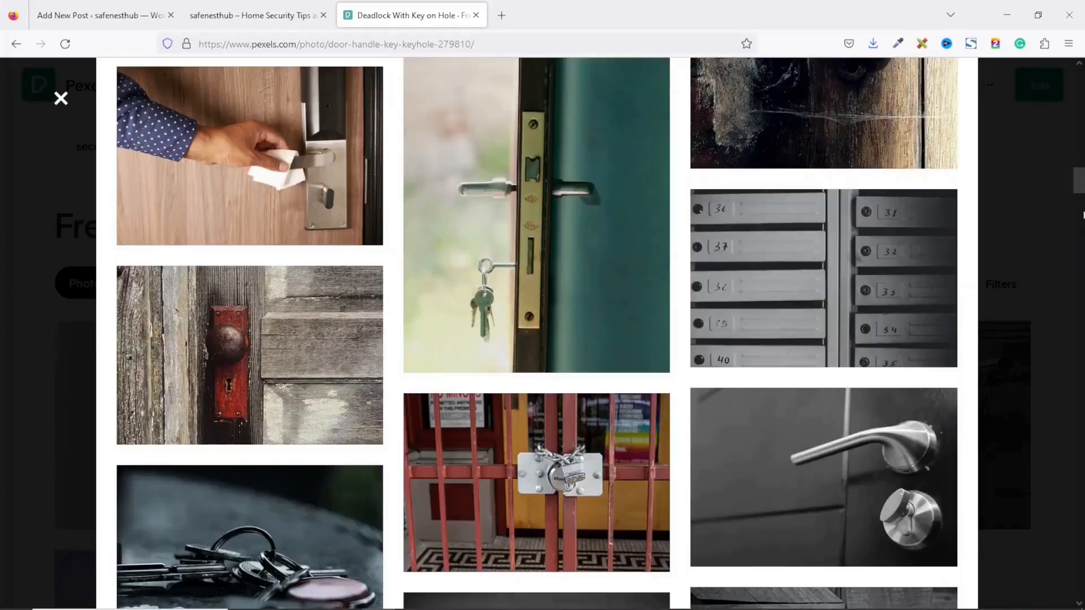
left_click(829, 437)
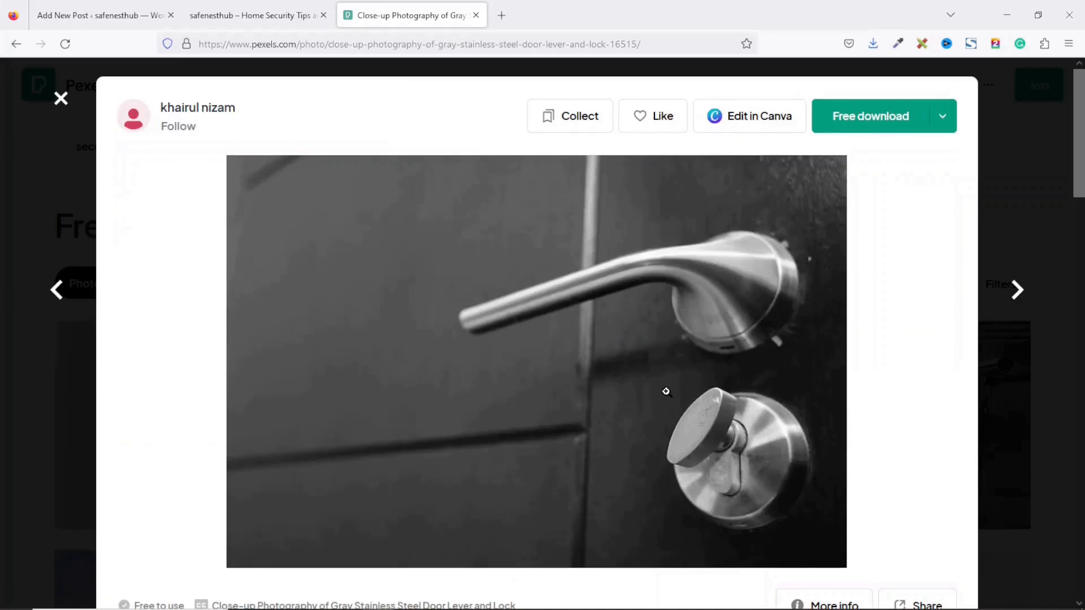
Step: Download the photo at a custom 1000×600 size and return to the WordPress editor
left_click(943, 119)
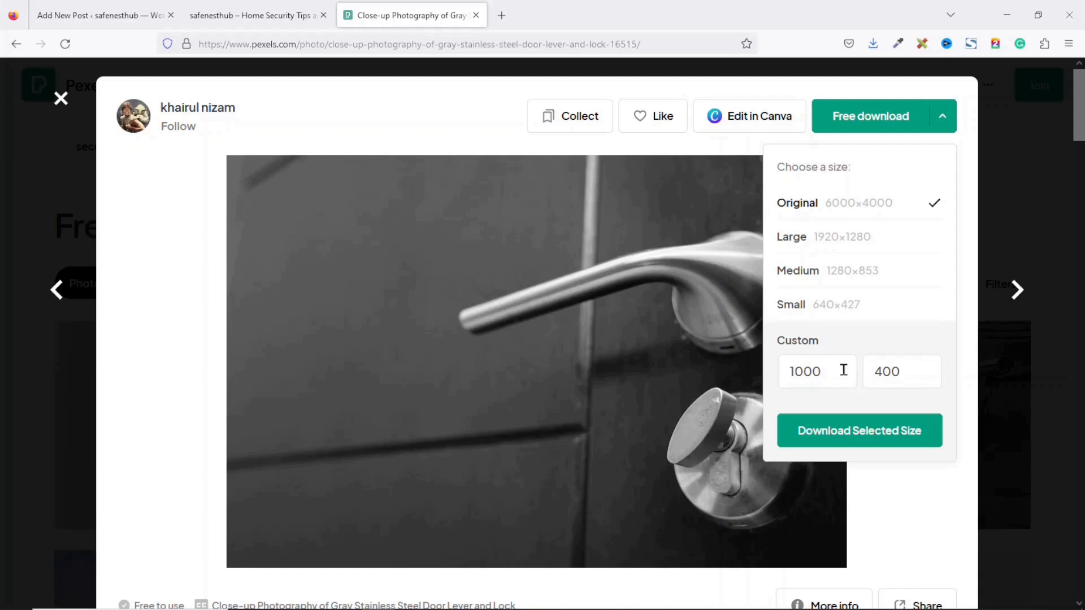
left_click_drag(842, 365, 790, 364)
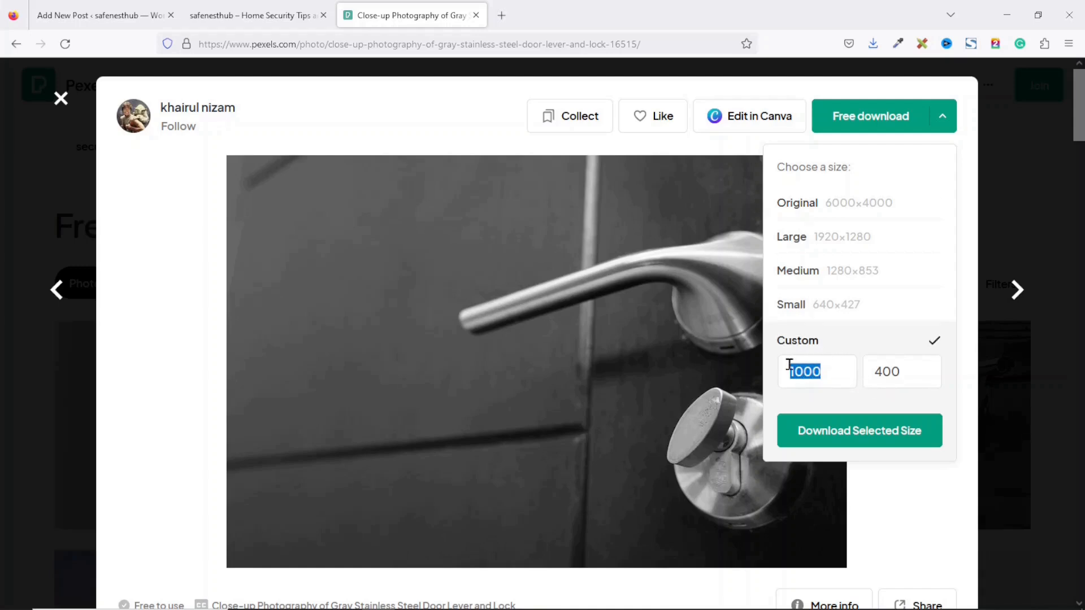
left_click_drag(883, 373, 869, 377)
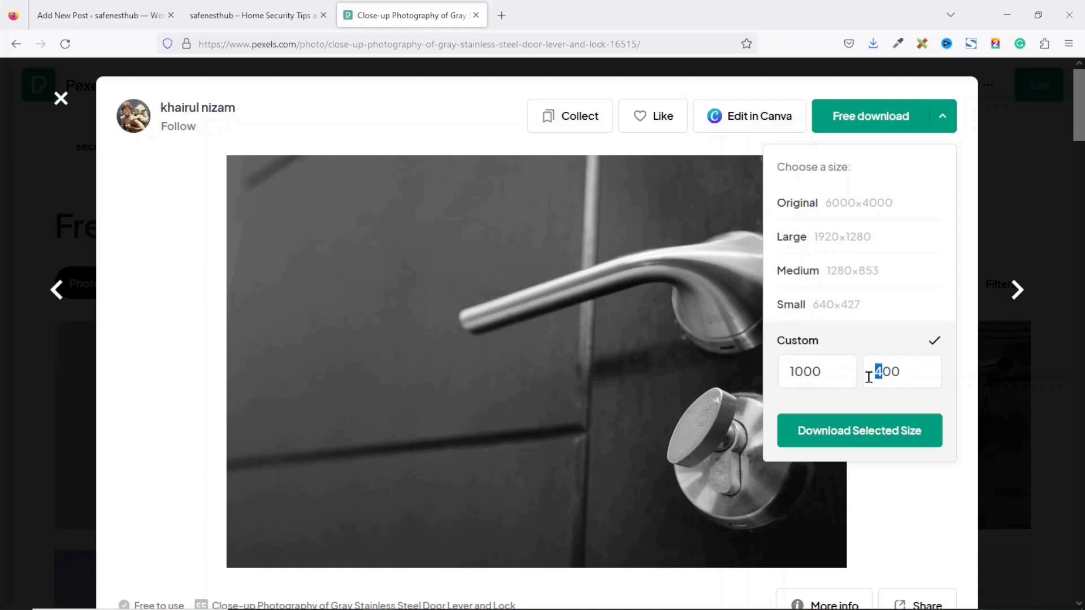
type("6")
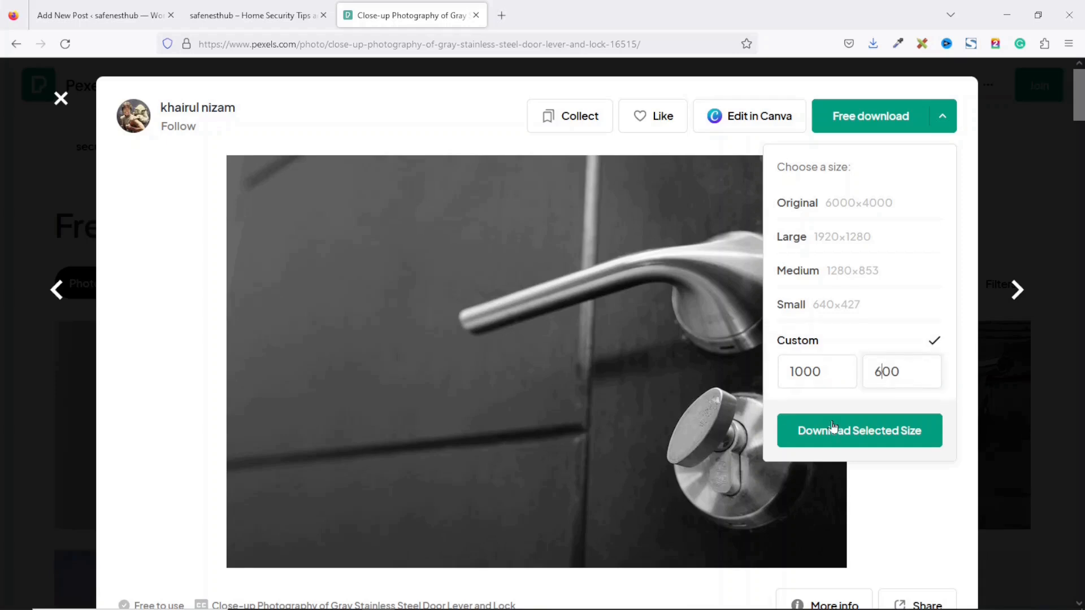
left_click(861, 436)
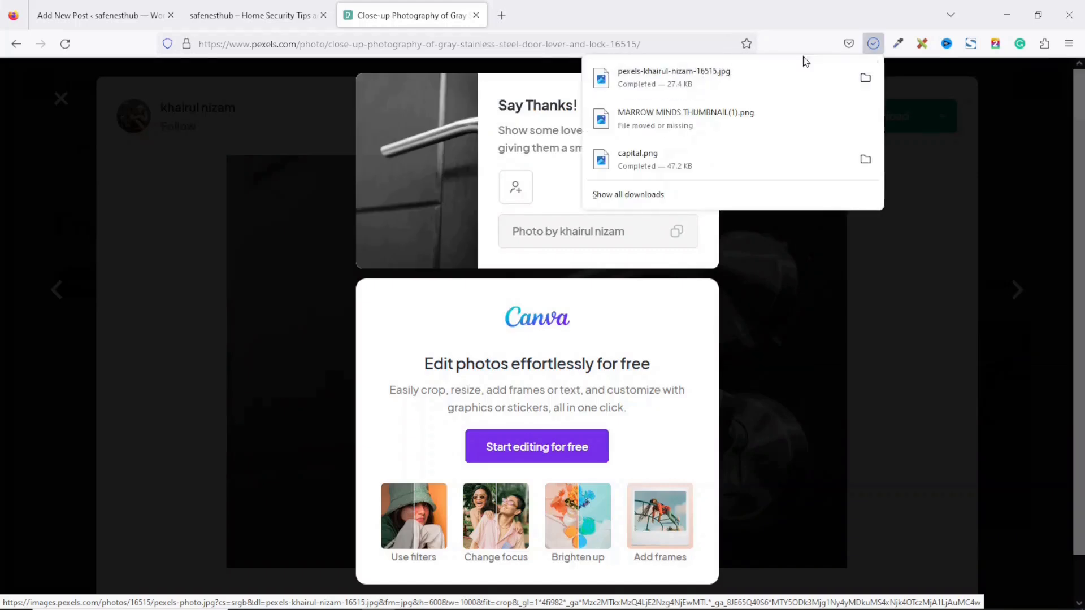
left_click(304, 106)
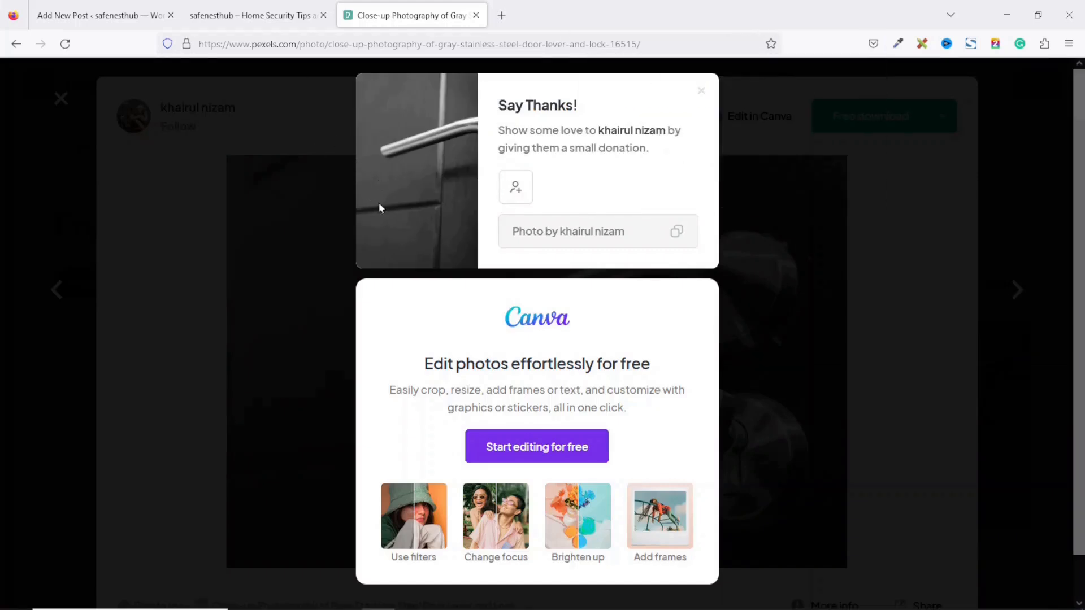
left_click(99, 17)
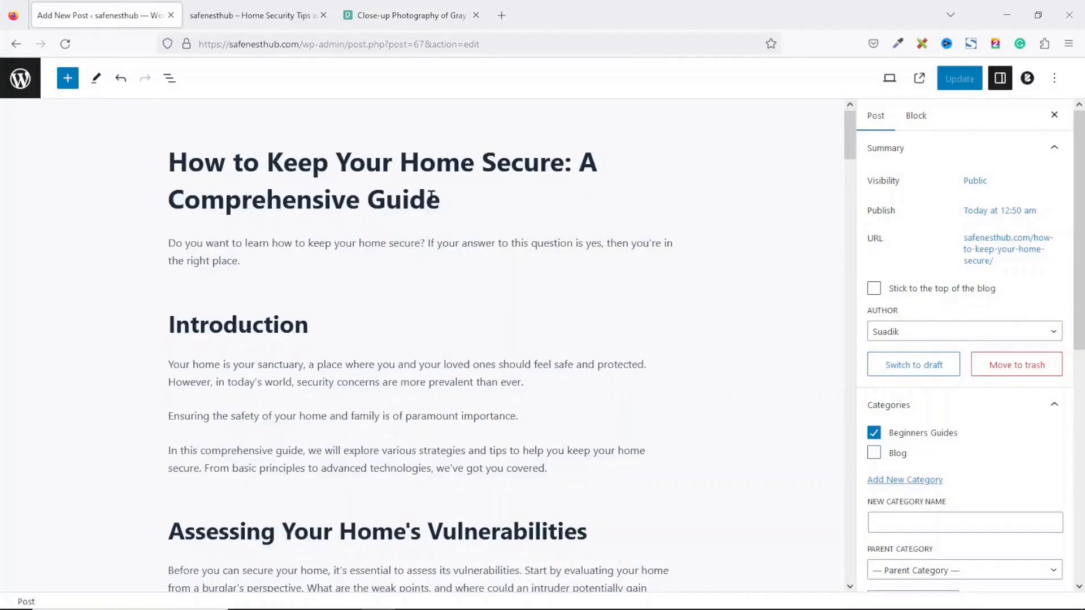
Step: Copy the post title and upload the door-lever photo as the featured image, renamed after the title
left_click_drag(440, 200, 168, 172)
key("ctrl+c")
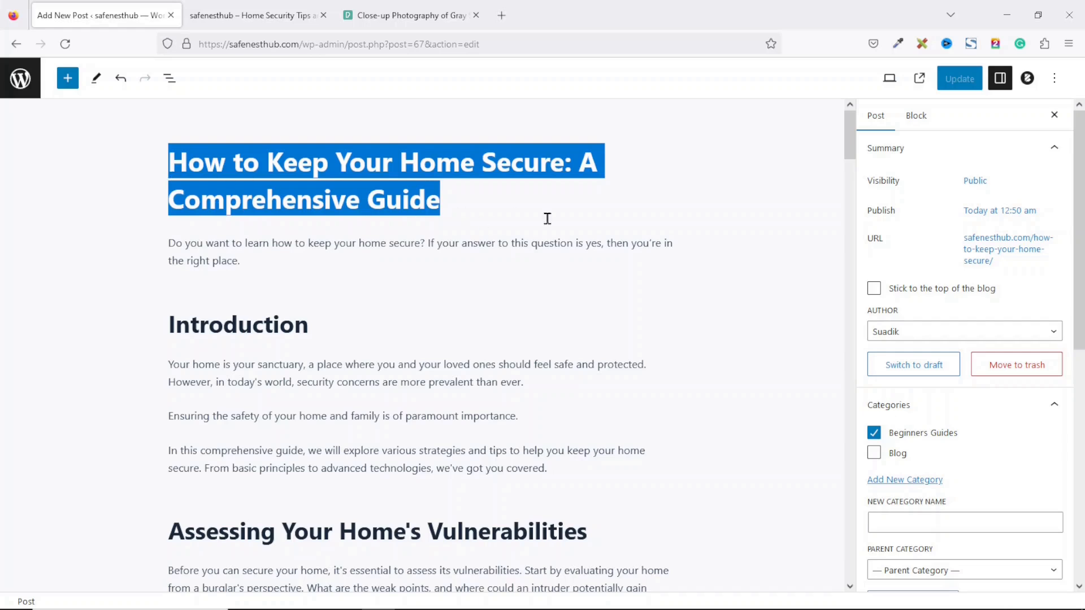
scroll(945, 385, "down", 8)
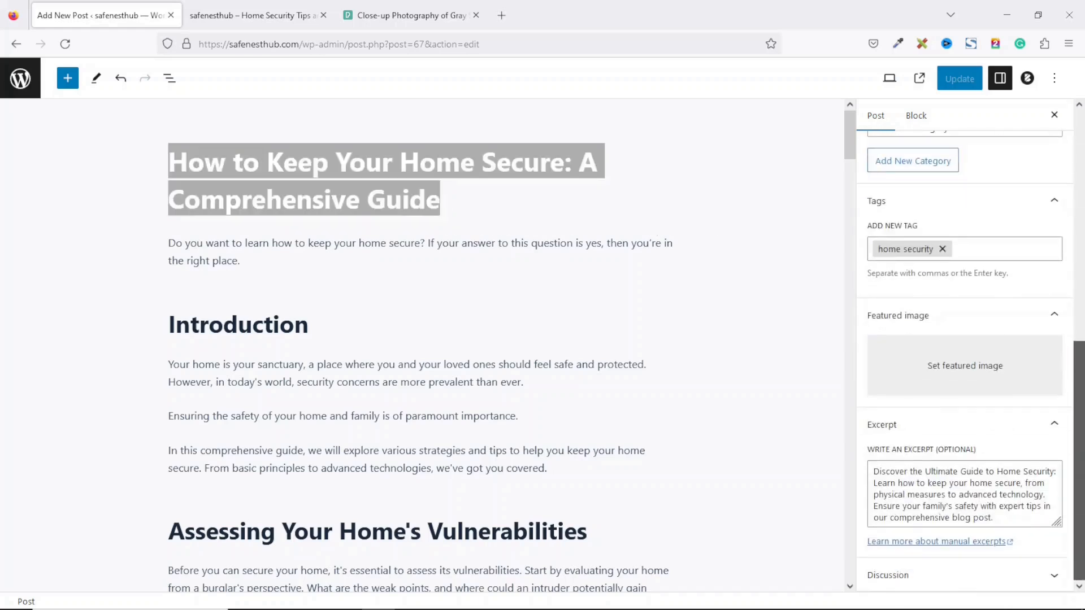
left_click(944, 381)
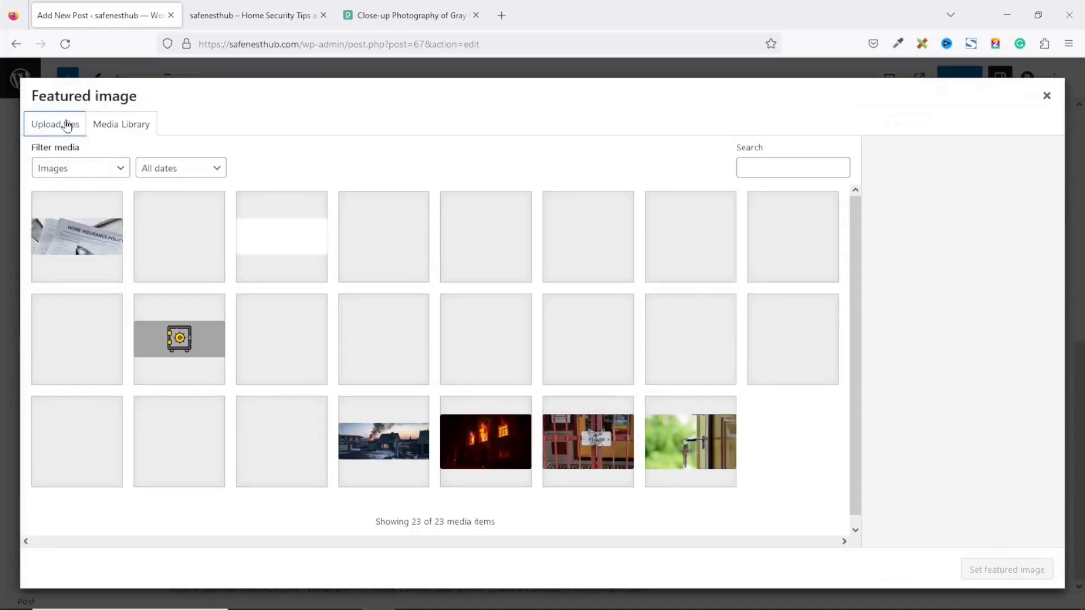
left_click(66, 124)
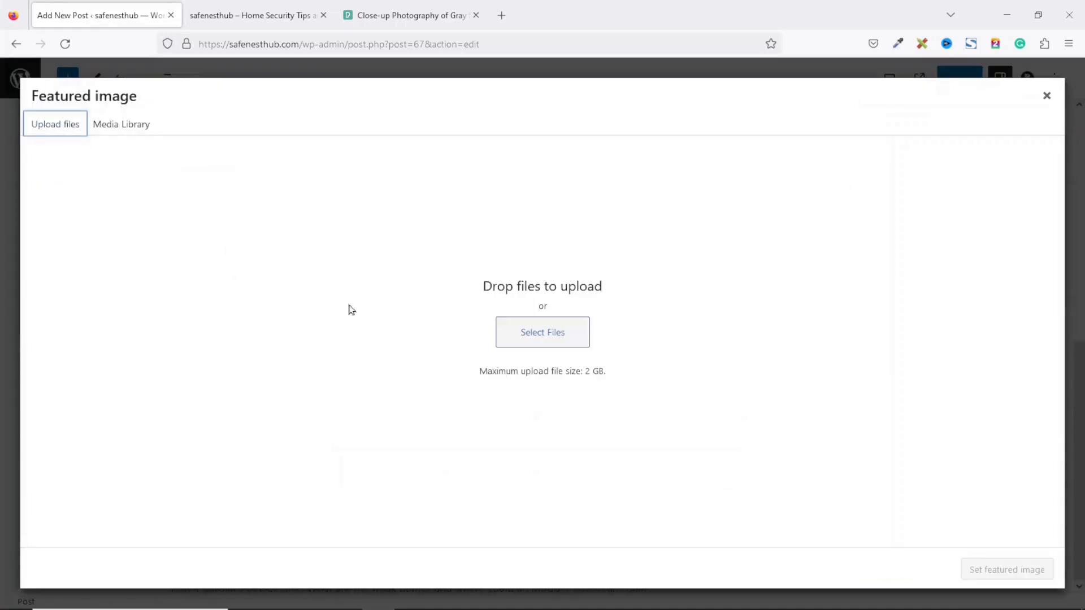
left_click(524, 333)
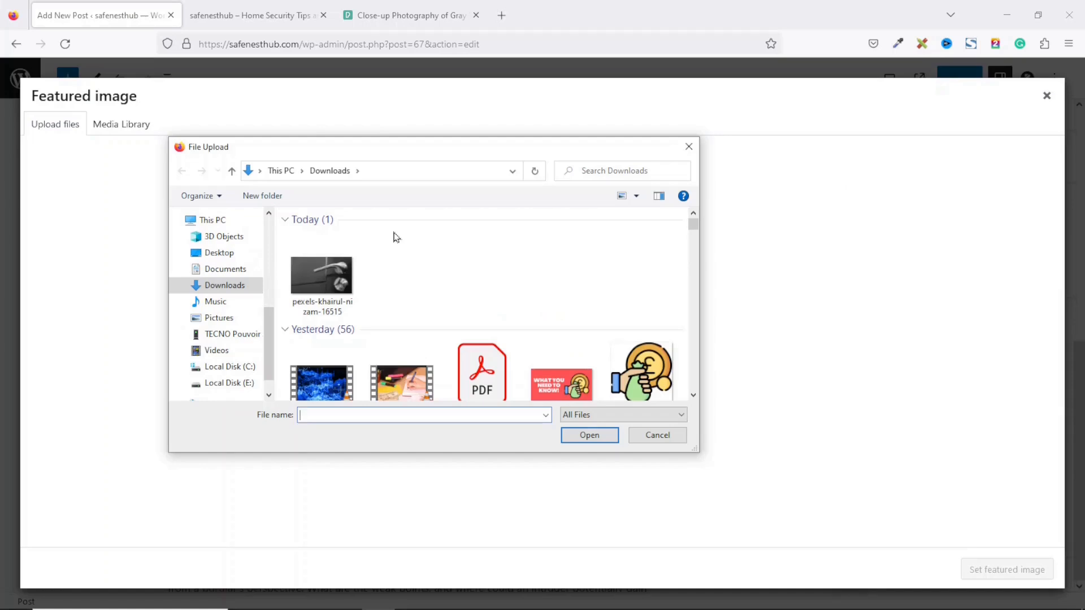
left_click(328, 310)
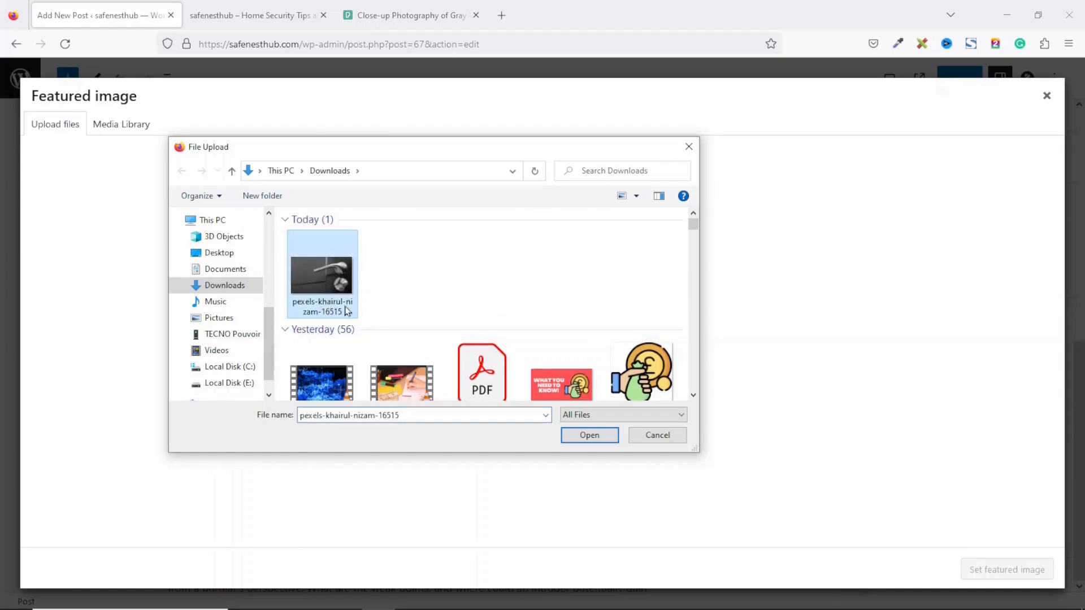
key("F2")
type("How to Keep Your Home Secure A Comprehensive Guide")
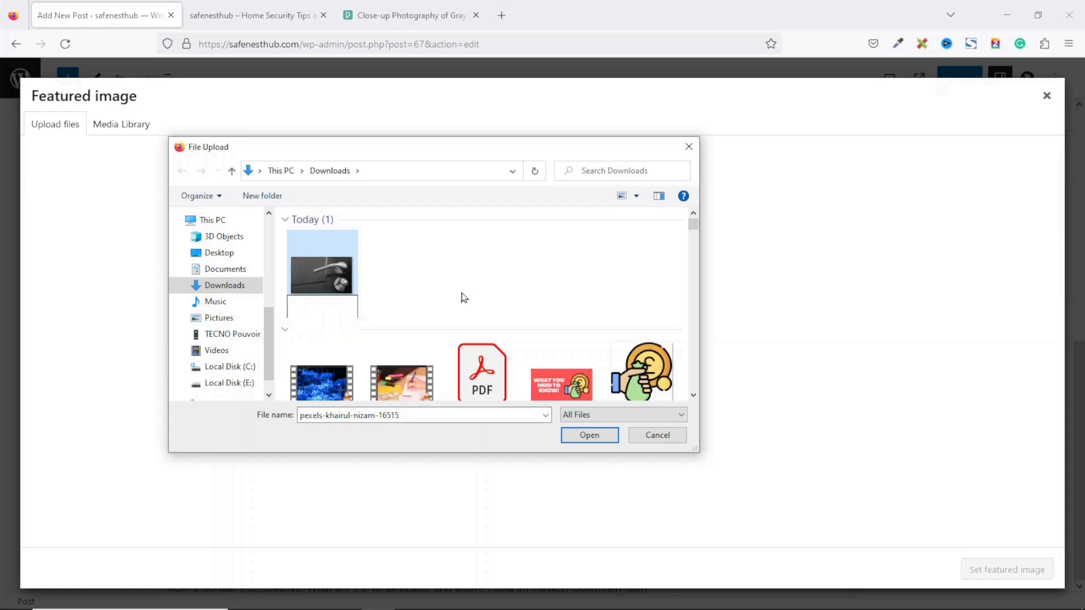
left_click(423, 270)
left_click(334, 262)
left_click(596, 434)
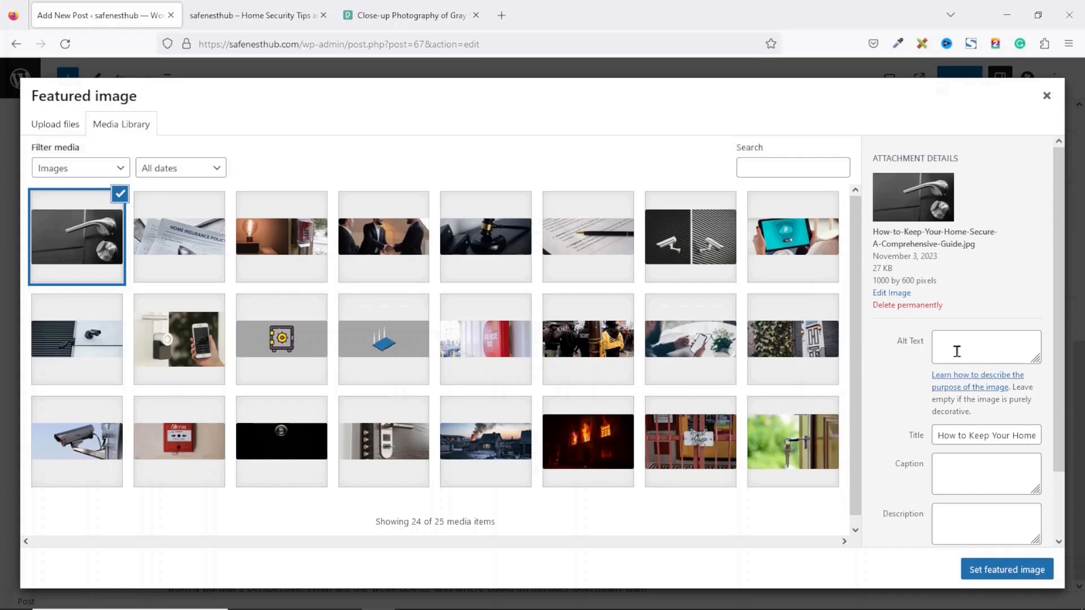
Step: Fill the image's alt text, caption and description with the post title, set it as featured, and update
left_click(966, 350)
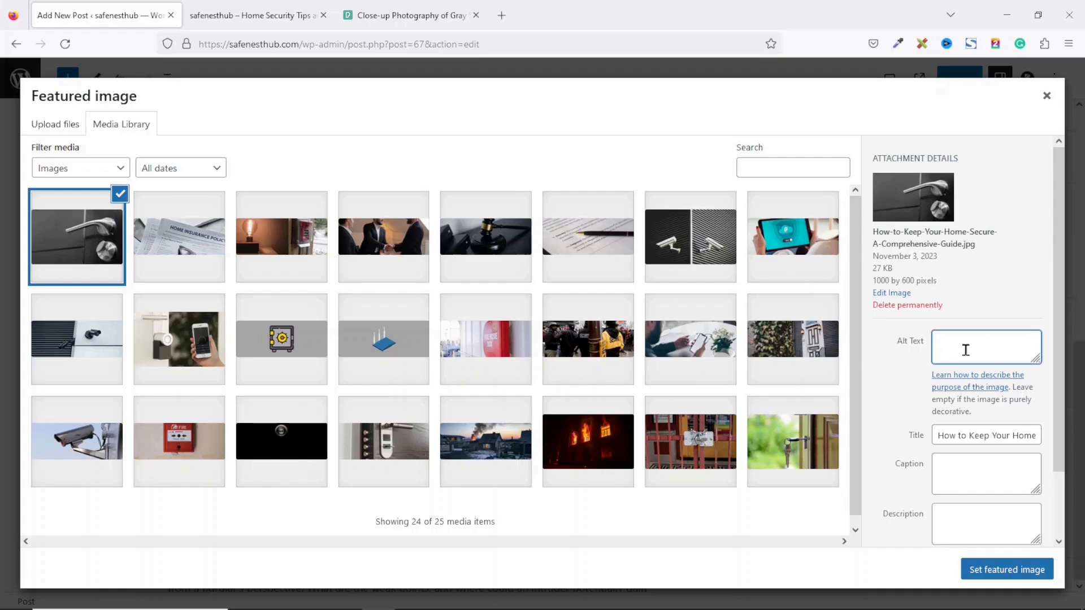
key("ctrl+v")
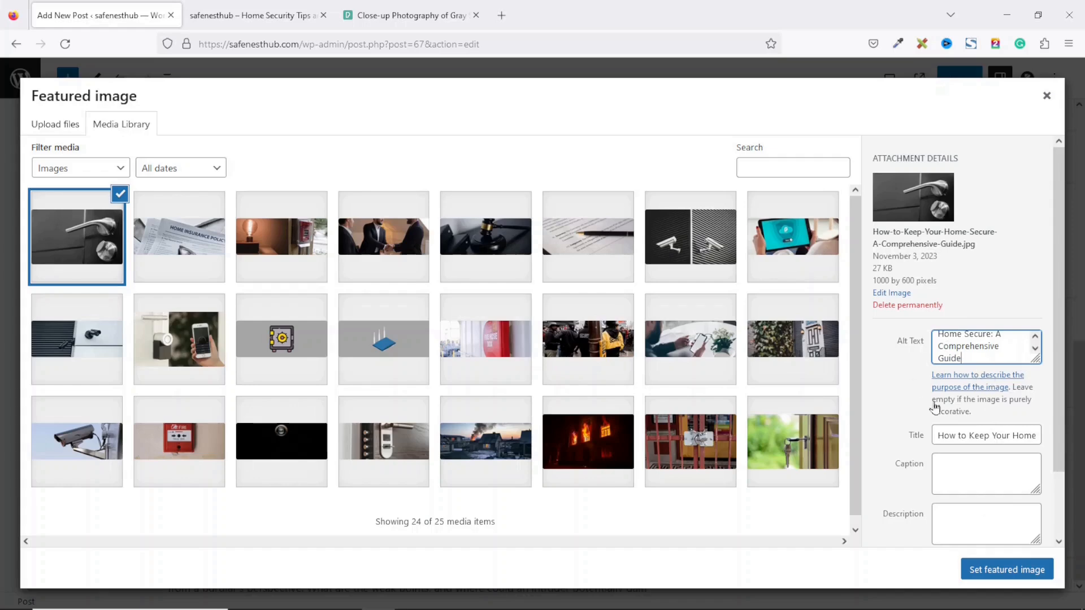
left_click(974, 466)
key("ctrl+v")
left_click(992, 525)
key("ctrl+v")
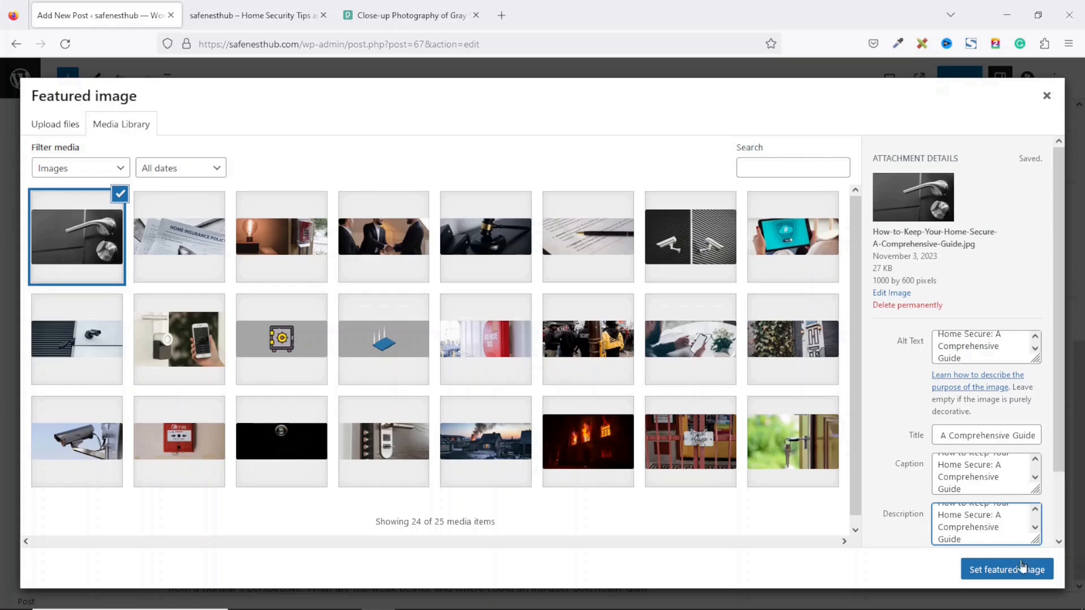
left_click(989, 572)
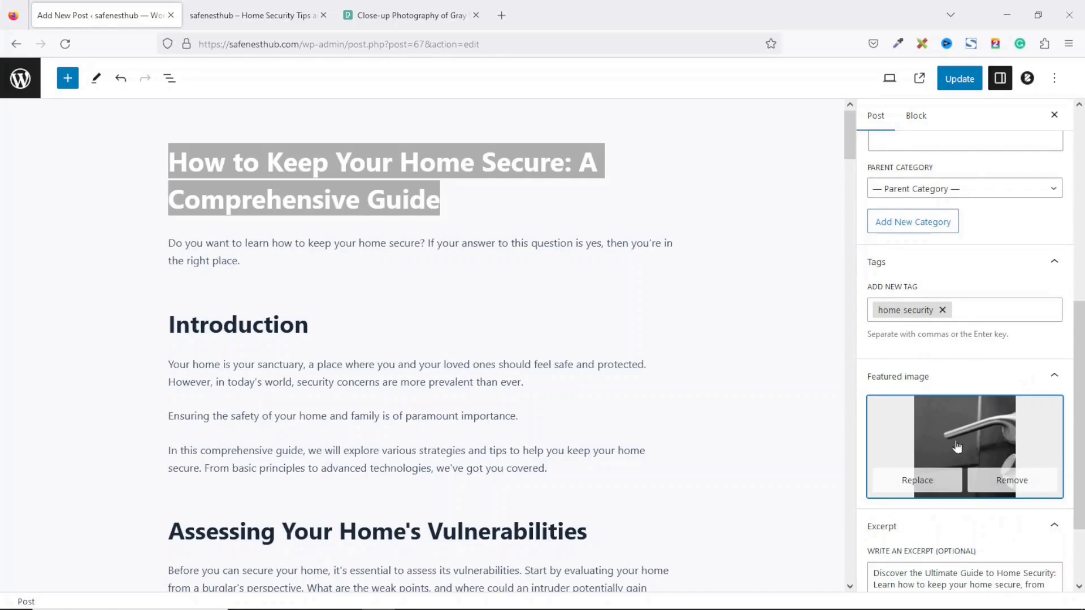
left_click(961, 79)
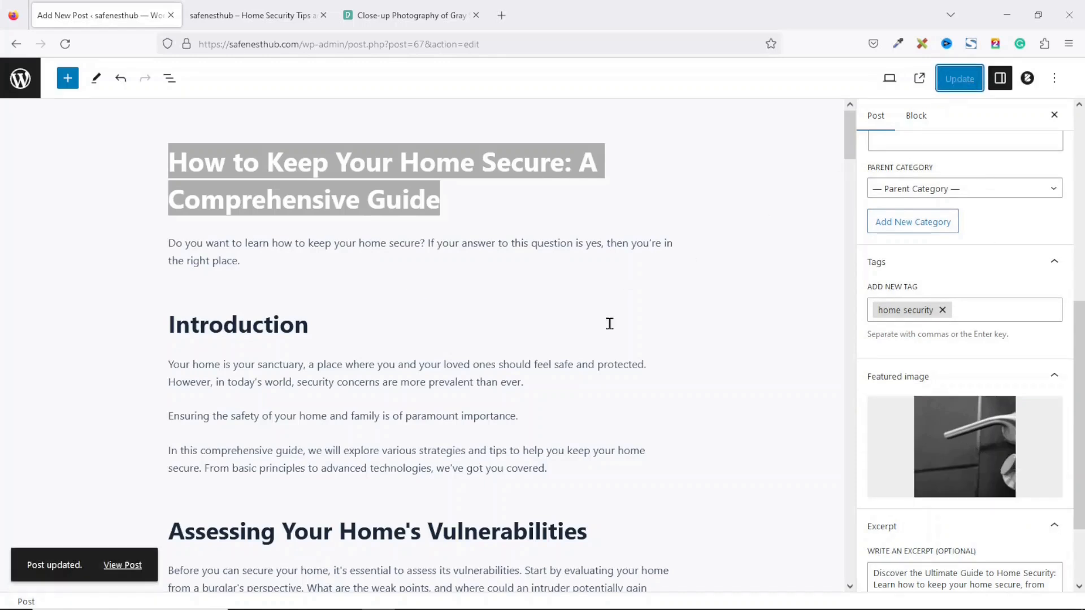
Step: Reload the live homepage to see the featured image, then open and scroll through the post
left_click(261, 21)
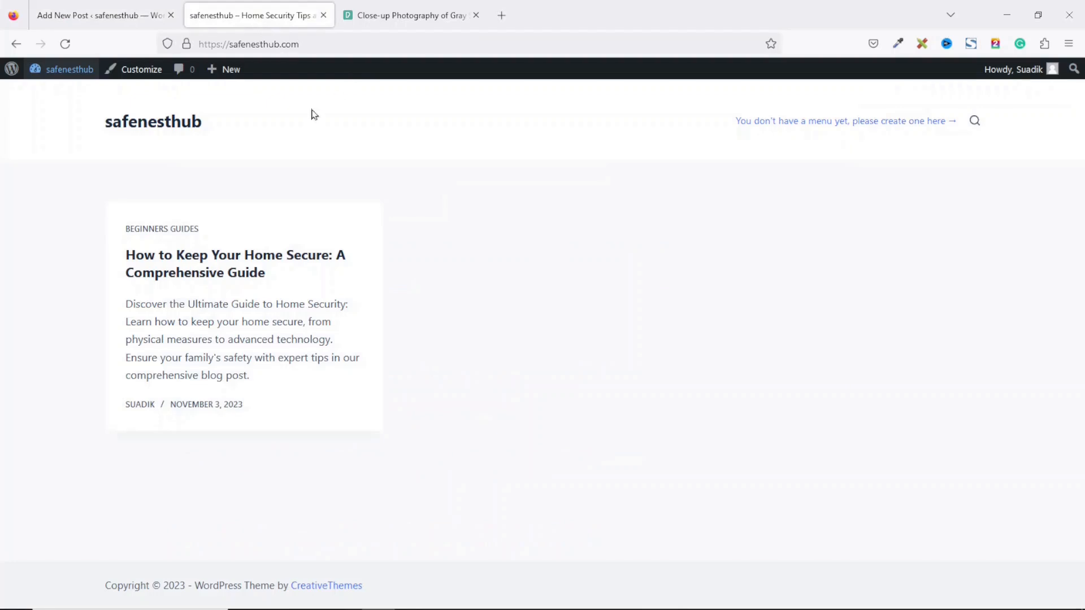
left_click(65, 44)
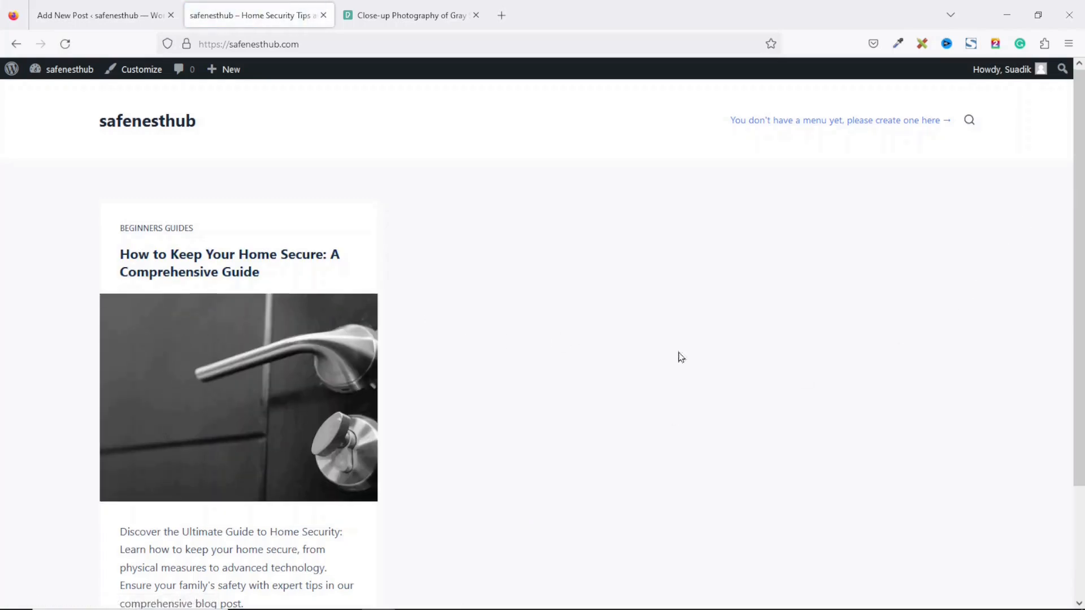
key("F5")
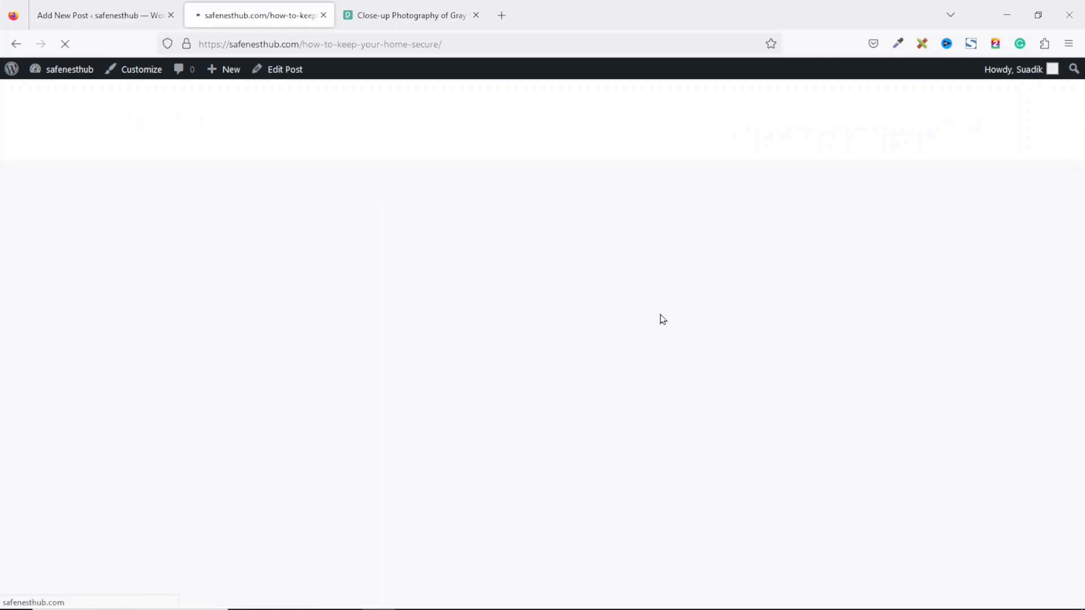
mouse_move(1080, 101)
left_mouse_down()
mouse_move(1068, 526)
mouse_move(1078, 105)
left_mouse_up()
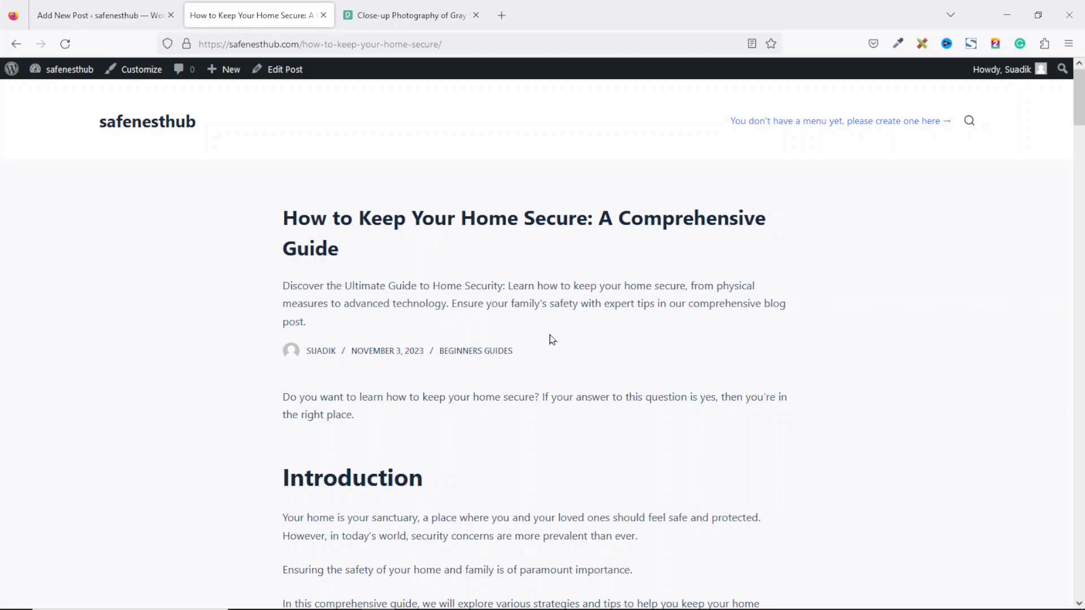
left_click_drag(1079, 90, 1082, 165)
Step: Select the Entry Points and Landscaping headings in the post, then switch to ChatGPT
left_click_drag(281, 132, 354, 133)
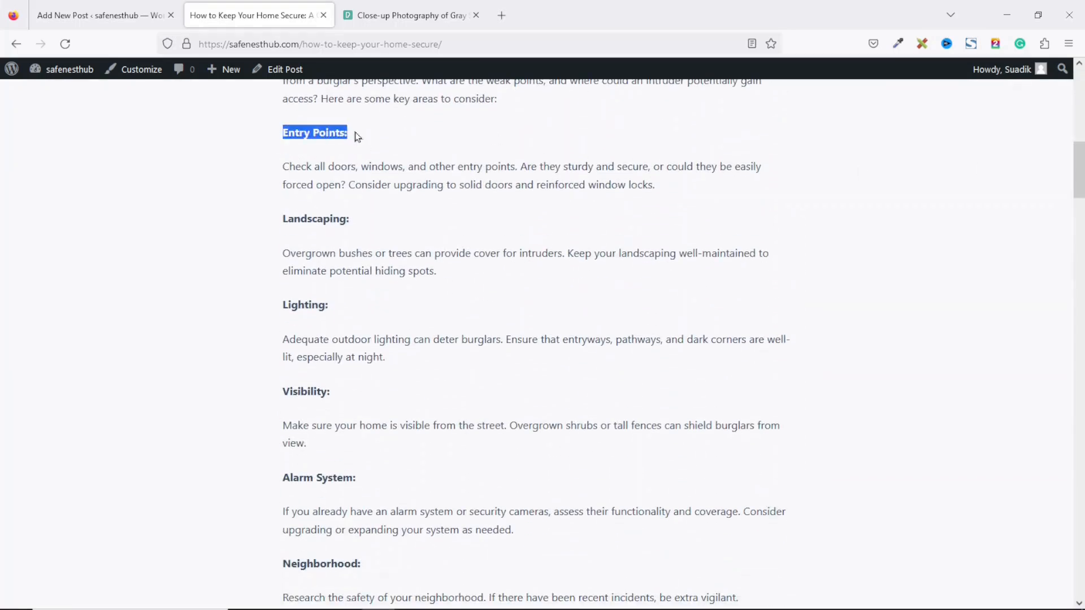
double_click(321, 219)
left_click(282, 130)
left_click_drag(282, 132, 367, 139)
triple_click(307, 220)
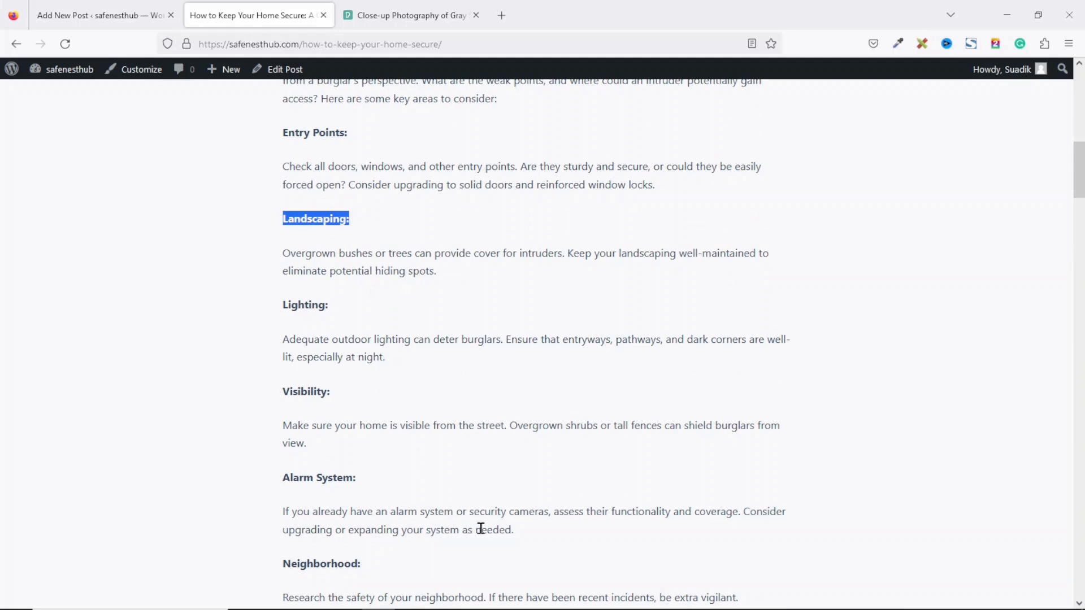
key("alt+Tab")
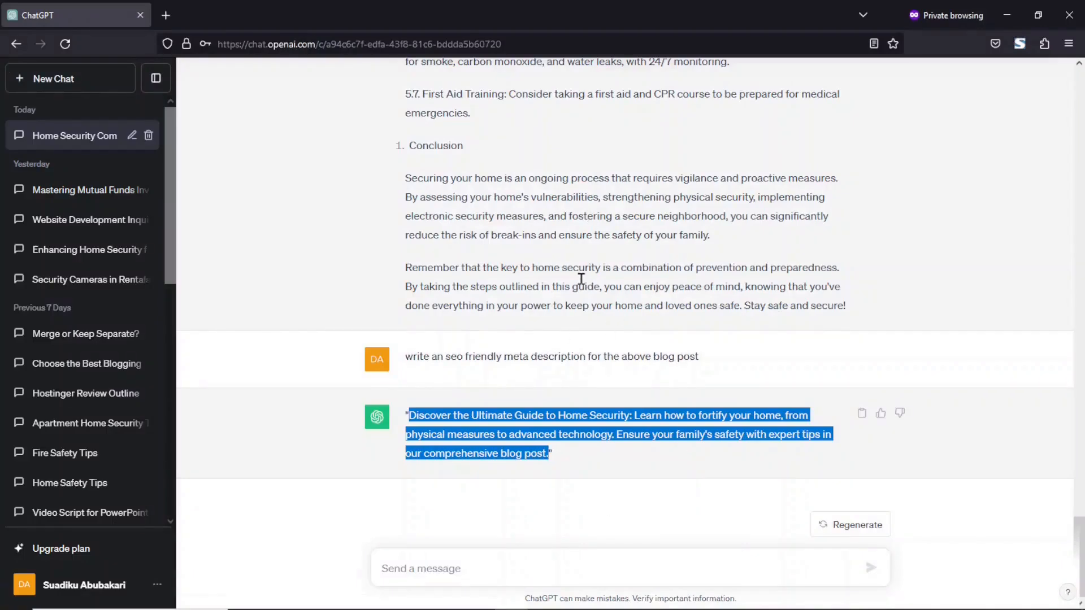
Step: Find the 1.1 Entry Points item in the ChatGPT outline and select its paragraph
left_click_drag(1079, 546, 1079, 98)
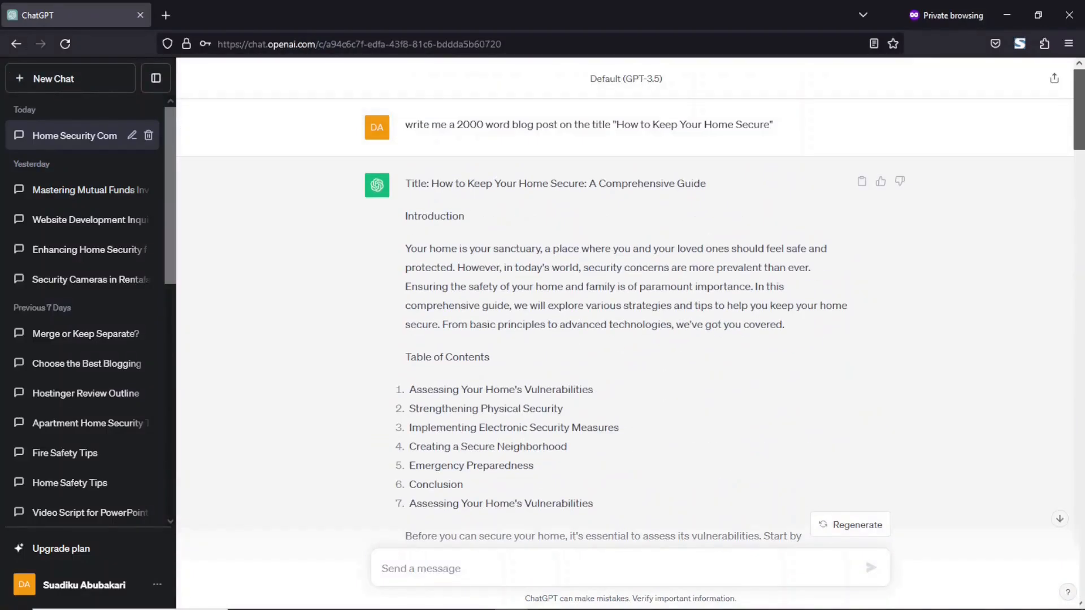
scroll(360, 347, "down", 5)
left_click_drag(419, 287, 481, 286)
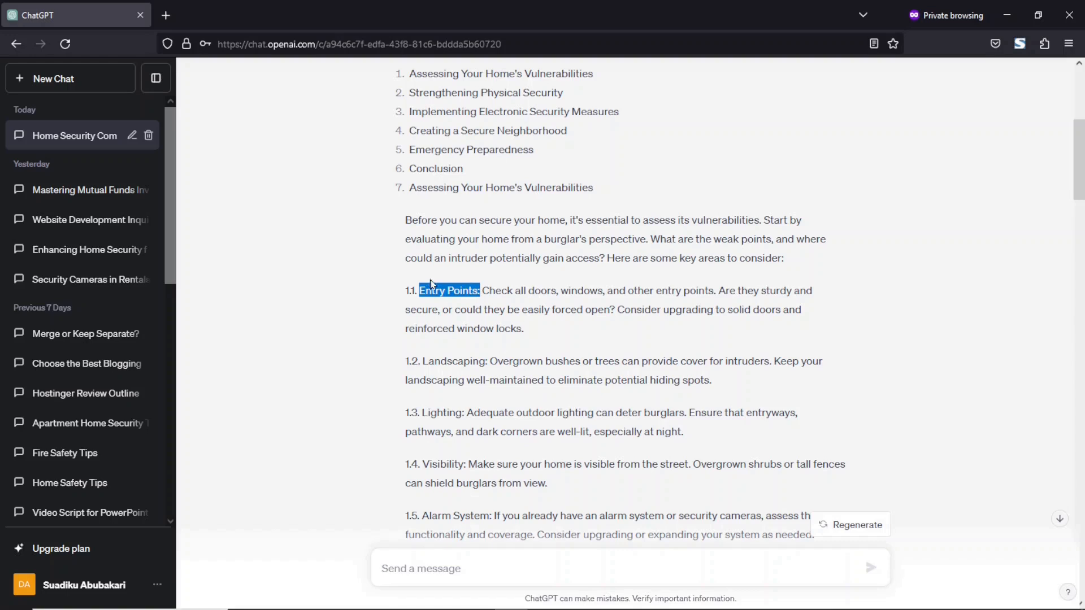
left_click_drag(403, 290, 561, 335)
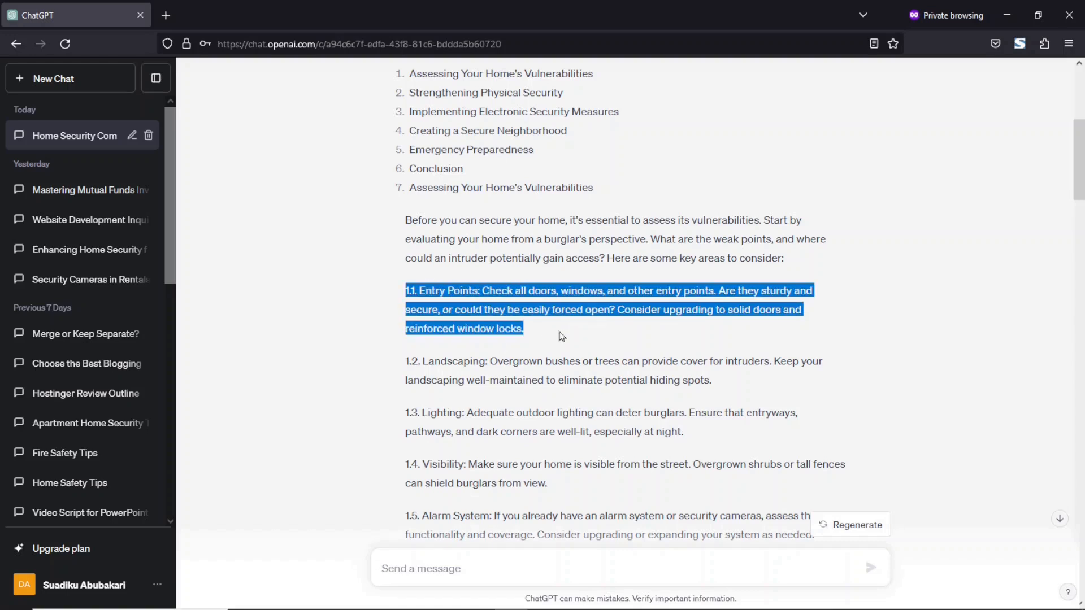
left_click_drag(418, 290, 479, 289)
key("ctrl+c")
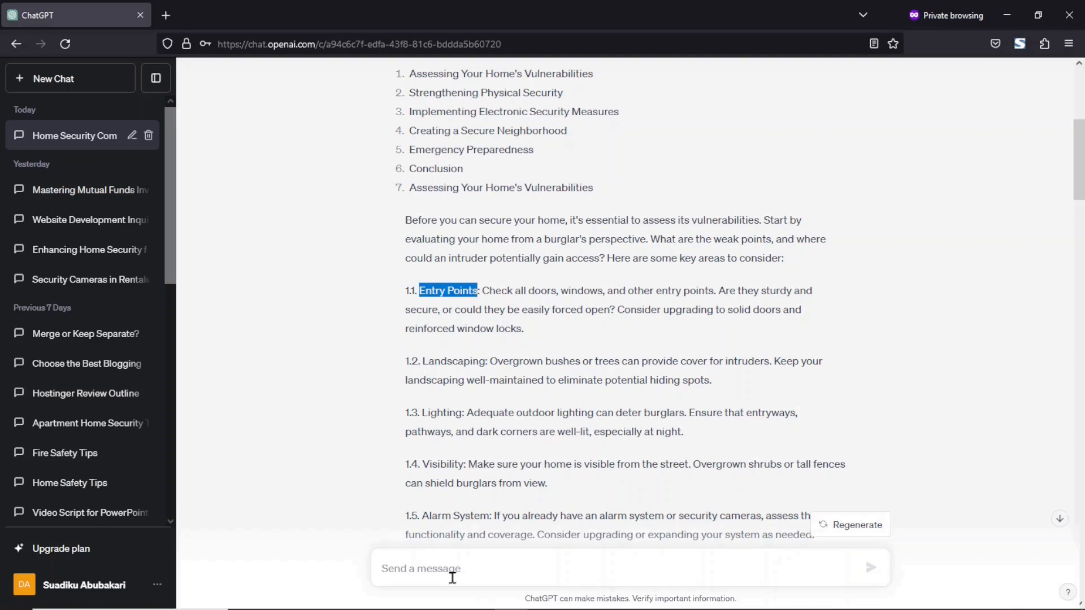
left_click(445, 562)
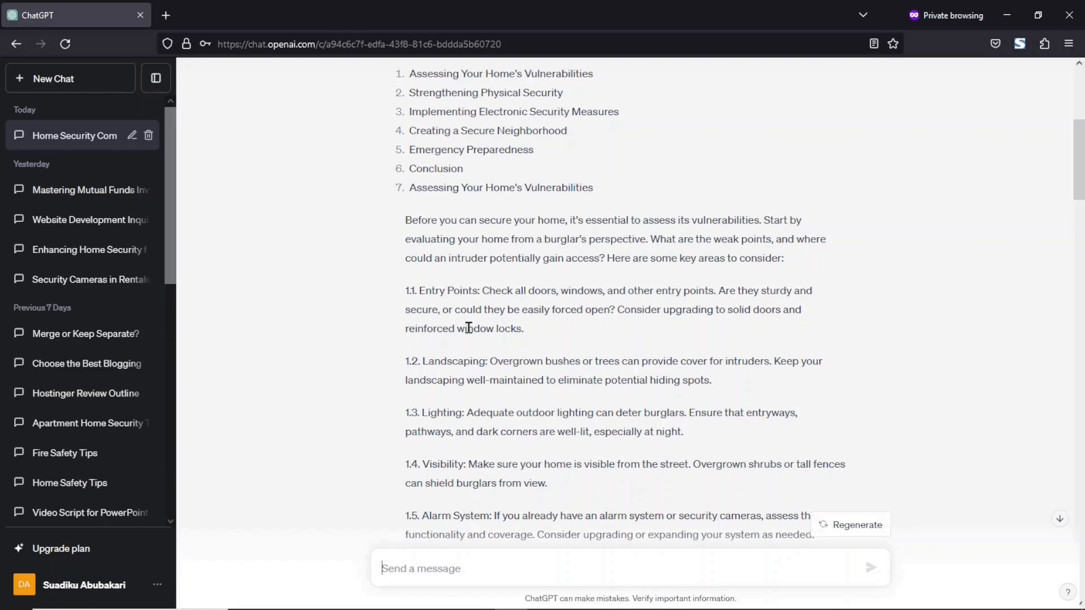
left_click_drag(542, 343, 405, 294)
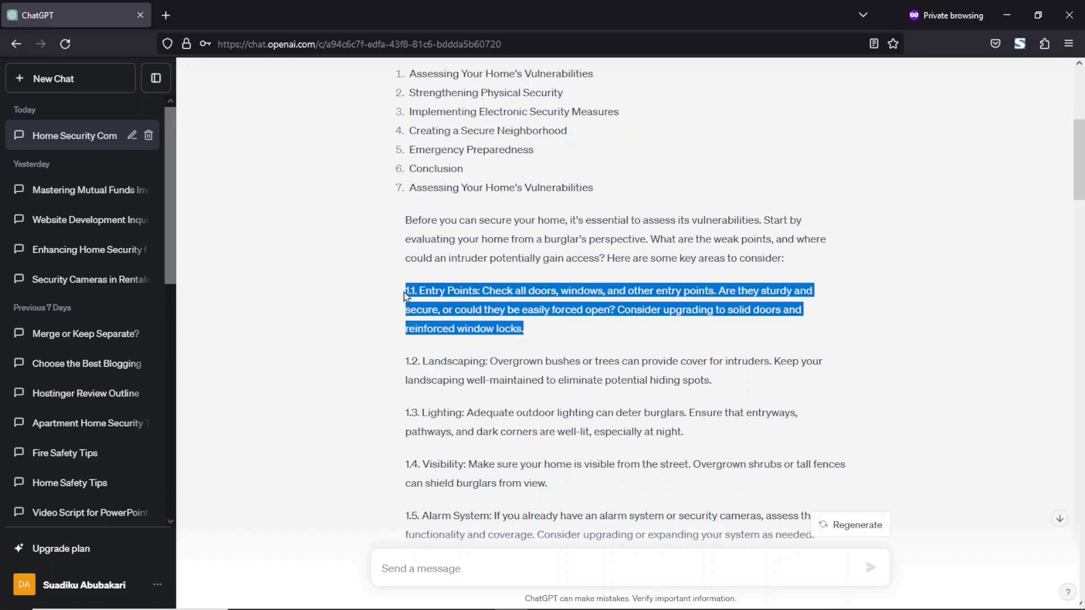
Step: Send 'expand Entry Points' to ChatGPT and scroll through the long reply on doors and windows
left_click(442, 566)
type("e")
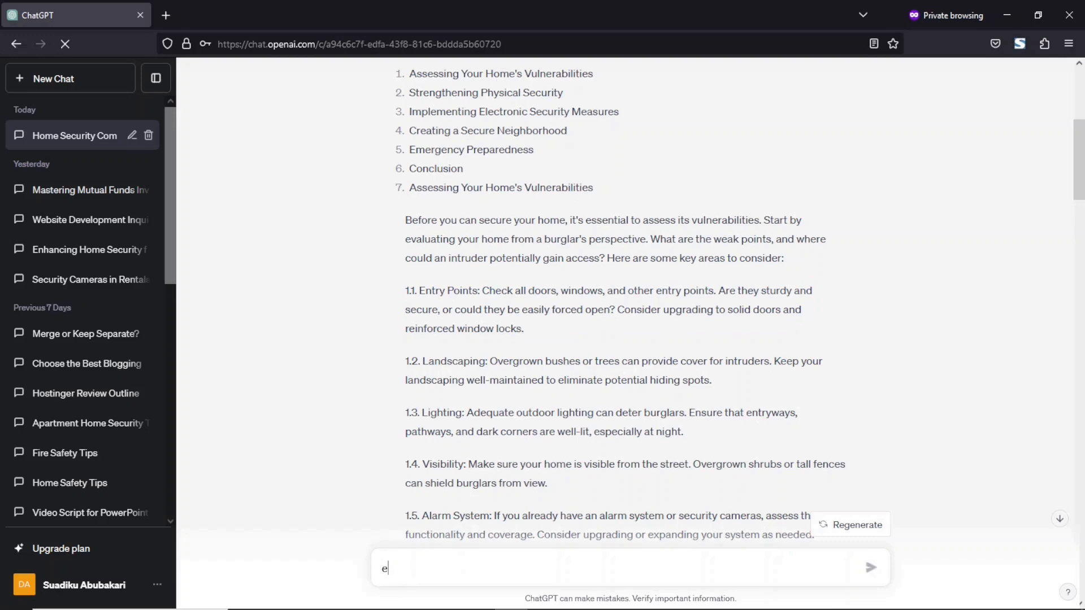
type("xpan")
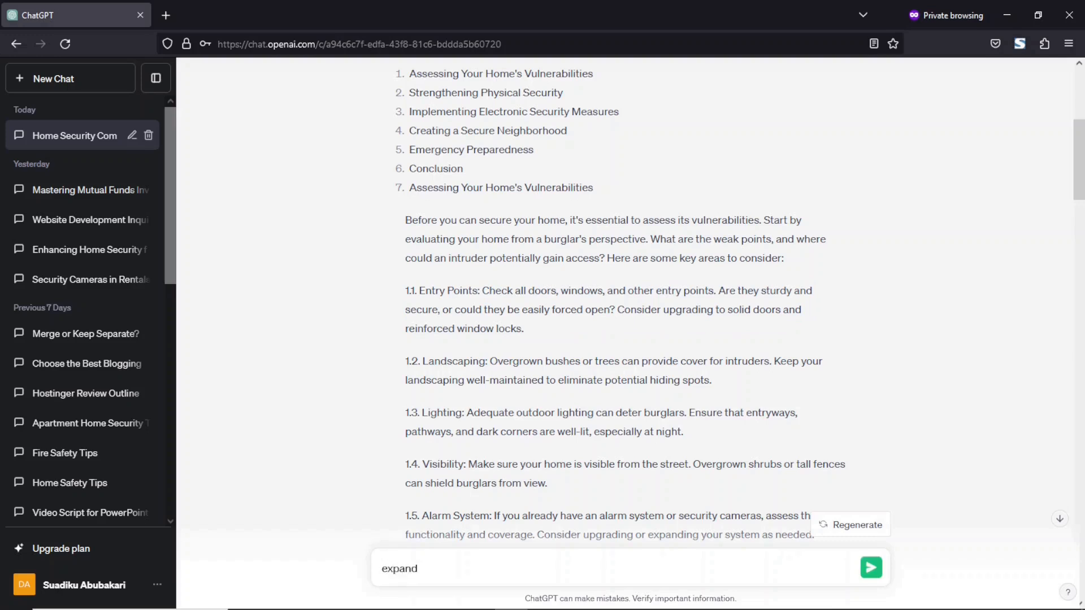
type("d")
key("ctrl+v")
key("Return")
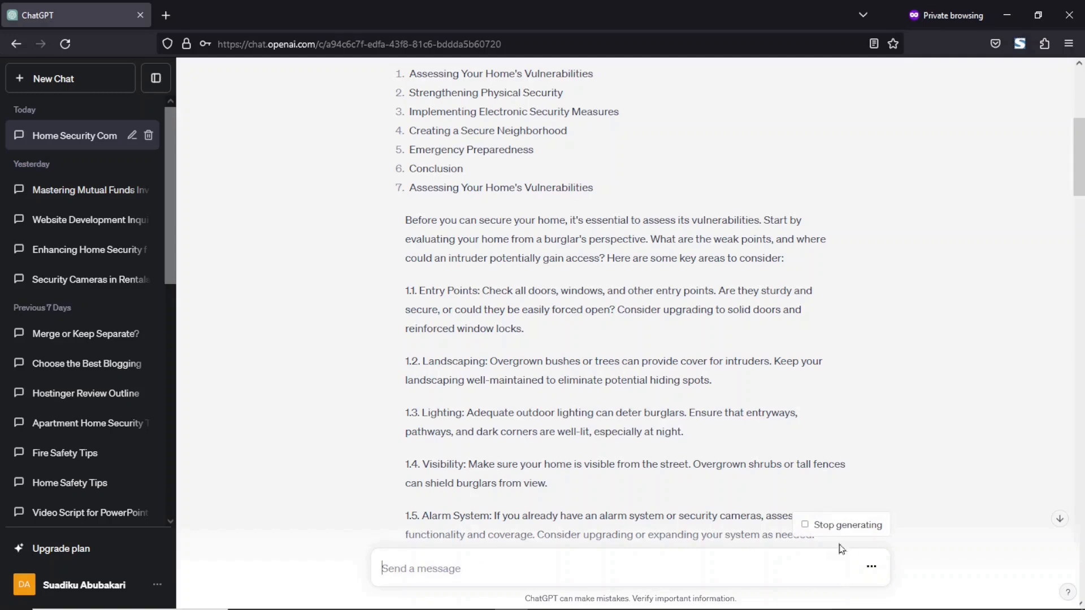
left_click(1060, 520)
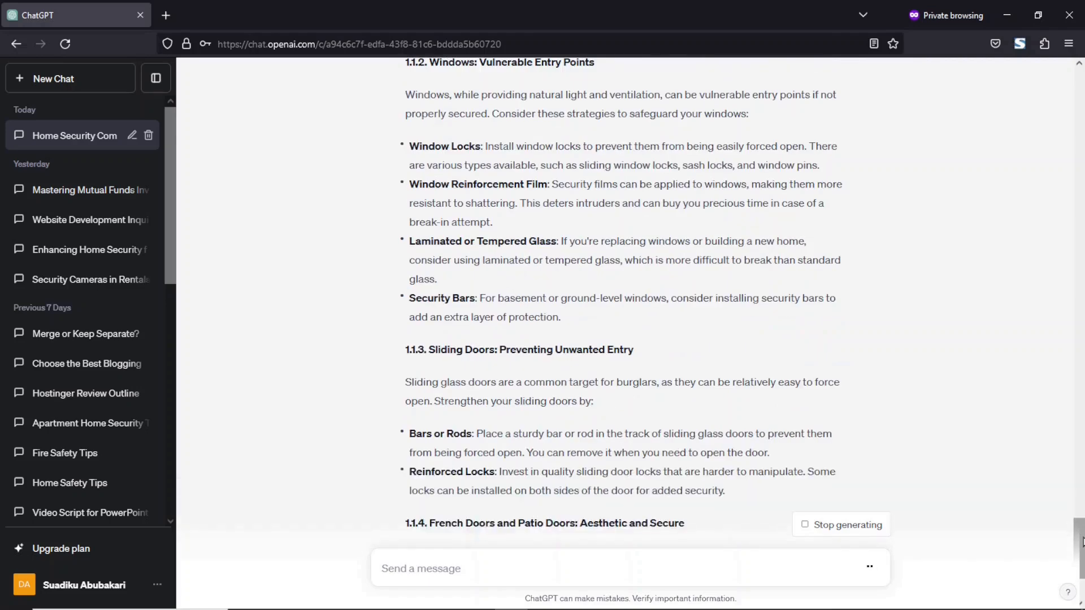
left_click_drag(1081, 557, 1064, 462)
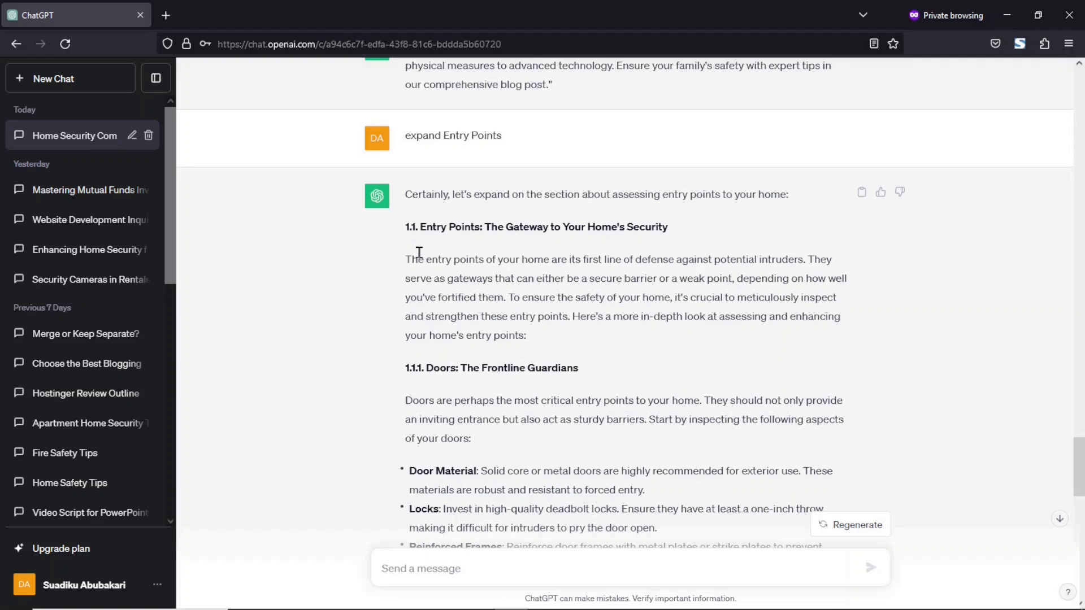
left_click_drag(1079, 463, 1080, 568)
left_click(407, 572)
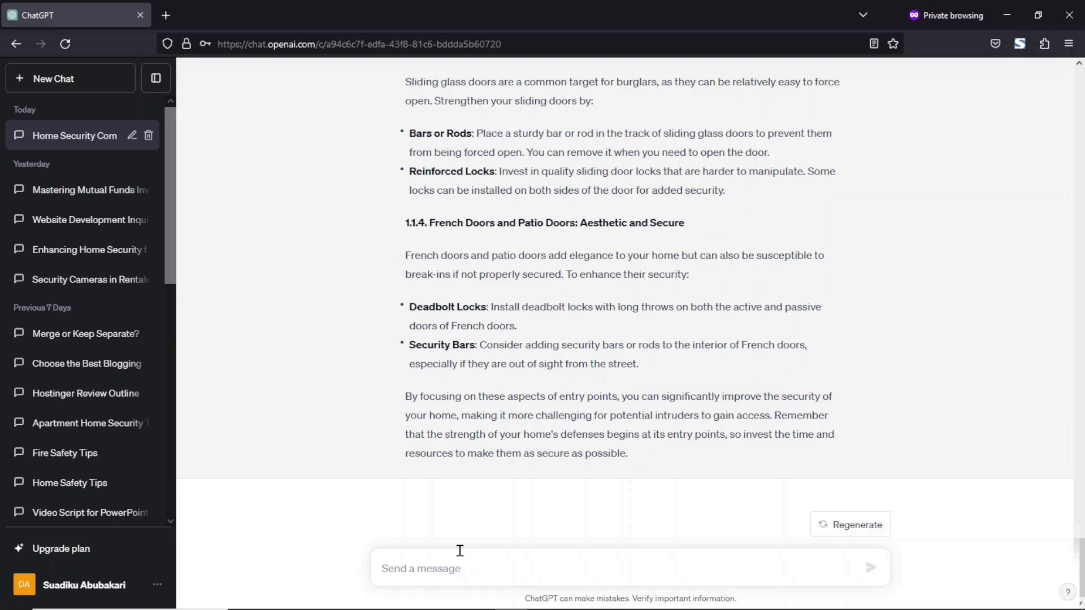
left_click_drag(632, 450, 427, 155)
Step: Send ChatGPT the prompt 'expand Entry Points to 100 words'
left_click(437, 571)
type("exp")
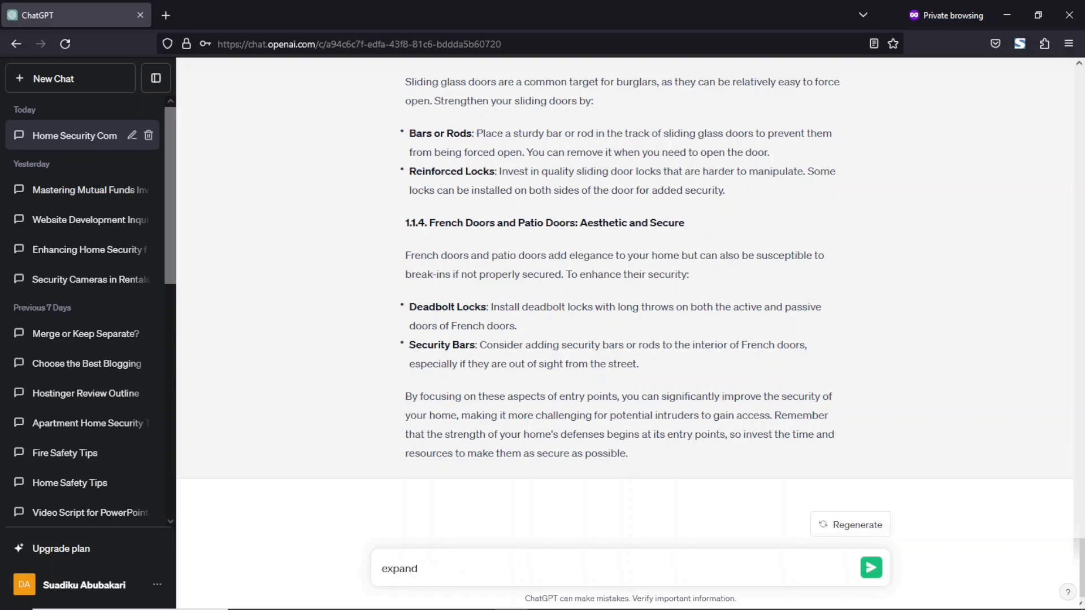
type("and")
key("ctrl+v")
type("to 10")
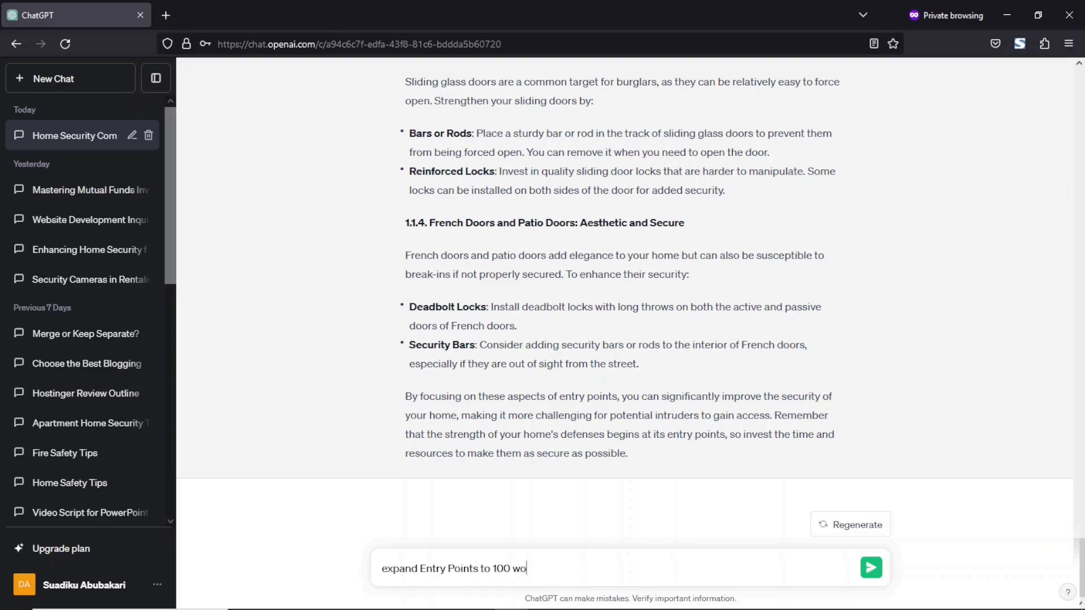
key("Return")
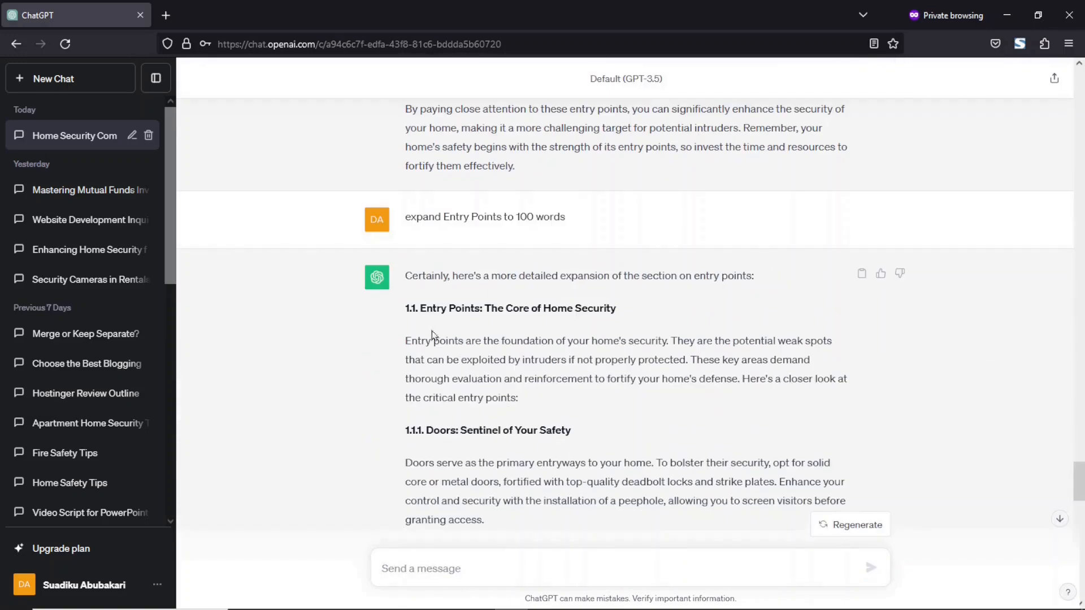
Step: Select the new reply and review outline labels such as 1.5. Alarm System
left_click_drag(404, 276, 671, 527)
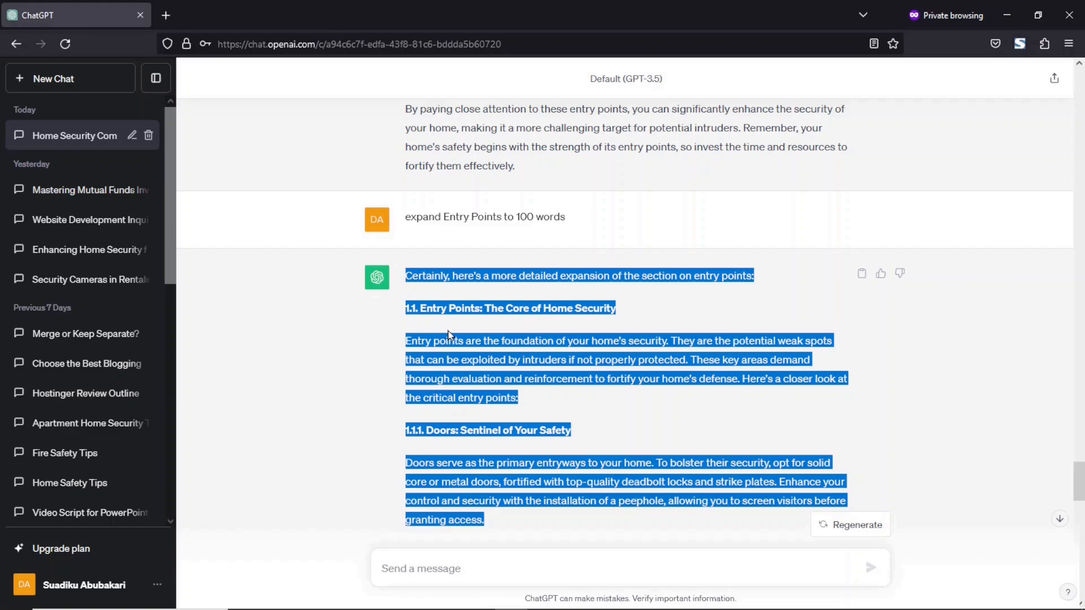
left_click_drag(1081, 478, 1083, 126)
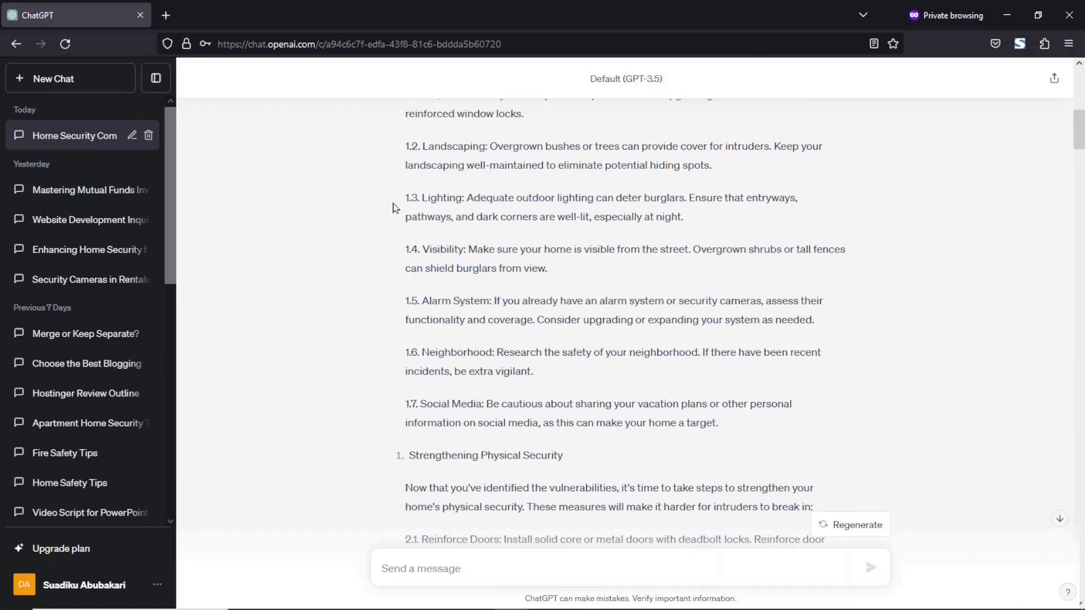
left_click_drag(396, 199, 467, 198)
left_click_drag(394, 250, 472, 244)
left_click(431, 310)
left_click_drag(404, 304, 491, 303)
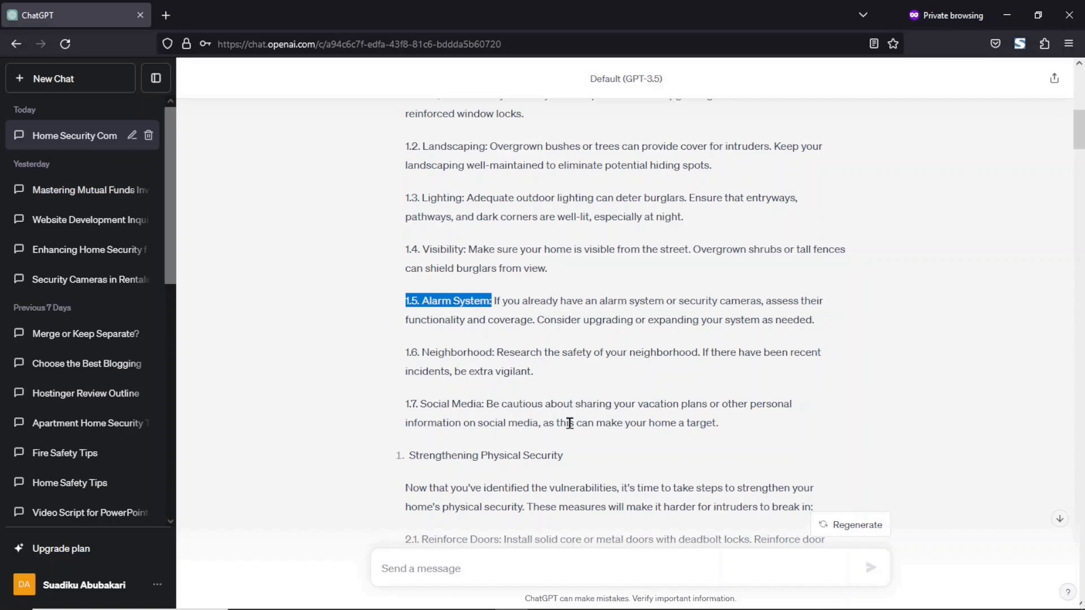
left_click_drag(1080, 134, 1080, 189)
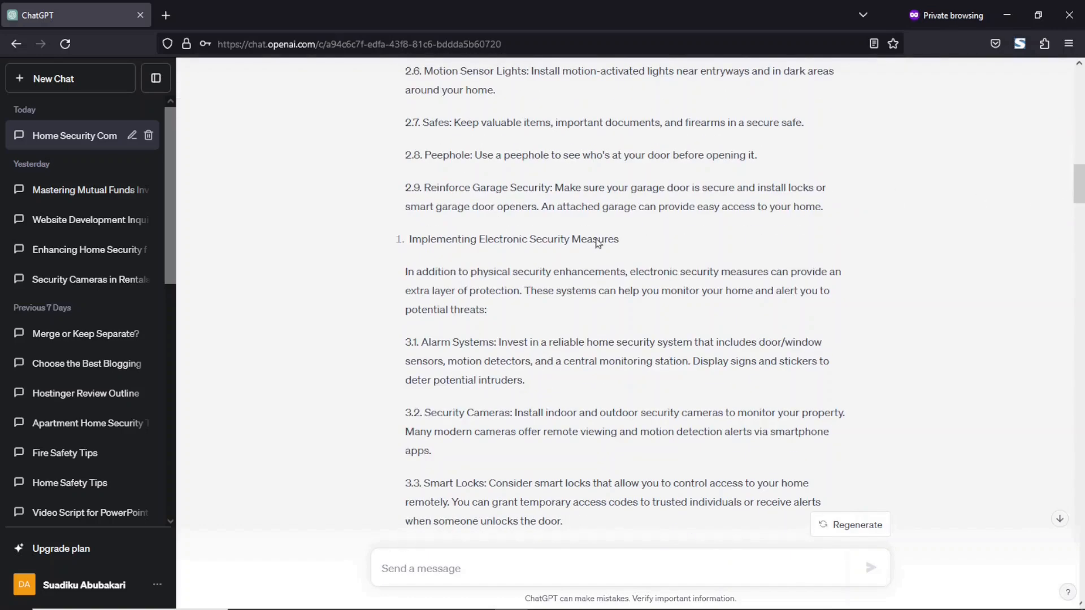
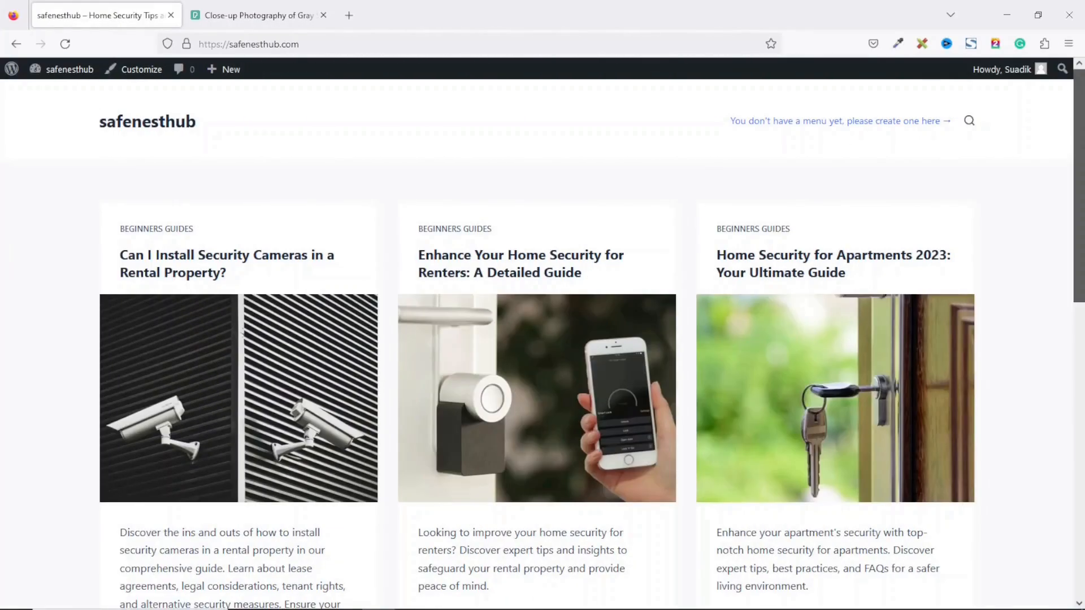
Step: Scroll through the safenesthub homepage and its security guide post cards
scroll(536, 339, "down", 10)
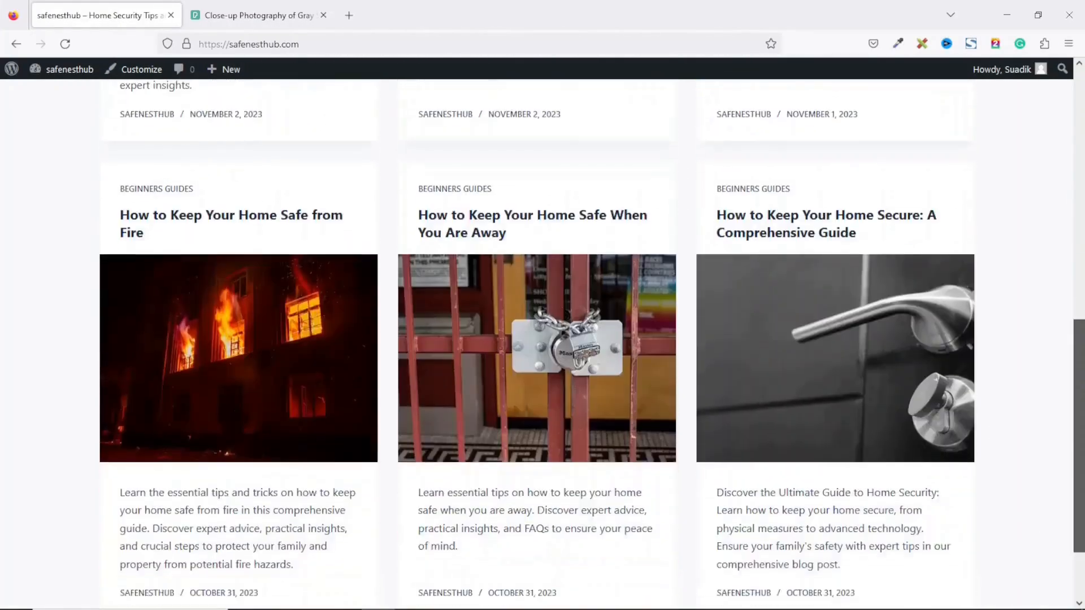
scroll(537, 339, "up", 8)
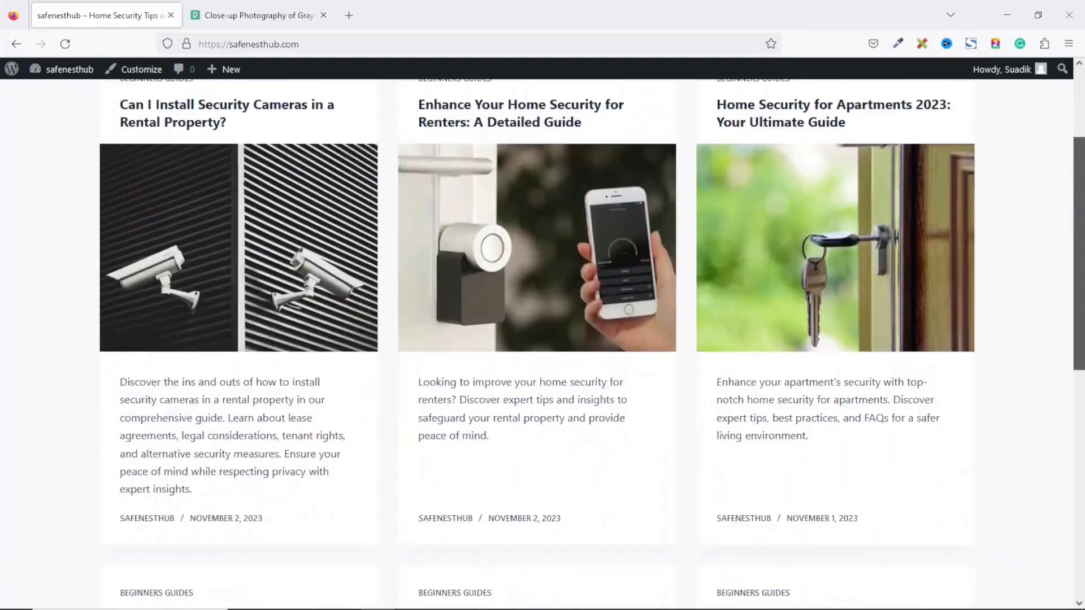
scroll(537, 339, "down", 8)
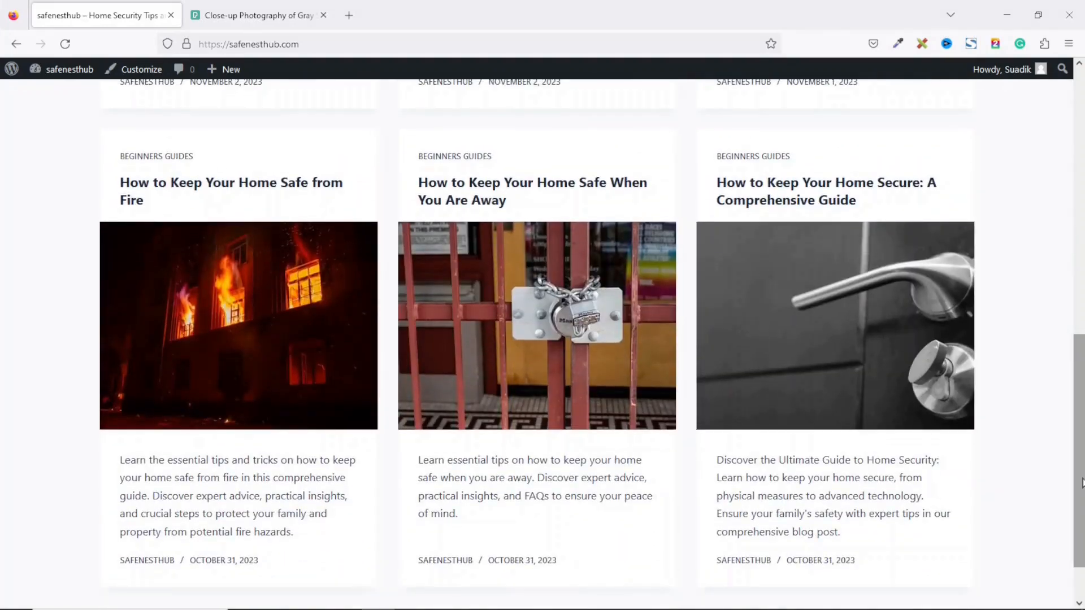
left_click_drag(1082, 483, 1077, 213)
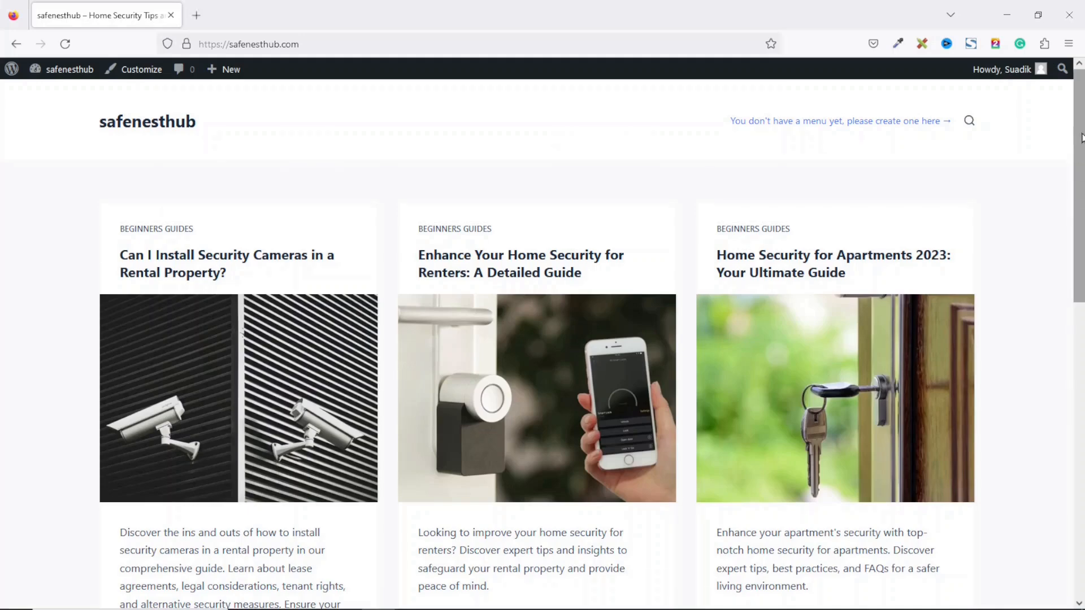
mouse_move(1082, 138)
left_mouse_down()
mouse_move(1084, 434)
mouse_move(1083, 138)
left_mouse_up()
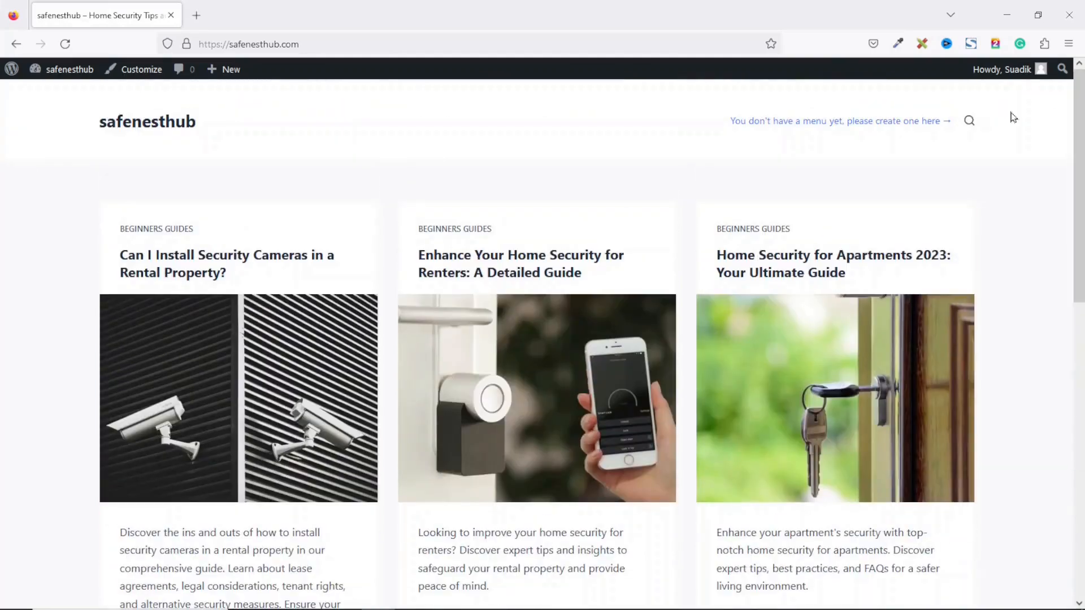
scroll(243, 333, "down", 5)
scroll(243, 334, "up", 5)
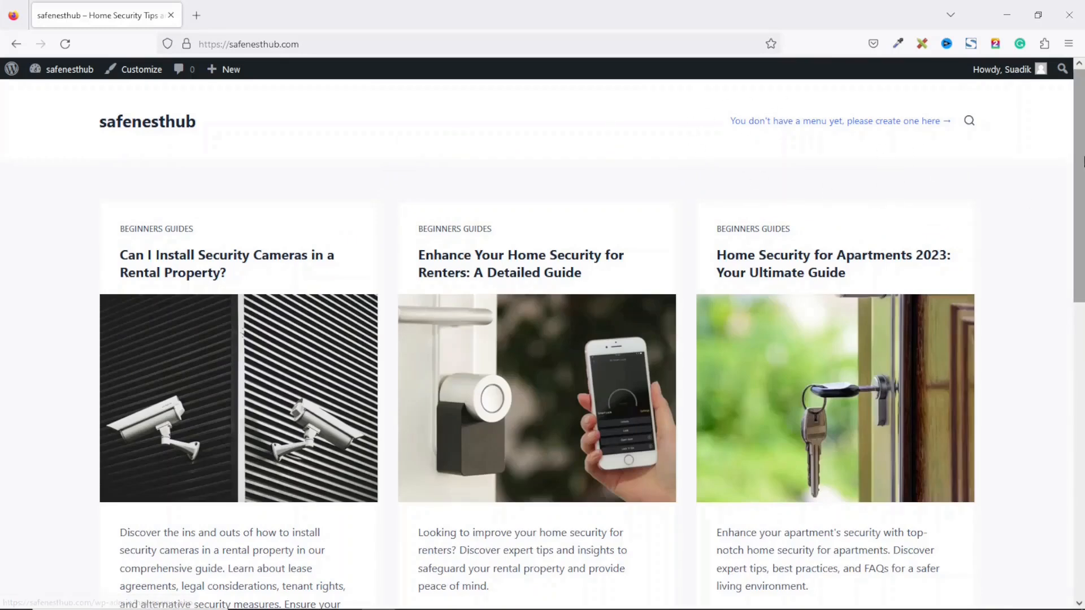
Step: Go to the Dashboard's Pages list, then return to the live site
left_click(66, 70)
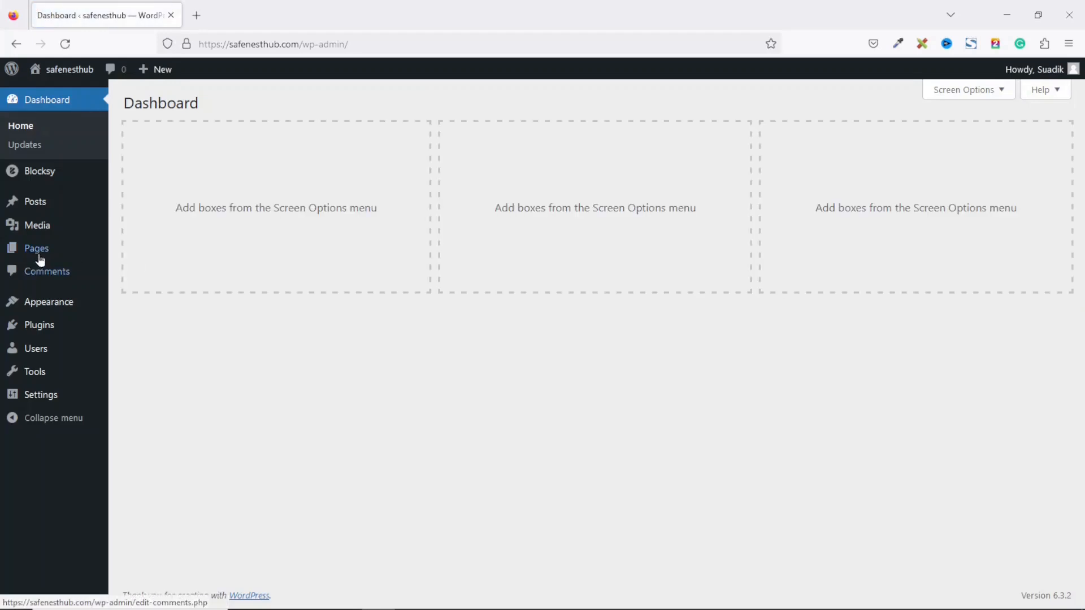
left_click(36, 251)
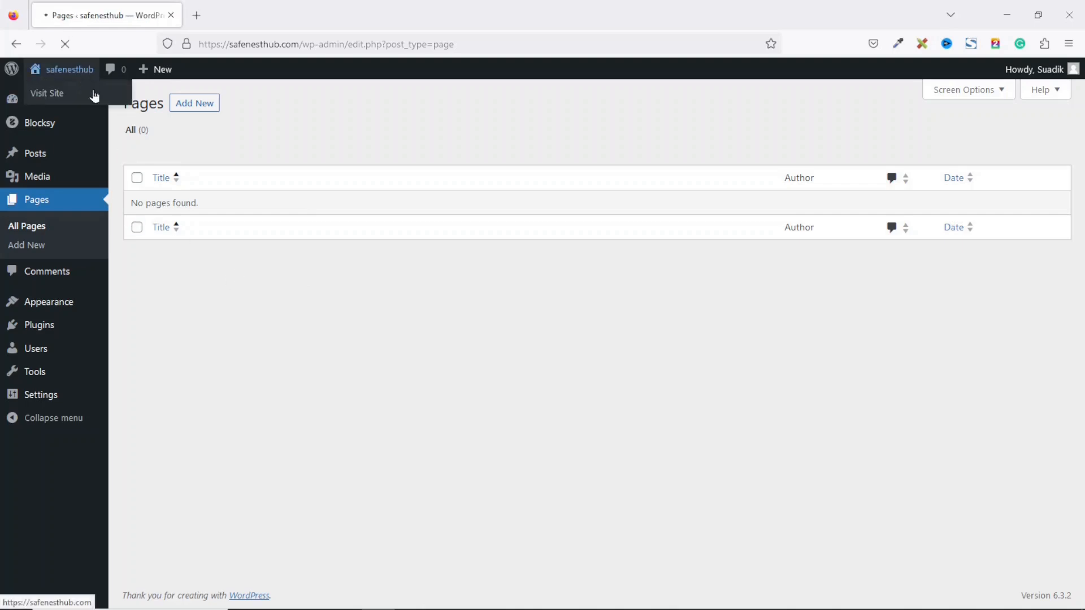
left_click(92, 93)
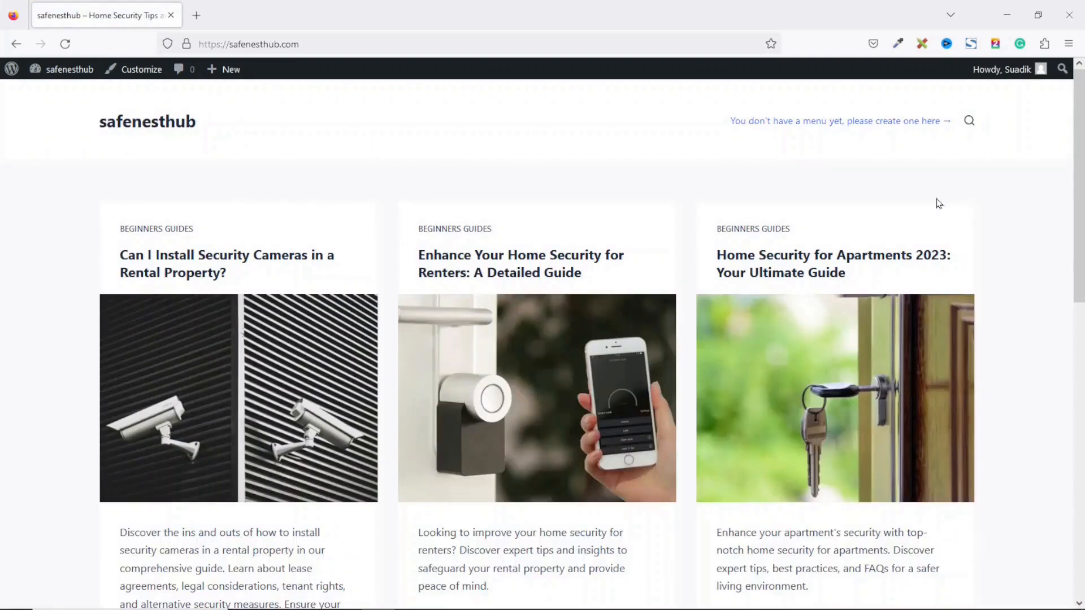
left_click_drag(1072, 152, 1070, 354)
left_click(1043, 346)
left_click_drag(1078, 170, 1082, 124)
Step: Load dikupages.com/dikupagesblog in a new browser tab
left_click(196, 15)
type("dikupages.com/")
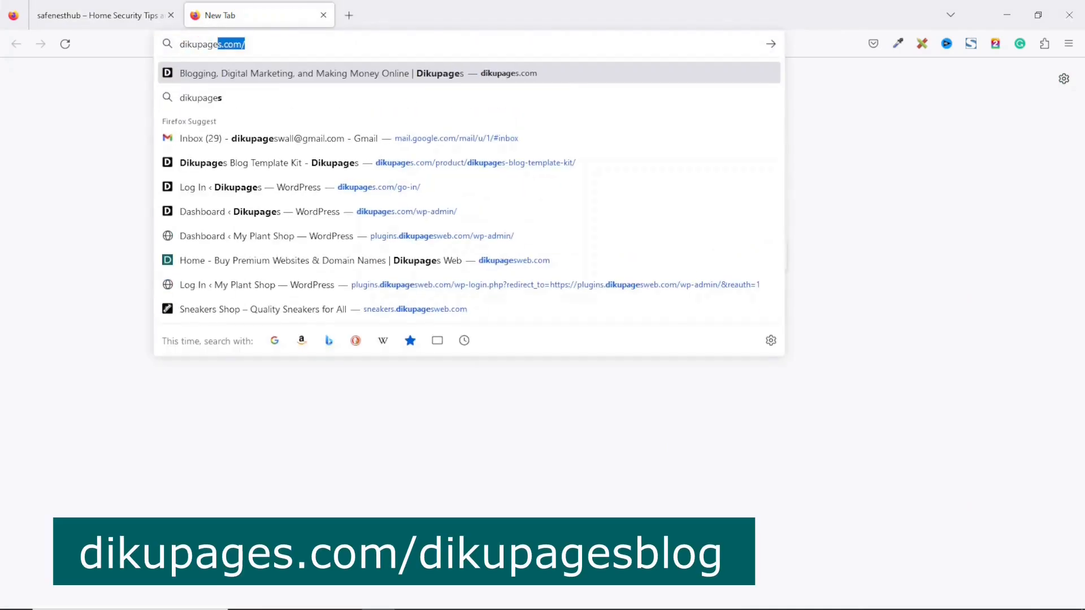
key("Right")
type("dig")
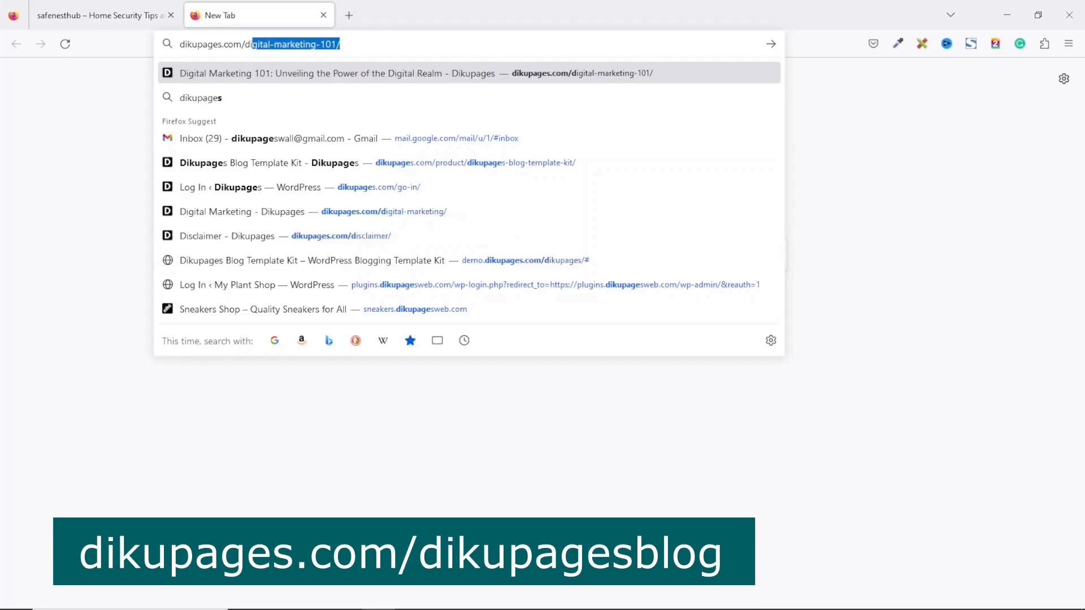
key("BackSpace")
key("BackSpace")
type("kupagesblog")
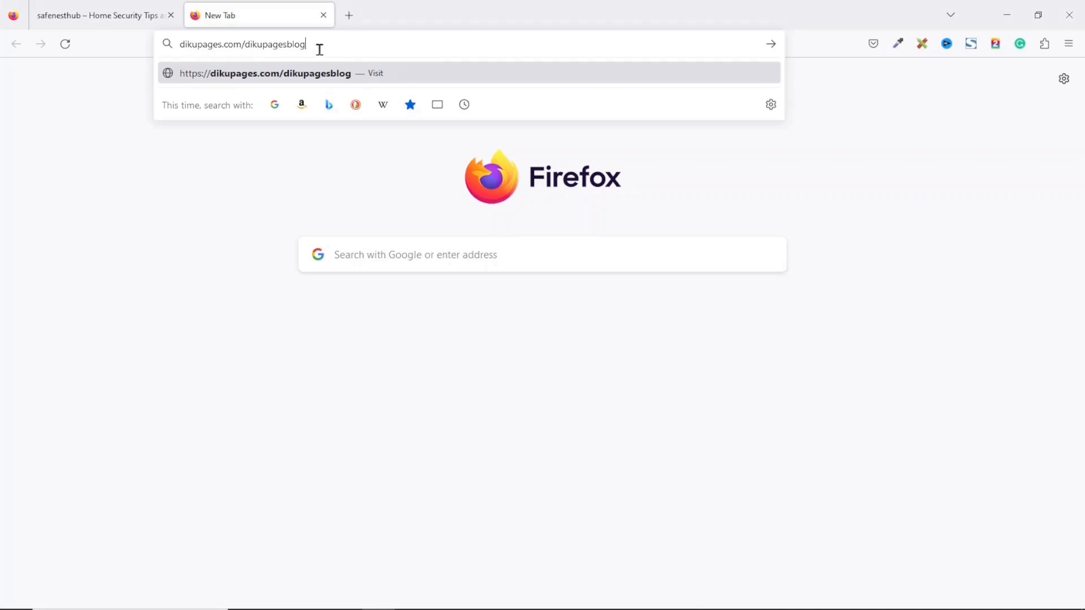
key("Return")
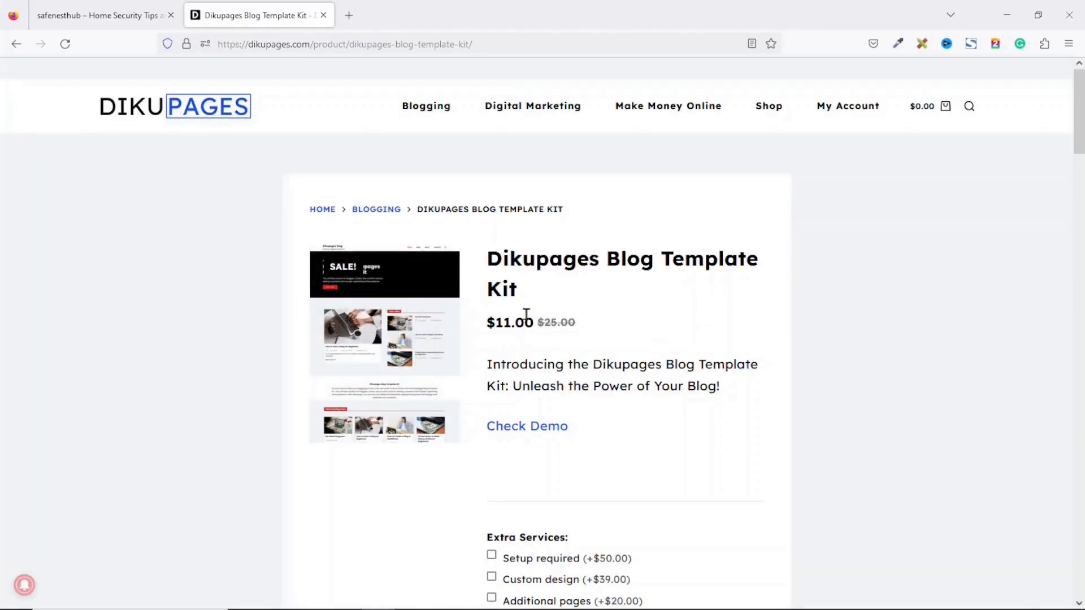
Step: Add the Dikupages Blog Template Kit ($11, down from $25) to the cart and view it
left_click_drag(540, 323, 584, 331)
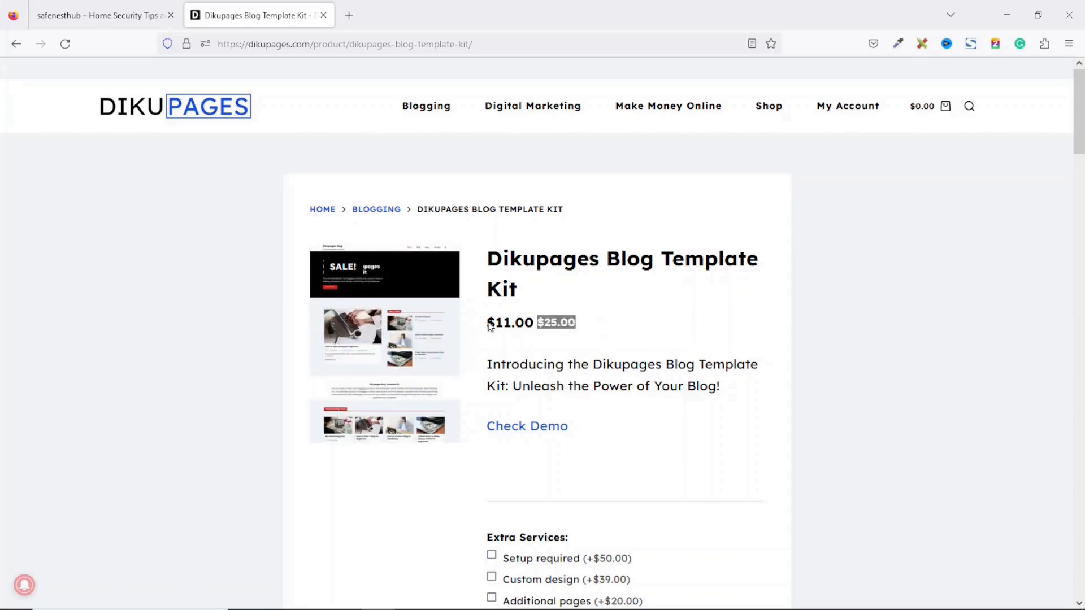
left_click_drag(489, 326, 512, 321)
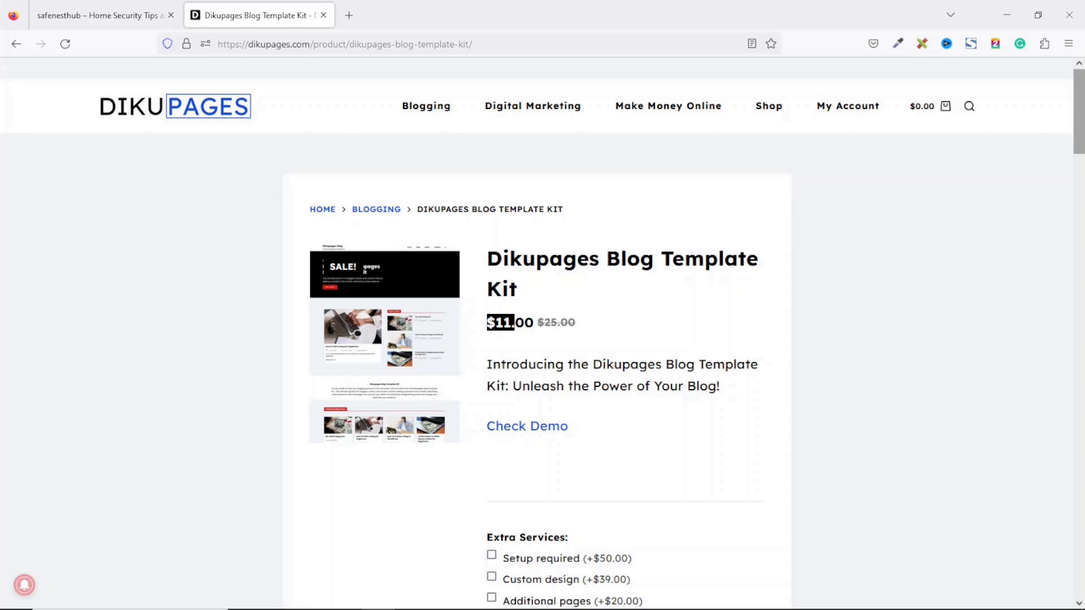
scroll(688, 211, "down", 8)
left_click(688, 211)
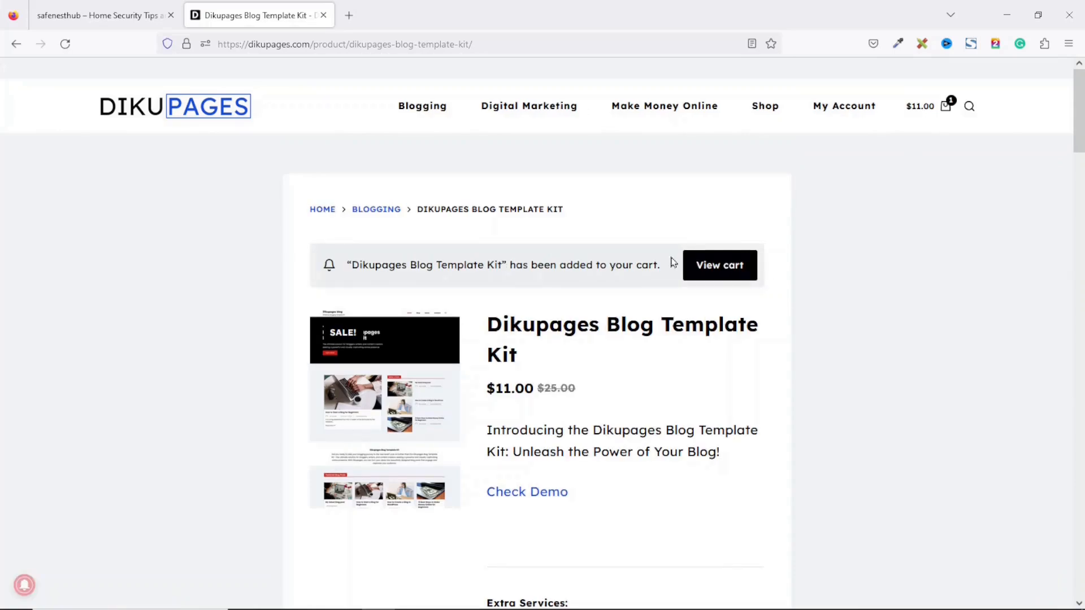
left_click(715, 272)
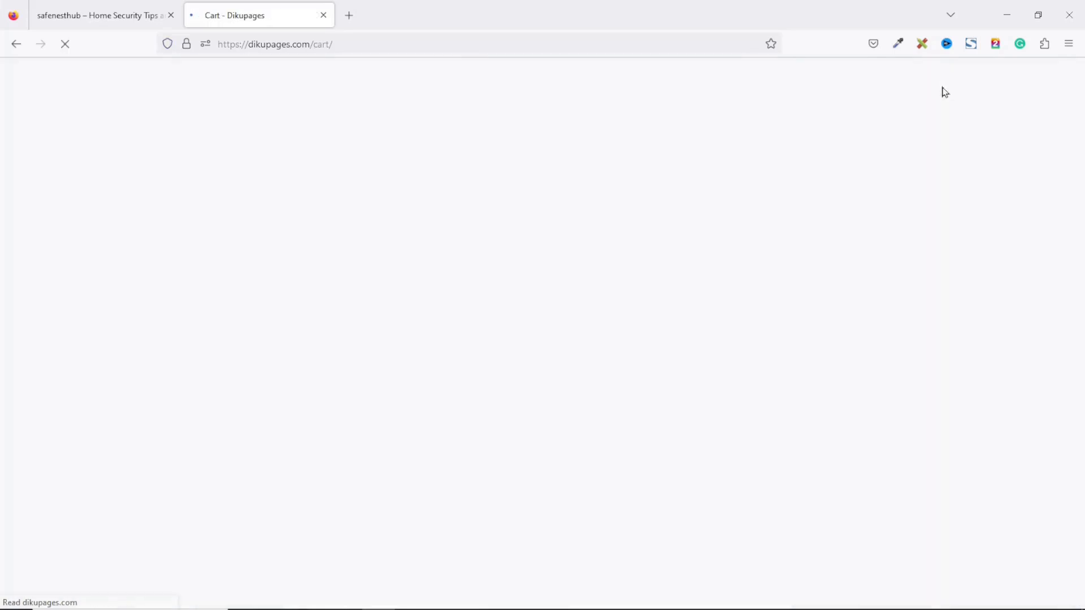
Step: Apply the coupon code dikupagesblog to the cart
mouse_move(939, 109)
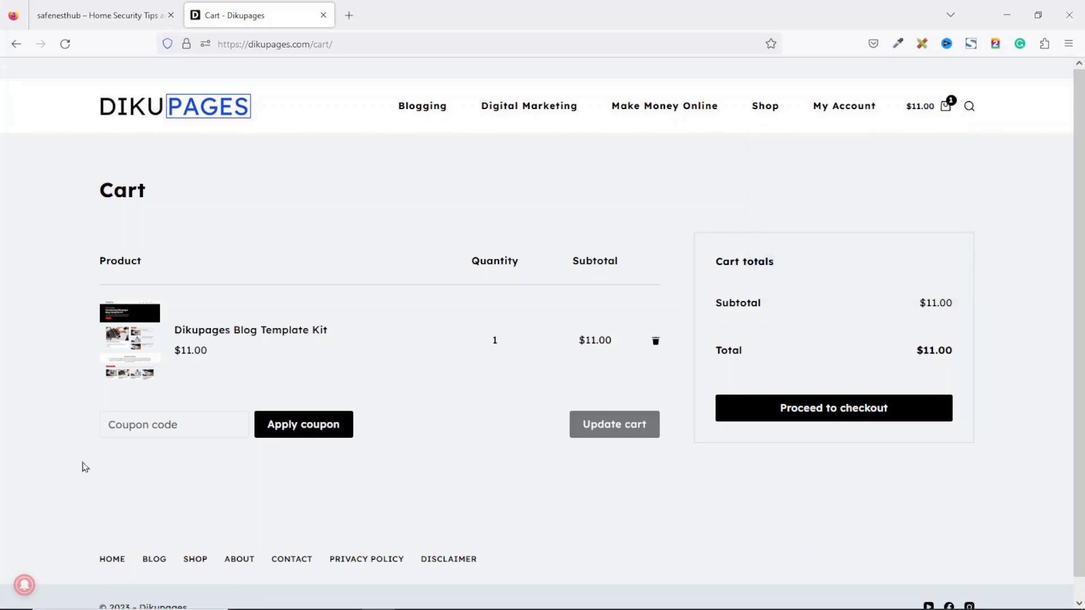
left_click(213, 420)
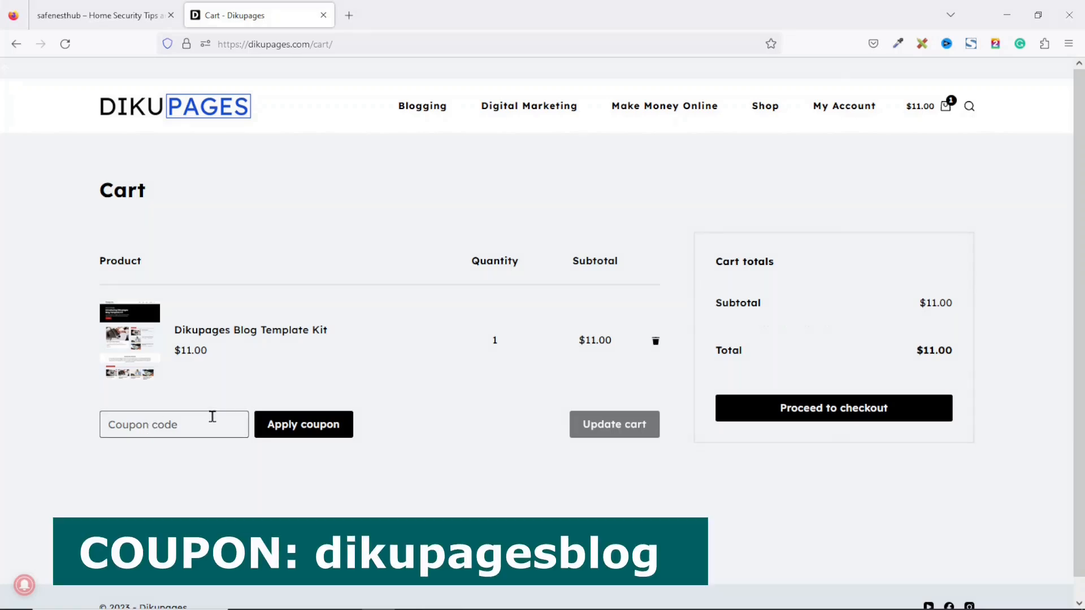
type("dikupagesblog")
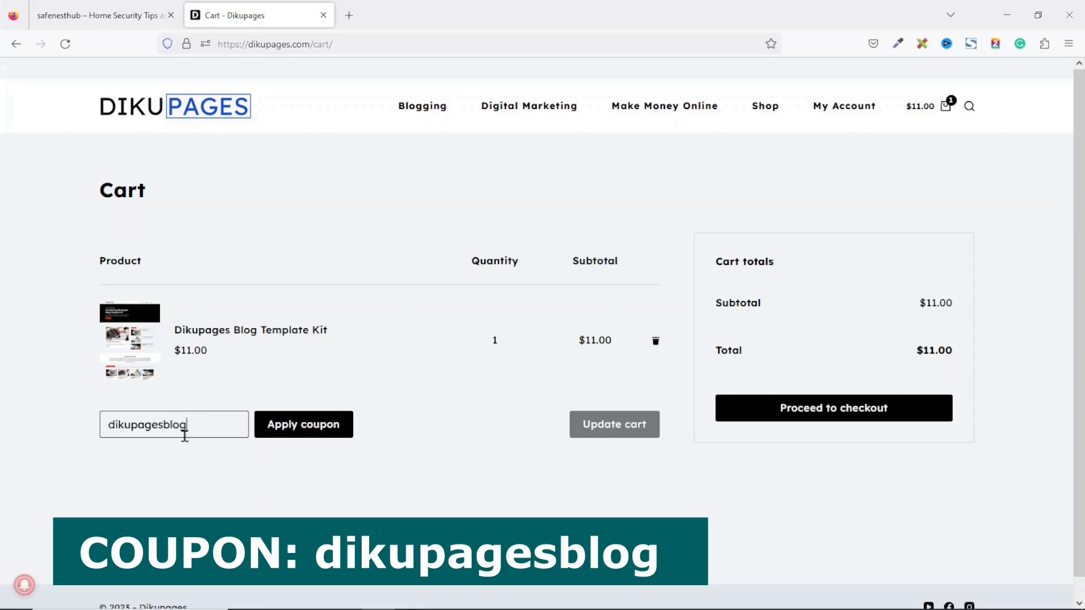
left_click(286, 431)
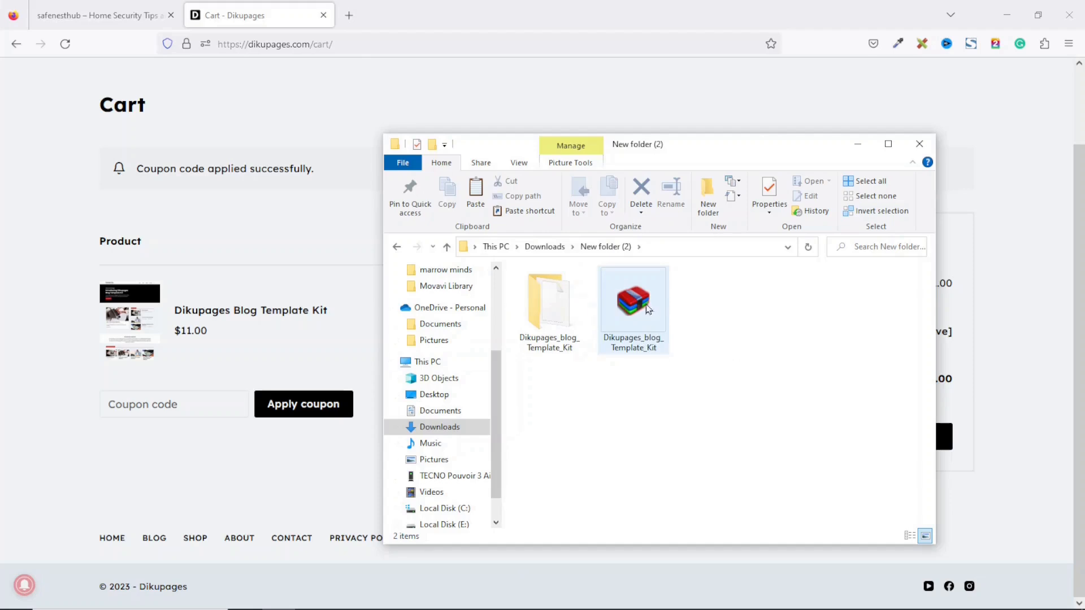
Step: Open the Dikupages_blog_Template_Kit folder, select its two files, and close the cart tab
left_click(609, 306)
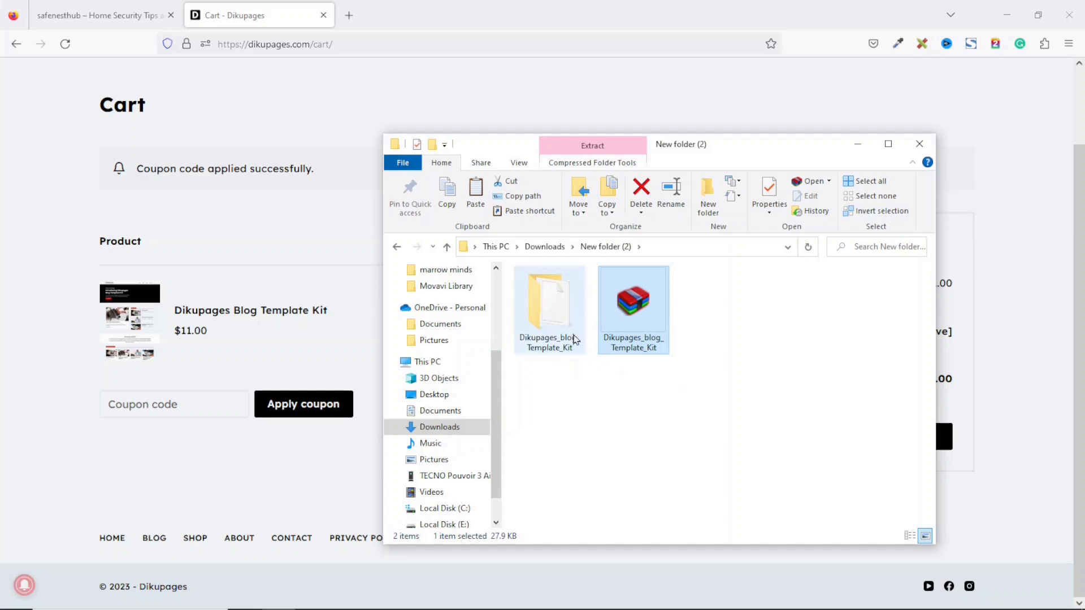
left_click(555, 311)
double_click(554, 303)
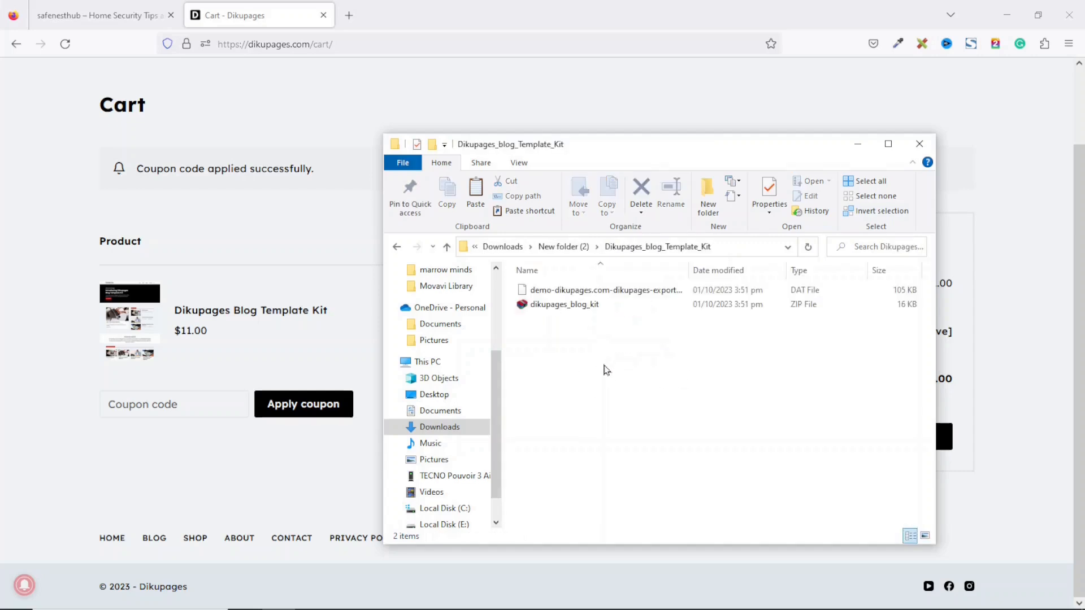
left_click_drag(625, 358, 512, 280)
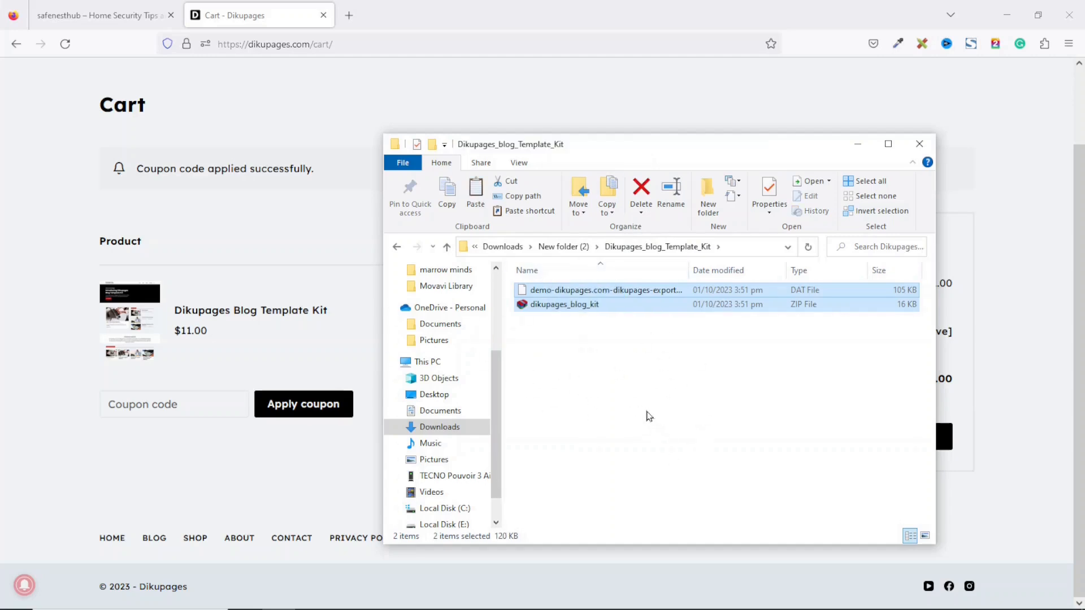
left_click(323, 16)
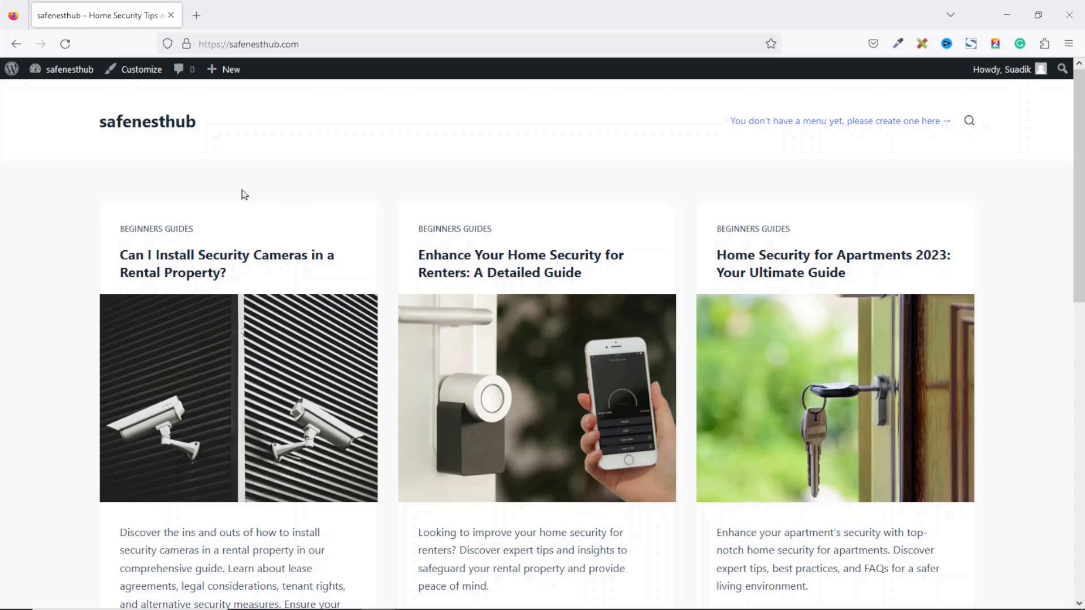
Step: Search plugins for 'elementor', then install and activate Elementor Website Builder
mouse_move(56, 72)
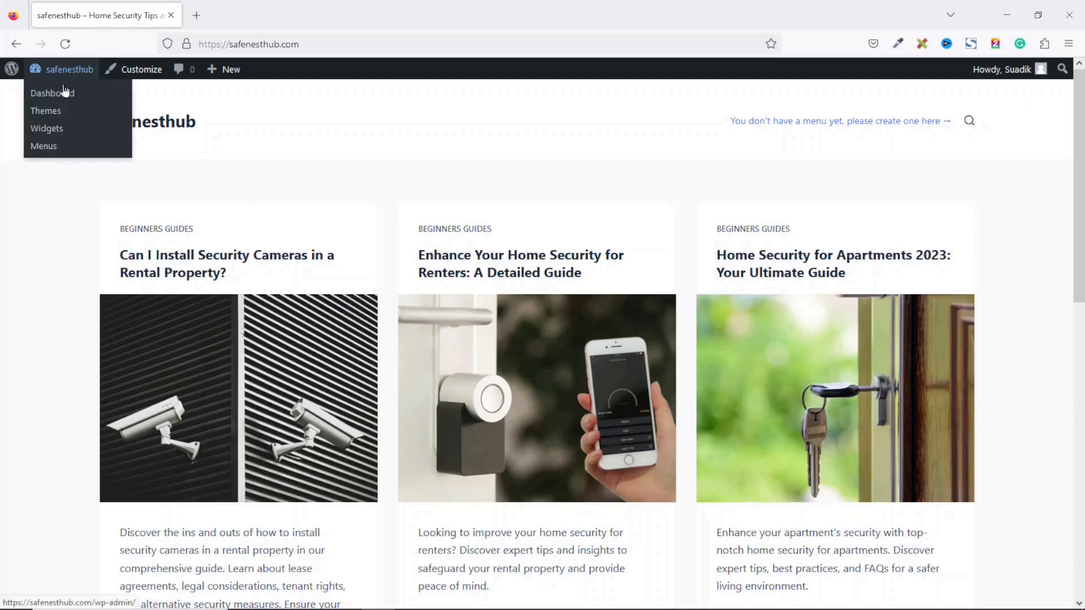
left_click(52, 92)
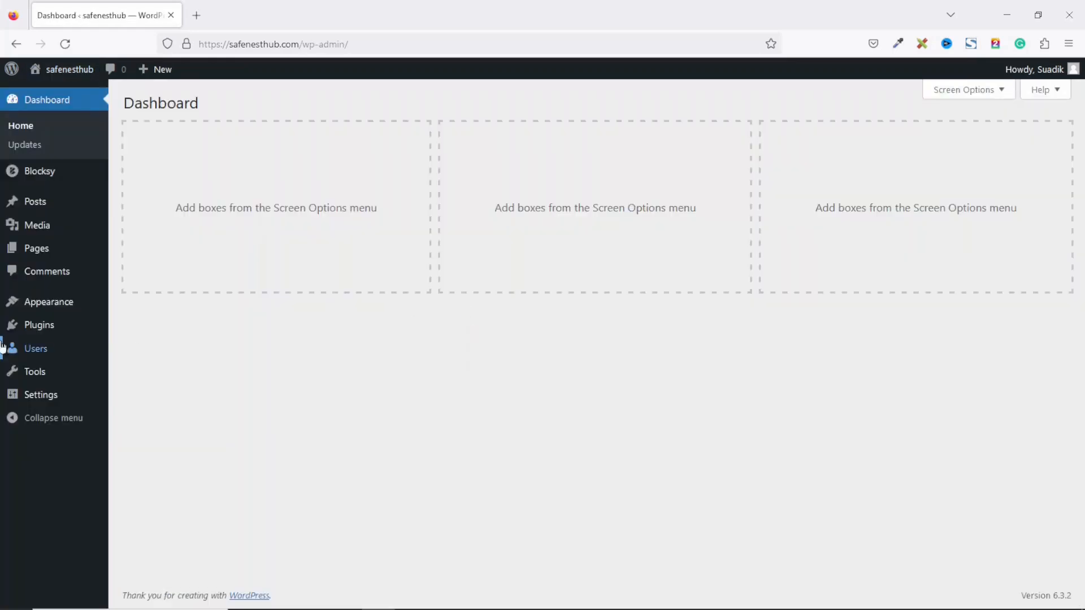
mouse_move(41, 328)
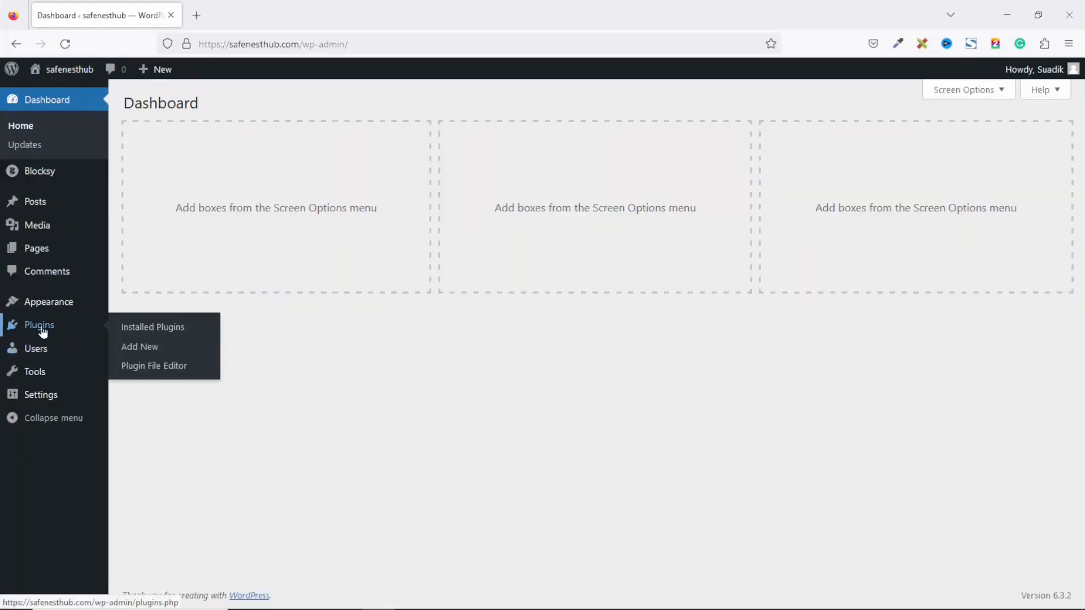
left_click(128, 345)
left_click(967, 141)
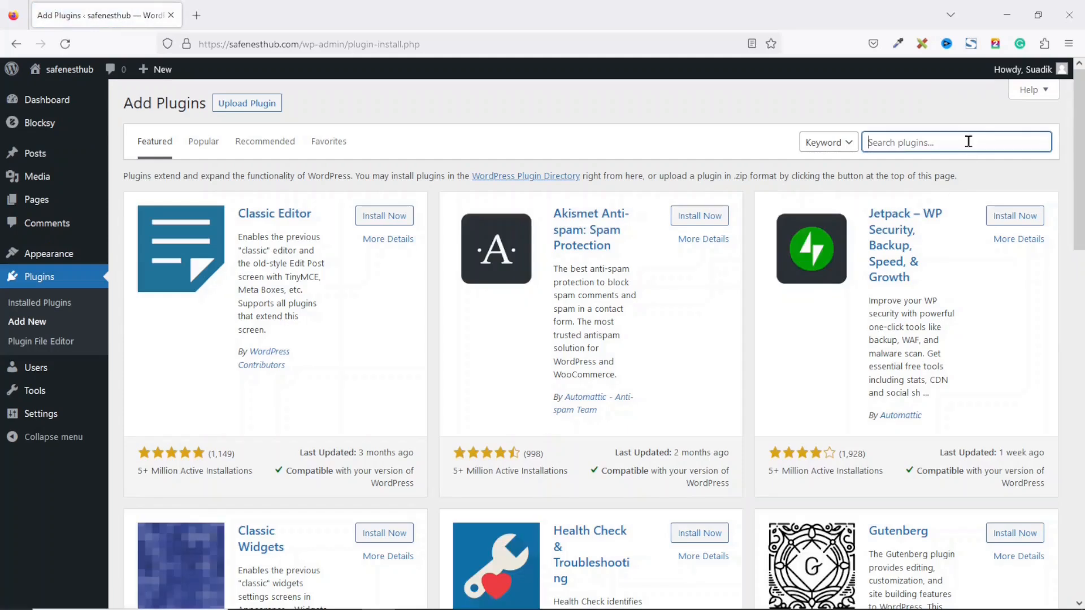
type("elementor")
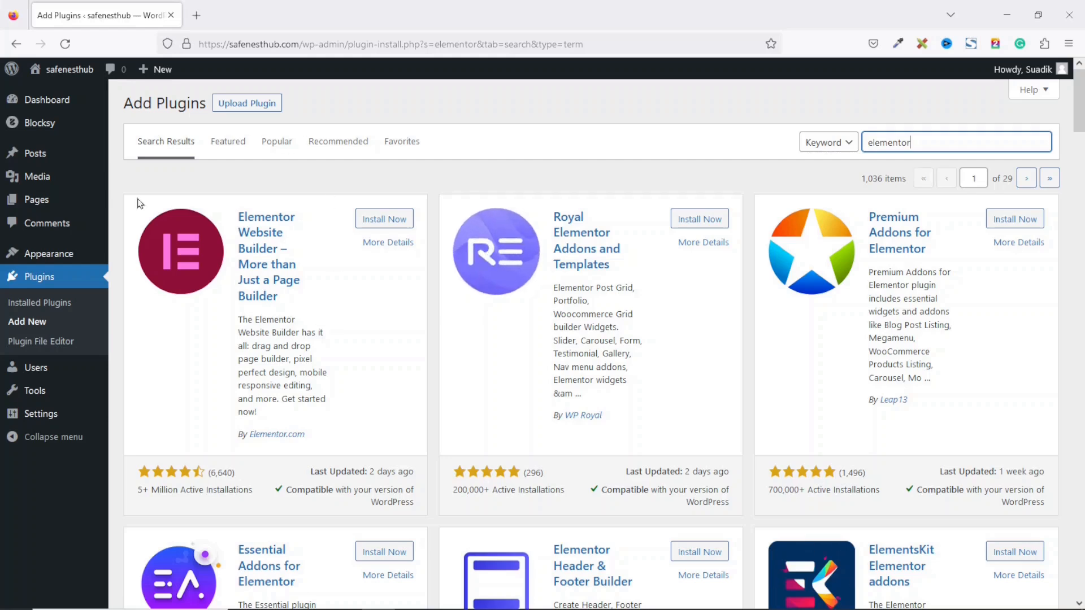
left_click(394, 222)
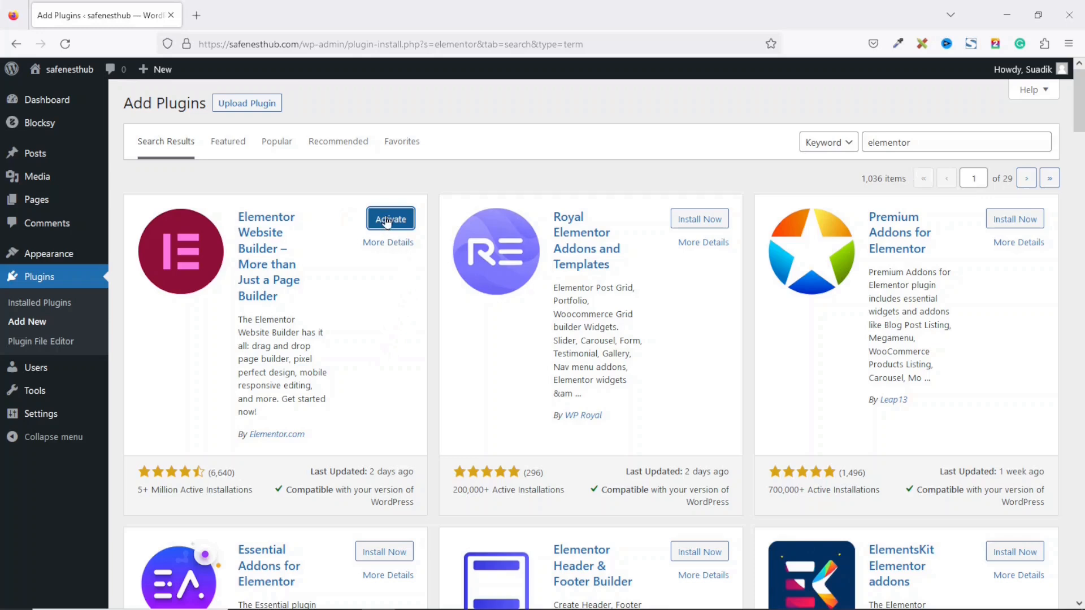
left_click(389, 220)
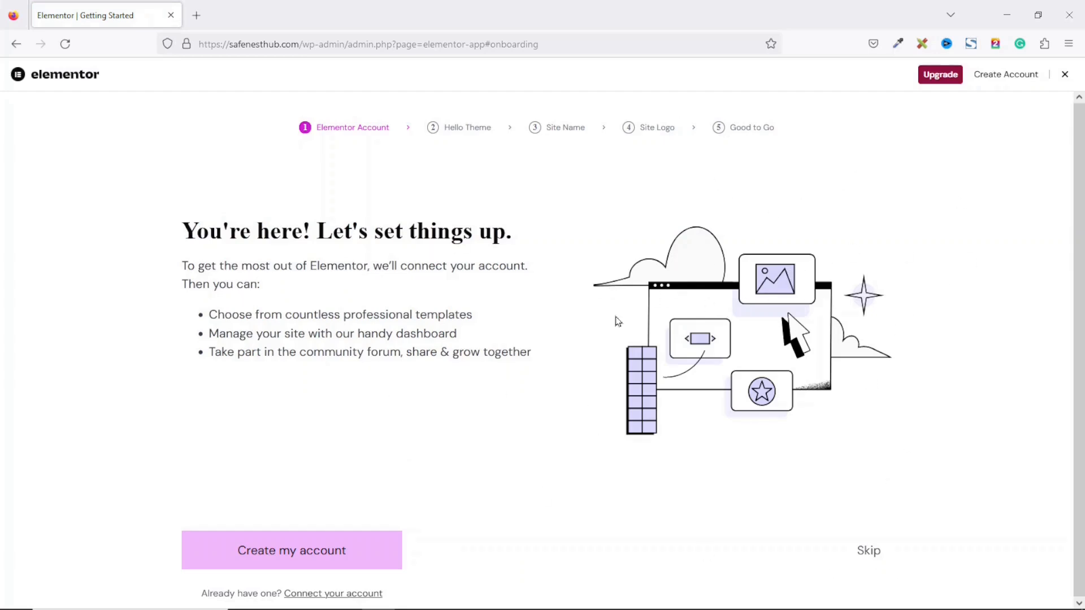
Step: Exit the setup wizard, hide the Elementor Overview dashboard box, and go to Elementor Settings
left_click(1064, 75)
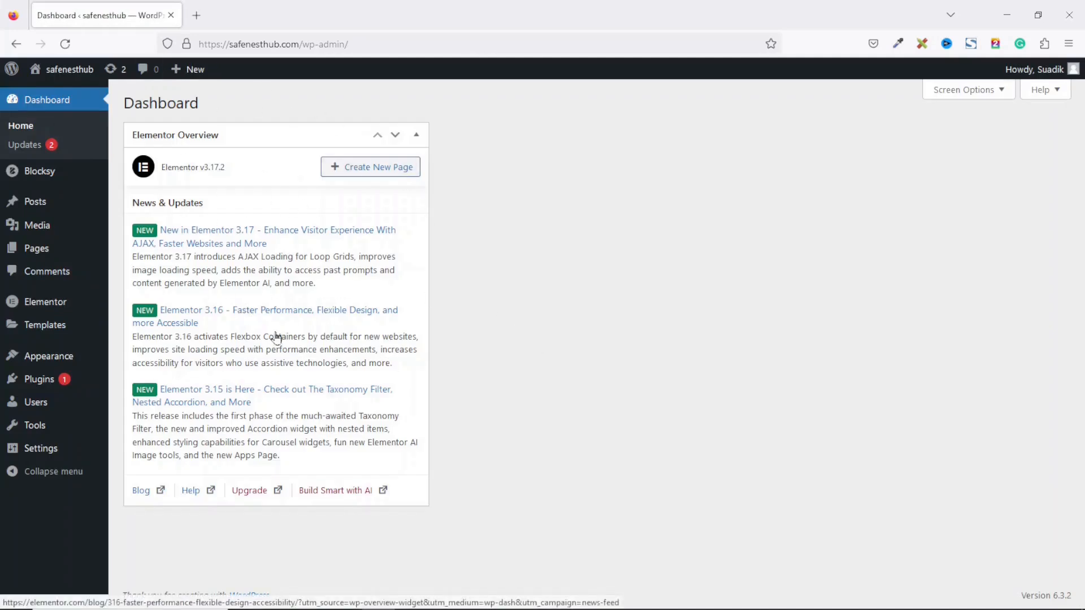
left_click(967, 91)
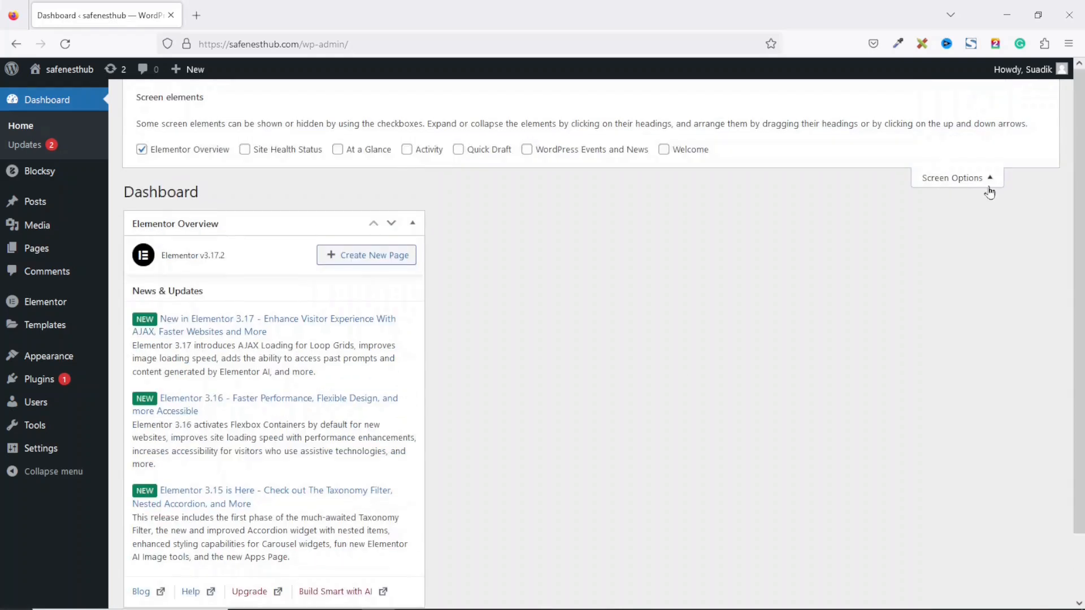
left_click(163, 152)
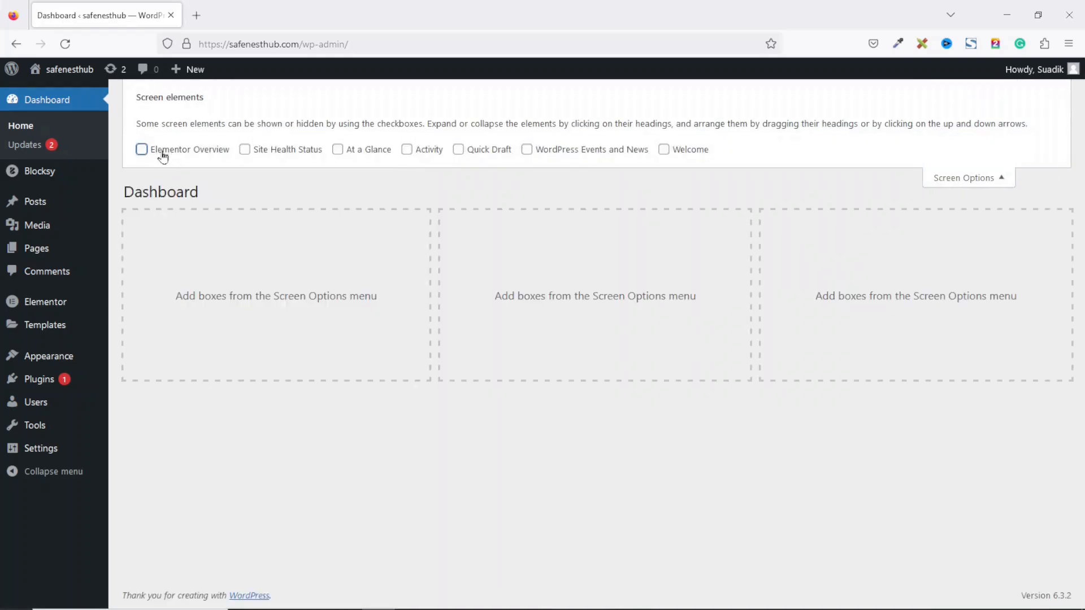
left_click(976, 177)
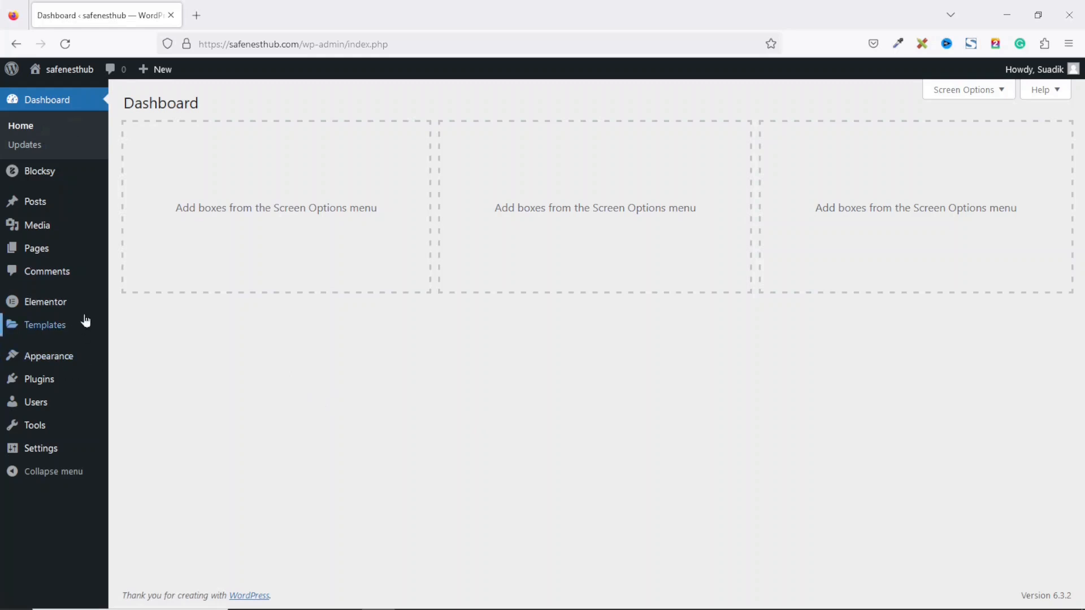
mouse_move(55, 312)
left_click(151, 311)
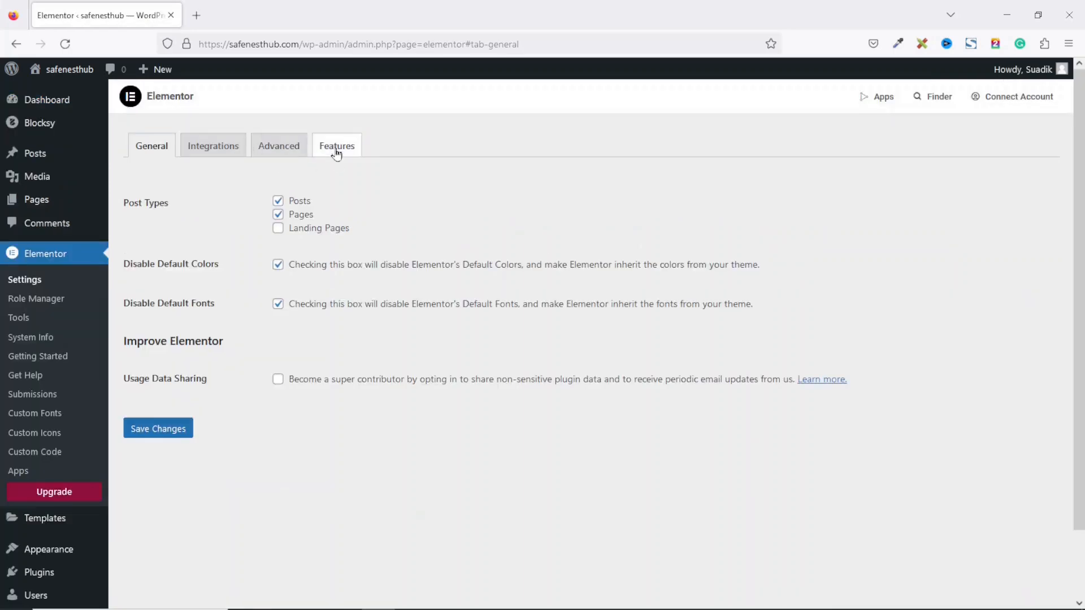
Step: Set Elementor's Flexbox Container feature to Active and save the changes
left_click(336, 148)
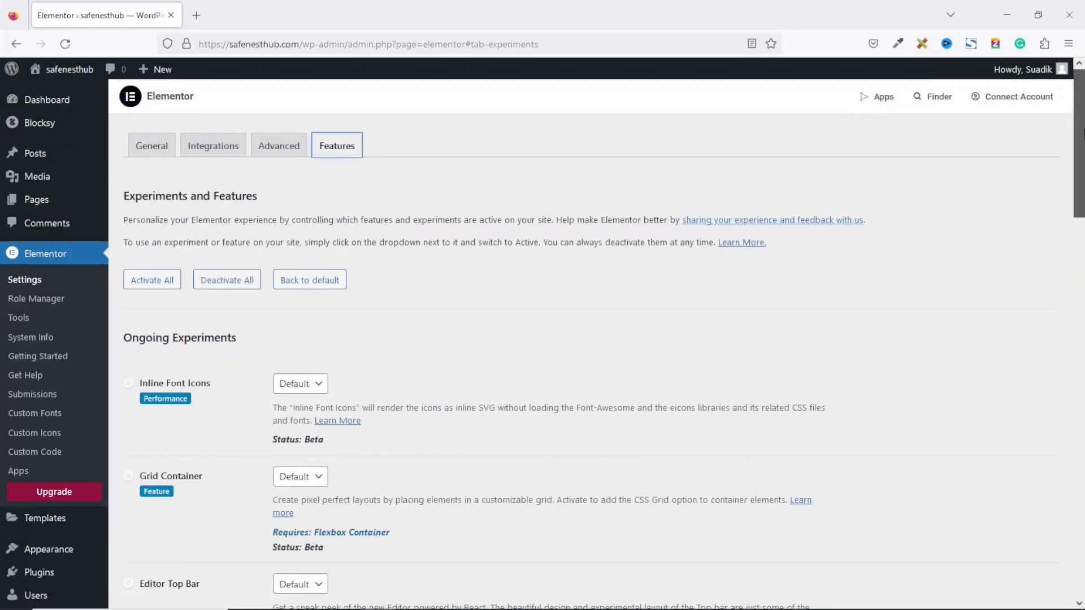
scroll(1046, 409, "down", 20)
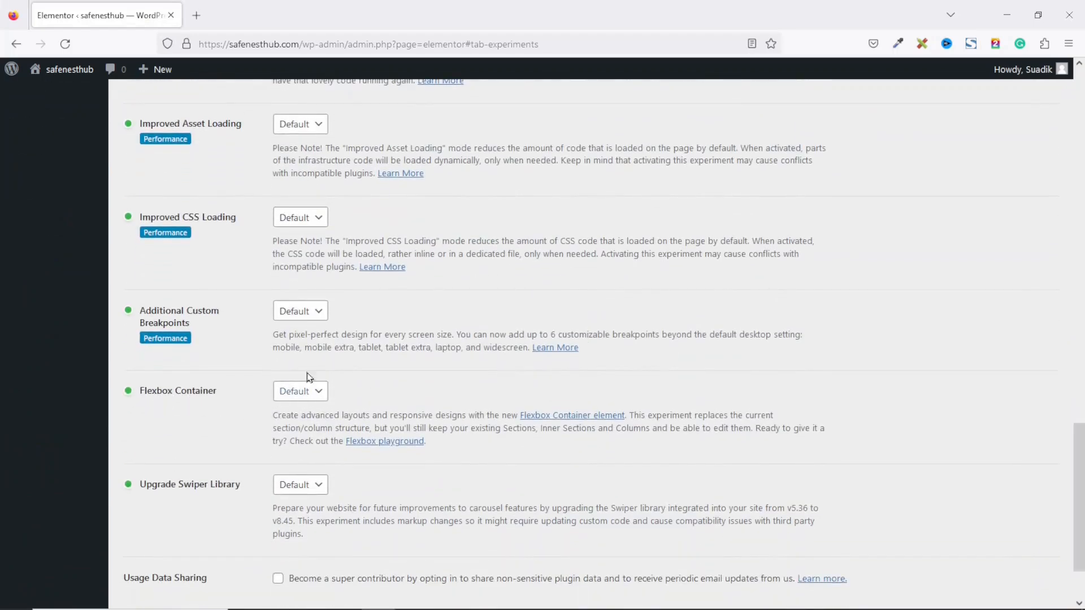
left_click(318, 397)
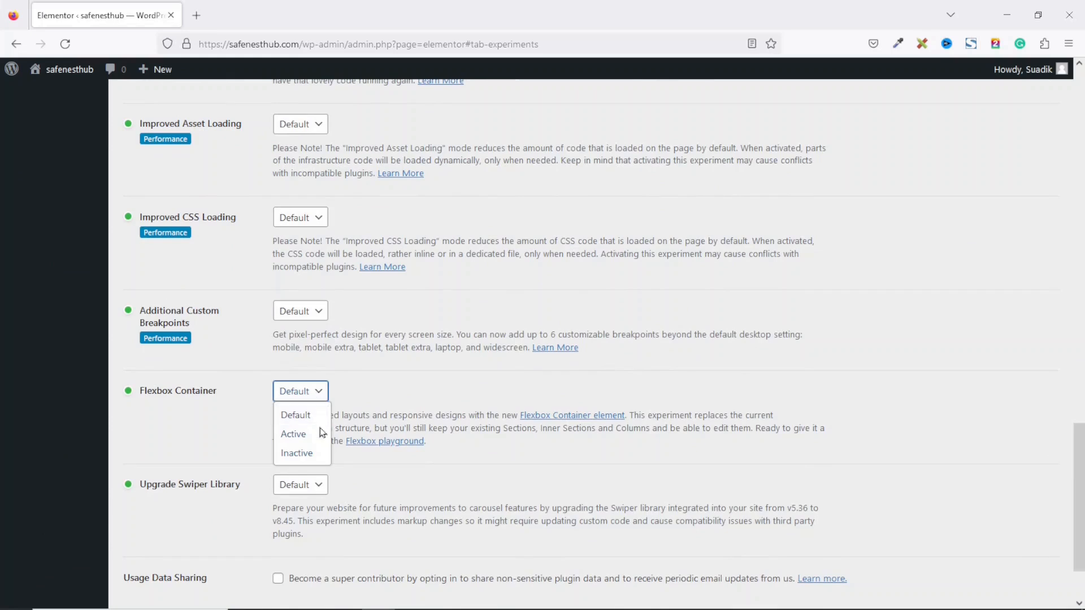
left_click(299, 439)
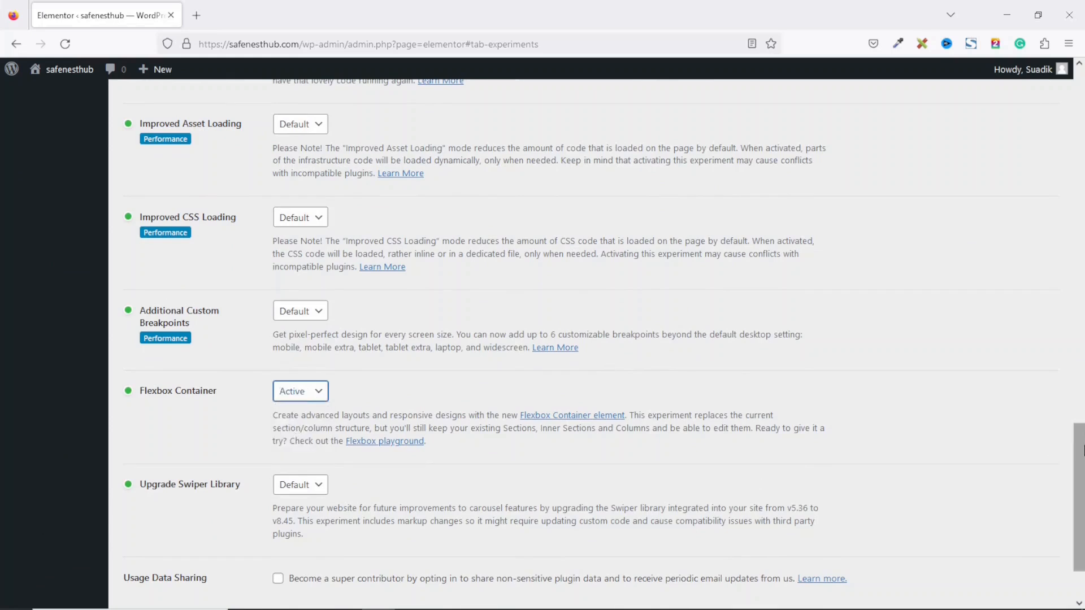
scroll(650, 537, "down", 2)
left_click(162, 540)
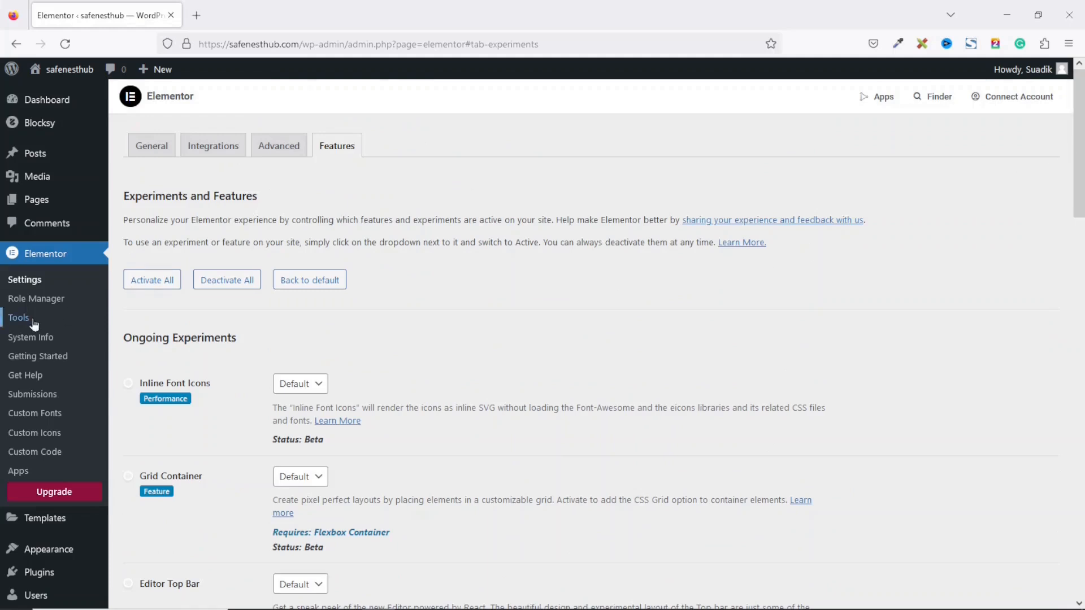
left_click(25, 323)
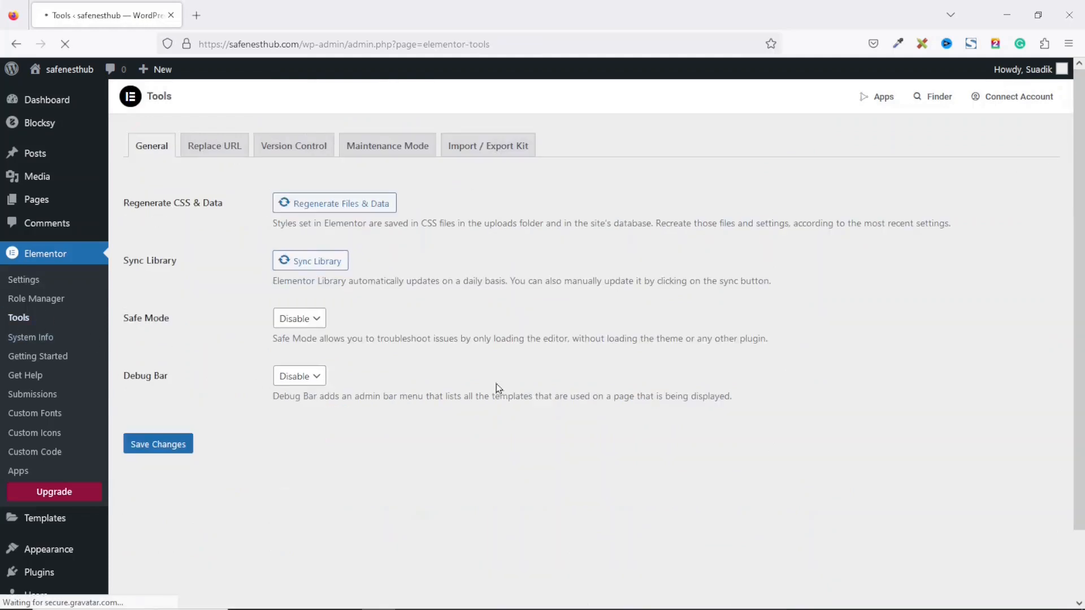
Step: Start an Elementor kit import and upload dikupages_blog_kit.zip from the Dikupages_blog_Template_Kit folder
left_click(483, 150)
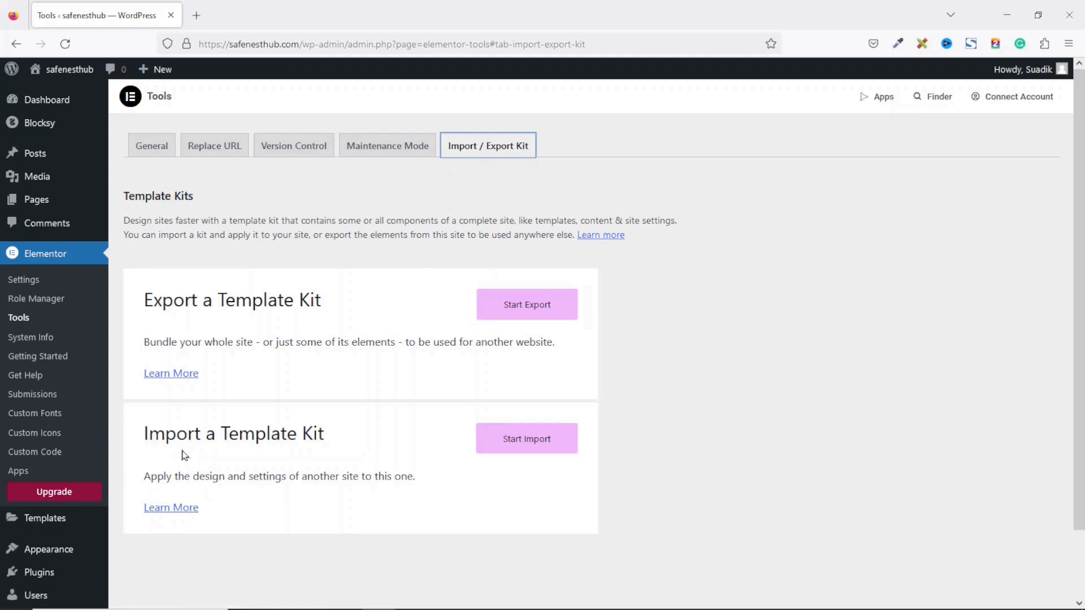
left_click(526, 445)
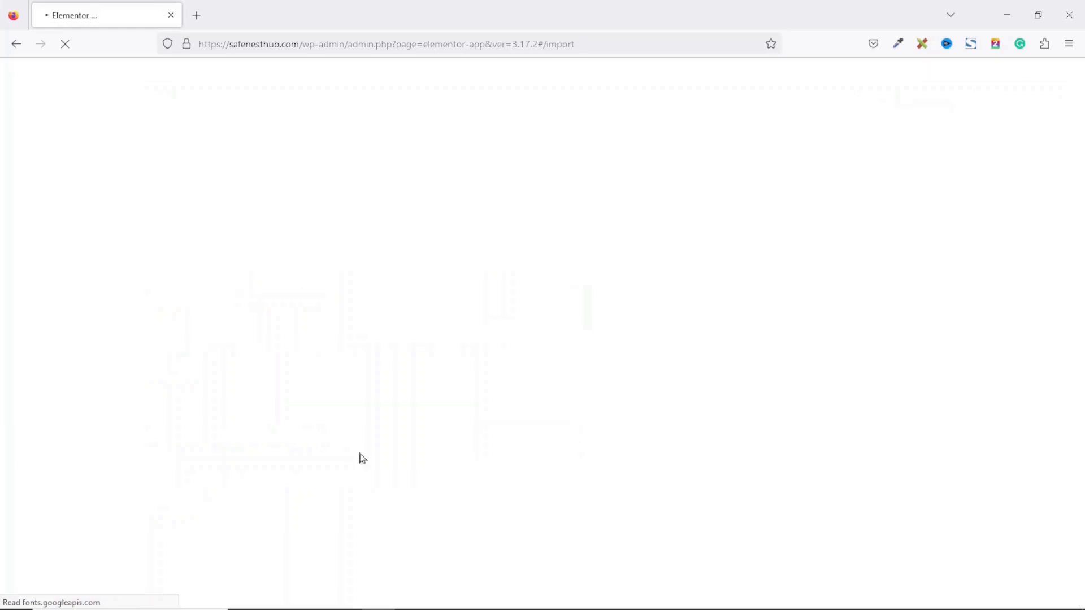
left_click(537, 484)
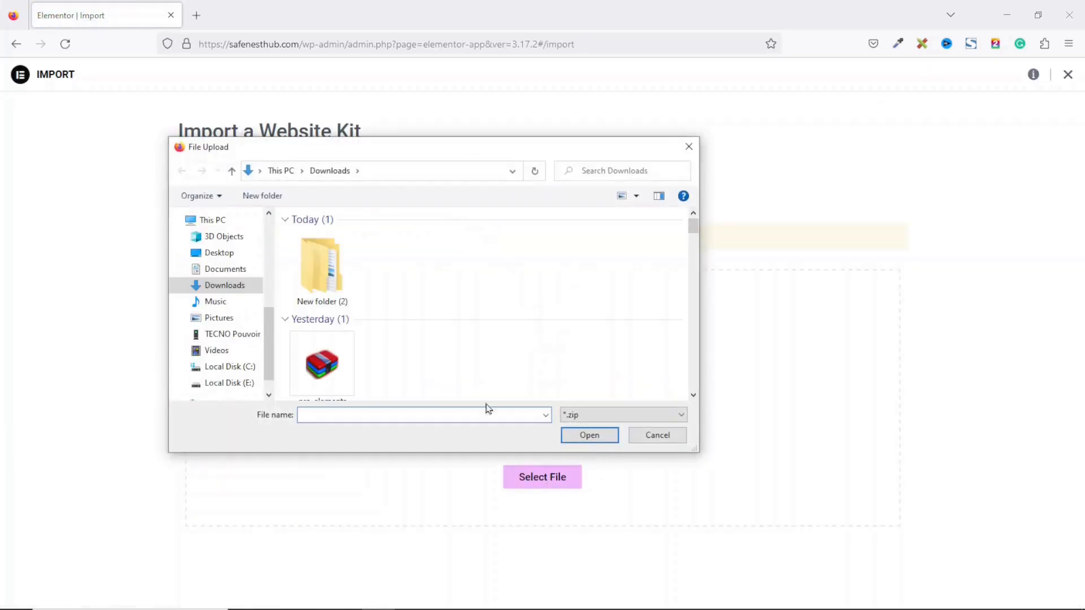
double_click(334, 278)
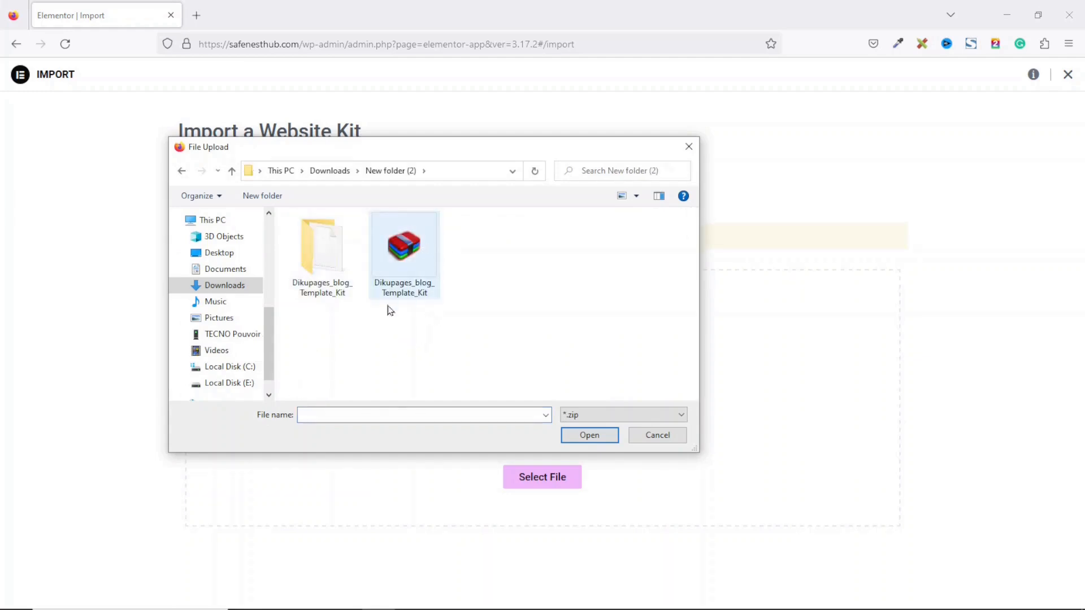
left_click(326, 298)
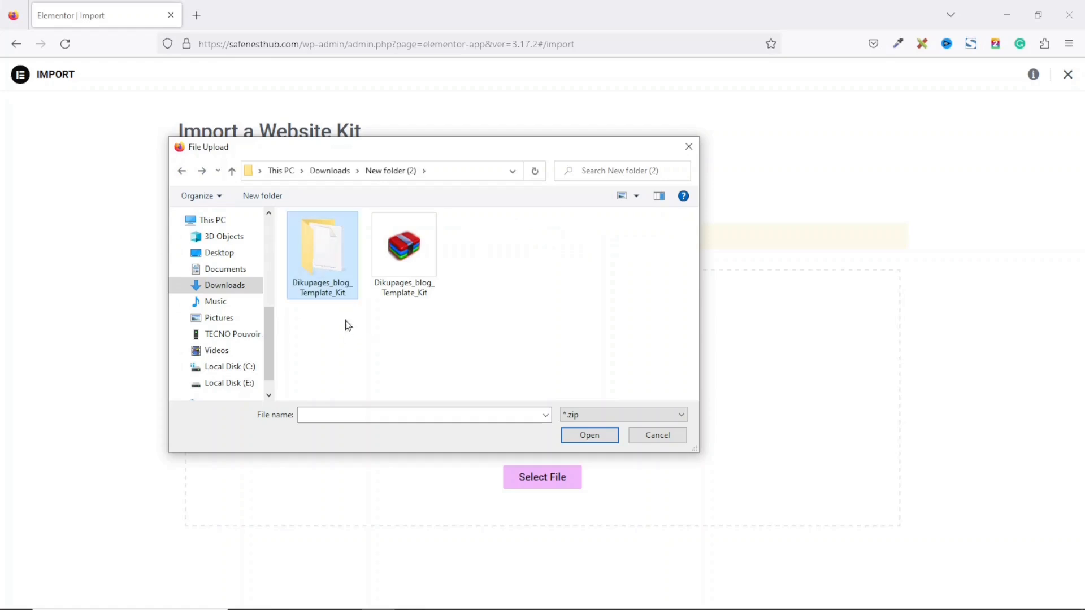
left_click(349, 269)
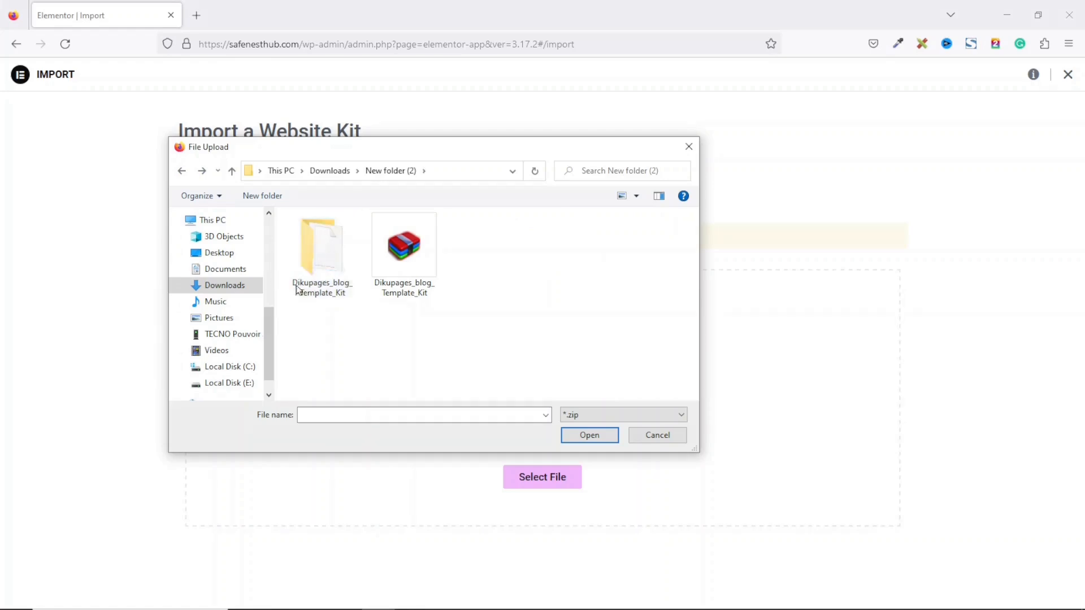
double_click(328, 260)
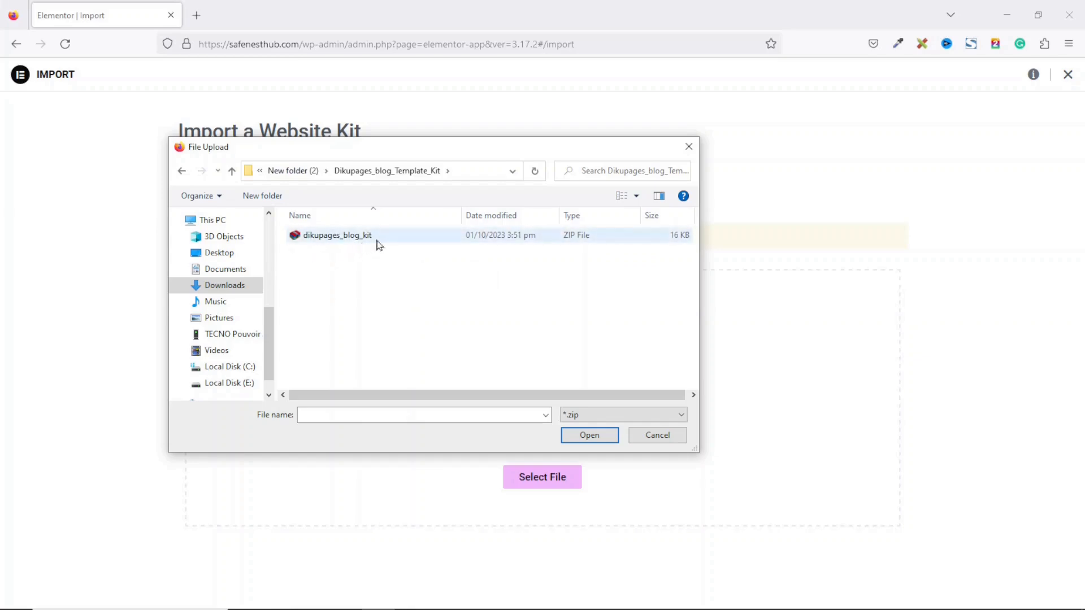
left_click(346, 240)
left_click(588, 438)
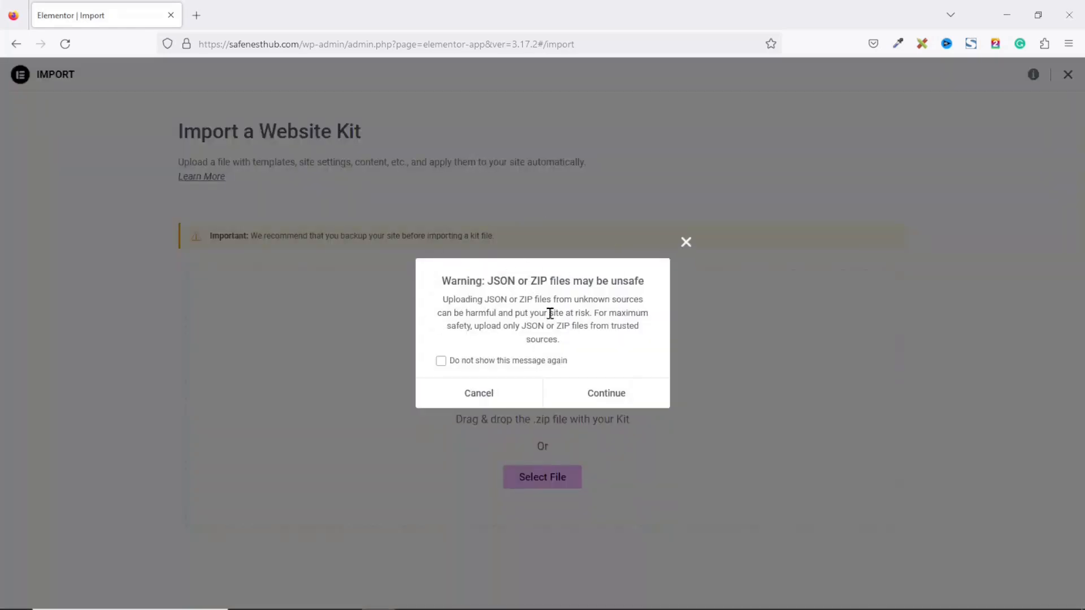
Step: Confirm the warning, accept The Post Grid plugin, and import the kit with unfiltered uploads enabled
left_click(606, 394)
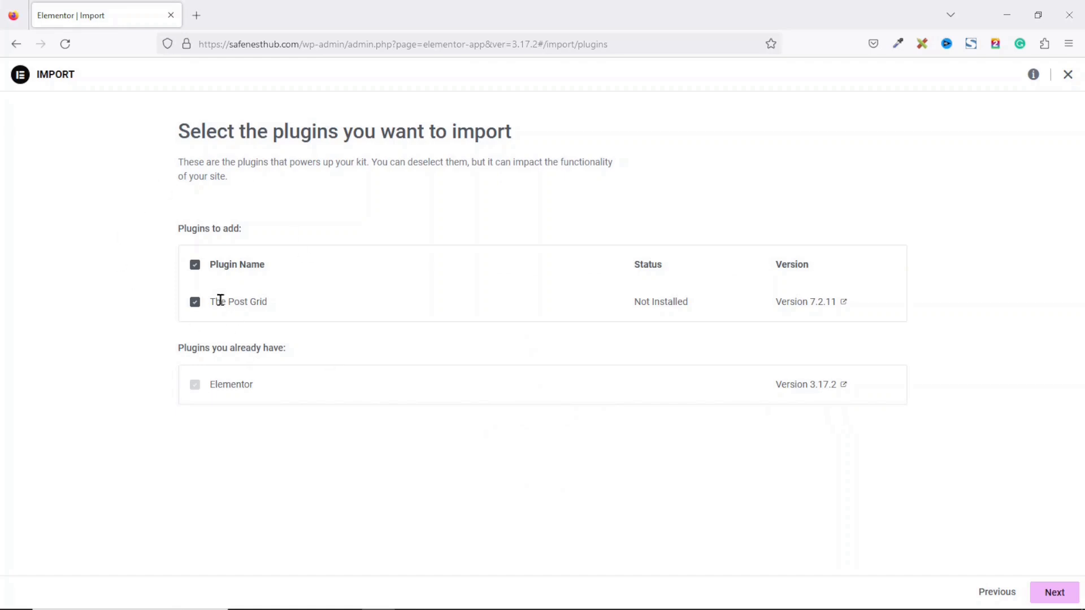
left_click_drag(213, 302, 284, 308)
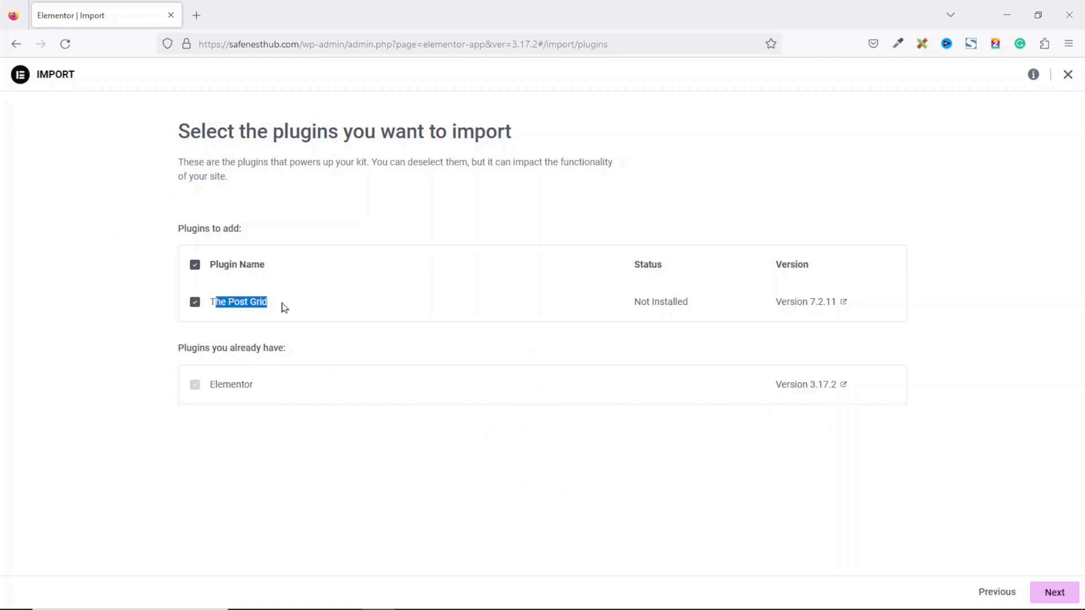
left_click_drag(260, 387, 210, 383)
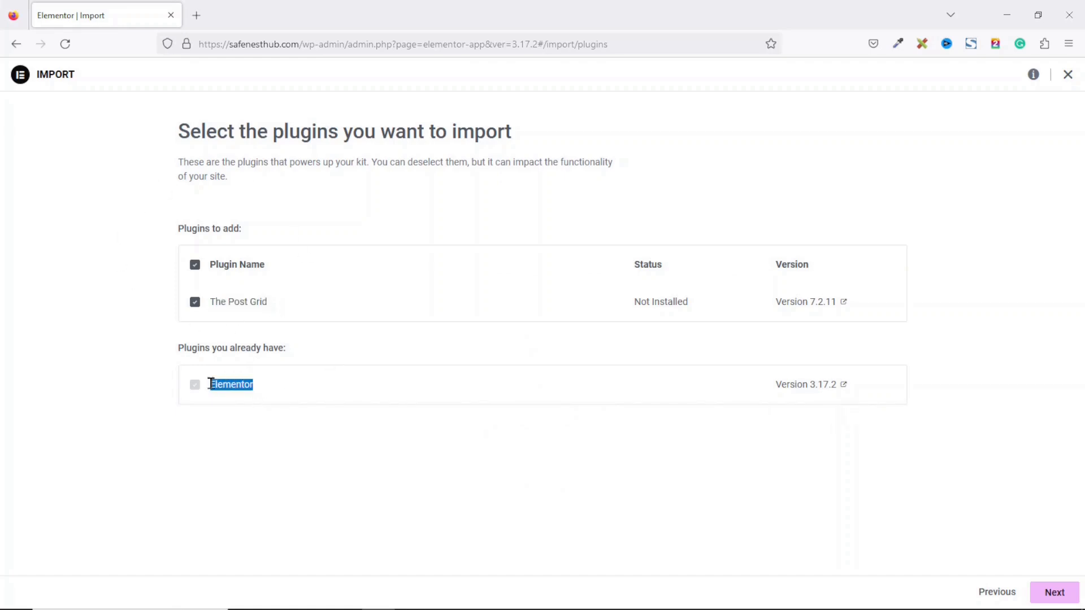
left_click(1054, 592)
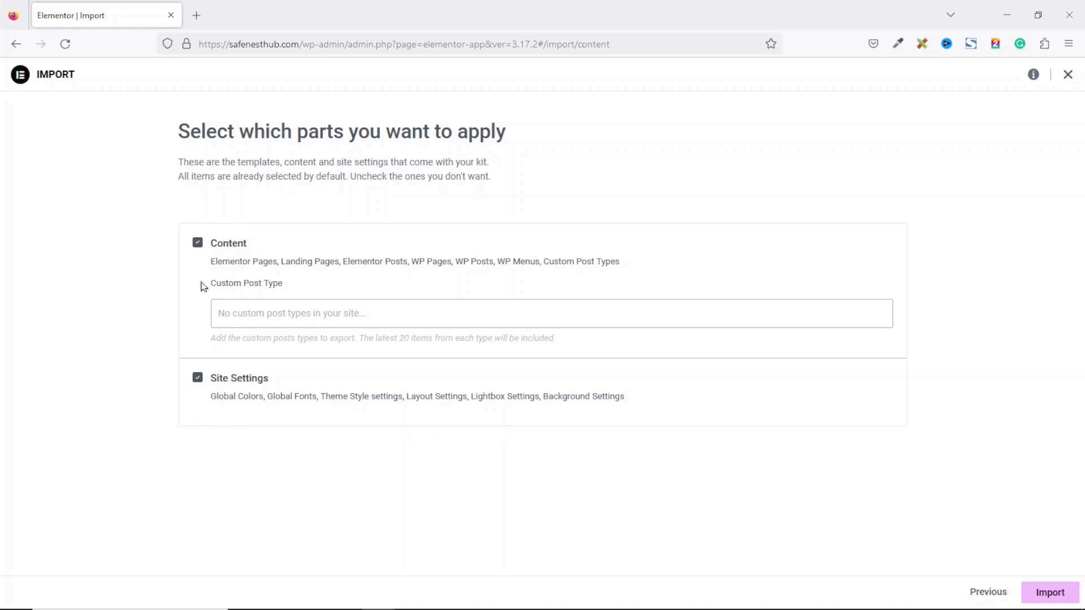
left_click(1037, 592)
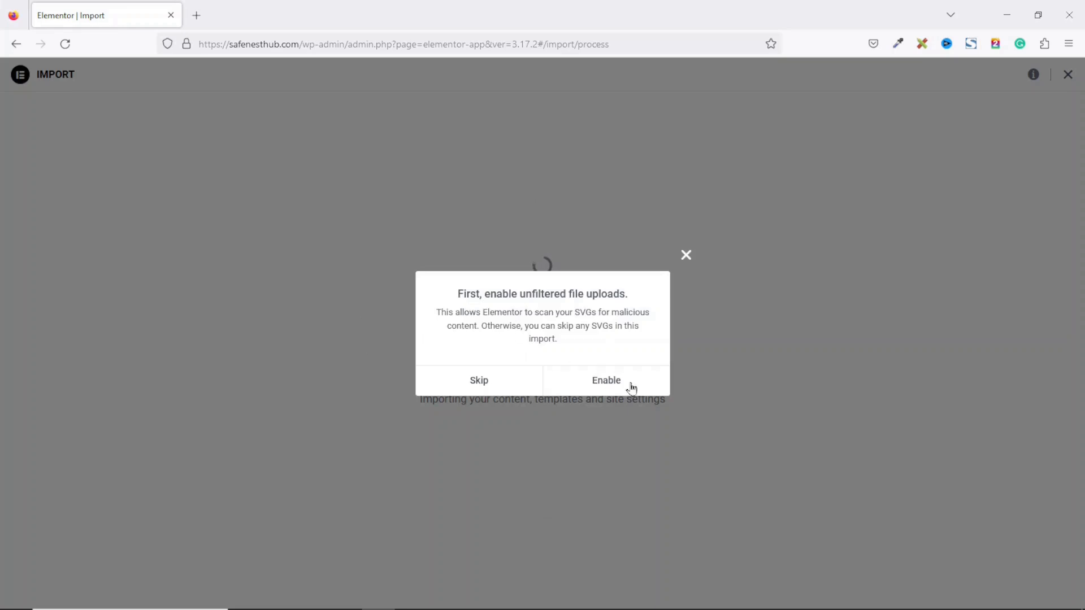
left_click(607, 383)
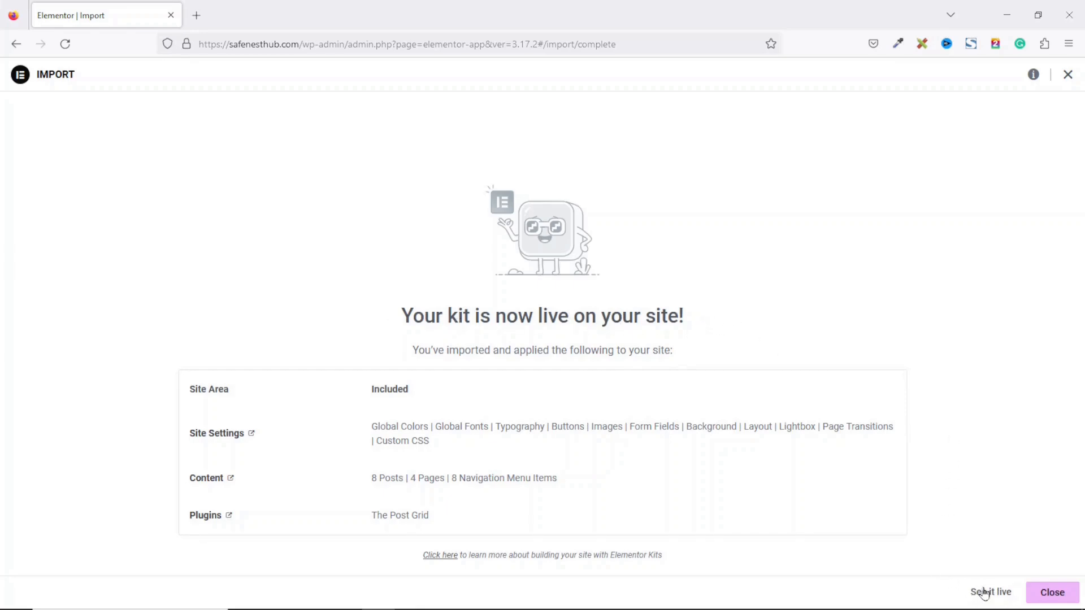
Step: Close the import summary and open the live site in a new tab
left_click(1052, 592)
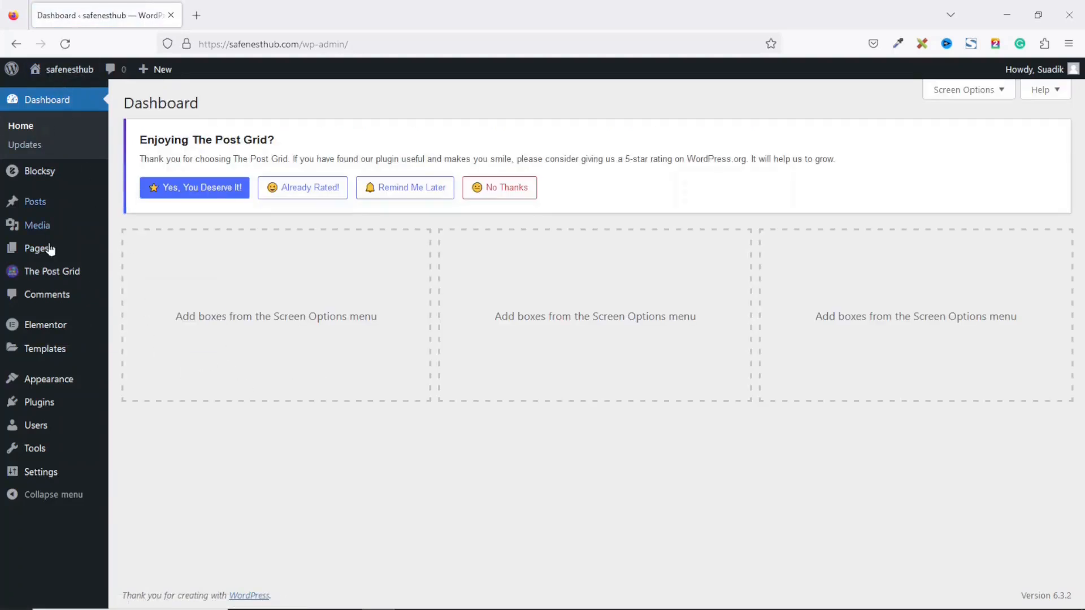
mouse_move(58, 278)
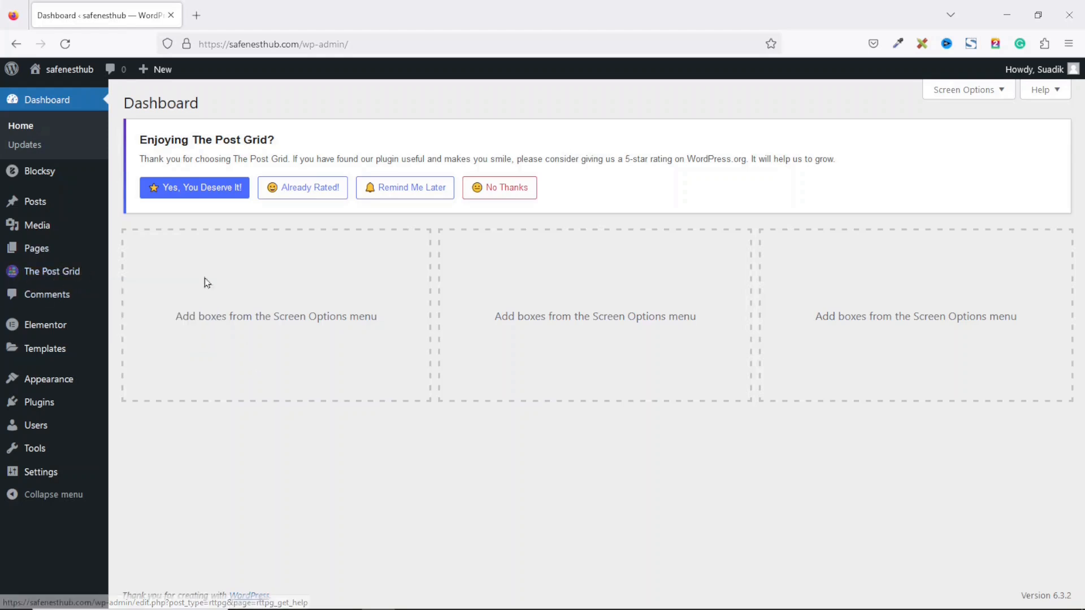
right_click(66, 74)
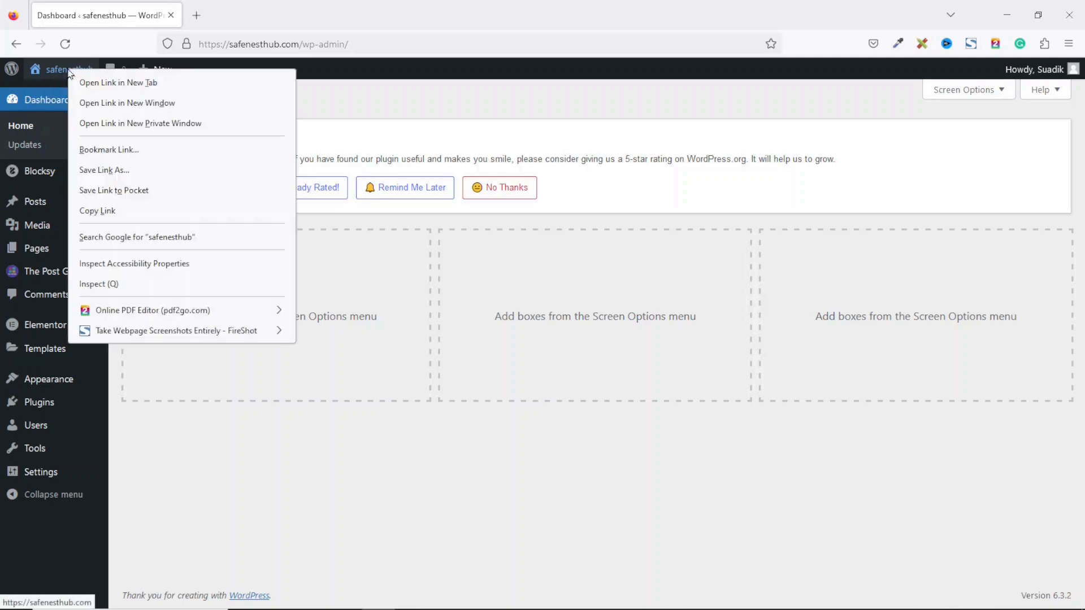
left_click(144, 85)
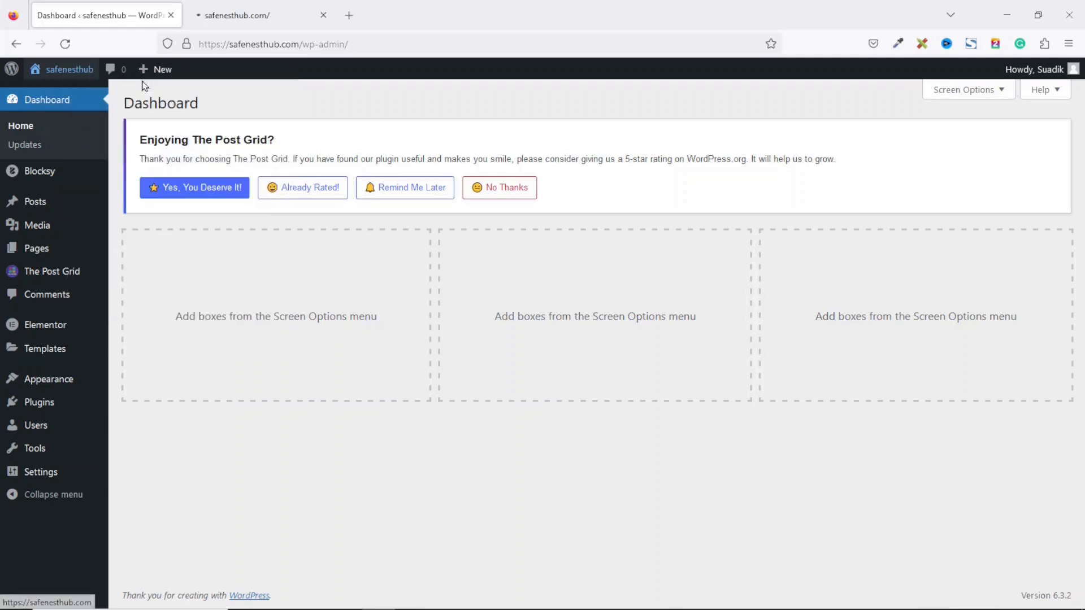
left_click(249, 17)
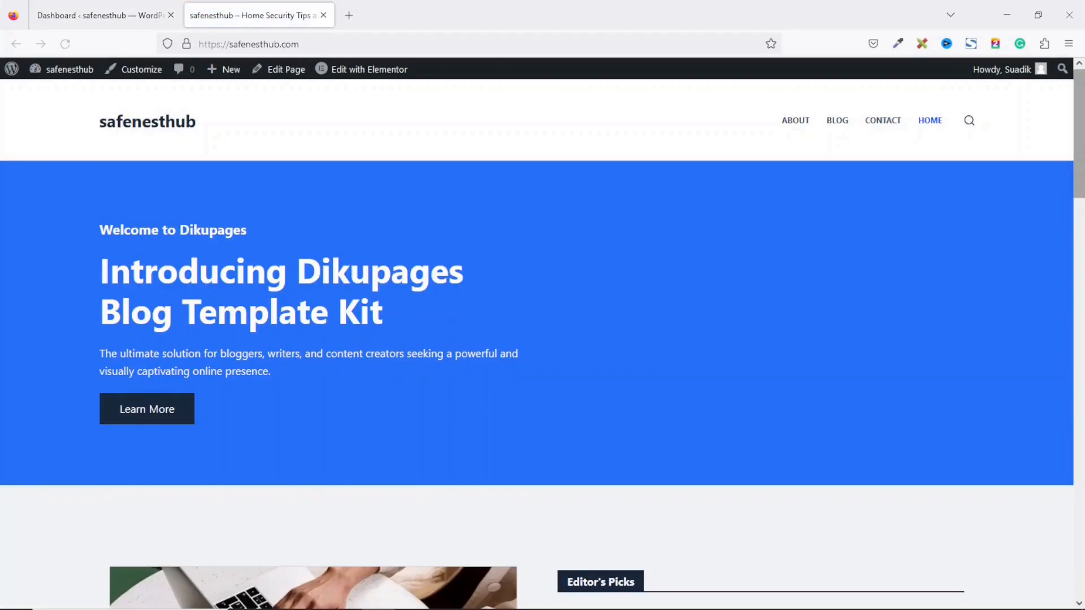
Step: Scroll through the restyled homepage, then return to the Dashboard tab
scroll(537, 339, "down", 20)
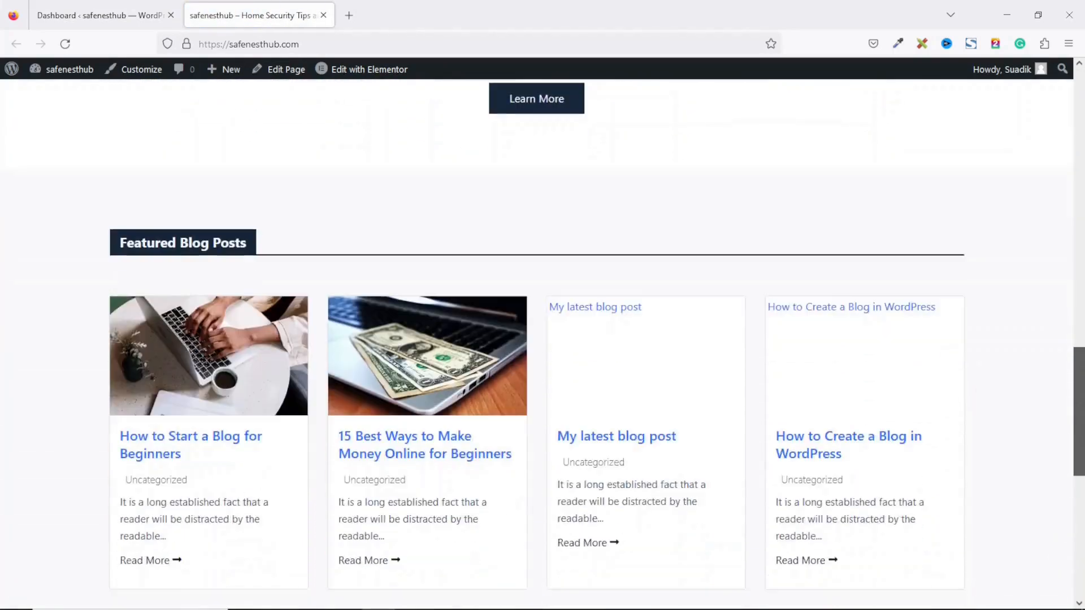
scroll(536, 339, "down", 6)
scroll(537, 339, "up", 10)
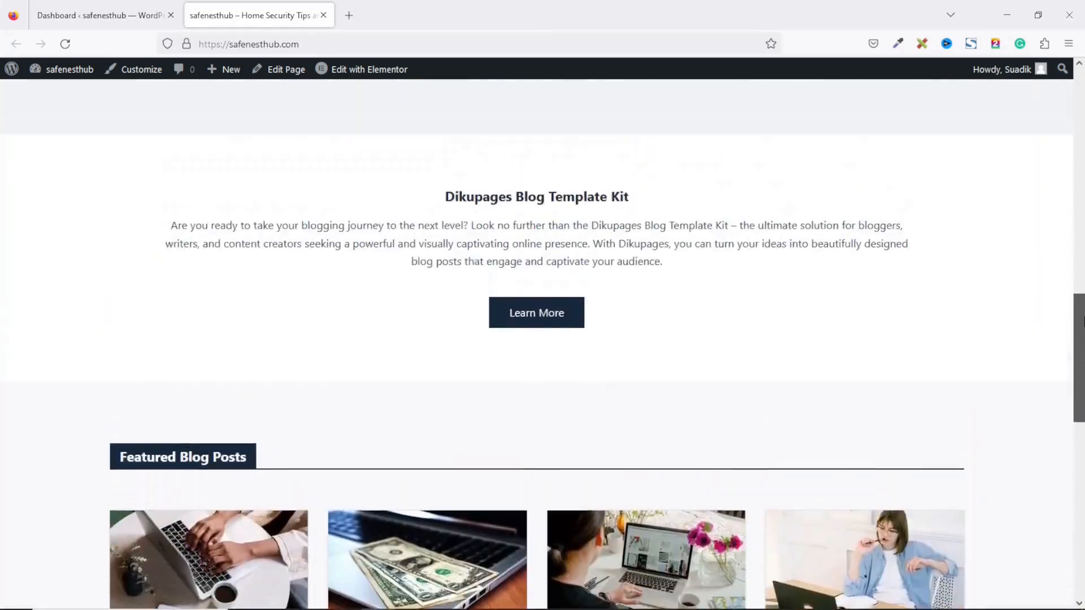
scroll(176, 184, "up", 10)
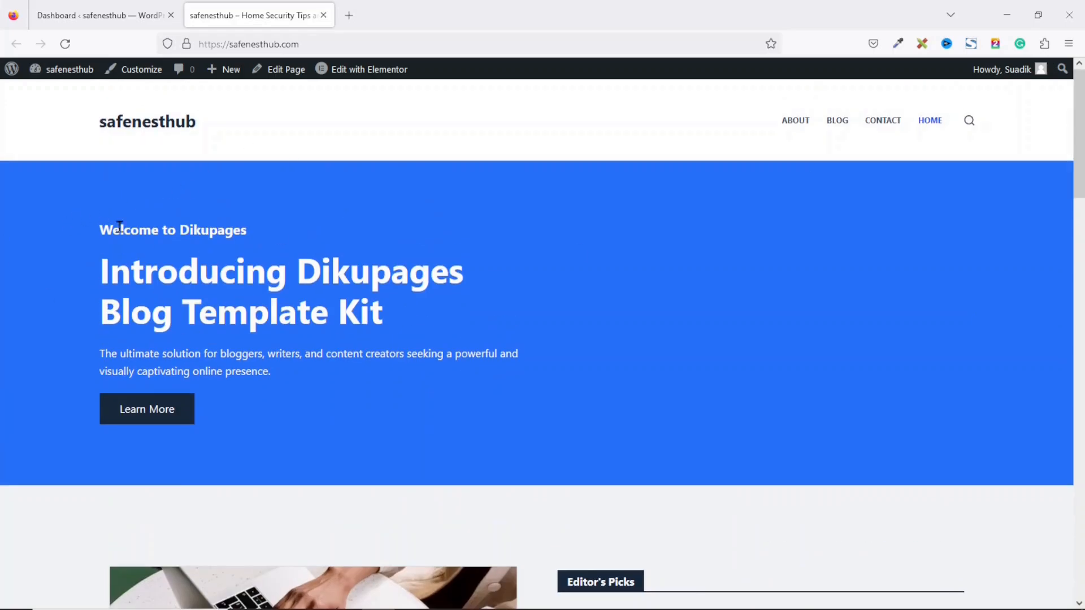
left_click_drag(1079, 135, 1076, 229)
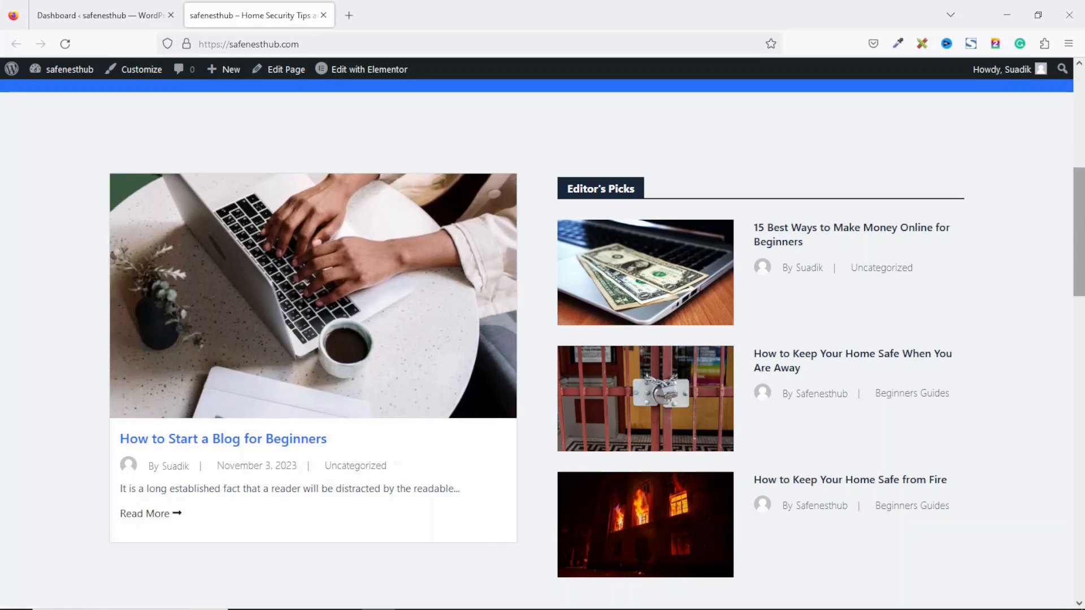
left_click_drag(1079, 229, 1079, 428)
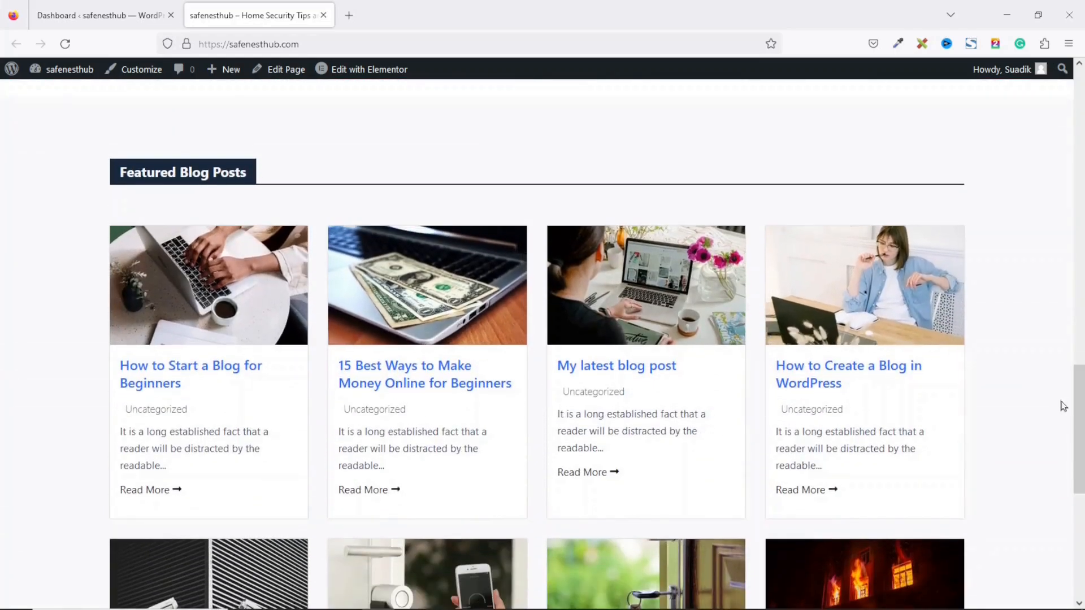
scroll(149, 575, "down", 5)
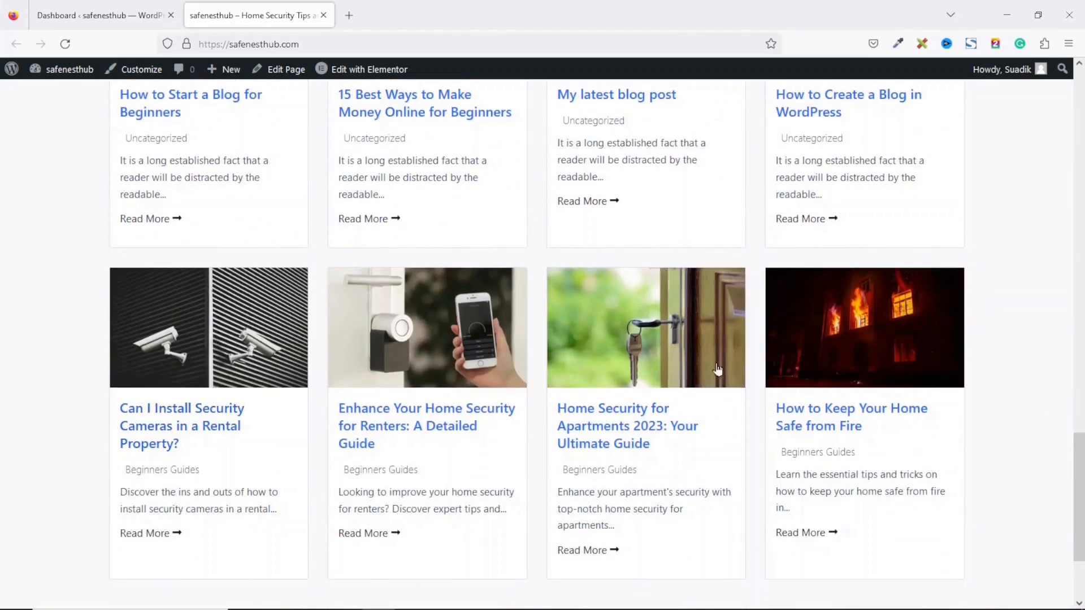
left_click_drag(1079, 475, 1022, 3)
left_click(76, 11)
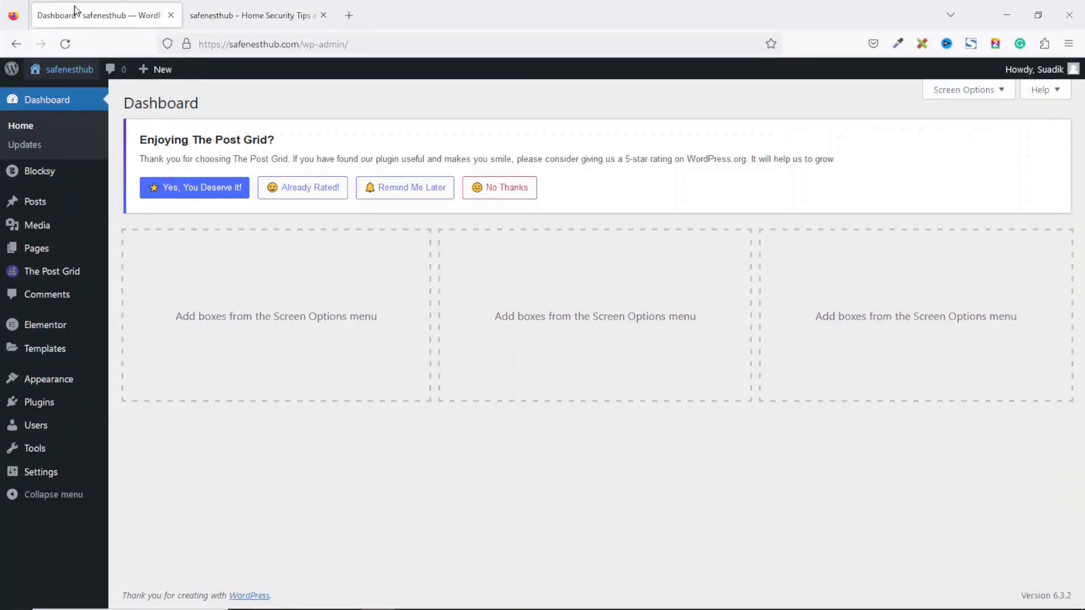
Step: Move the four Uncategorized demo posts, like How to Start a Blog for Beginners, to Trash
left_click(30, 209)
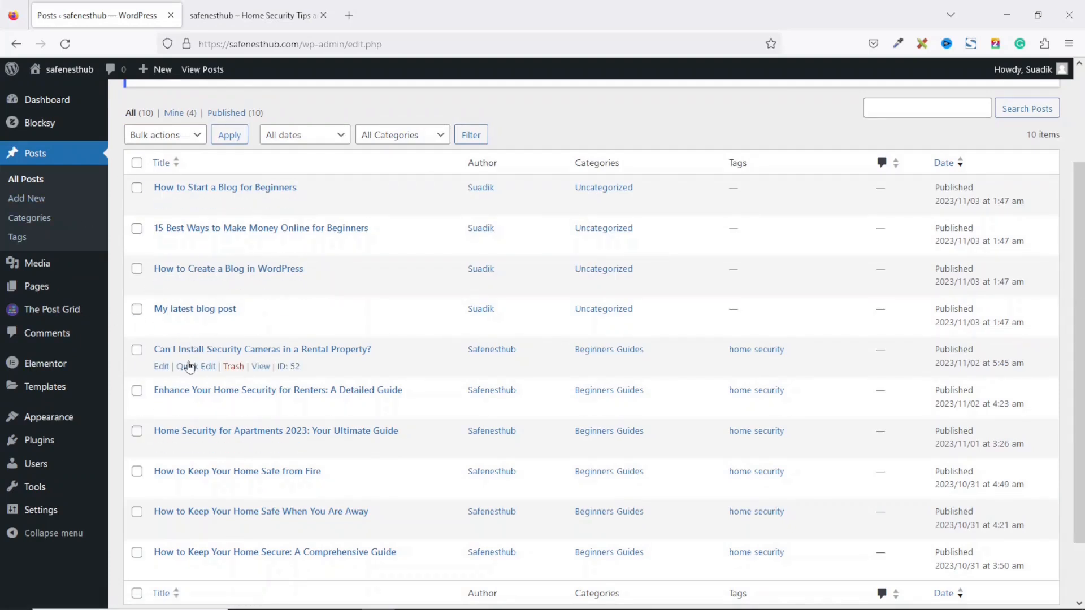
left_click(136, 188)
left_click(137, 228)
left_click(137, 269)
left_click(137, 310)
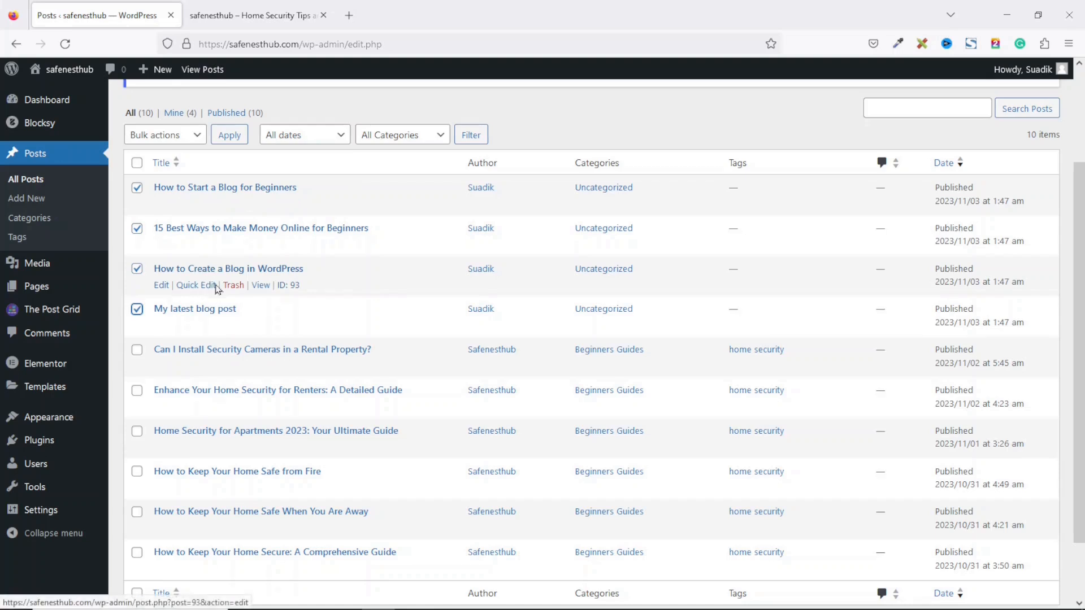
left_click(163, 136)
left_click(173, 196)
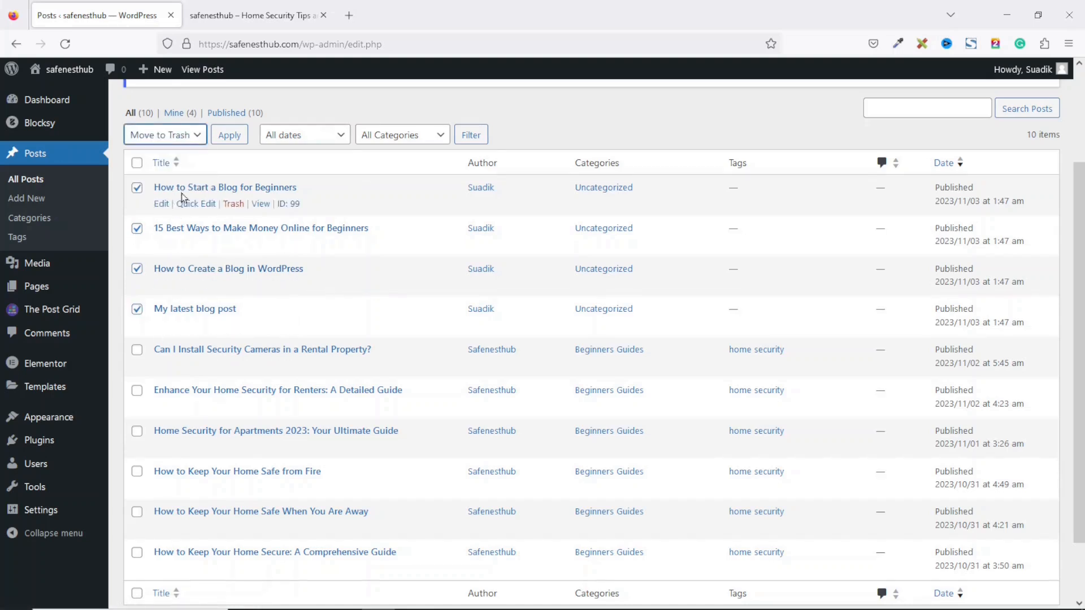
left_click(229, 135)
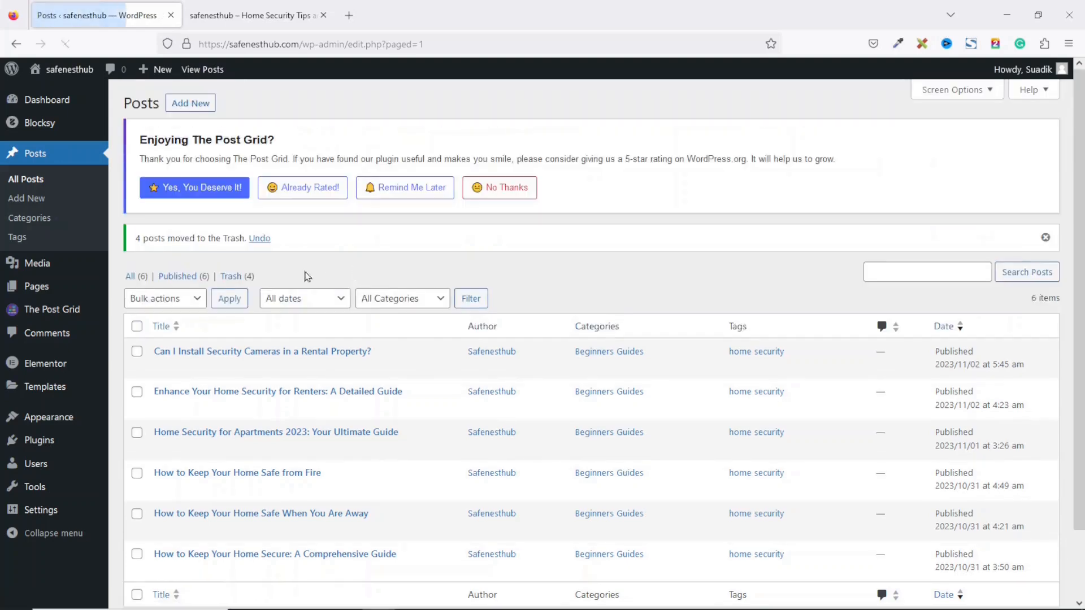
Step: Empty the Trash to delete them permanently, then view the live homepage tab
left_click(237, 276)
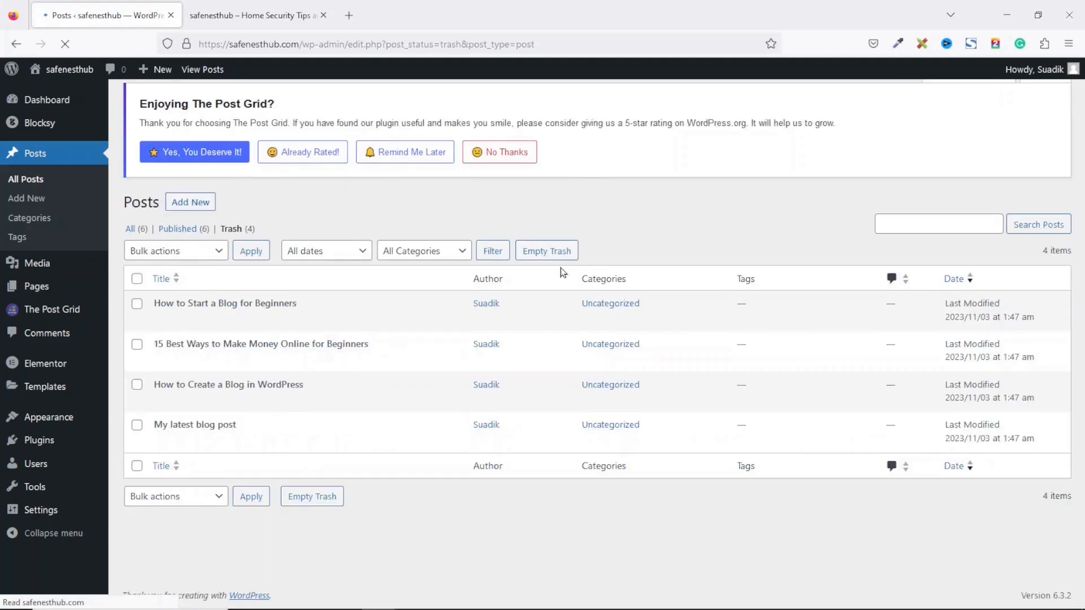
left_click(556, 260)
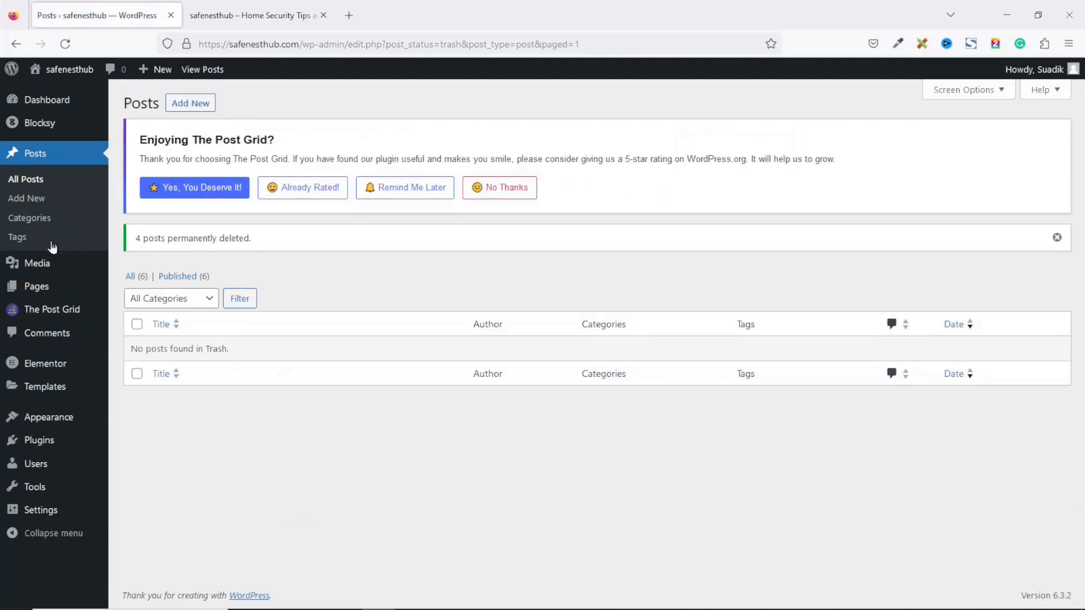
left_click(131, 276)
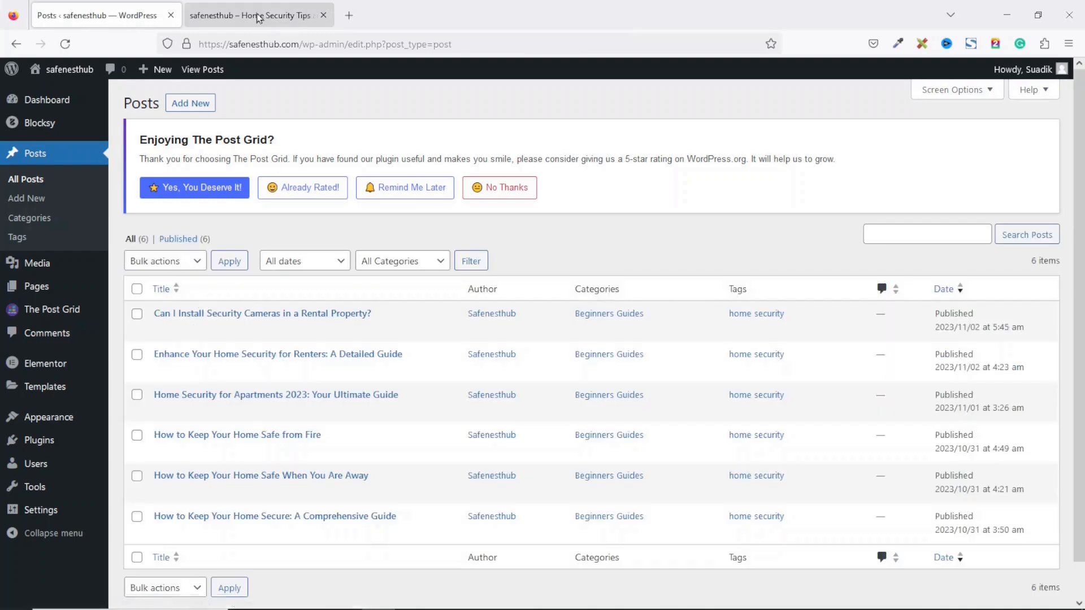
left_click(247, 15)
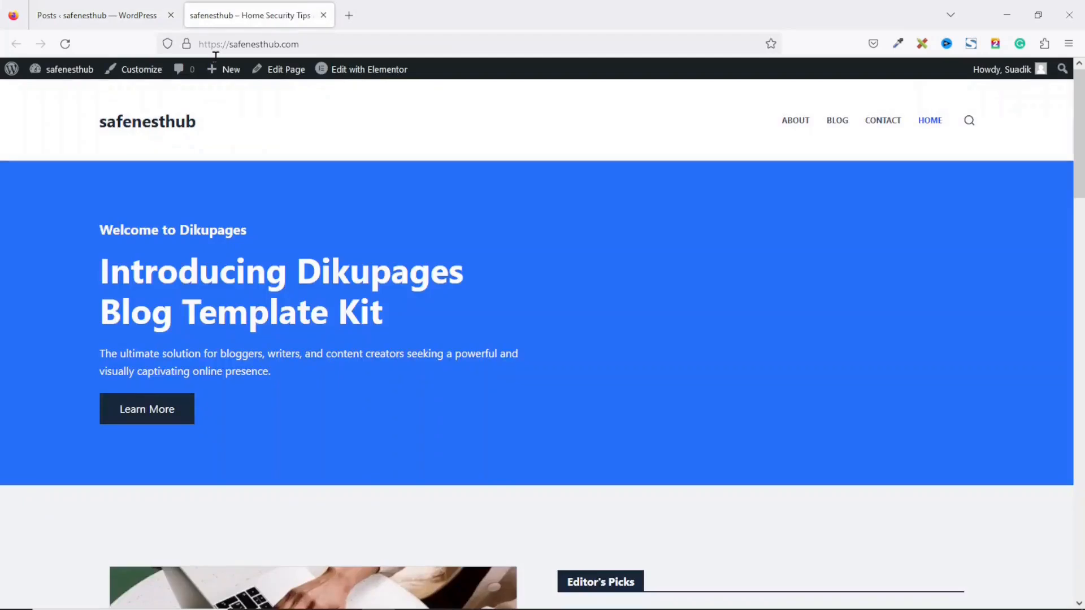
Step: Reload the homepage and open the post about security cameras in a rental property
left_click(65, 43)
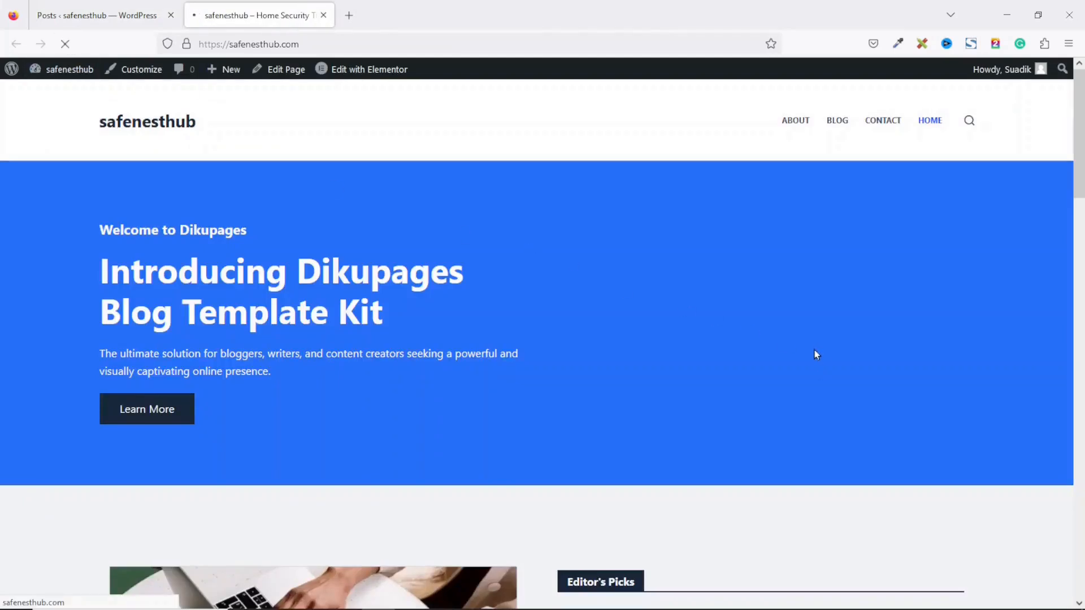
scroll(861, 375, "down", 5)
scroll(861, 376, "down", 3)
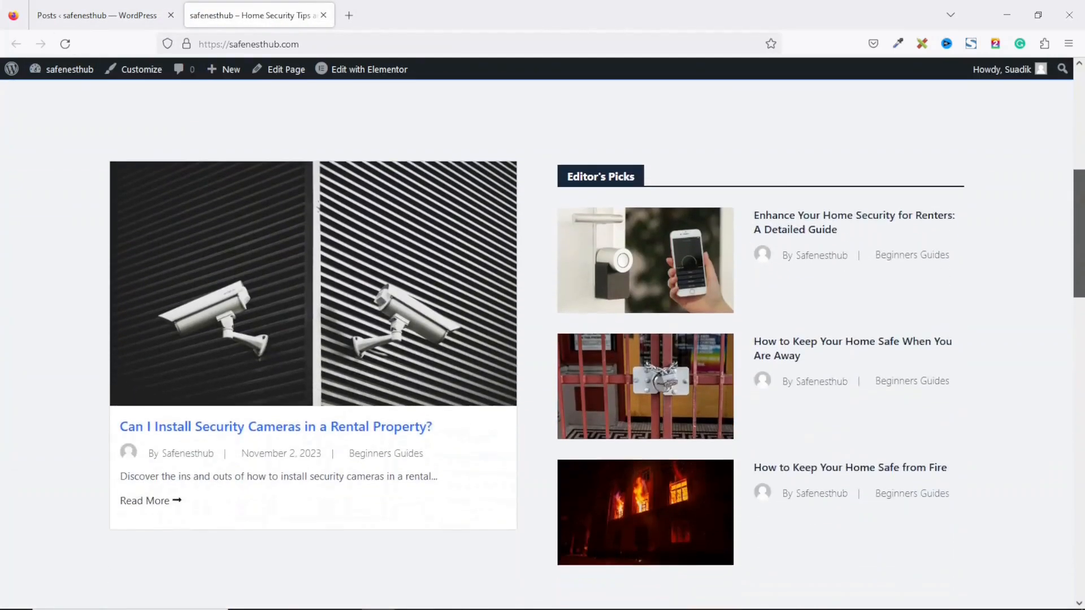
scroll(862, 375, "down", 1)
scroll(862, 375, "down", 15)
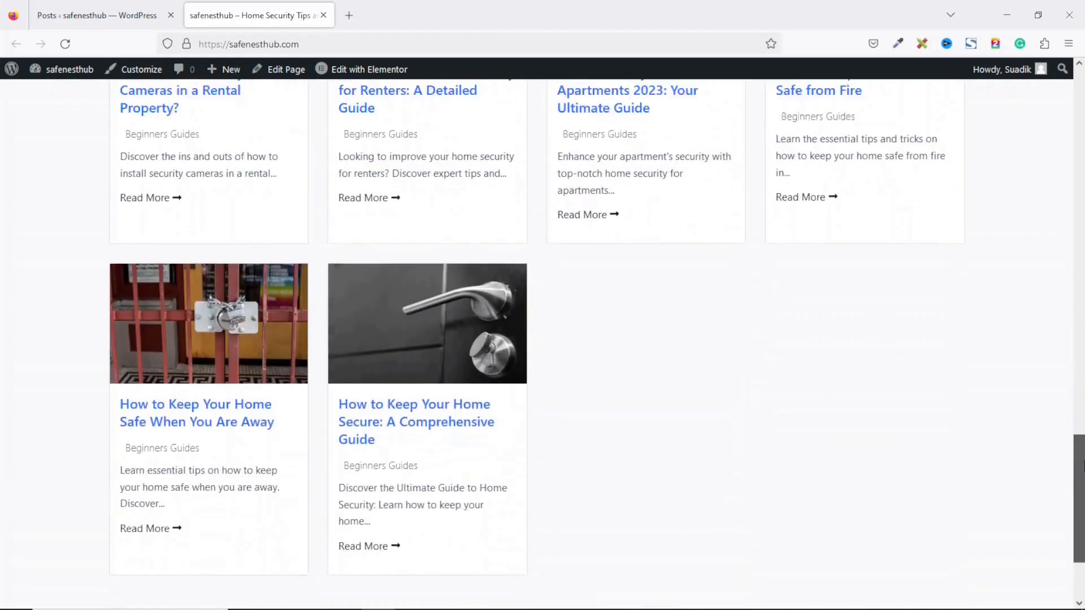
left_click_drag(1083, 466, 1082, 229)
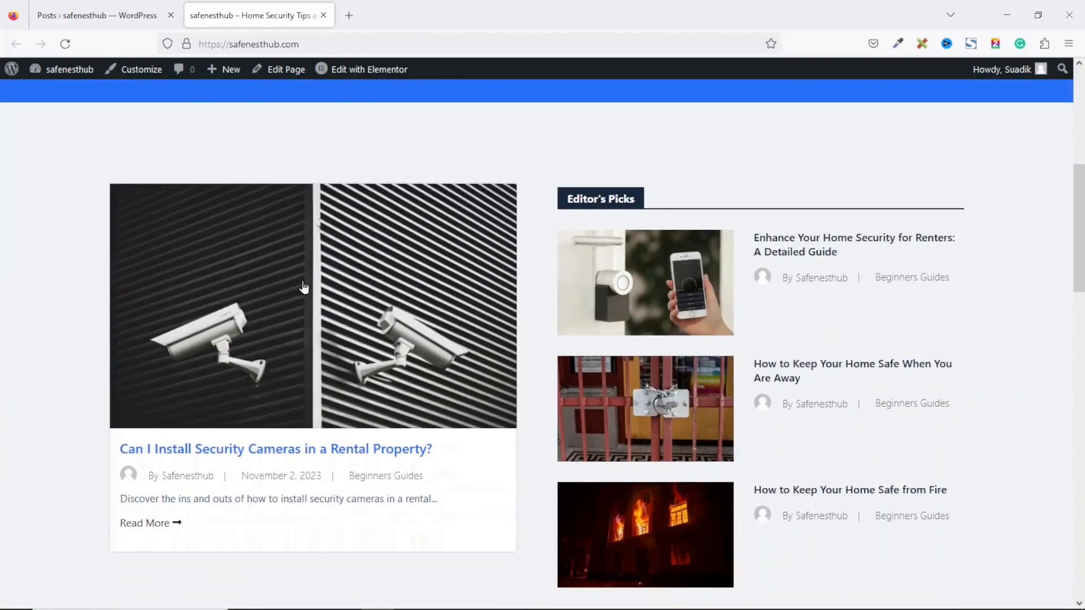
left_click(386, 278)
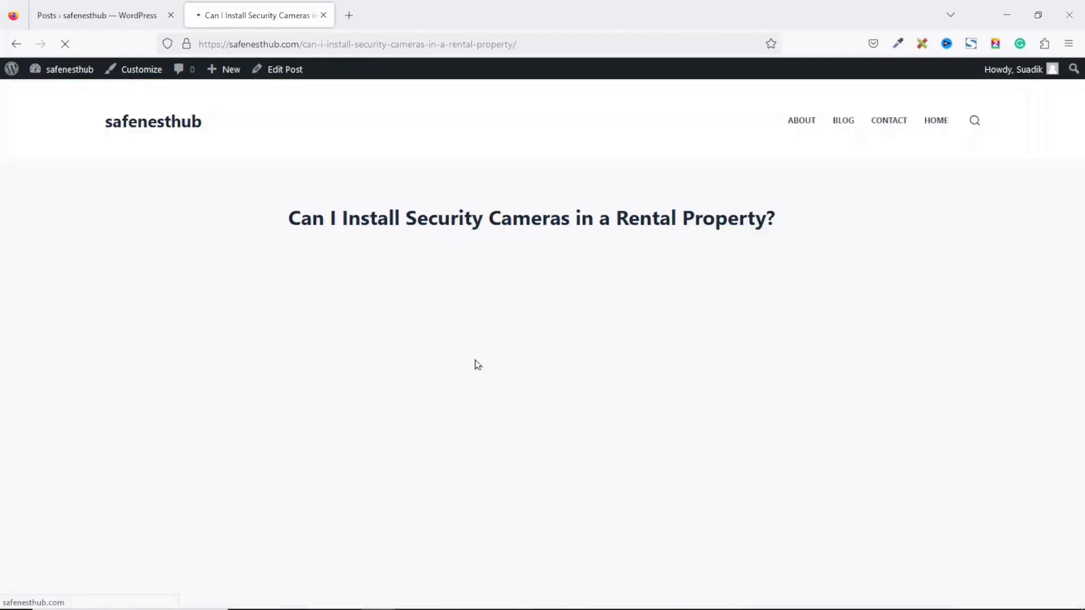
Step: Open the Customizer while previewing the security cameras post
scroll(475, 364, "down", 4)
scroll(537, 344, "down", 20)
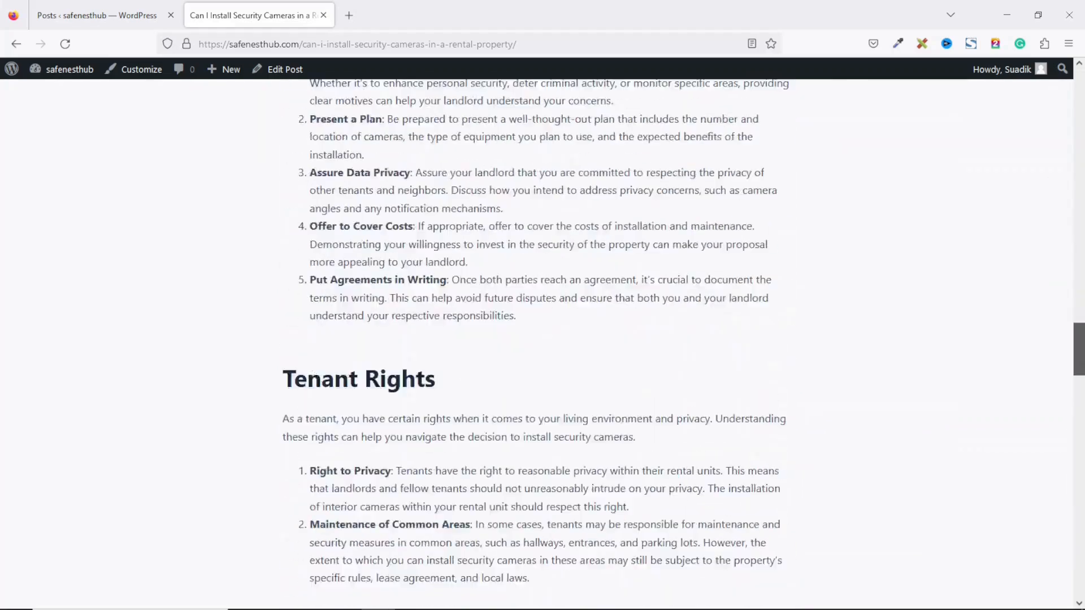
left_click_drag(1079, 350, 1079, 94)
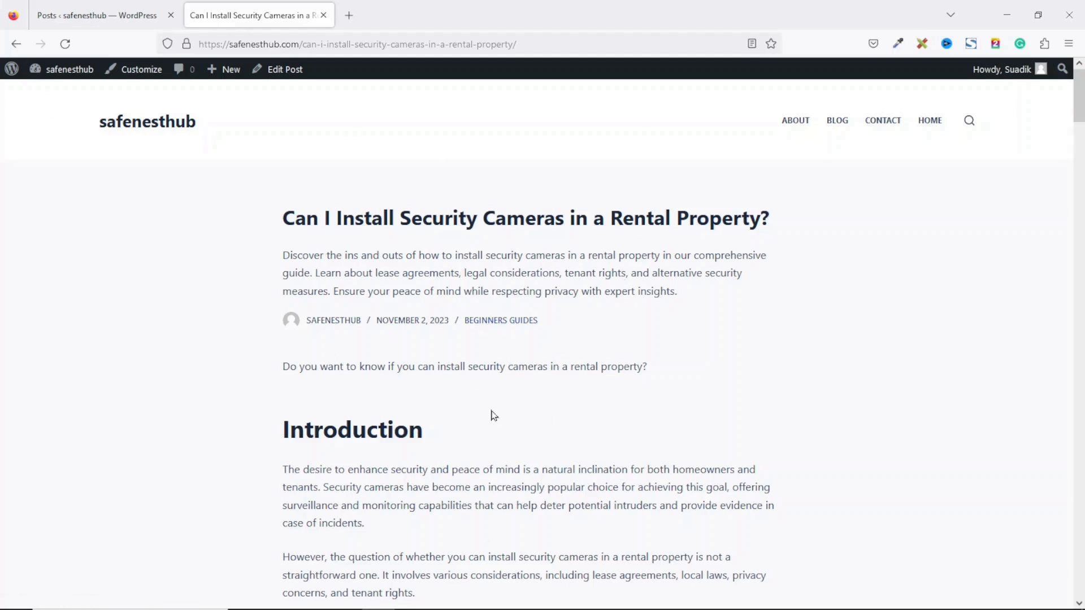
left_click(143, 69)
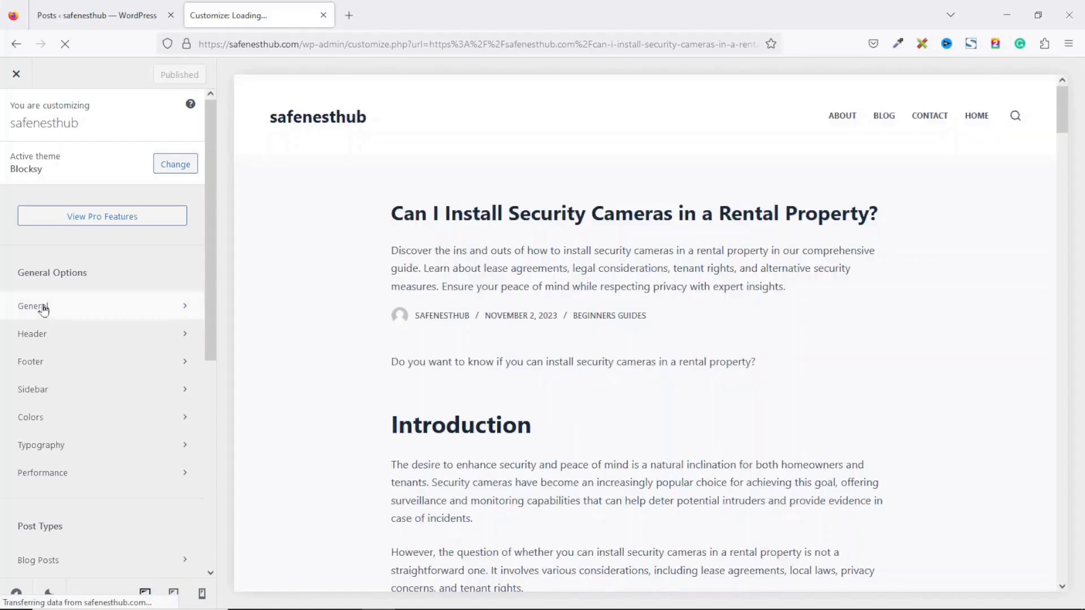
Step: Import the Dikupages .dat customizer export through General > Manage Options
left_click(45, 308)
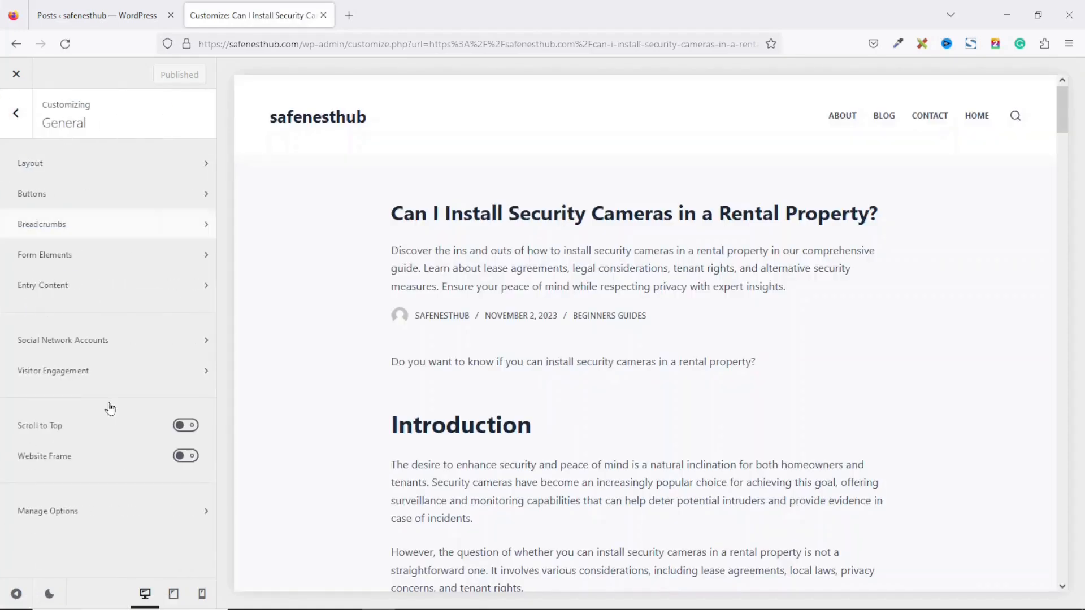
left_click(65, 514)
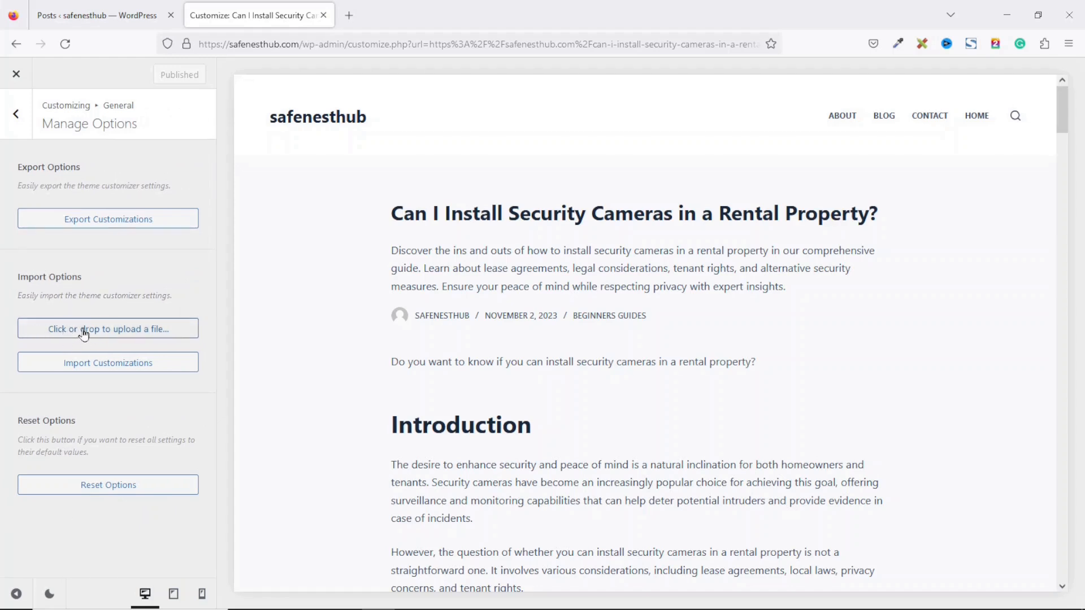
left_click(164, 336)
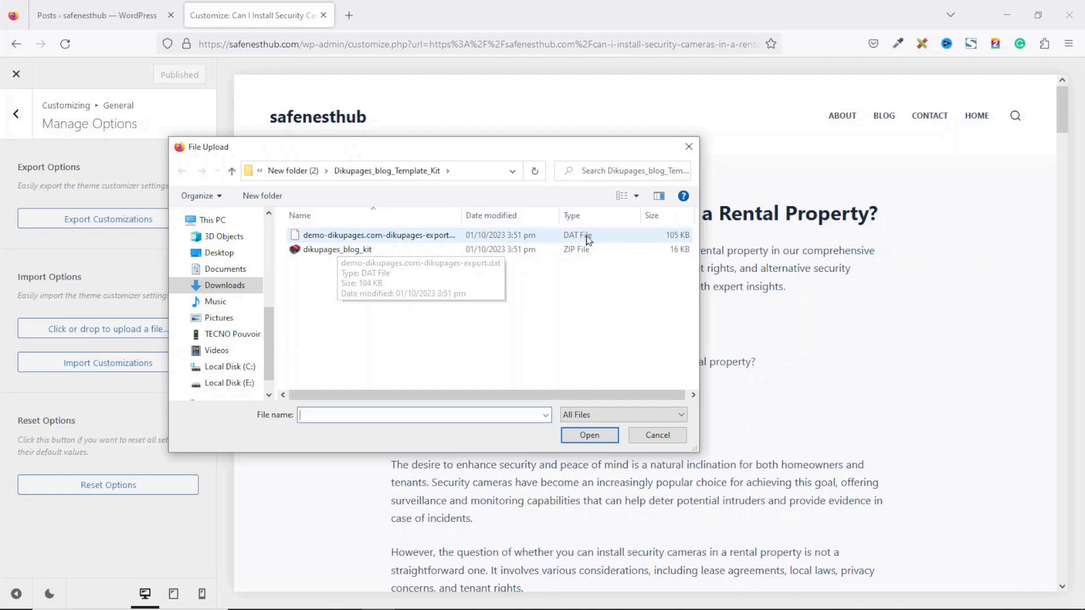
left_click(398, 236)
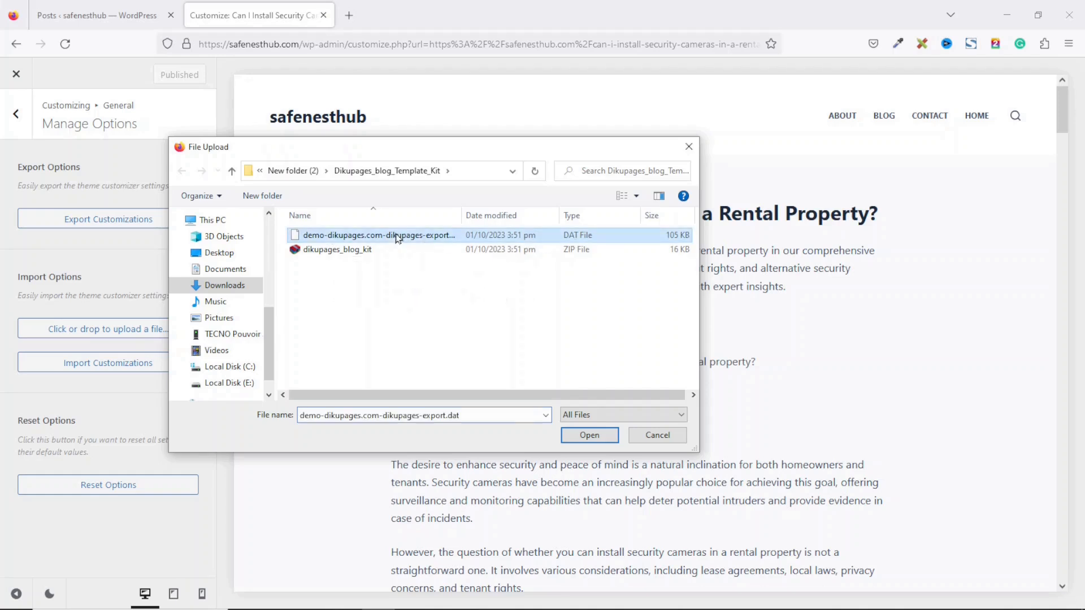
left_click(584, 438)
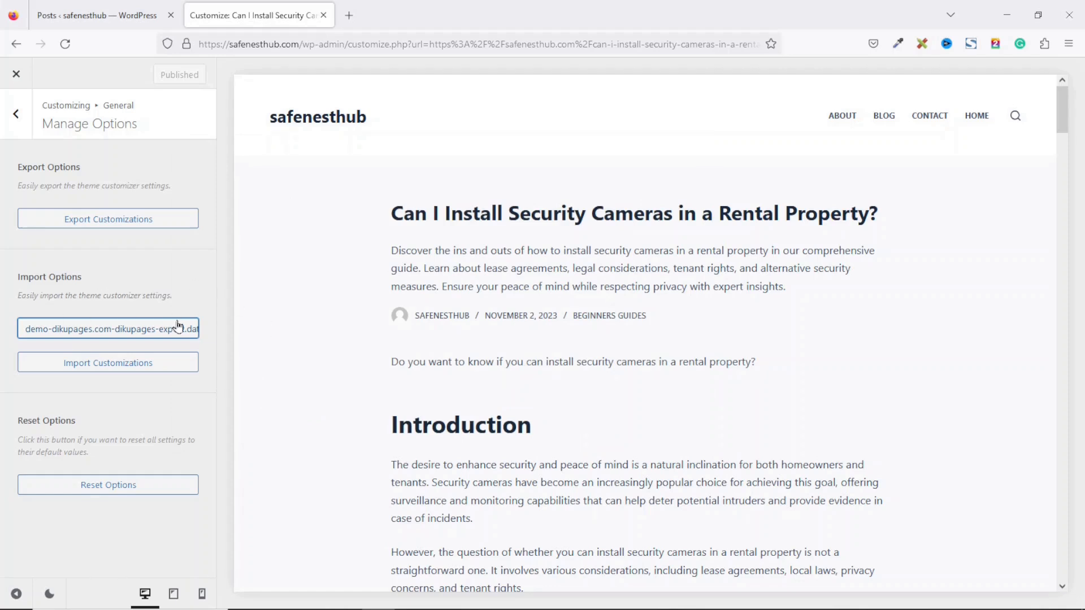
left_click(101, 371)
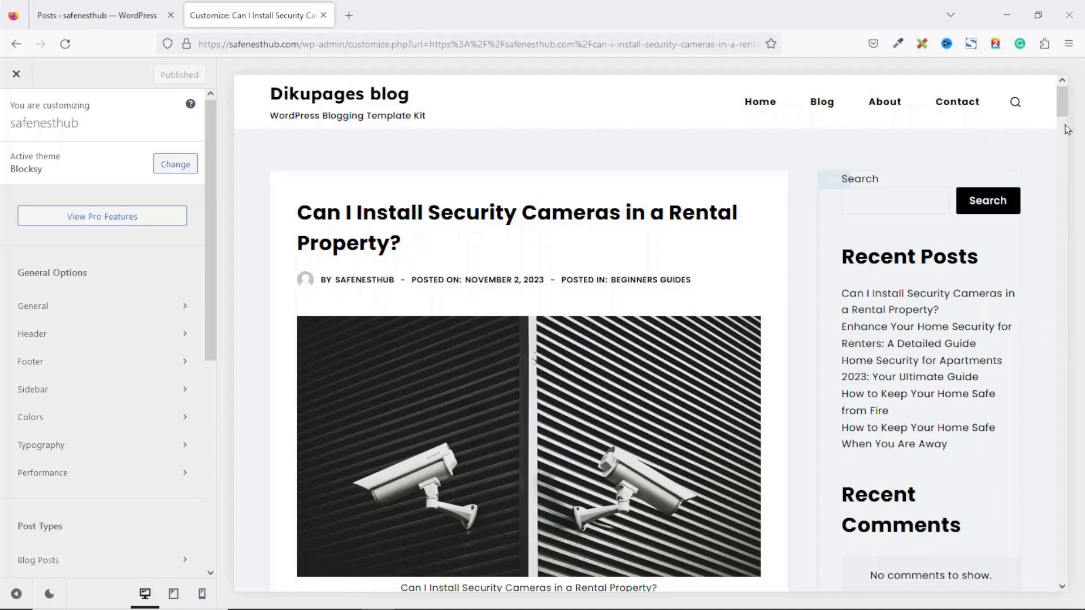
Step: Close the Customizer and view the restyled live security cameras post
mouse_move(1063, 105)
left_mouse_down()
mouse_move(1058, 408)
mouse_move(1075, 240)
mouse_move(1068, 93)
left_mouse_up()
left_click(16, 74)
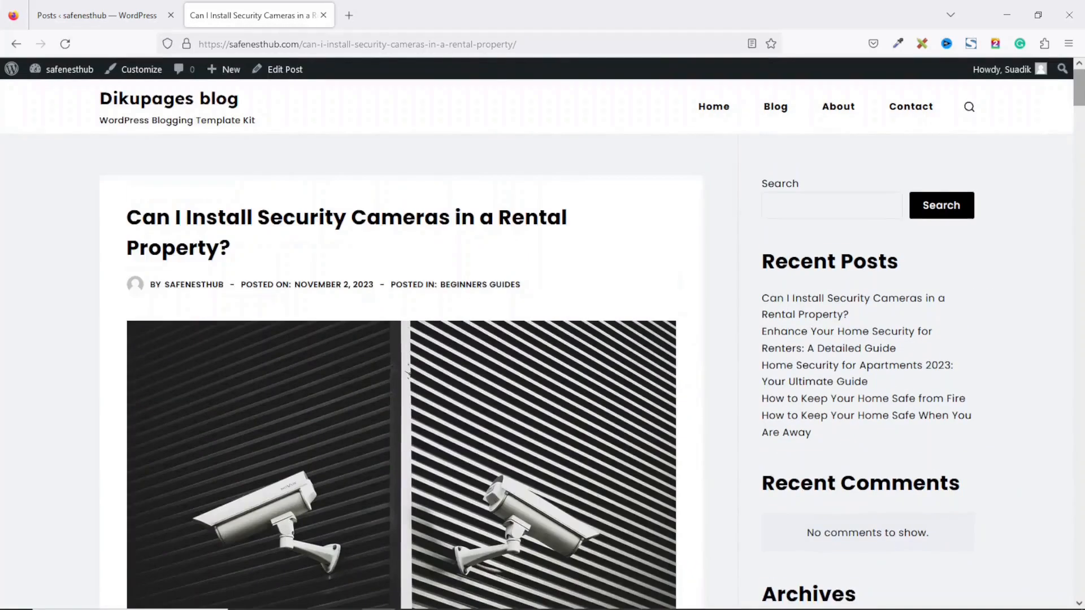
scroll(401, 372, "down", 20)
Step: Scroll through the restyled post, jump back to the top, and go to the home page via the site title
left_click_drag(1079, 310, 1079, 96)
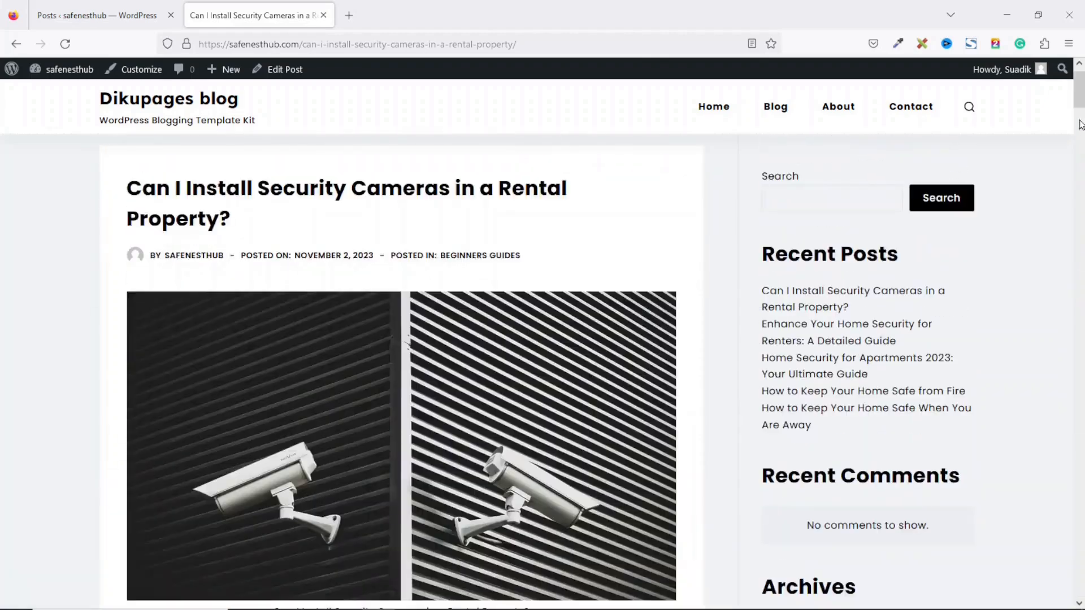
scroll(1080, 123, "down", 8)
left_click_drag(238, 179, 432, 208)
left_click_drag(1080, 144, 1079, 582)
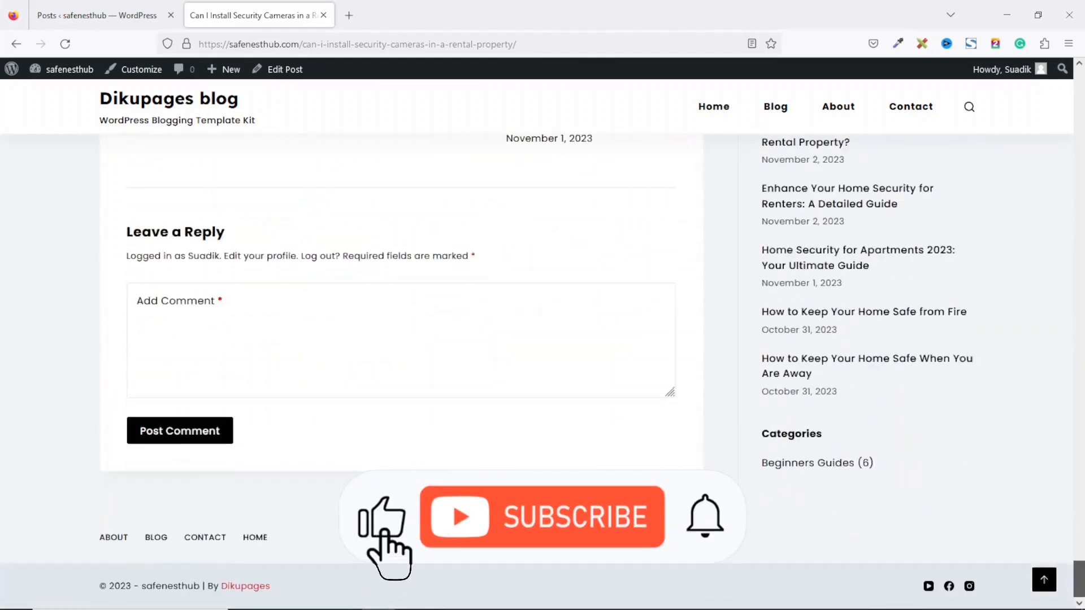
left_click(1044, 579)
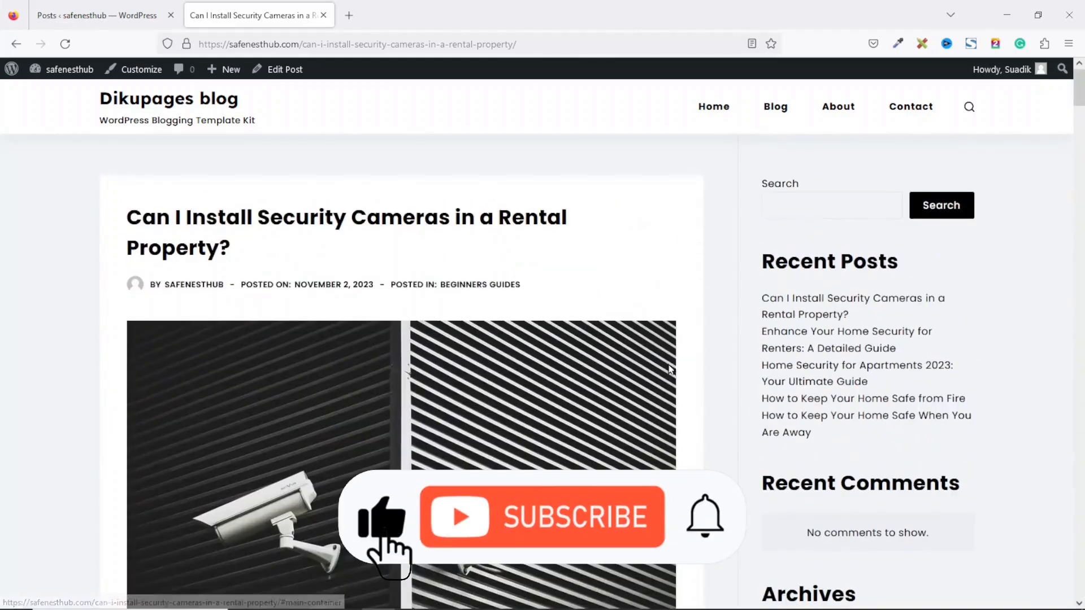
left_click(199, 98)
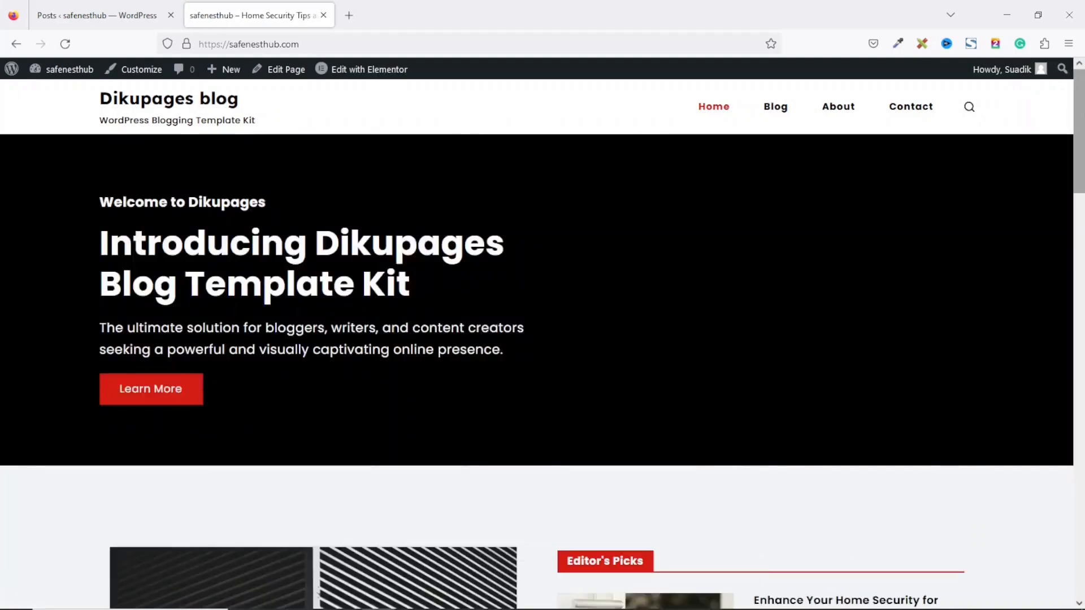
left_click_drag(1079, 116, 497, 225)
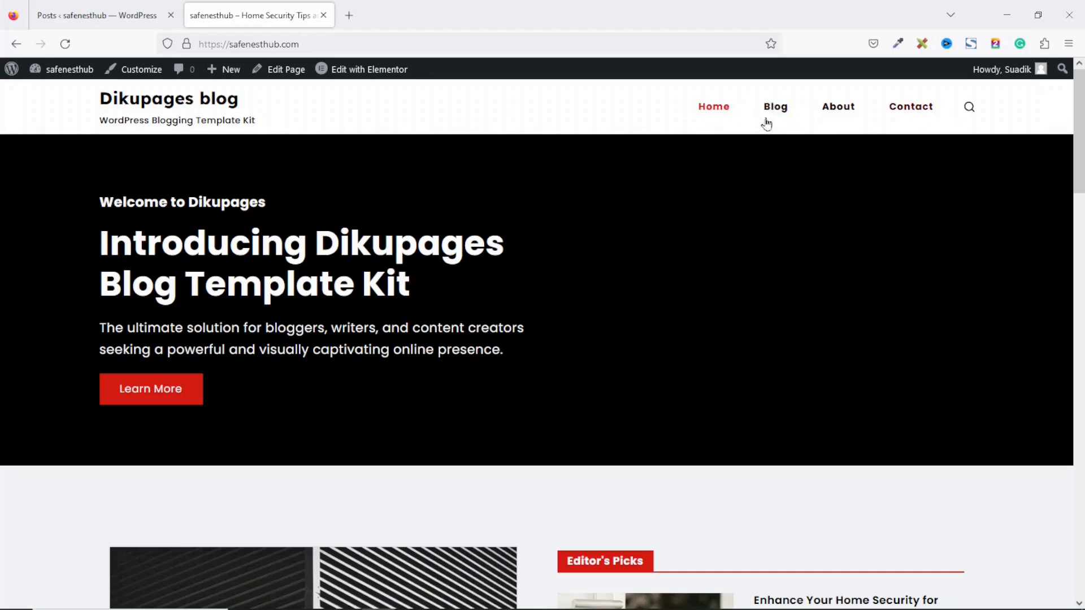
Step: View the Blog, About and Contact pages, then open the Customizer on the Contact page
left_click(786, 113)
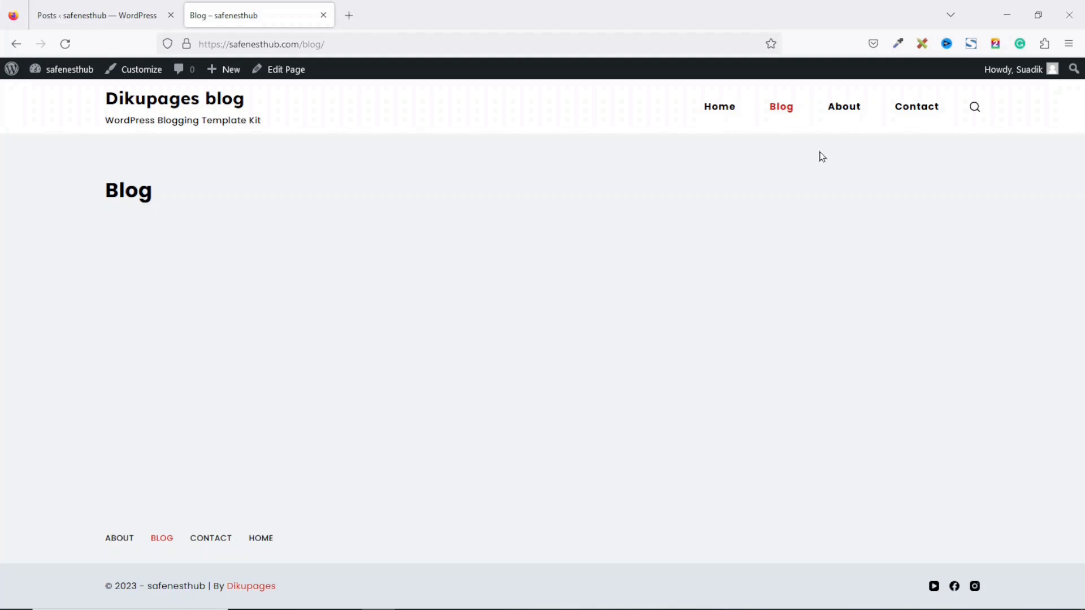
left_click(852, 110)
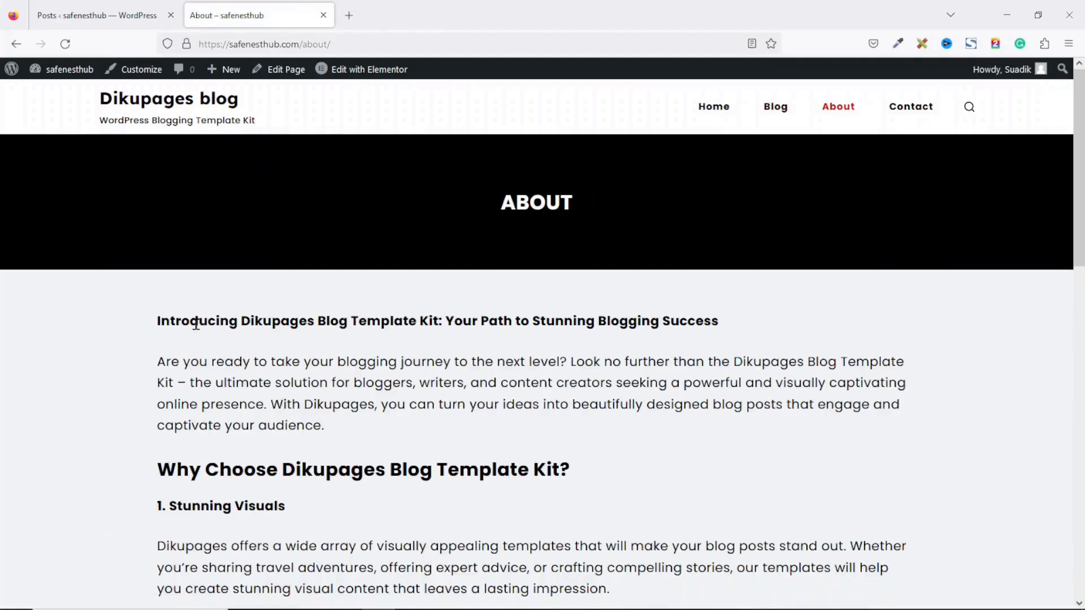
left_click_drag(161, 315, 459, 527)
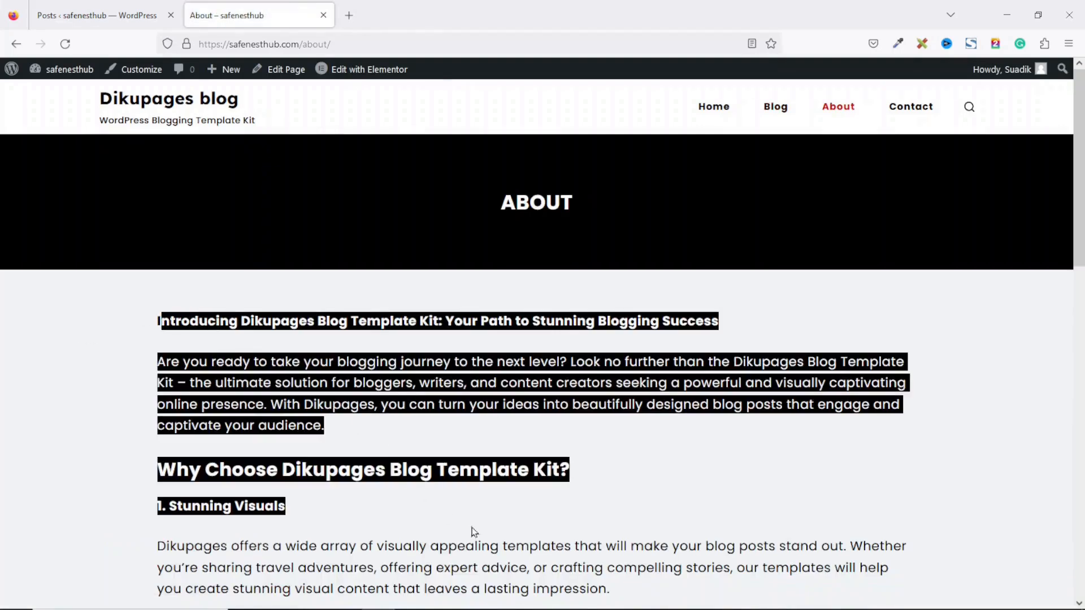
mouse_move(1077, 179)
left_mouse_down()
mouse_move(1073, 455)
mouse_move(1075, 198)
left_mouse_up()
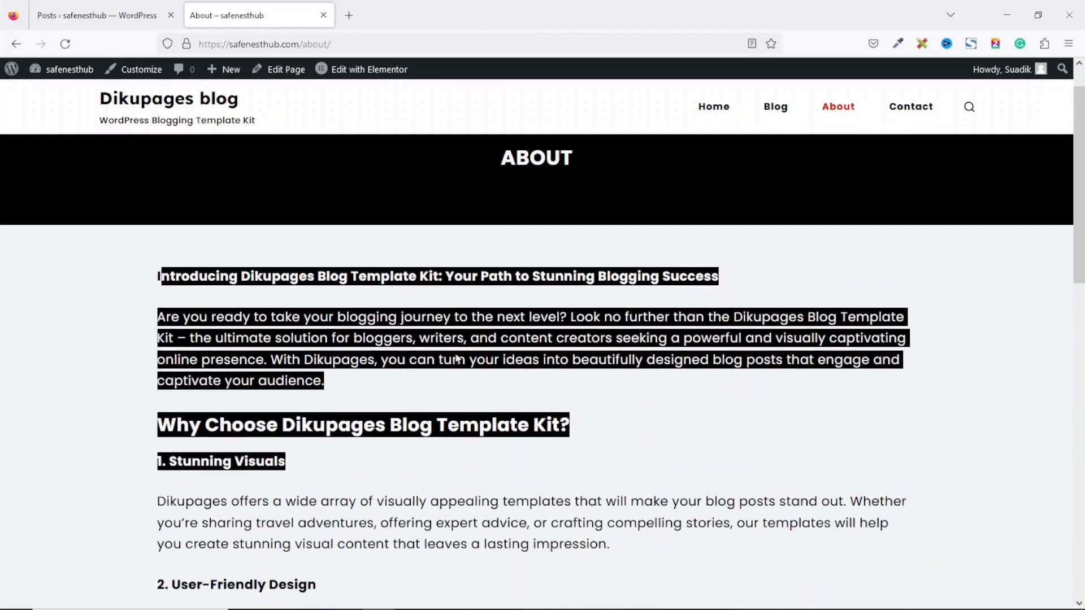
left_click(910, 107)
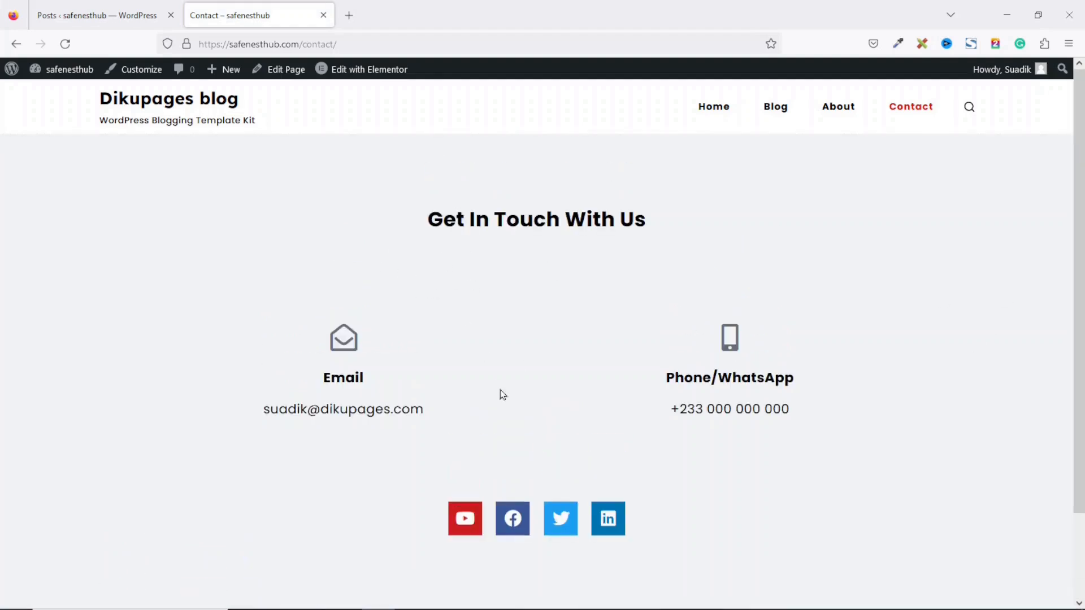
left_click(148, 70)
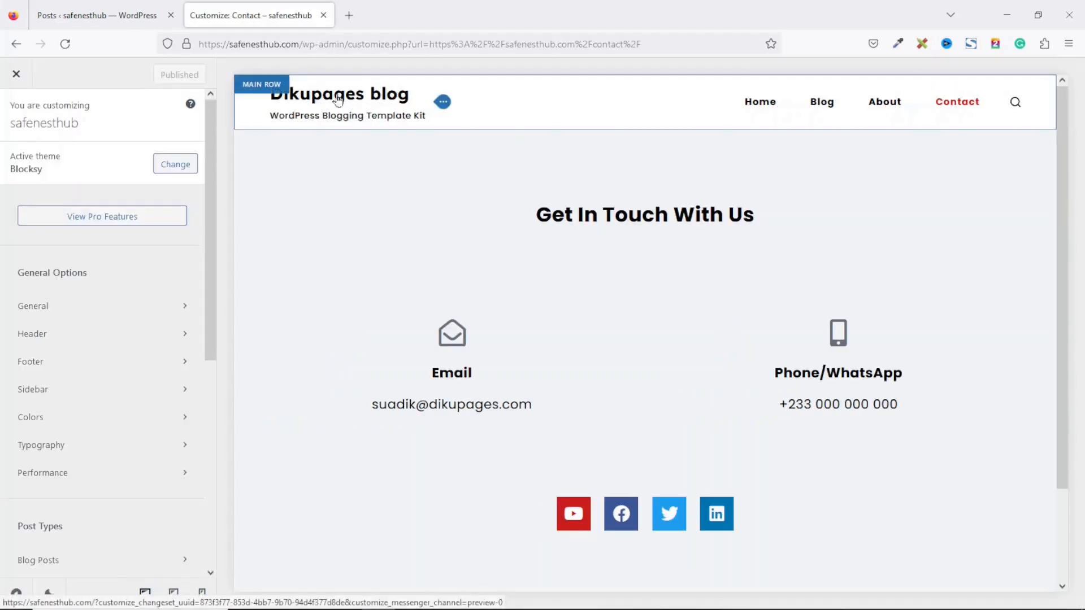
Step: Change the header Logo element's site title to Safenesthub
left_click(444, 104)
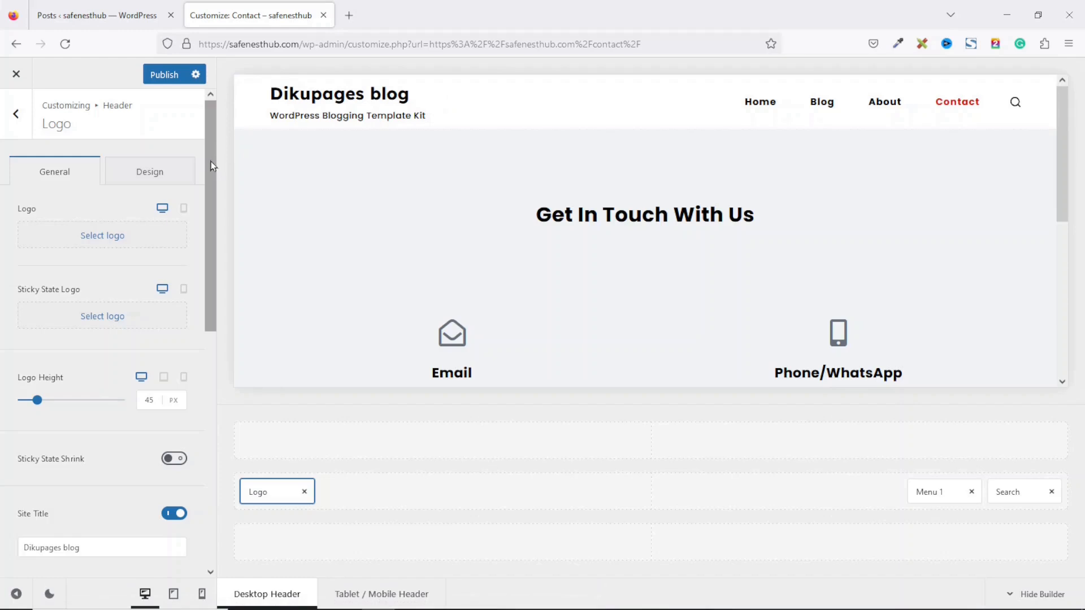
left_click_drag(214, 165, 226, 270)
left_click(117, 368)
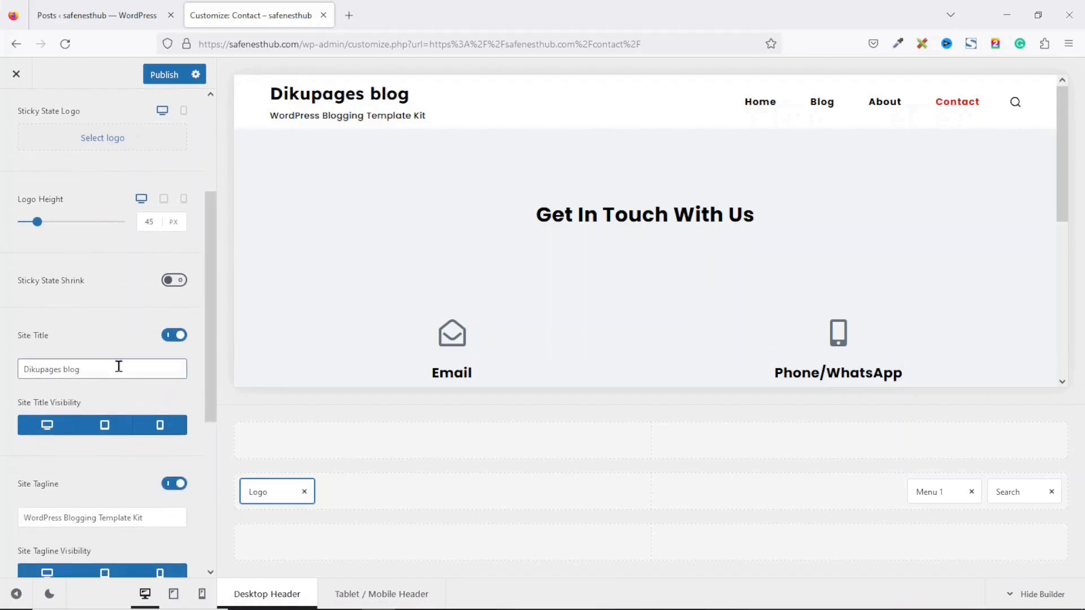
left_click_drag(116, 367, 2, 363)
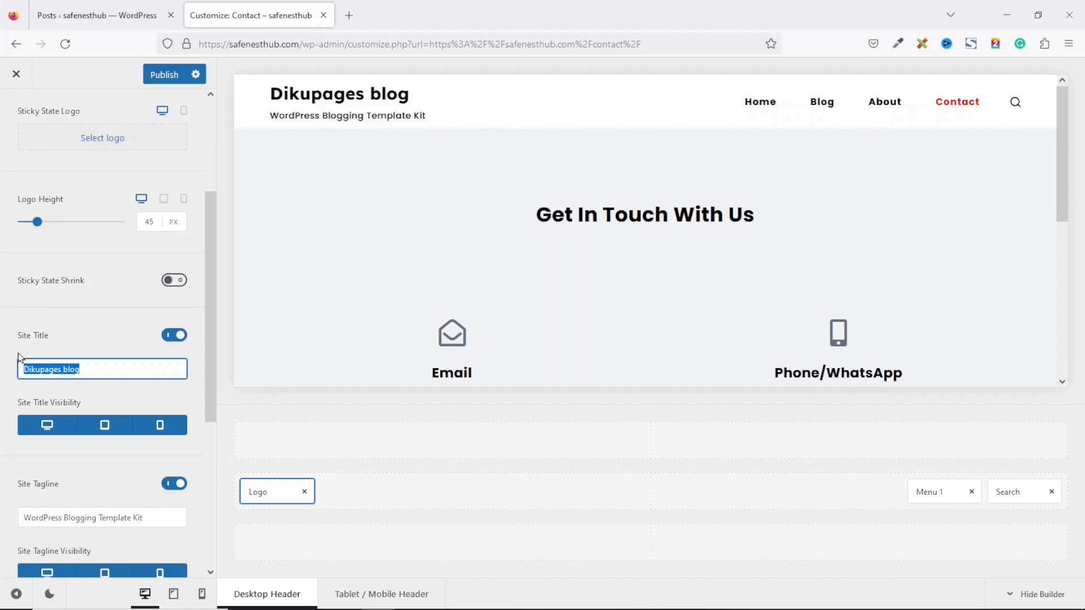
type("Safenesthub")
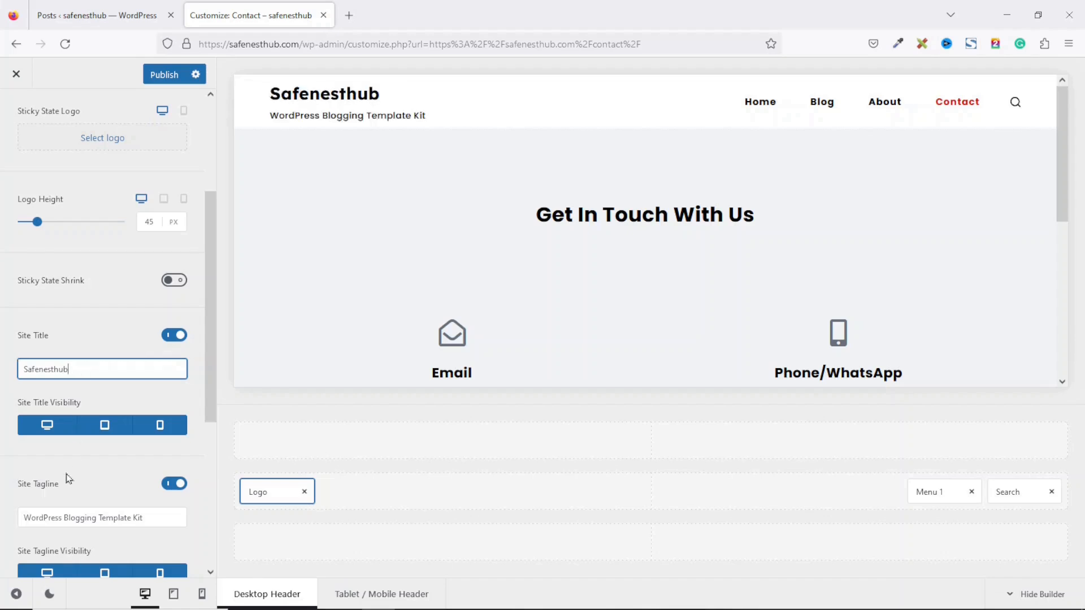
Step: Replace the tagline with 'Home Security Tips and Tricks', hide it, and preview the Blog page
left_click_drag(172, 519, 1, 524)
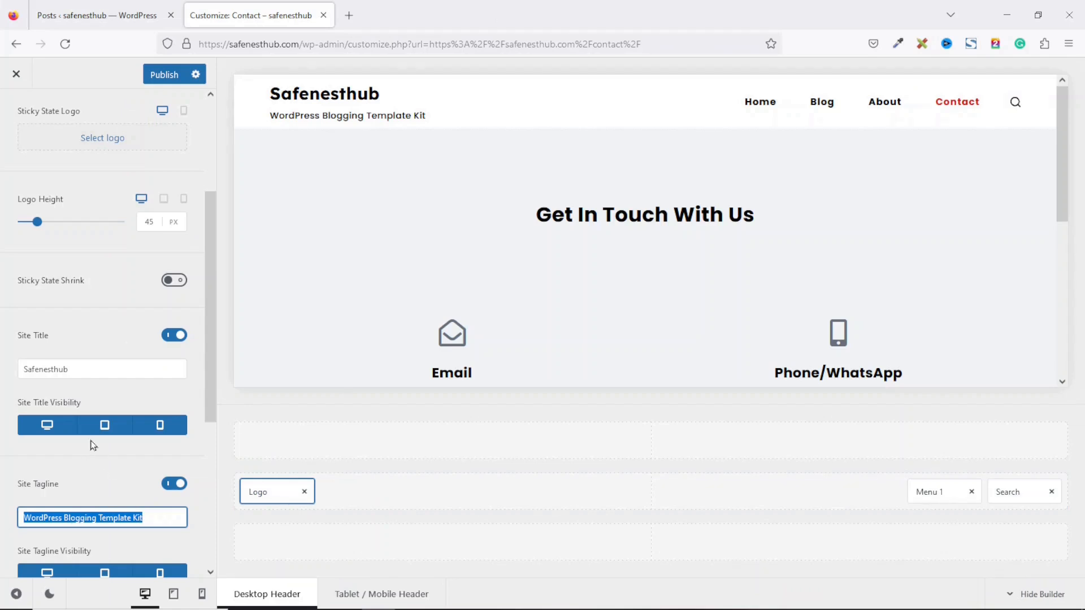
type("Home Security Tips and Tricks")
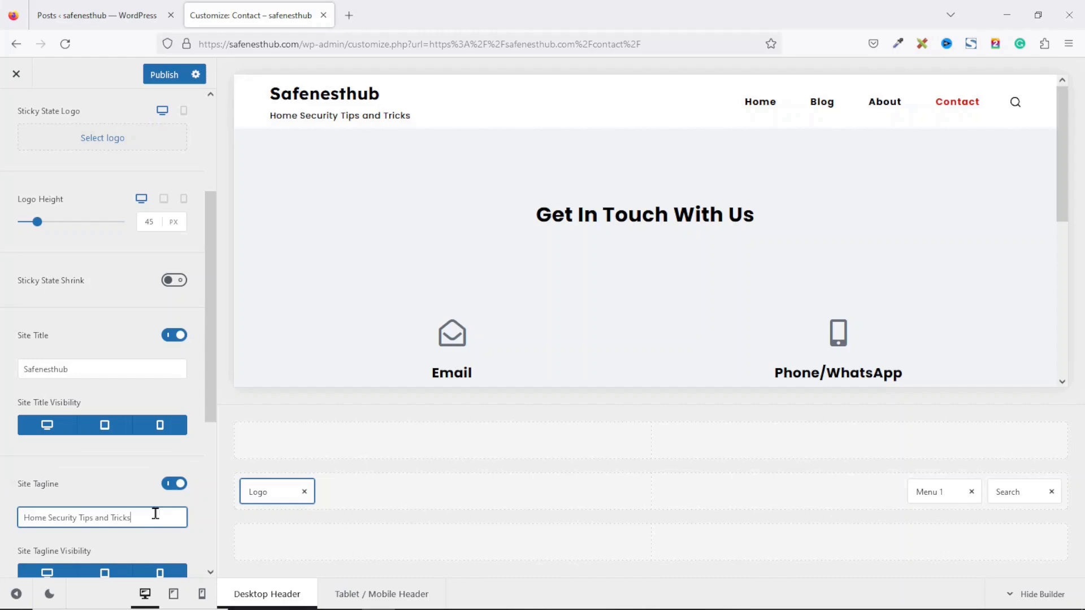
left_click(168, 487)
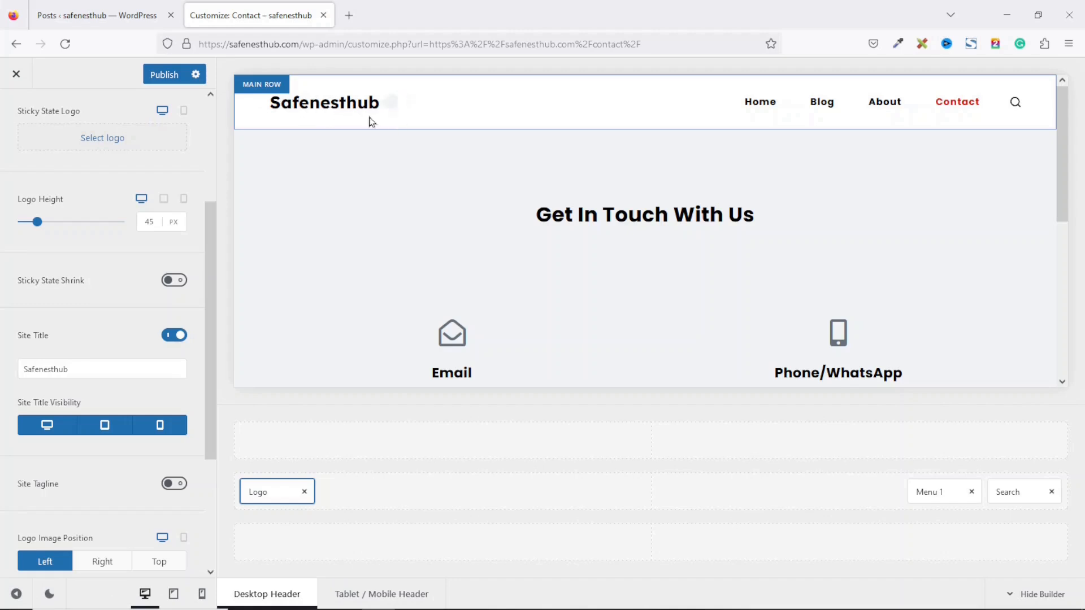
left_click(821, 109)
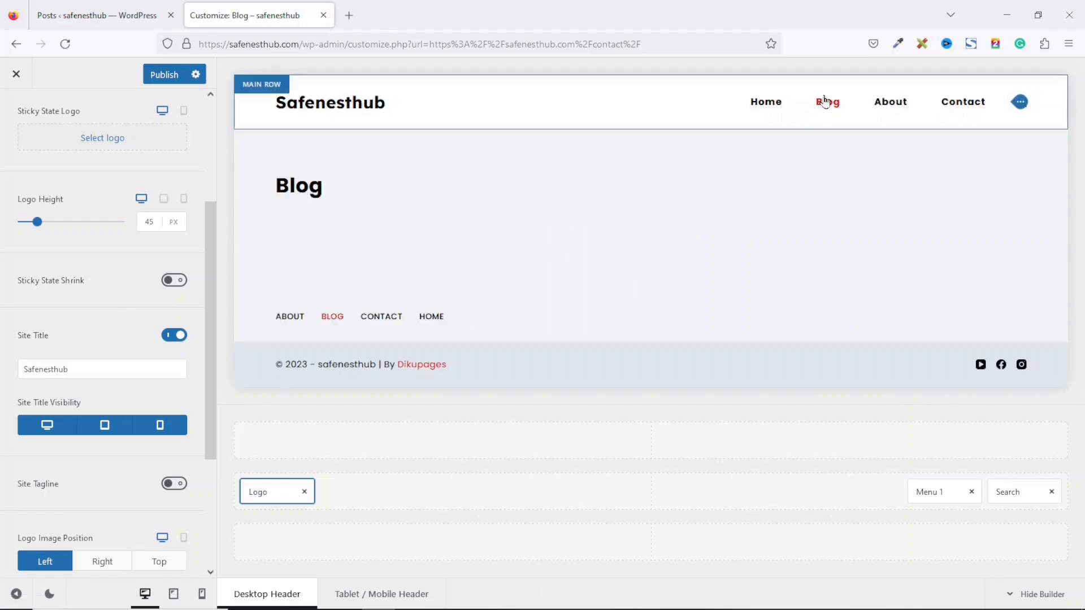
left_click_drag(212, 242, 217, 125)
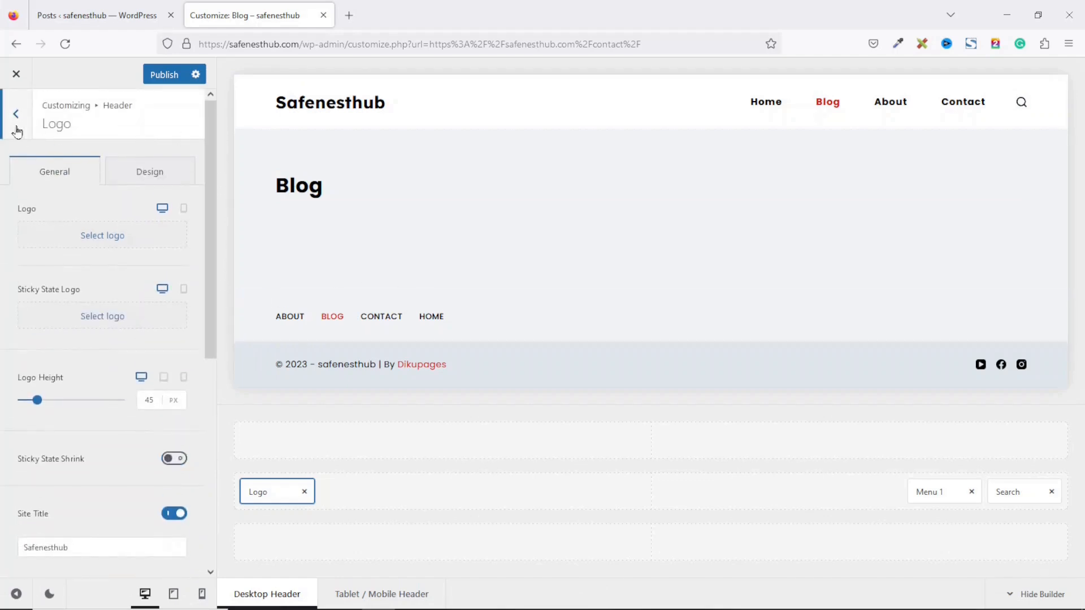
Step: Choose Blog as the Posts page in Homepage Settings
left_click(15, 126)
left_click(12, 120)
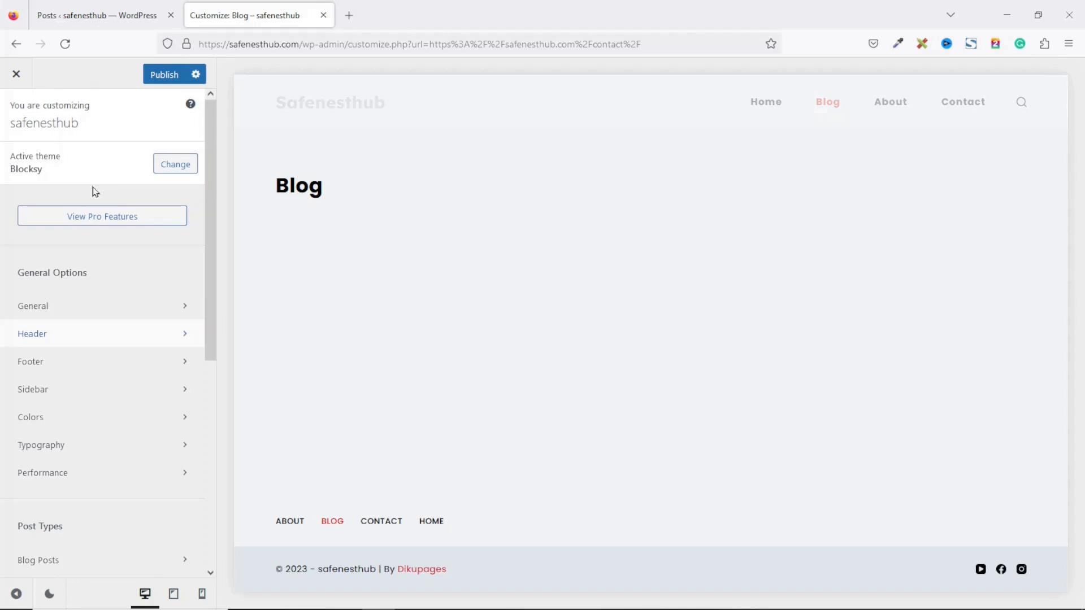
scroll(200, 339, "down", 6)
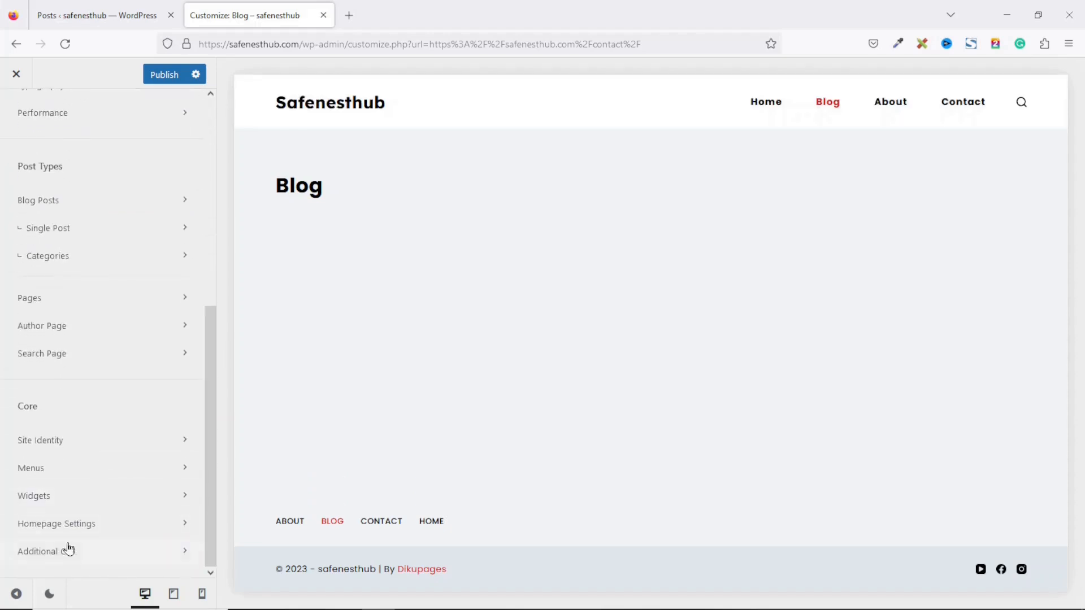
left_click(65, 531)
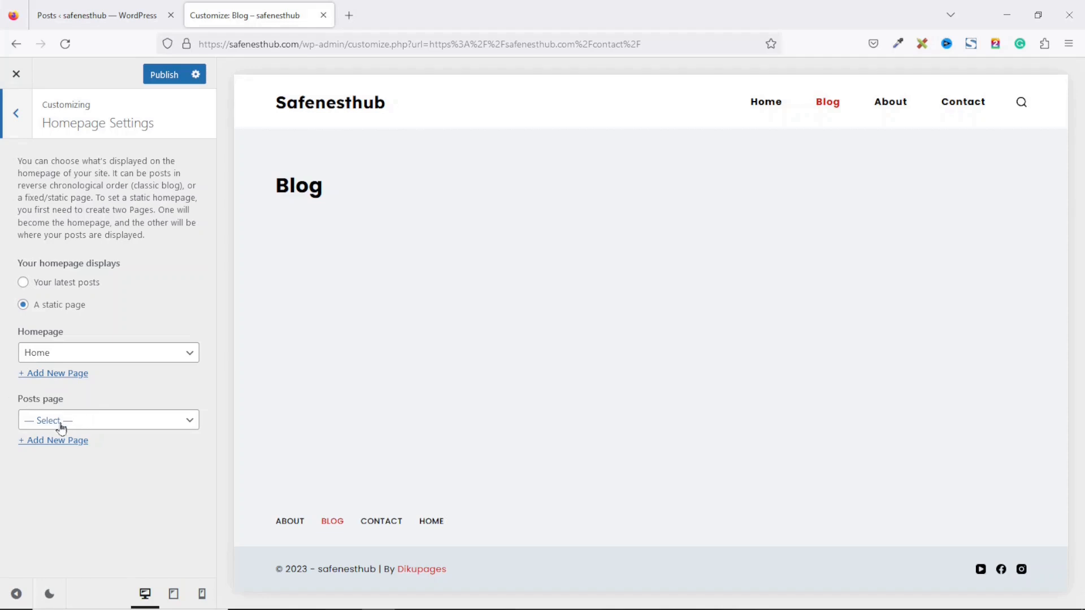
left_click(119, 430)
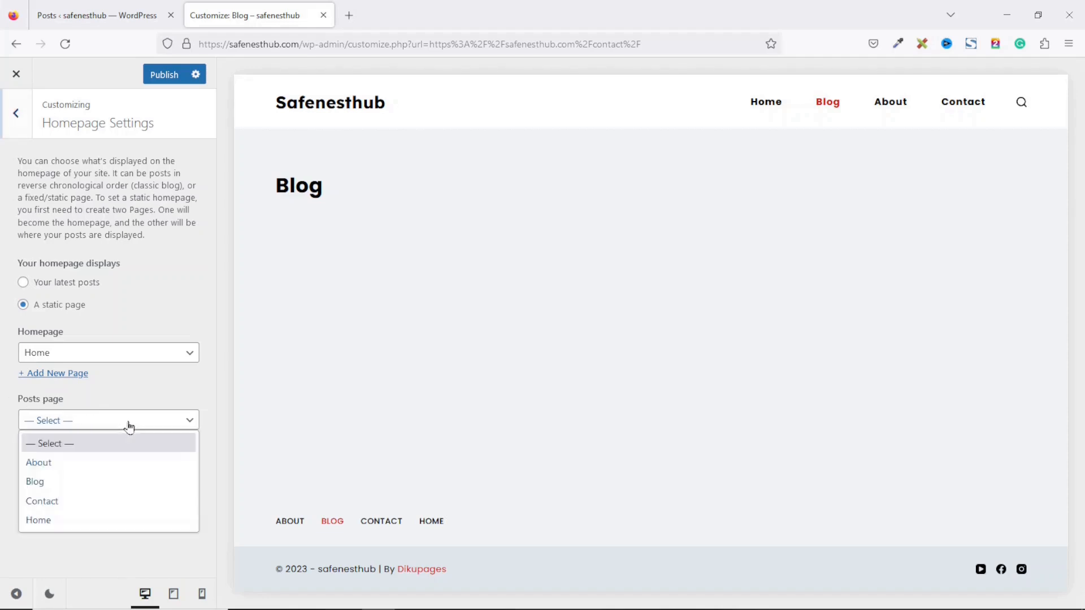
left_click(60, 486)
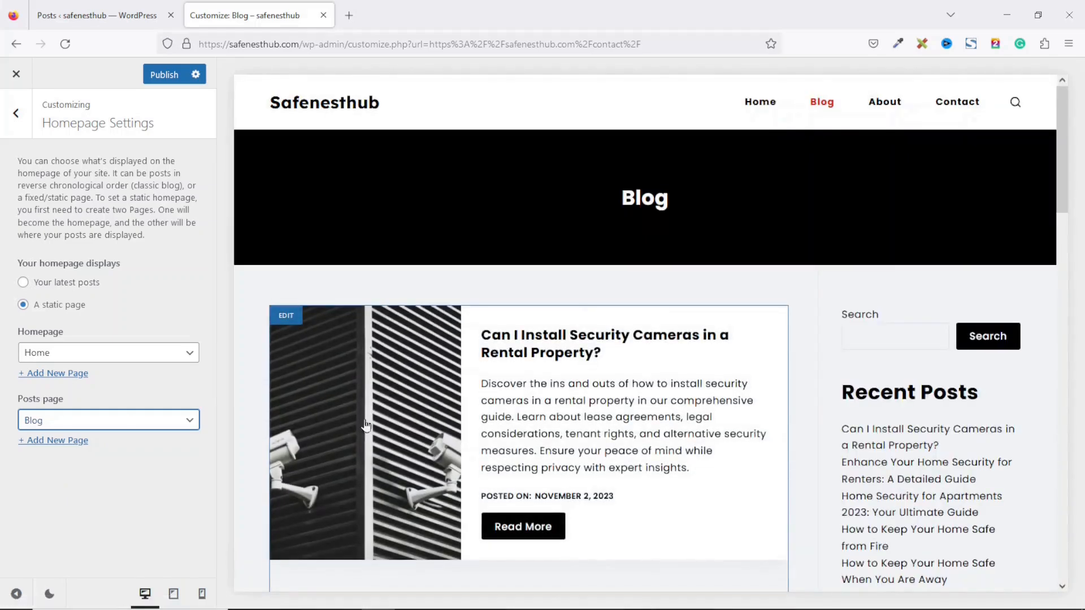
mouse_move(1065, 188)
left_mouse_down()
mouse_move(1077, 290)
mouse_move(1065, 179)
left_mouse_up()
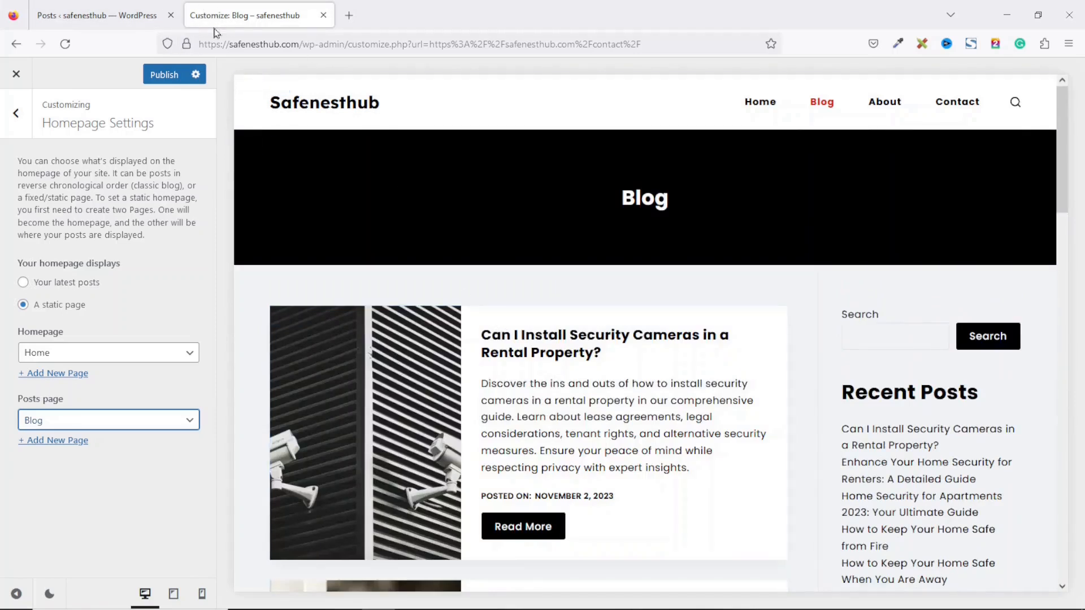
left_click(15, 113)
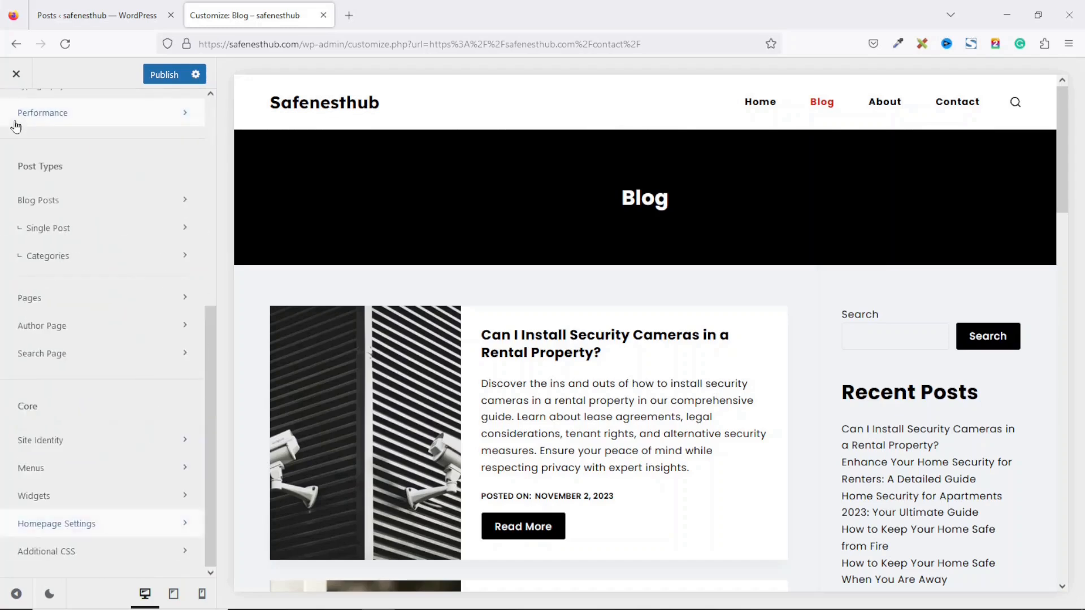
Step: Upload the Home Security image from Downloads and set it as the Site Identity site icon
left_click(67, 440)
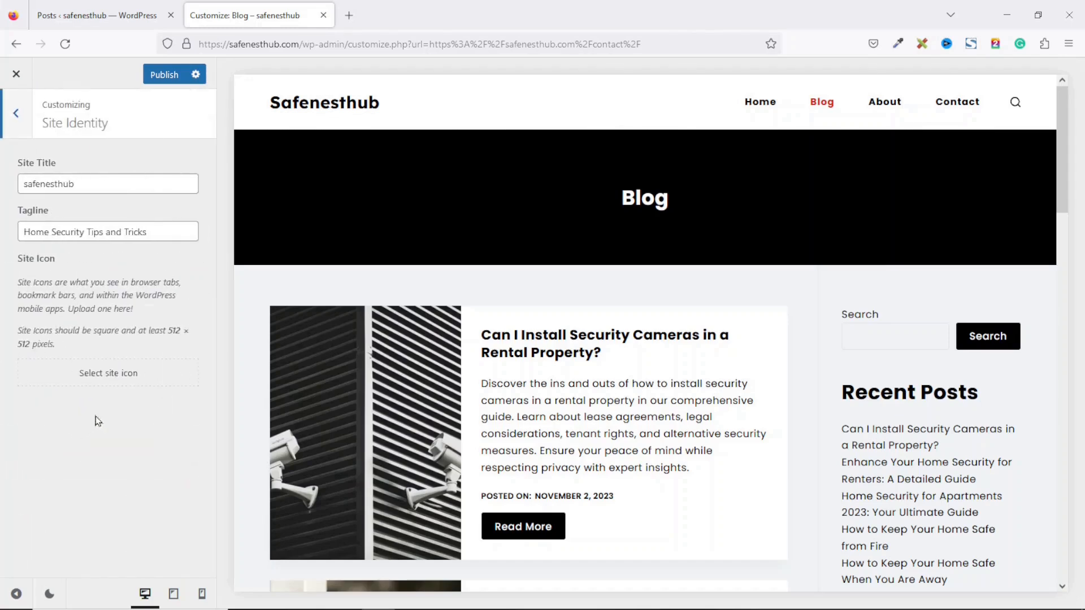
left_click(107, 382)
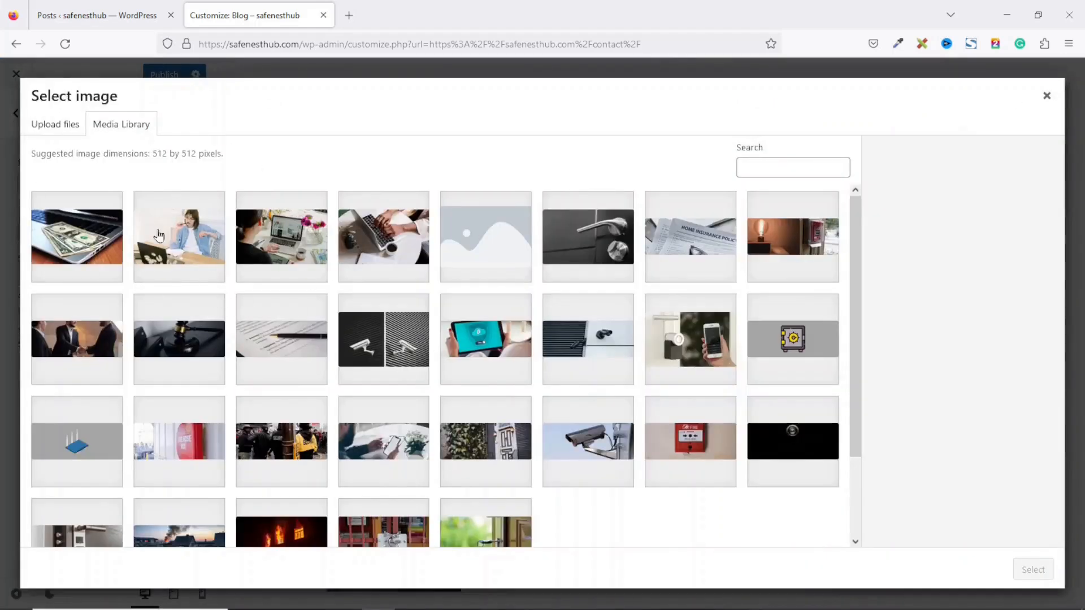
left_click(47, 128)
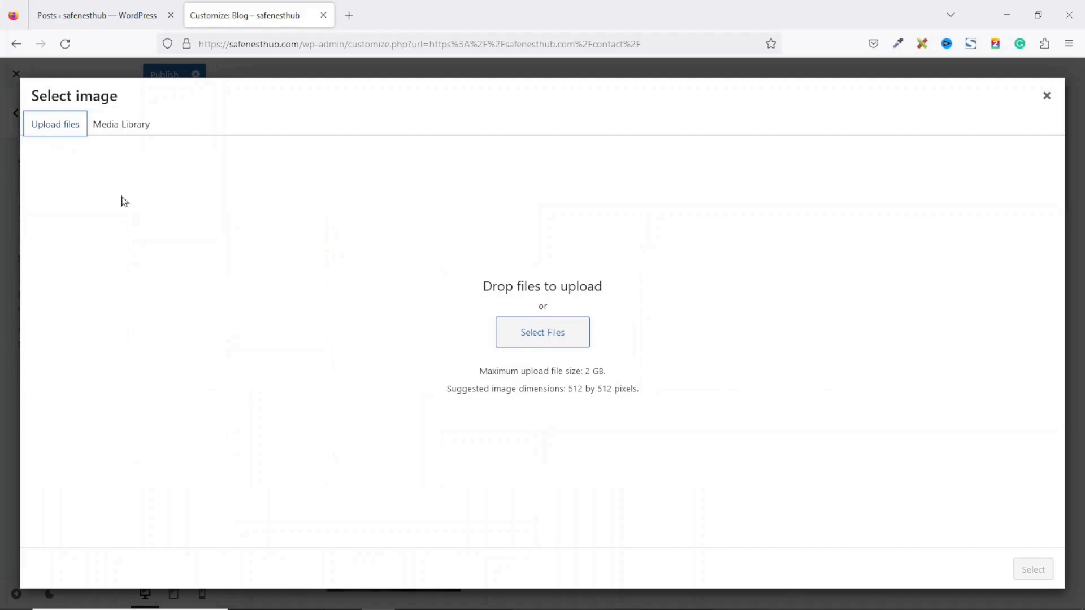
left_click(551, 335)
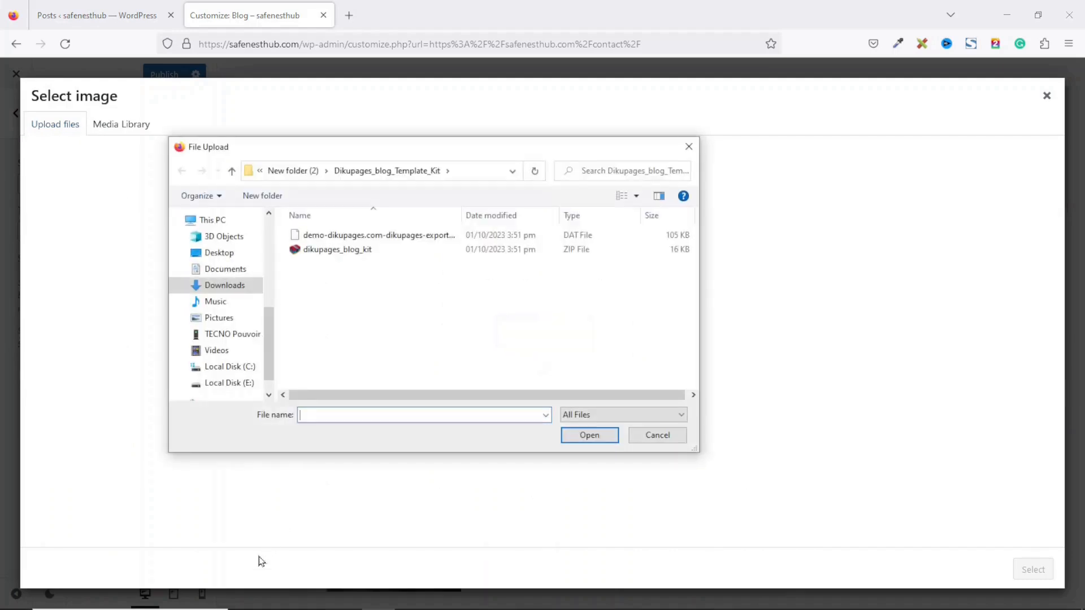
left_click(224, 285)
left_click(322, 266)
left_click(486, 246)
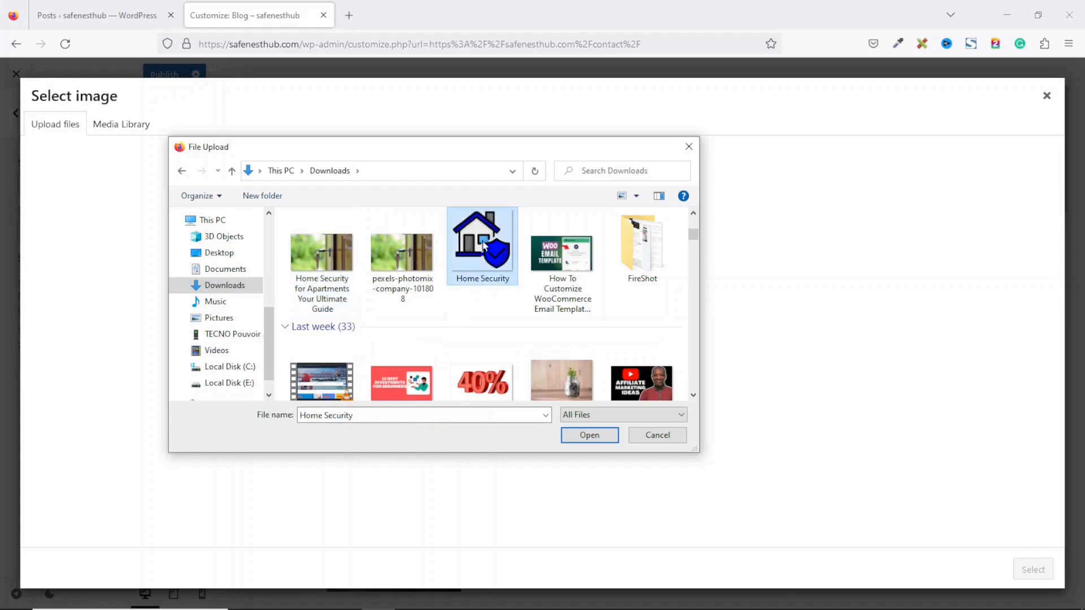
left_click(587, 436)
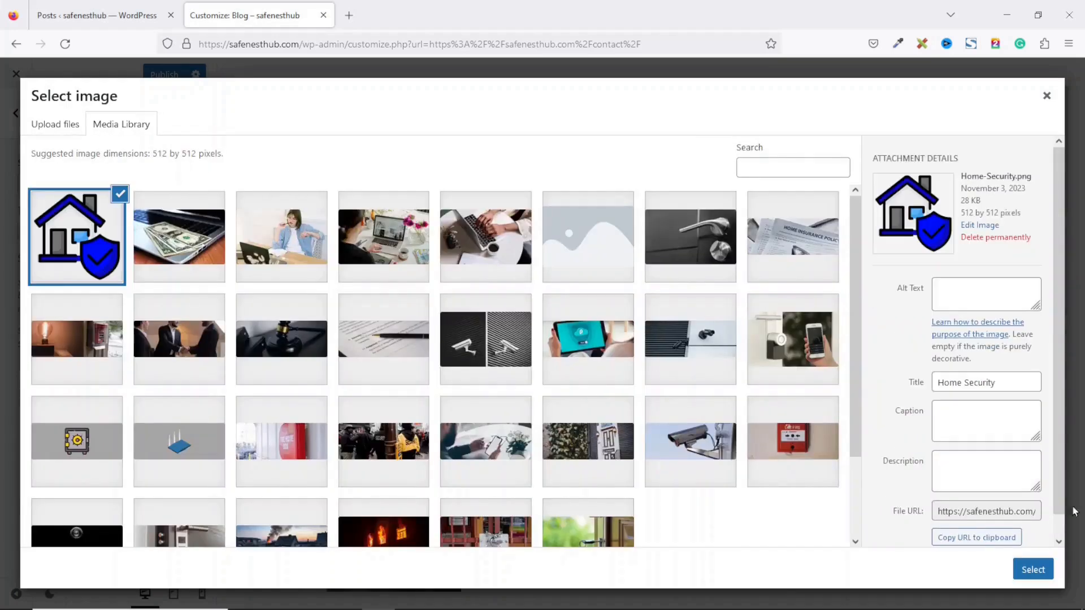
left_click(1036, 571)
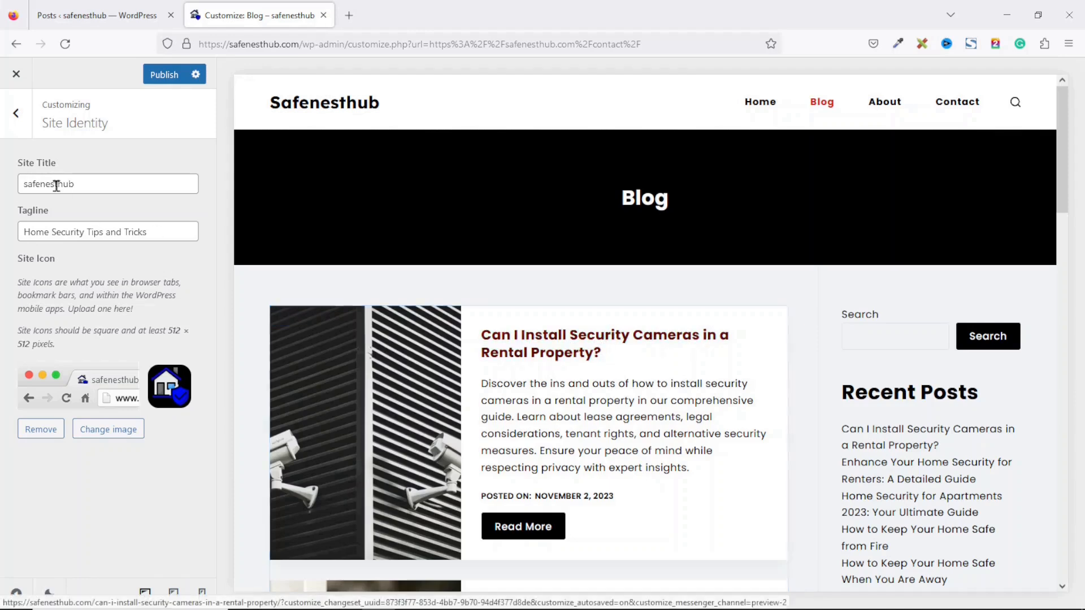
left_click(16, 118)
left_click_drag(210, 351, 227, 109)
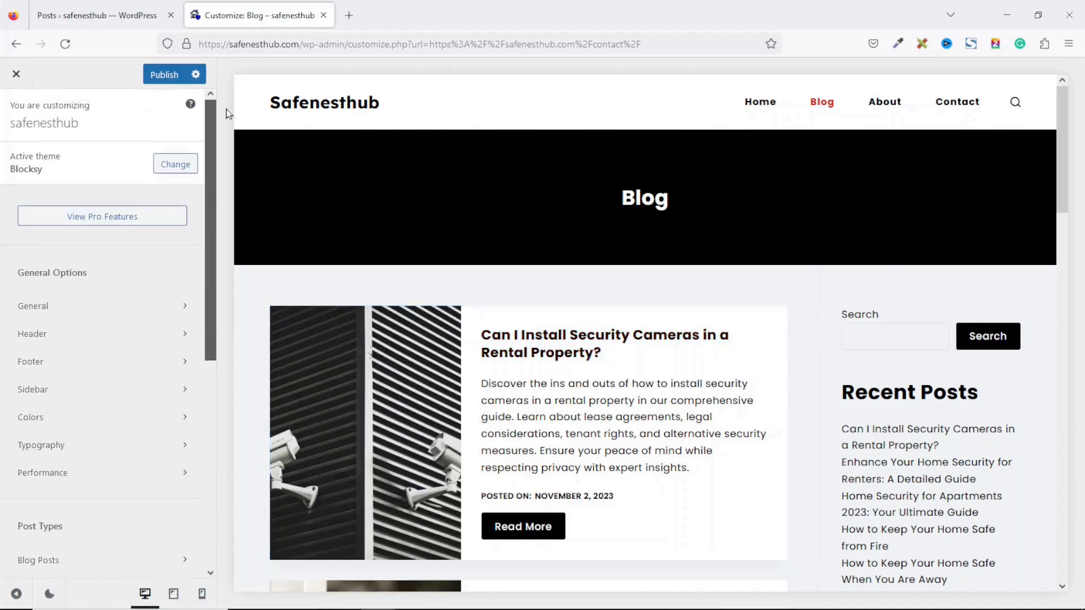
Step: Try green Palette #2 with a dark navy first colour, then restore black and red Palette #1
left_click(45, 419)
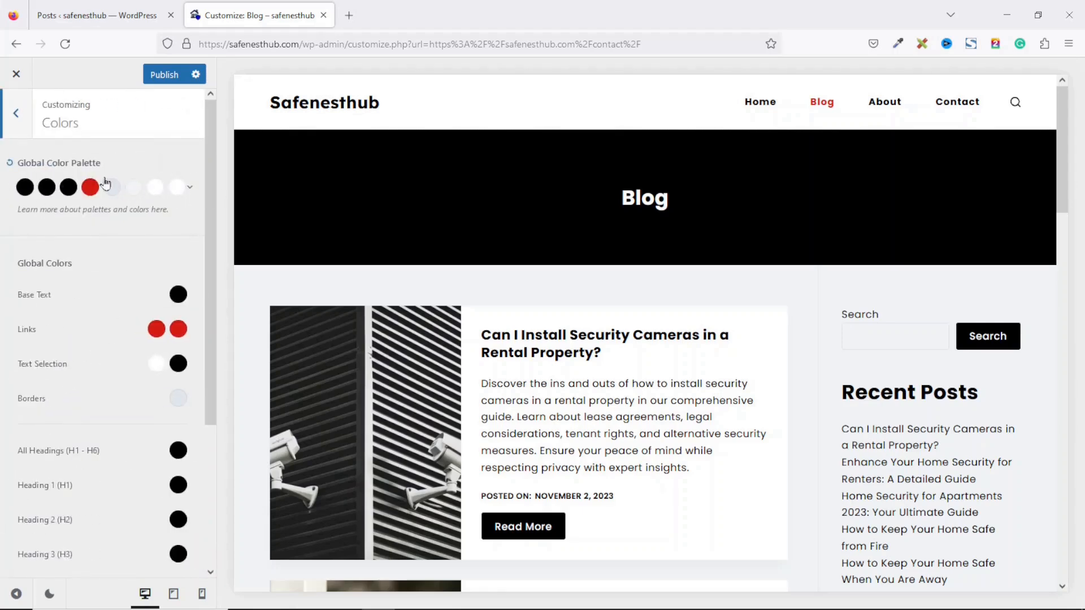
left_click(192, 193)
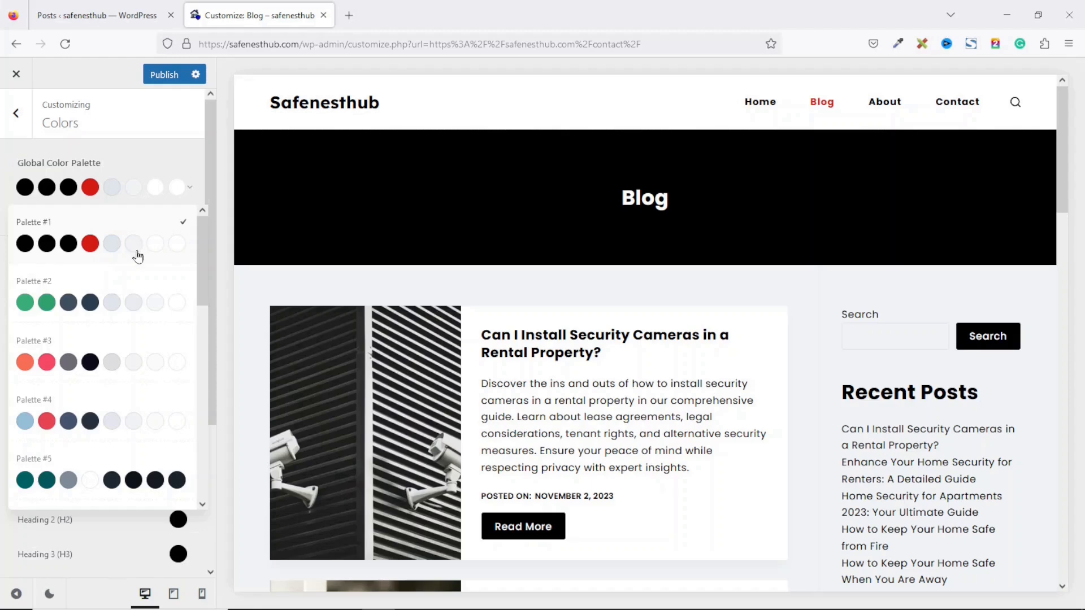
left_click(64, 302)
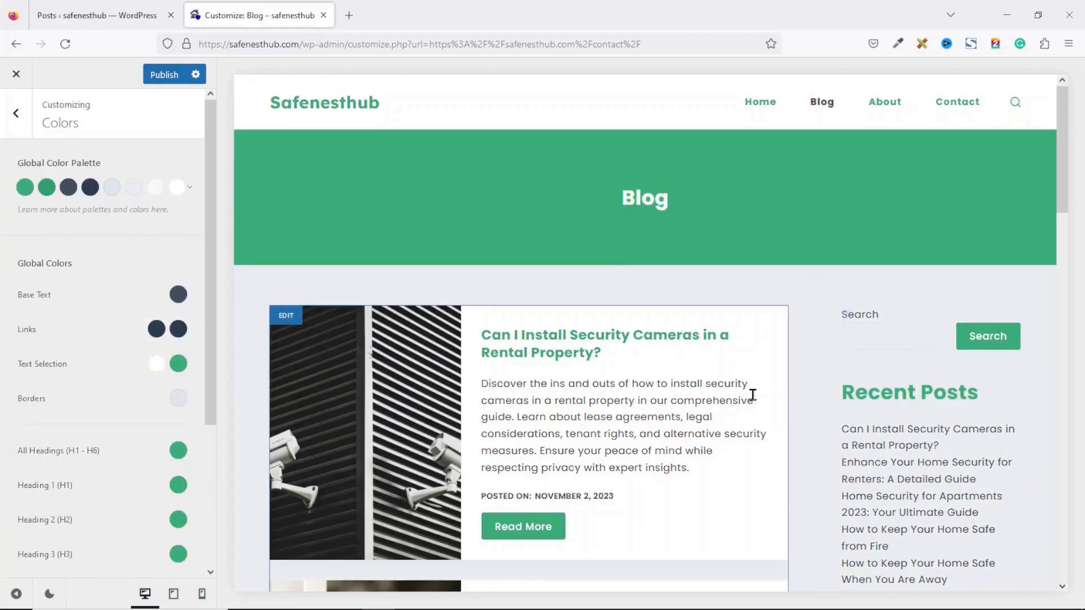
left_click_drag(1065, 175, 1065, 290)
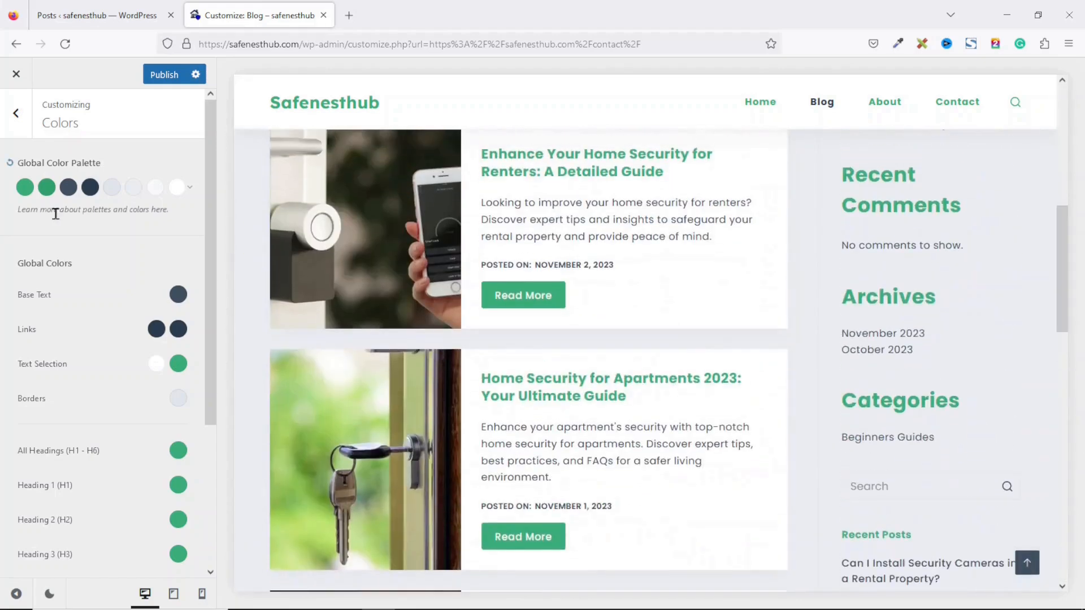
left_click(23, 191)
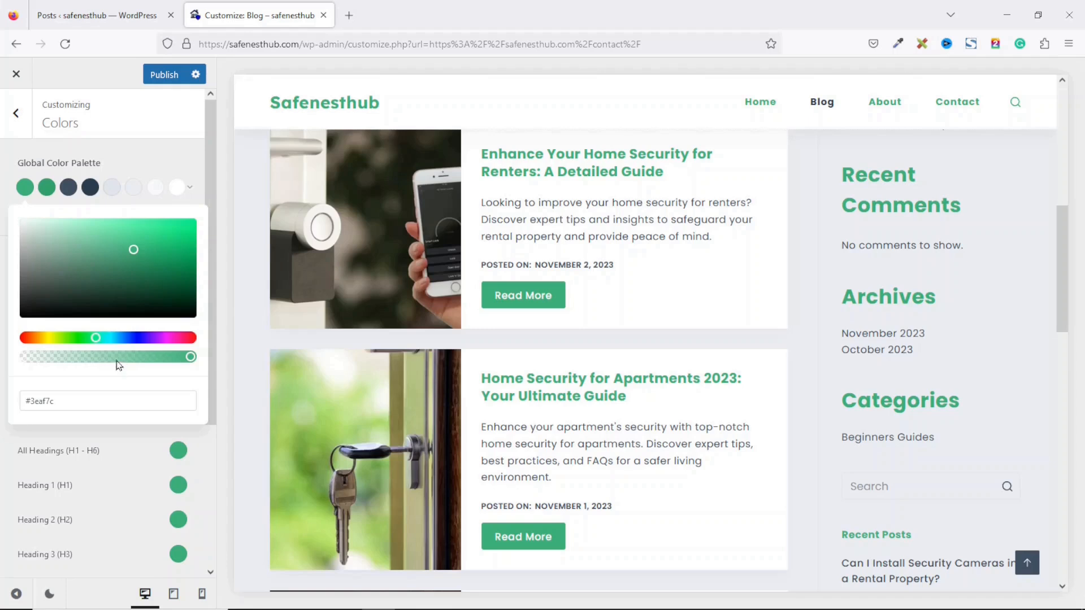
left_click(134, 337)
left_click(158, 273)
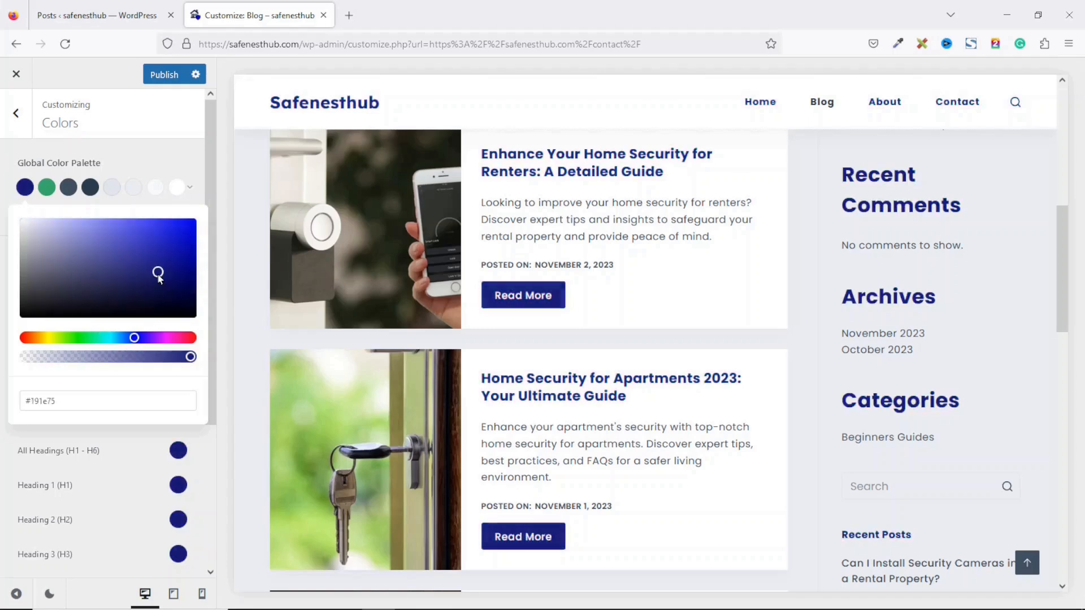
left_click(2, 360)
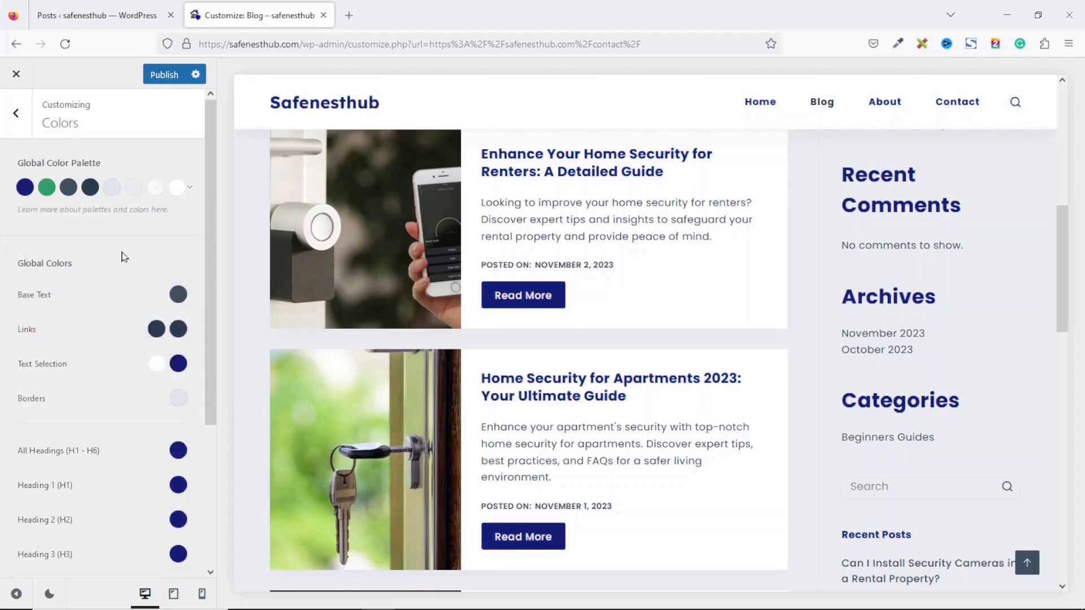
left_click(190, 187)
left_click(130, 233)
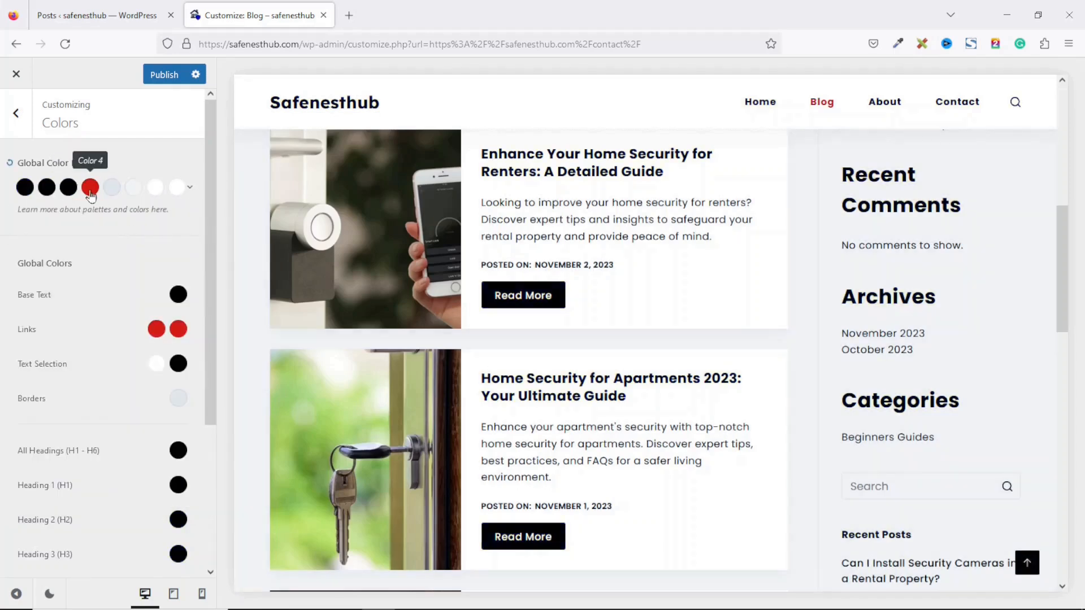
Step: Adjust the fourth palette colour from red toward brown and then teal green
left_click(91, 190)
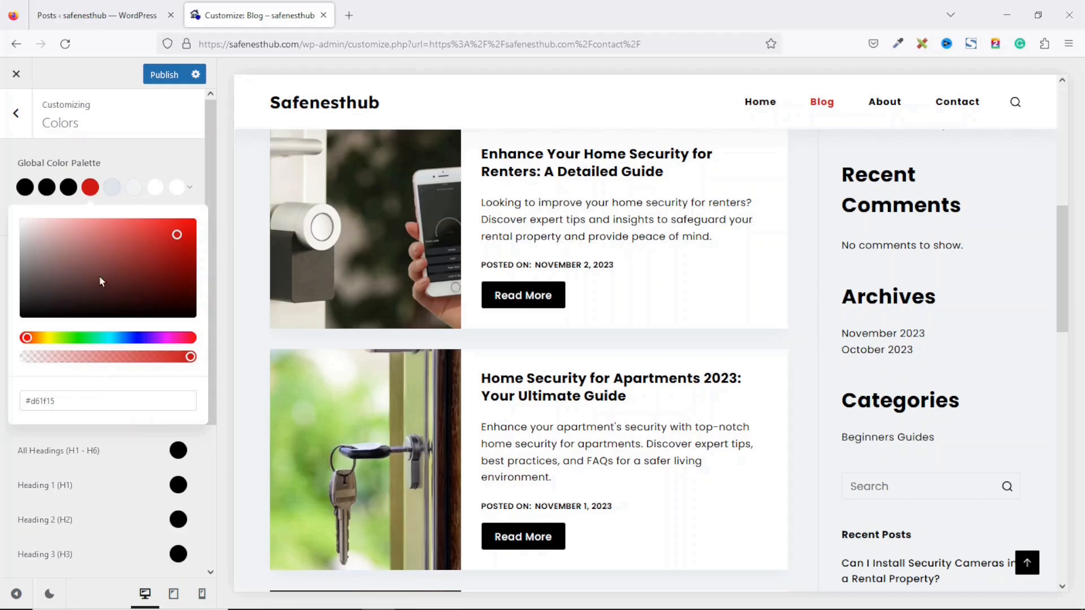
left_click(116, 238)
left_click(103, 278)
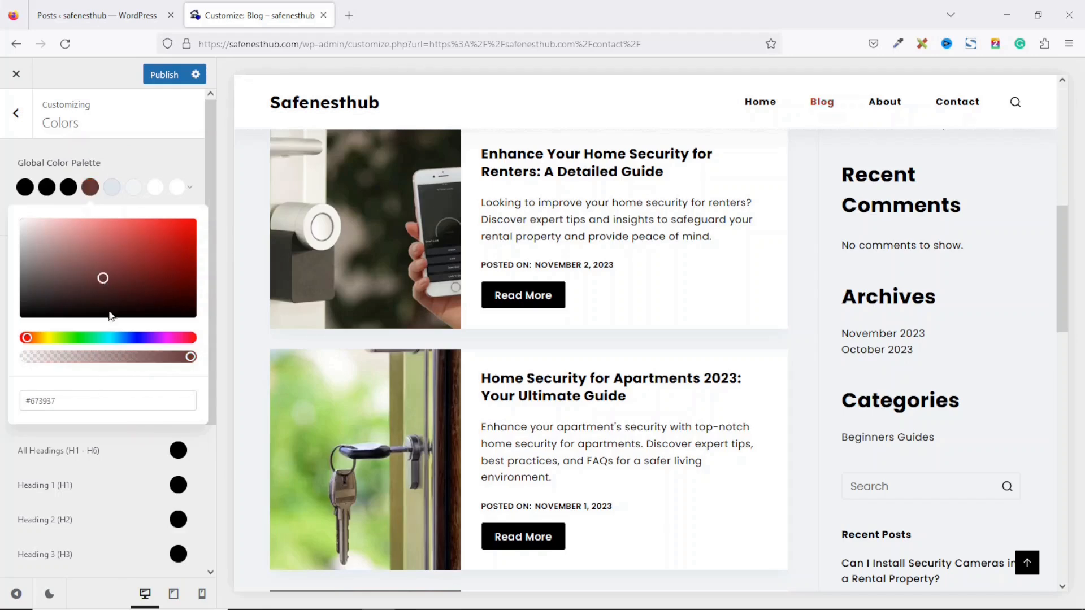
left_click_drag(100, 340, 78, 340)
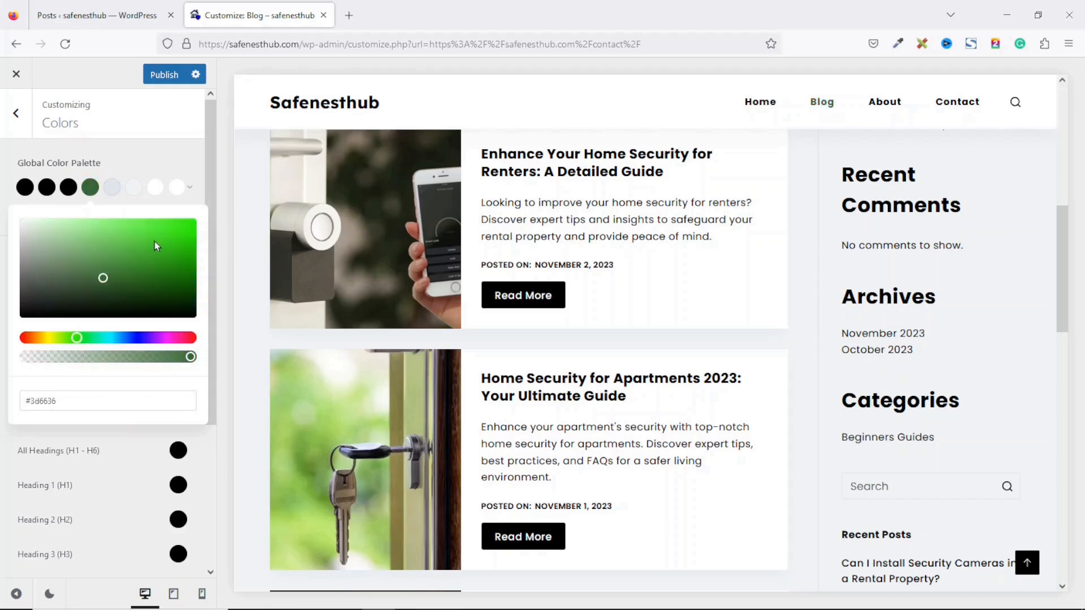
left_click(152, 240)
left_click(137, 340)
left_click(99, 340)
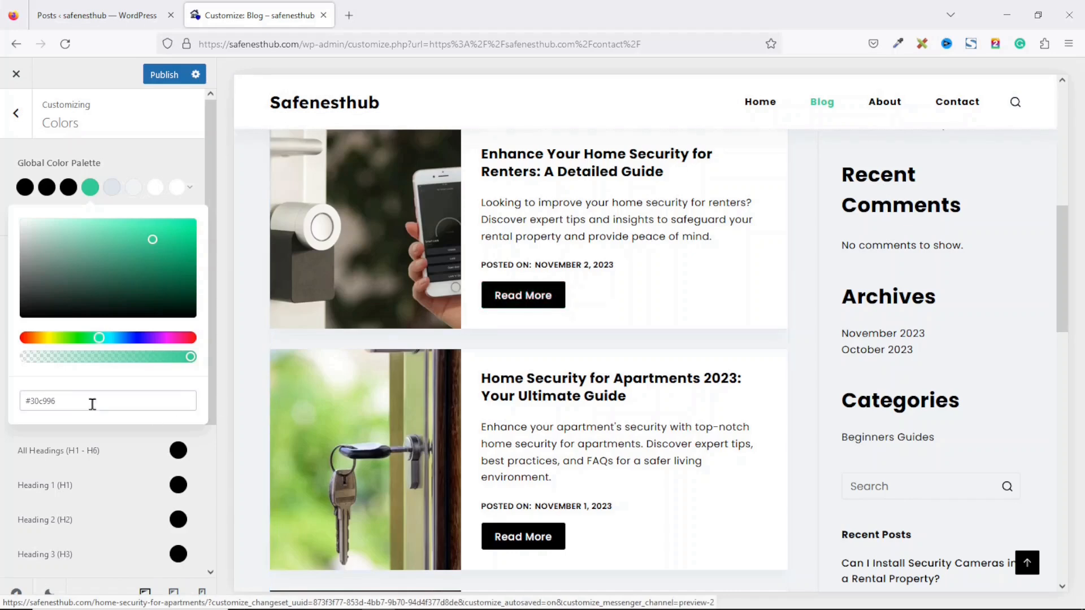
Step: Enter #0000ff as the fourth palette colour's hex value and check the blue Blog link
left_click(52, 406)
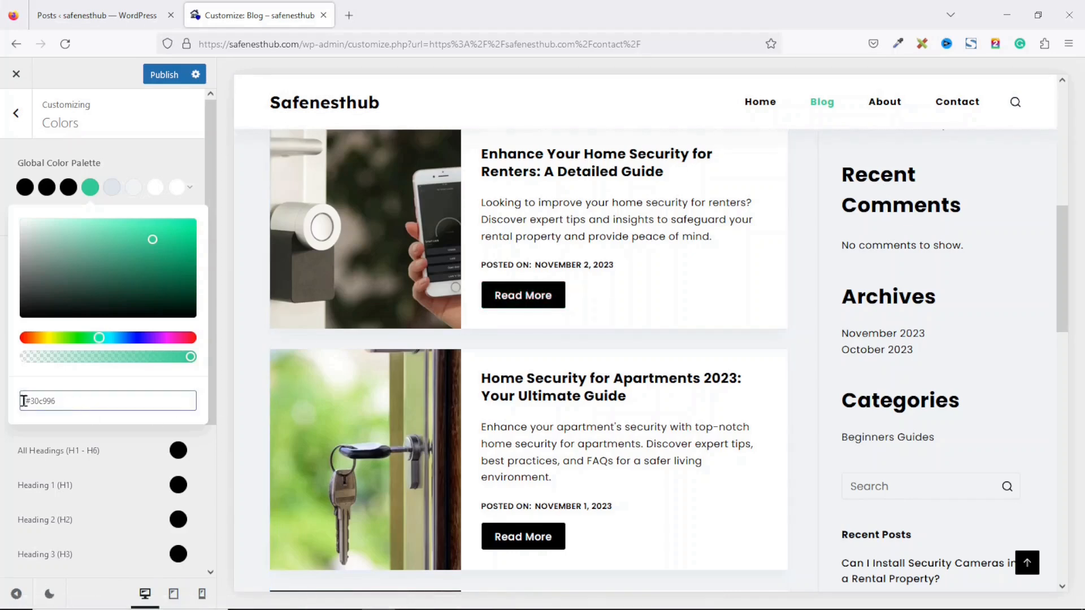
left_click_drag(75, 402, 42, 400)
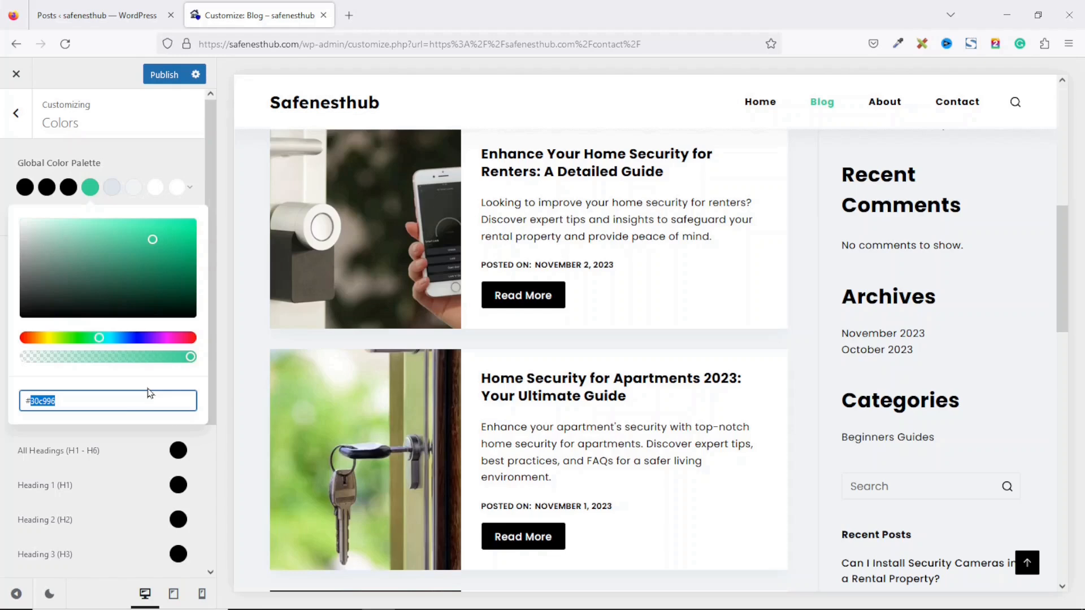
type("0000")
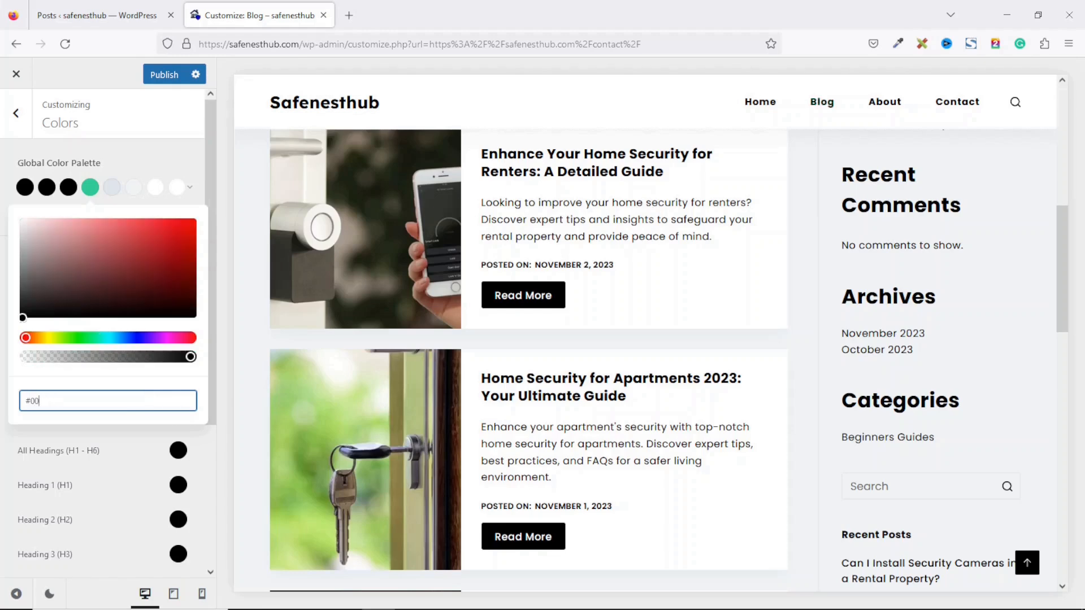
type("ff")
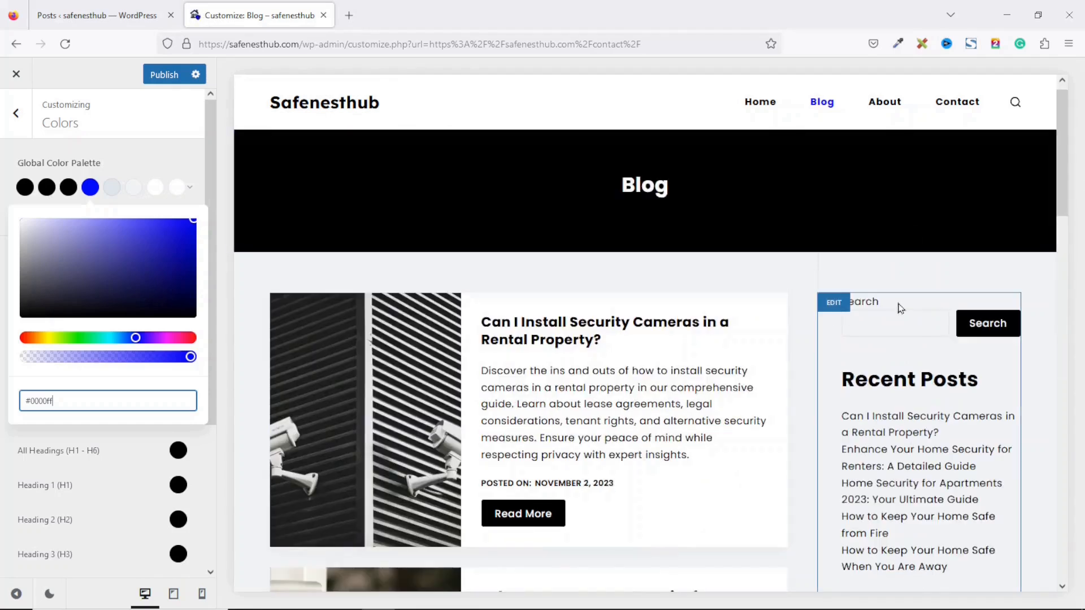
left_click_drag(1063, 144, 865, 194)
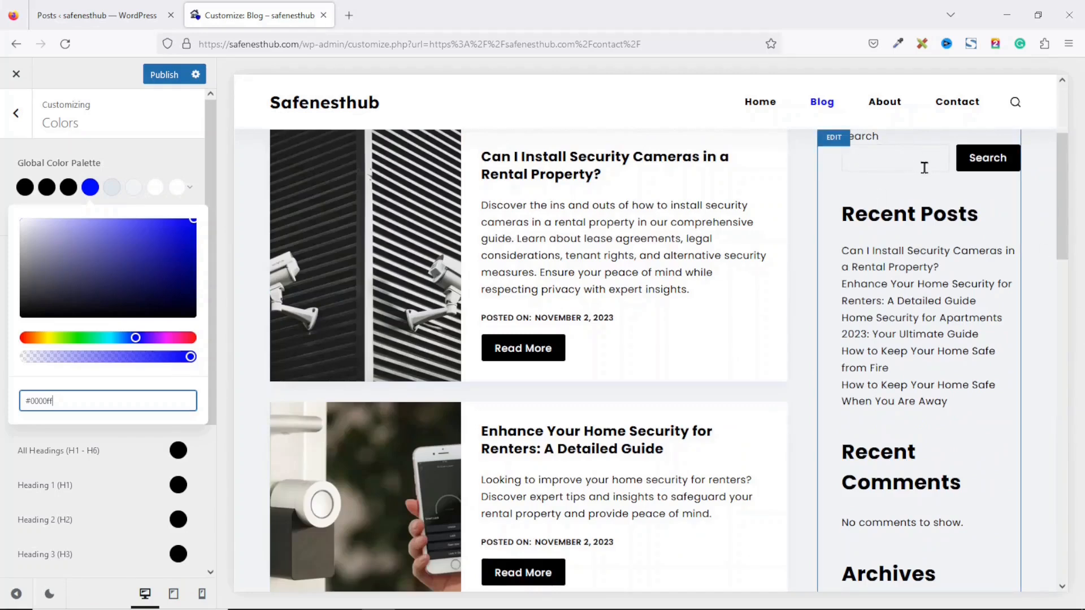
left_click_drag(1066, 186, 1066, 286)
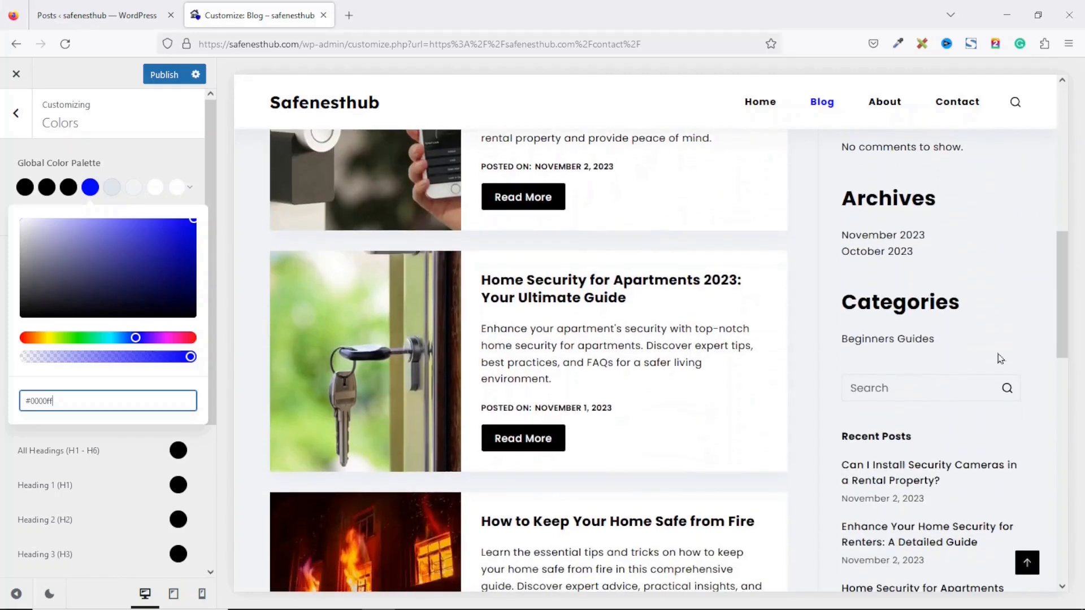
scroll(910, 387, "up", 7)
left_click_drag(1055, 189, 1057, 346)
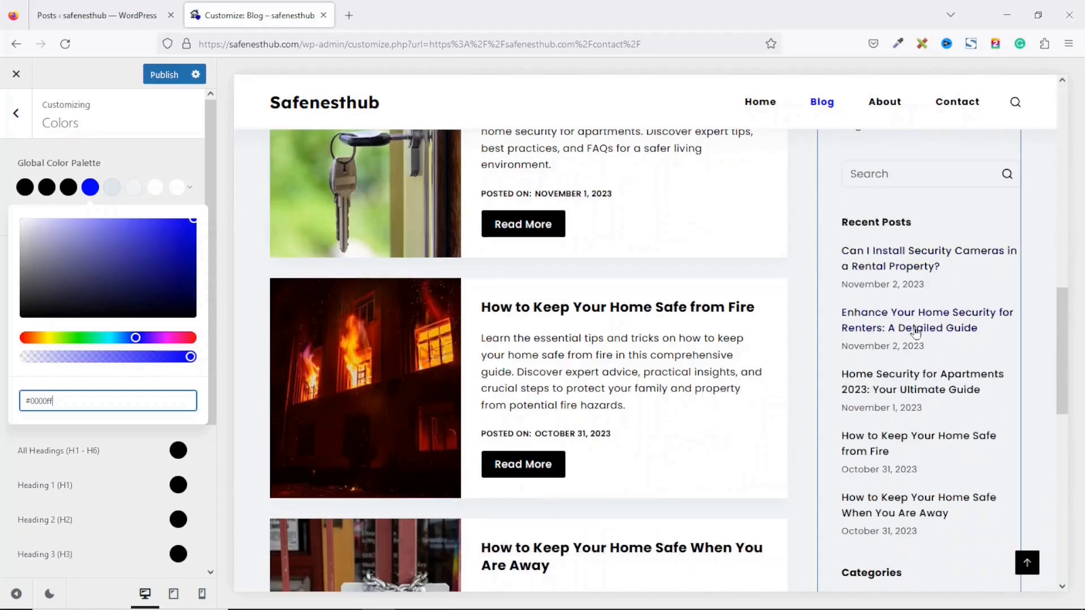
left_click_drag(1062, 367, 1066, 169)
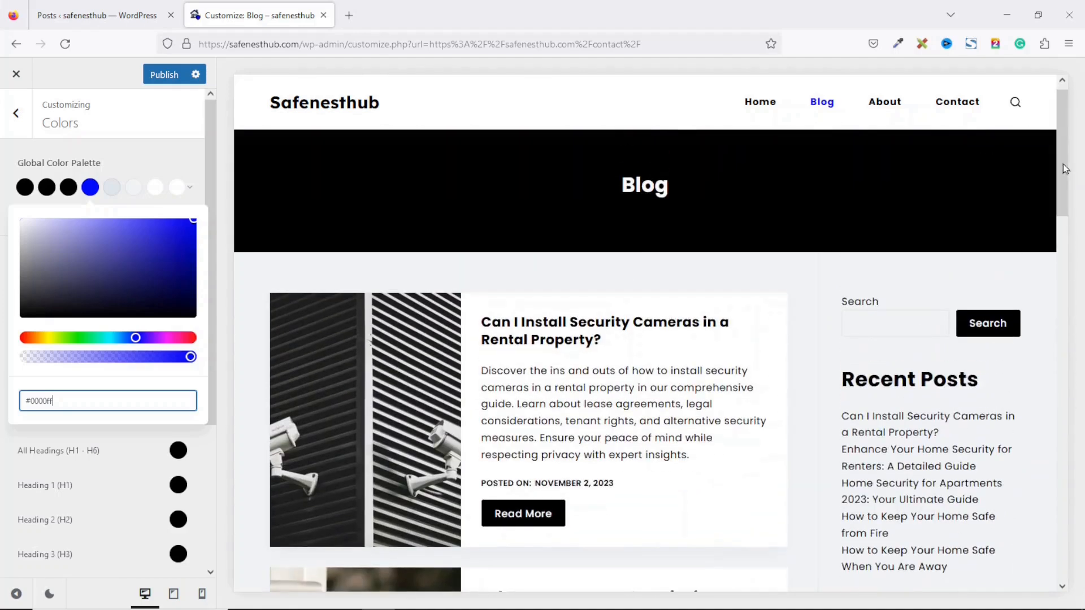
Step: Open the Main Sidebar widget area and dismiss the block widgets welcome message
left_click(14, 112)
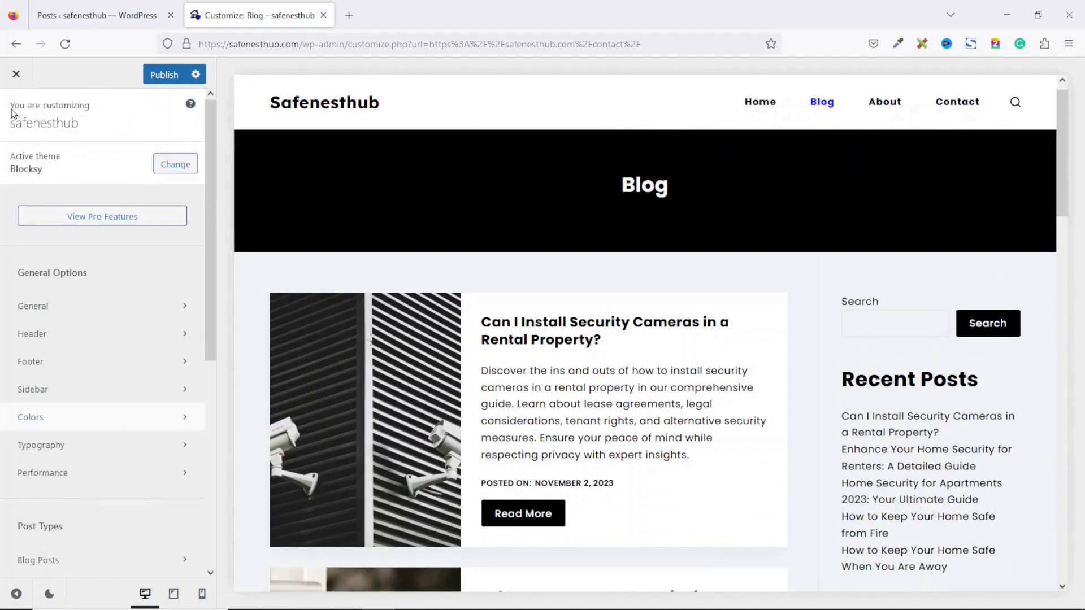
left_click_drag(213, 230, 182, 502)
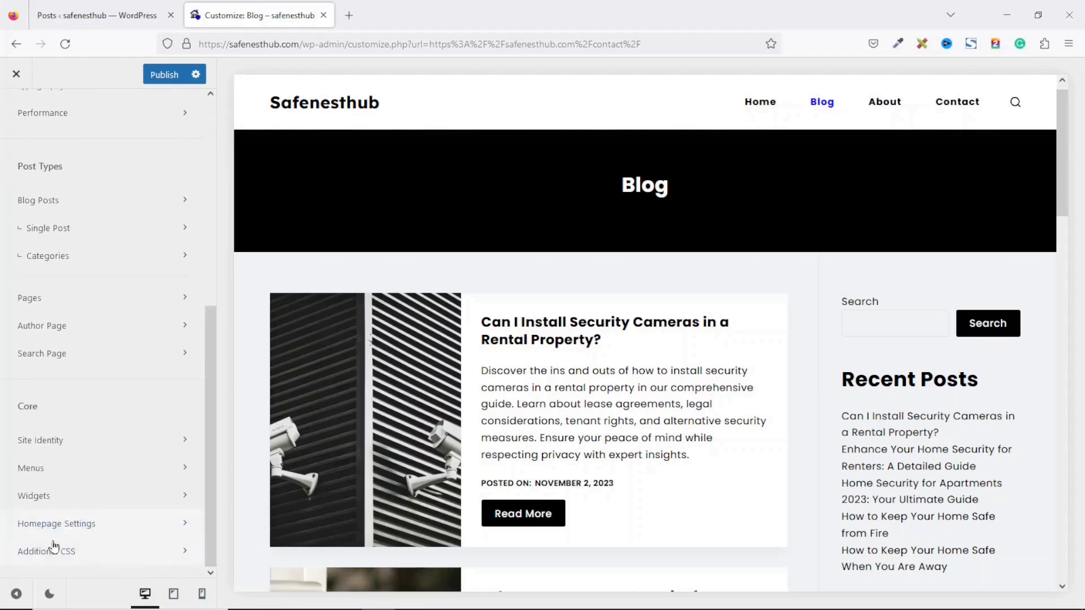
left_click(66, 496)
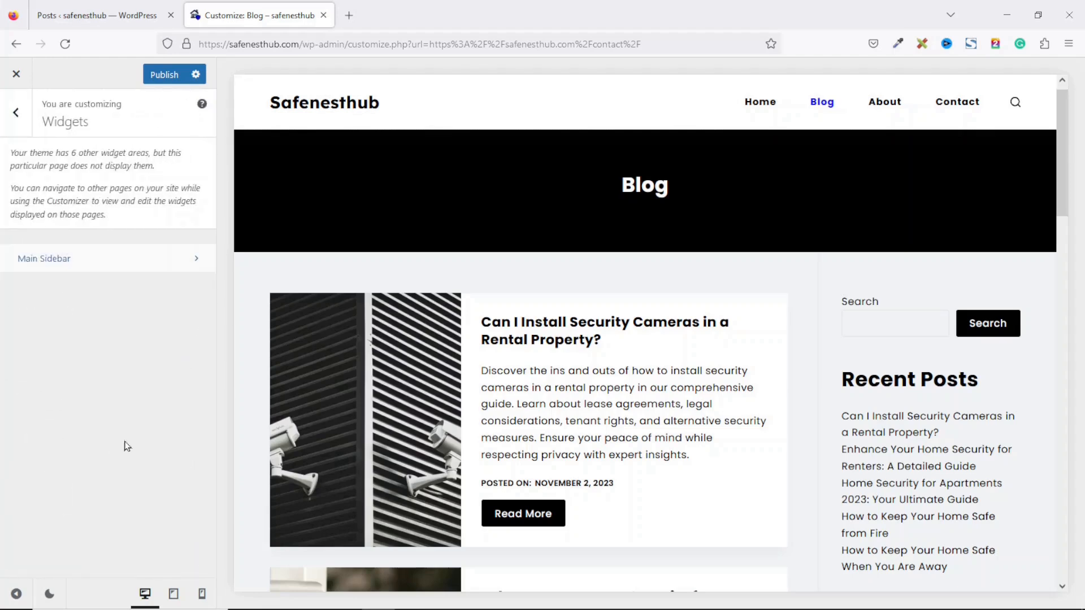
left_click(64, 265)
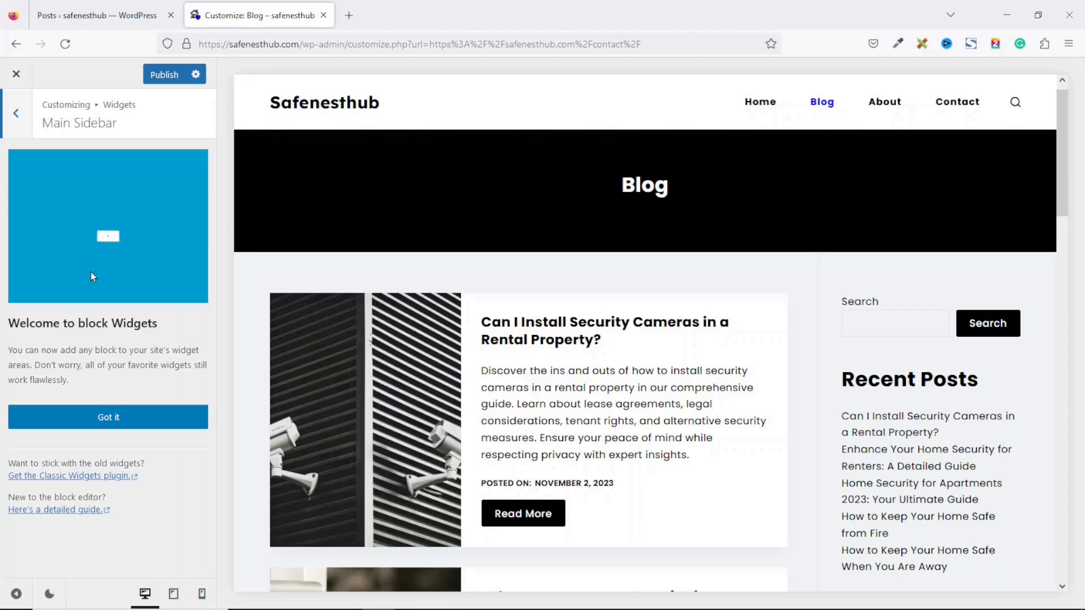
left_click(104, 423)
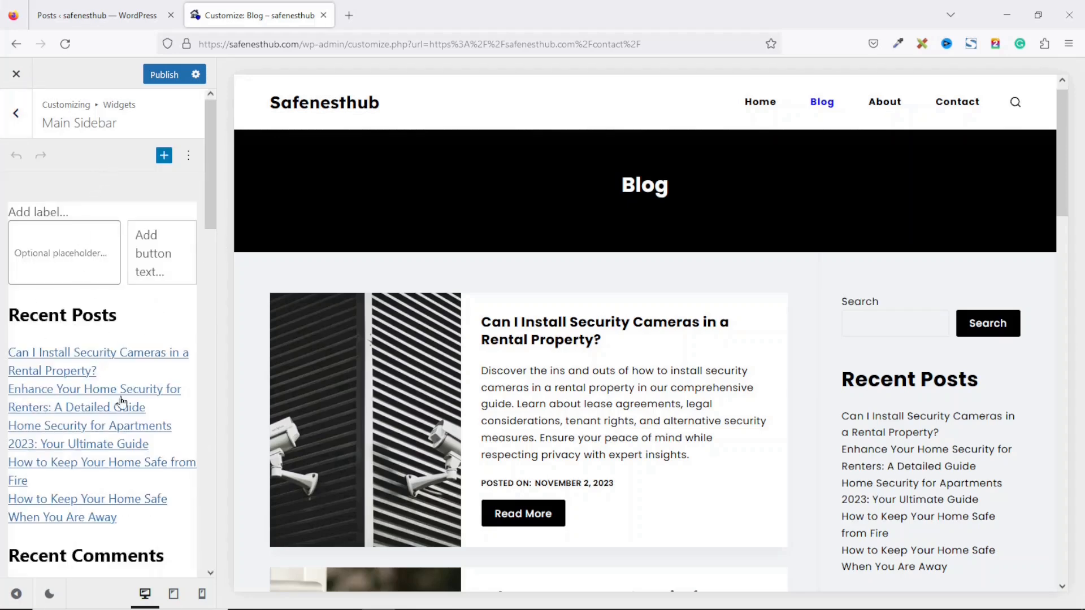
Step: Delete the default Search block and Recent Posts widget from the Main Sidebar
left_click(99, 227)
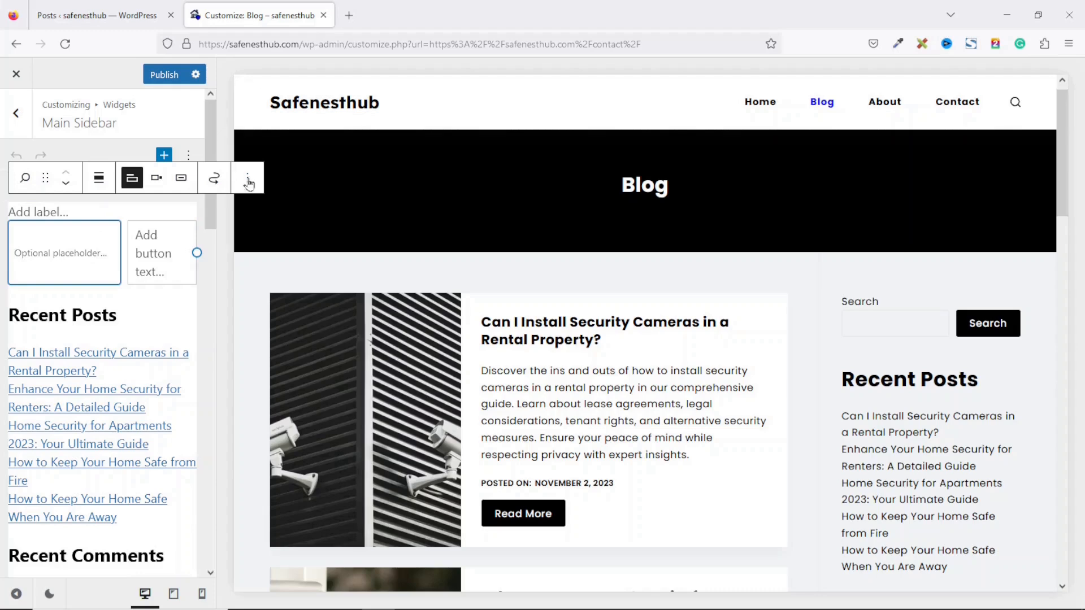
left_click(249, 180)
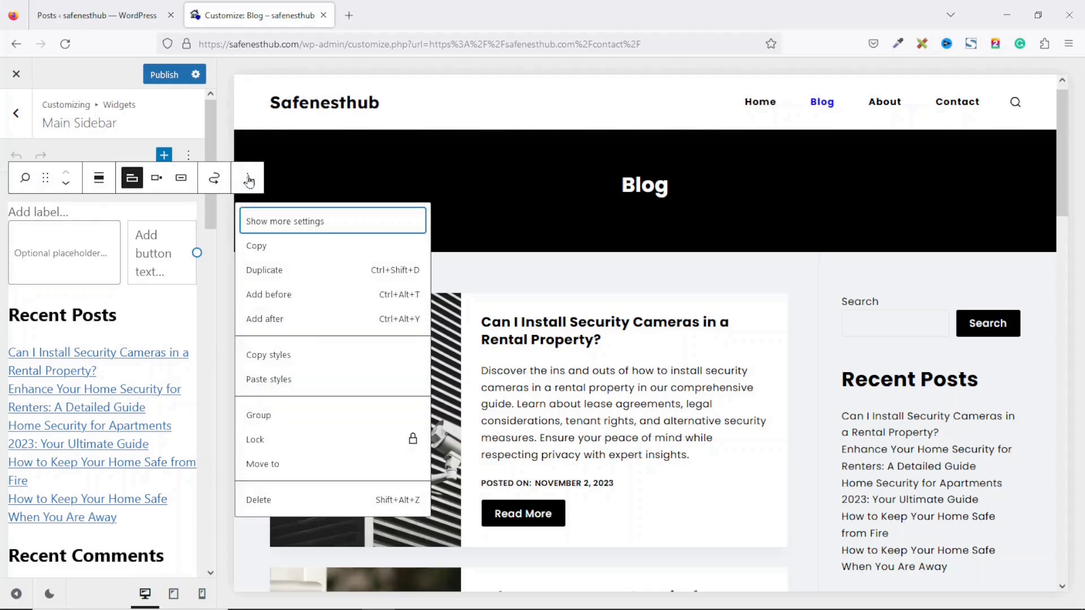
left_click(277, 502)
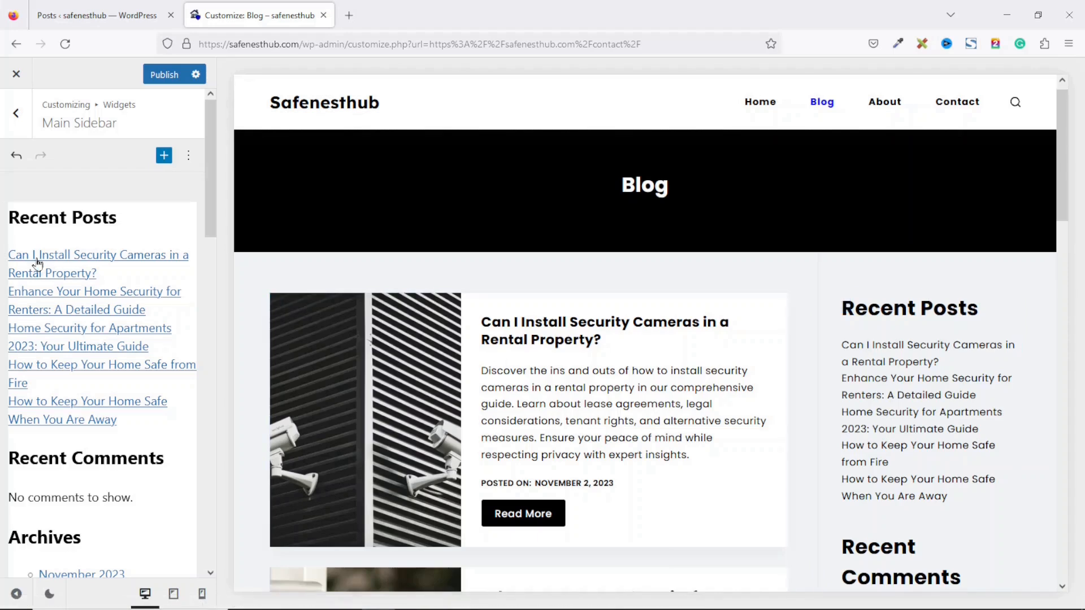
left_click(22, 238)
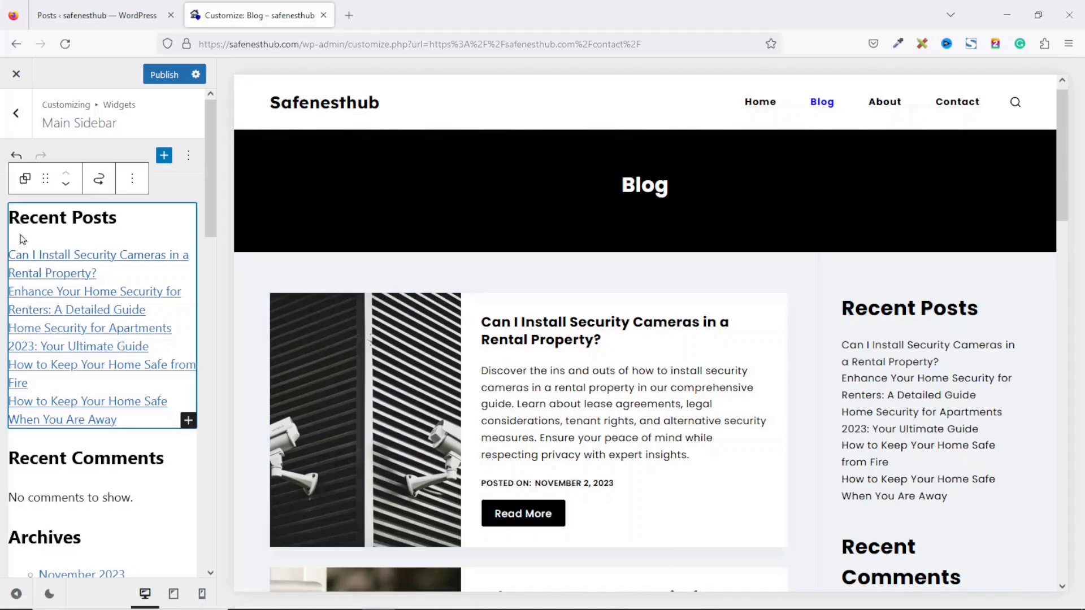
left_click(133, 182)
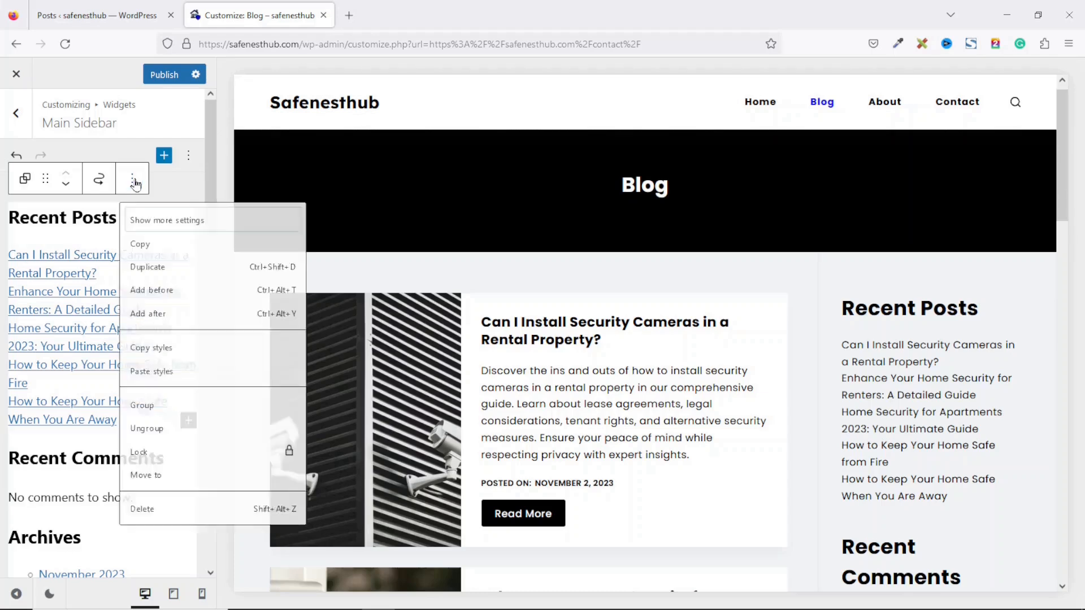
left_click(164, 526)
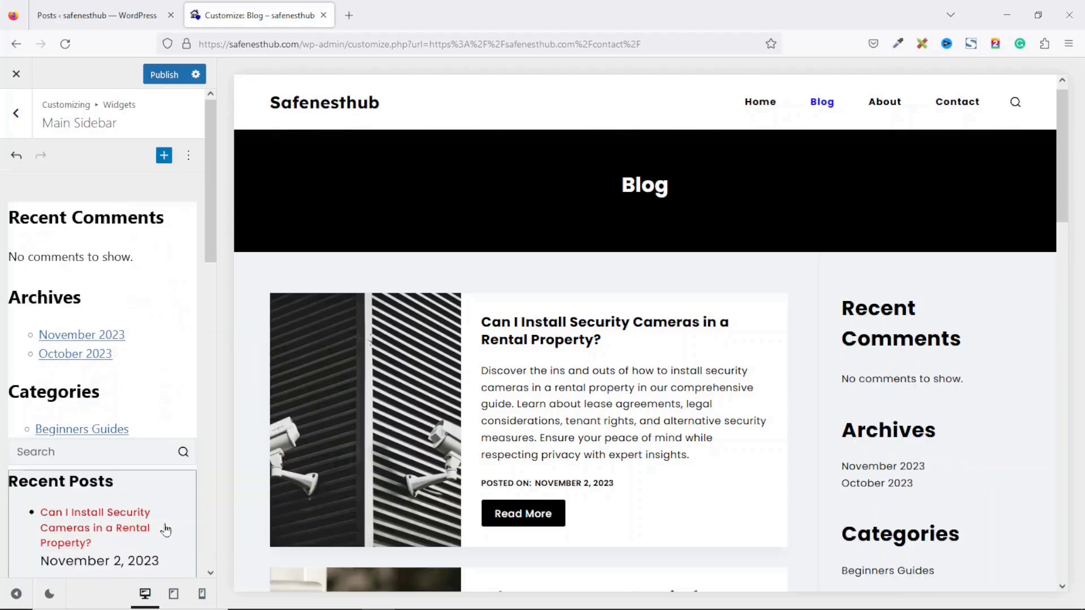
Step: Delete the whole Recent Comments widget group from the Main Sidebar
left_click(38, 216)
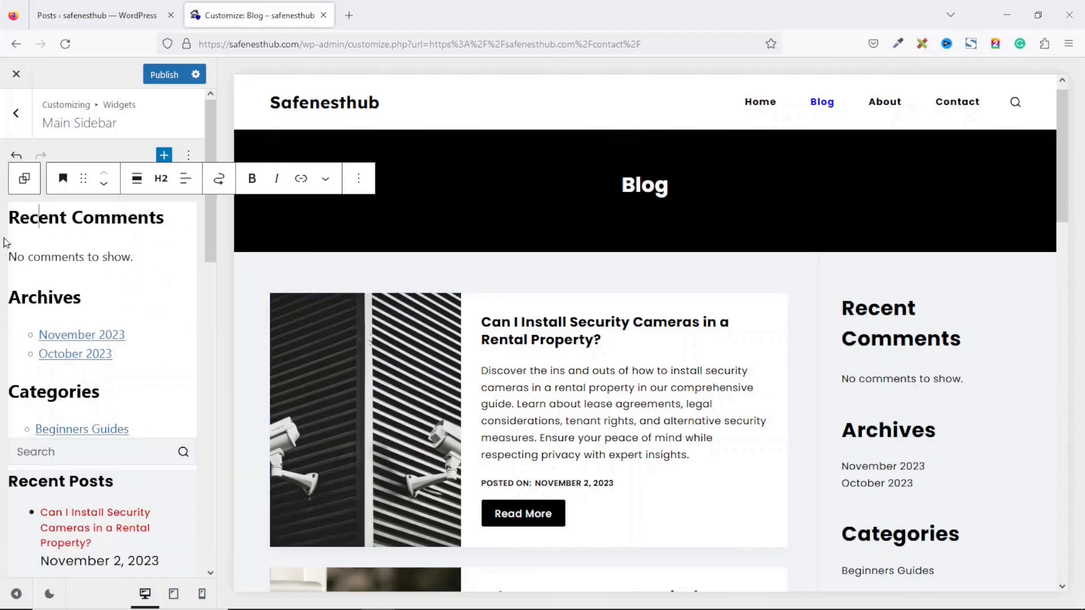
left_click(16, 242)
left_click(39, 218)
left_click(25, 178)
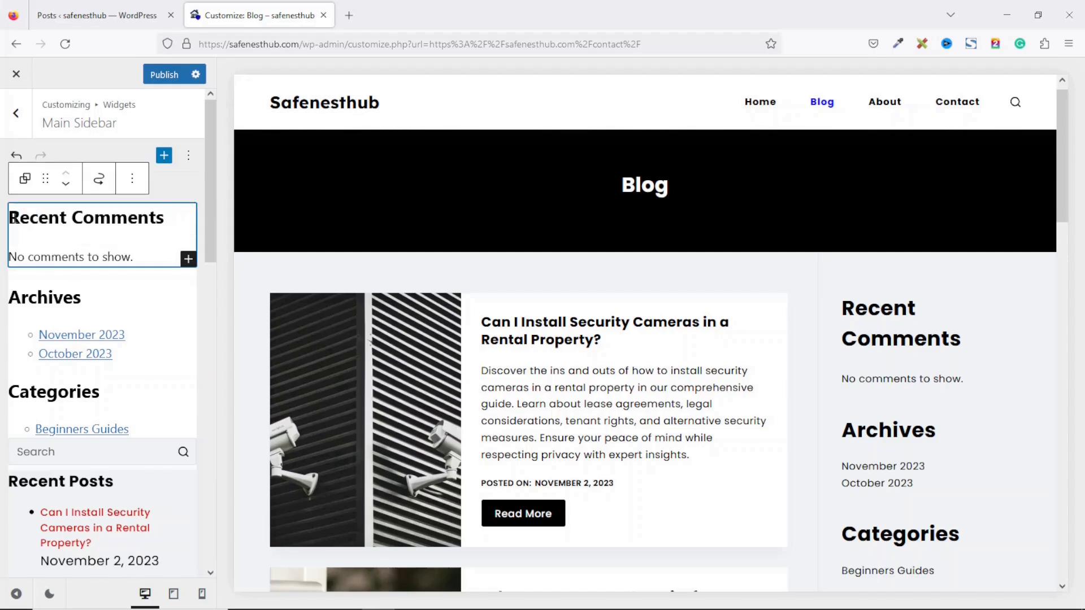
left_click(132, 181)
left_click(160, 524)
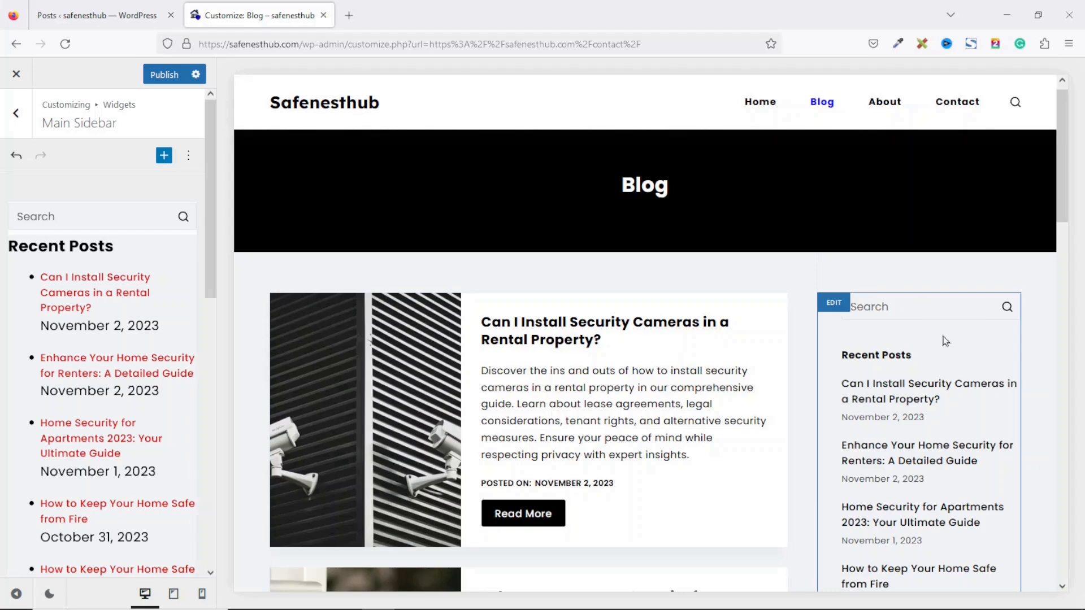
Step: Delete the duplicate Search and Recent Posts widgets from the Main Sidebar
left_click_drag(1065, 153, 1065, 320)
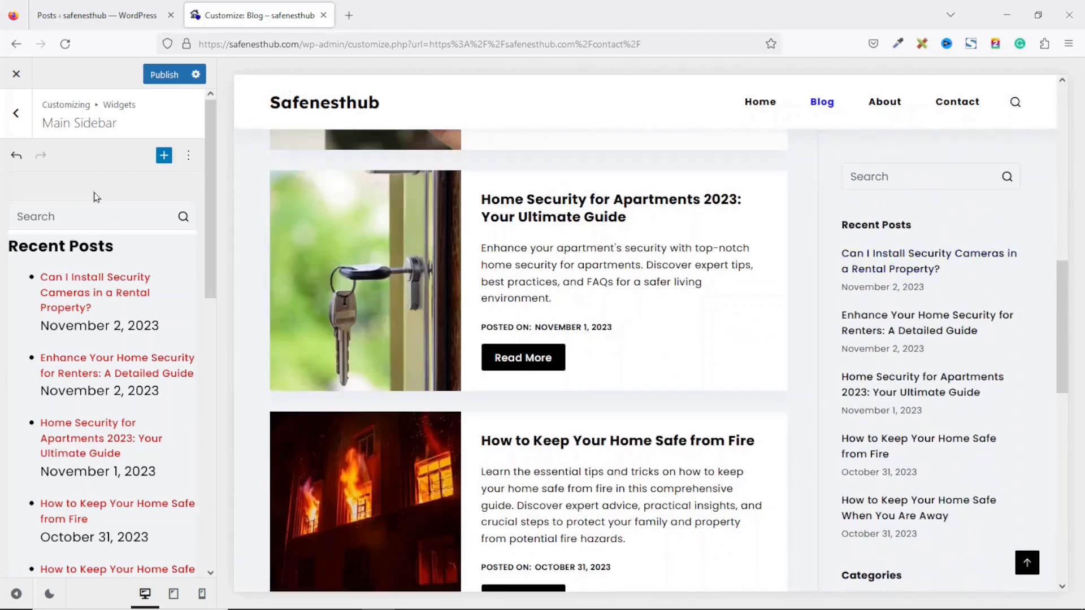
left_click(87, 213)
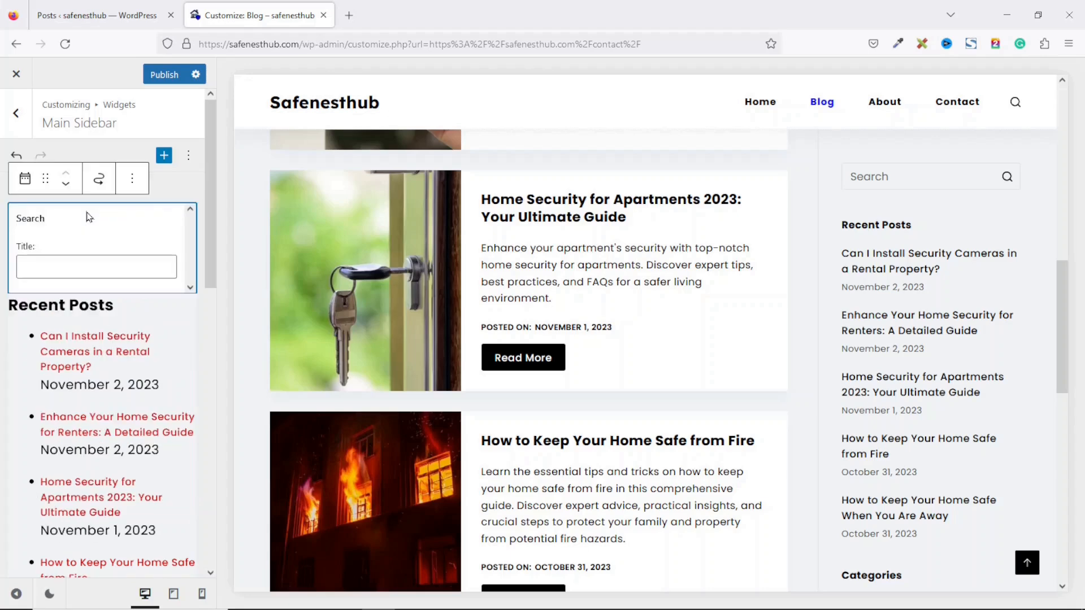
left_click(141, 185)
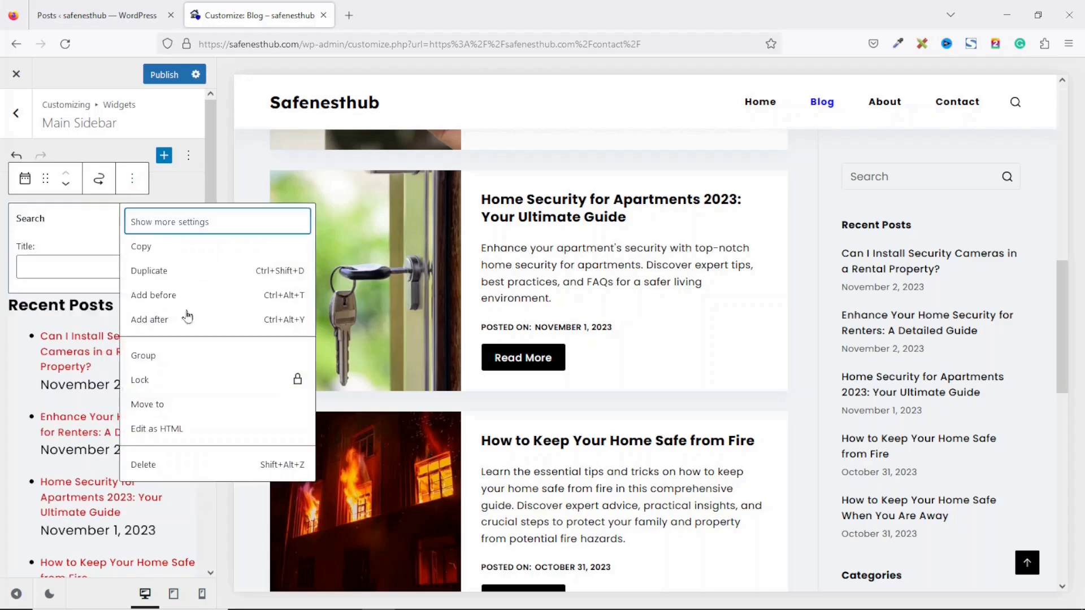
left_click(170, 470)
left_click(17, 248)
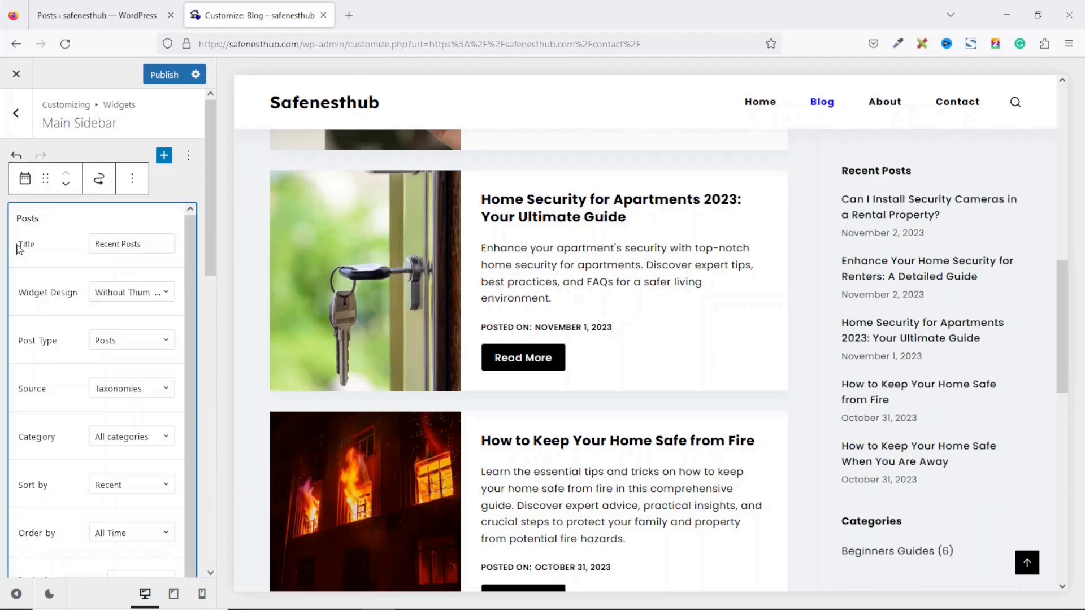
left_click(131, 178)
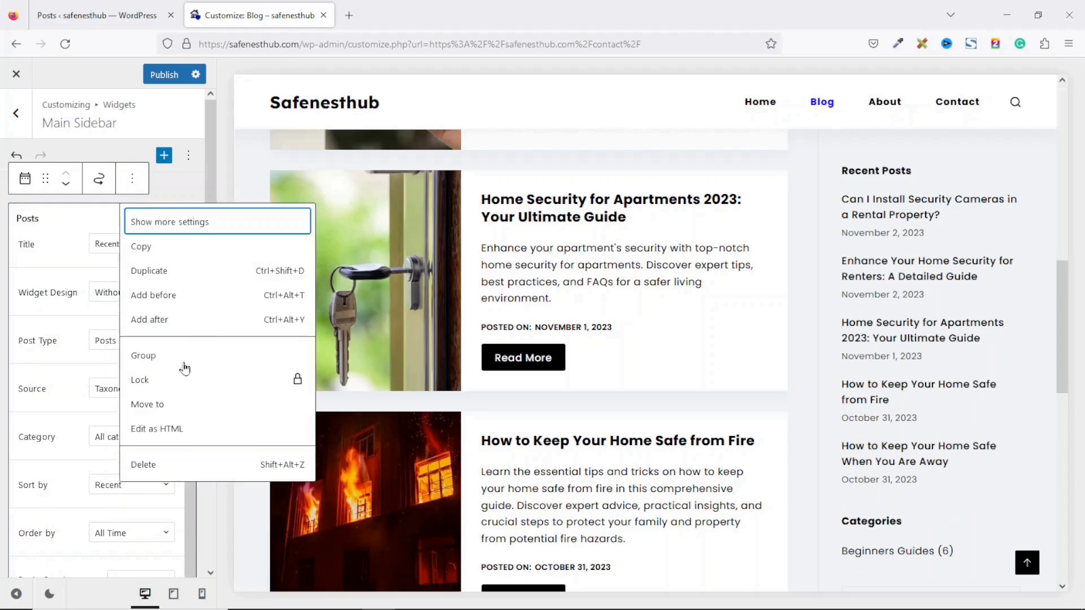
left_click(159, 469)
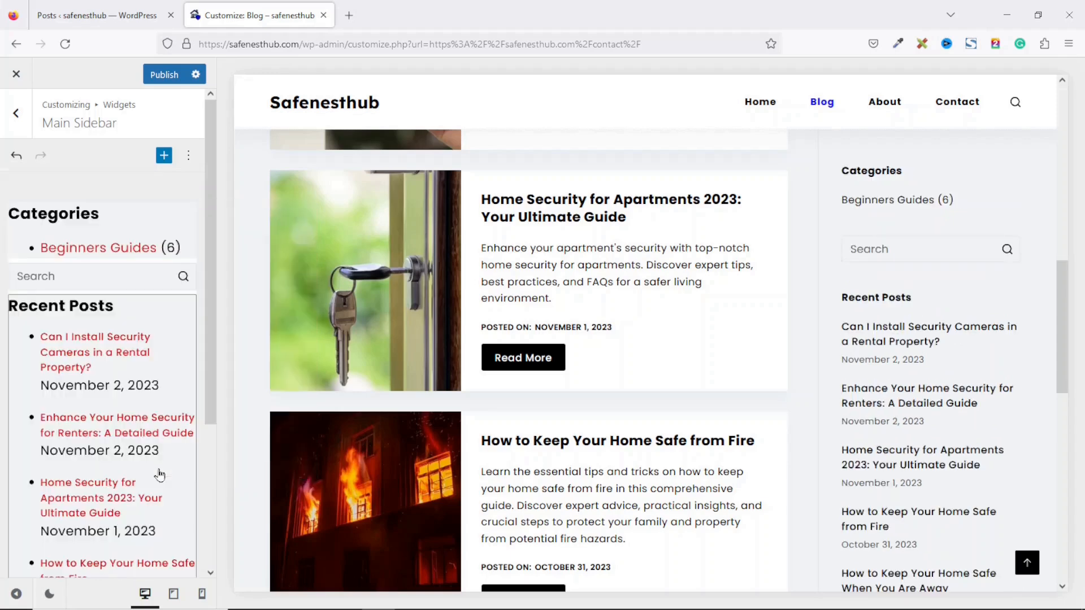
Step: Delete the leftover Categories widget and review the updated Blog sidebar
left_click(18, 244)
left_click(135, 180)
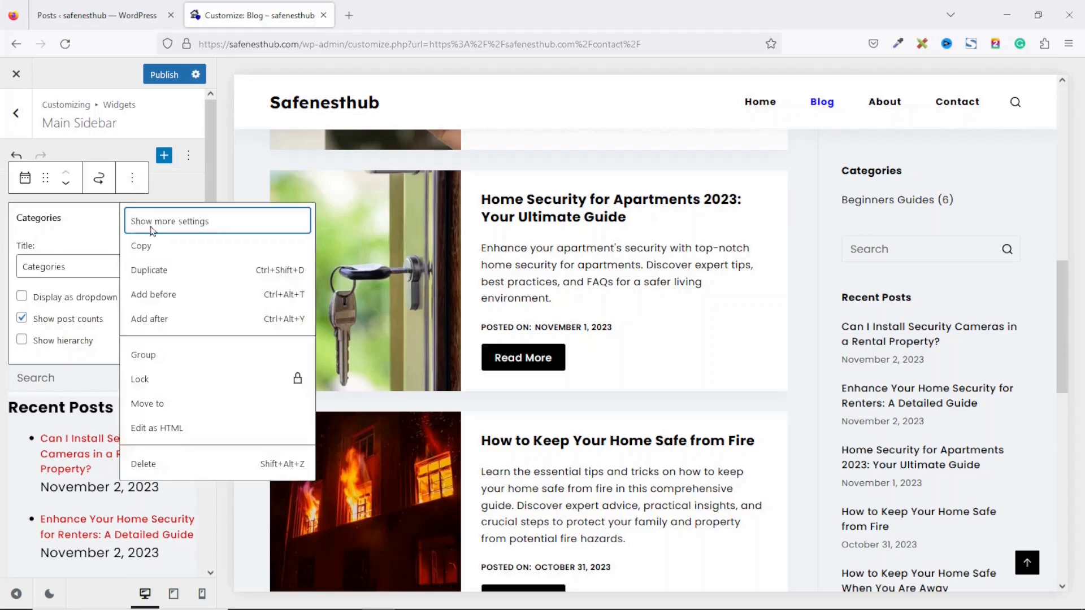
left_click(158, 468)
left_click_drag(1062, 339, 1070, 256)
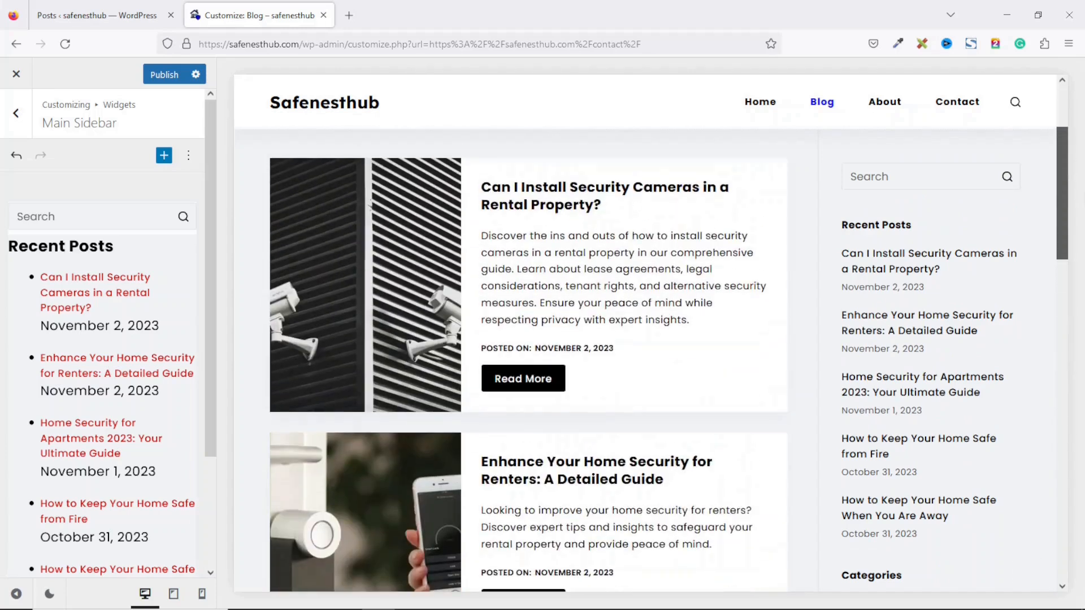
scroll(437, 500, "down", 15)
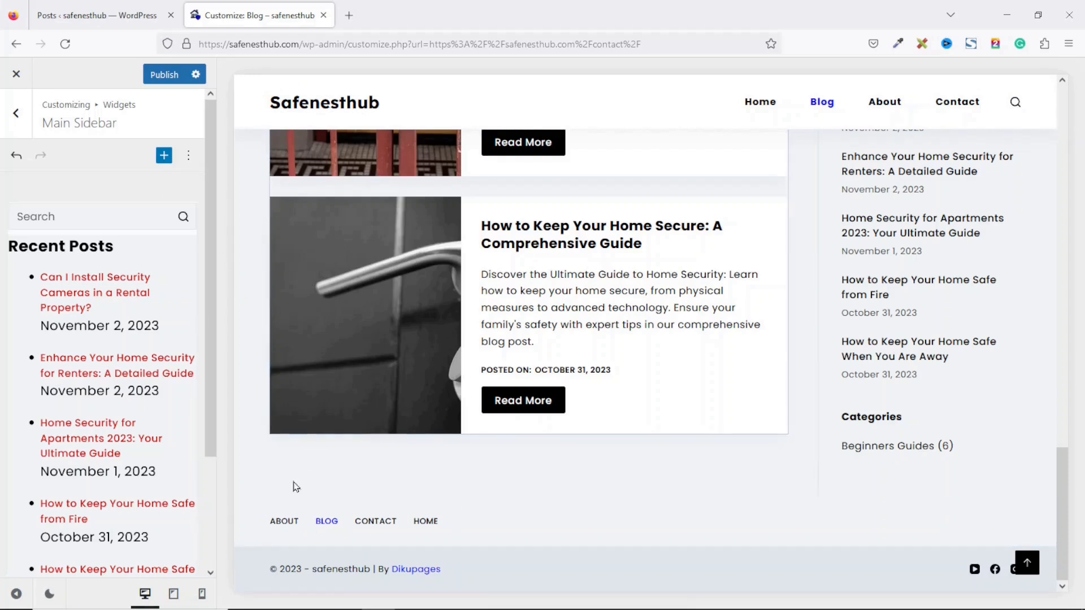
Step: Check the Footer menu (Home, Blog, About, Contact) and open the footer builder's Footer Menu settings
left_click(19, 123)
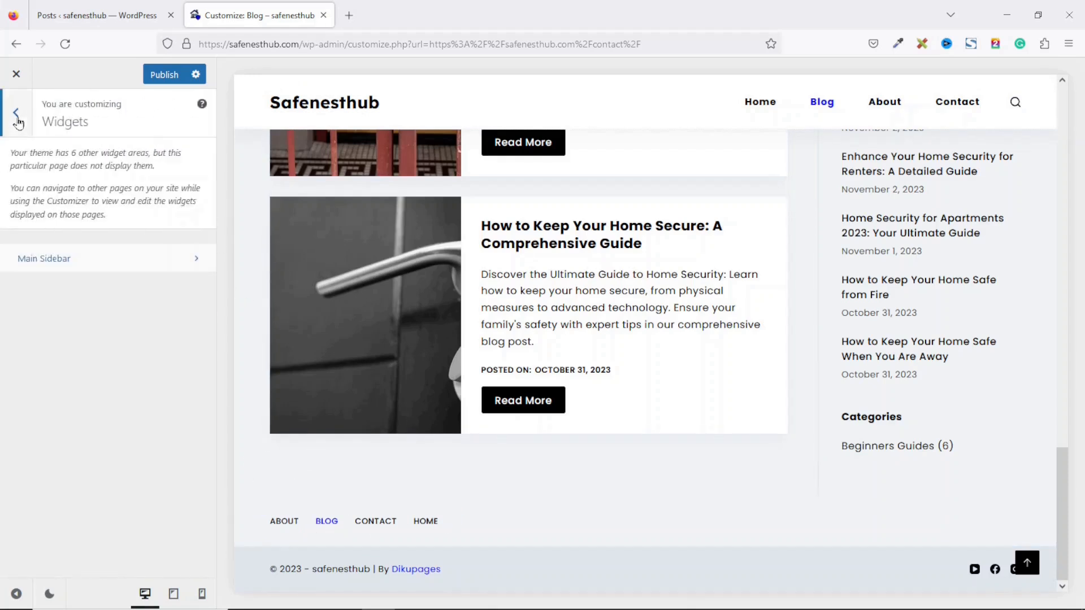
left_click(19, 122)
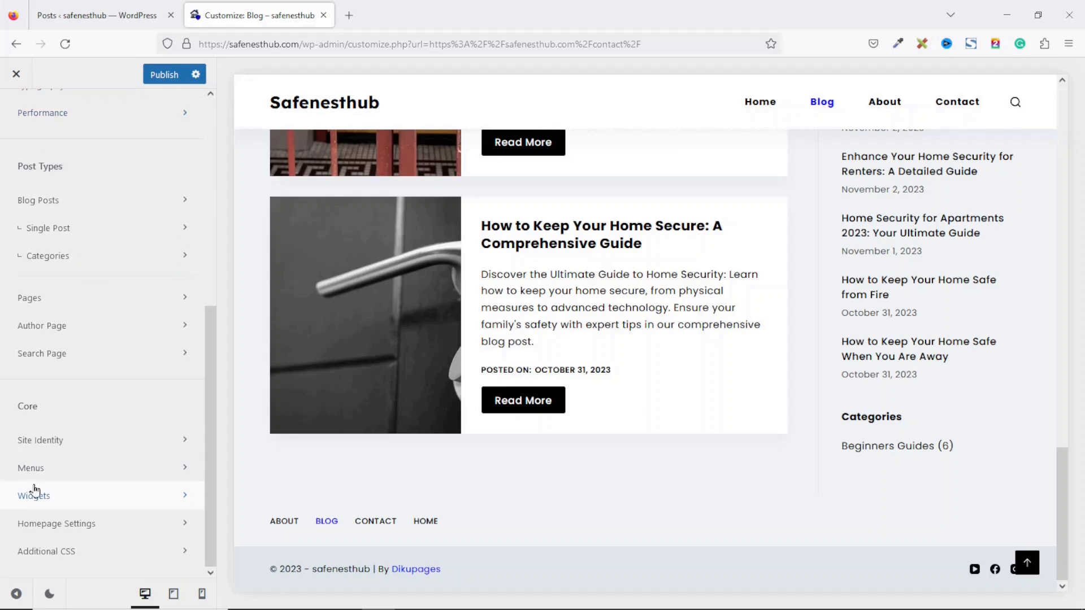
left_click(44, 473)
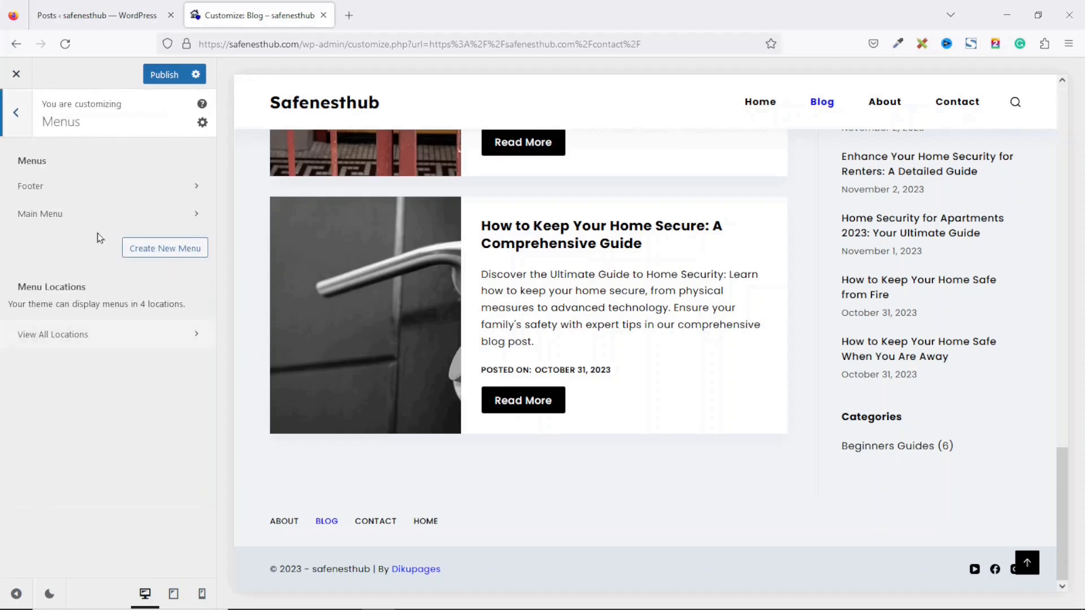
left_click(71, 201)
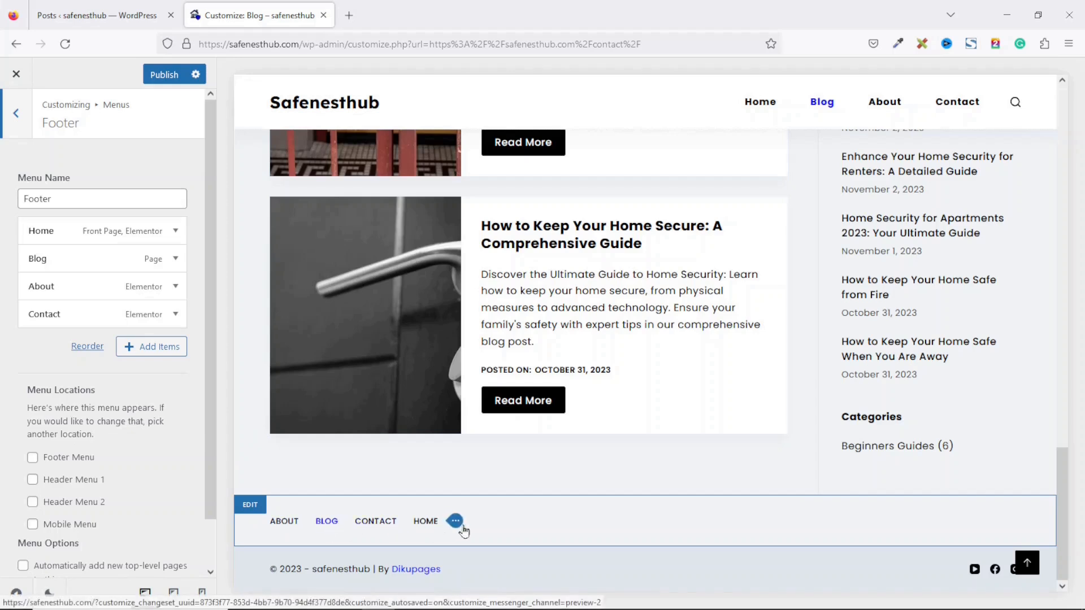
left_click(456, 523)
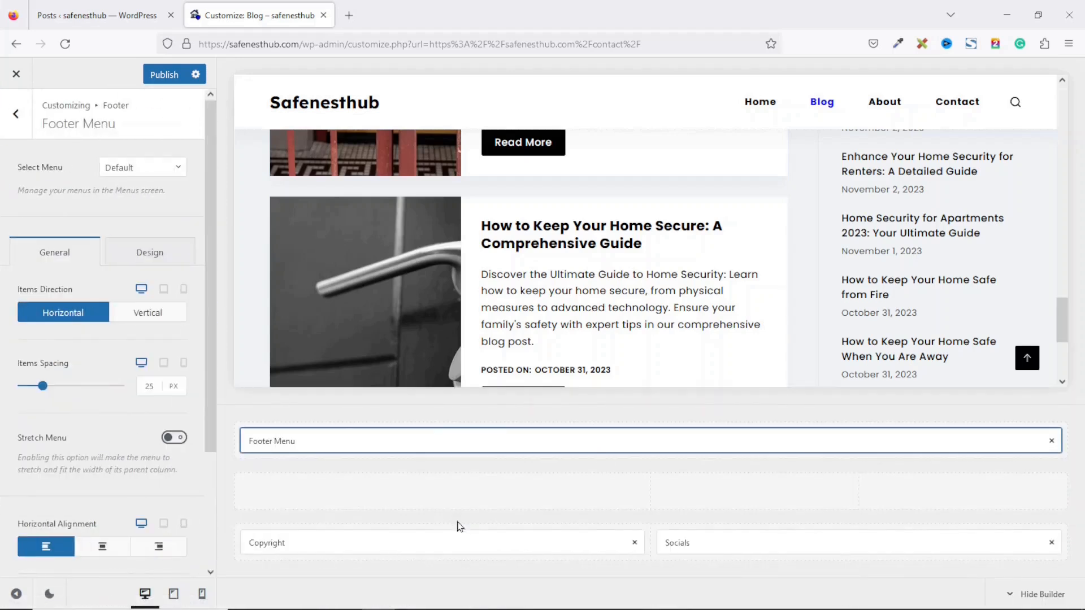
Step: Assign the Footer menu to the footer menu element so the footer lists Home, Blog, About, Contact
left_click(121, 167)
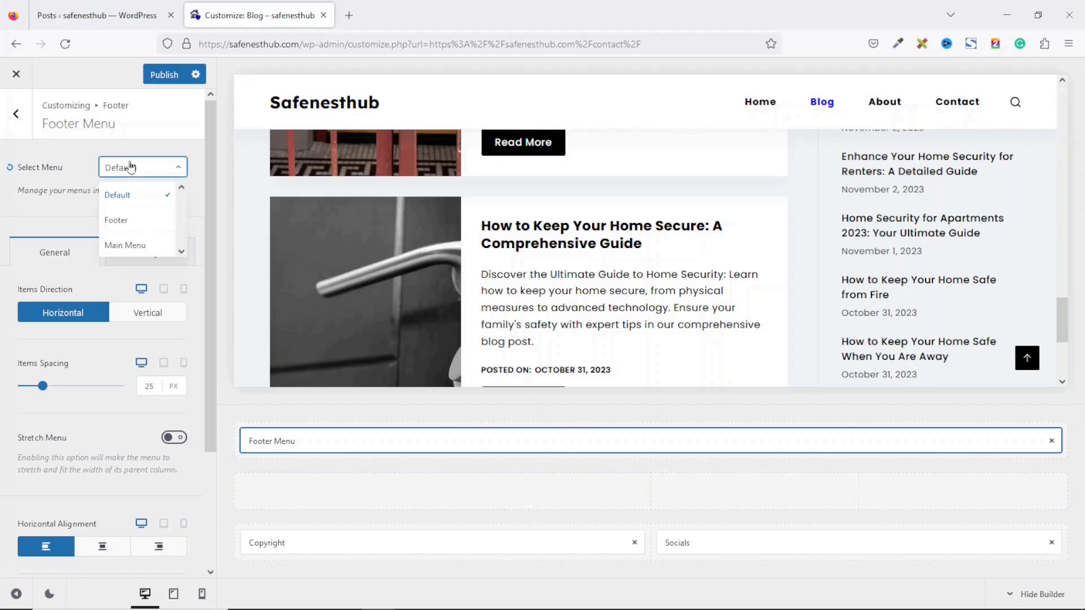
left_click(115, 221)
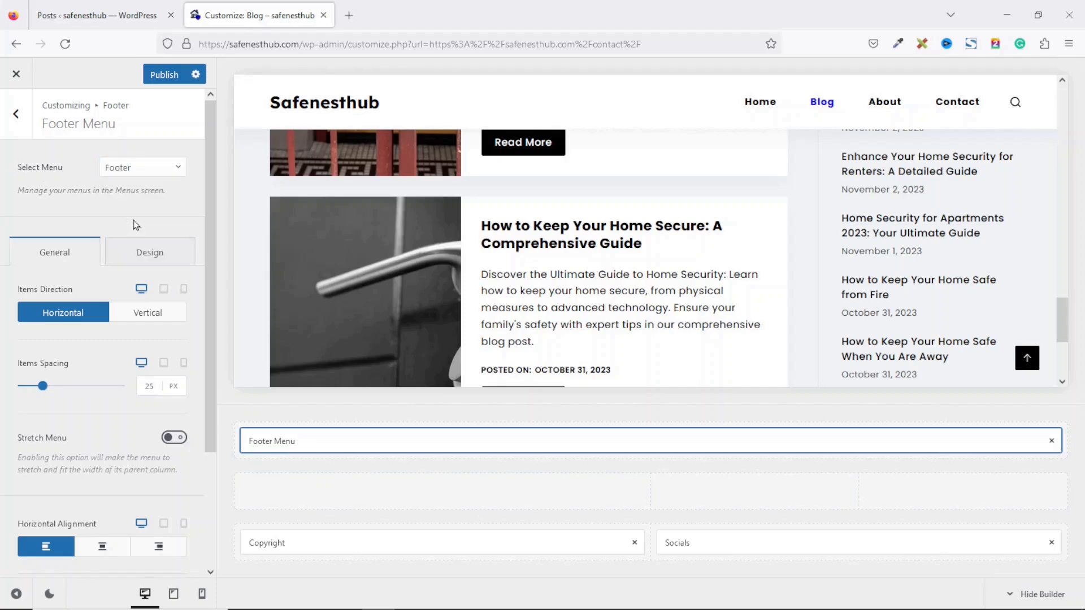
left_click_drag(1068, 320, 1064, 355)
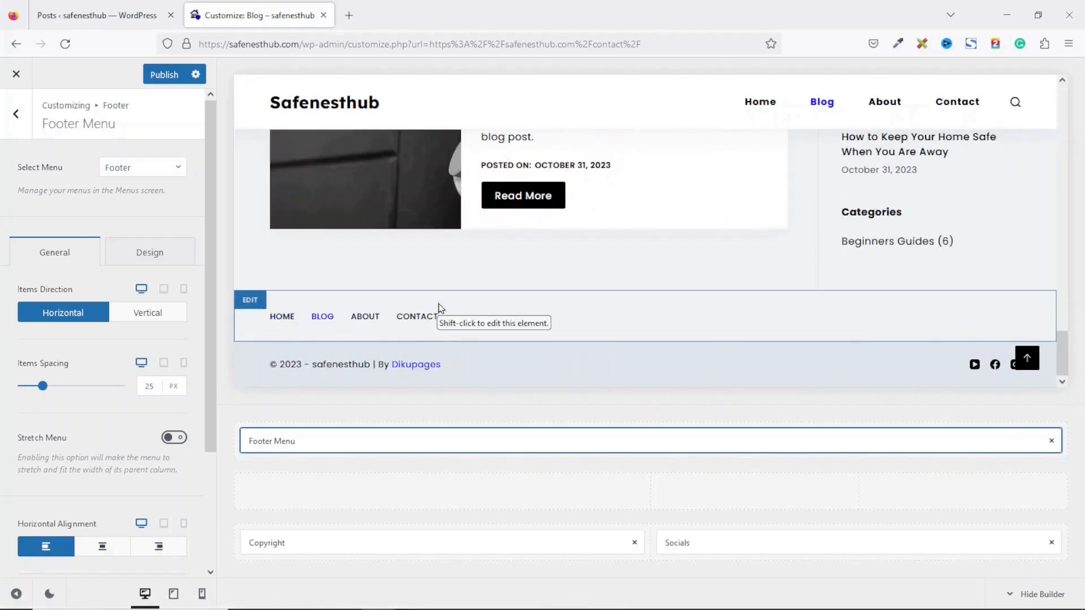
left_click_drag(1067, 338, 1067, 360)
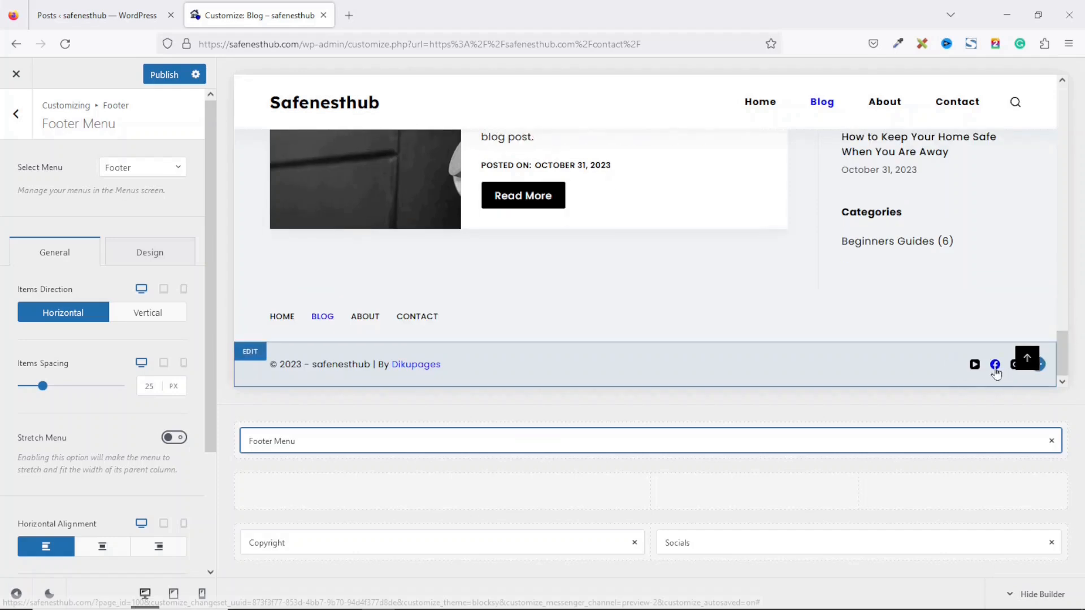
left_click(705, 547)
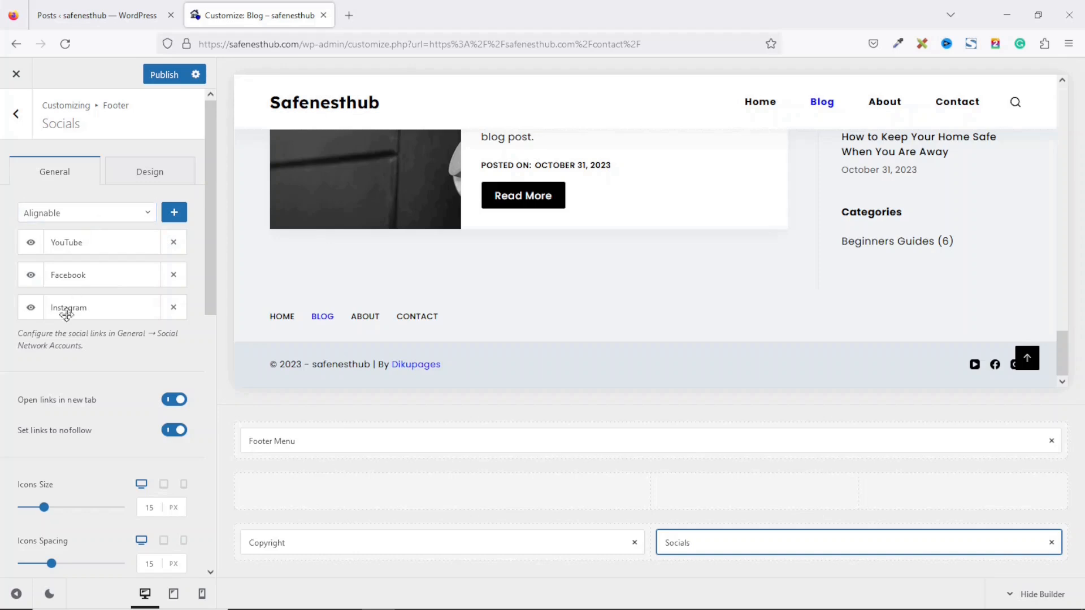
Step: Trim the footer social icons to YouTube and Facebook by removing Pinterest and Instagram
left_click(93, 215)
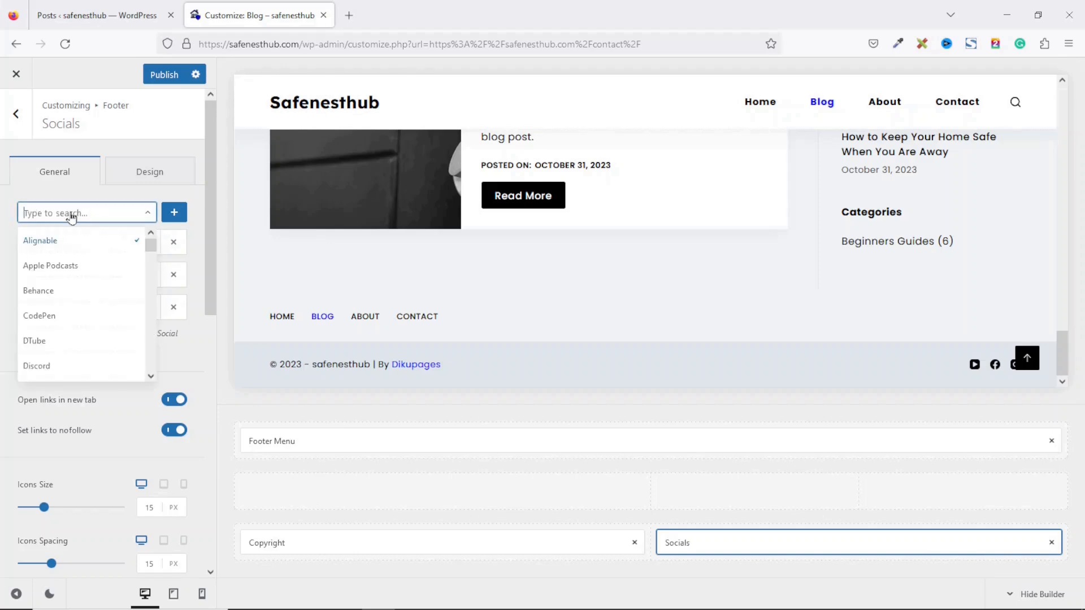
type("pinter")
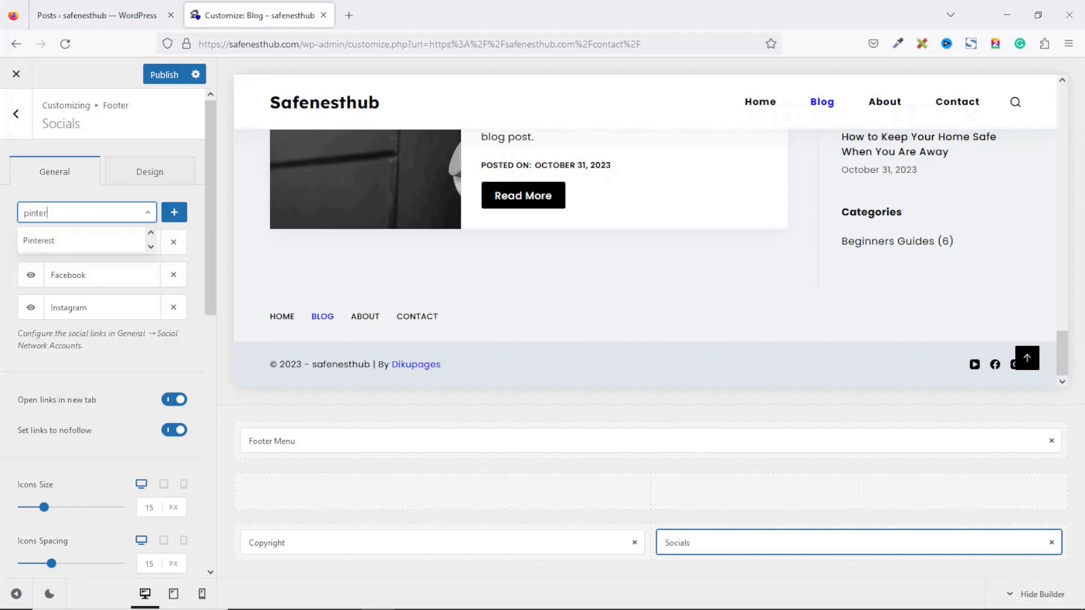
left_click(53, 240)
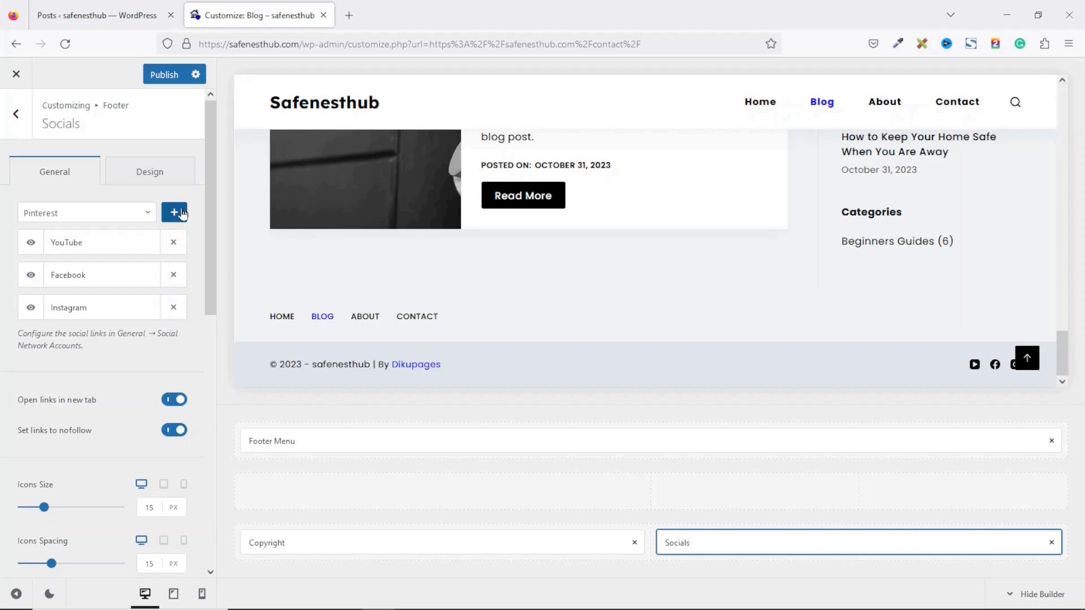
left_click(175, 213)
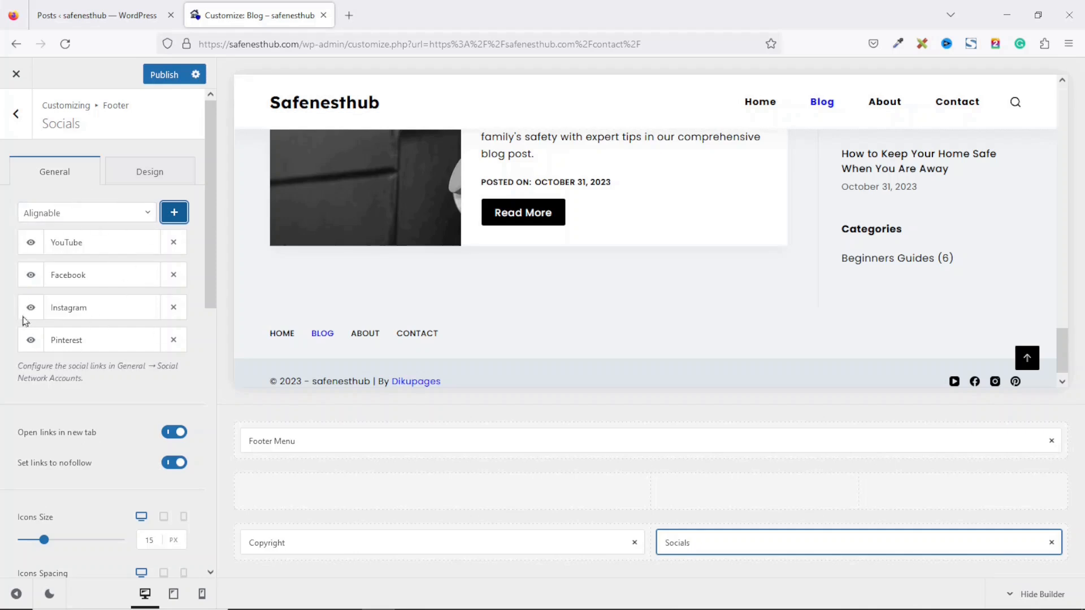
left_click(173, 341)
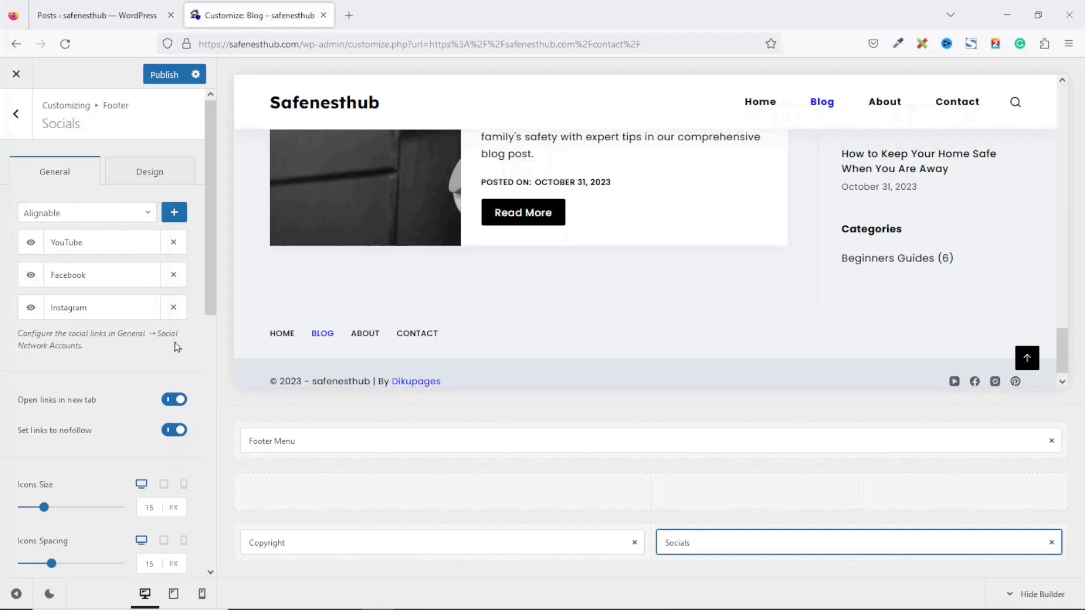
left_click(174, 308)
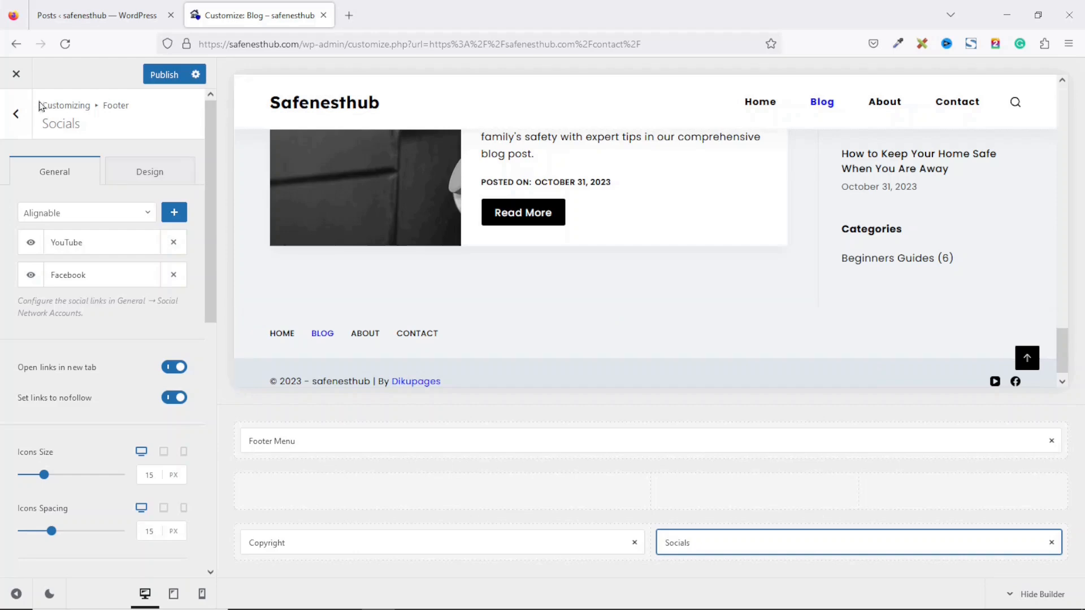
Step: Return to the main Customizer options and open the General settings
left_click(16, 114)
left_click(16, 117)
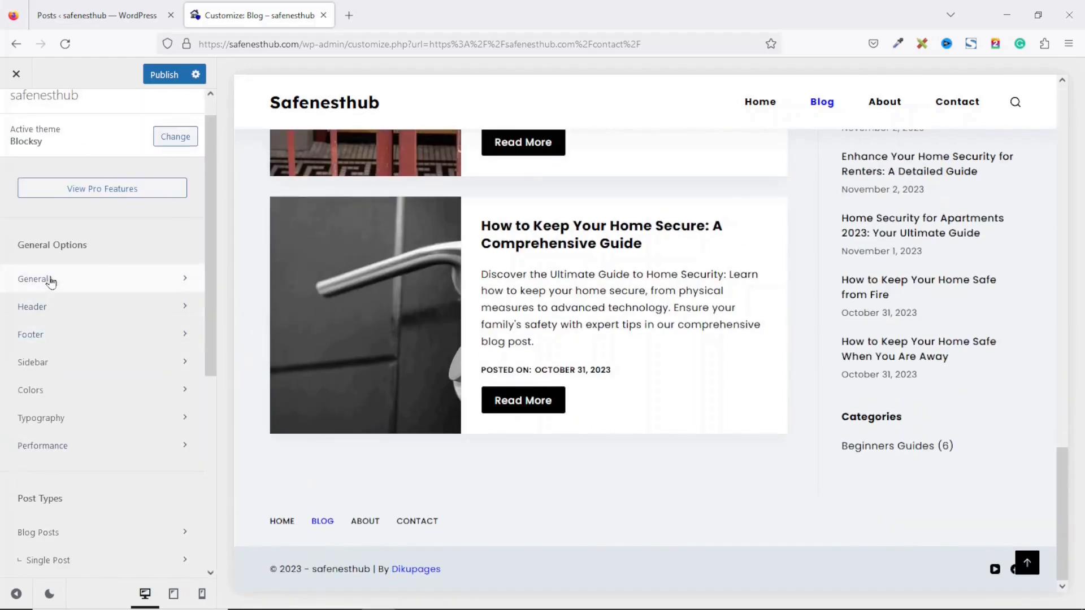
left_click(48, 279)
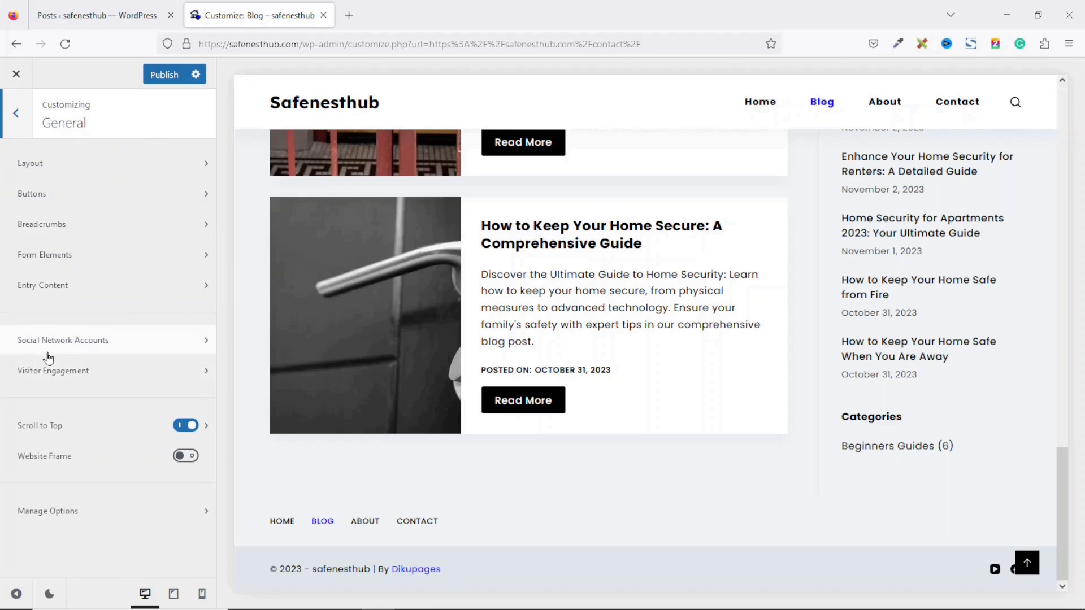
Step: Set the Facebook account link to facebook.com/dikupages under Social Network Accounts
left_click(64, 341)
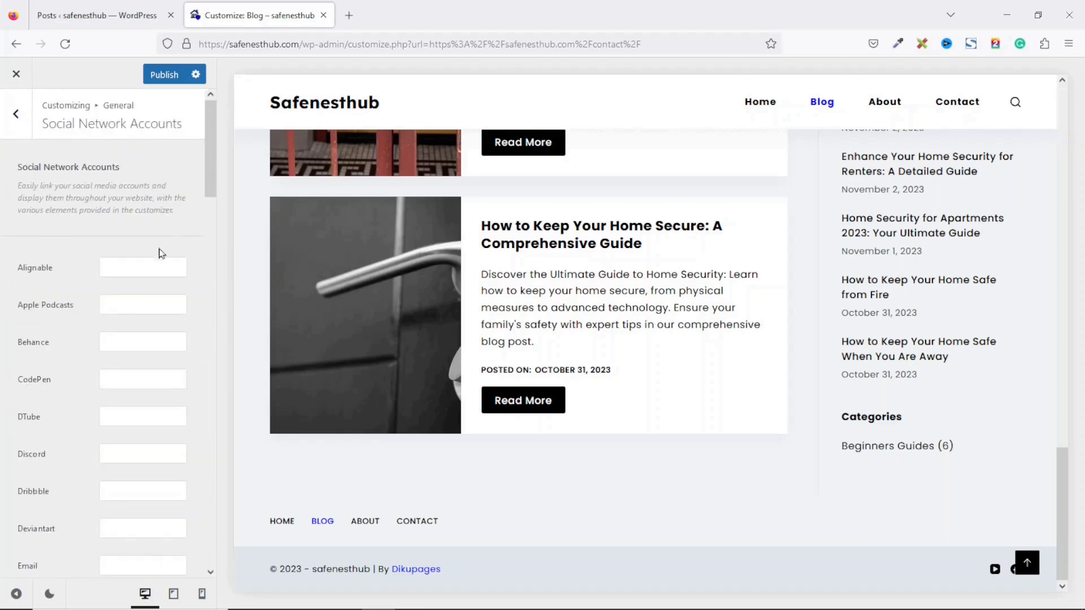
left_click_drag(212, 130, 208, 191)
scroll(207, 190, "down", 1)
left_click(127, 312)
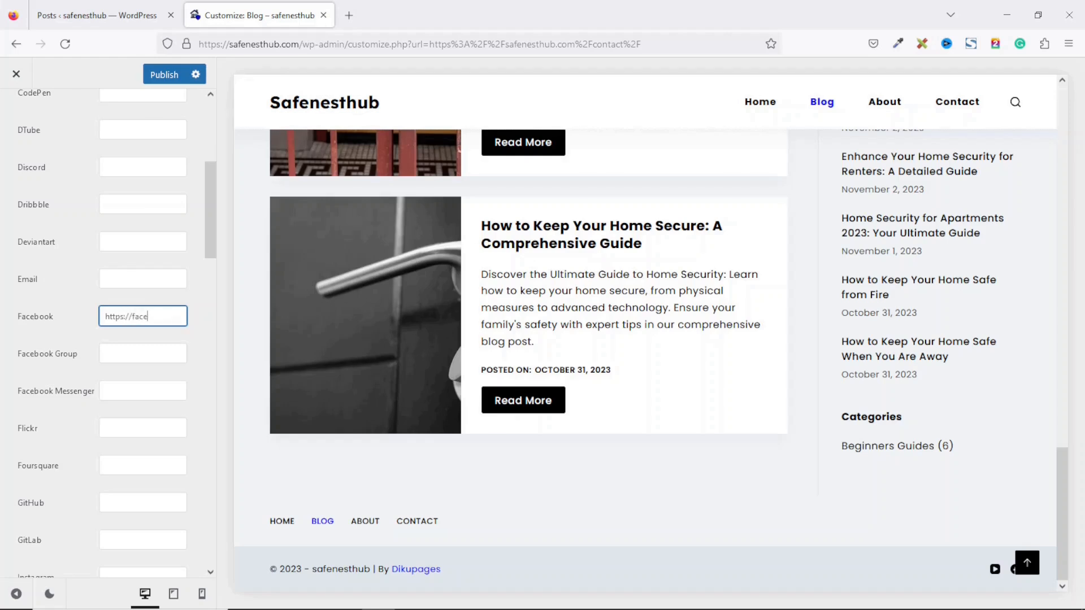
type("m/dikupages")
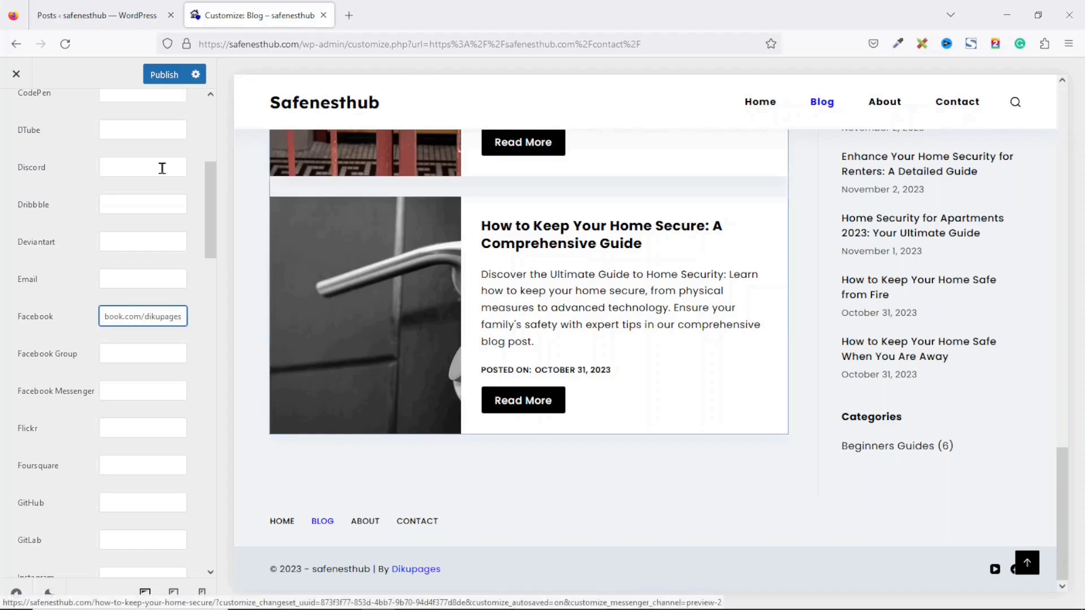
Step: Set the YouTube account link to # and publish the Customizer changes
left_click_drag(209, 195, 215, 519)
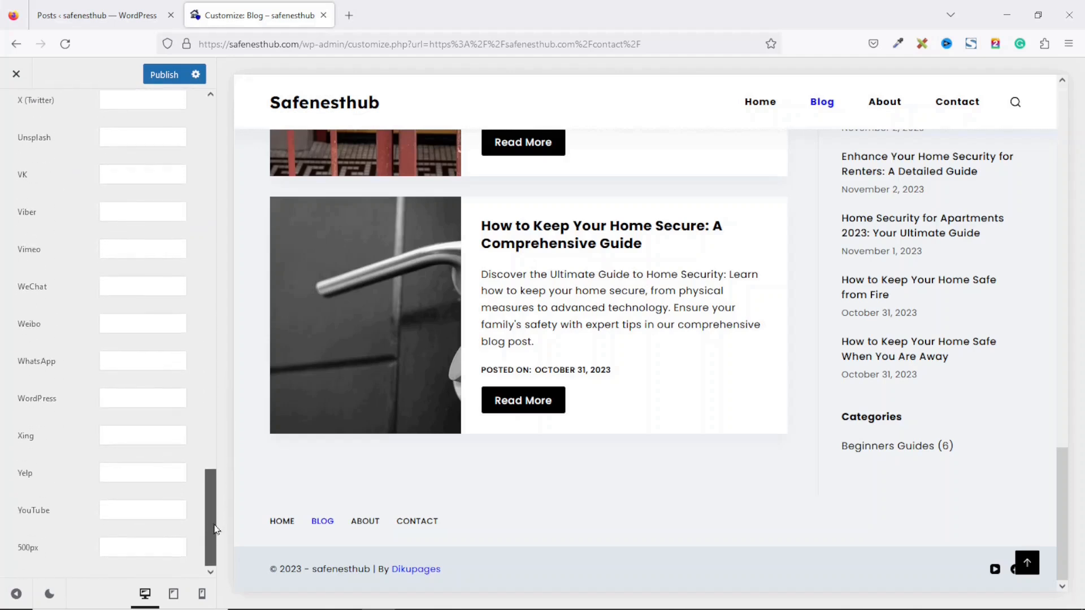
left_click(140, 502)
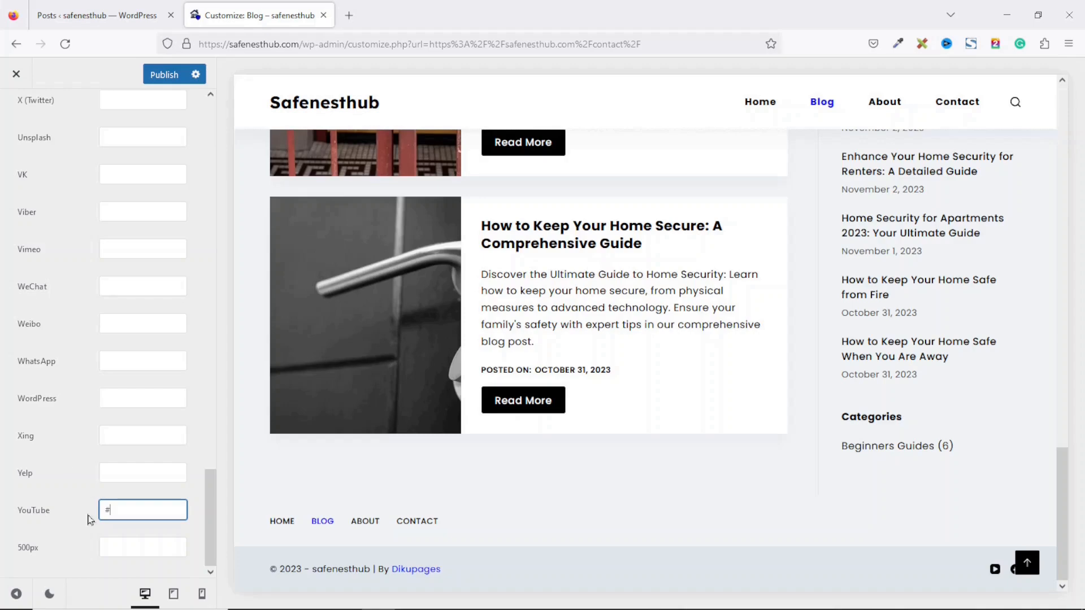
left_click_drag(1065, 486, 1065, 115)
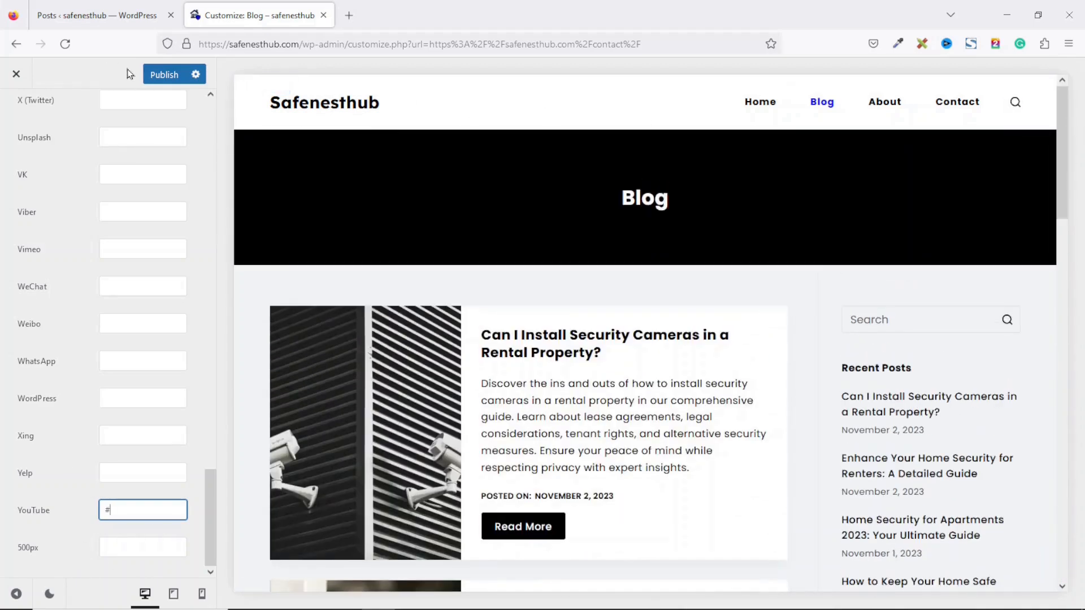
left_click(164, 75)
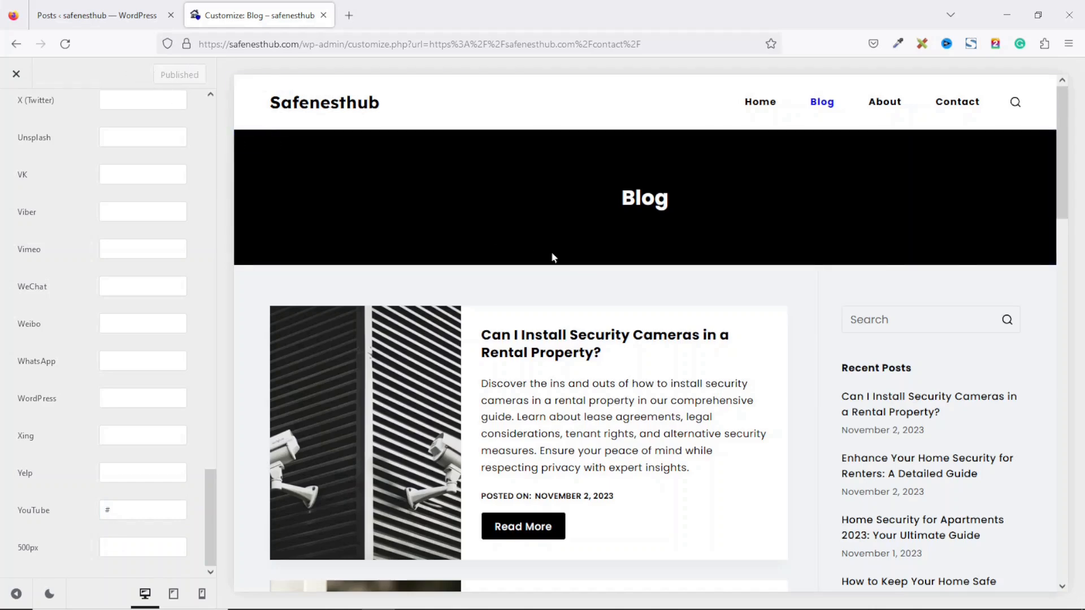
Step: Close the Customizer and browse the live Blog page
left_click(14, 74)
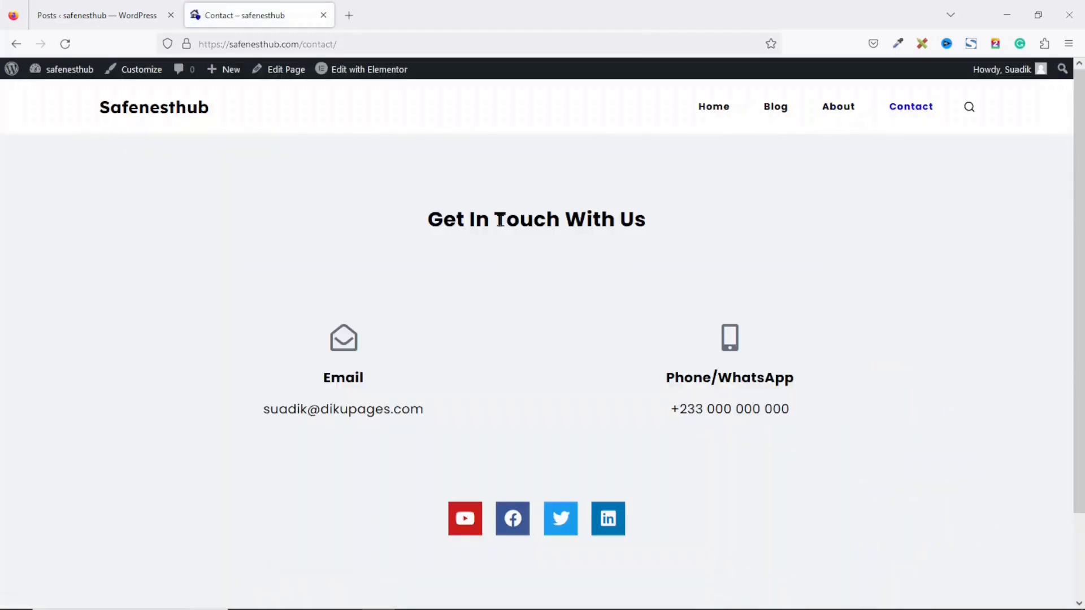
left_click(775, 107)
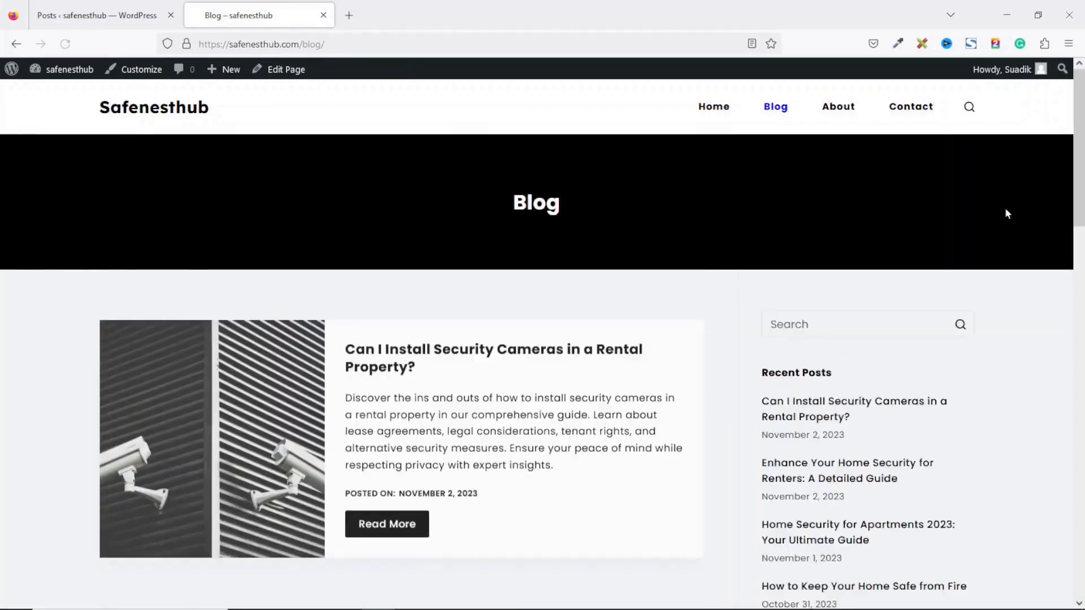
scroll(1082, 189, "down", 3)
scroll(1082, 189, "down", 15)
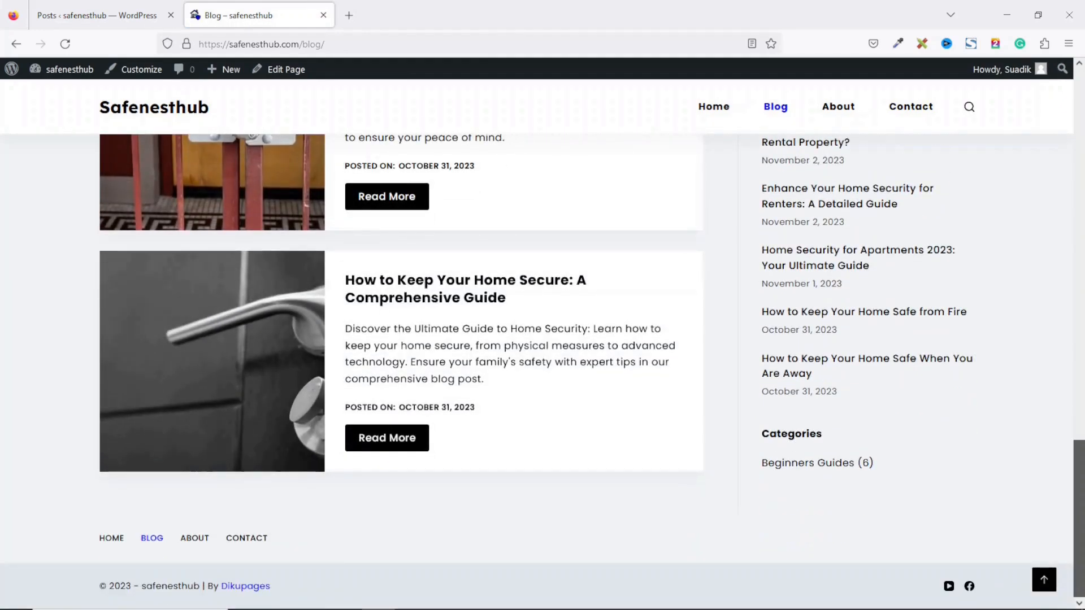
scroll(966, 178, "up", 5)
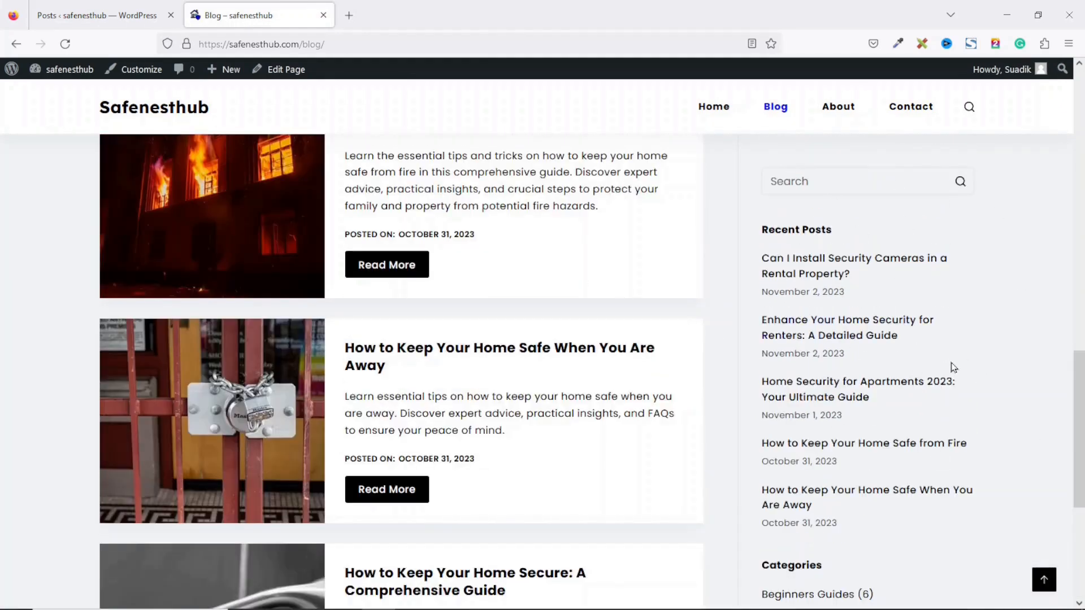
Step: Try searching for 'home' in the blog sidebar and the header search overlay
left_click(825, 181)
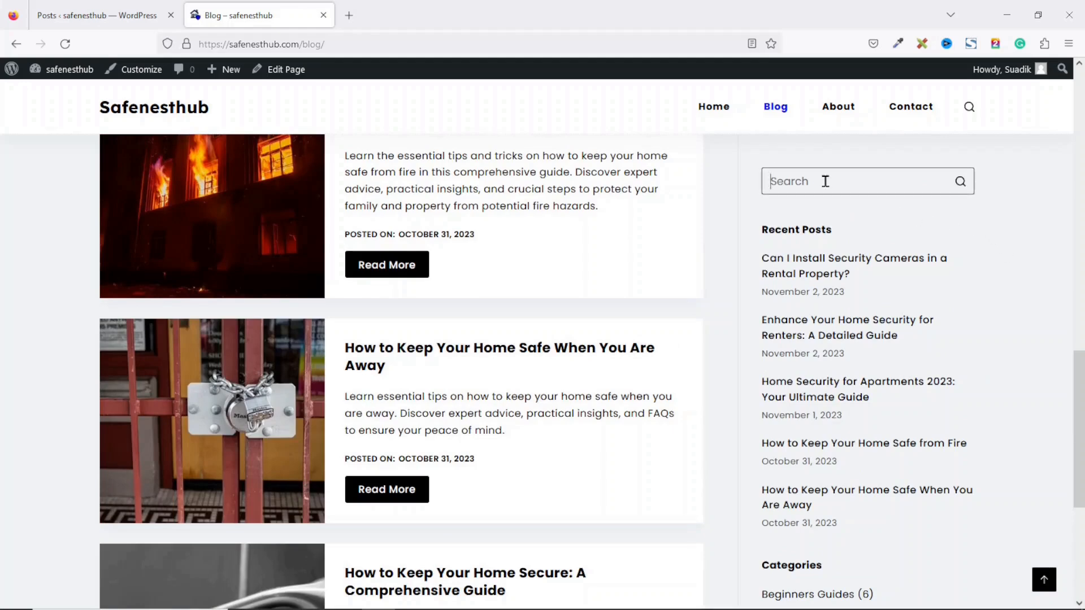
type("home")
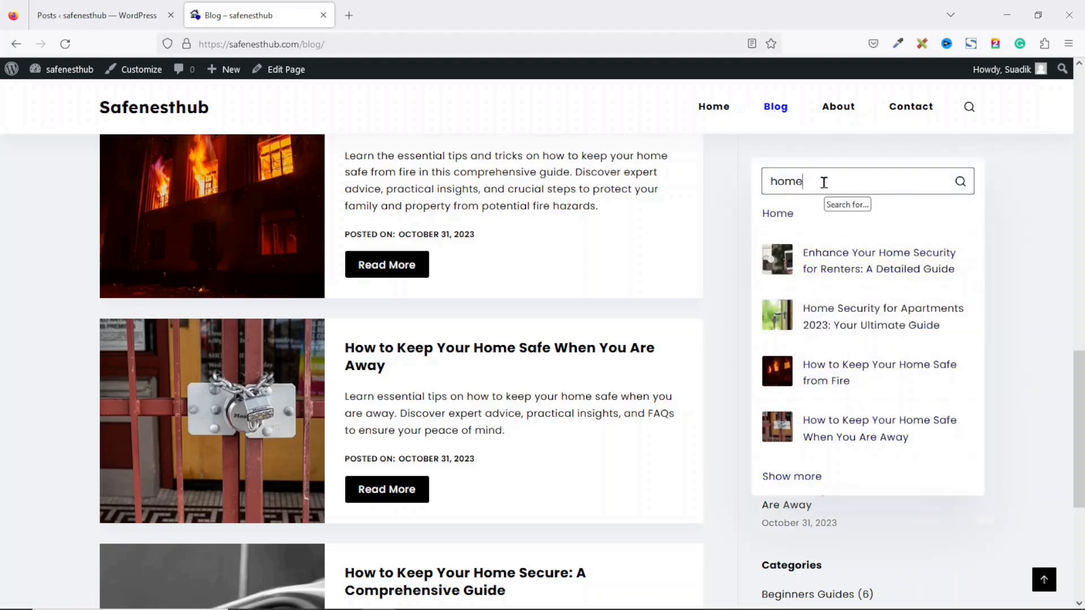
left_click_drag(843, 181, 579, 186)
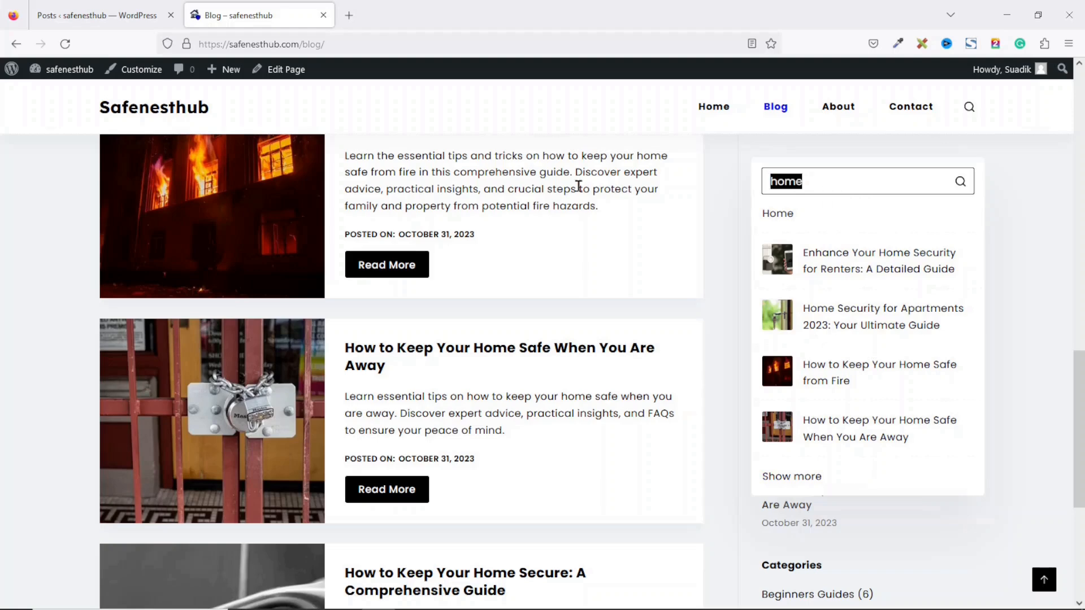
key("BackSpace")
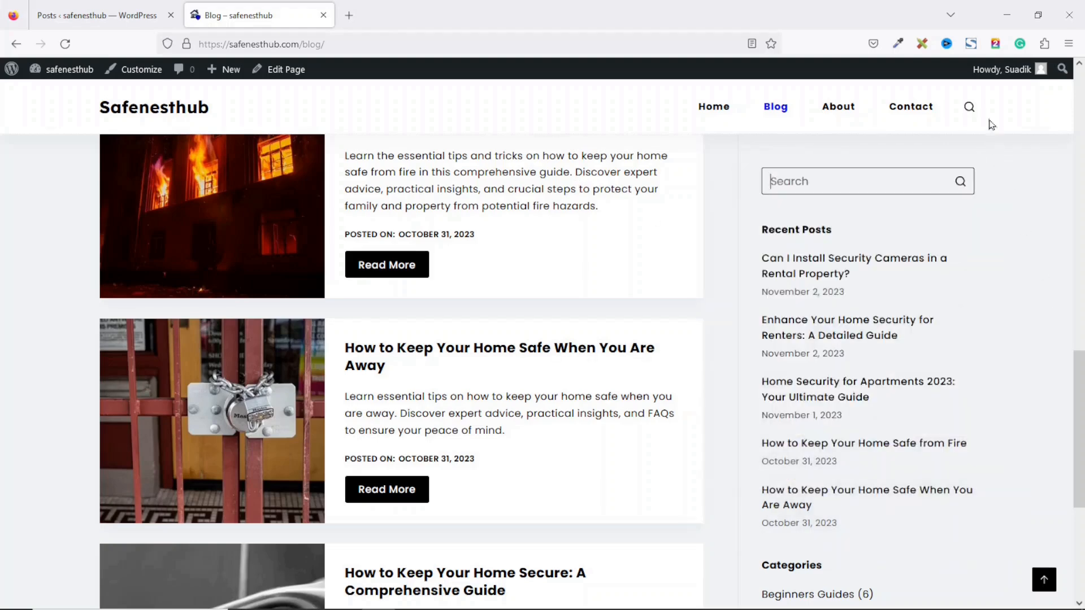
left_click(970, 107)
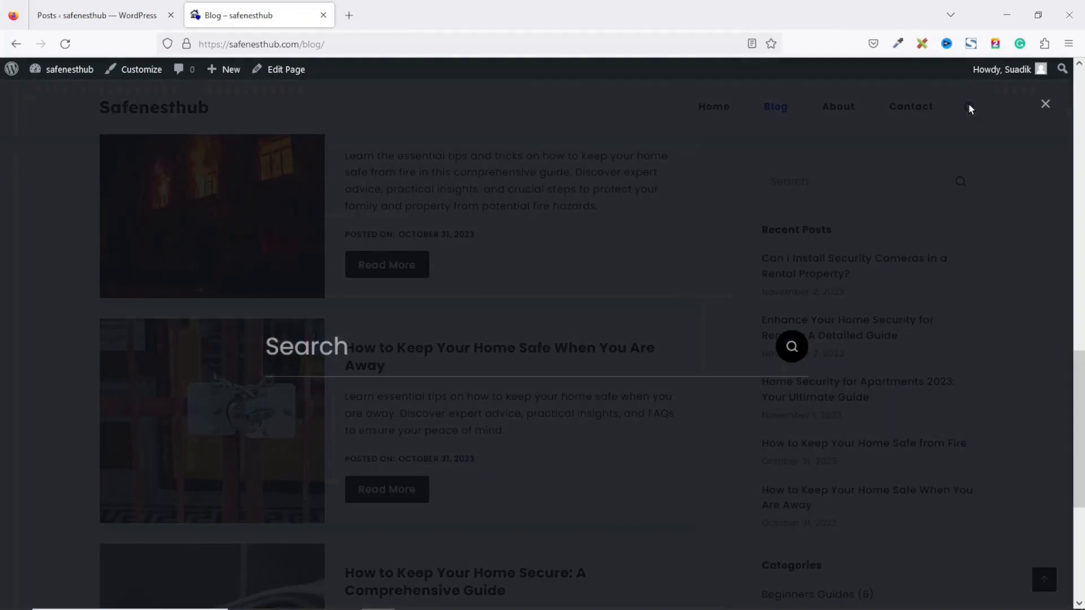
type("home")
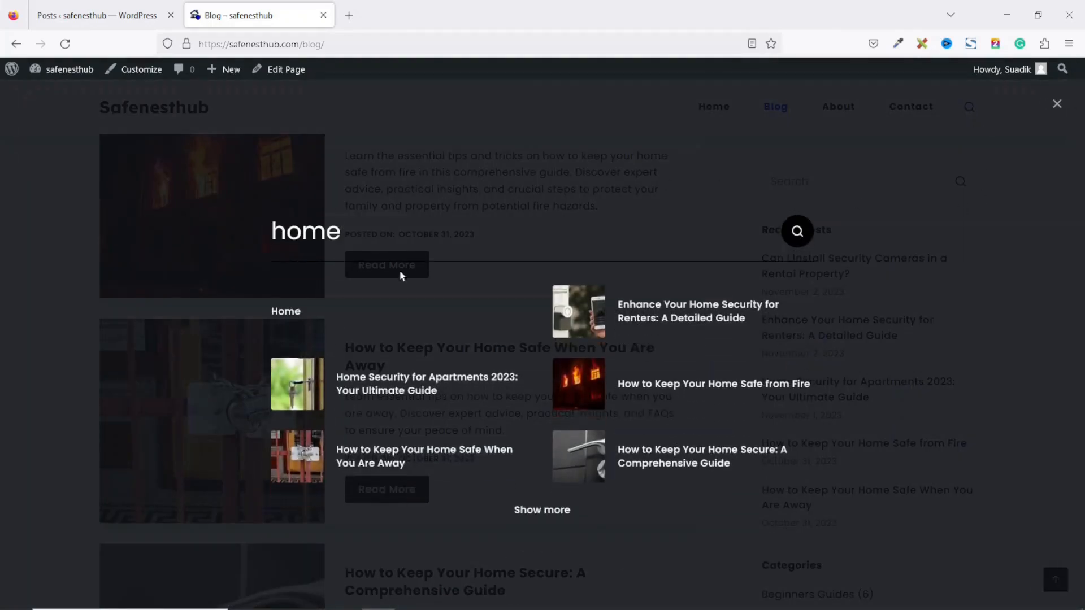
left_click(1056, 104)
Step: Review the Dikupages hero on the home page, then bring the ChatGPT window forward
left_click(176, 109)
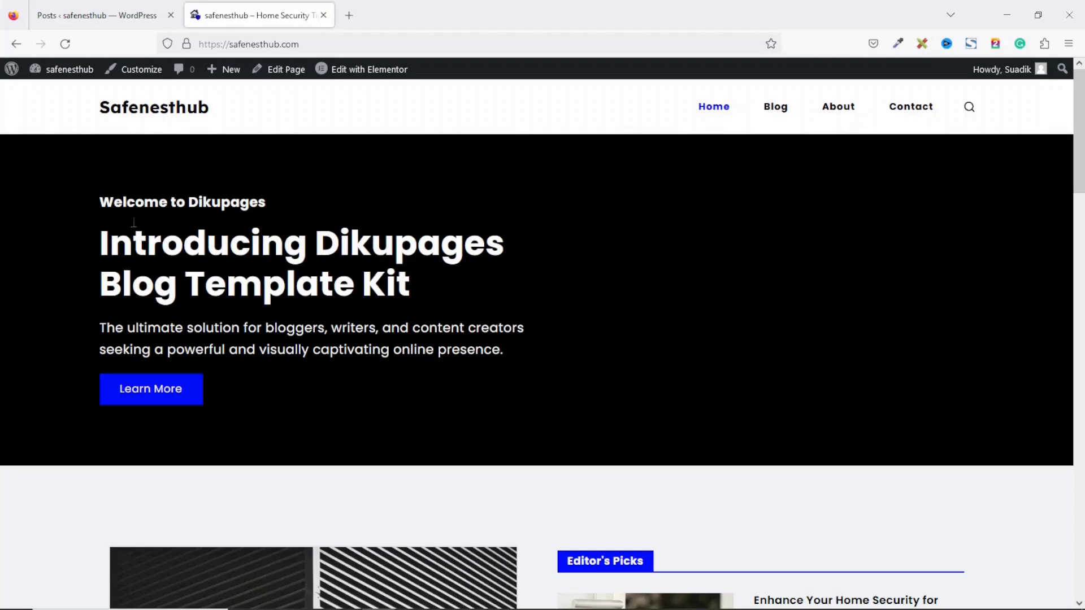
left_click_drag(477, 368, 498, 381)
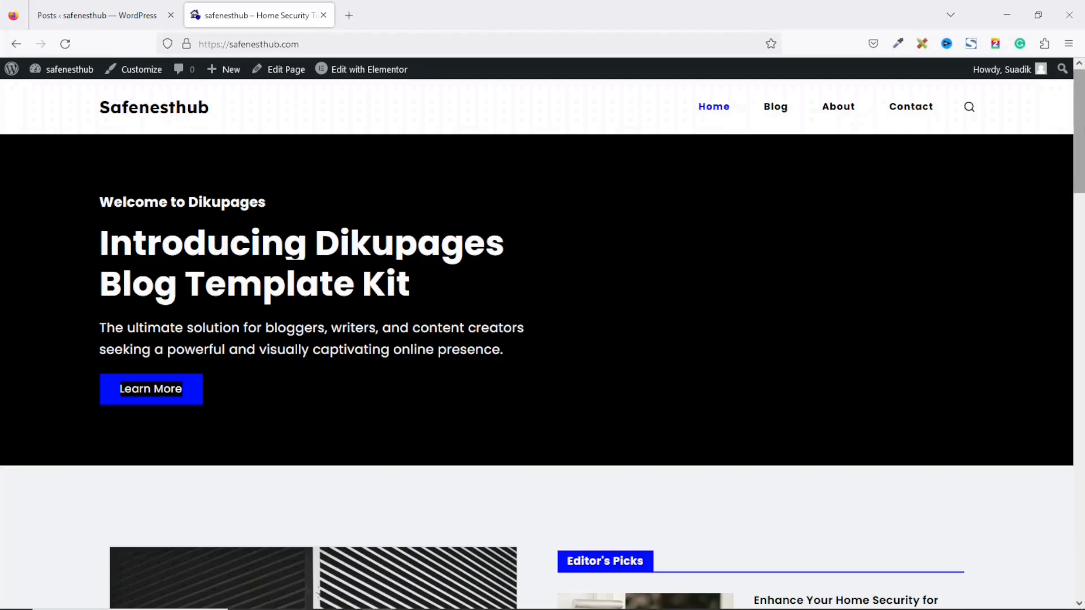
scroll(366, 291, "down", 15)
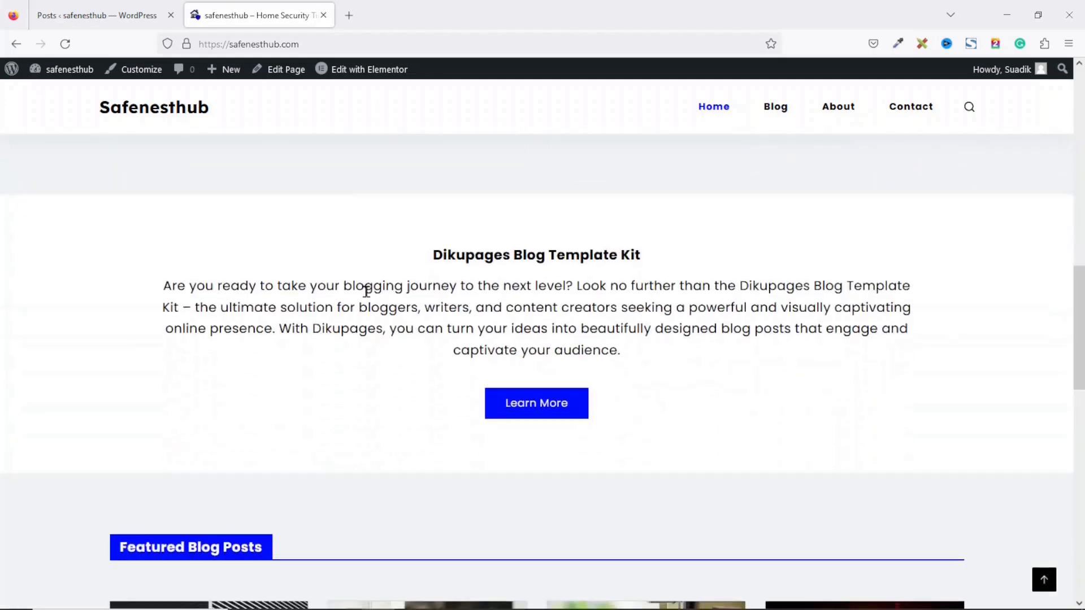
left_click_drag(366, 291, 695, 361)
left_click_drag(1079, 328, 1067, 101)
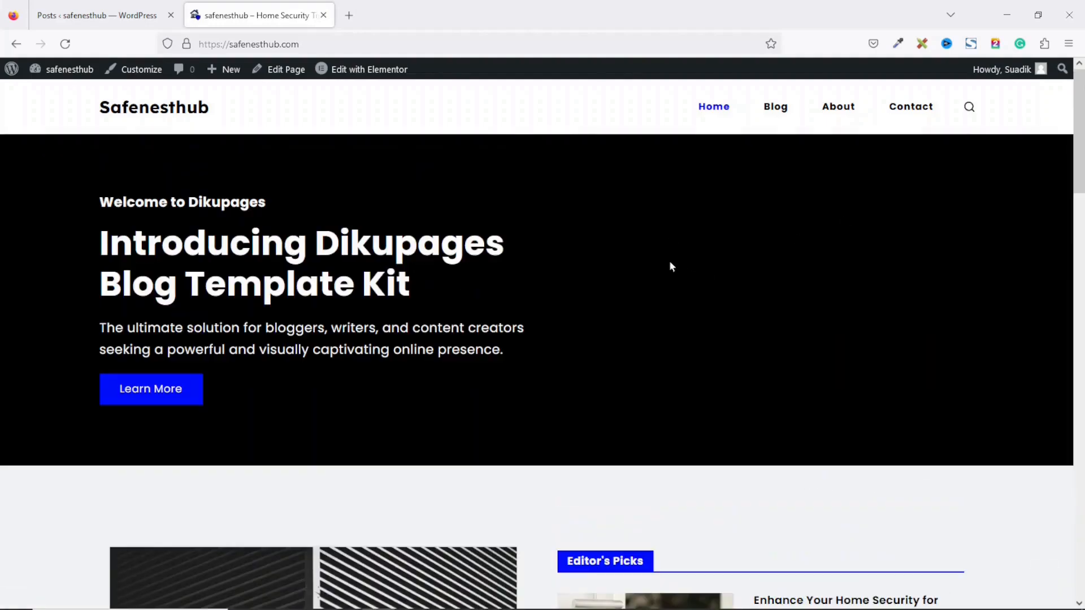
key("alt+Tab")
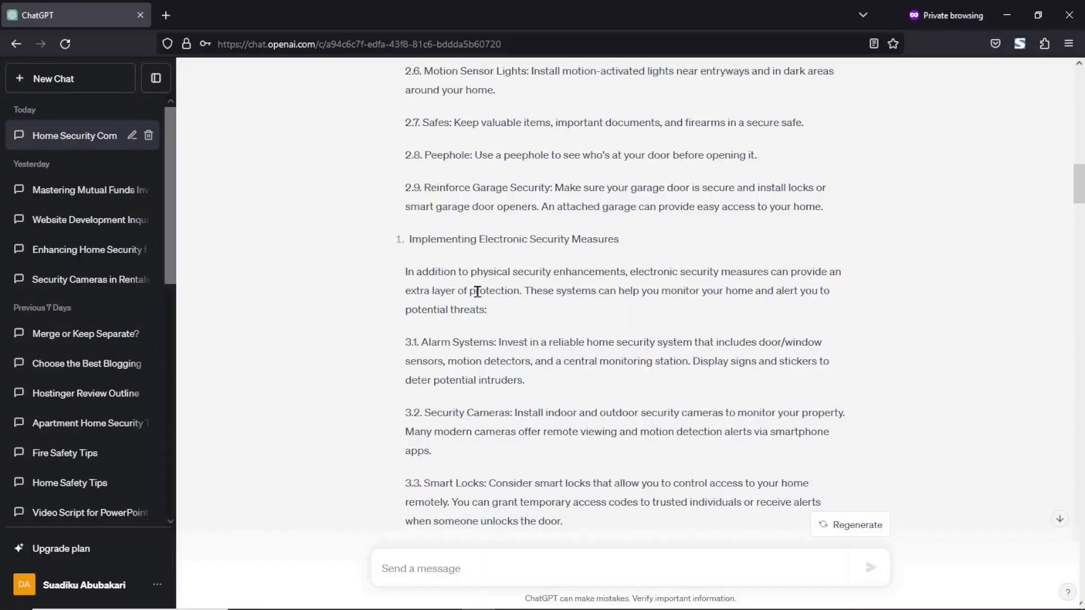
Step: Start a new ChatGPT chat and send the Safenesthub landing-page prompt
left_click(80, 86)
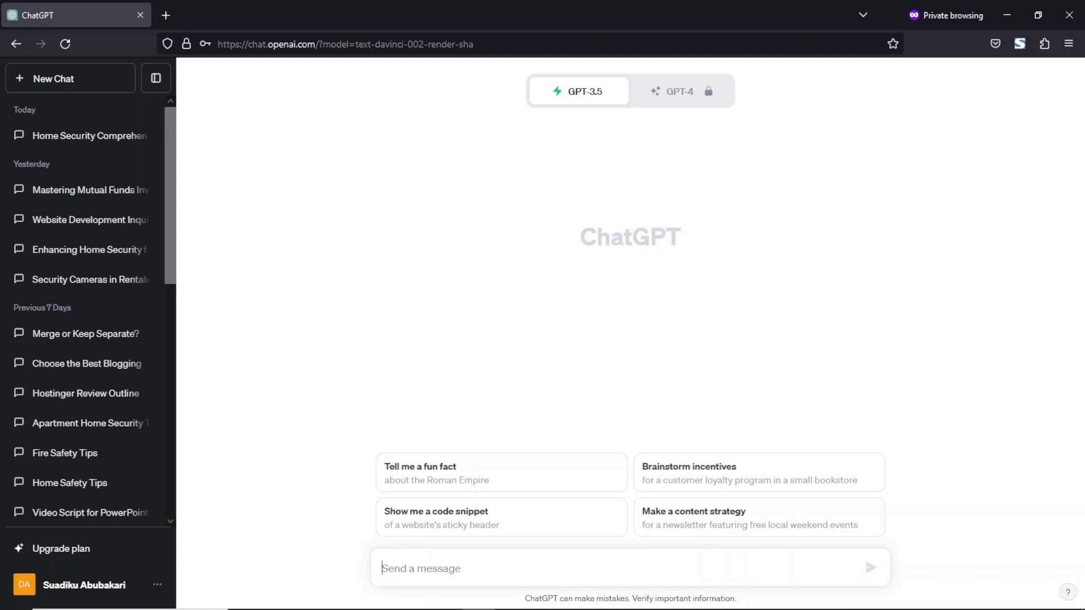
type("write me a landing page content for my blog website. the name of the website is \"Safenesthub\" and the website is about home security")
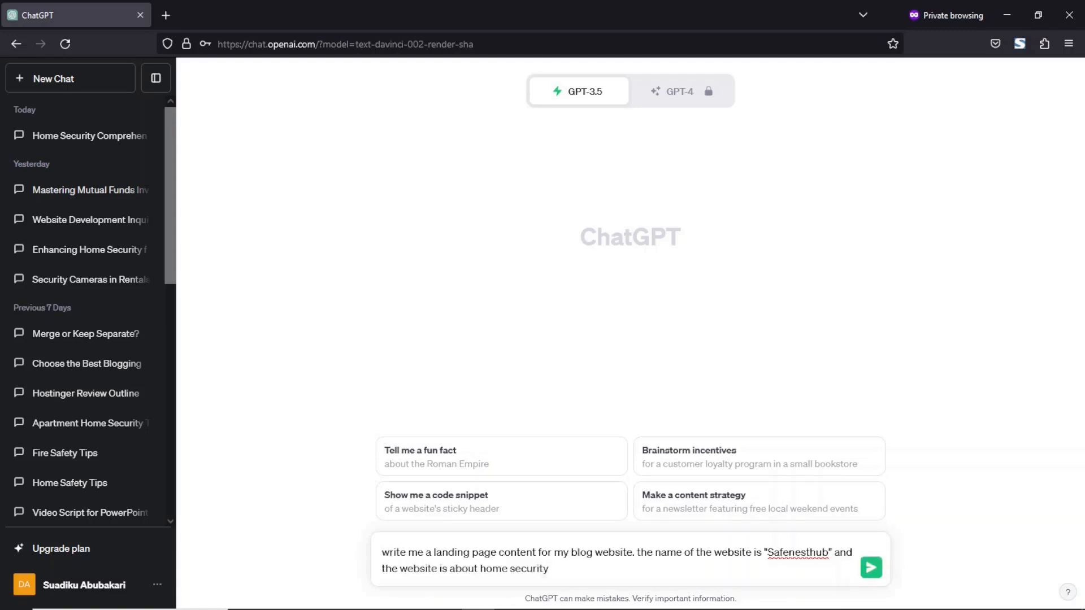
left_click_drag(588, 575, 361, 551)
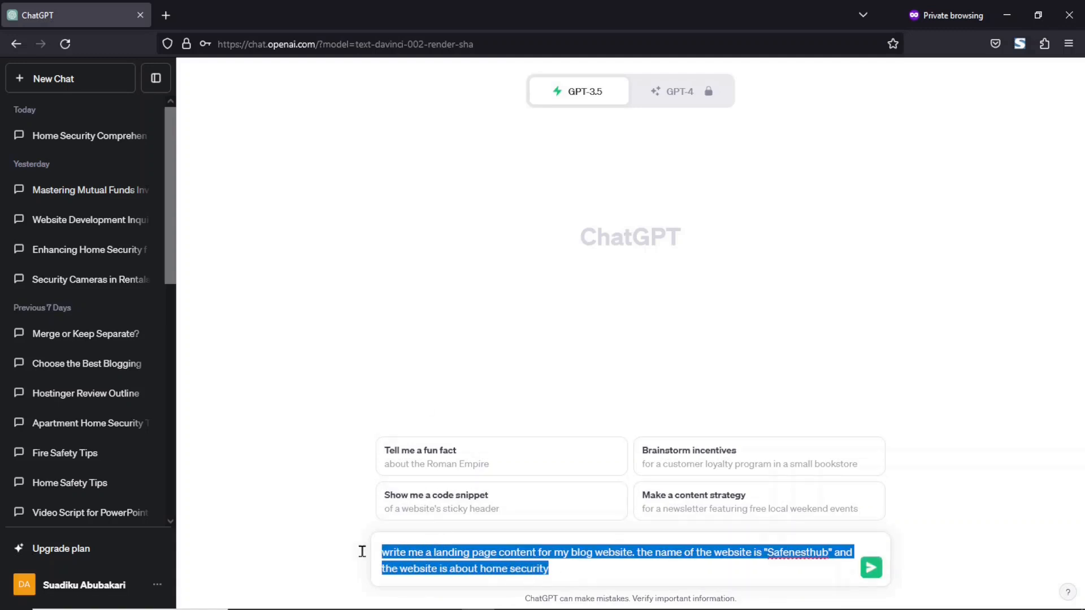
left_click(588, 572)
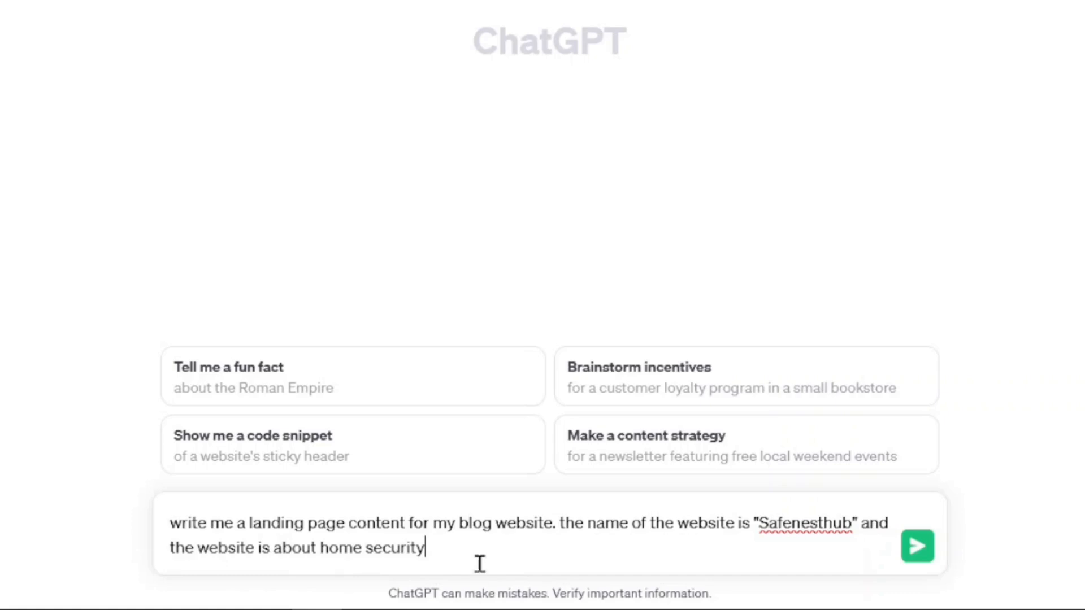
key("Return")
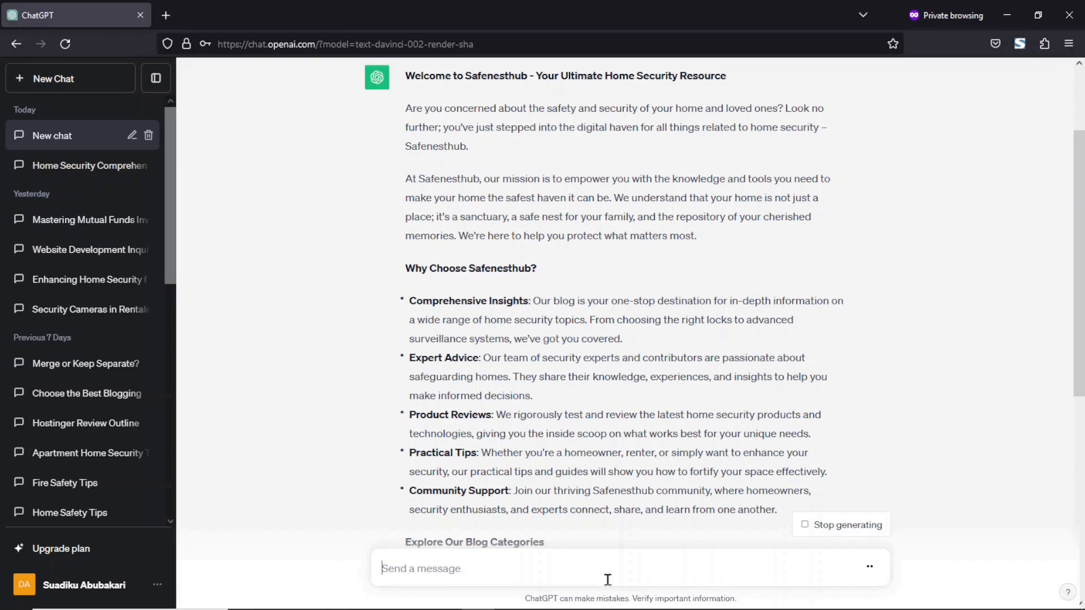
Step: Copy the heading of ChatGPT's landing-page reply and minimize the window
left_click_drag(1081, 271, 1082, 122)
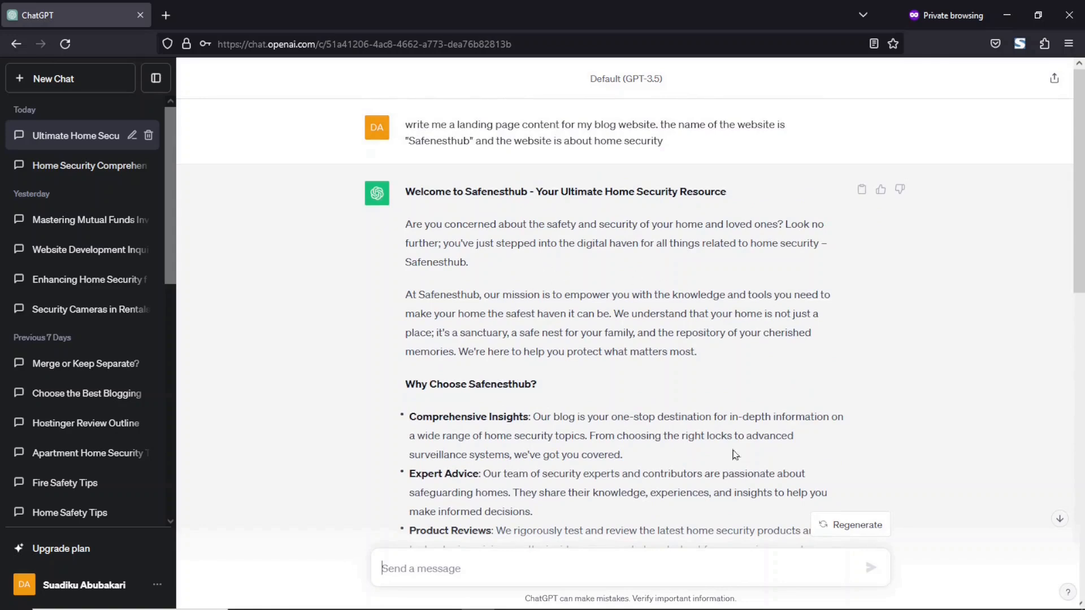
mouse_move(1080, 240)
left_mouse_down()
mouse_move(1080, 415)
mouse_move(1082, 237)
left_mouse_up()
left_click_drag(408, 195, 761, 203)
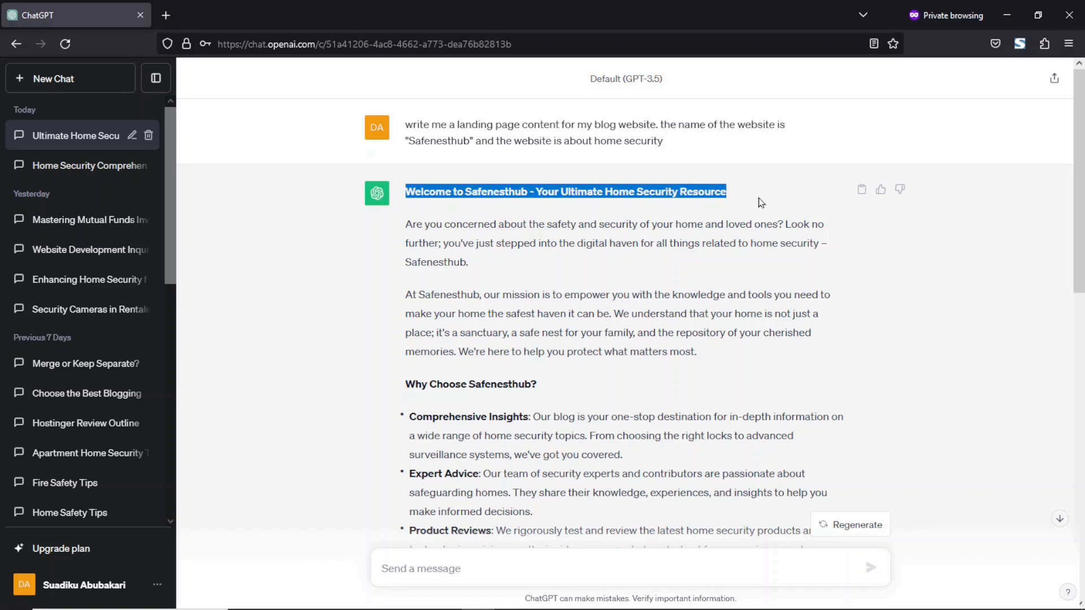
right_click(634, 185)
left_click(653, 200)
left_click(1007, 15)
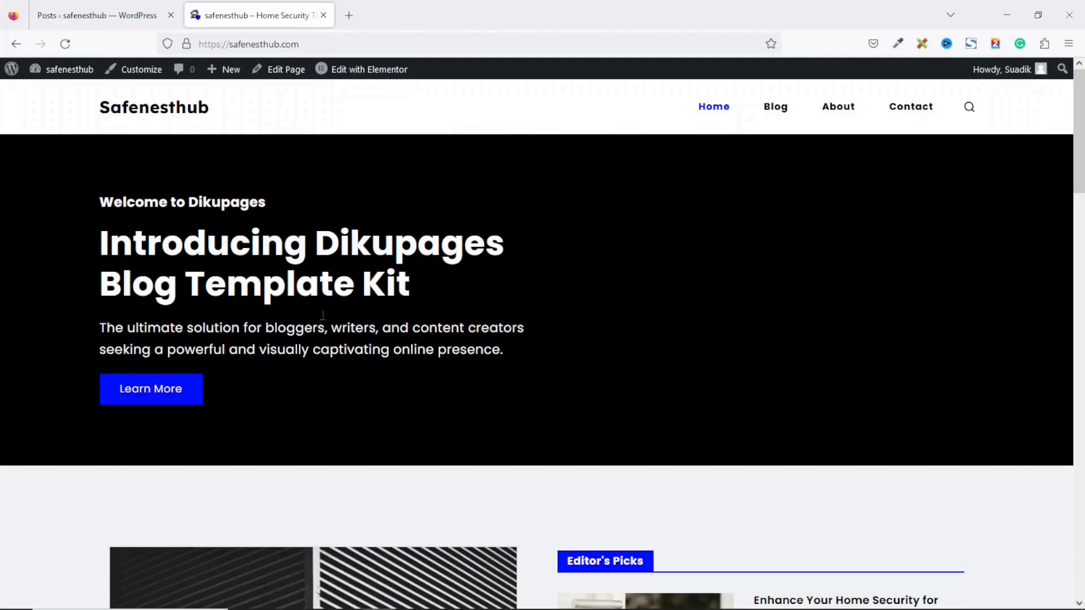
Step: Open the home page in Elementor and change the small heading to 'Welcome to Safenesthub'
left_click(351, 75)
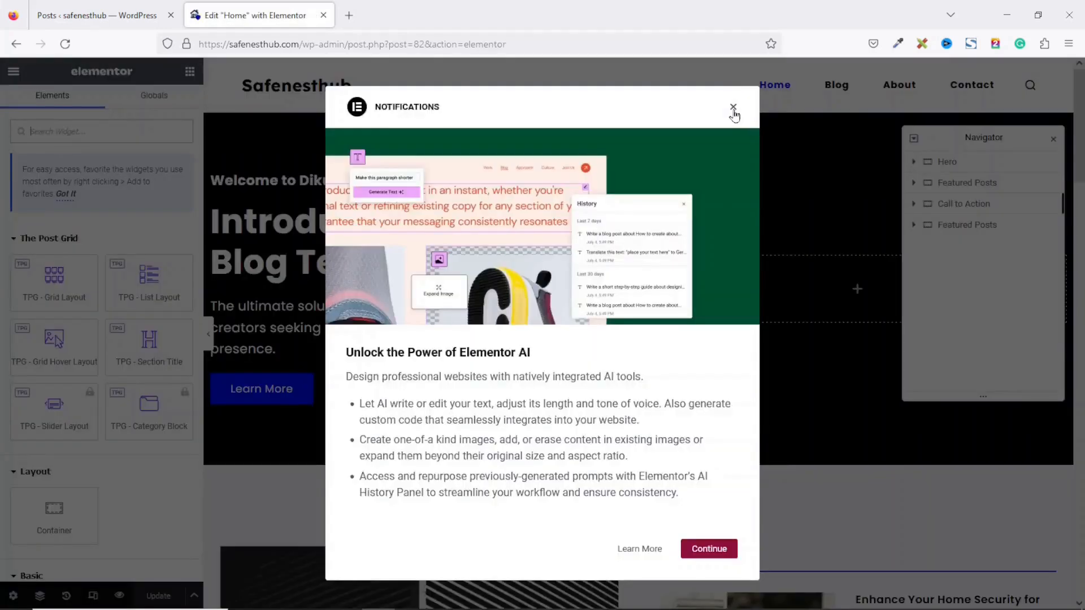
left_click(733, 108)
left_click(1053, 138)
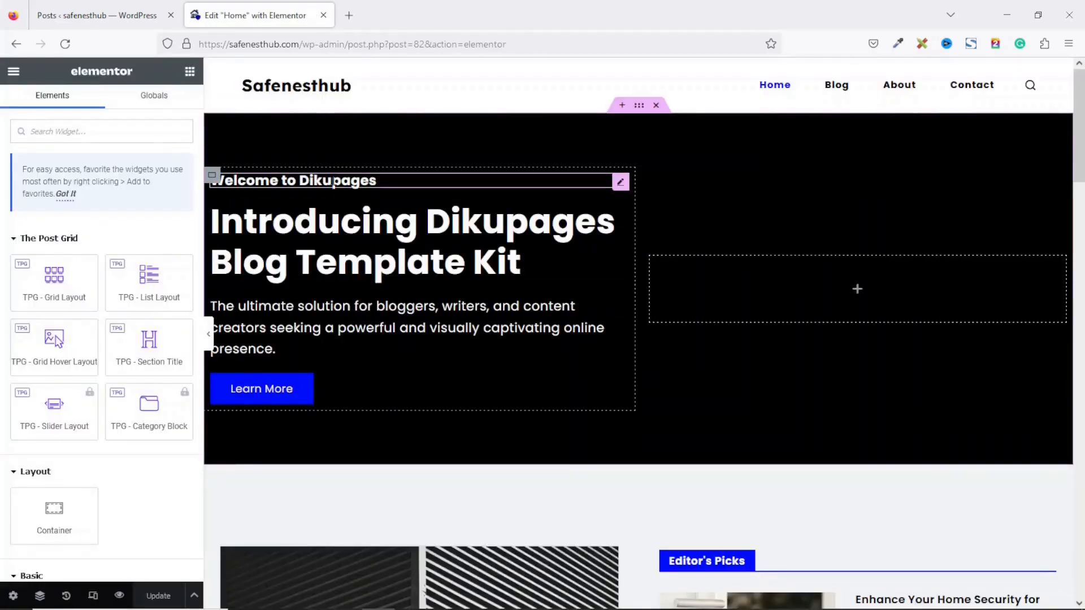
left_click(333, 182)
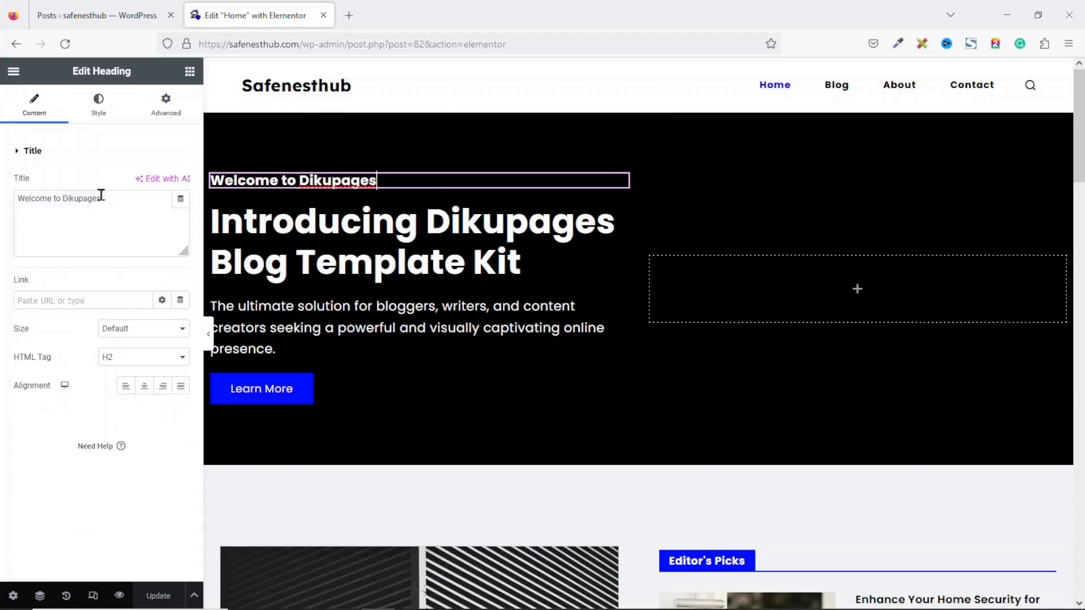
double_click(79, 198)
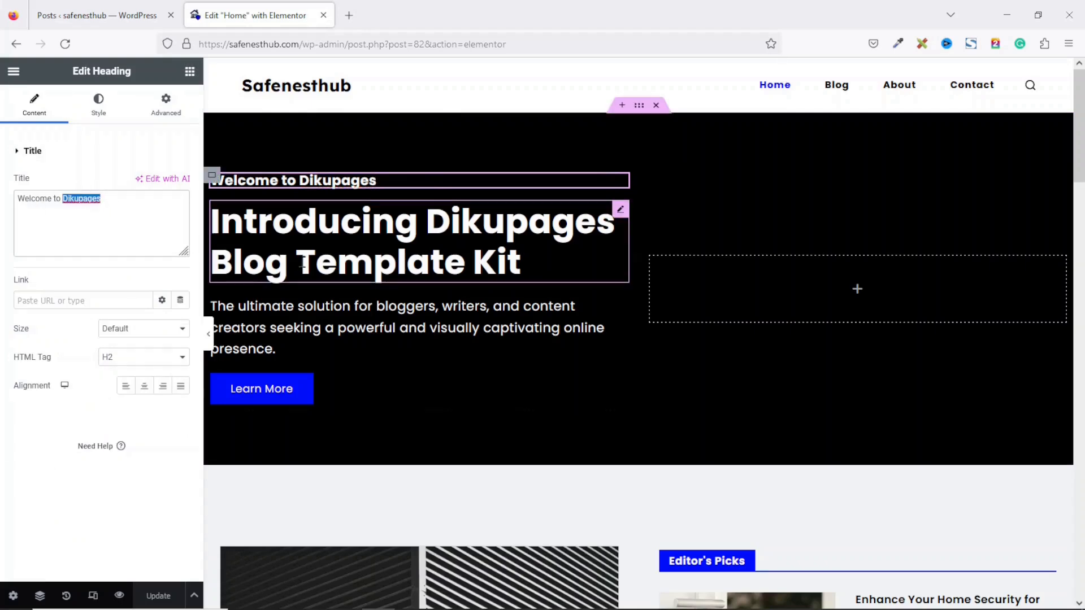
type("Sa")
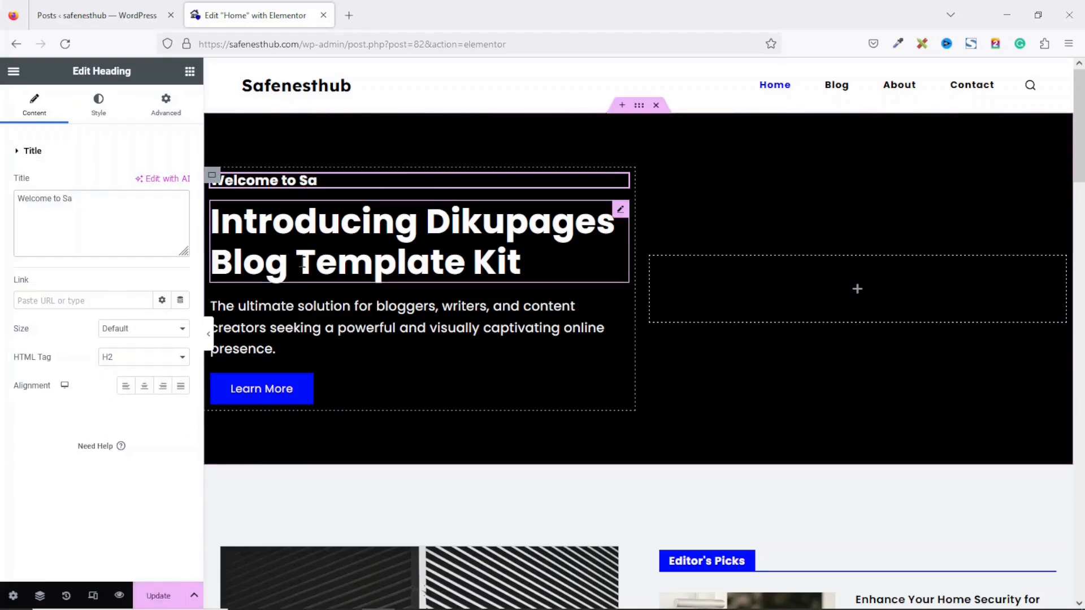
type("fenesthub")
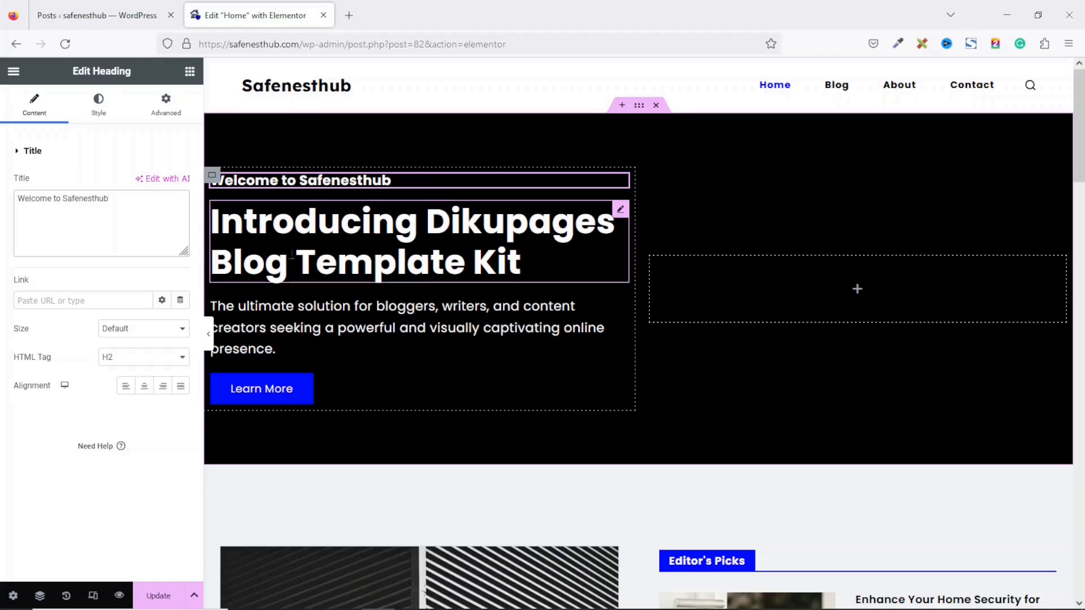
Step: Replace the main heading with 'Your Ultimate Home Security Resource' from ChatGPT
left_click(349, 257)
double_click(130, 199)
key("ctrl+a")
key("ctrl+v")
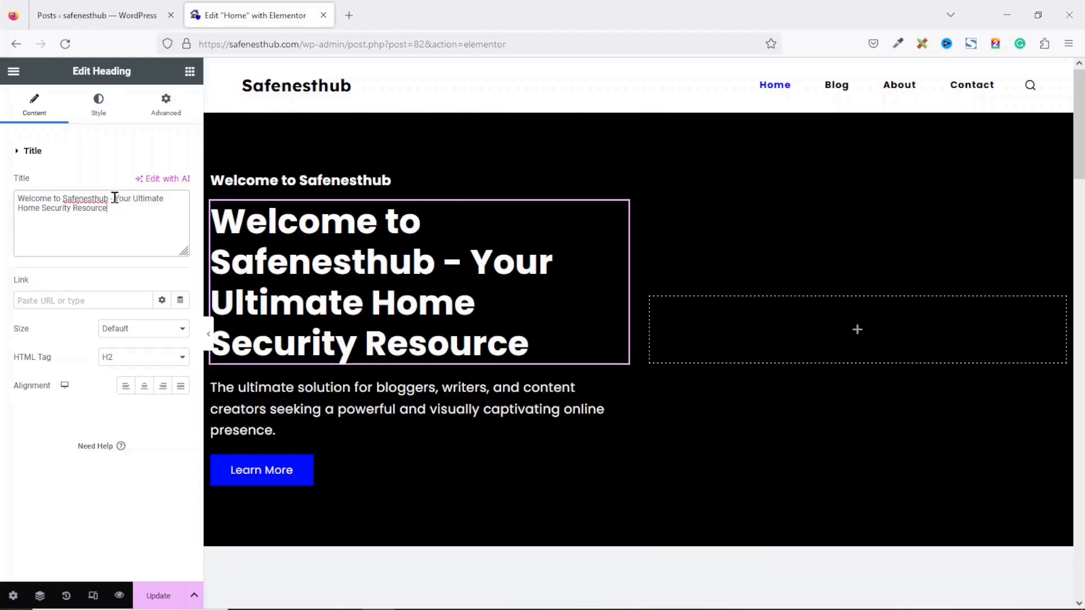
left_click_drag(118, 198, 2, 198)
key("BackSpace")
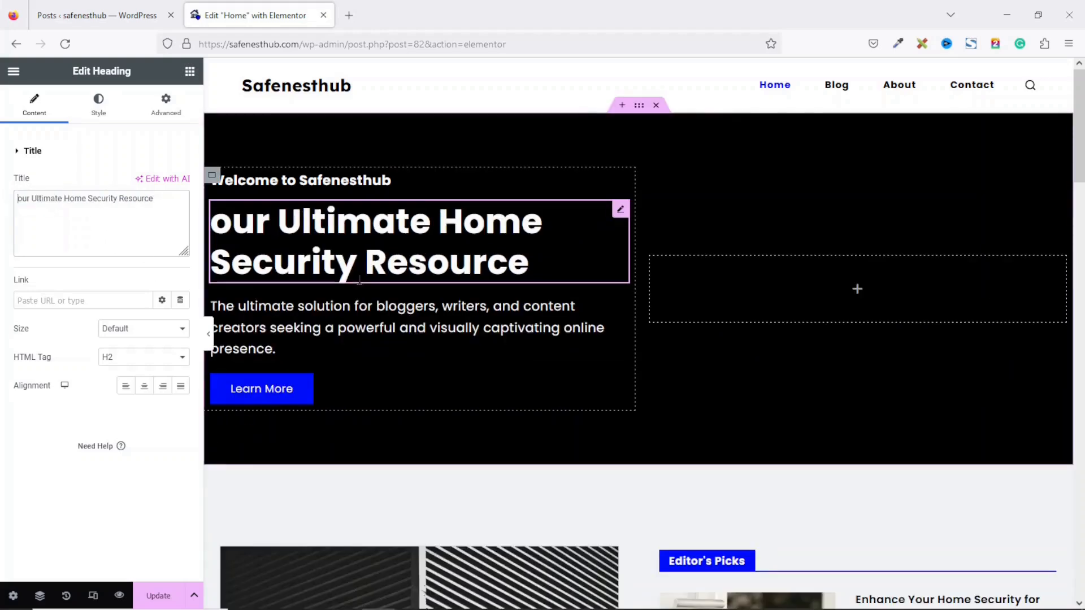
type("Y")
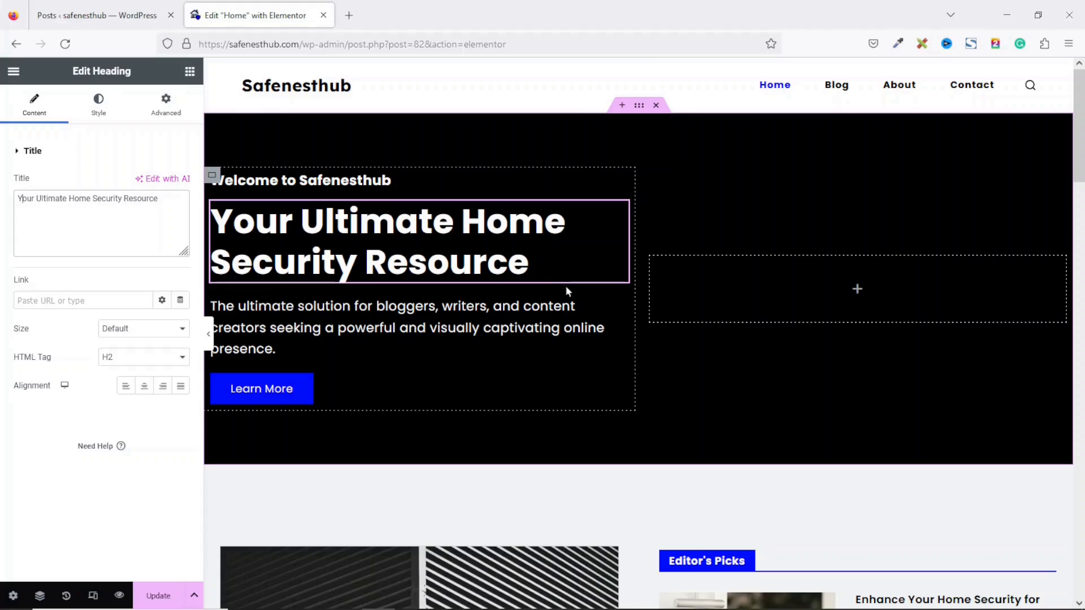
Step: Replace the hero description with ChatGPT's first Safenesthub intro paragraph
key("alt+Tab")
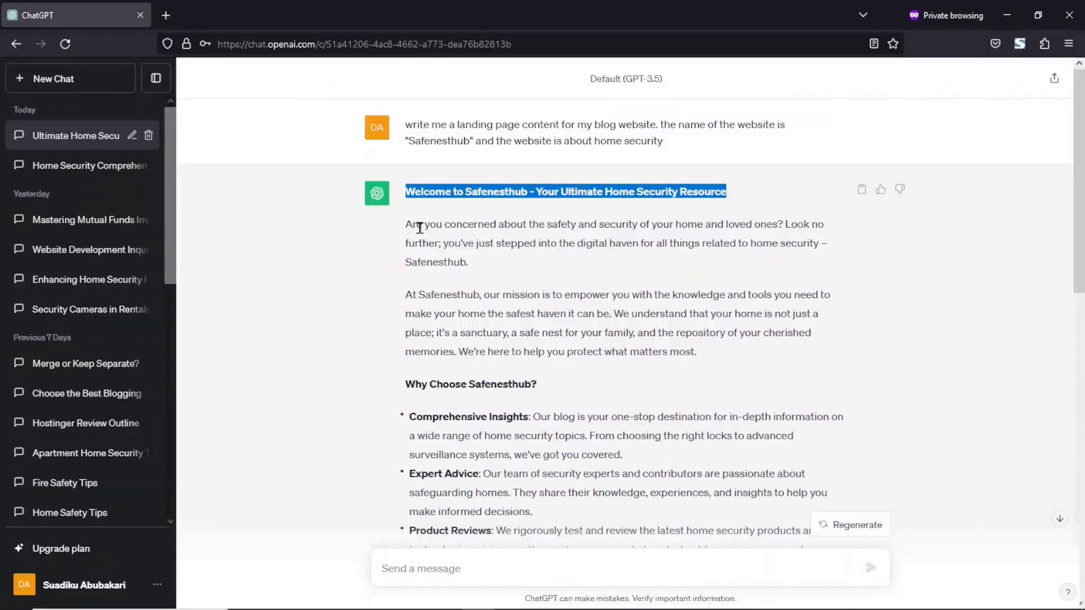
left_click_drag(407, 225, 481, 272)
right_click(484, 237)
left_click(519, 244)
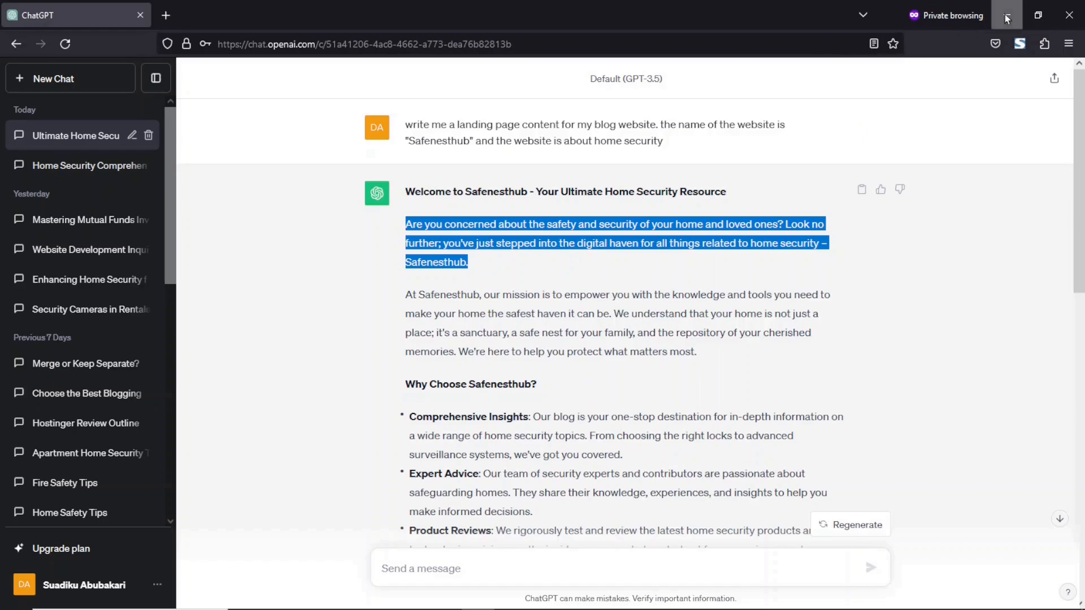
key("alt+Tab")
left_click(321, 322)
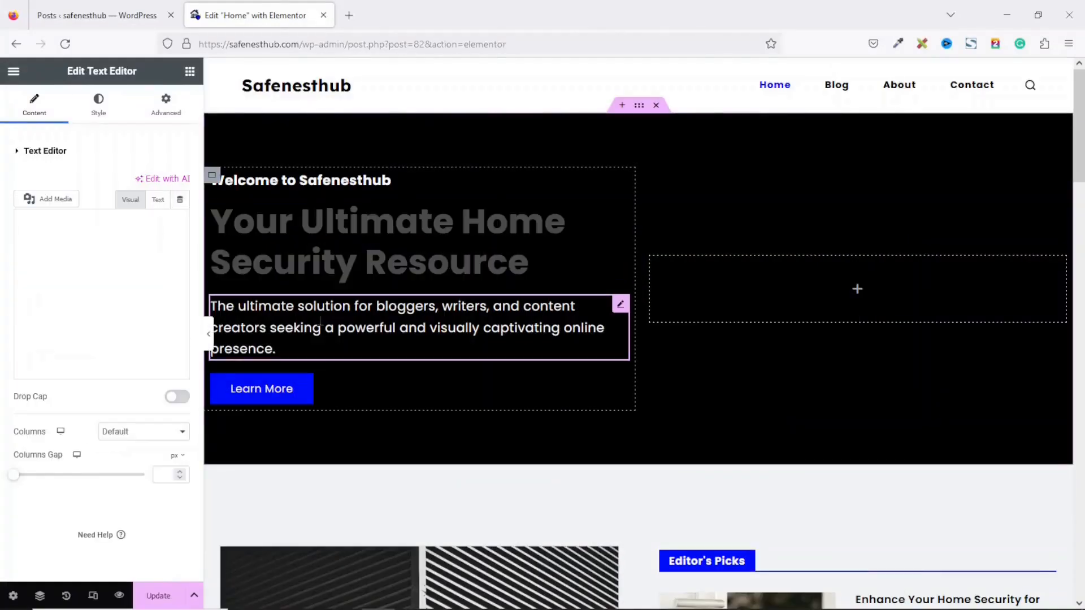
left_click(121, 366)
key("ctrl+a")
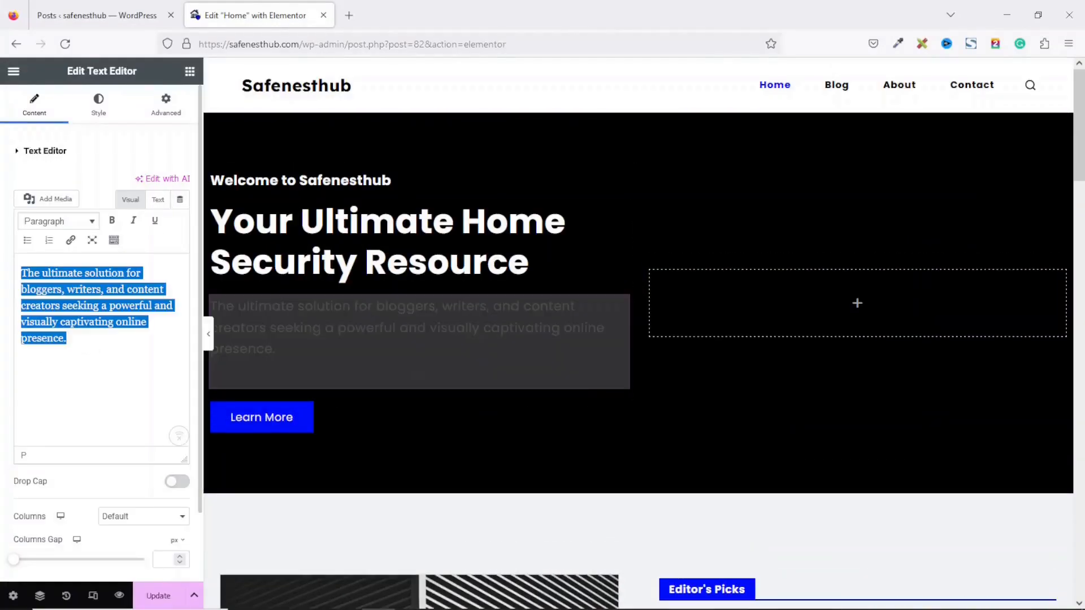
key("BackSpace")
key("ctrl+v")
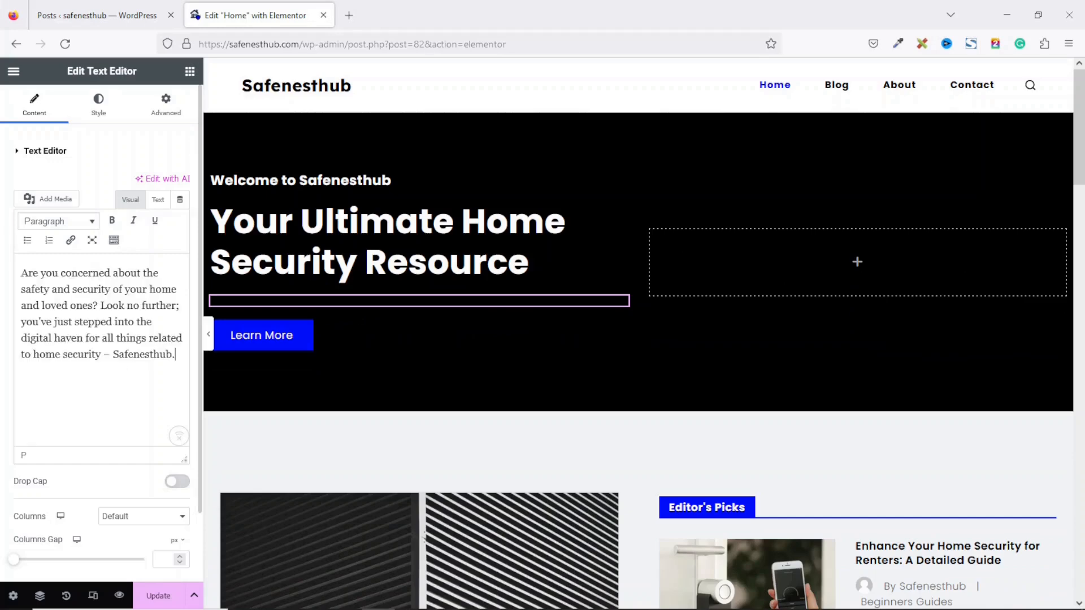
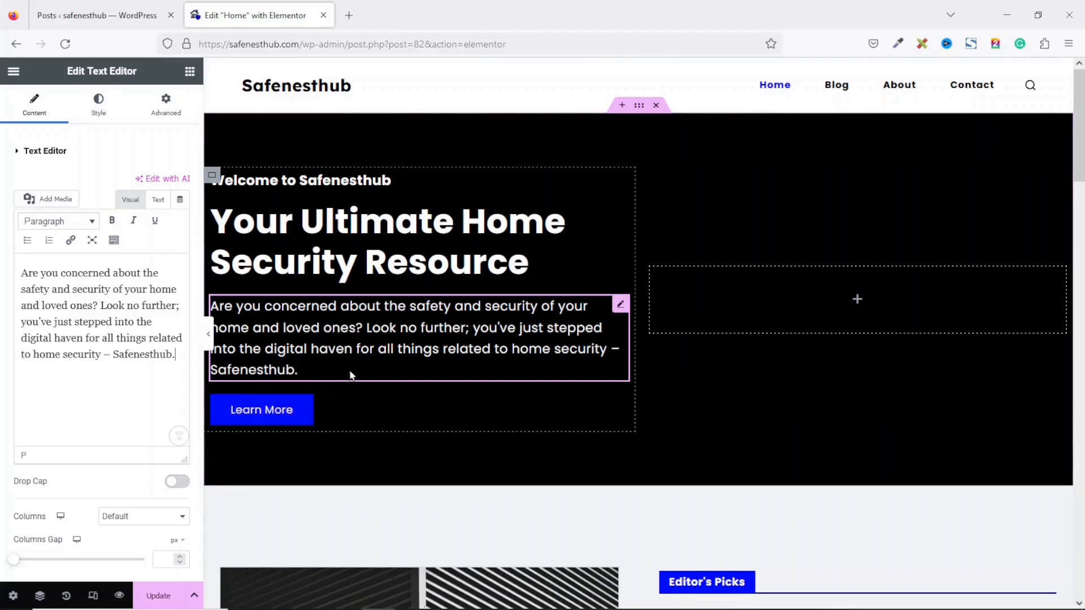
Step: Select the hero's Learn More button to edit its settings
left_click(261, 417)
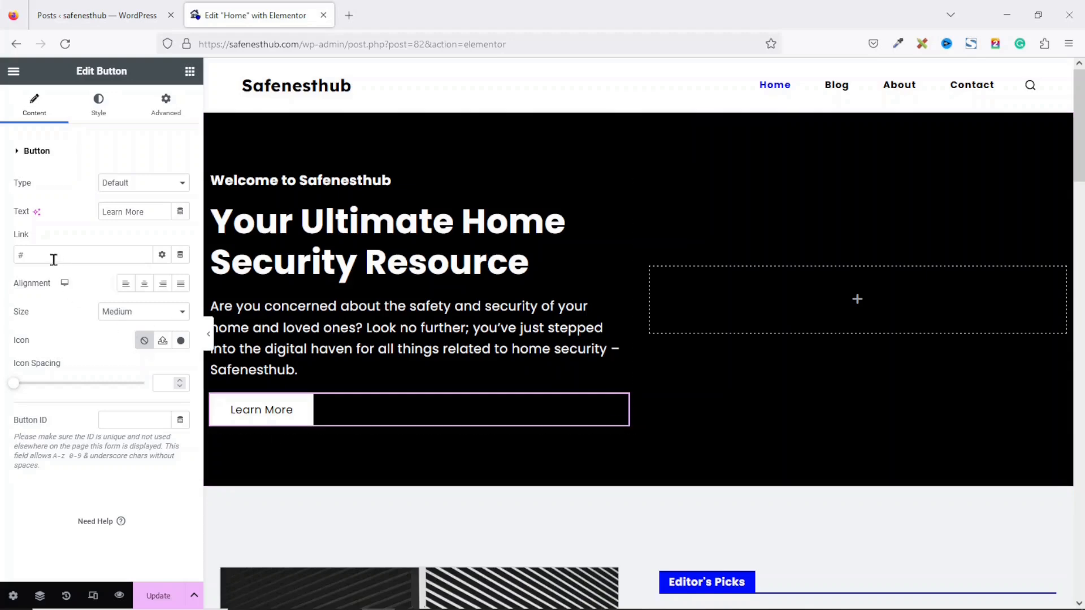
left_click_drag(56, 258, 5, 258)
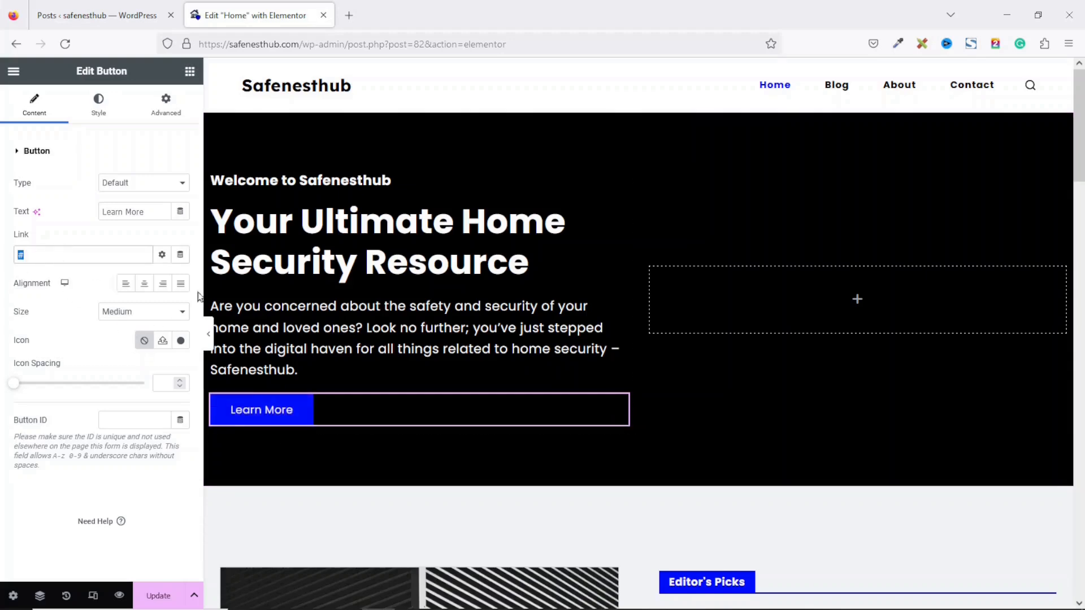
key("BackSpace")
type("blog")
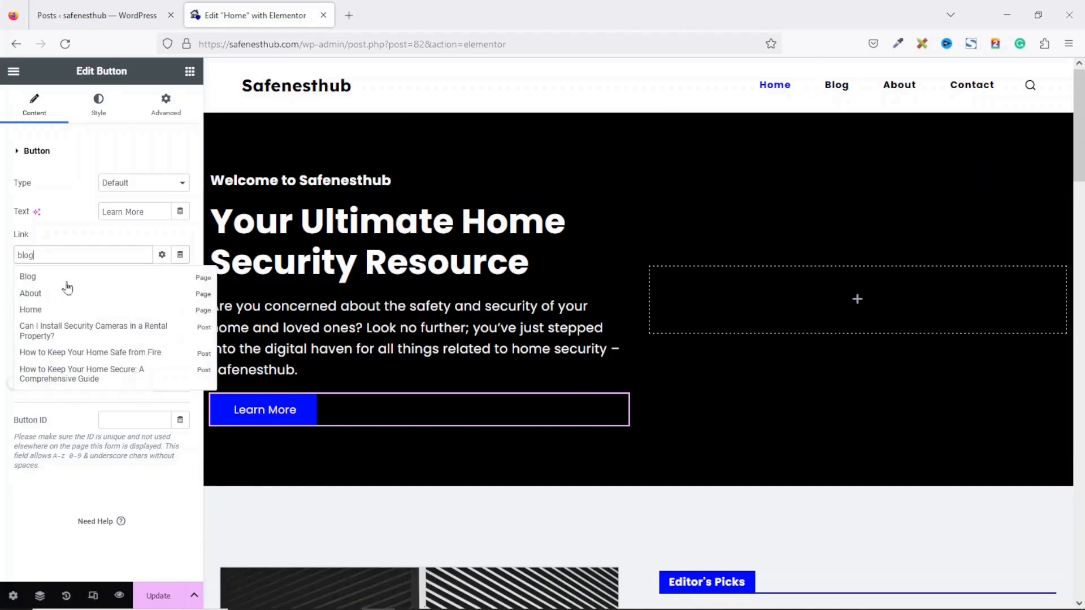
left_click(29, 276)
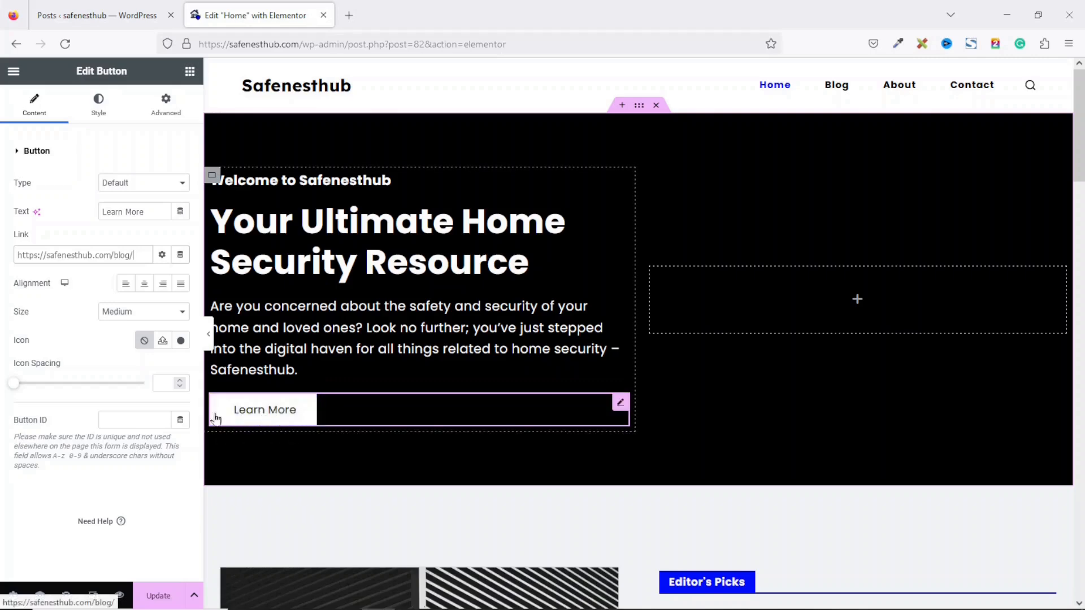
left_click(96, 110)
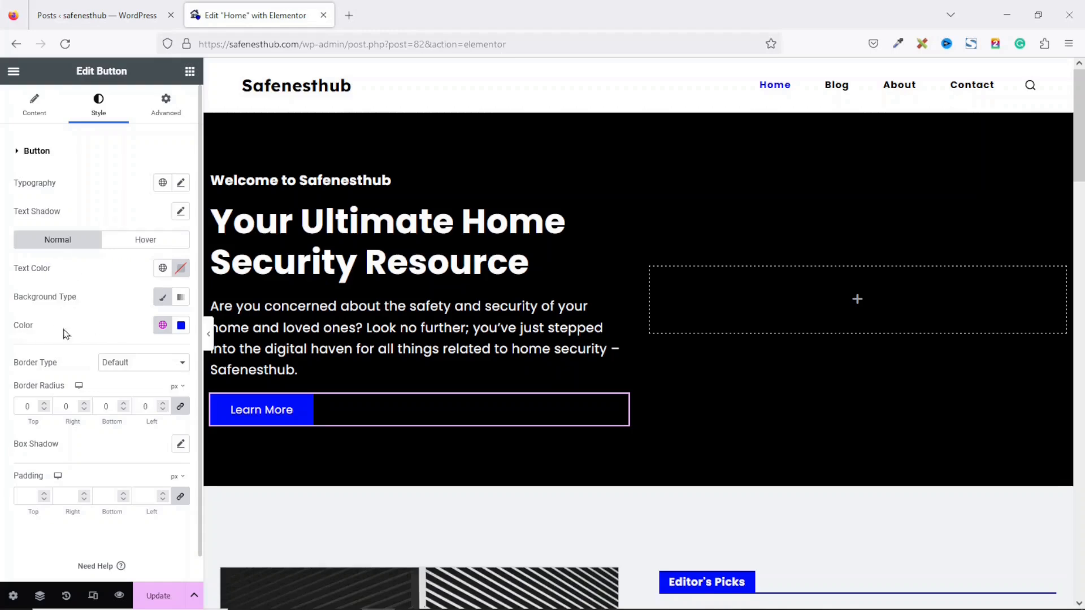
Step: Try a green background colour on the Learn More button
left_click(182, 327)
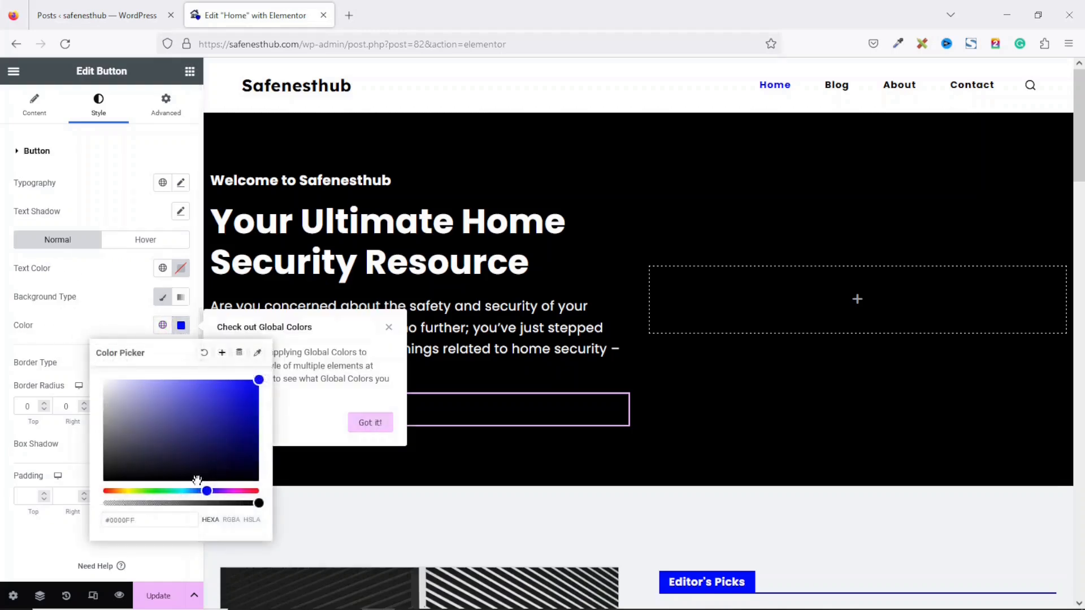
left_click(171, 490)
left_click(207, 426)
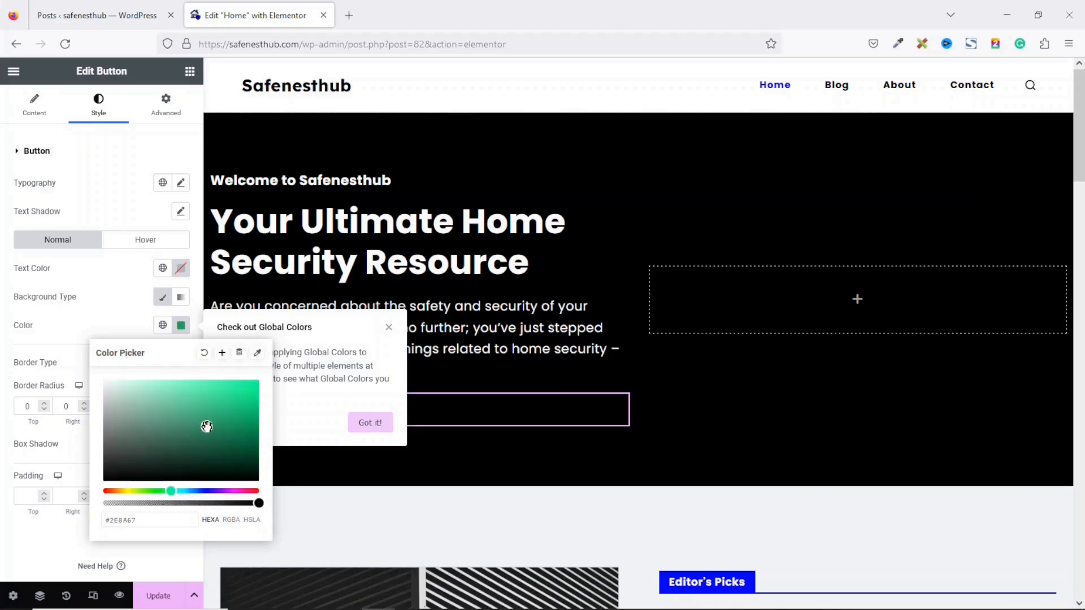
left_click(511, 448)
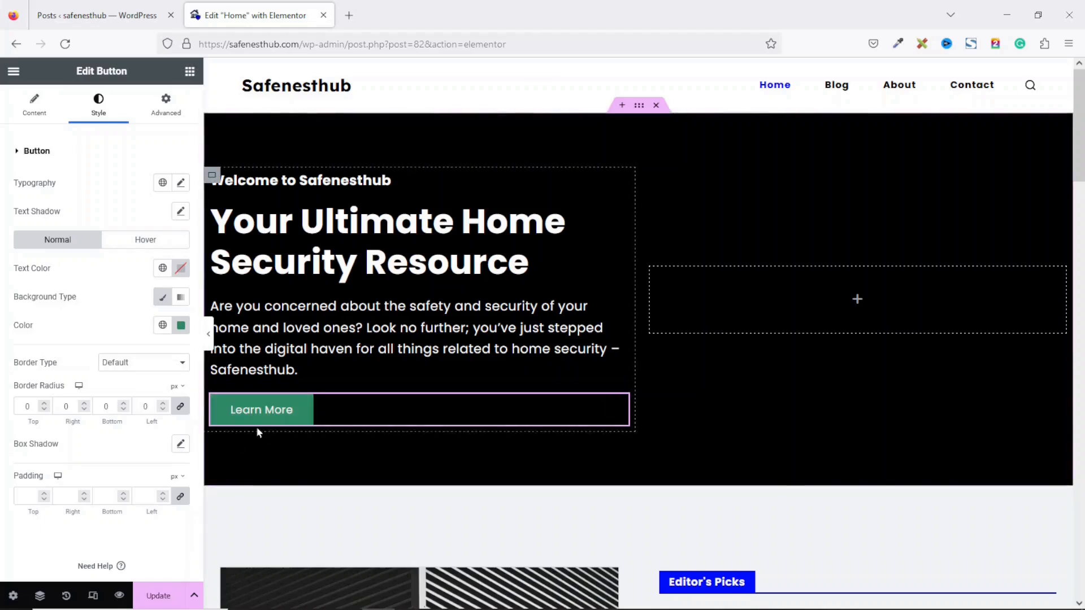
Step: Set the button's hover background to global Theme Color Palette 8 white
left_click(146, 240)
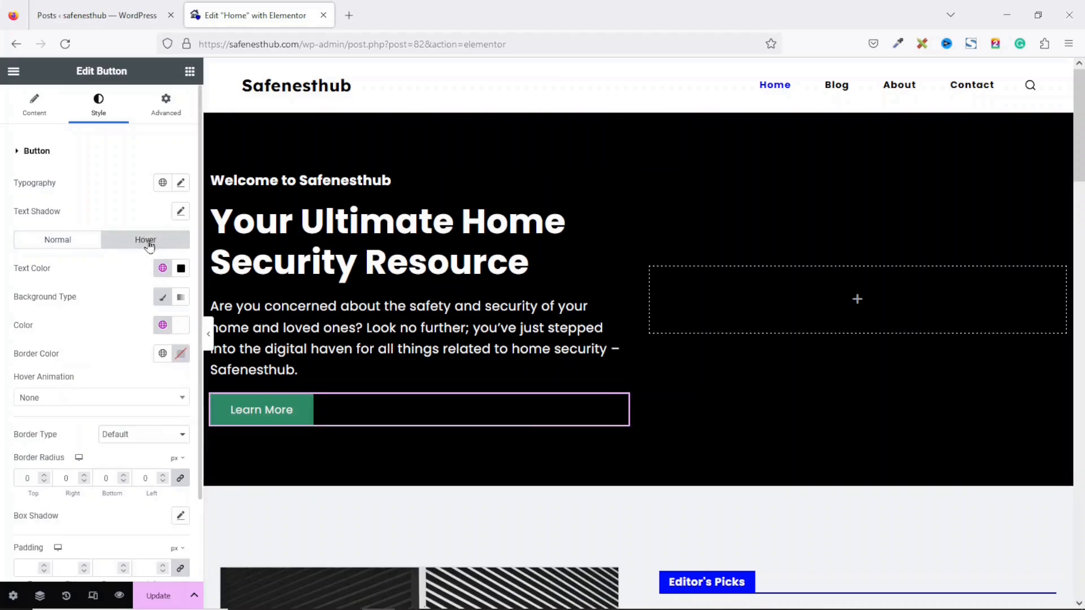
left_click(181, 327)
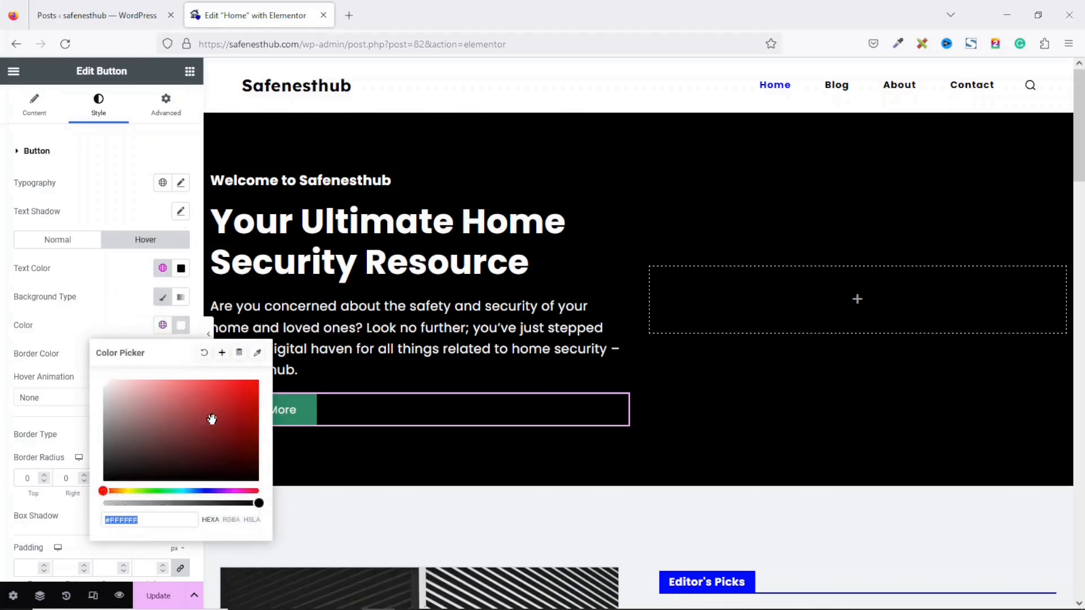
left_click(231, 401)
left_click(356, 458)
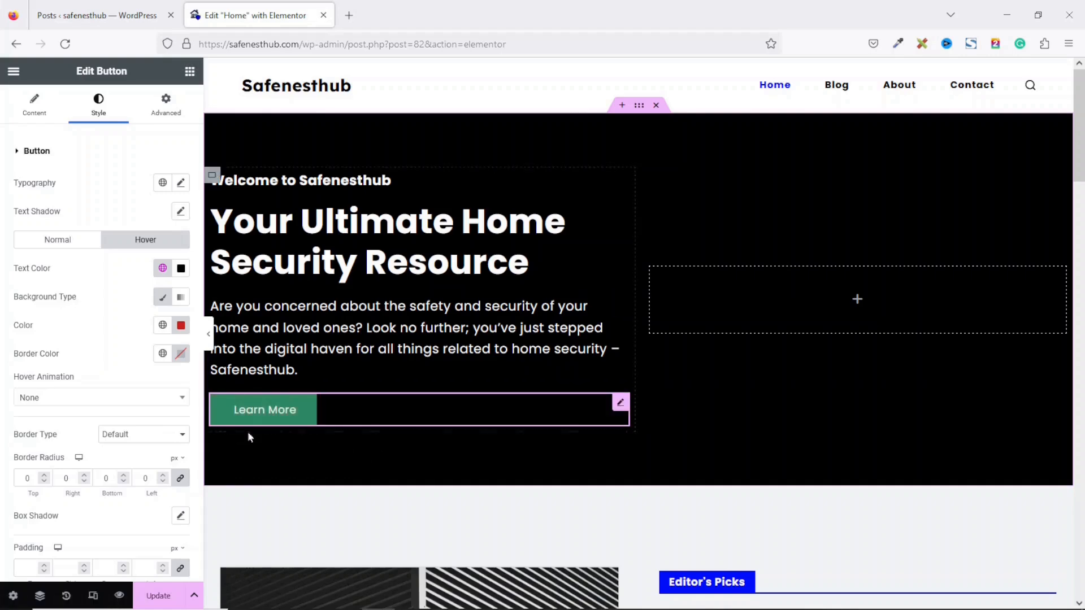
left_click(162, 326)
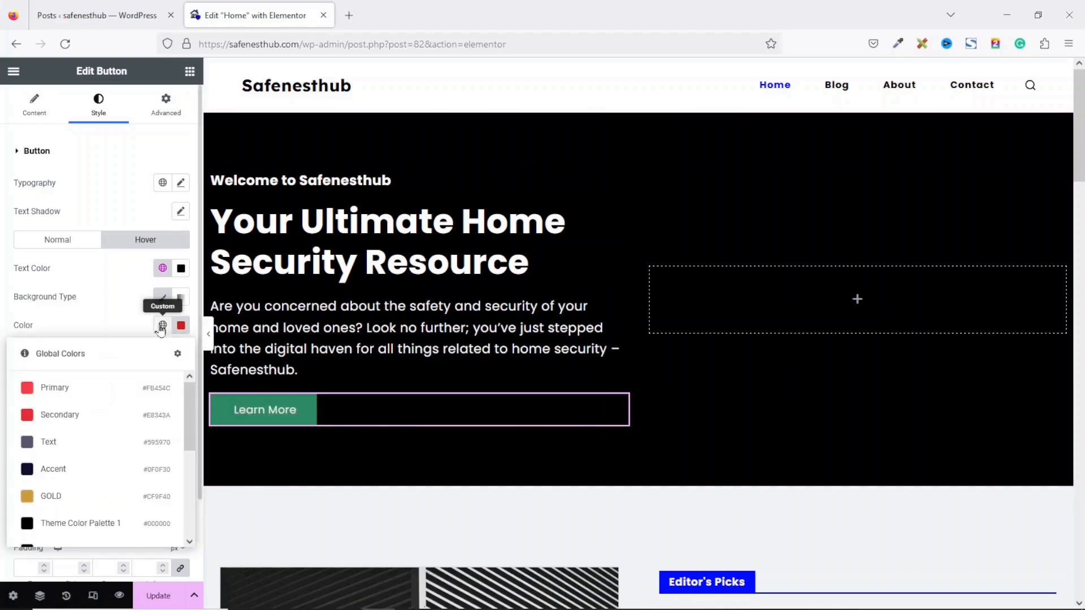
scroll(188, 452, "down", 5)
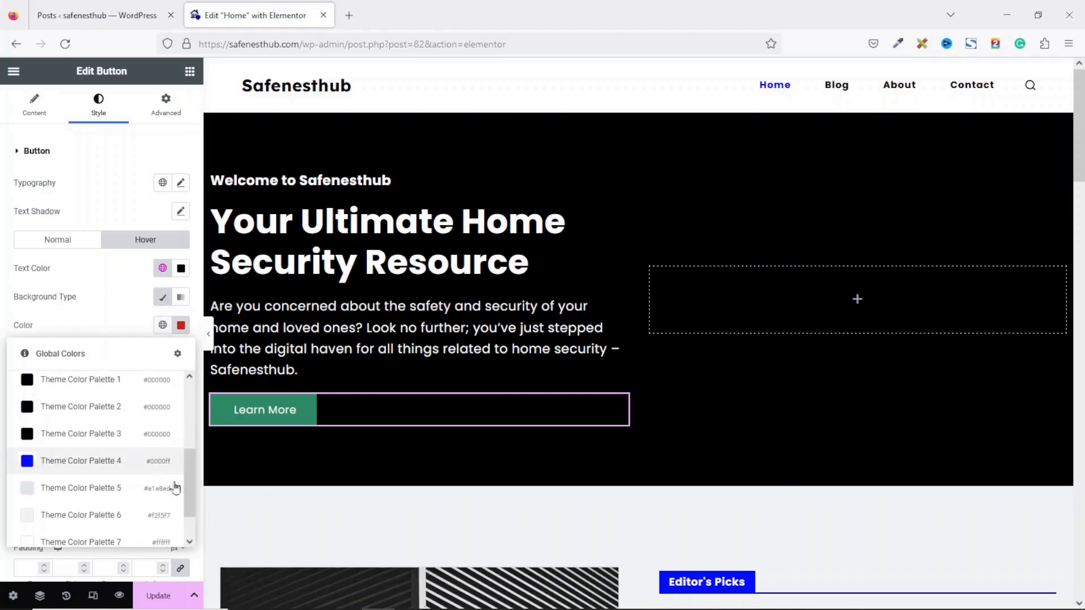
scroll(192, 479, "down", 2)
left_click(111, 530)
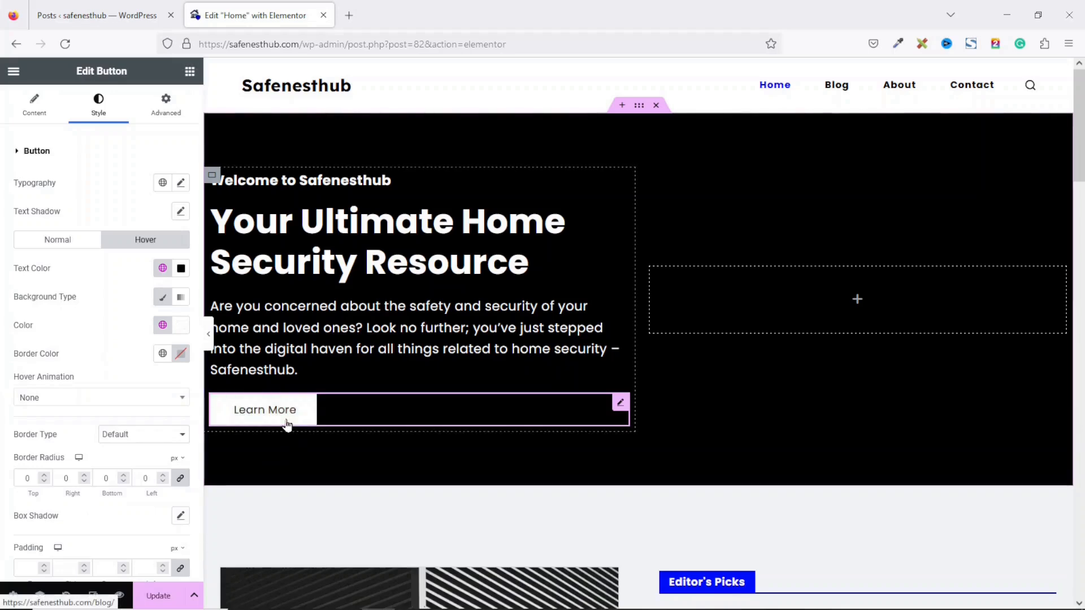
Step: Set the button's normal background to global Theme Color Palette 4 blue
left_click(59, 241)
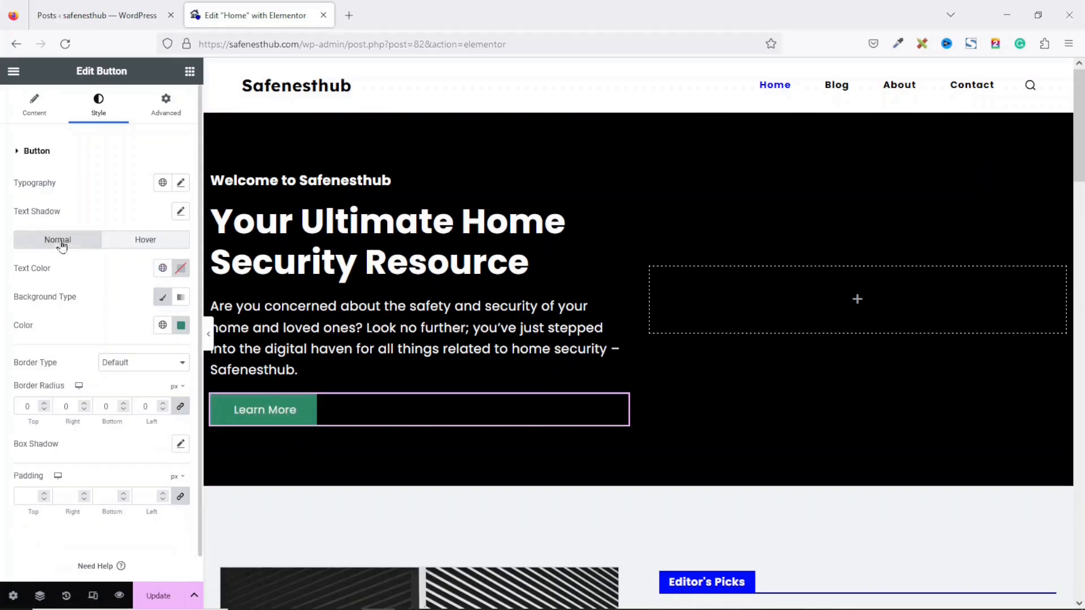
left_click(165, 330)
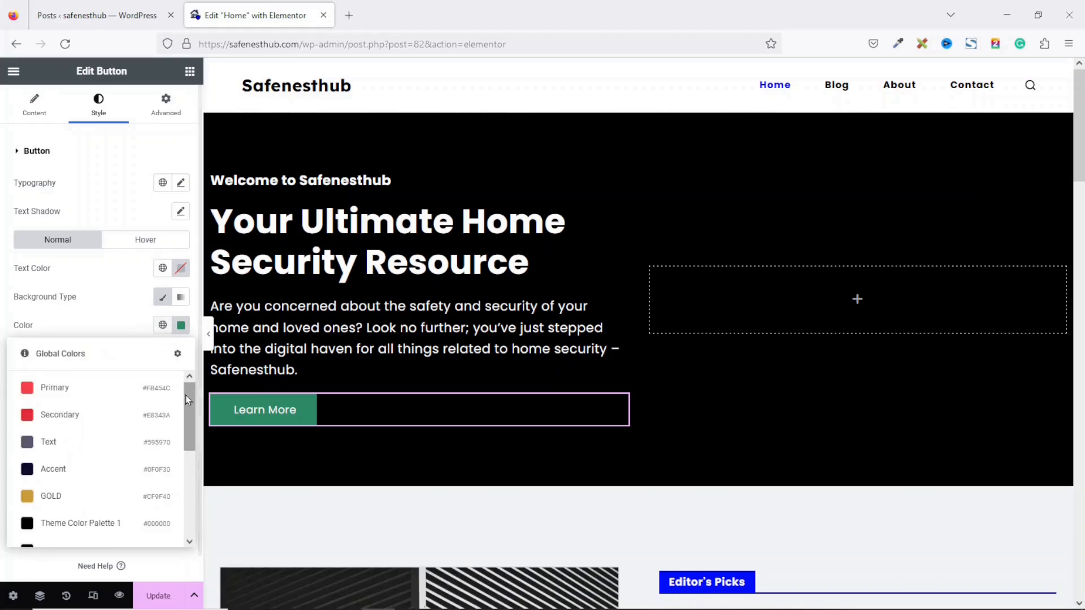
left_click_drag(188, 400, 188, 502)
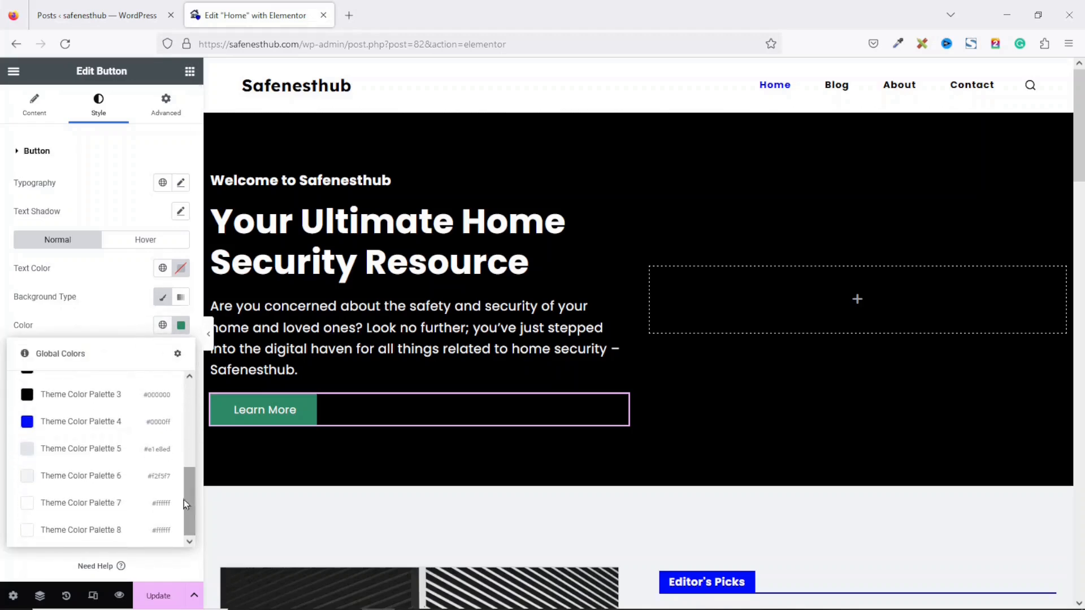
left_click(88, 428)
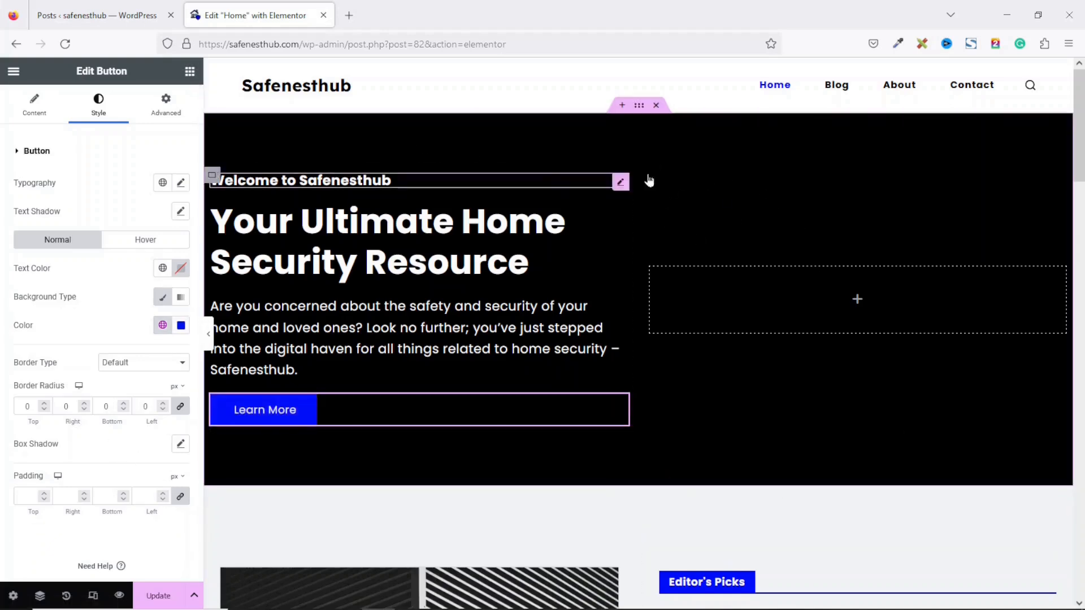
Step: Select the hero section container and show its Style settings
left_click(639, 107)
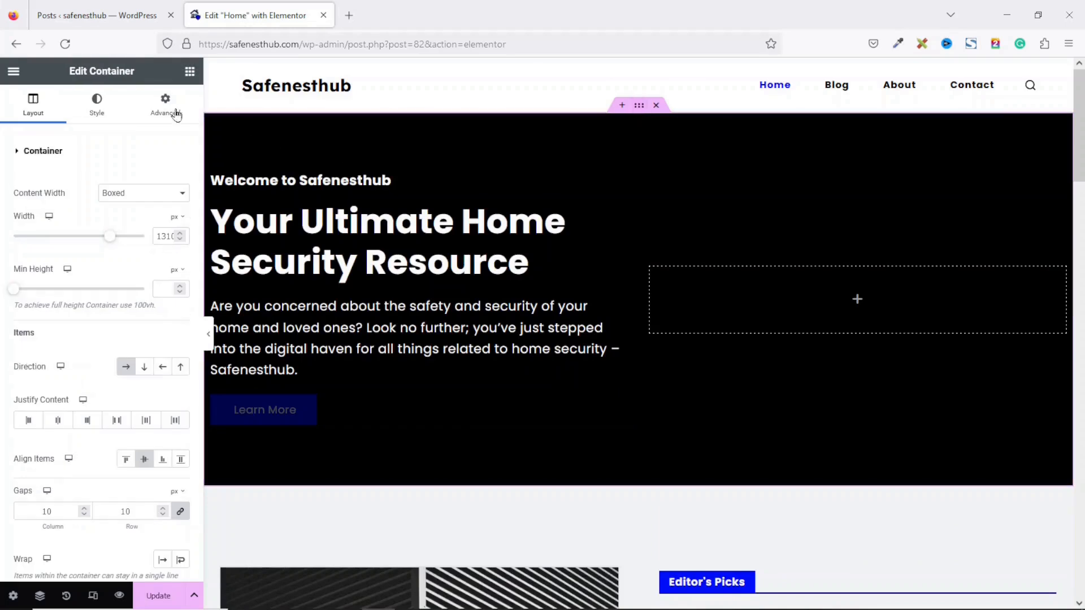
left_click_drag(69, 70, 132, 69)
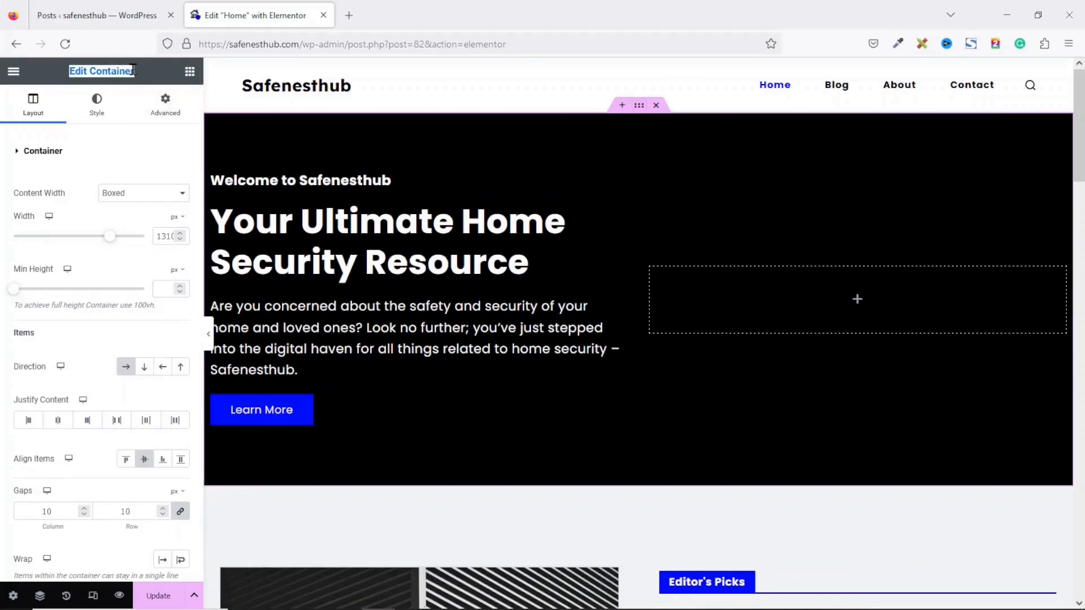
left_click(95, 111)
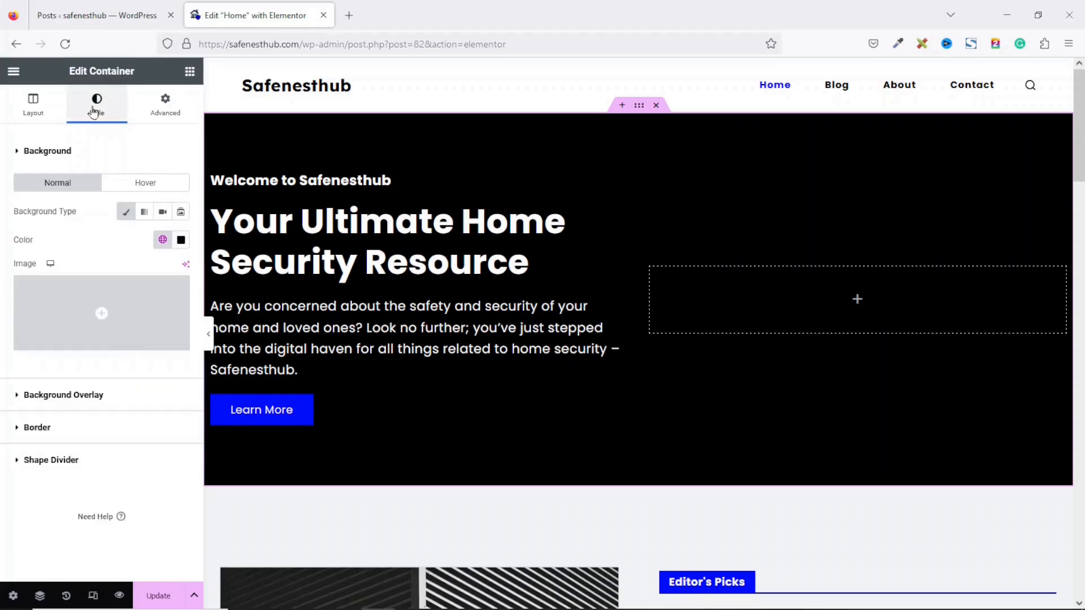
Step: Set the section background to global Theme Color Palette 1 black
left_click(182, 240)
left_click(190, 336)
left_click(244, 316)
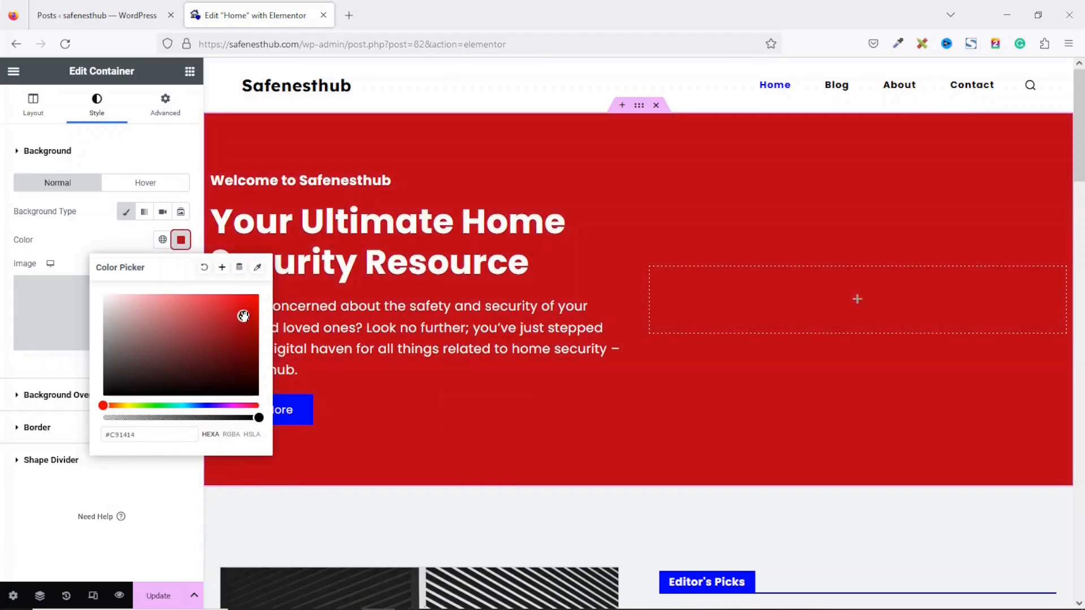
double_click(120, 435)
type("254kj")
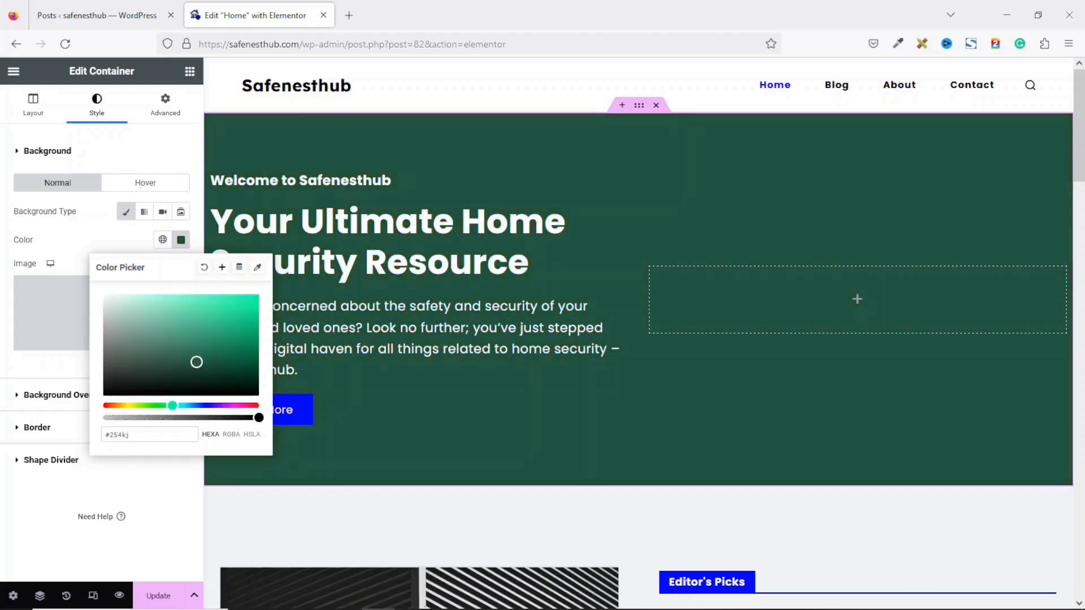
left_click(162, 240)
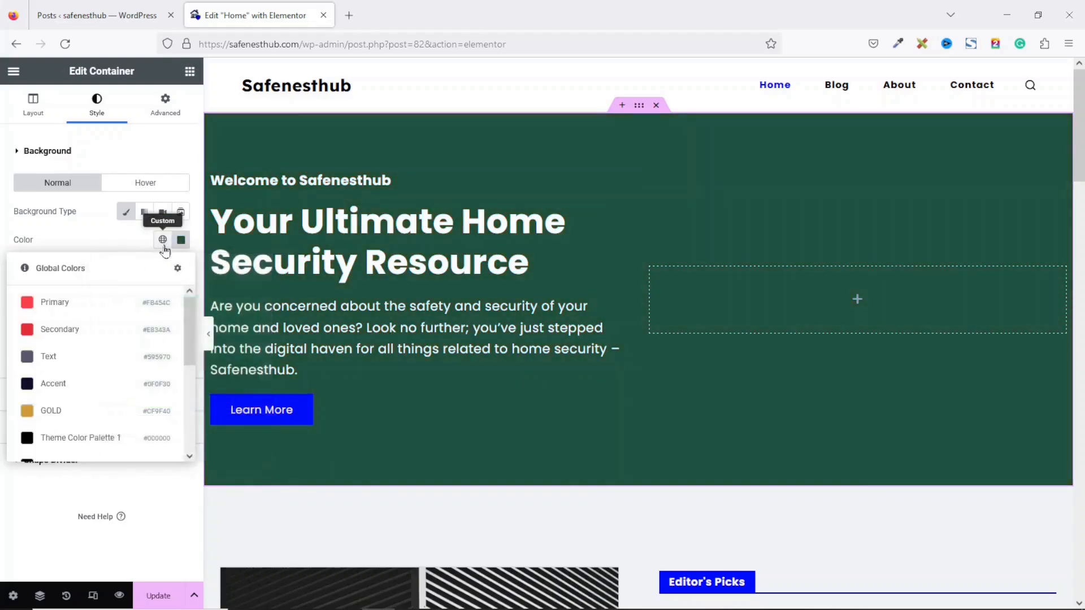
left_click_drag(191, 336, 190, 382)
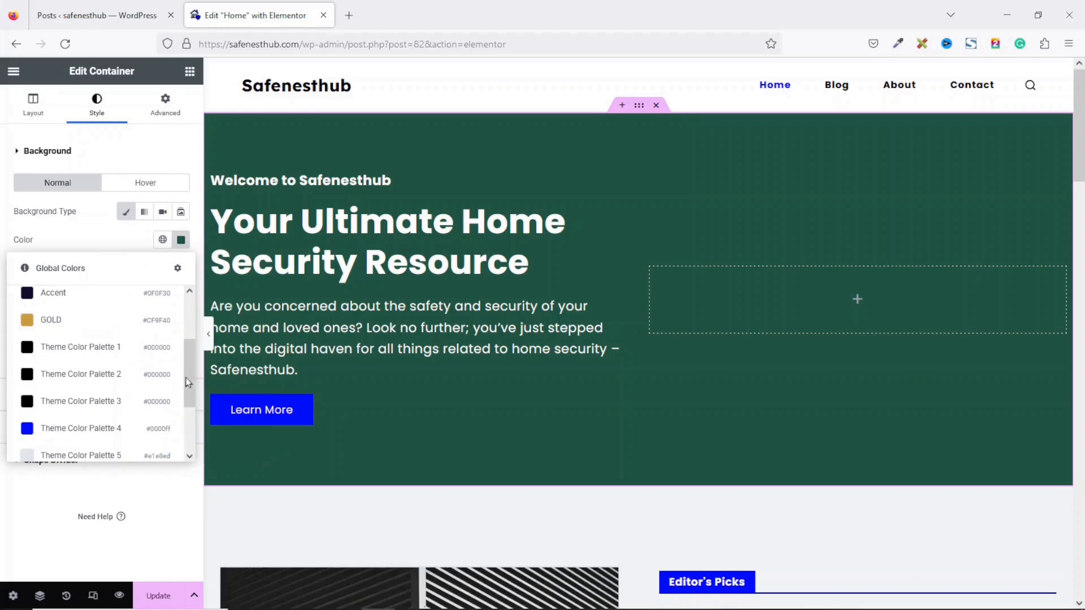
left_click(93, 352)
scroll(1082, 248, "down", 7)
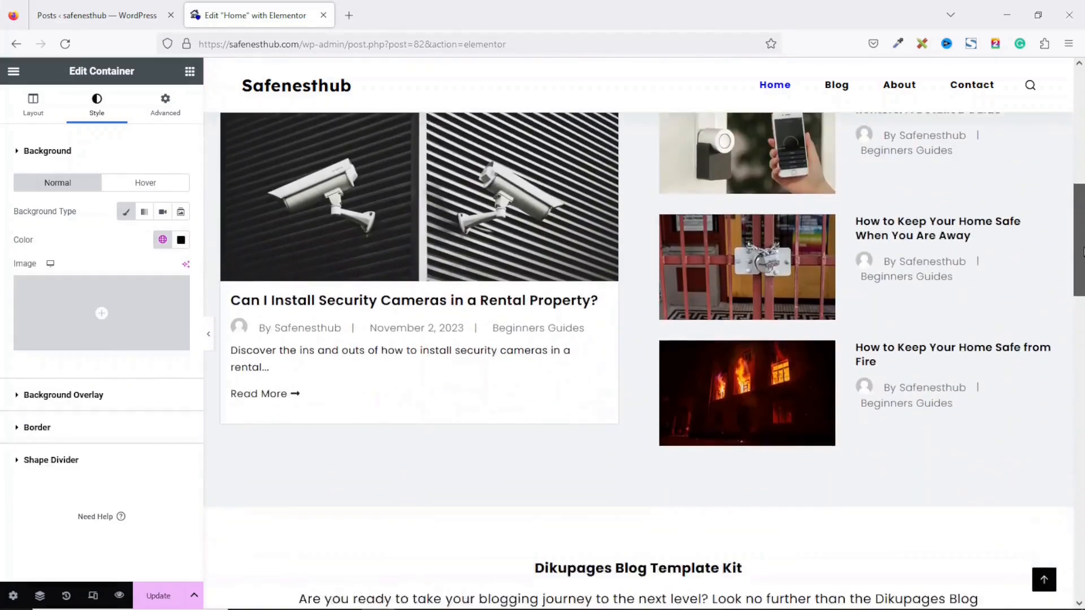
scroll(1081, 249, "down", 5)
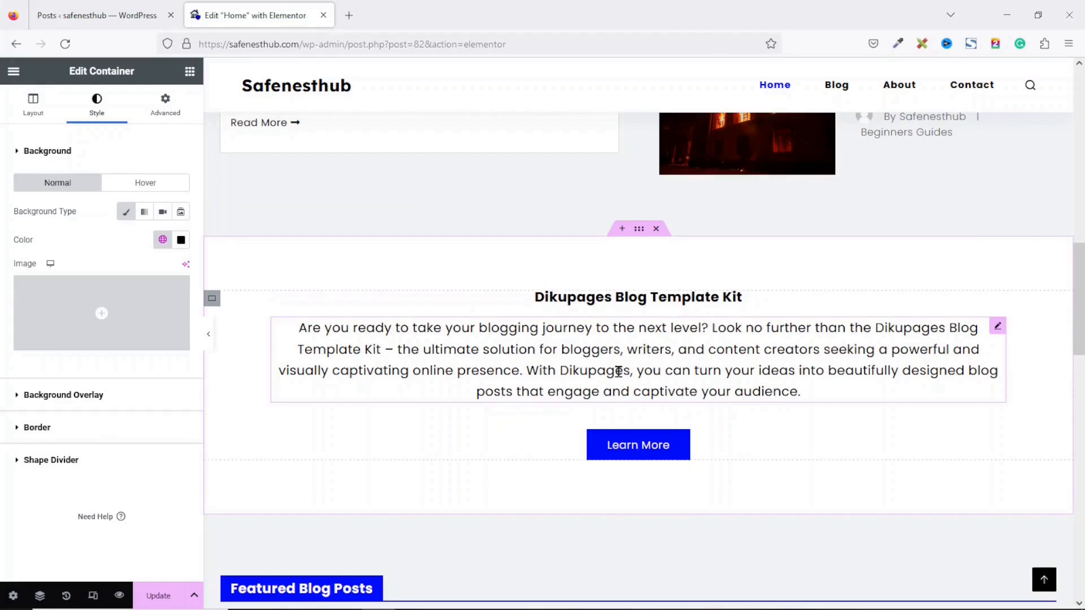
scroll(618, 371, "up", 12)
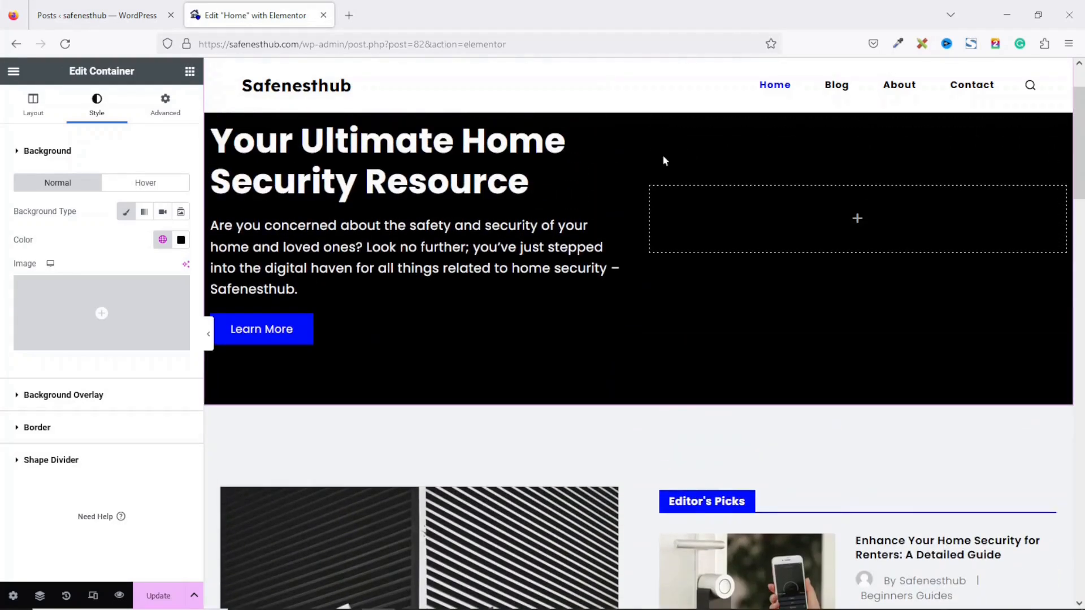
Step: Paste the hero title into the Dikupages heading, making it 'Your Ultimate Home Security Resource'
left_click(377, 157)
triple_click(86, 205)
key("ctrl+c")
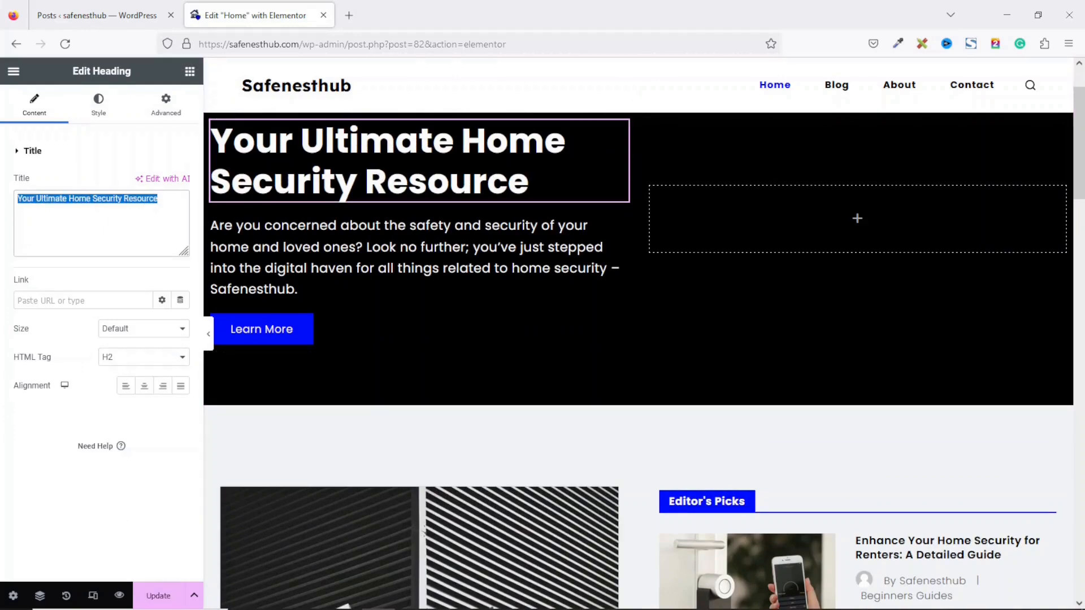
scroll(1064, 312, "down", 10)
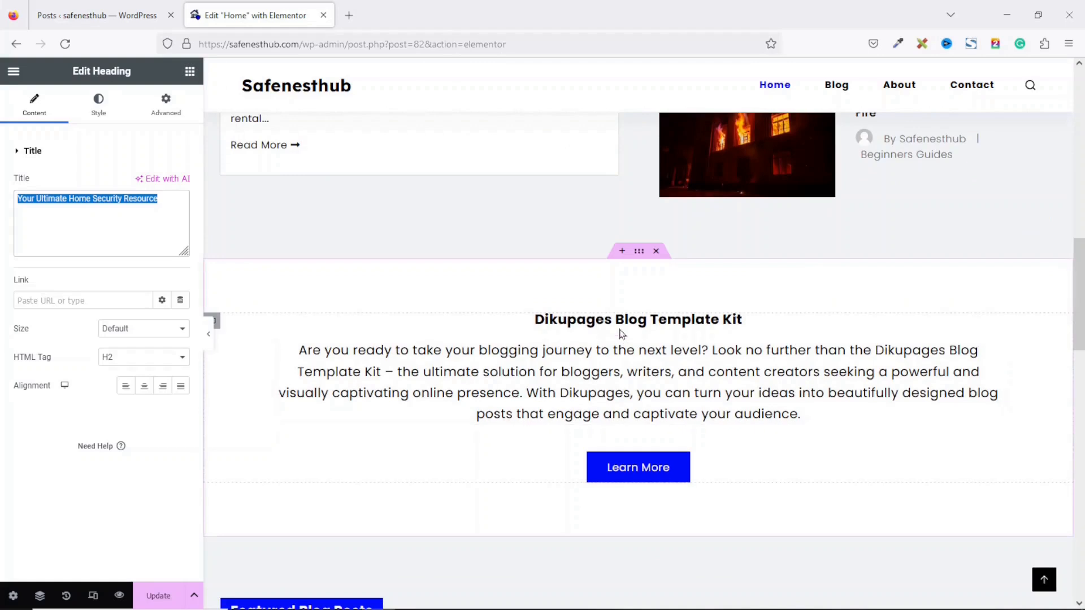
left_click(619, 325)
left_click_drag(136, 203, 2, 202)
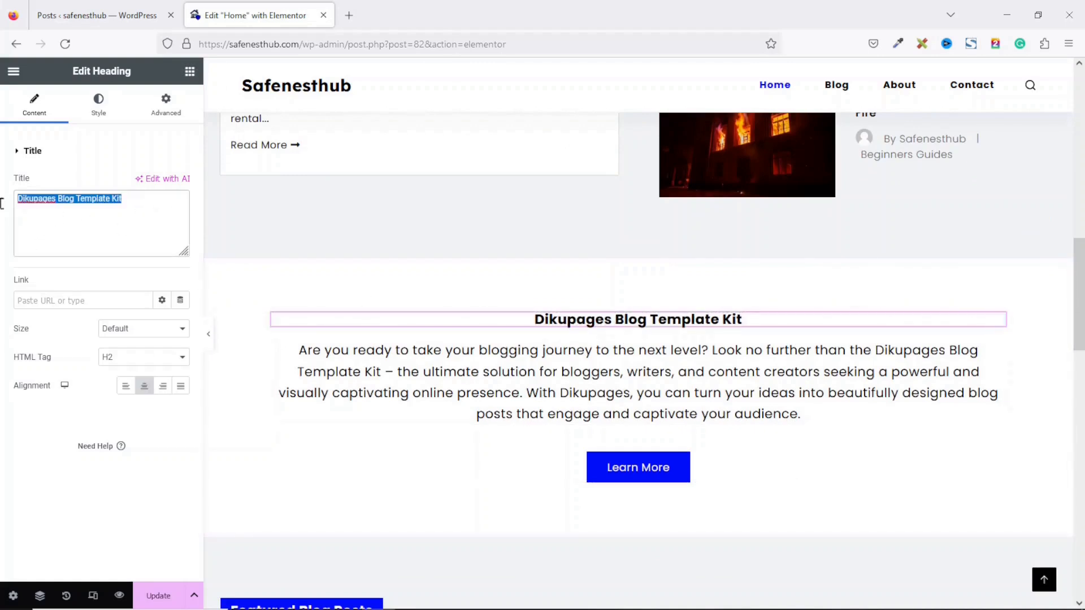
key("ctrl+v")
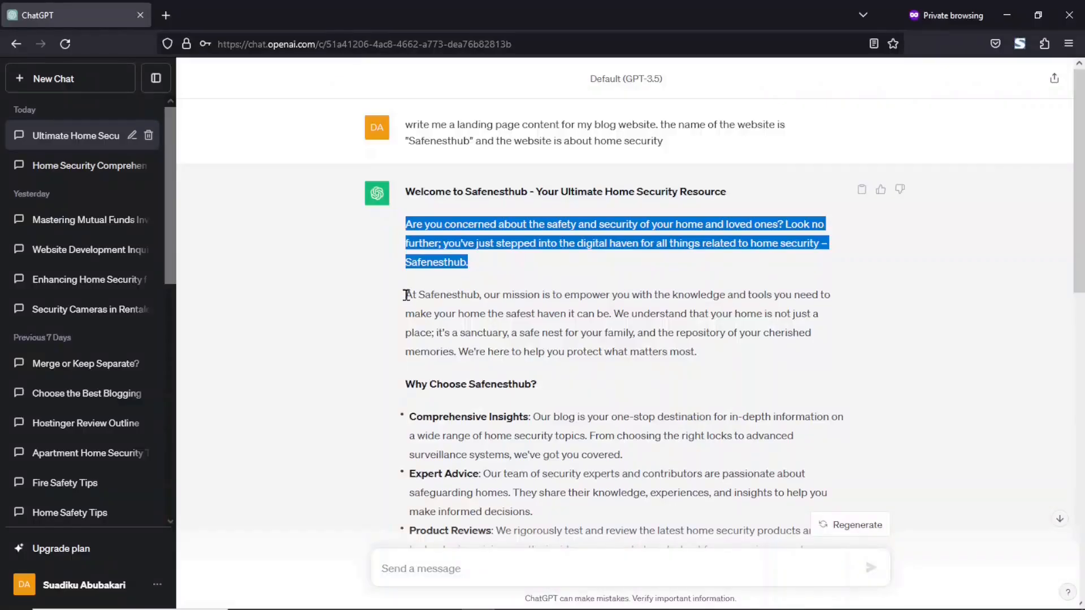
left_click_drag(407, 295, 728, 363)
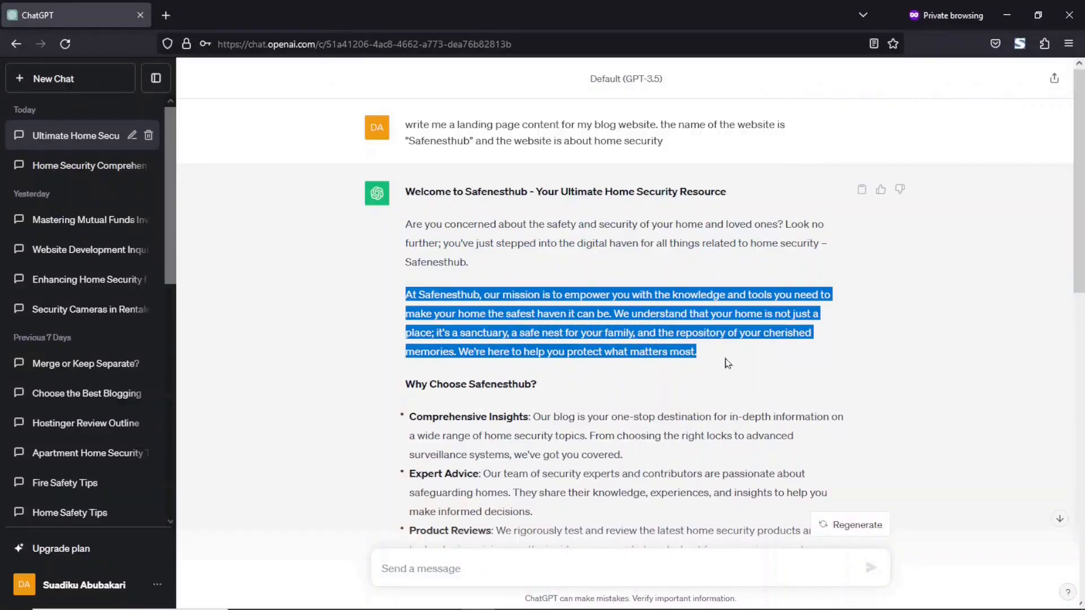
Step: Copy ChatGPT's 'At Safenesthub, our mission' paragraph and select the section's paragraph widget
right_click(584, 312)
left_click(609, 328)
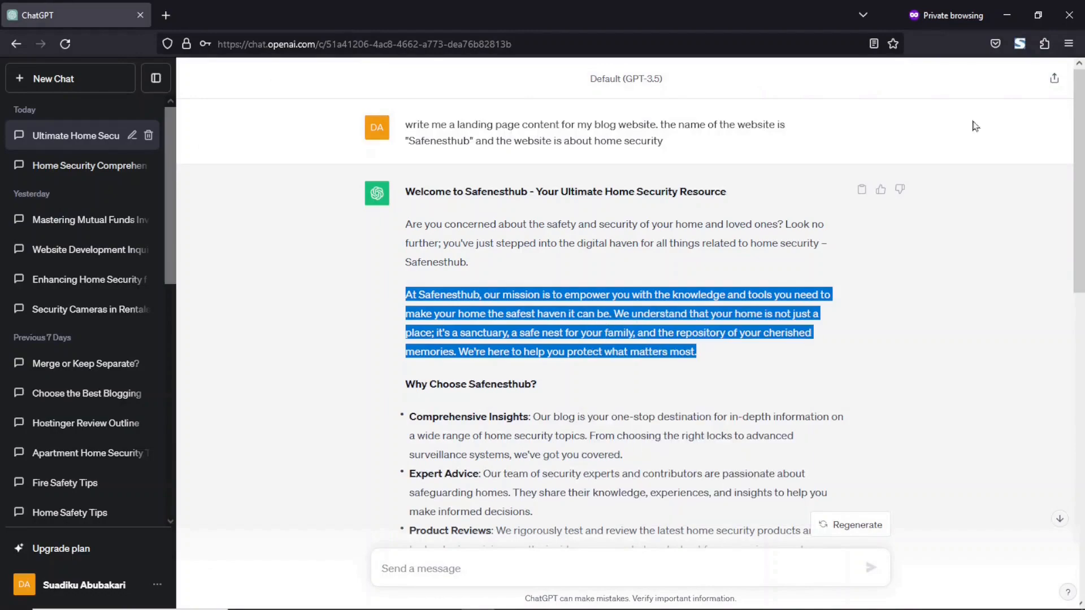
left_click(1007, 15)
left_click(600, 389)
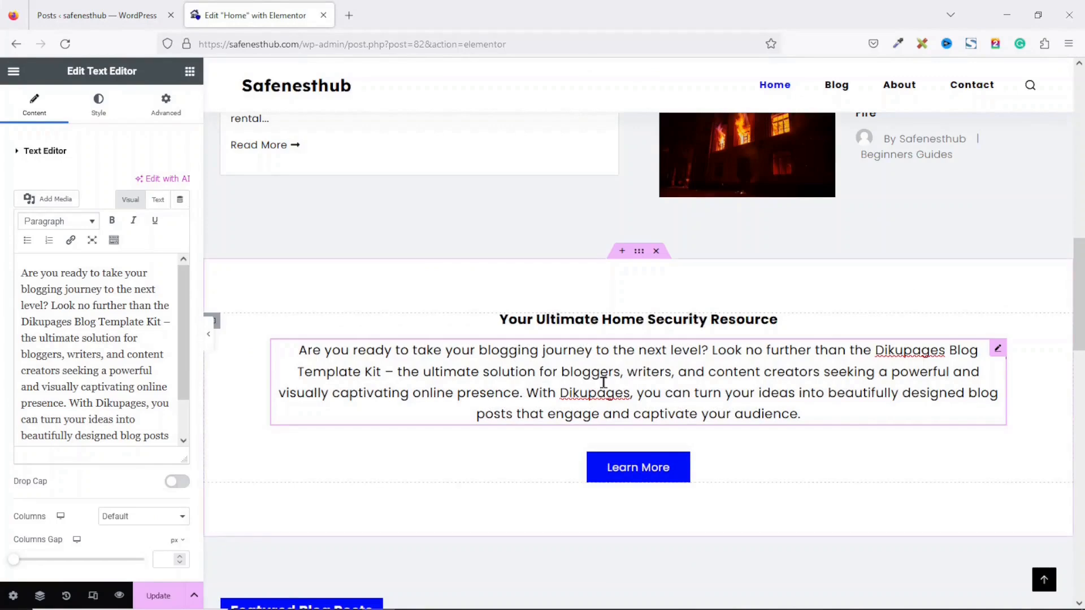
Step: Replace the section's paragraph text with the copied Safenesthub mission paragraph
left_click(128, 356)
key("ctrl+a")
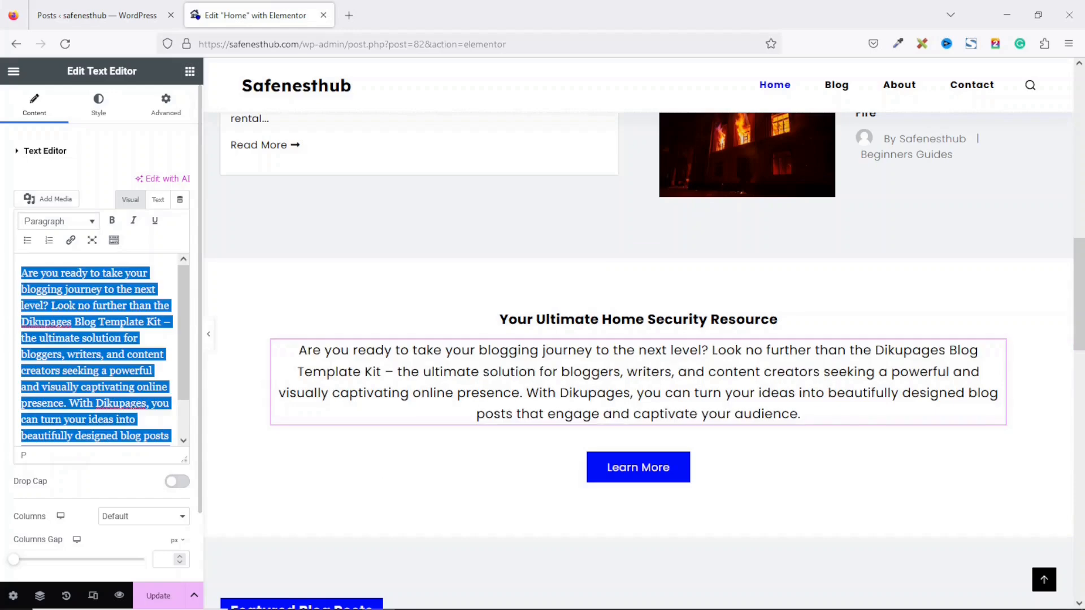
key("BackSpace")
key("ctrl+v")
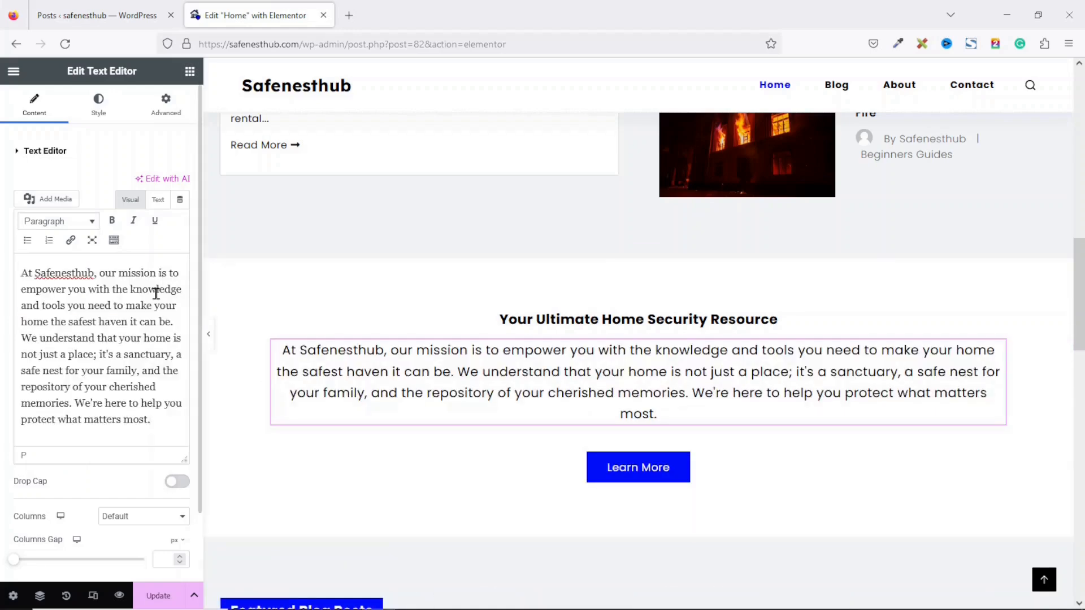
left_click(639, 474)
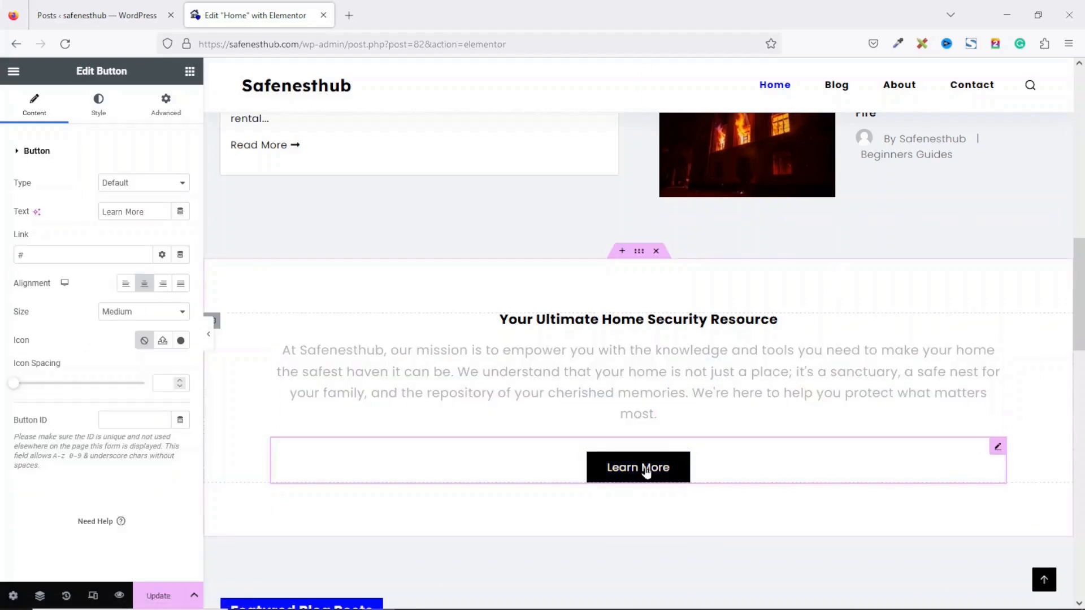
left_click_drag(31, 253, 2, 258)
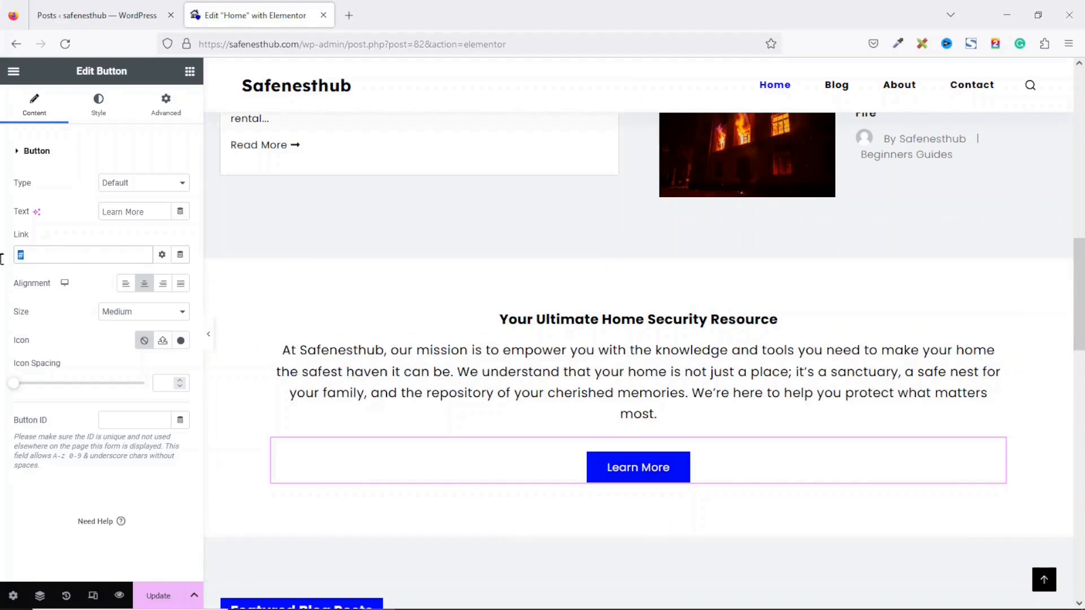
type("blog")
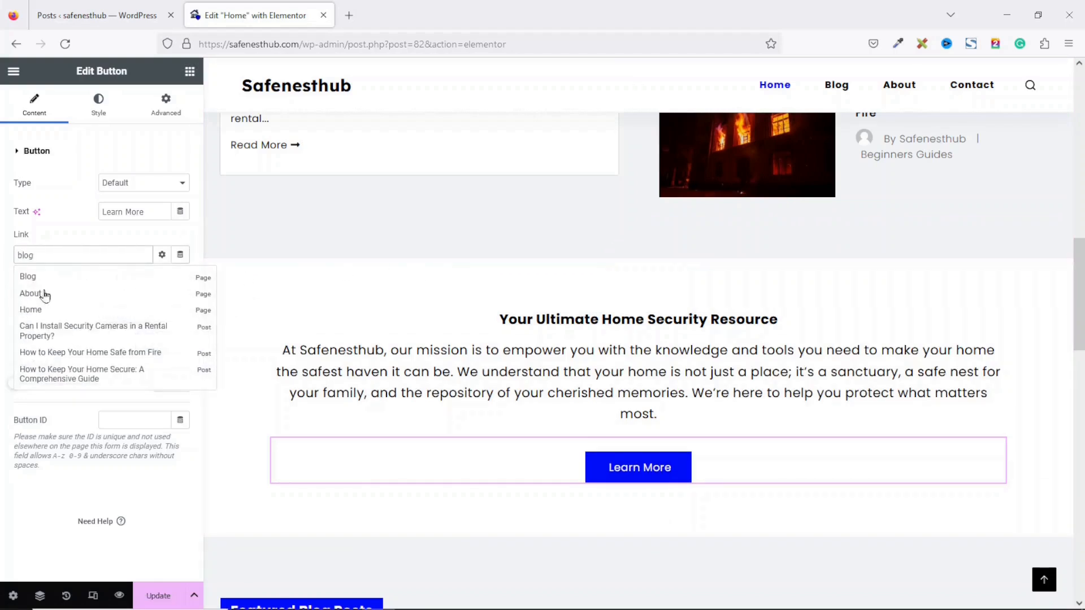
left_click(45, 277)
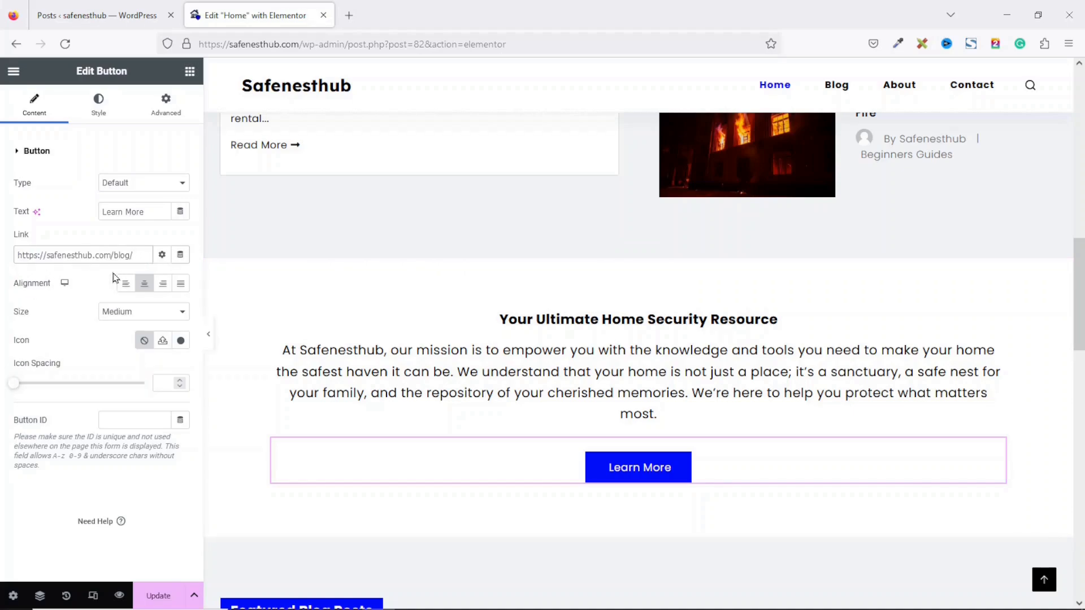
scroll(246, 292, "down", 8)
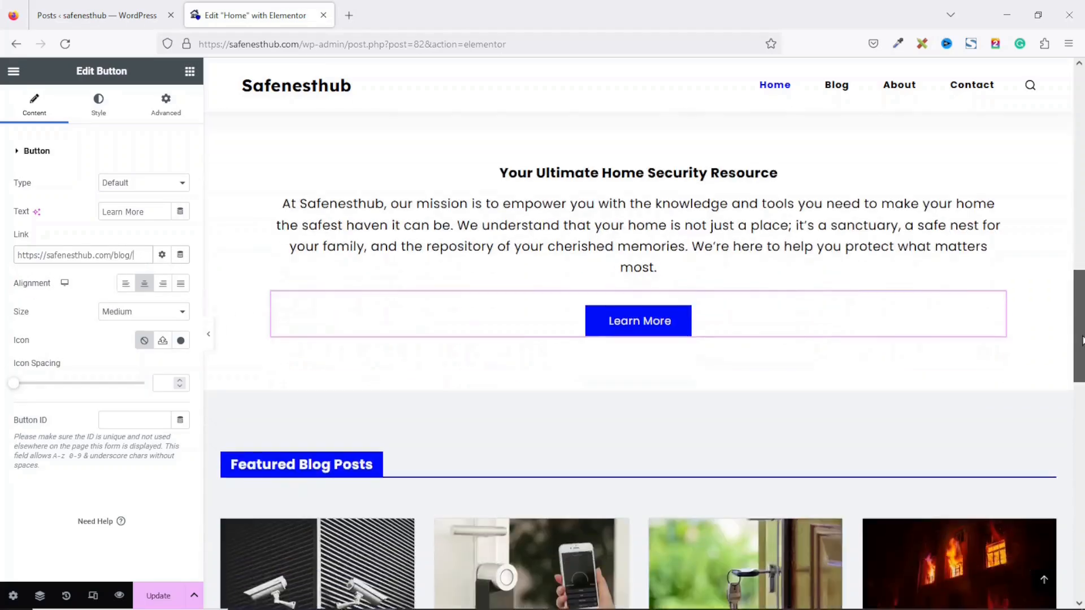
scroll(643, 398, "down", 8)
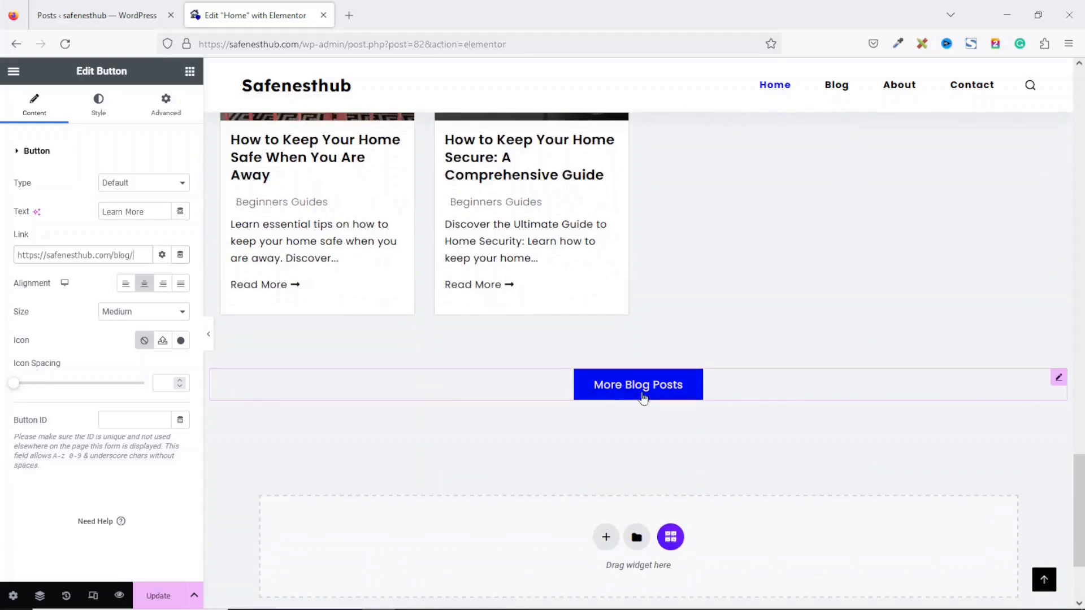
left_click(643, 397)
left_click_drag(57, 255, 2, 266)
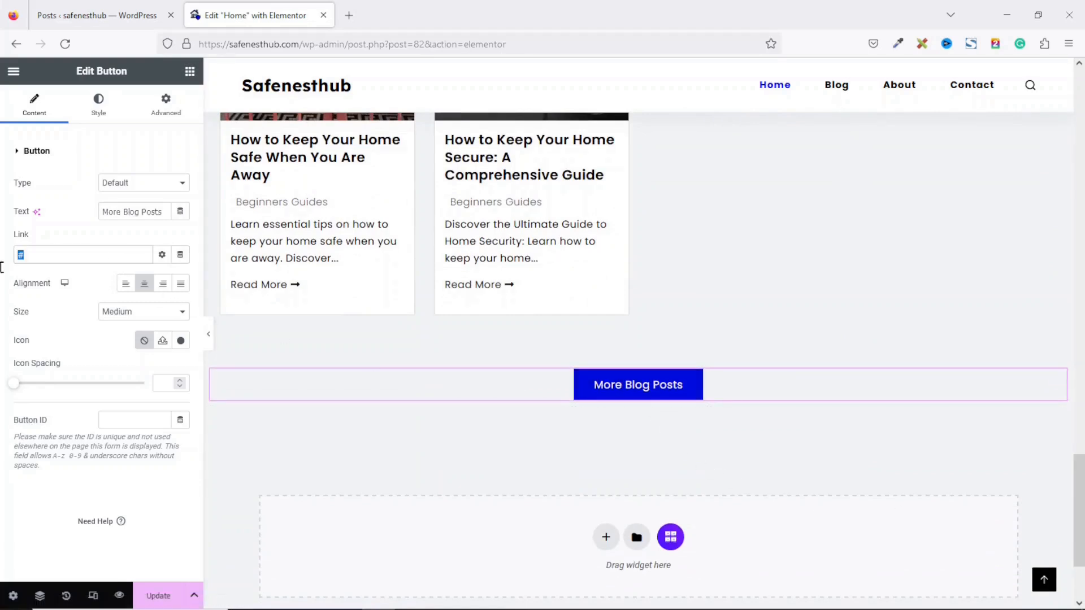
key("BackSpace")
type("blog")
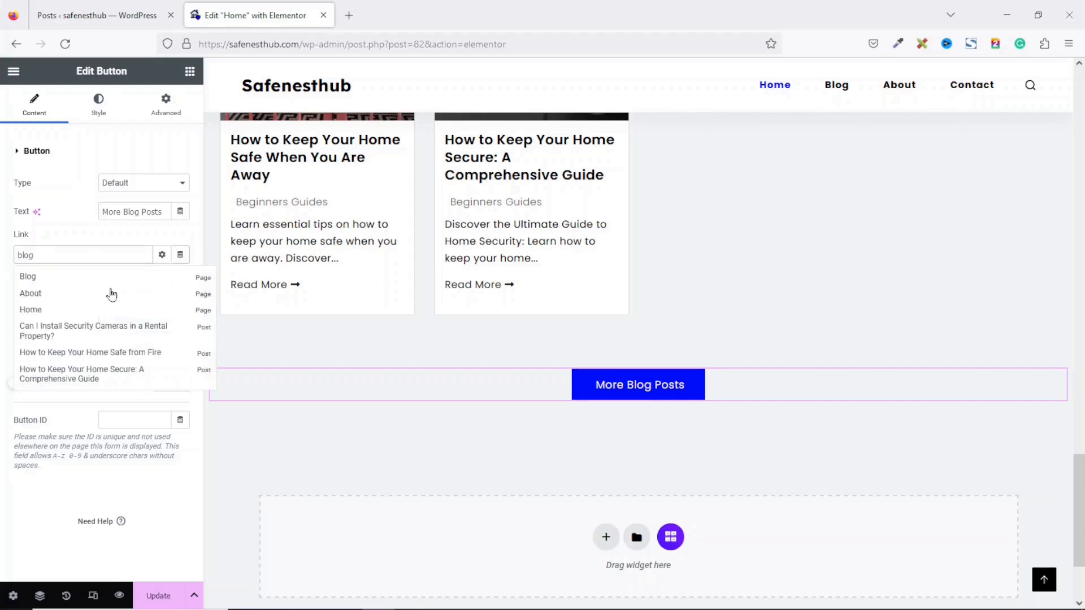
left_click(28, 277)
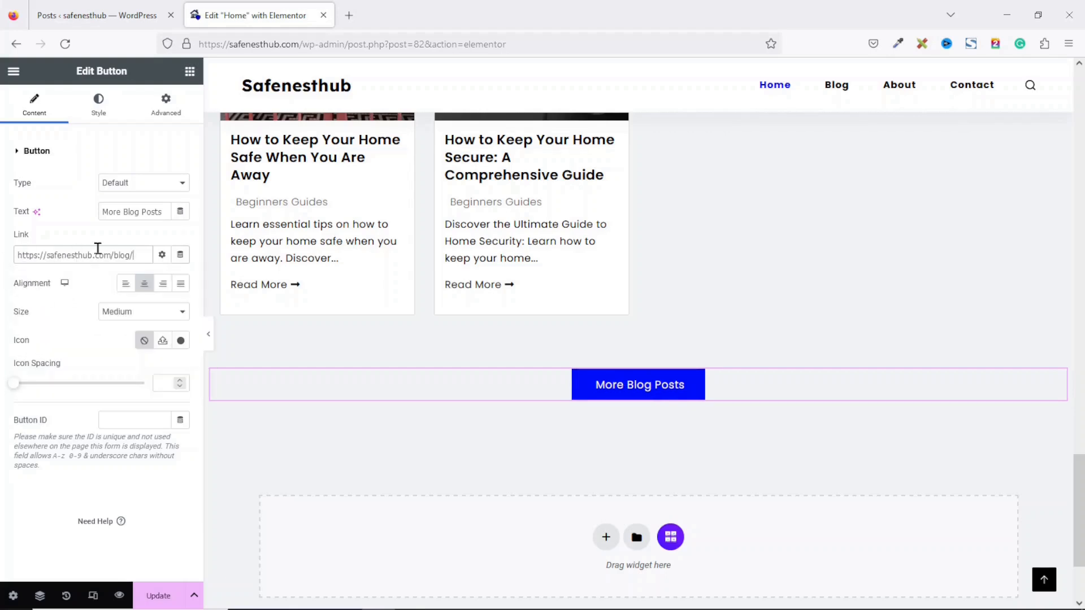
left_click_drag(1079, 519, 1082, 210)
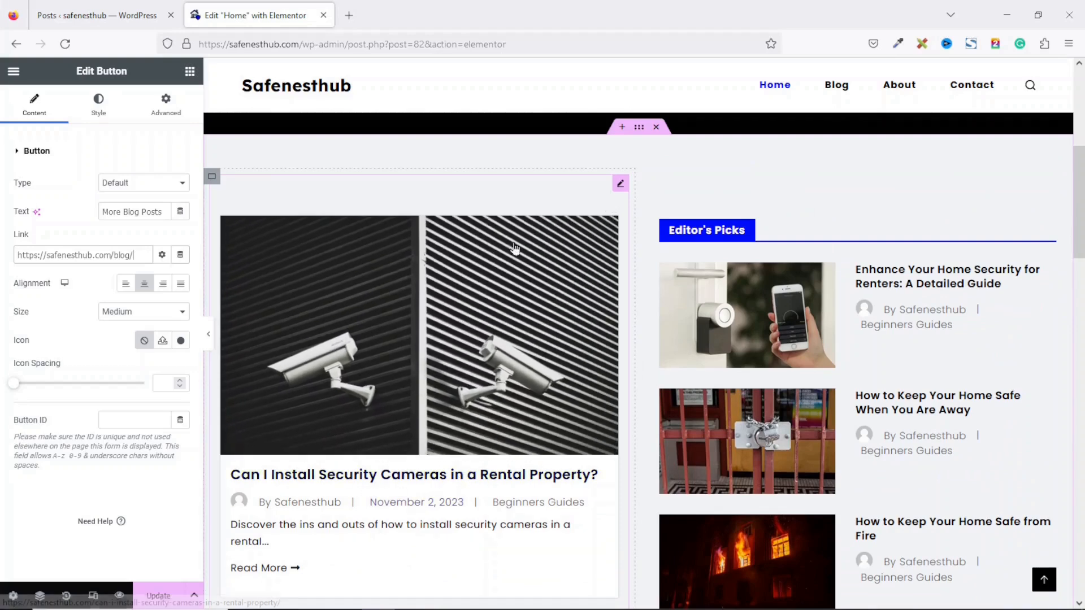
Step: Open the left post grid's query settings, keeping Posts as the source
left_click(620, 184)
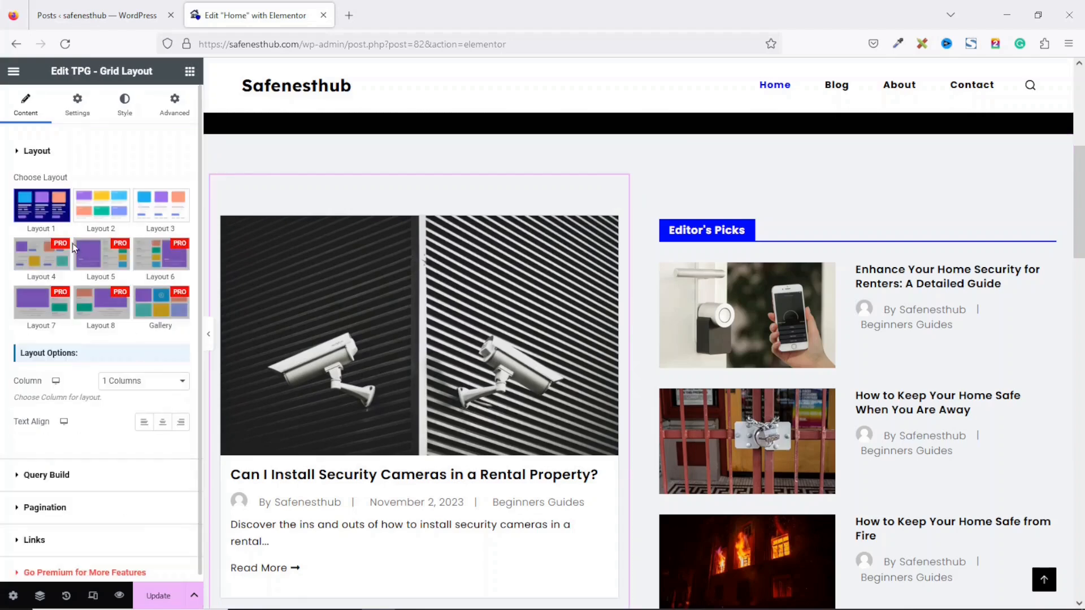
left_click(47, 476)
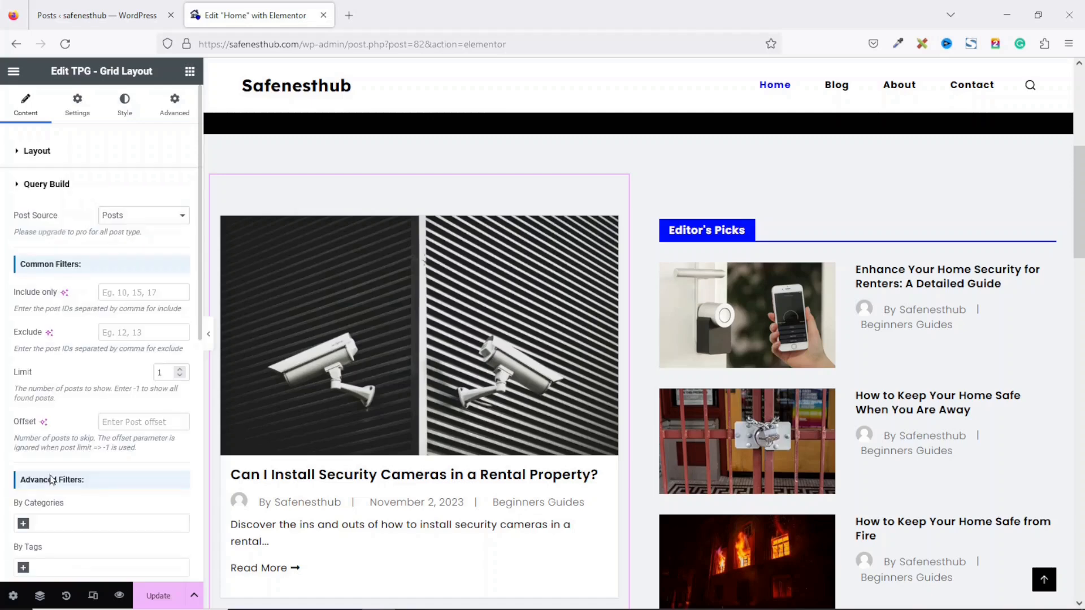
left_click(126, 219)
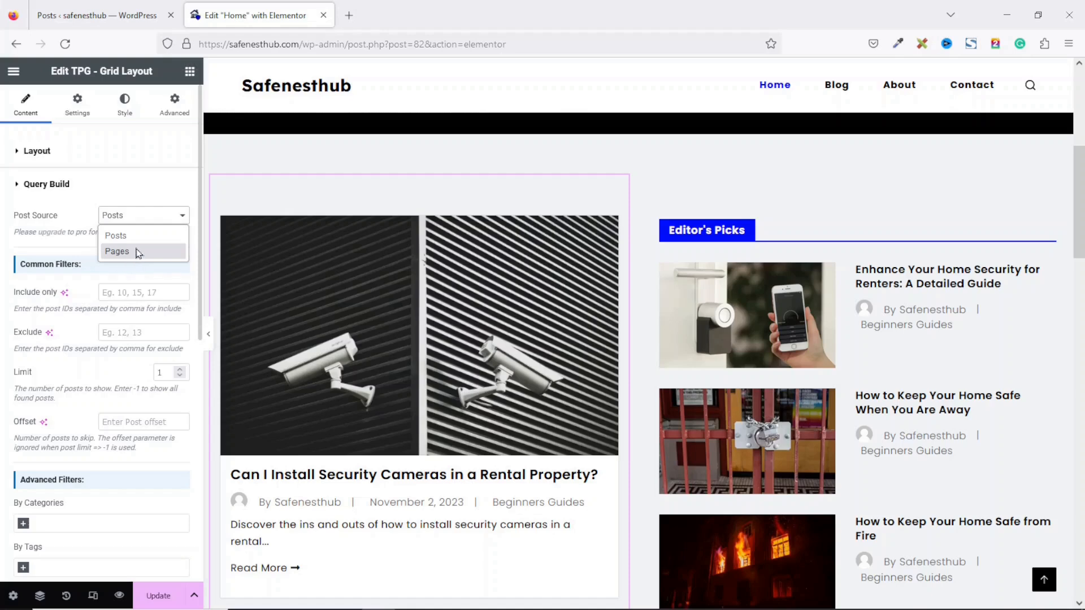
left_click(128, 252)
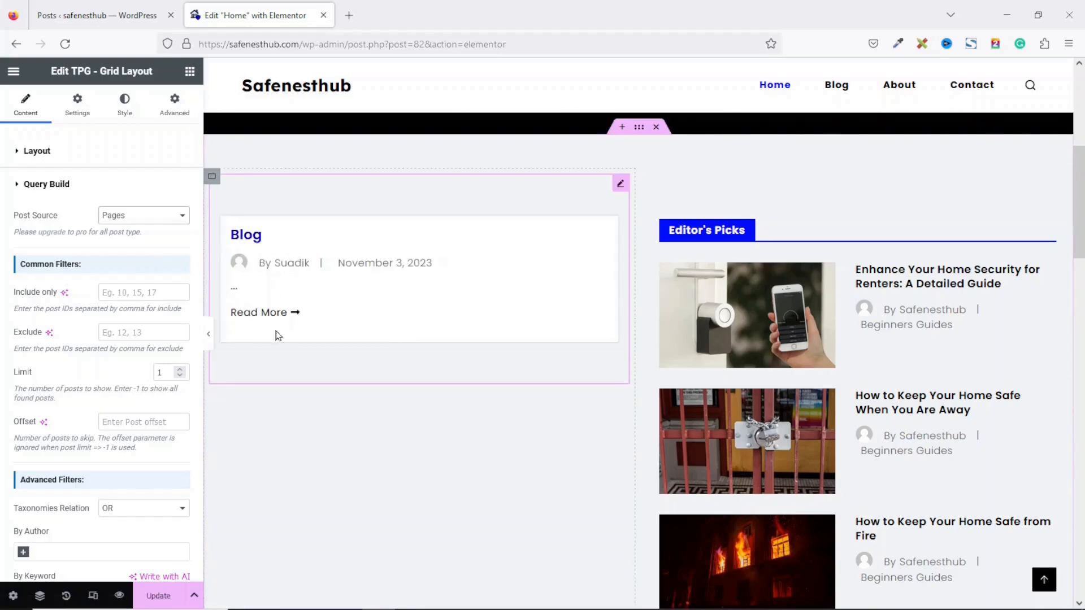
left_click(160, 217)
left_click(149, 245)
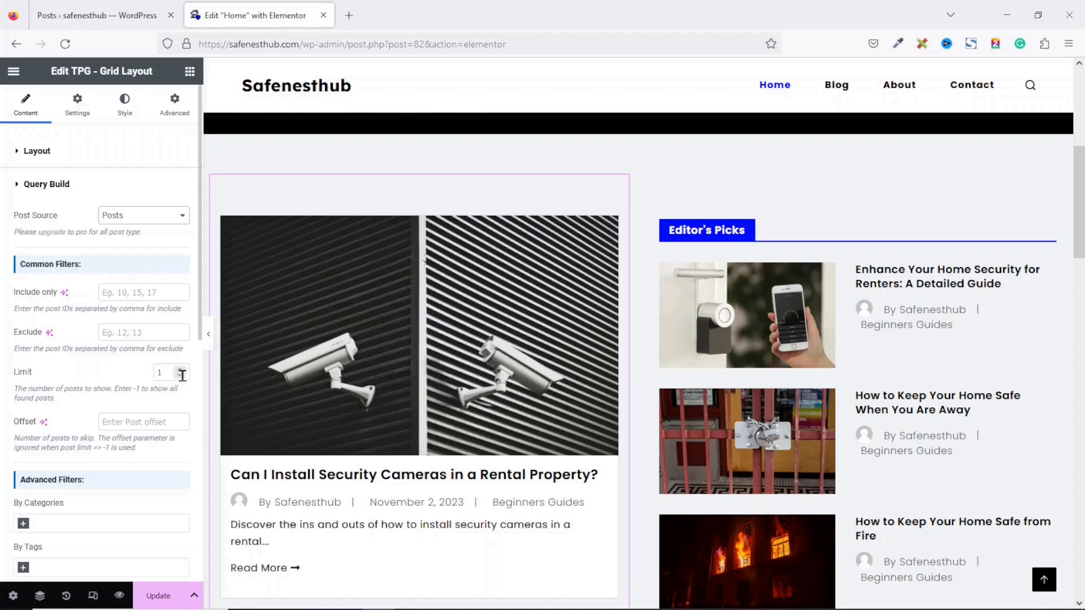
Step: Limit the left post grid to 1 post, showing the rental-property security cameras post
left_click(180, 370)
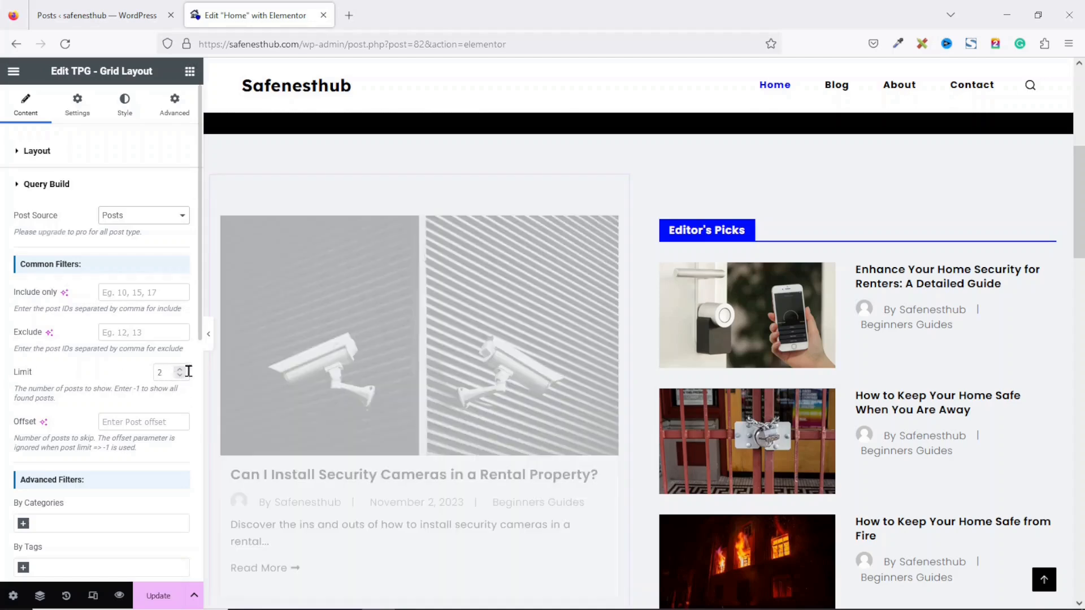
scroll(642, 276, "down", 6)
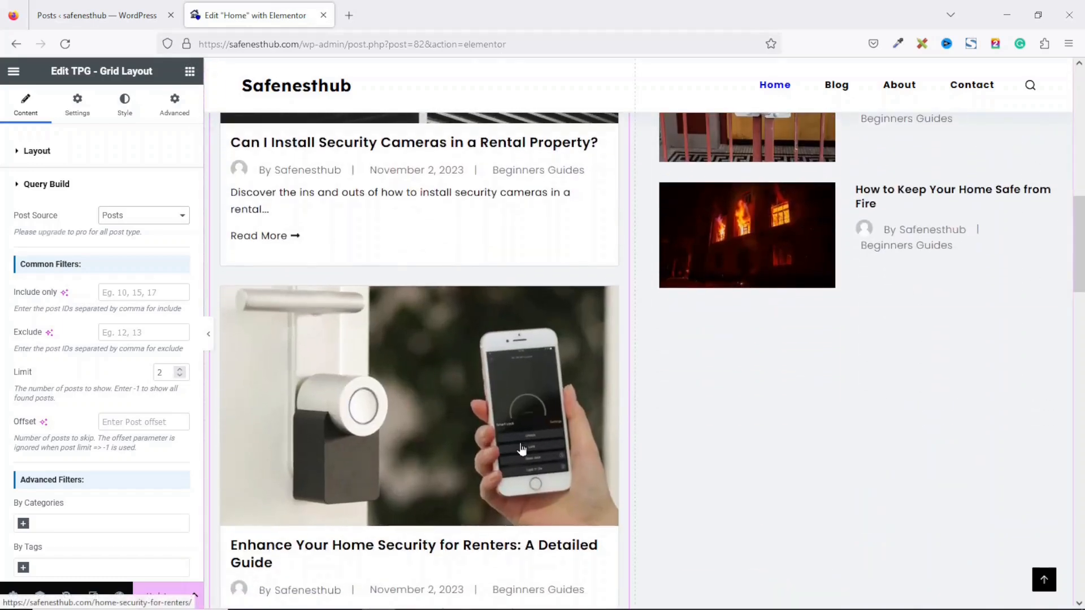
left_click_drag(1080, 237, 1080, 210)
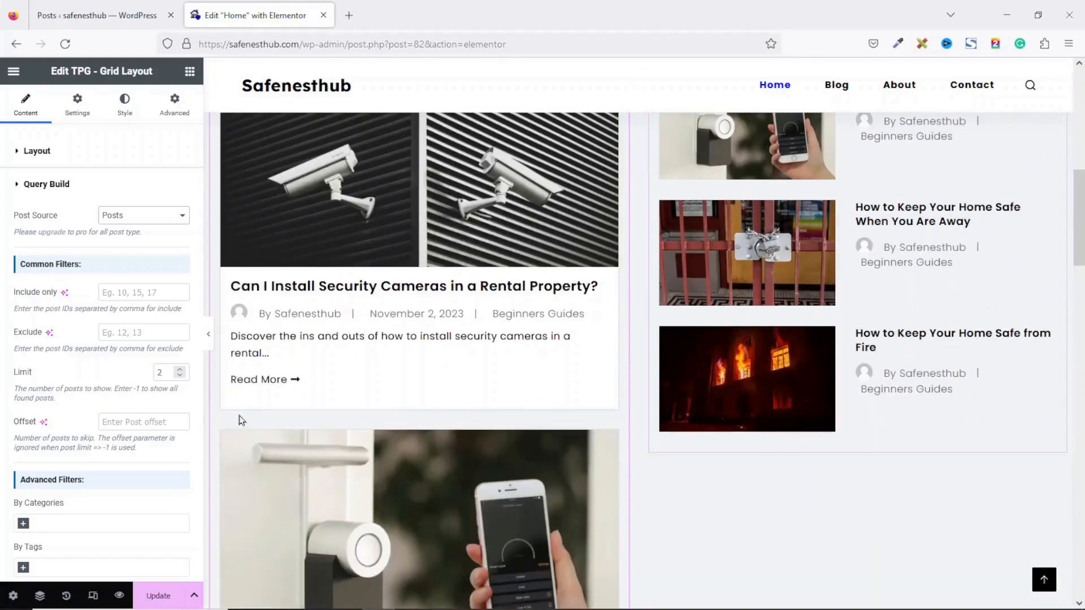
left_click(180, 376)
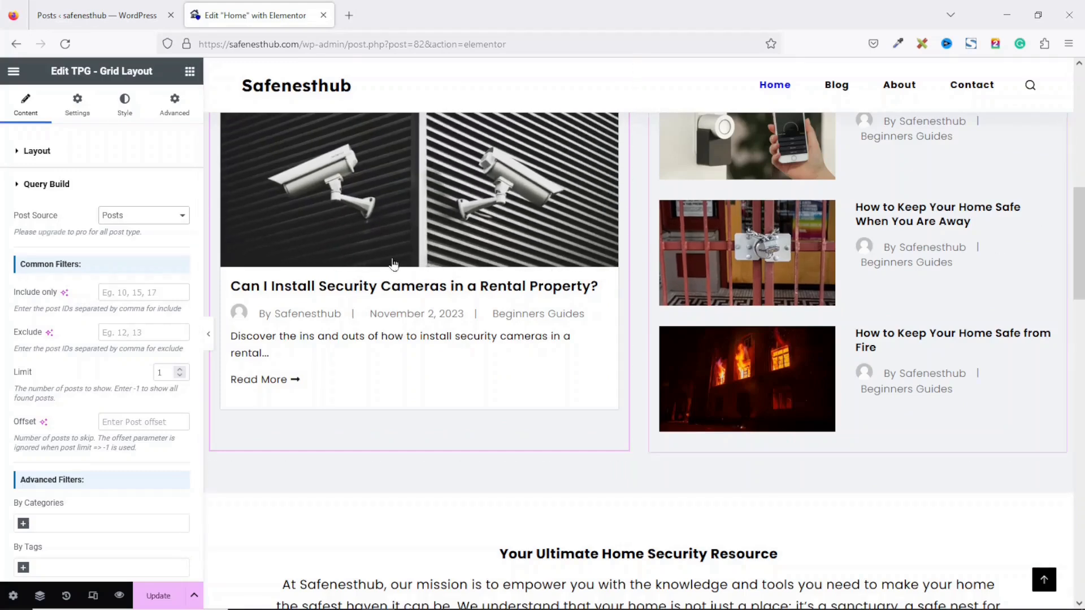
scroll(195, 265, "down", 2)
scroll(195, 265, "down", 6)
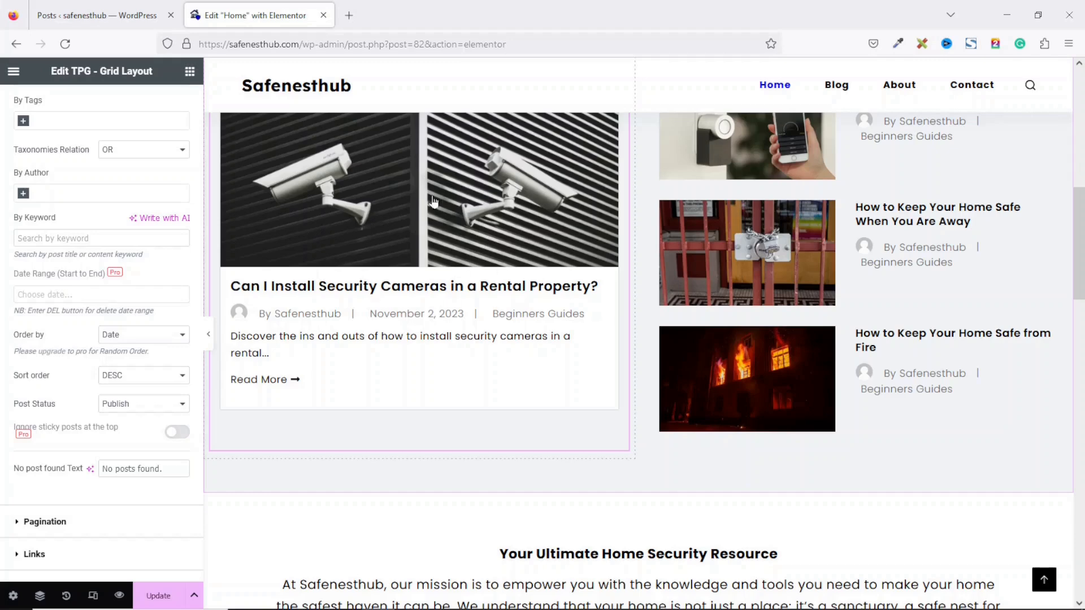
left_click(138, 337)
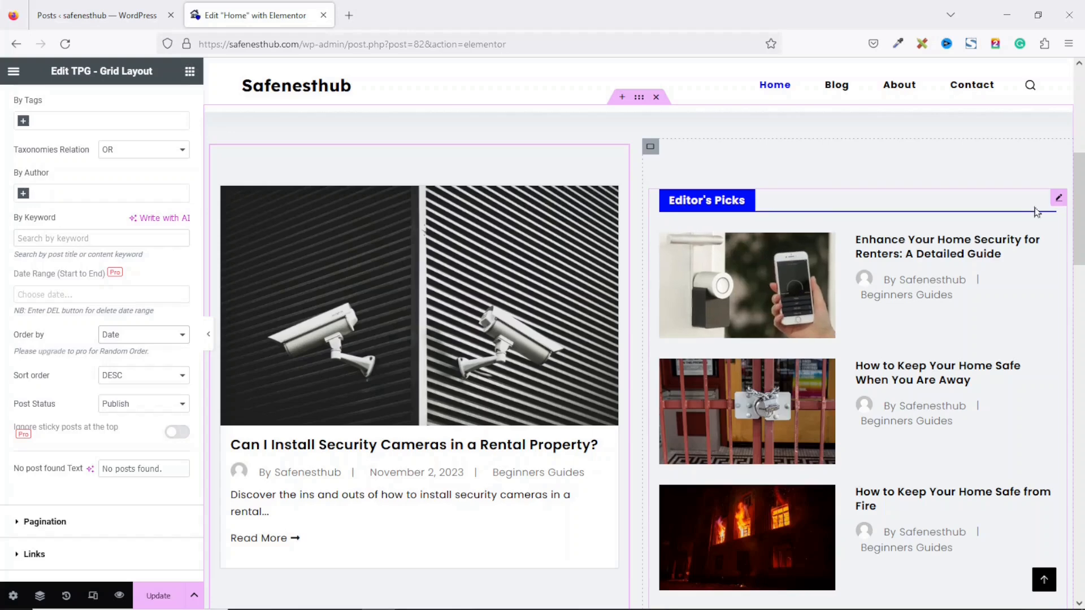
Step: Re-enter offset 1 in the Editor's Picks query, keeping 3 posts ordered by comments descending
left_click(1060, 200)
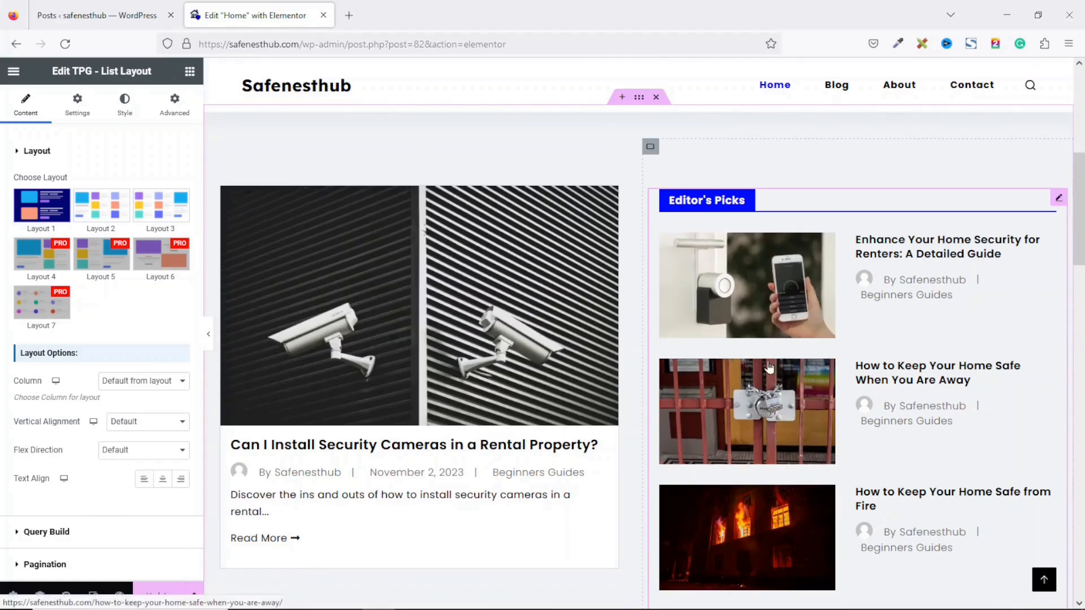
left_click(53, 531)
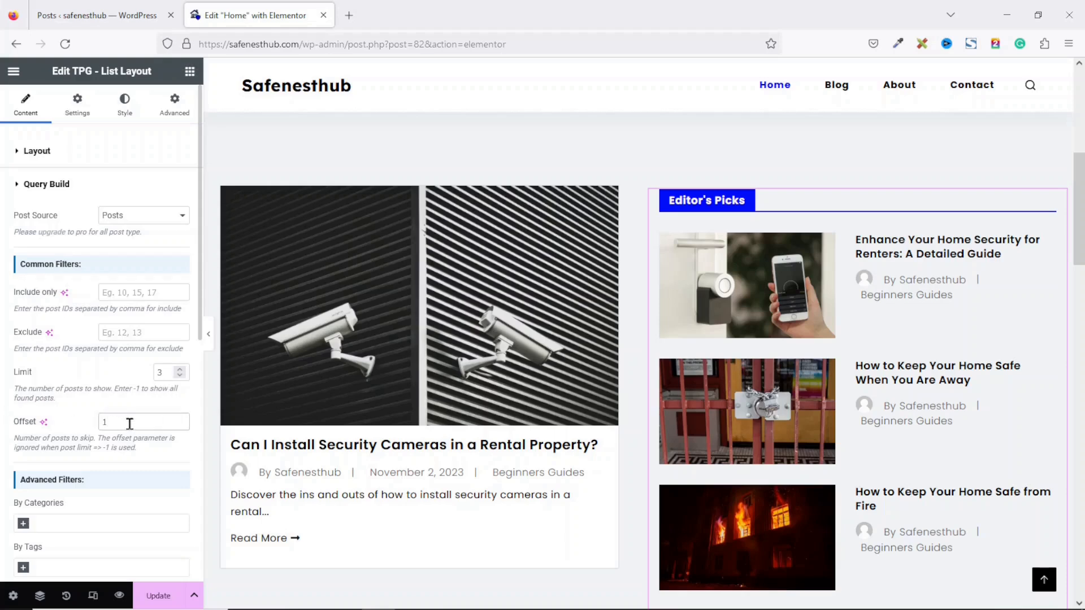
key("BackSpace")
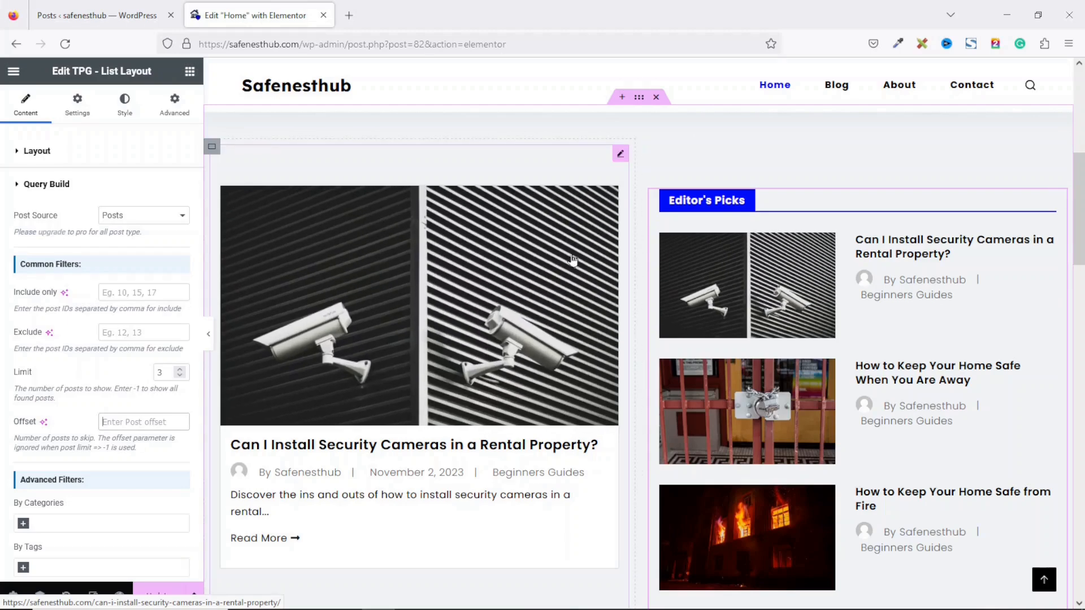
type("1")
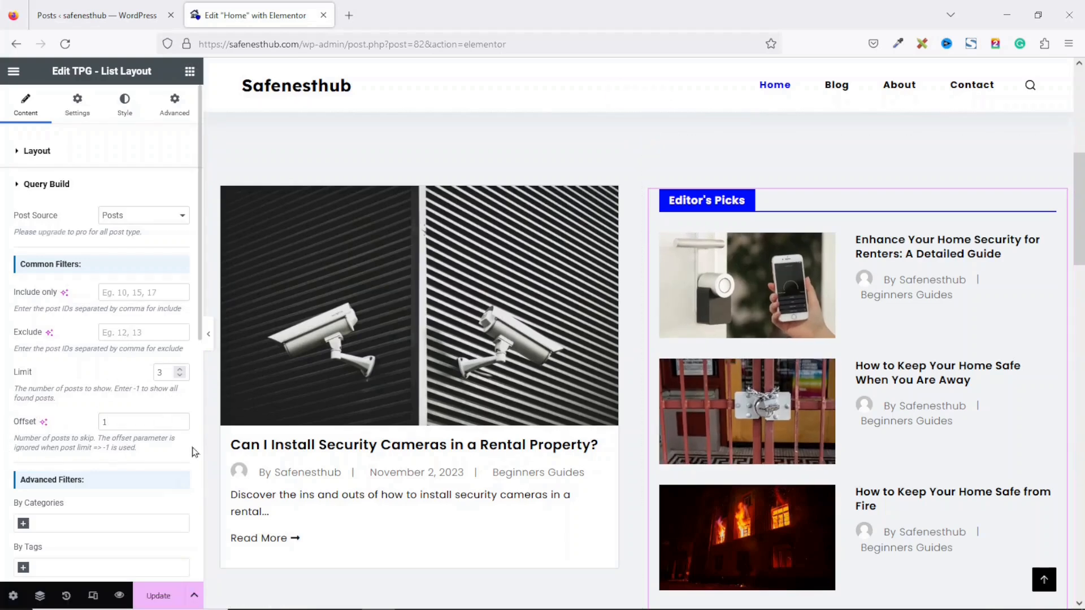
scroll(186, 450, "down", 7)
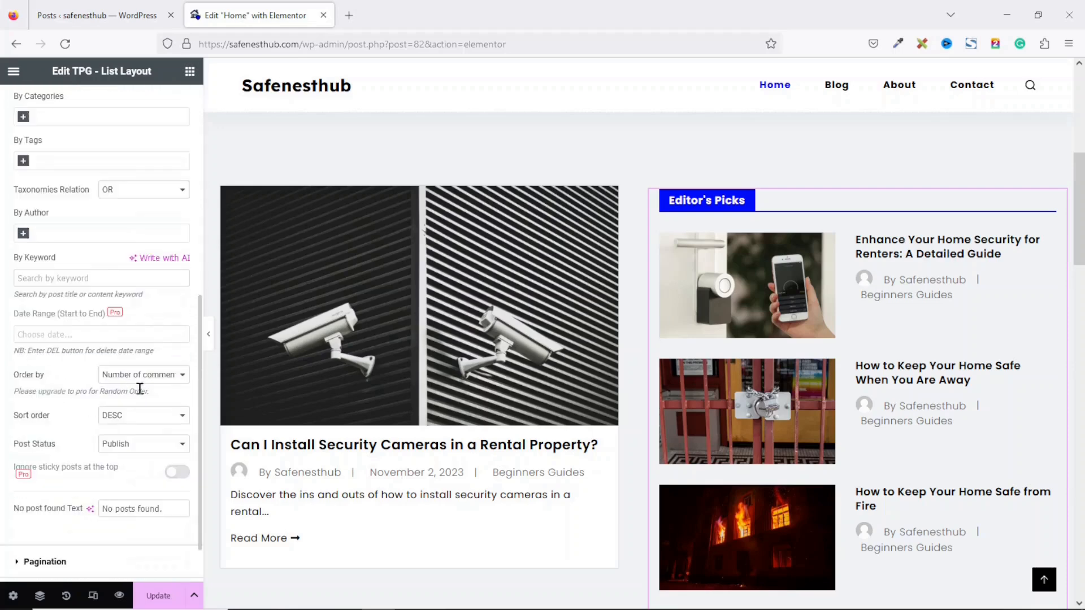
left_click(151, 379)
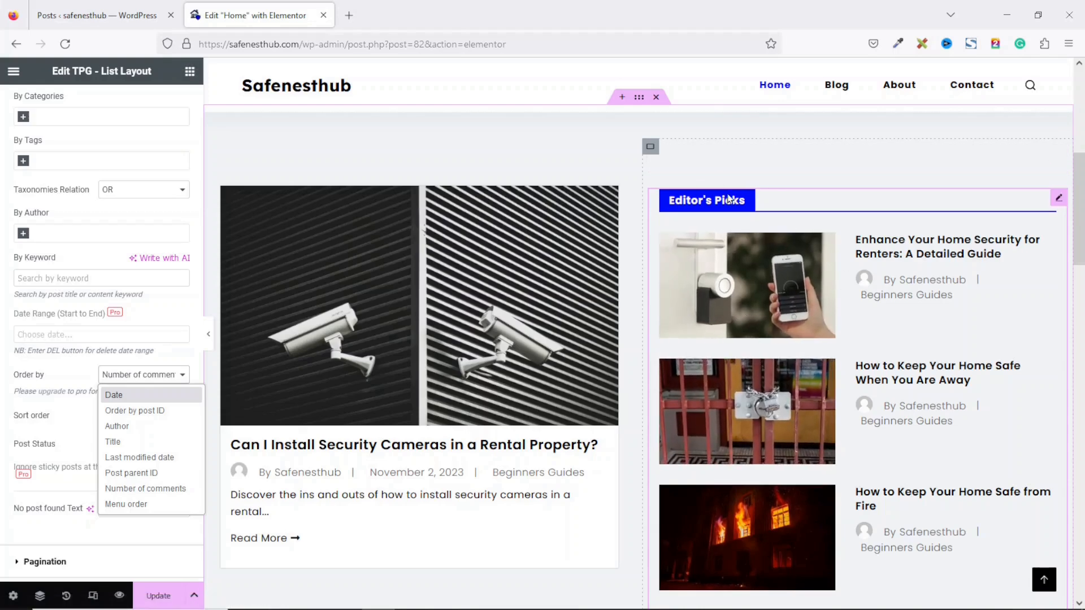
scroll(565, 226, "up", 7)
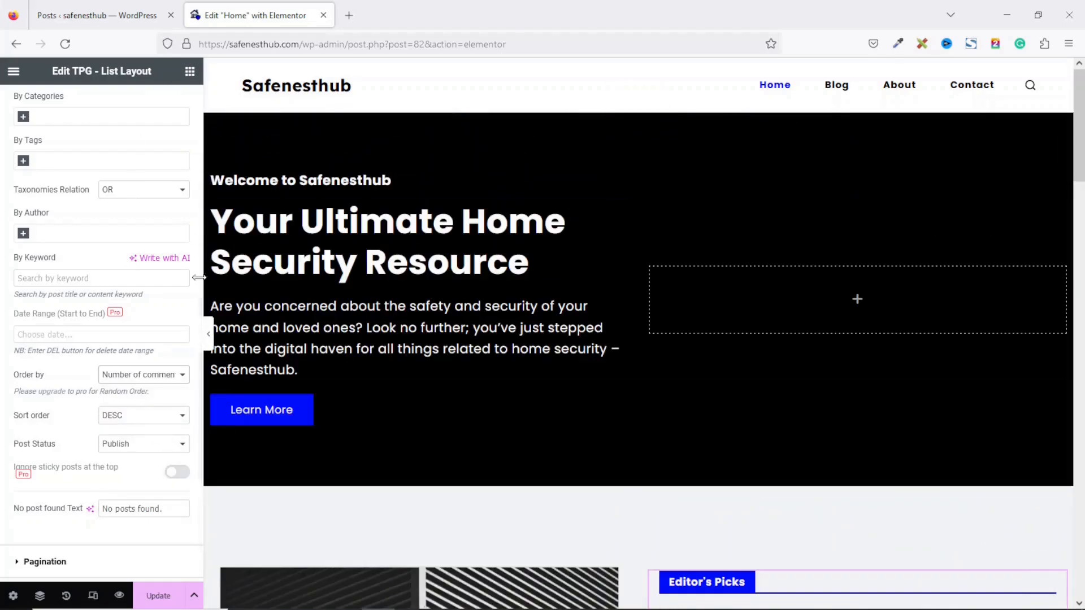
scroll(157, 226, "up", 10)
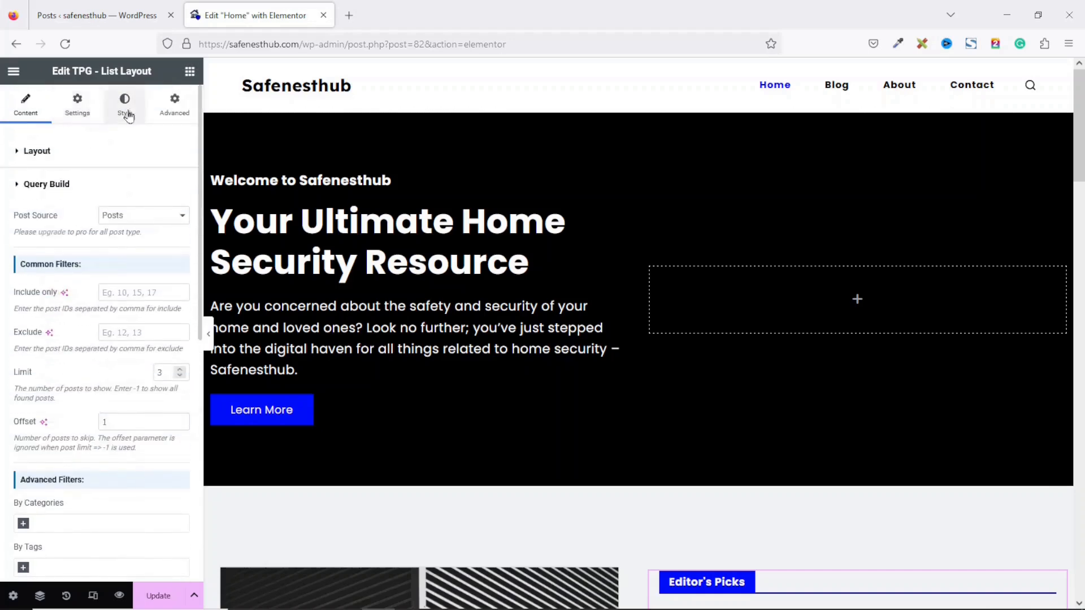
Step: Rename the list's section title to 'Latest posts', then restore it to 'Editor's Picks'
left_click(82, 111)
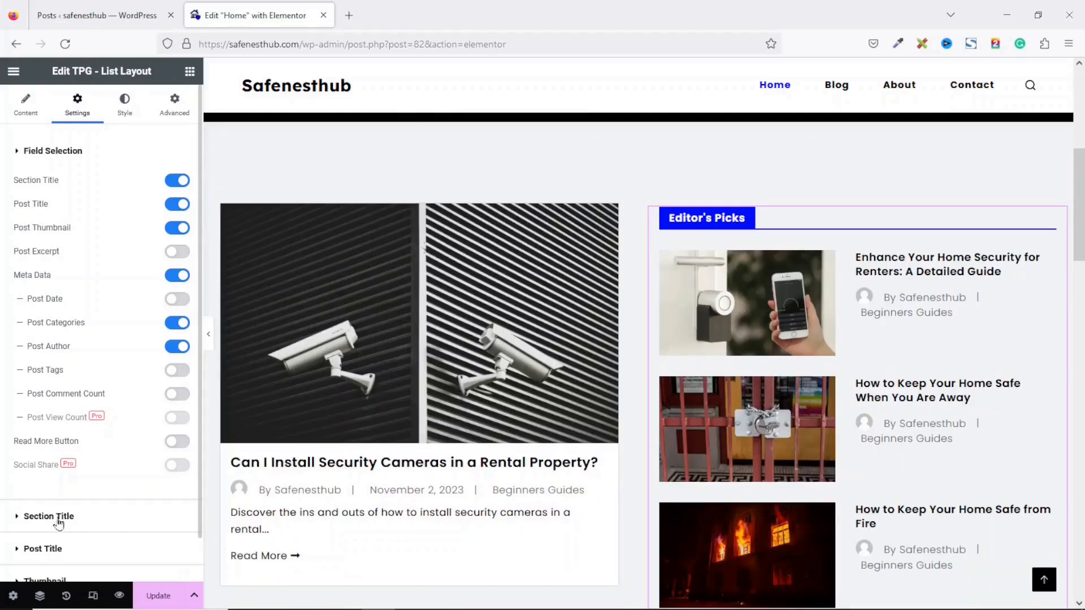
left_click(57, 518)
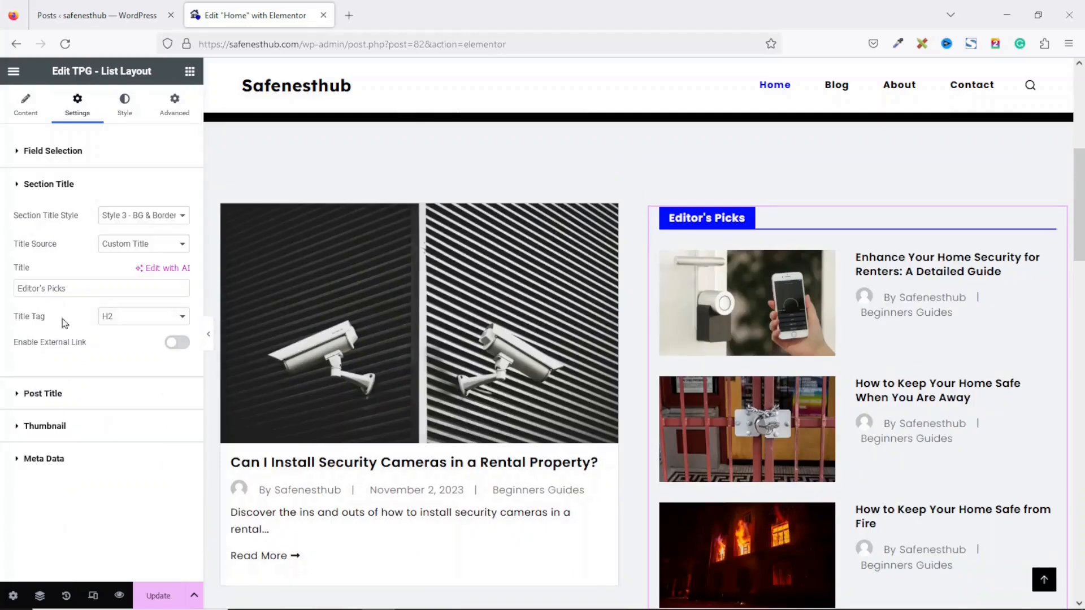
left_click_drag(83, 288, 2, 288)
type("Latest")
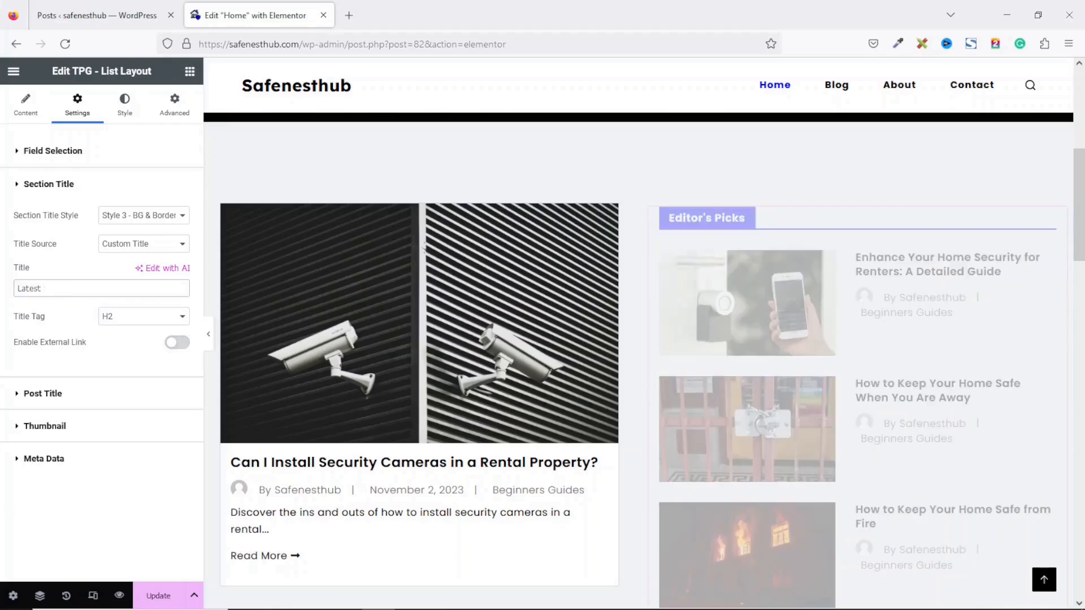
type(" posts")
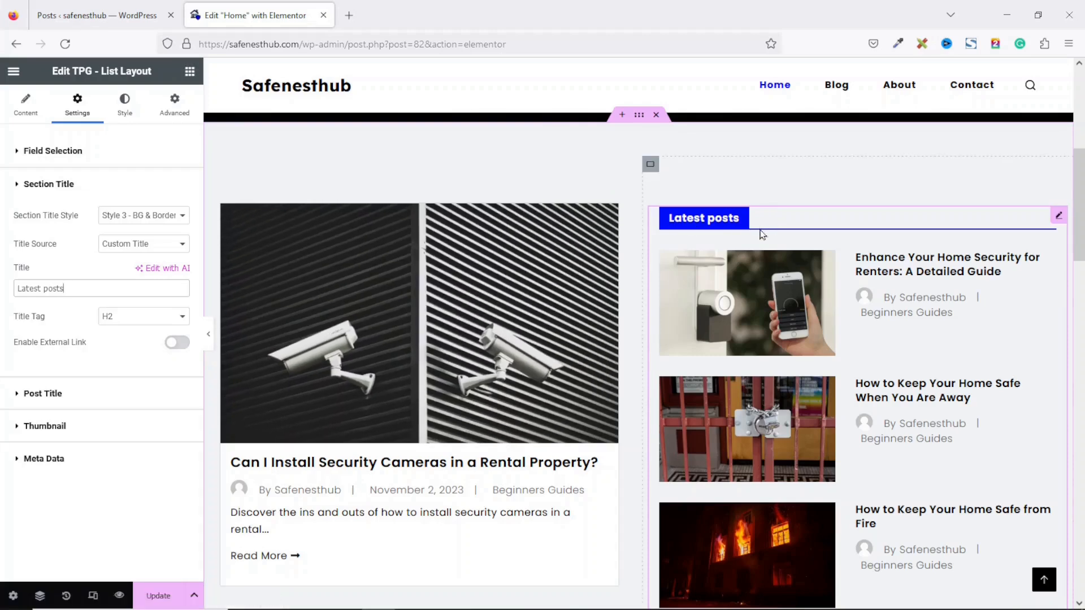
left_click_drag(113, 288, 2, 288)
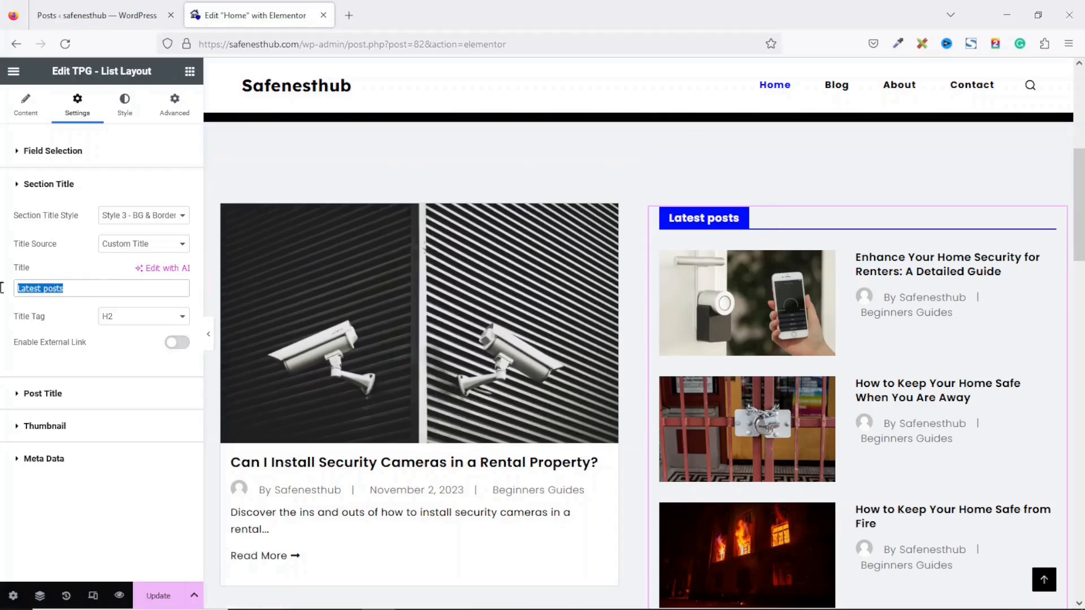
type("Editor's Picks")
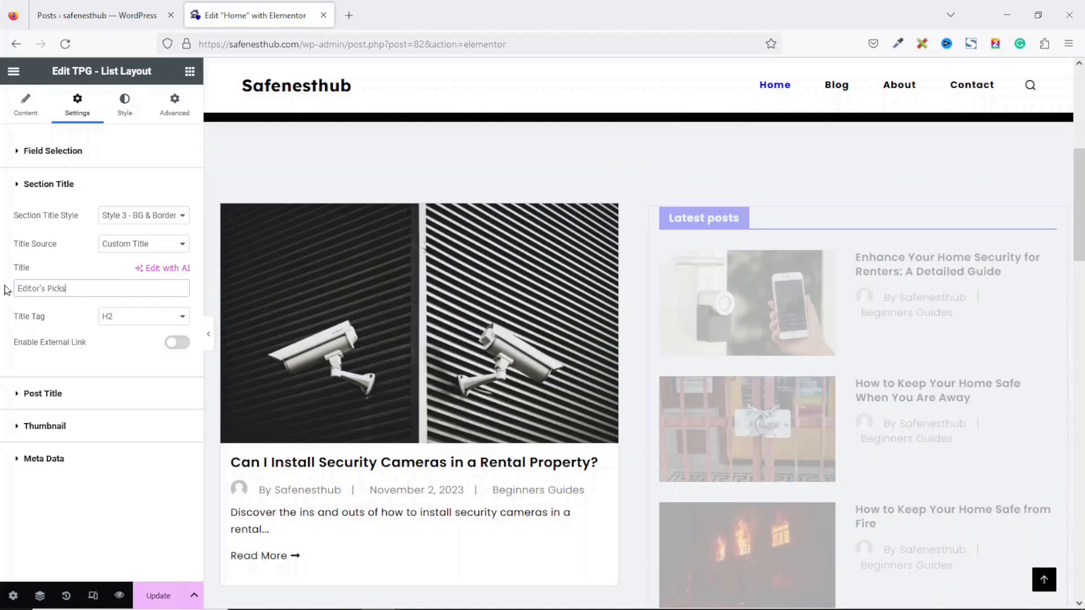
left_click_drag(1079, 215, 1079, 396)
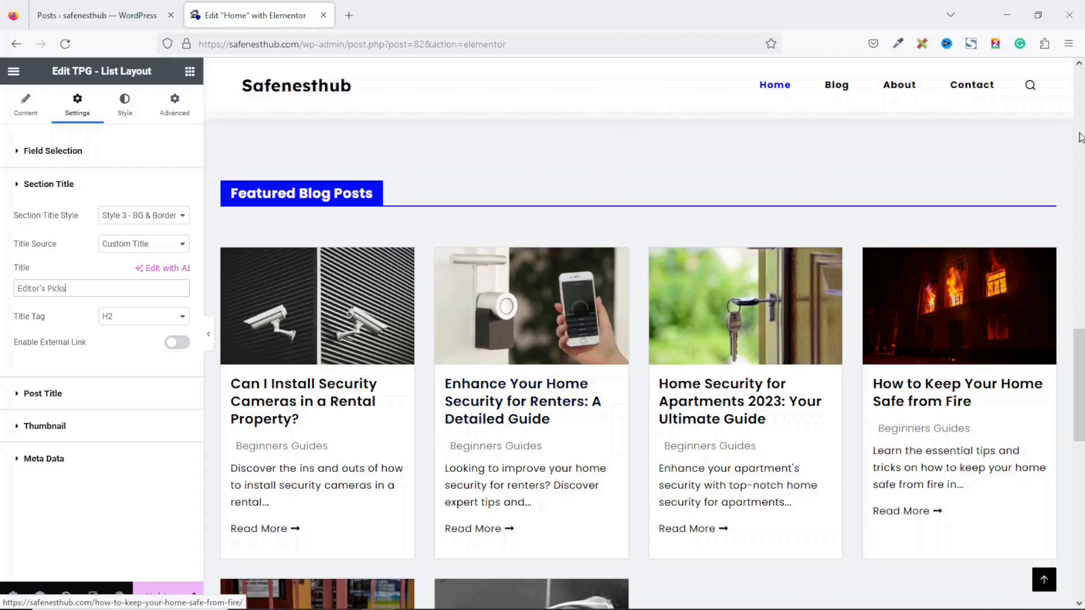
Step: Set the Featured Blog Posts grid layout to 3 columns
left_click(1060, 171)
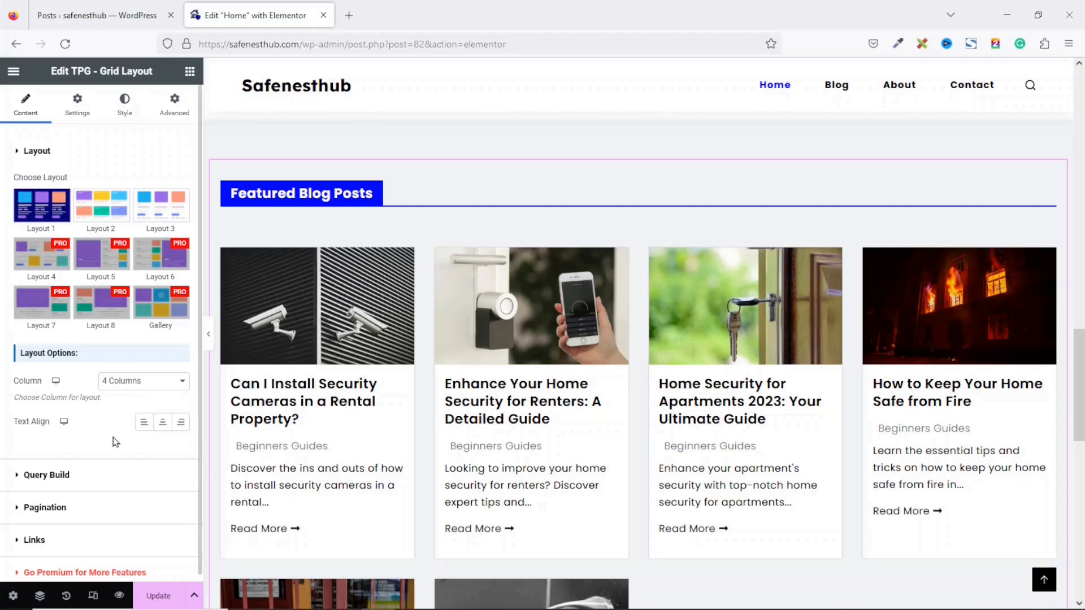
scroll(115, 442, "down", 1)
left_click(44, 469)
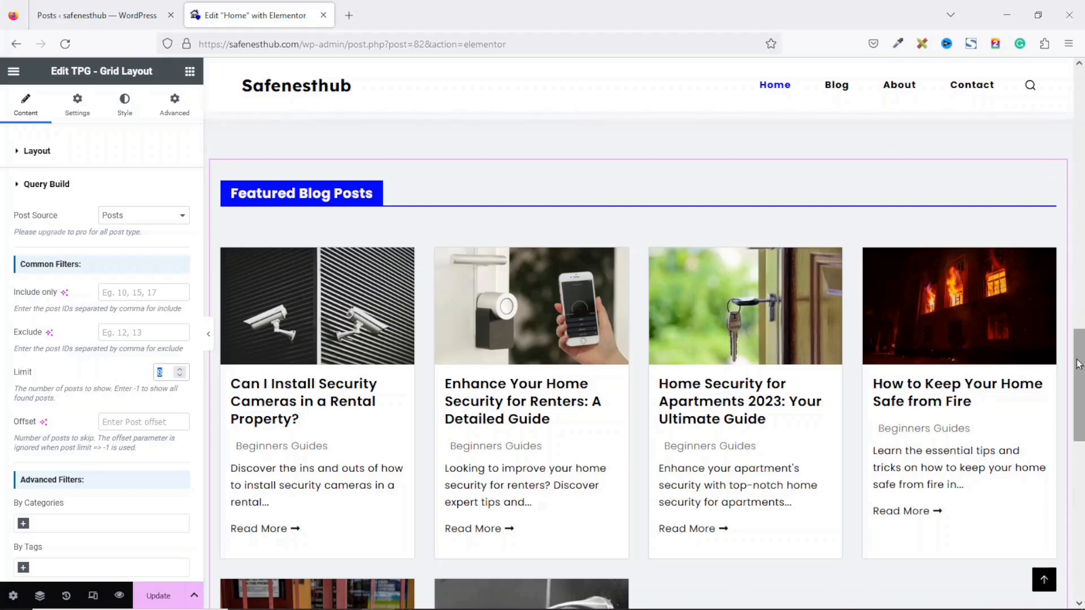
left_click_drag(1078, 365, 1078, 423)
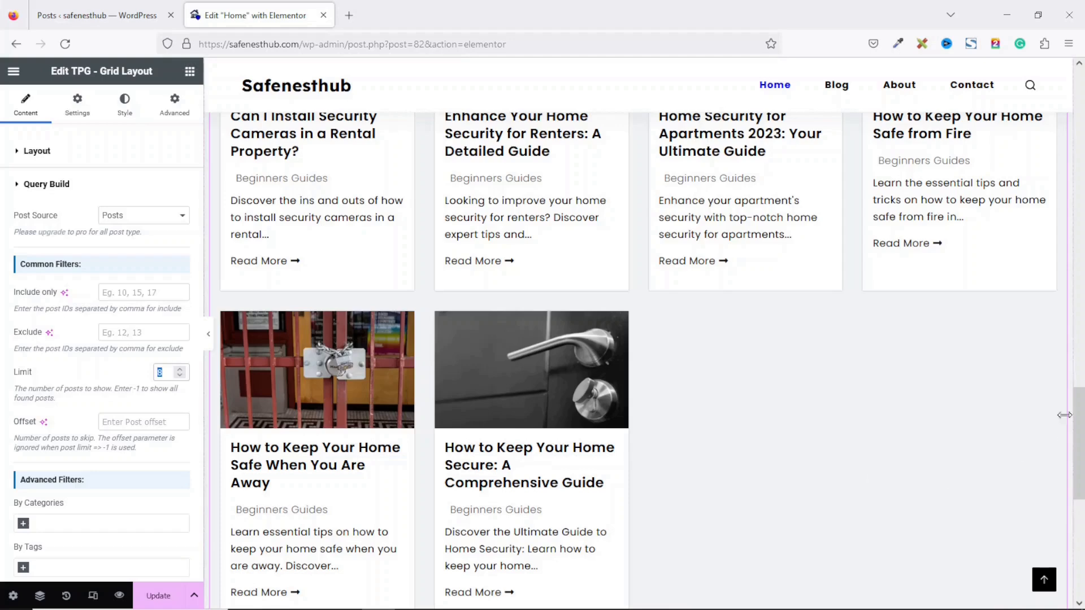
left_click_drag(1080, 439, 1080, 373)
scroll(427, 438, "up", 2)
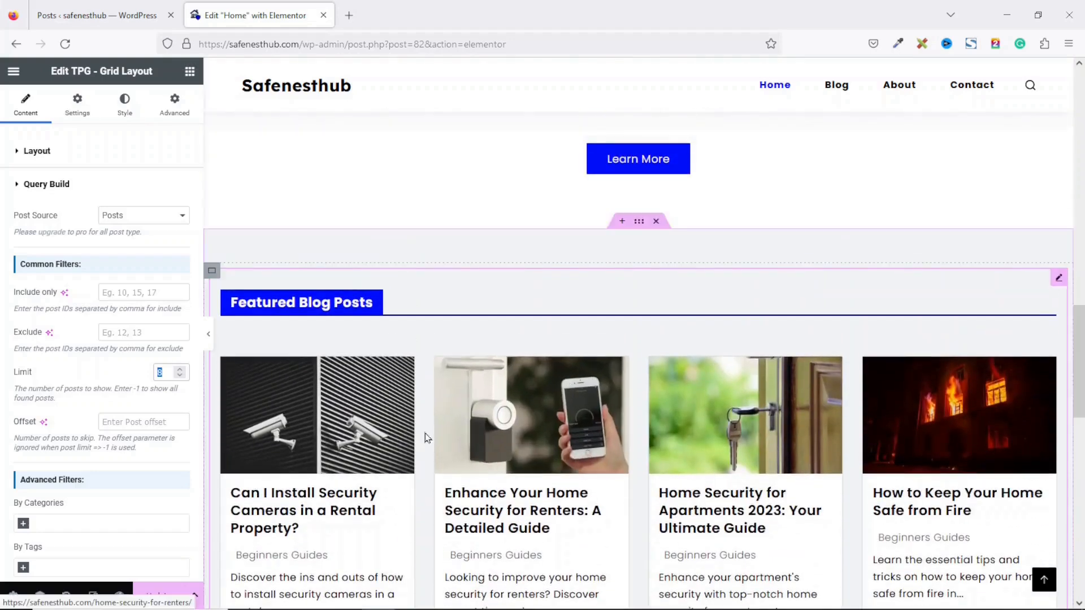
left_click(35, 152)
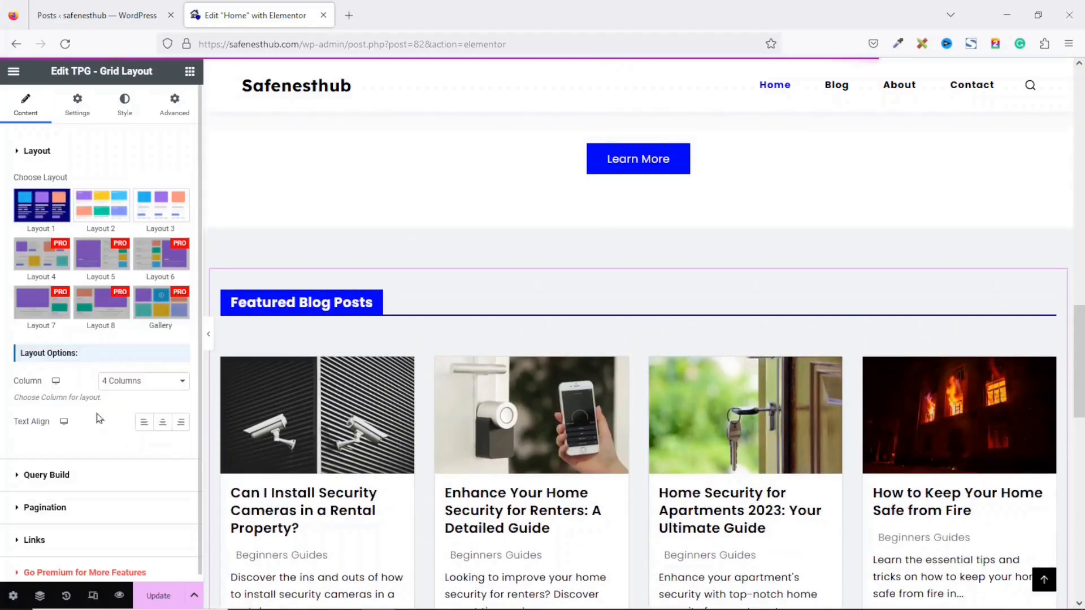
left_click(135, 384)
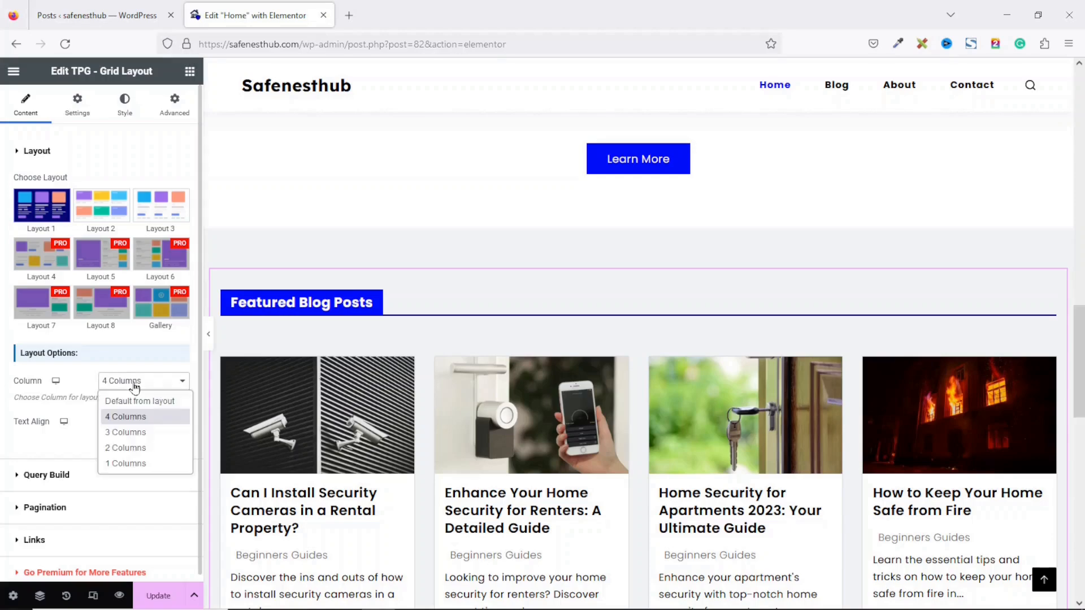
left_click(146, 433)
left_click_drag(1079, 362, 1079, 501)
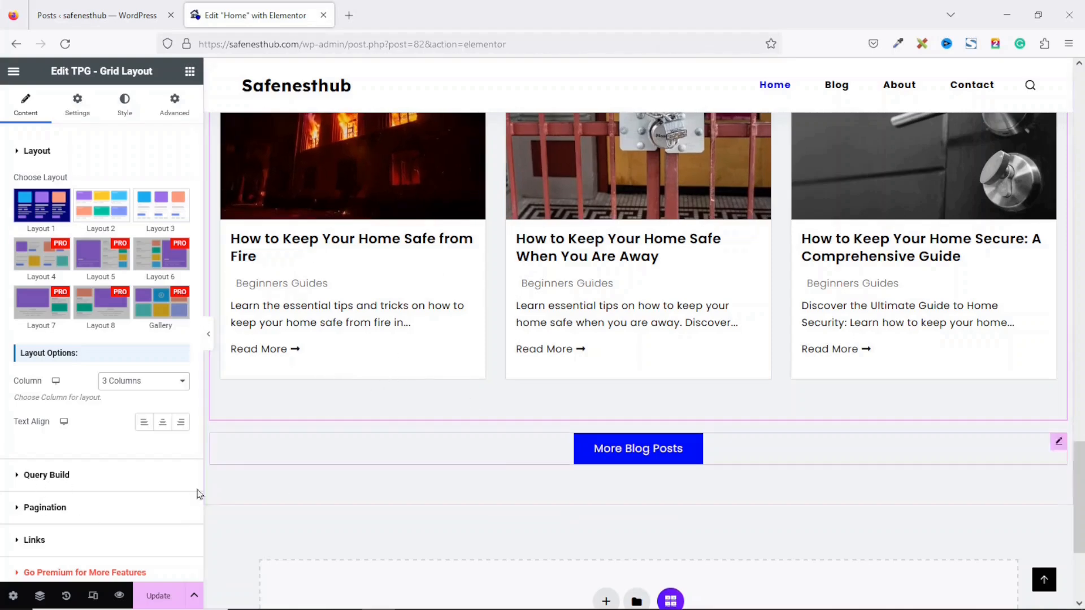
Step: Limit the grid's post query to 6 posts and save the Home page
left_click(47, 476)
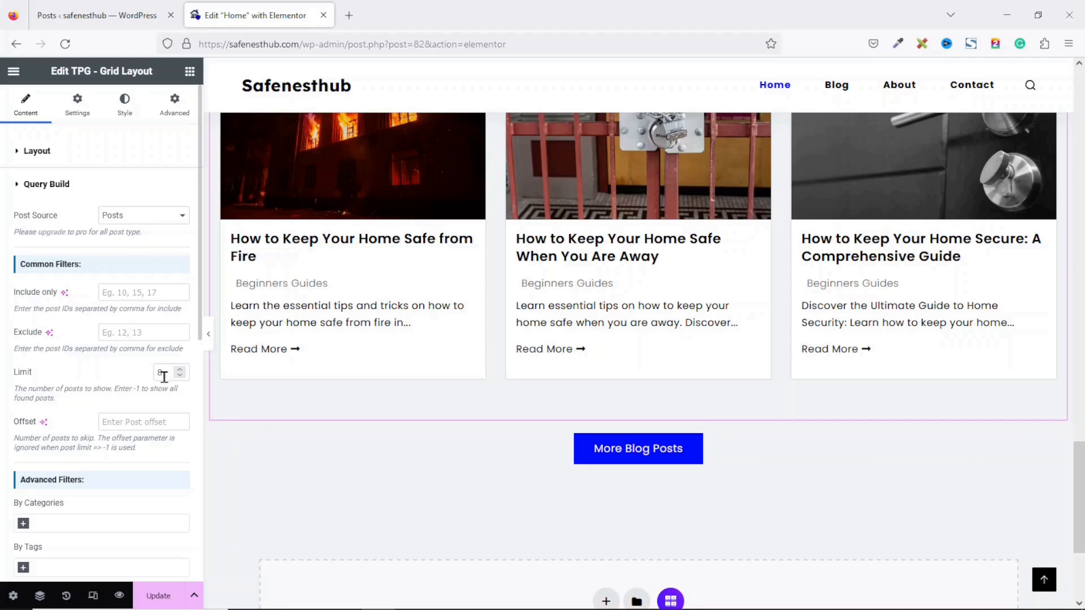
type("6")
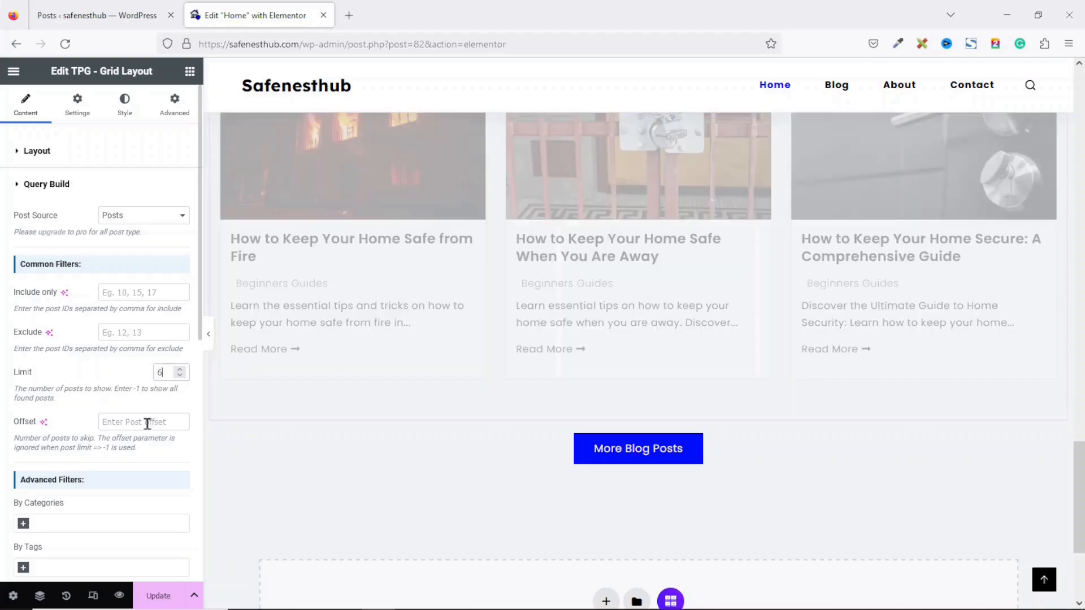
mouse_move(1079, 472)
left_mouse_down()
mouse_move(1079, 369)
mouse_move(1079, 459)
left_mouse_up()
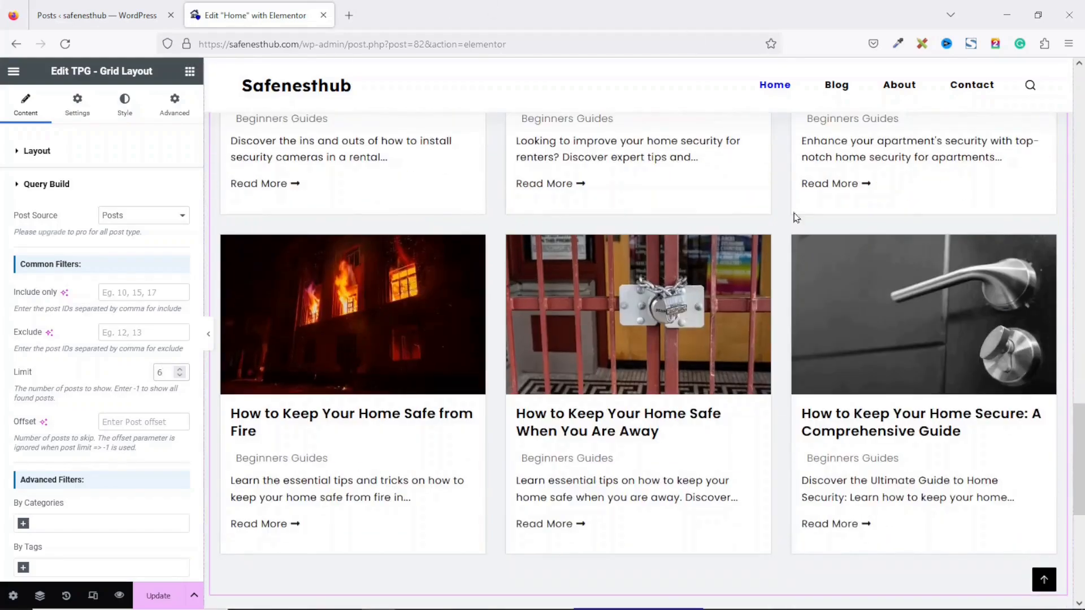
left_click_drag(1079, 458, 1082, 480)
left_click(160, 605)
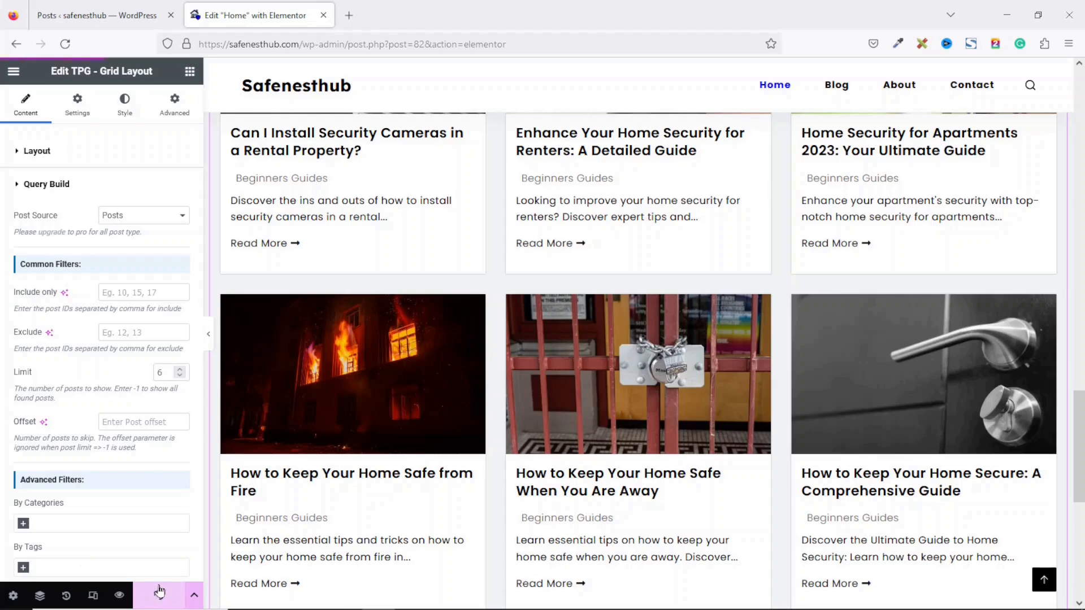
Step: Leave the editor to view the live Home page and browse its contents
left_click(17, 76)
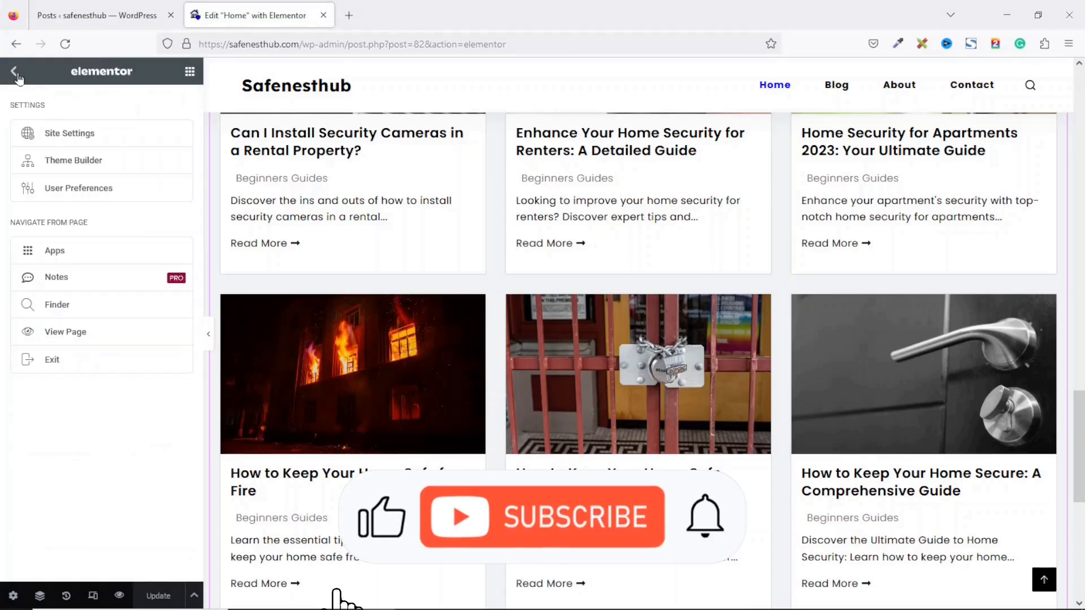
left_click(65, 332)
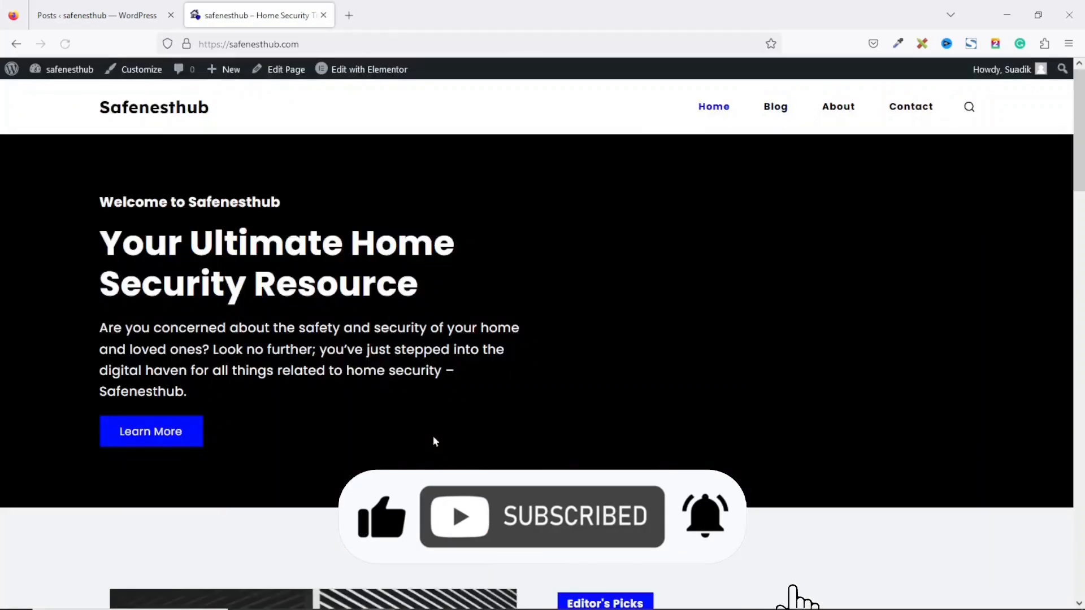
left_click_drag(1081, 134, 1082, 171)
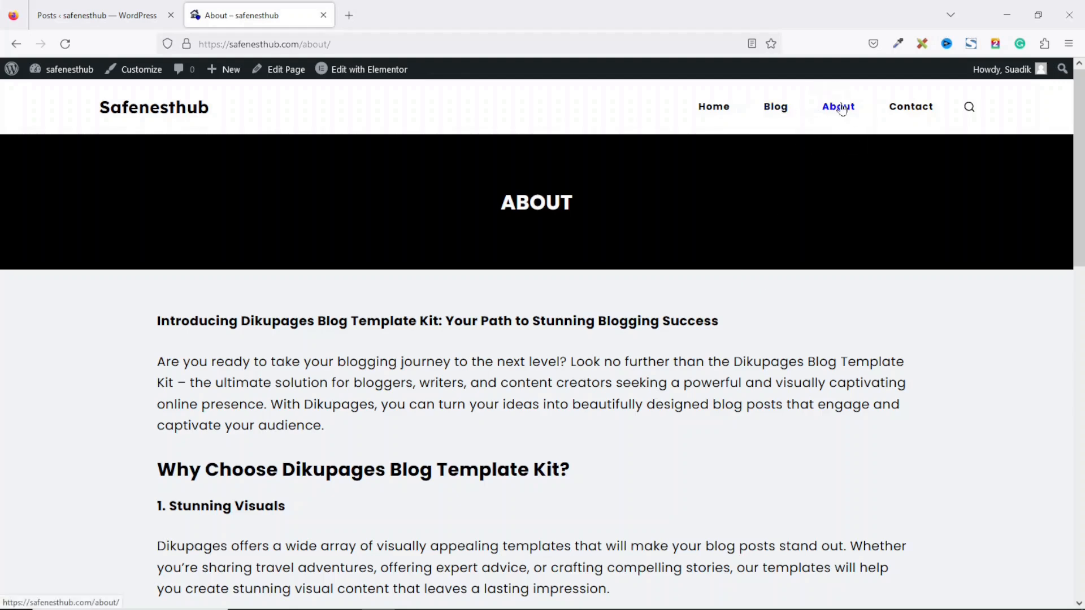
mouse_move(372, 77)
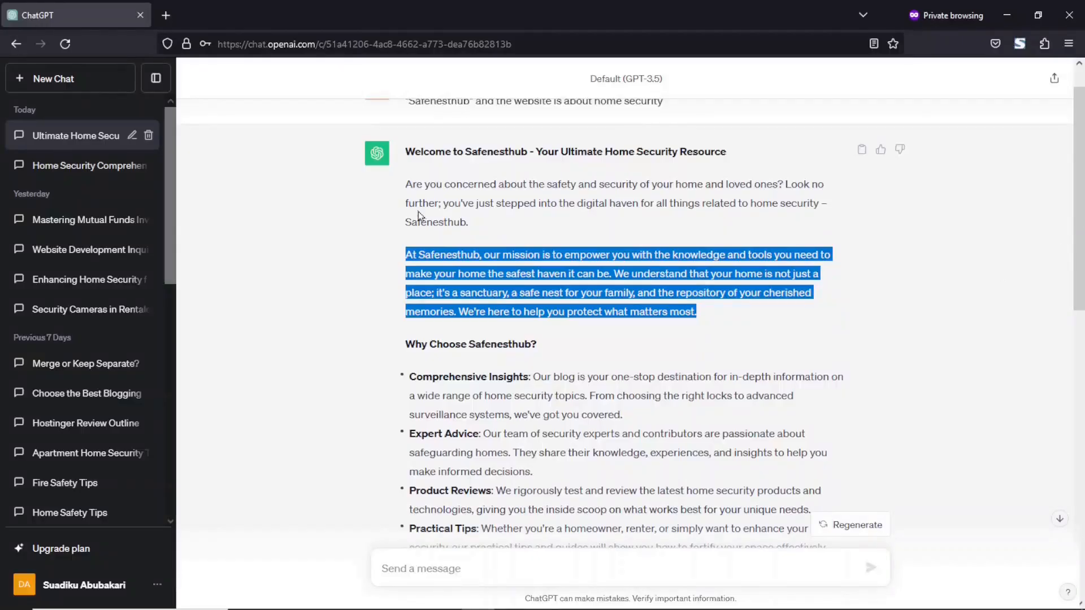
Step: Copy the Safenesthub welcome text from the ChatGPT answer and return to the editor
left_click_drag(407, 178, 762, 589)
left_click_drag(1073, 175, 1032, 411)
right_click(567, 186)
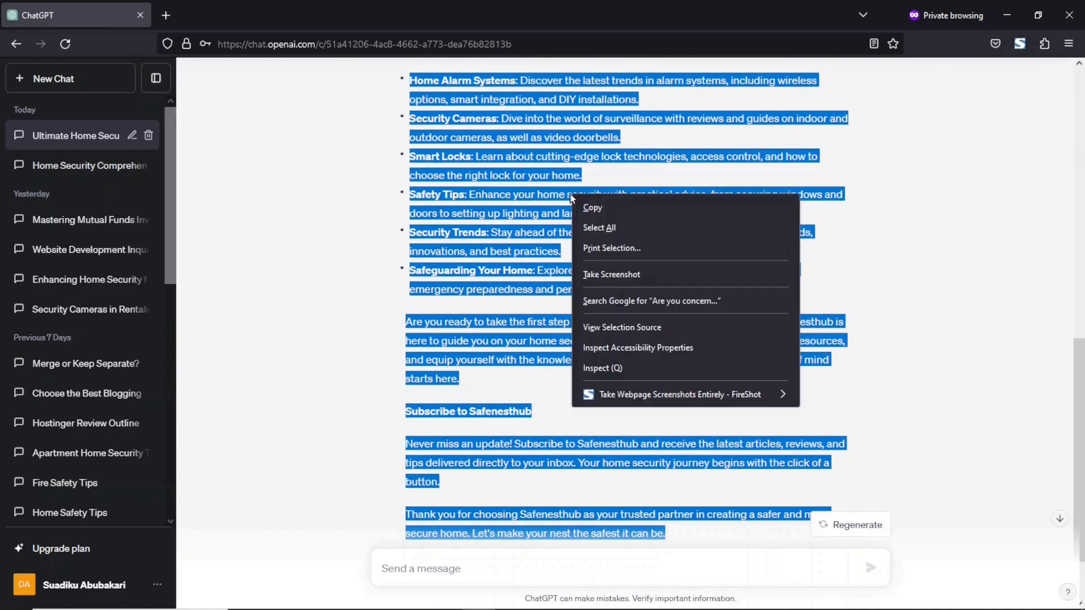
left_click(611, 207)
left_click(1006, 19)
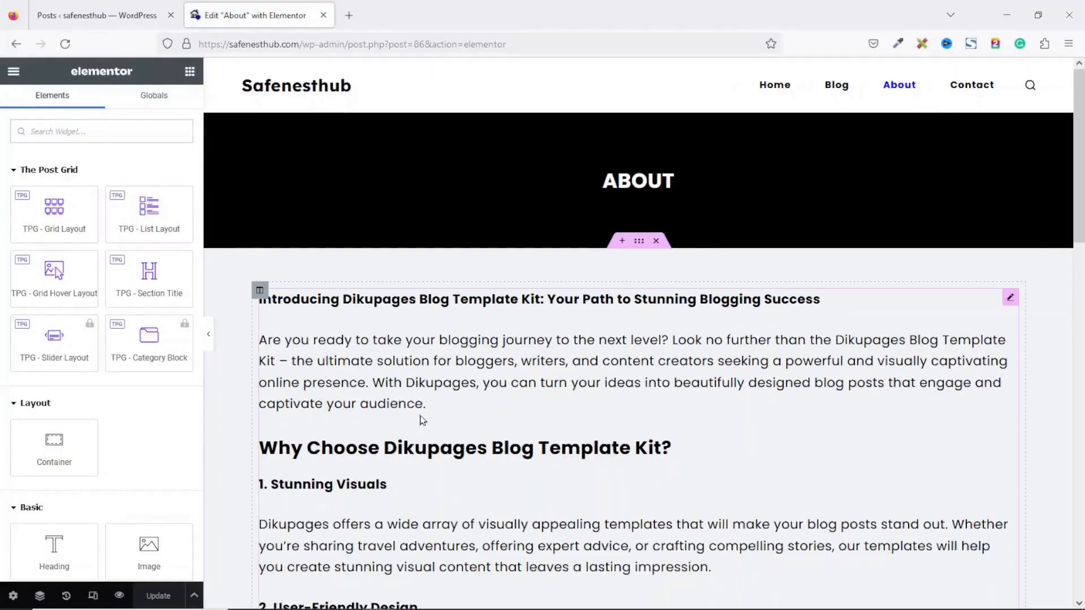
Step: Replace the About page's Dikupages text block with the pasted Safenesthub welcome copy
left_click(576, 348)
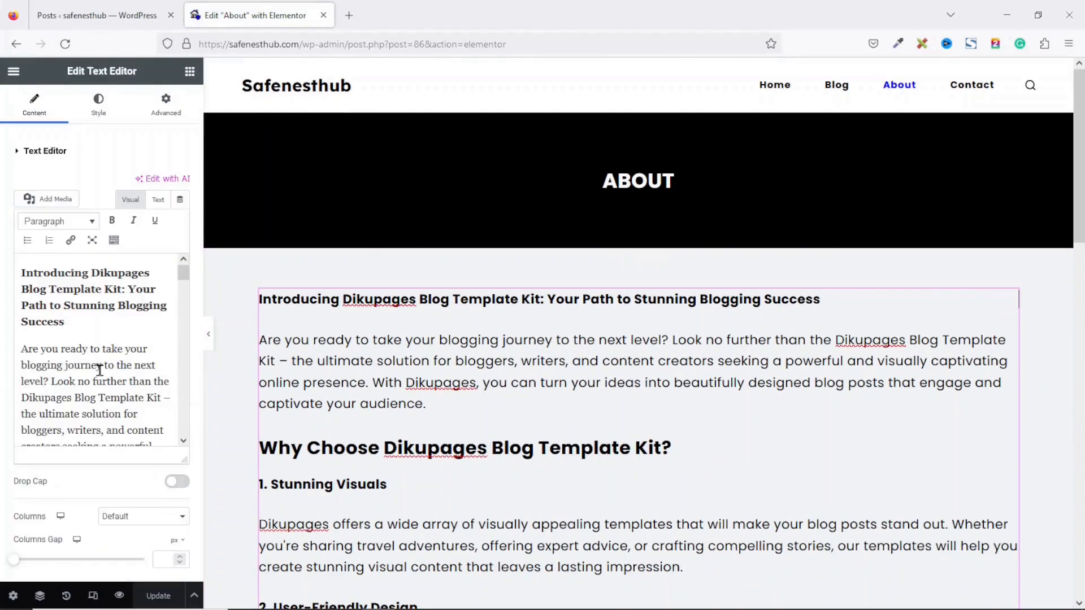
left_click(99, 370)
key("ctrl+a")
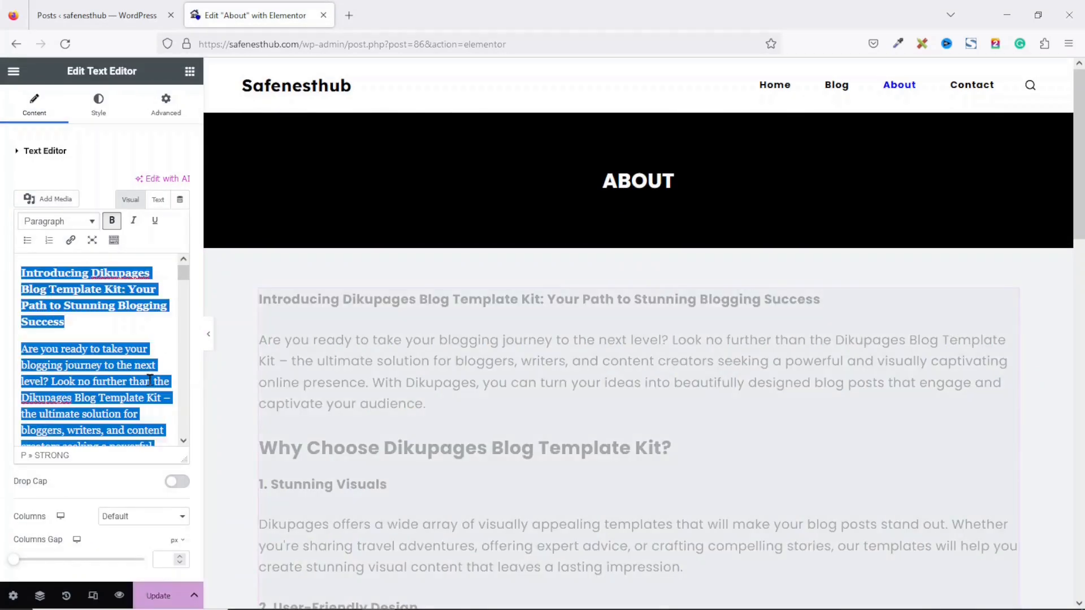
key("BackSpace")
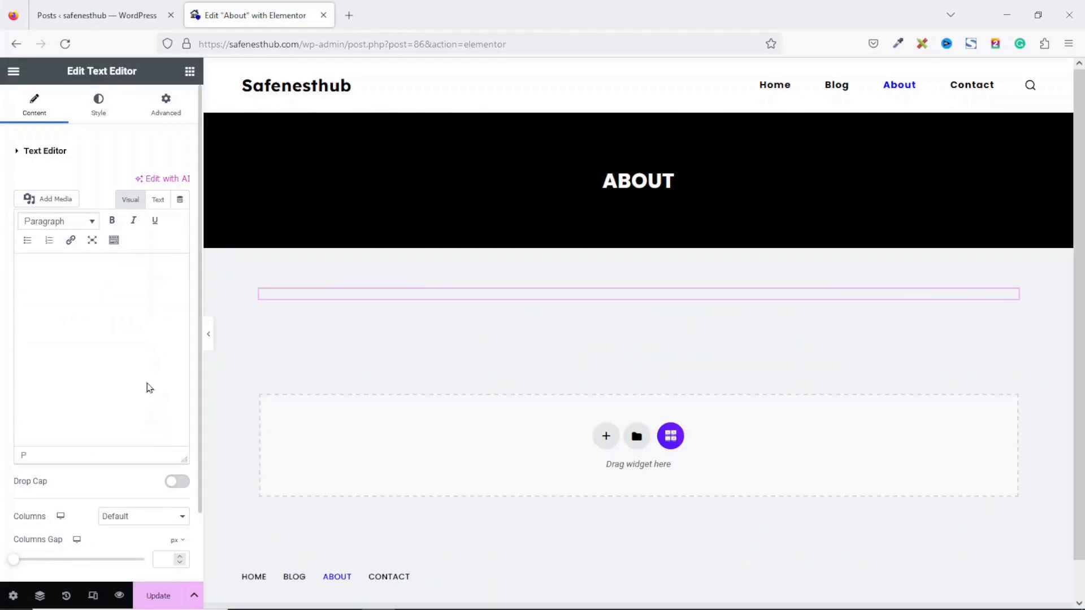
key("ctrl+v")
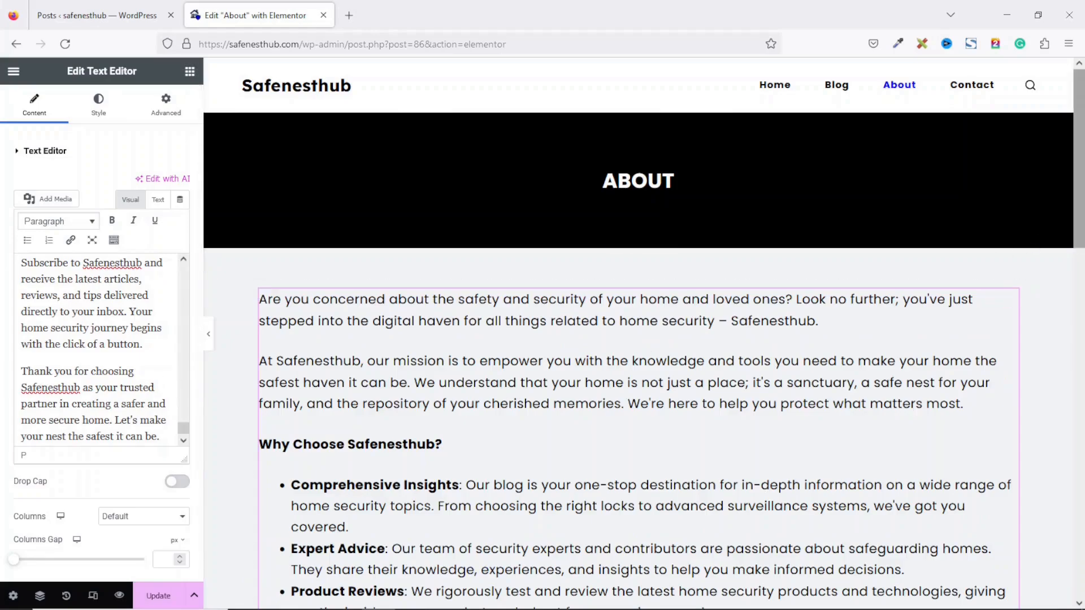
left_click_drag(1077, 169, 1081, 503)
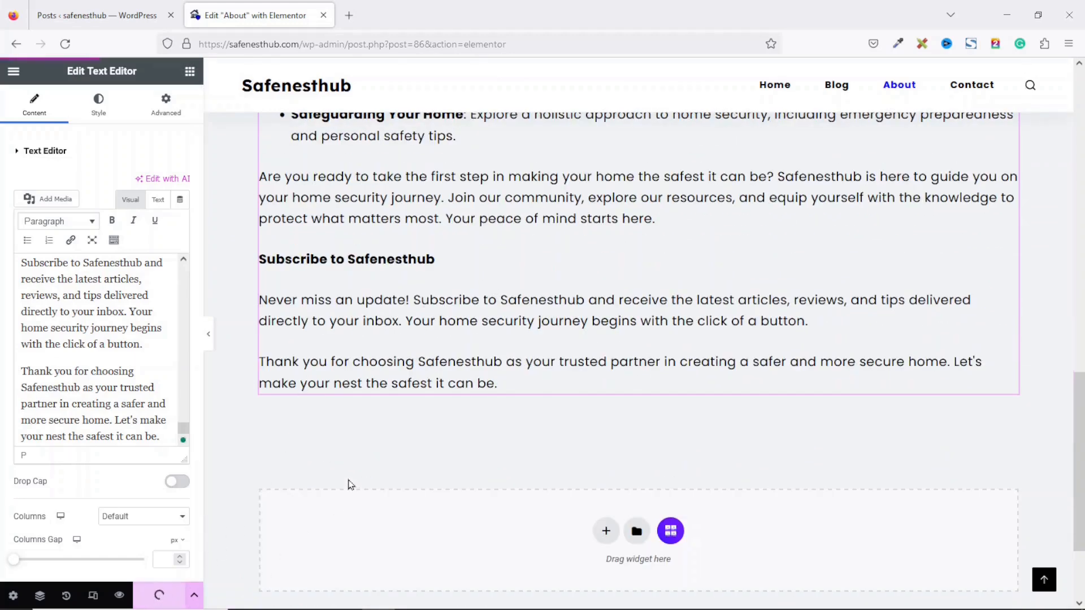
left_click(14, 72)
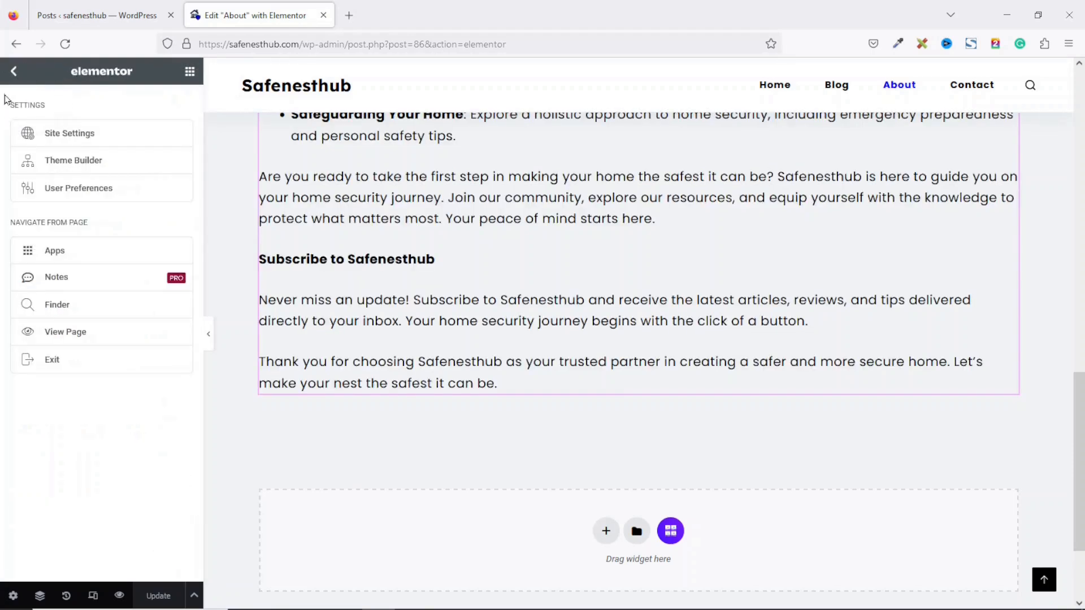
Step: View the live About page, then open the Contact page in Elementor
left_click(76, 334)
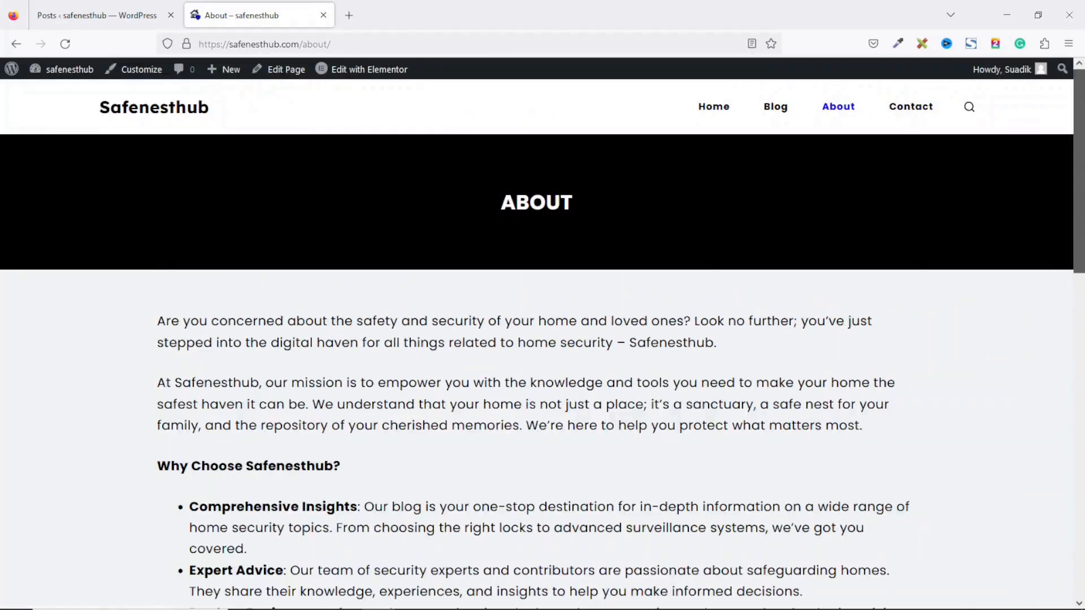
mouse_move(1080, 108)
left_mouse_down()
mouse_move(1079, 455)
mouse_move(1079, 107)
left_mouse_up()
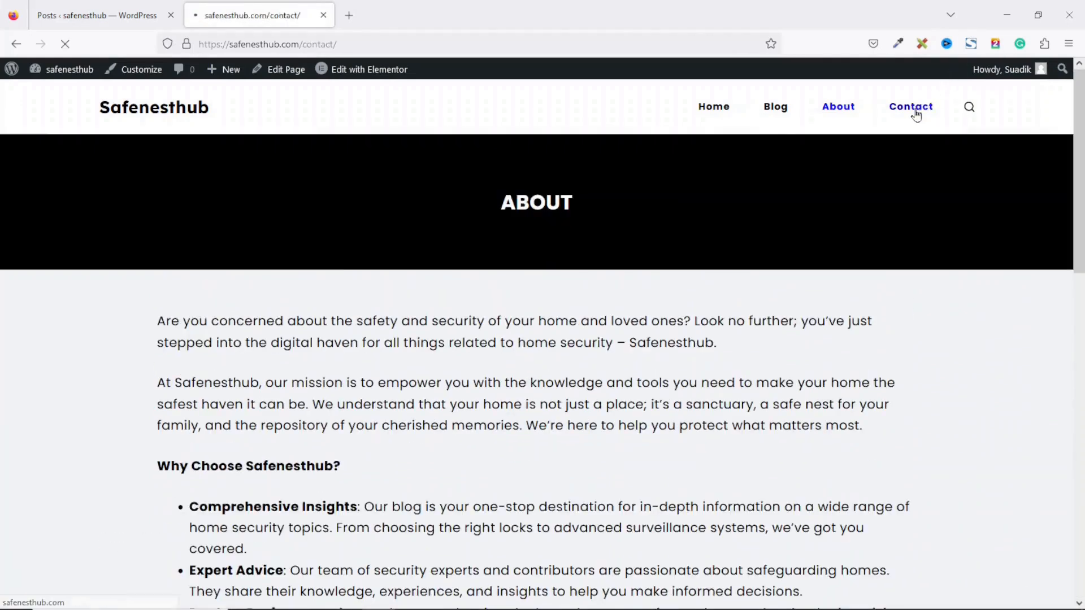
mouse_move(374, 77)
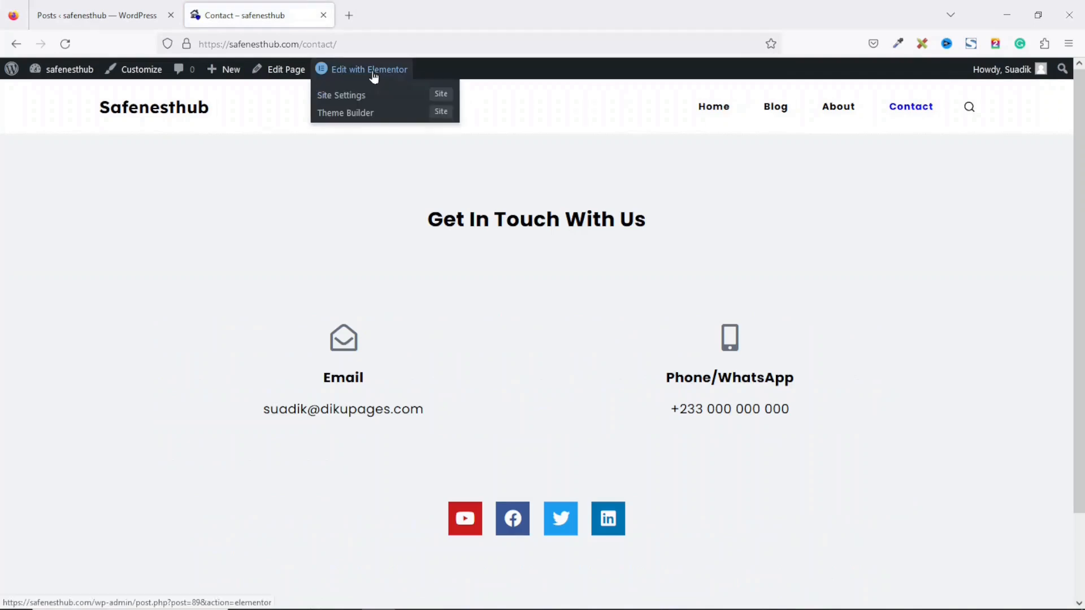
left_click(373, 71)
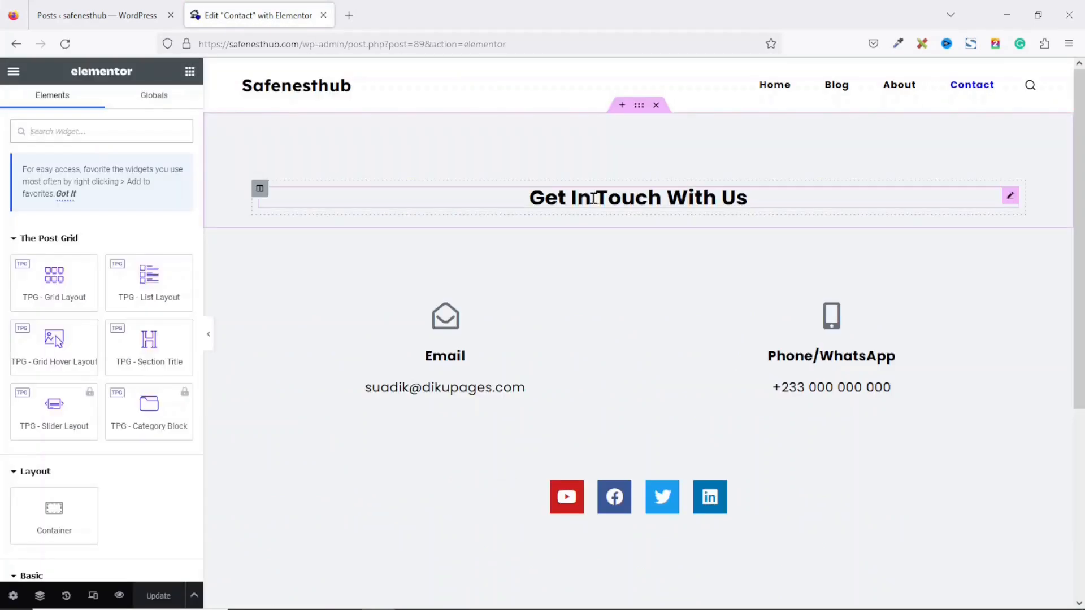
Step: Replace the Email box's address with the new Safenesthub info address
left_click(673, 196)
left_click_drag(114, 198, 1, 195)
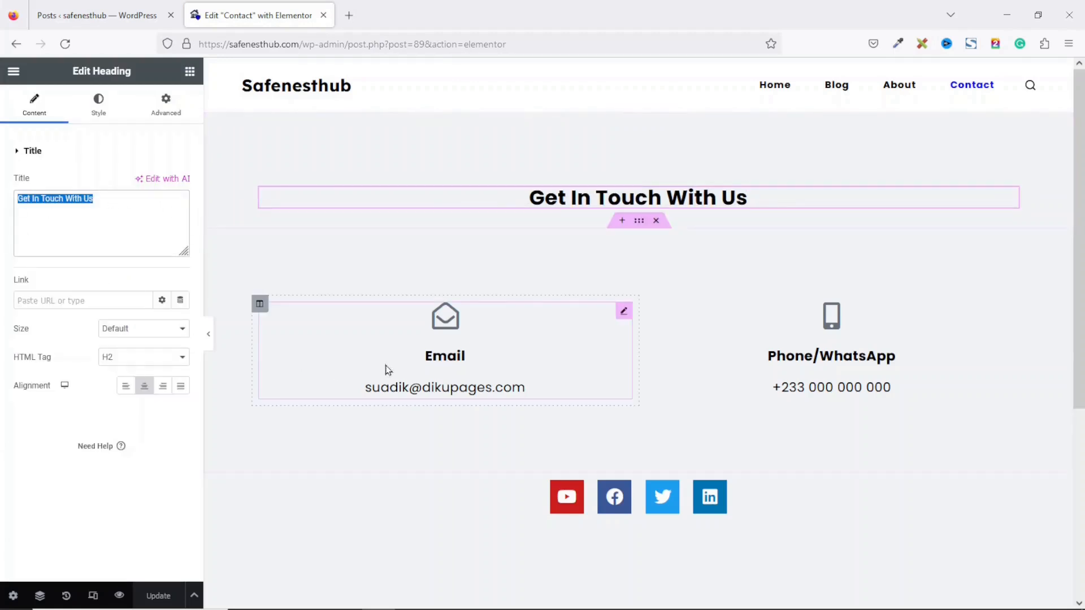
left_click(433, 390)
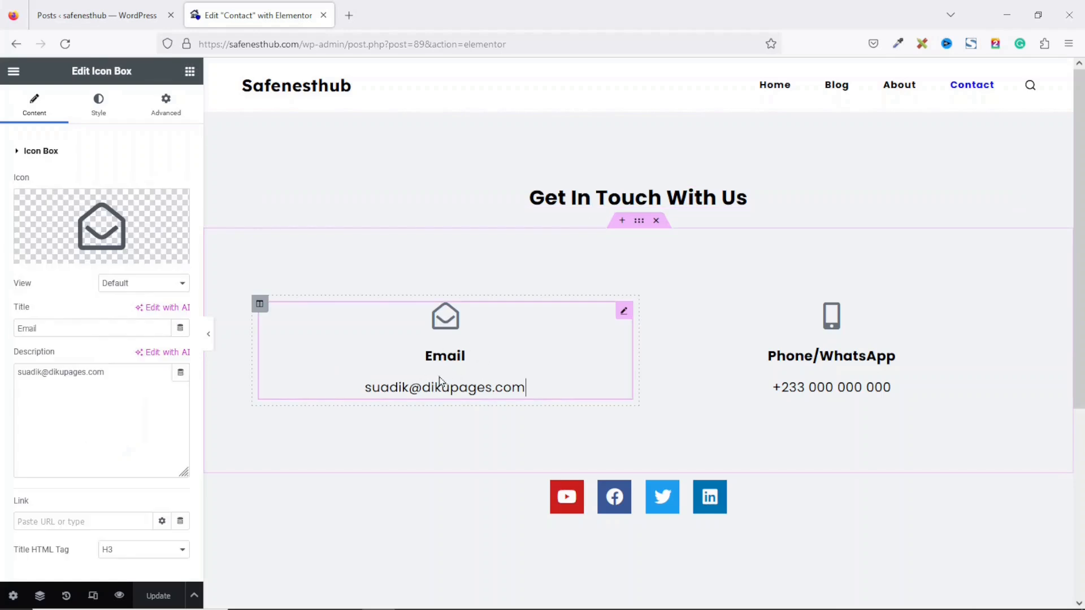
left_click_drag(66, 325, 1, 319)
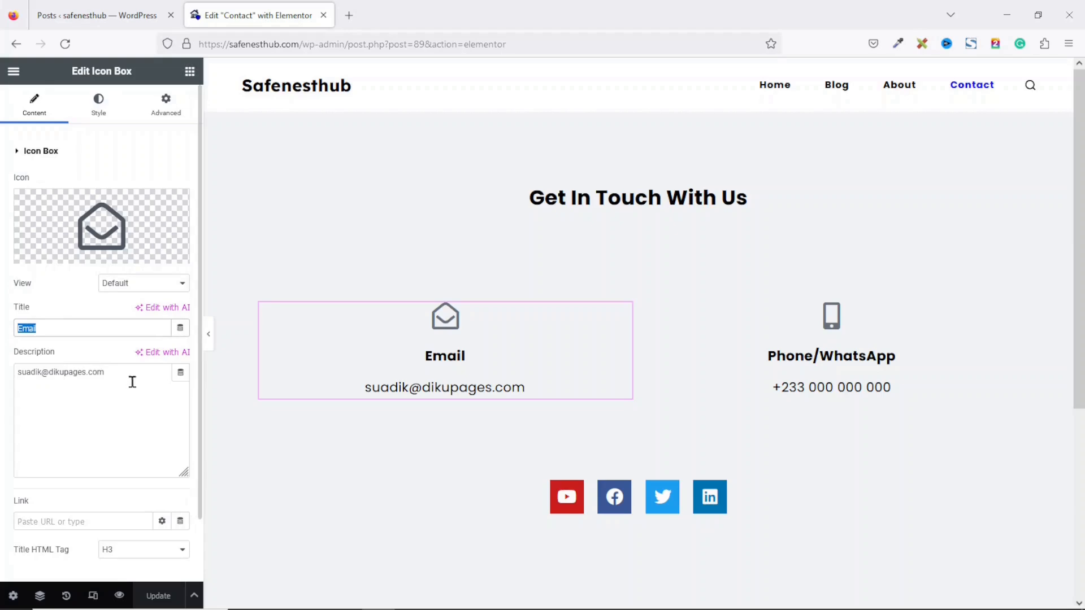
left_click_drag(117, 385, 6, 382)
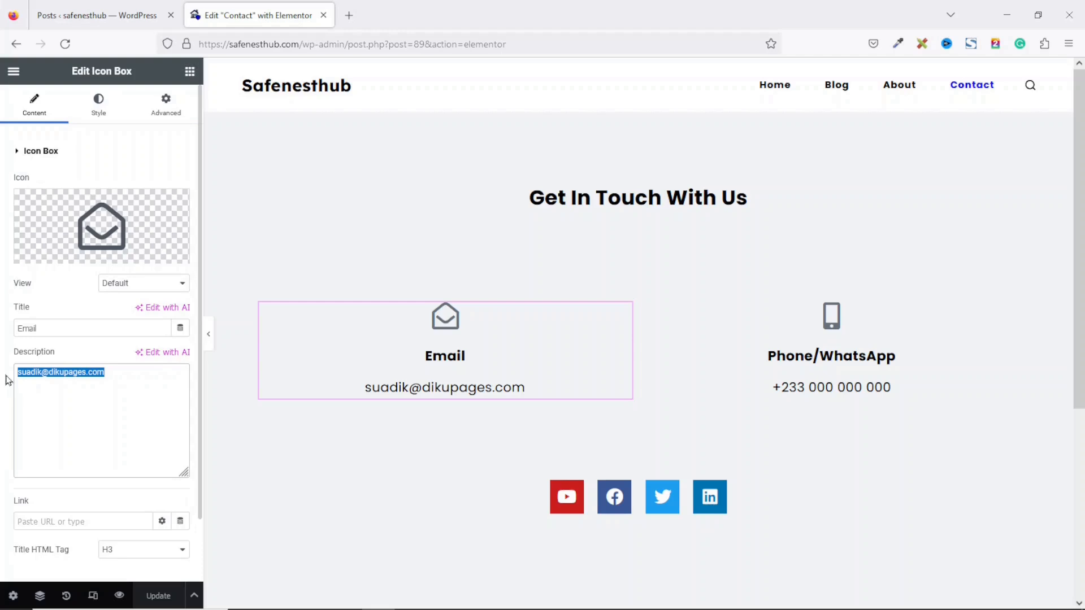
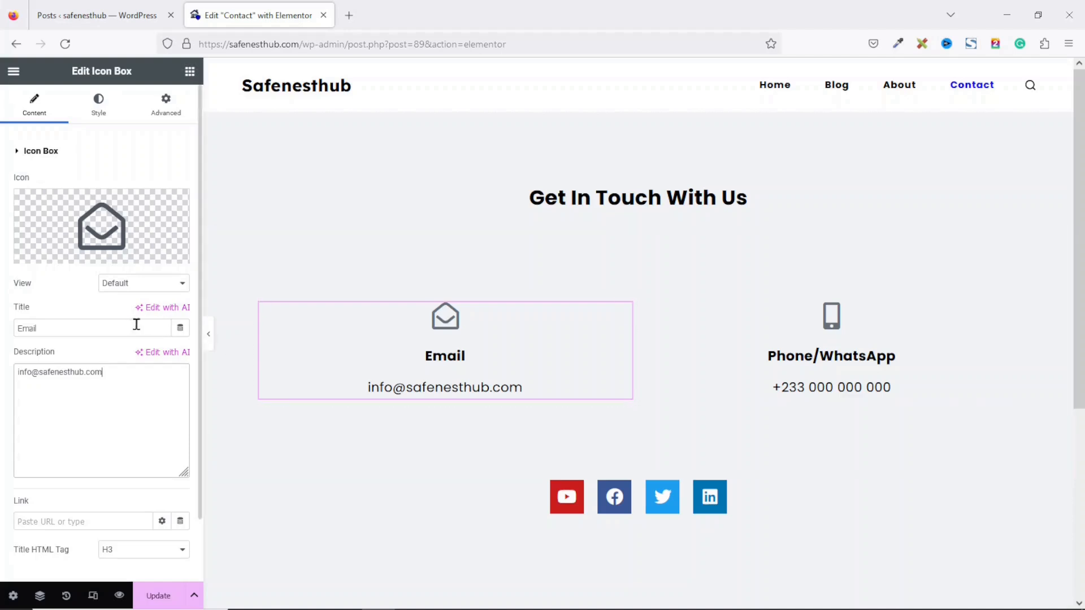
Step: Delete the Phone/WhatsApp icon box from the Contact page
left_click(837, 382)
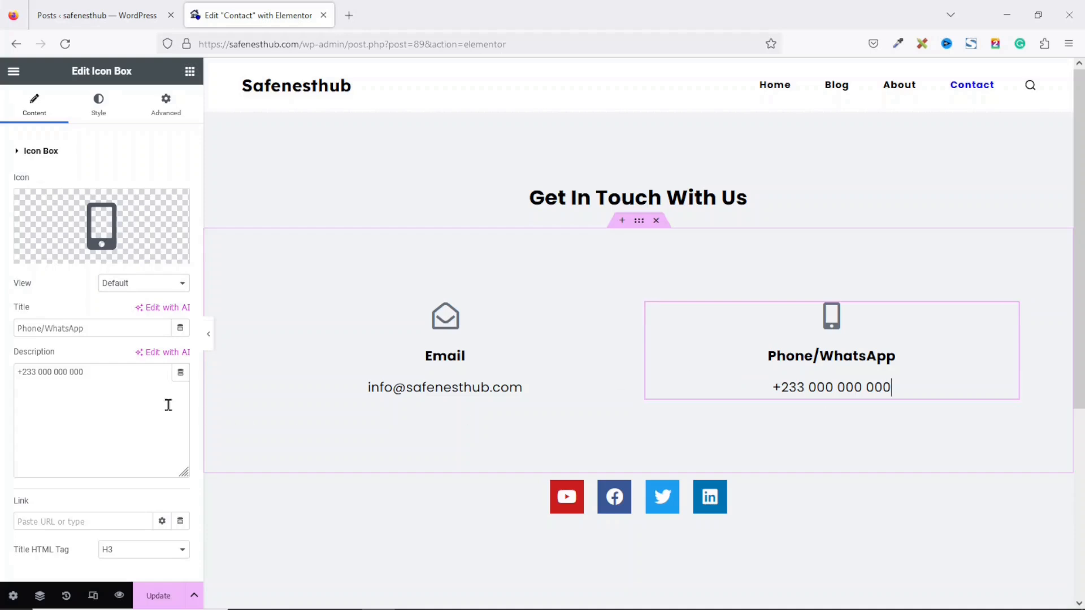
left_click_drag(114, 373, 1, 379)
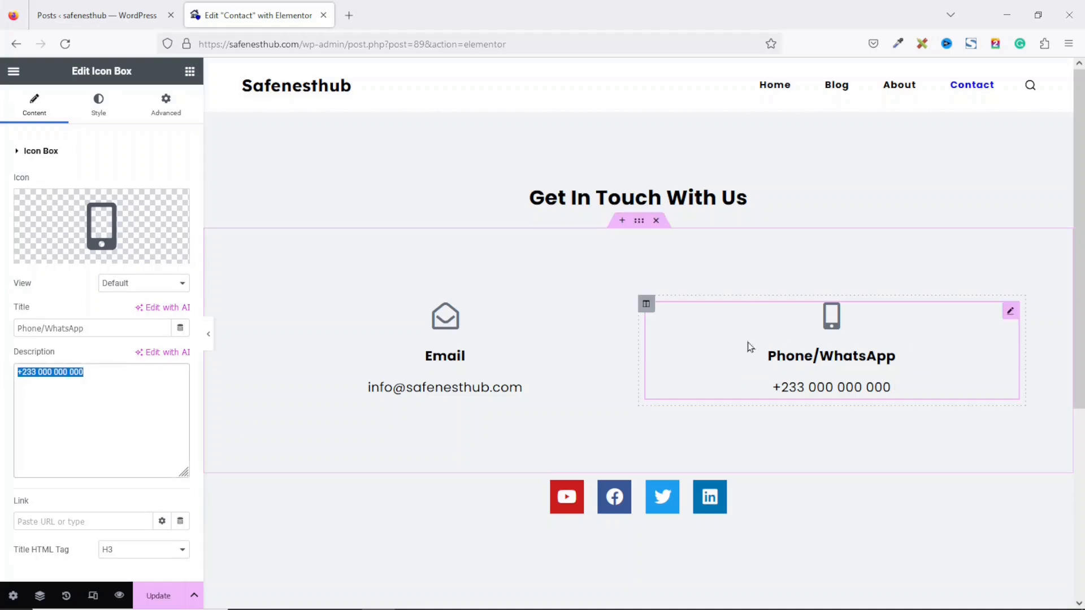
left_click(1009, 315)
right_click(1009, 317)
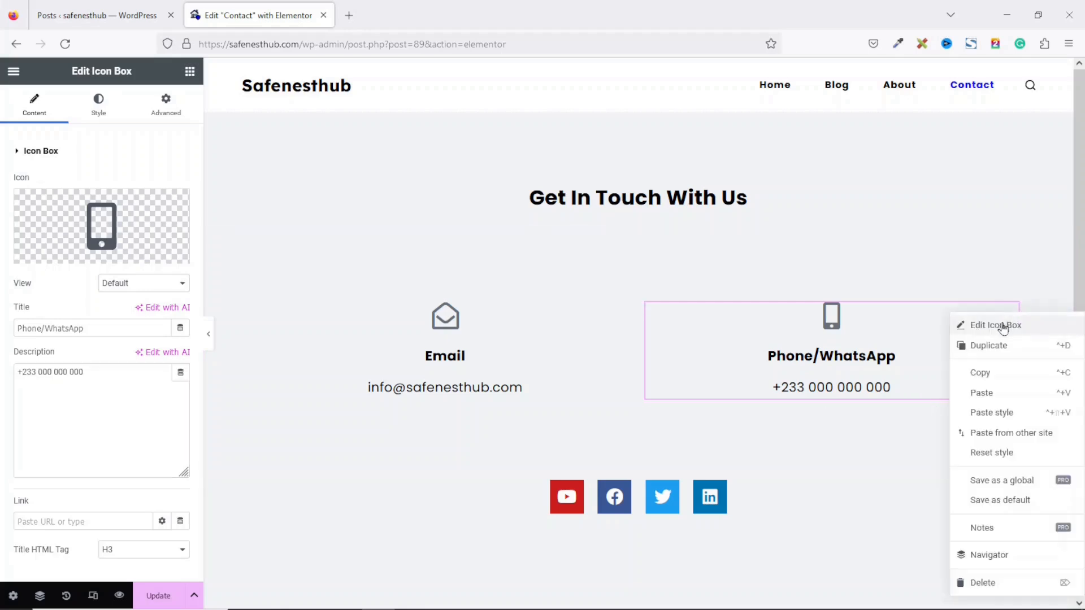
left_click(986, 583)
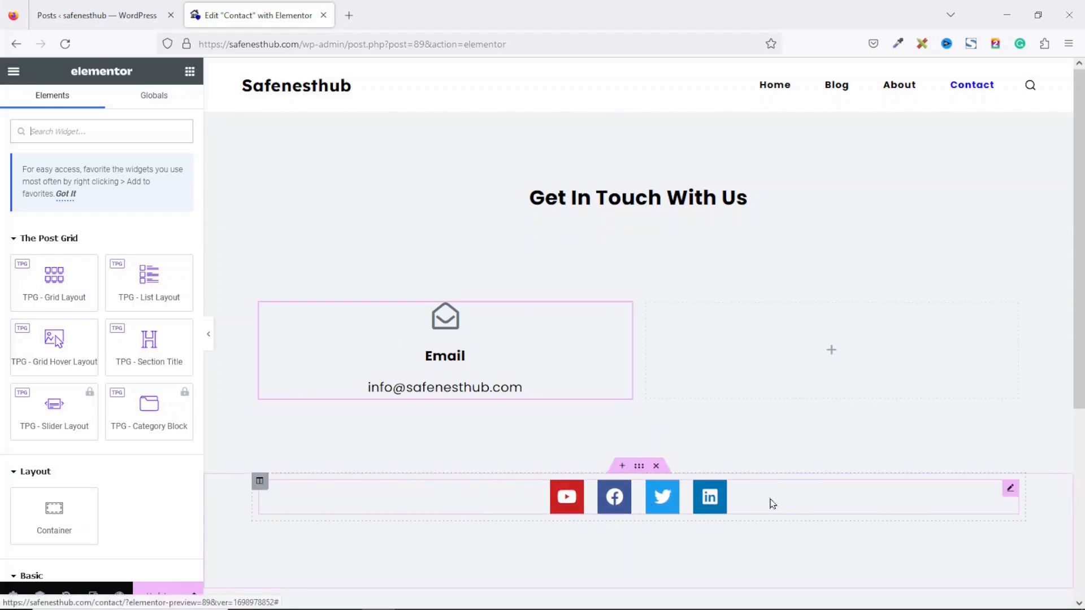
left_click(1010, 490)
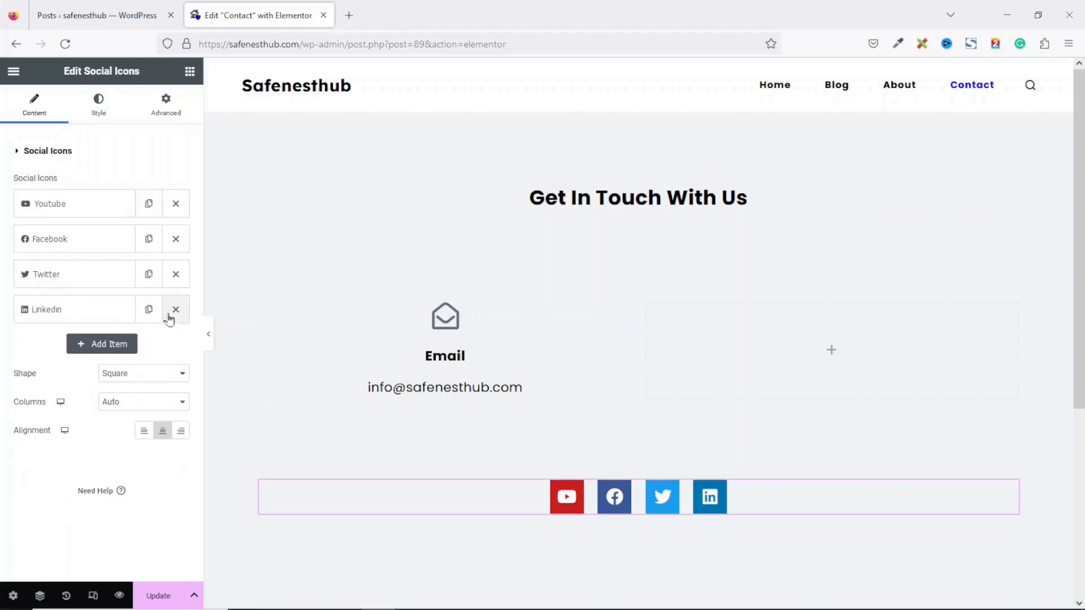
left_click(57, 209)
left_click_drag(68, 345, 7, 343)
left_click(53, 406)
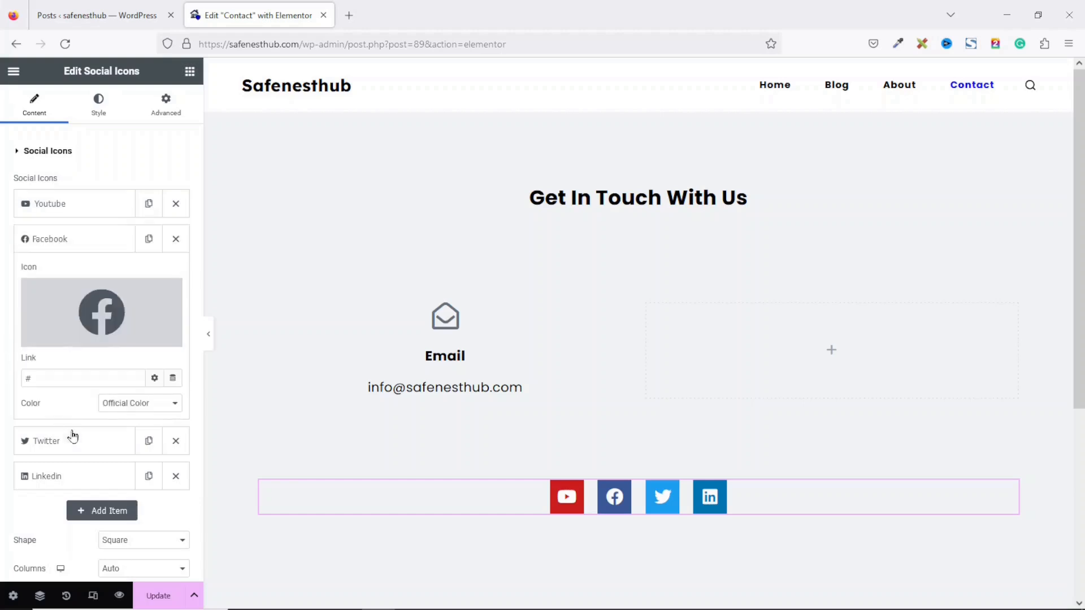
left_click_drag(53, 377, 22, 368)
left_click(68, 242)
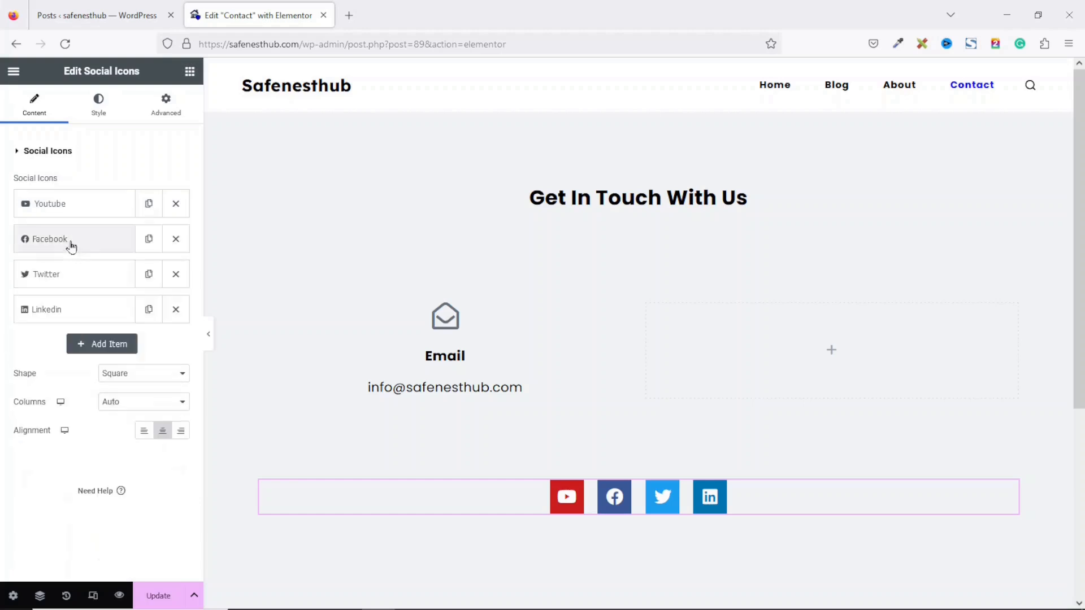
left_click(63, 233)
left_click_drag(65, 382, 11, 393)
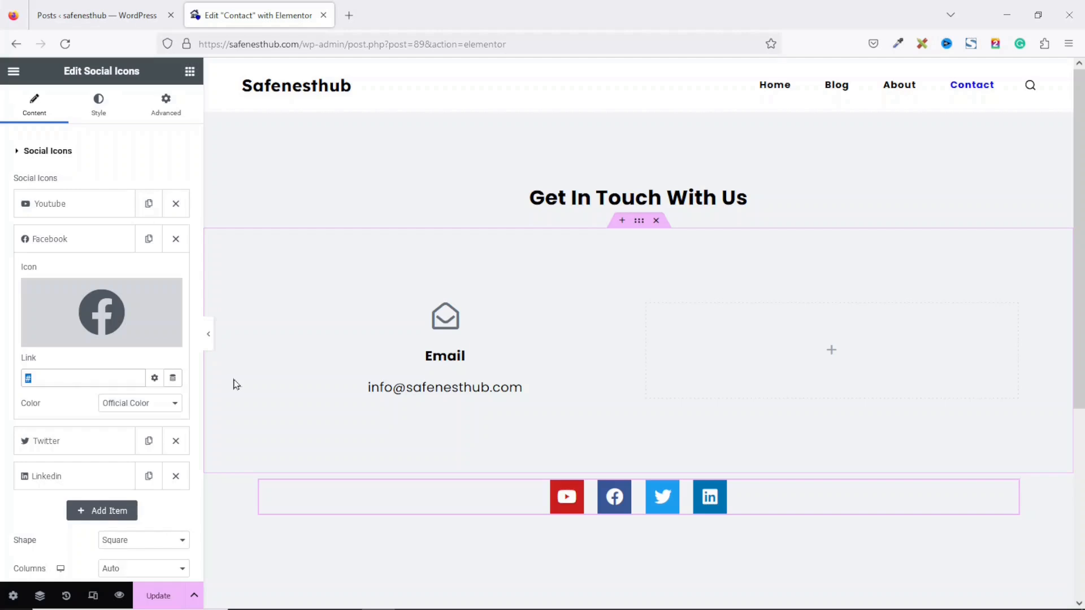
type("https://facebook.com/dikupages")
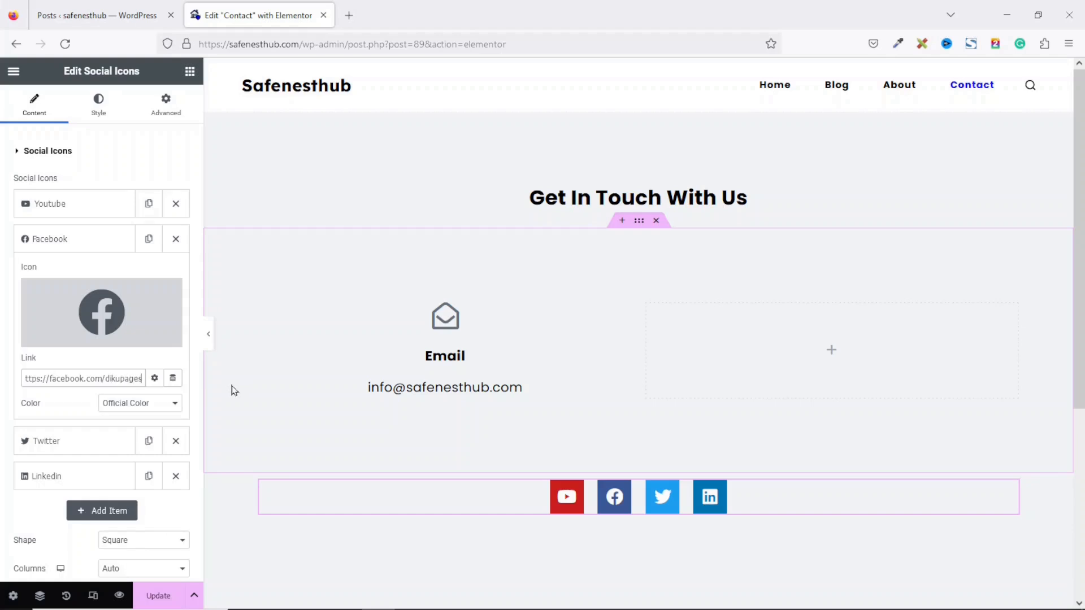
Step: Remove the Twitter and LinkedIn icons and add a new social icon item
left_click(55, 445)
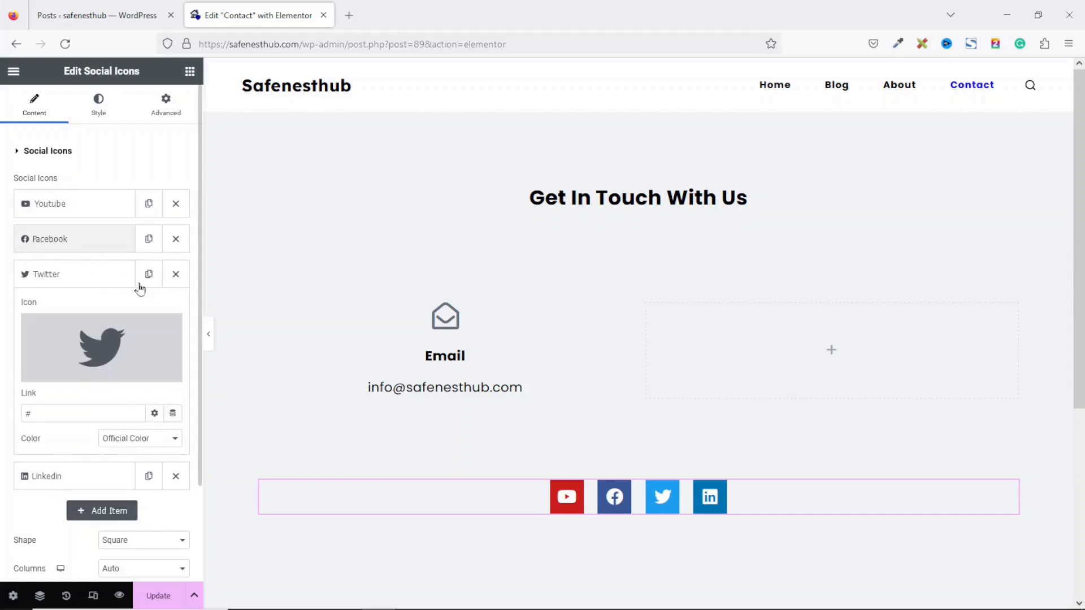
left_click(176, 275)
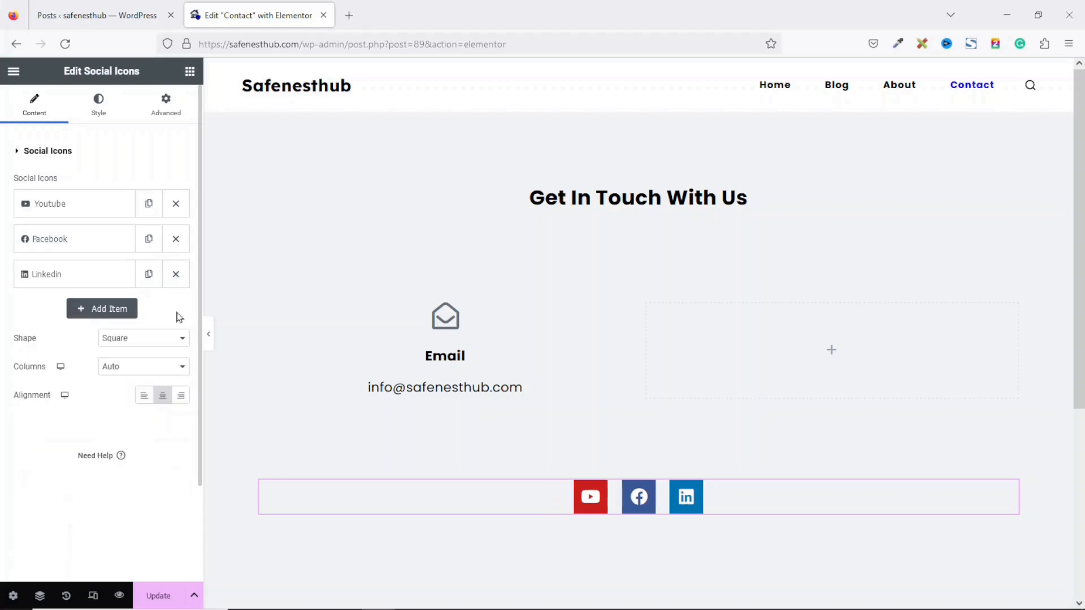
left_click(175, 274)
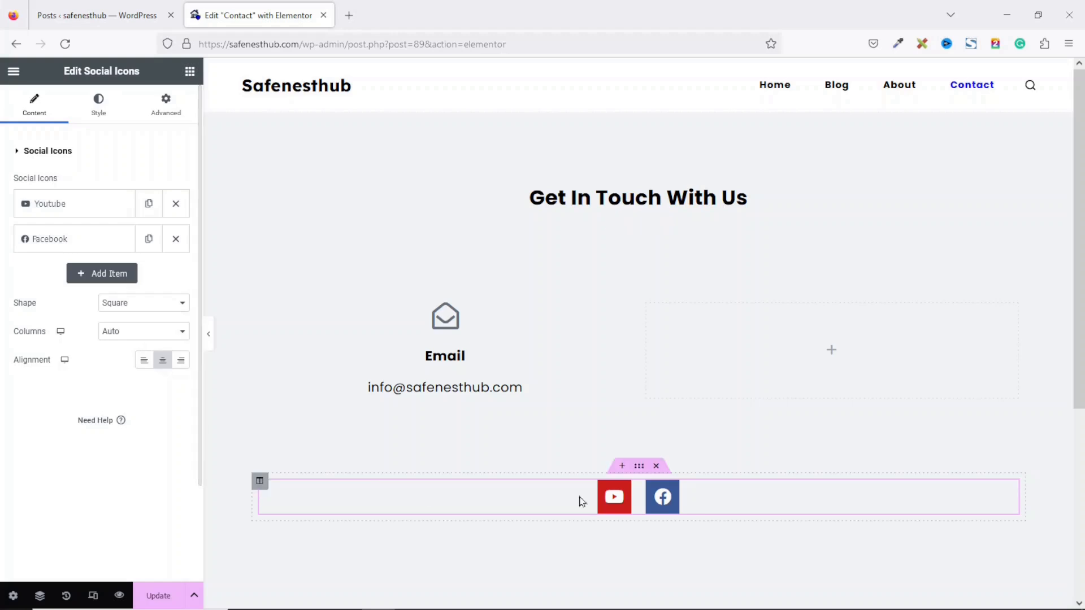
left_click(100, 277)
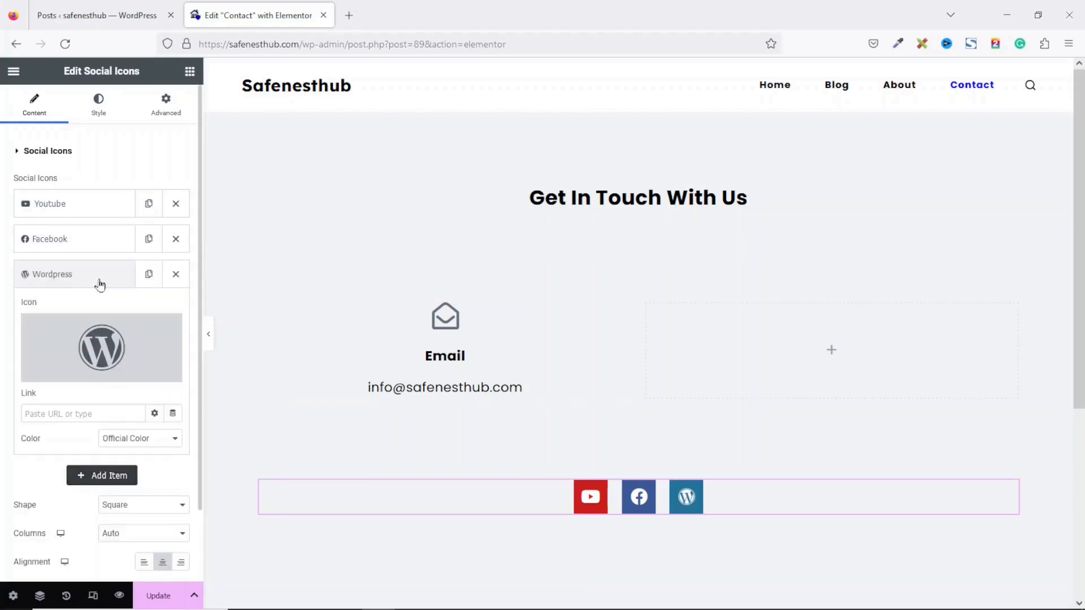
mouse_move(68, 357)
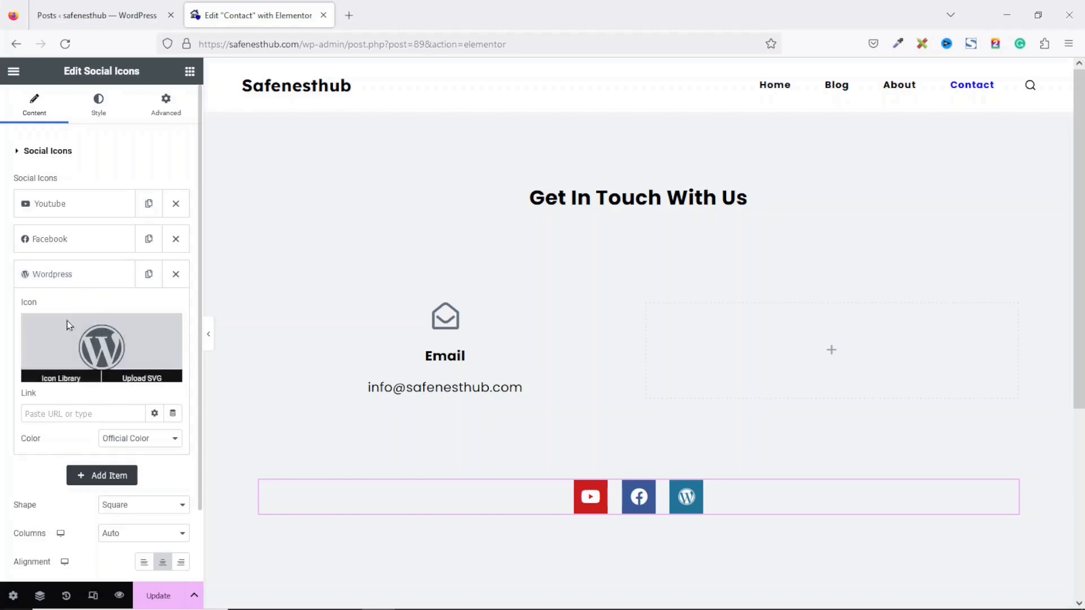
Step: Set the new icon to Instagram, then remove it and save the Contact page
left_click(106, 342)
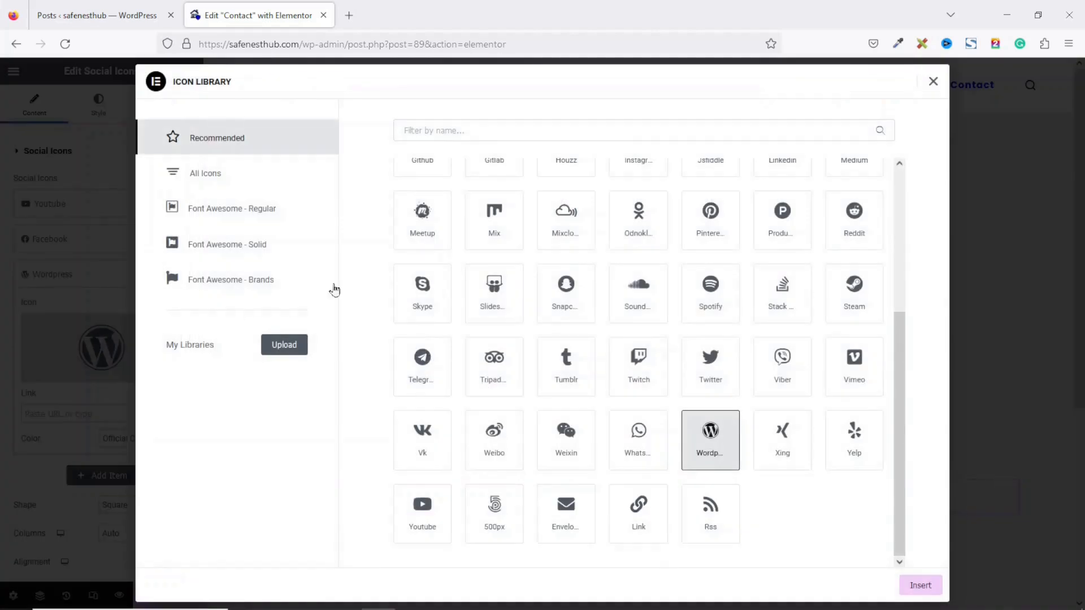
left_click(495, 131)
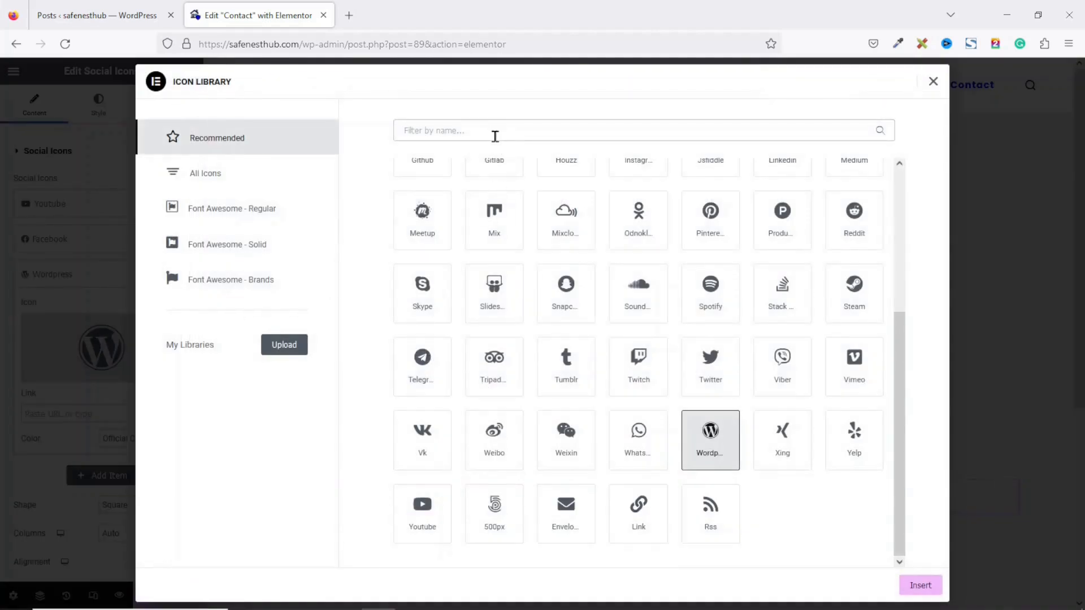
type("inst")
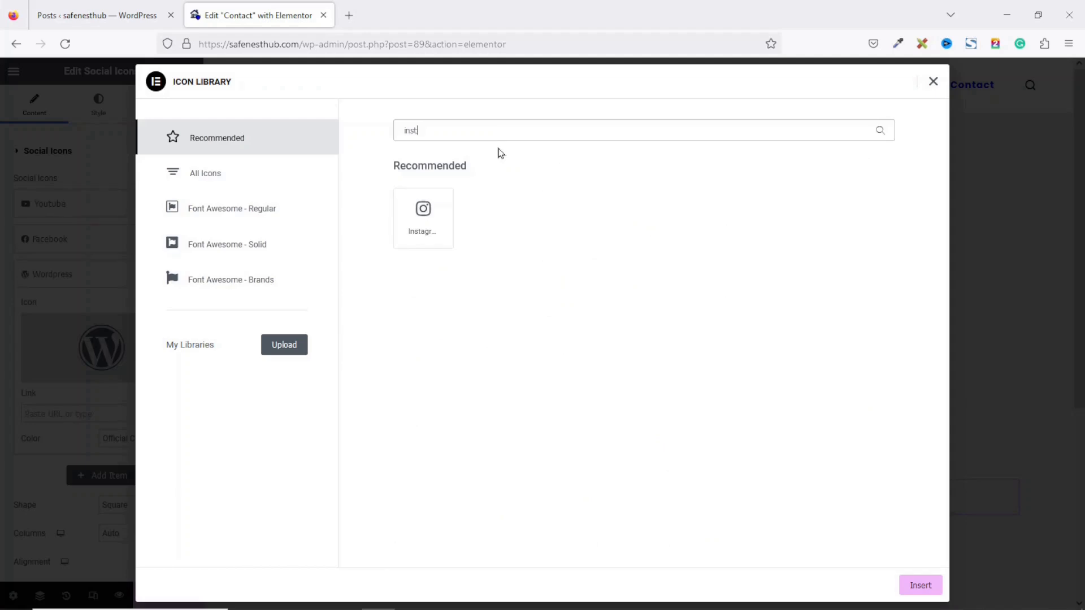
left_click(424, 214)
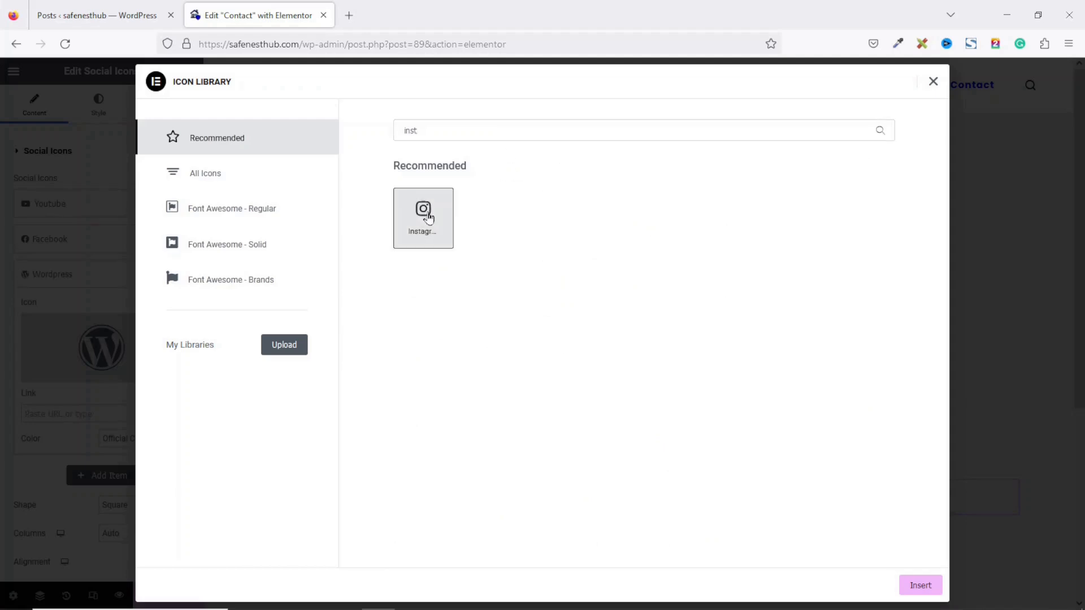
left_click(921, 586)
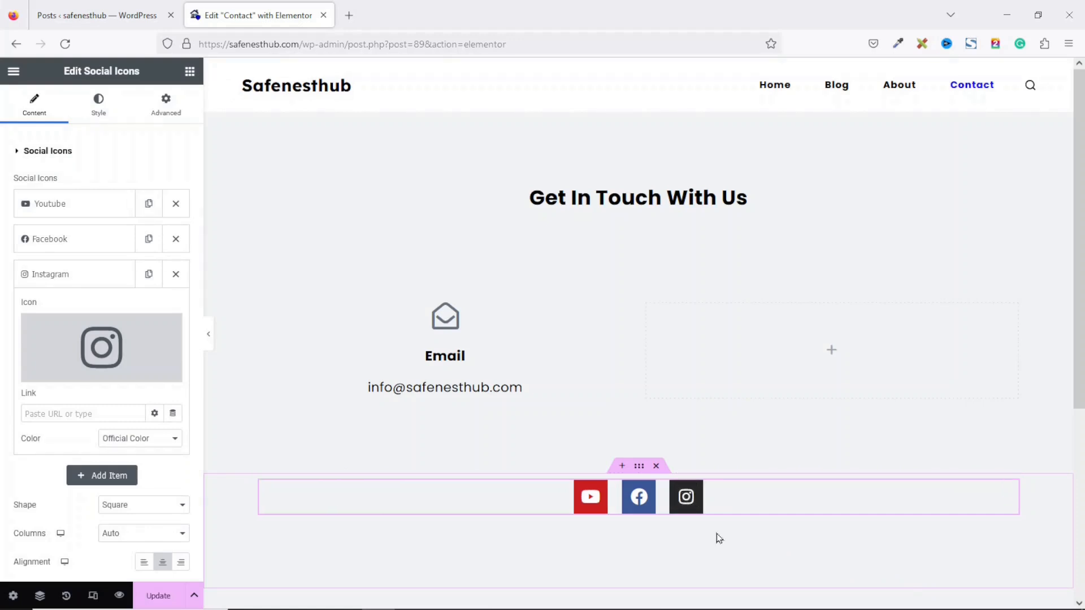
left_click(176, 274)
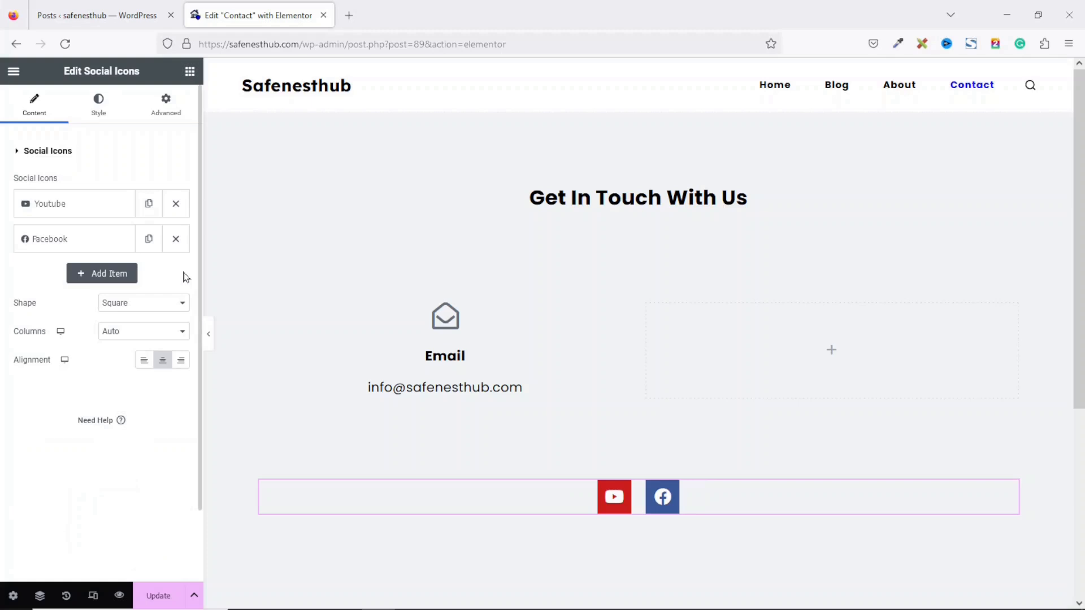
left_click(167, 590)
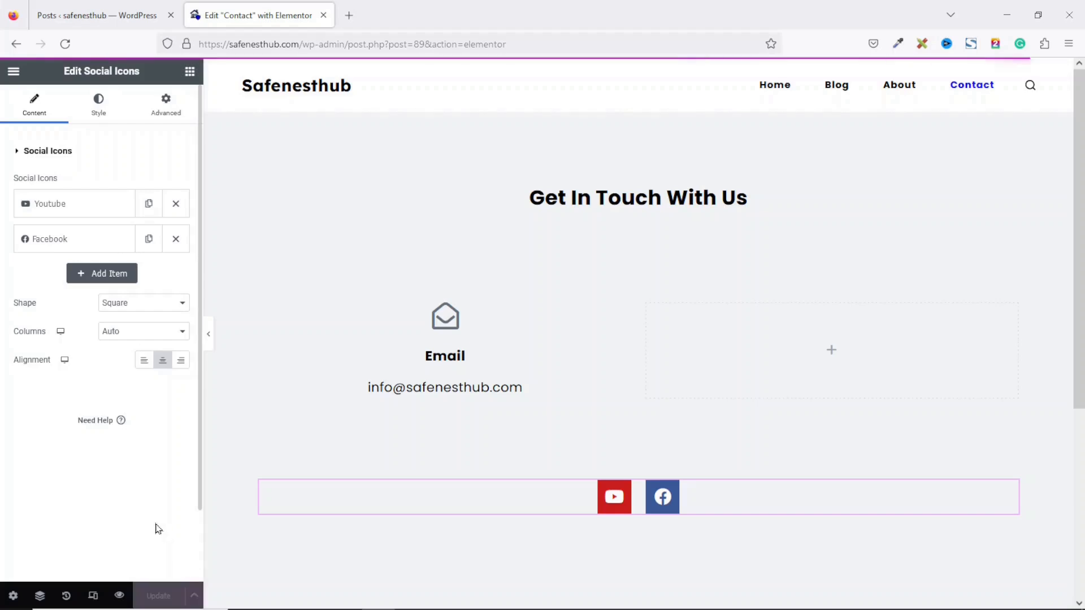
Step: View the live Contact page, then open the Safenesthub home page via the logo
left_click(14, 71)
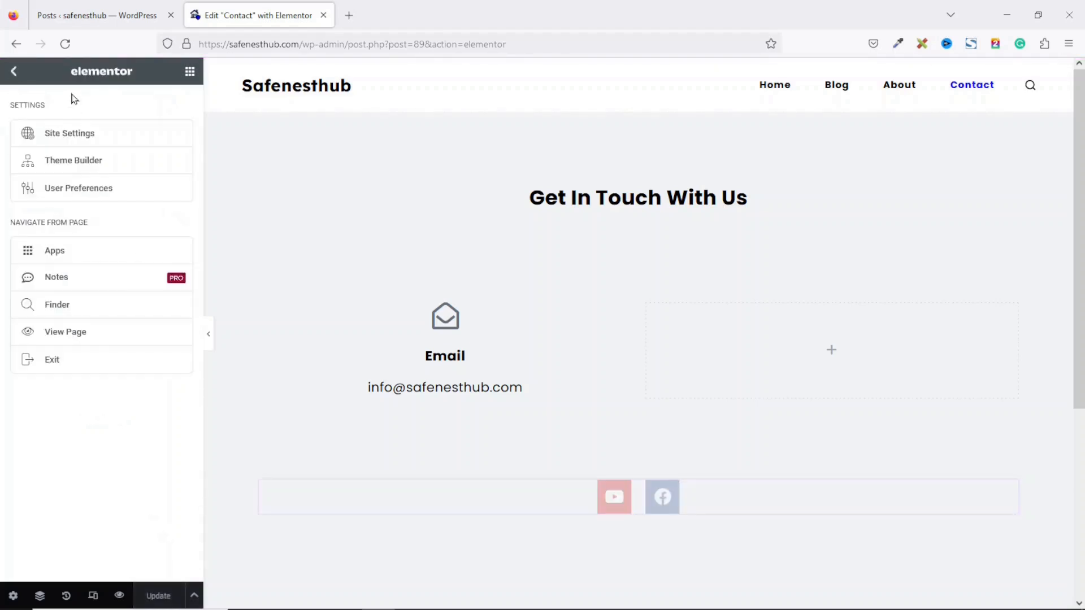
left_click(67, 334)
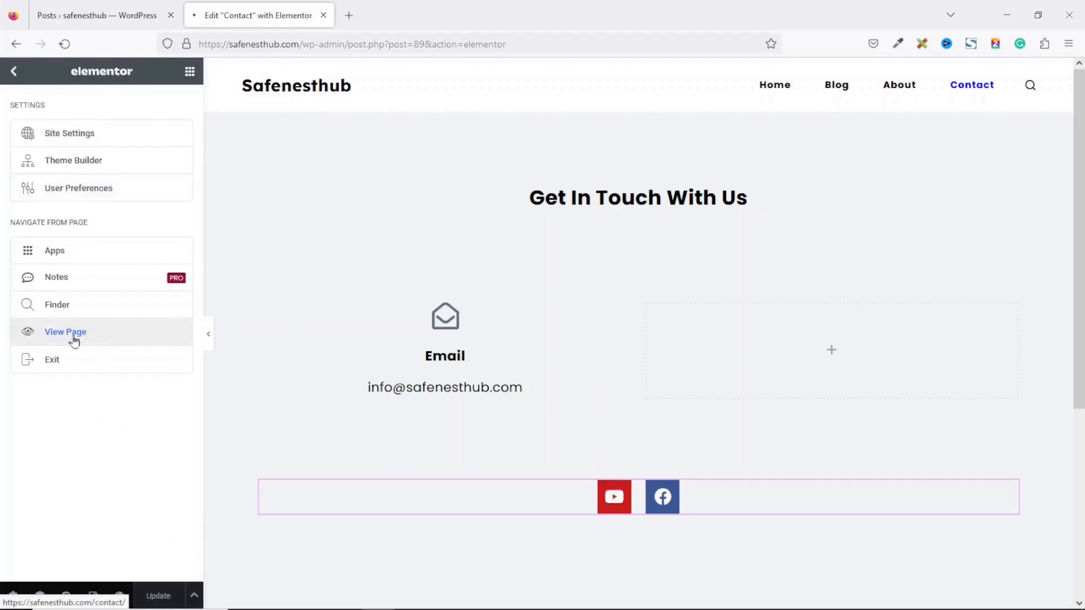
left_click(171, 108)
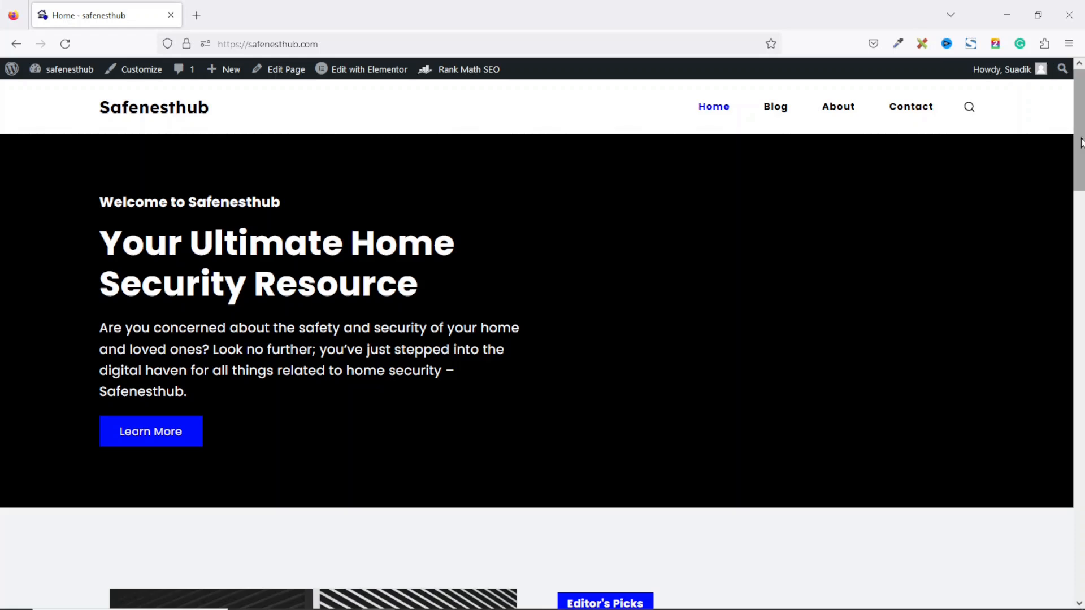
left_click_drag(1081, 143, 1059, 371)
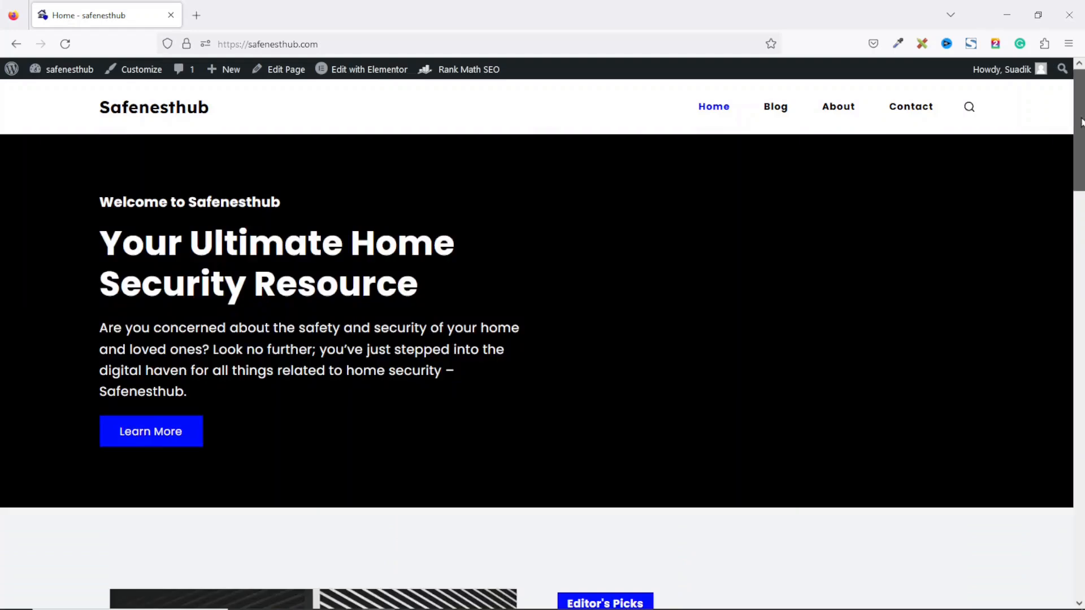